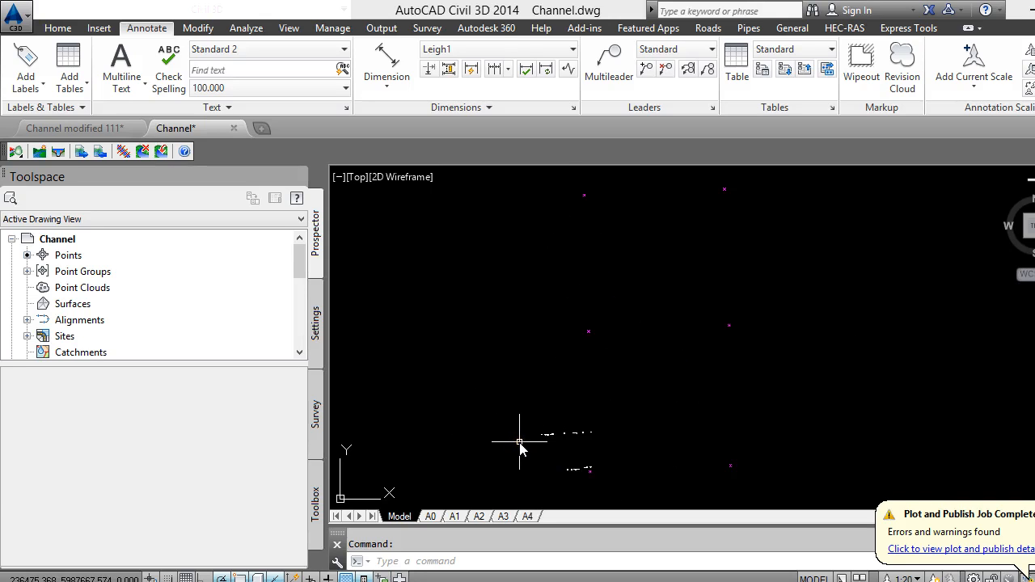
Examine the surveyed points along the full length of the channel, from the southern structure to the northern end.
{"action": "scroll", "coordinate": [518, 441], "scroll_direction": "up", "scroll_amount": 2}
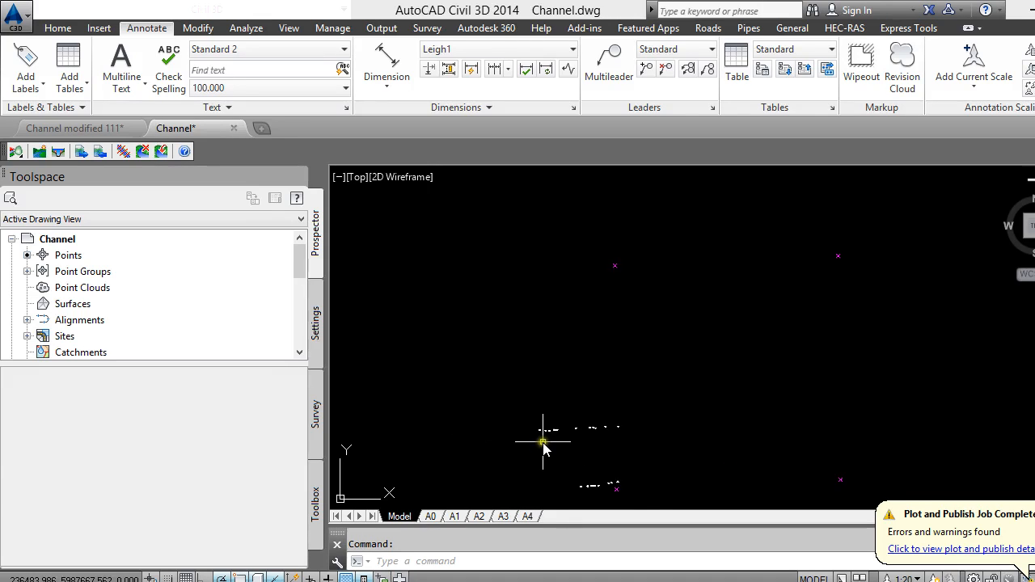
{"action": "scroll", "coordinate": [463, 389], "scroll_direction": "down", "scroll_amount": 3}
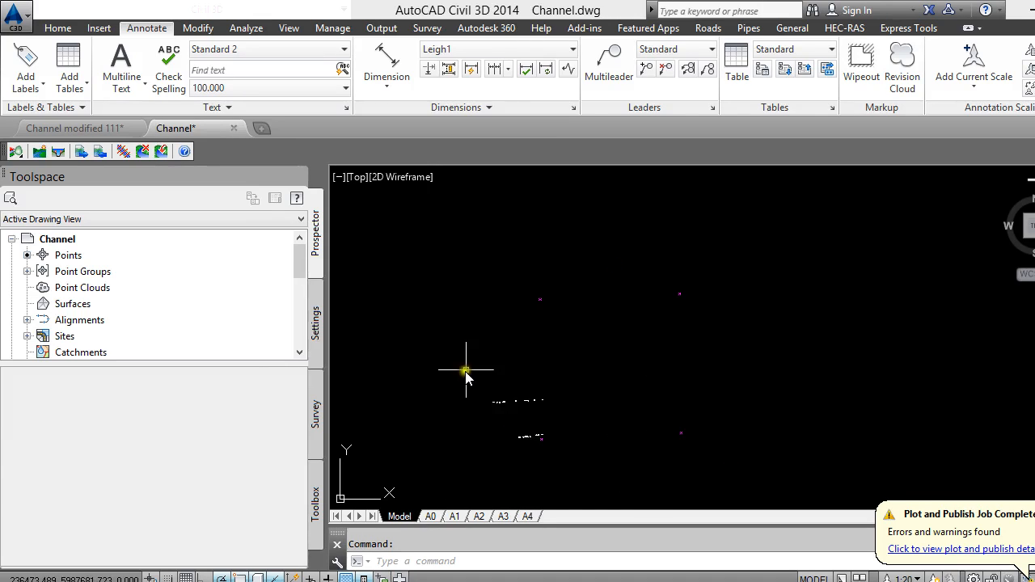
{"action": "scroll", "coordinate": [504, 365], "scroll_direction": "down", "scroll_amount": 4}
{"action": "scroll", "coordinate": [498, 490], "scroll_direction": "up", "scroll_amount": 2}
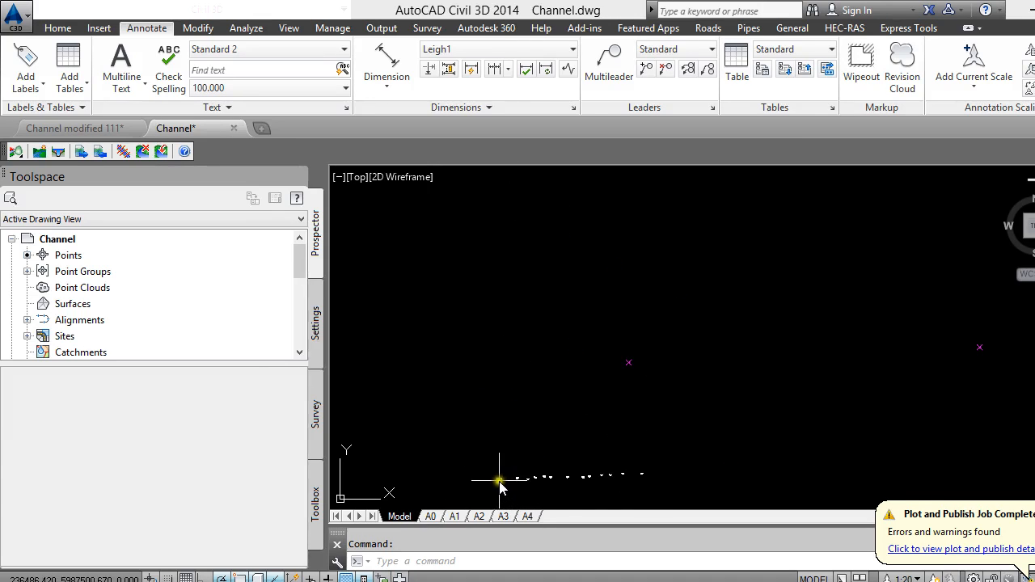
{"action": "scroll", "coordinate": [497, 444], "scroll_direction": "down", "scroll_amount": 3}
{"action": "scroll", "coordinate": [520, 349], "scroll_direction": "down", "scroll_amount": 2}
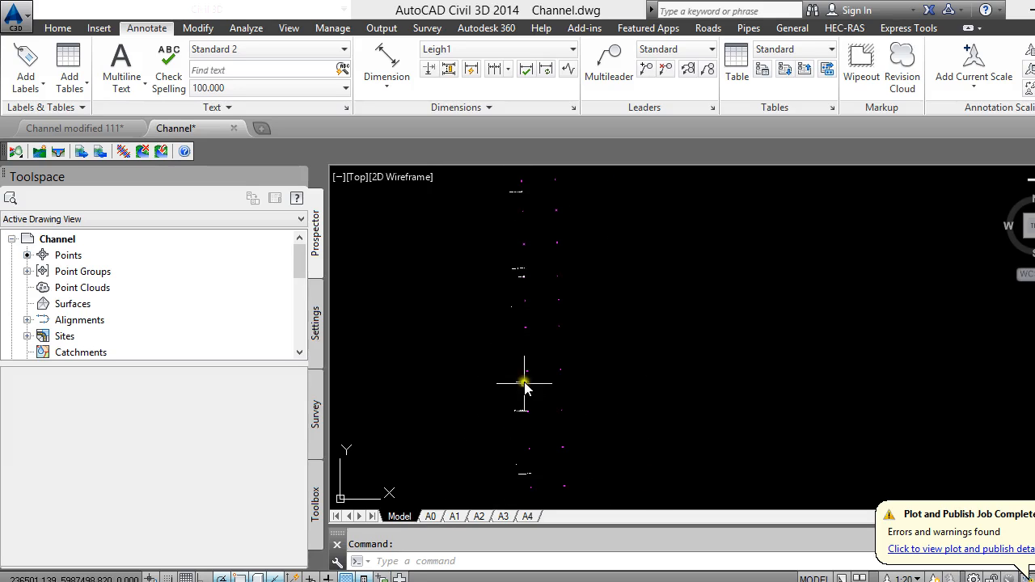
{"action": "scroll", "coordinate": [524, 461], "scroll_direction": "up", "scroll_amount": 3}
{"action": "scroll", "coordinate": [490, 365], "scroll_direction": "up", "scroll_amount": 5}
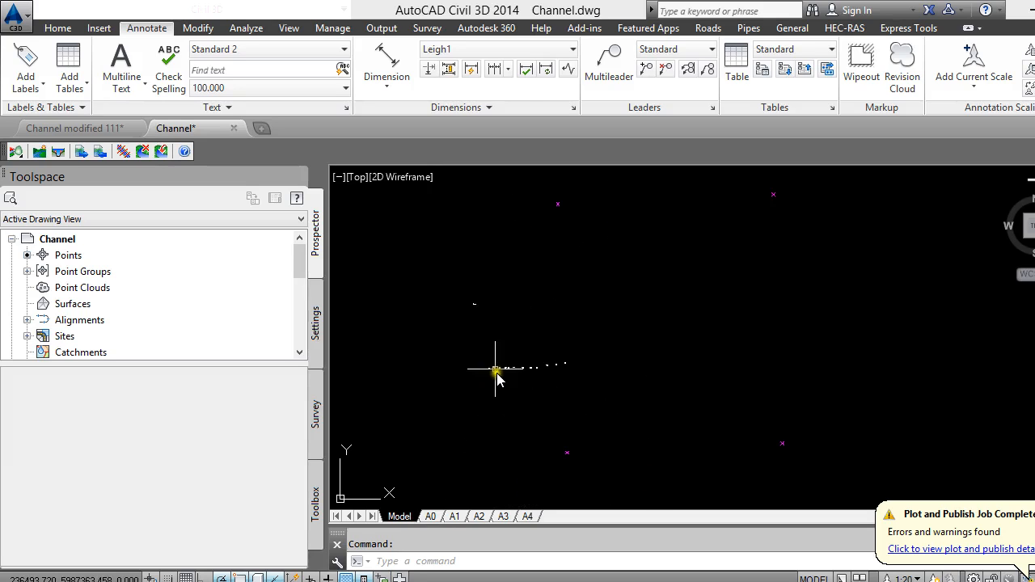
{"action": "scroll", "coordinate": [518, 416], "scroll_direction": "down", "scroll_amount": 4}
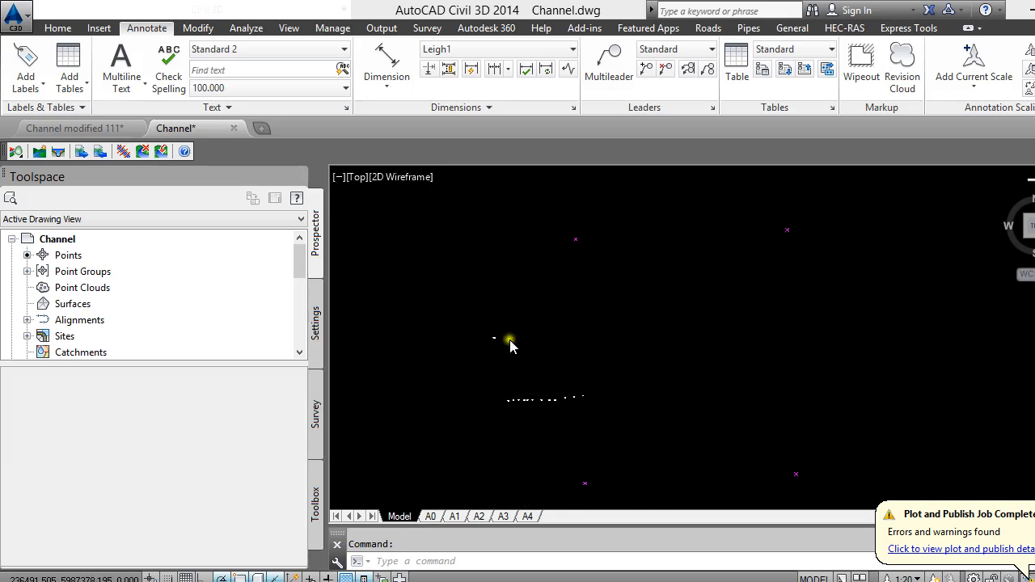
{"action": "scroll", "coordinate": [514, 380], "scroll_direction": "up", "scroll_amount": 3}
{"action": "scroll", "coordinate": [522, 453], "scroll_direction": "up", "scroll_amount": 8}
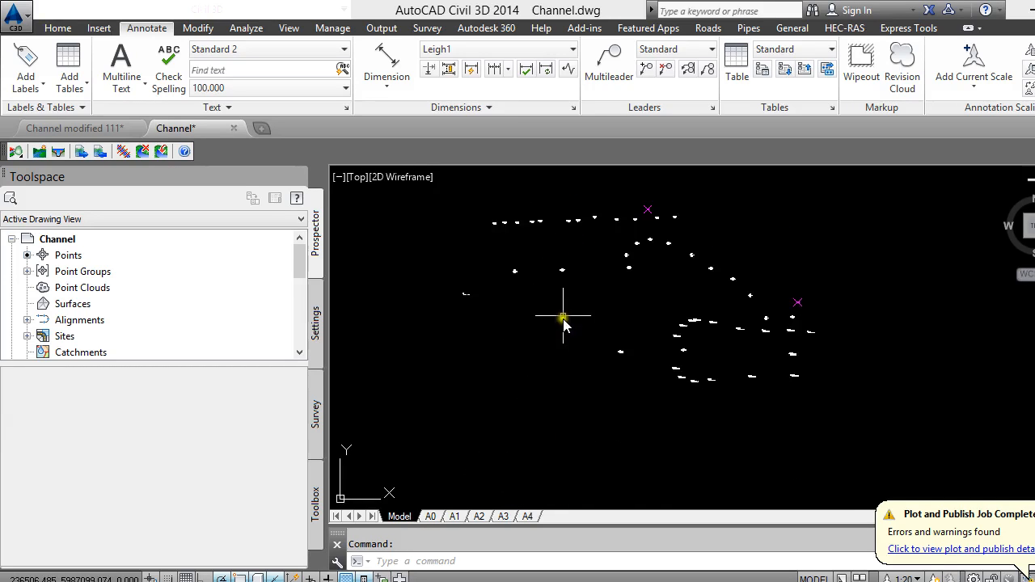
{"action": "scroll", "coordinate": [557, 393], "scroll_direction": "down", "scroll_amount": 5}
{"action": "scroll", "coordinate": [551, 291], "scroll_direction": "up", "scroll_amount": 2}
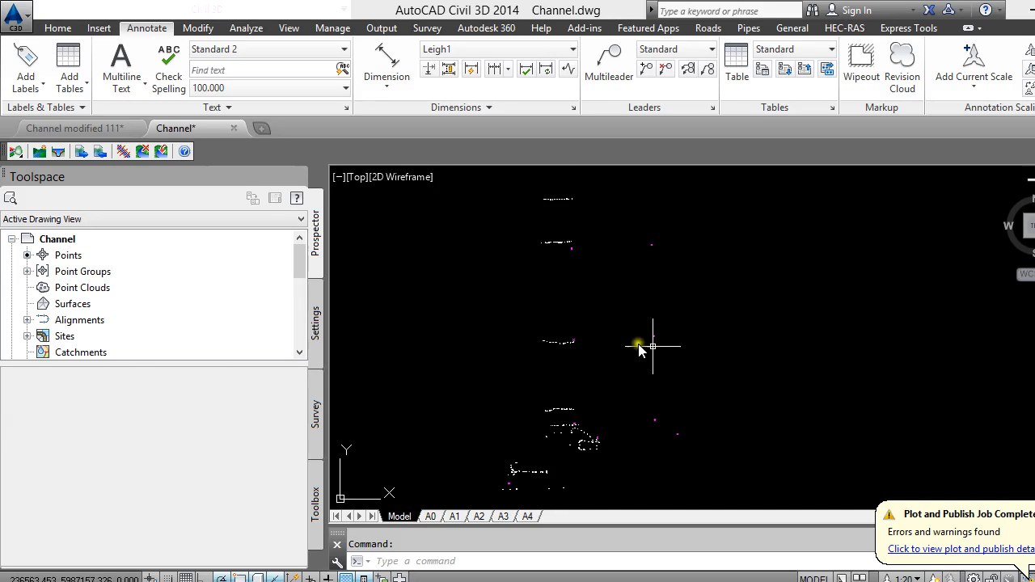
{"action": "scroll", "coordinate": [550, 332], "scroll_direction": "up", "scroll_amount": 4}
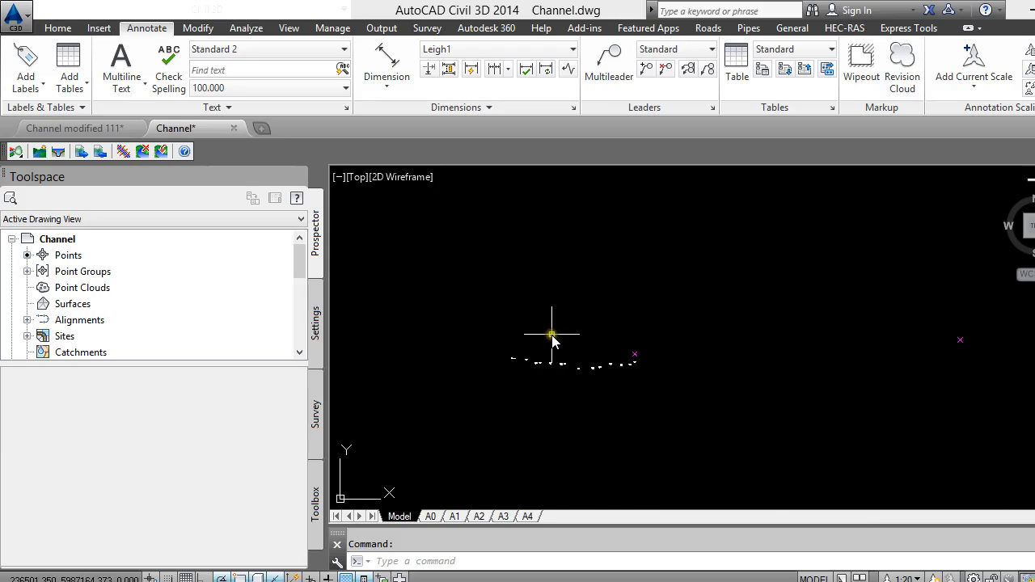
{"action": "scroll", "coordinate": [531, 214], "scroll_direction": "up", "scroll_amount": 3}
{"action": "scroll", "coordinate": [510, 462], "scroll_direction": "down", "scroll_amount": 5}
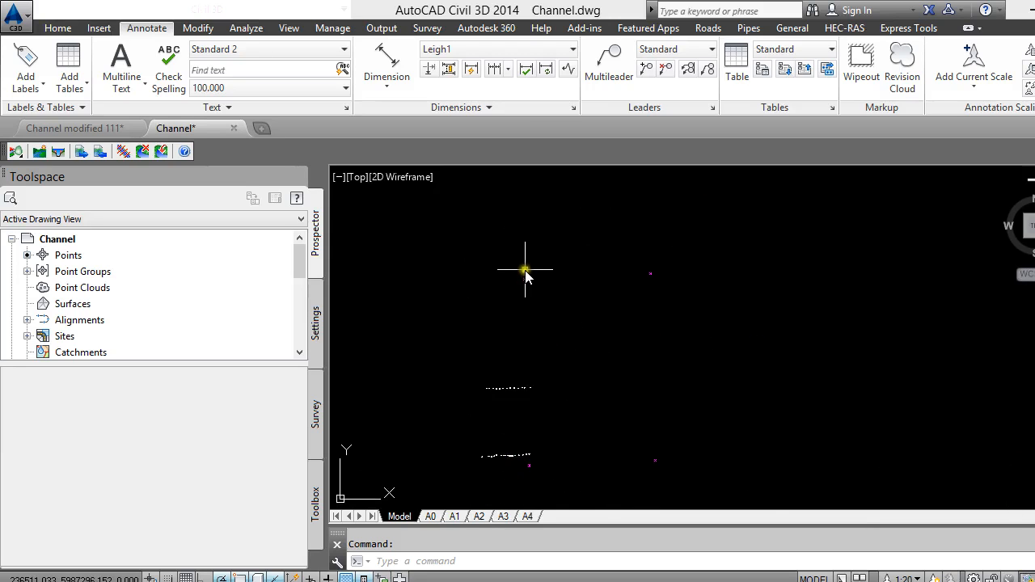
{"action": "scroll", "coordinate": [524, 270], "scroll_direction": "up", "scroll_amount": 4}
{"action": "scroll", "coordinate": [500, 201], "scroll_direction": "up", "scroll_amount": 9}
{"action": "scroll", "coordinate": [522, 420], "scroll_direction": "down", "scroll_amount": 7}
{"action": "scroll", "coordinate": [521, 244], "scroll_direction": "up", "scroll_amount": 9}
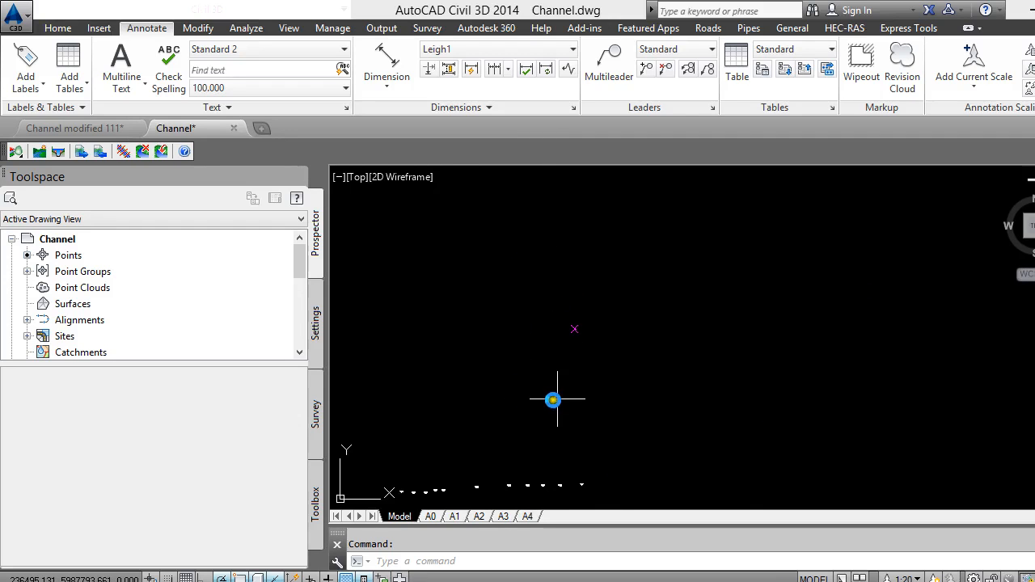
{"action": "scroll", "coordinate": [572, 394], "scroll_direction": "down", "scroll_amount": 6}
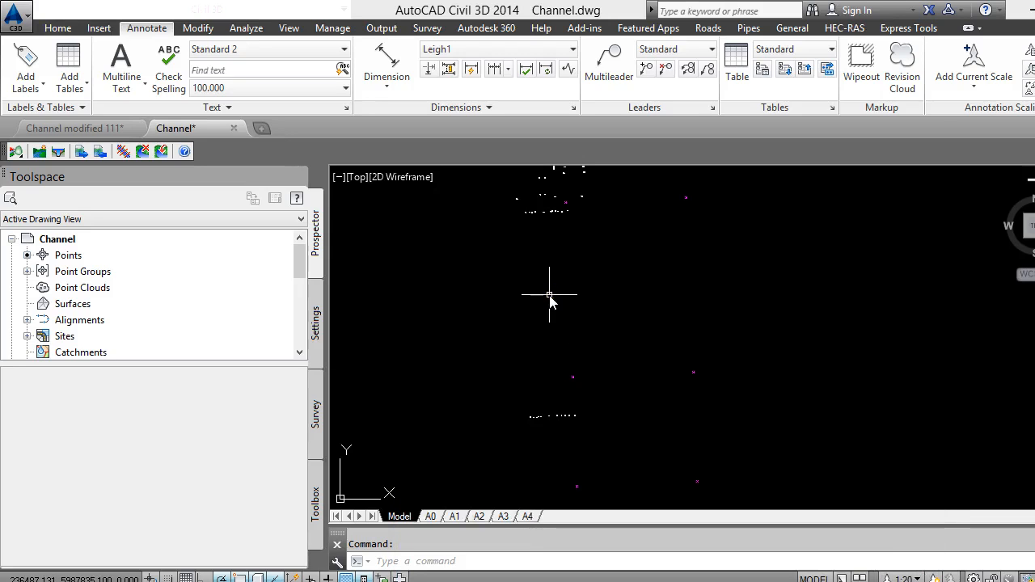
{"action": "scroll", "coordinate": [534, 344], "scroll_direction": "down", "scroll_amount": 4}
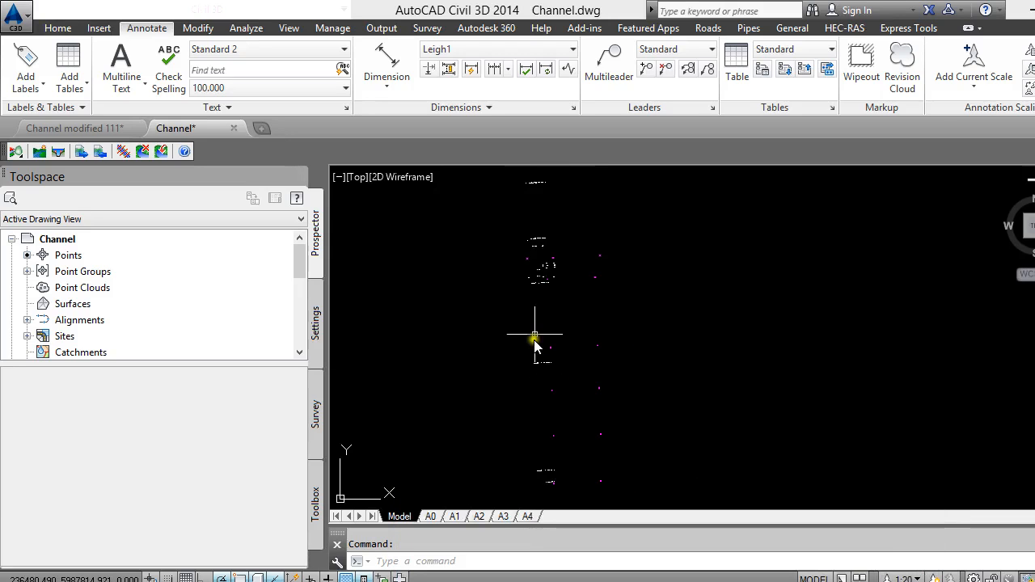
{"action": "scroll", "coordinate": [524, 380], "scroll_direction": "down", "scroll_amount": 2}
{"action": "scroll", "coordinate": [524, 331], "scroll_direction": "down", "scroll_amount": 2}
{"action": "scroll", "coordinate": [516, 272], "scroll_direction": "up", "scroll_amount": 3}
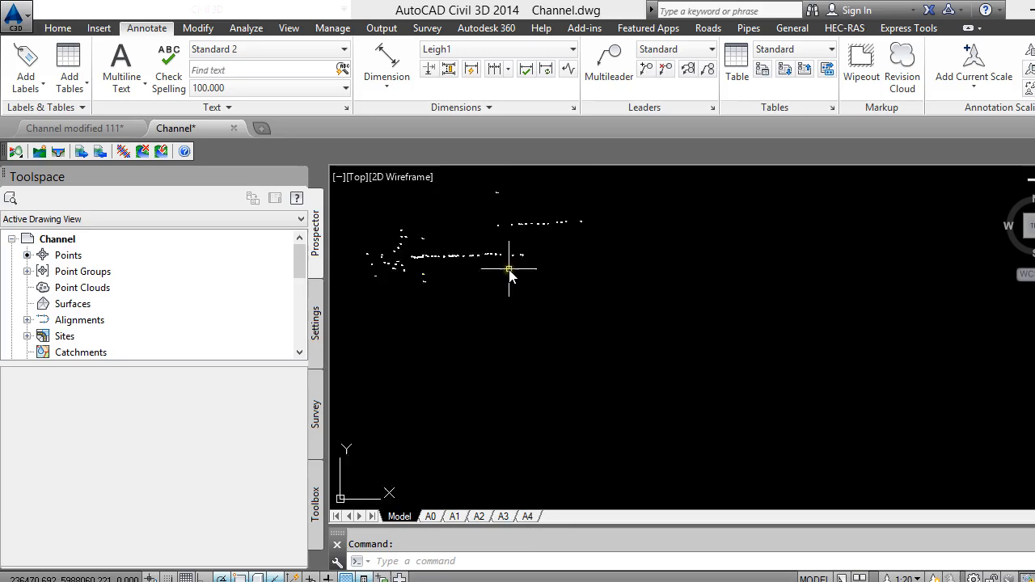
{"action": "scroll", "coordinate": [465, 169], "scroll_direction": "down", "scroll_amount": 1}
{"action": "scroll", "coordinate": [461, 170], "scroll_direction": "down", "scroll_amount": 5}
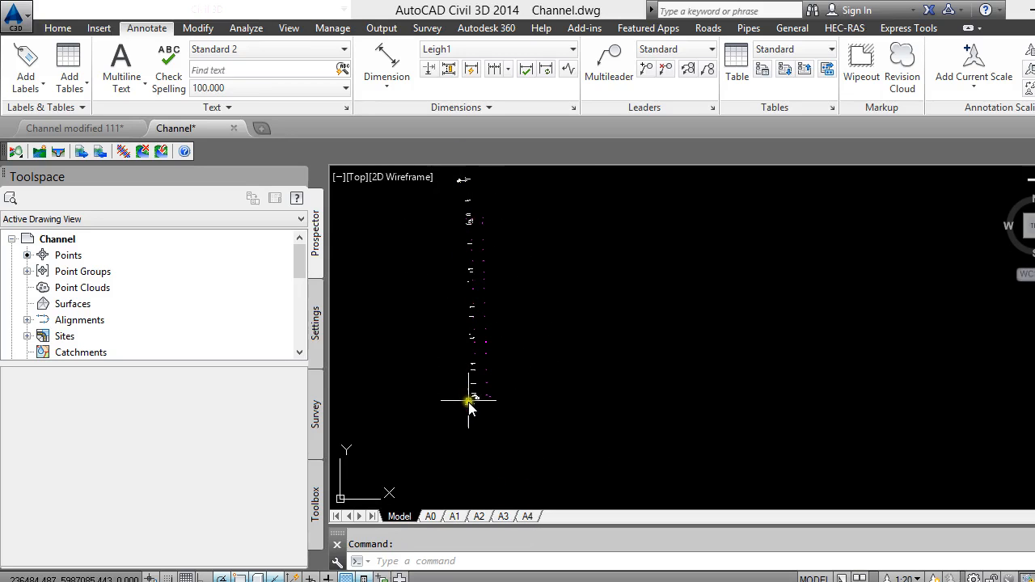
{"action": "scroll", "coordinate": [465, 336], "scroll_direction": "up", "scroll_amount": 4}
{"action": "scroll", "coordinate": [491, 404], "scroll_direction": "down", "scroll_amount": 5}
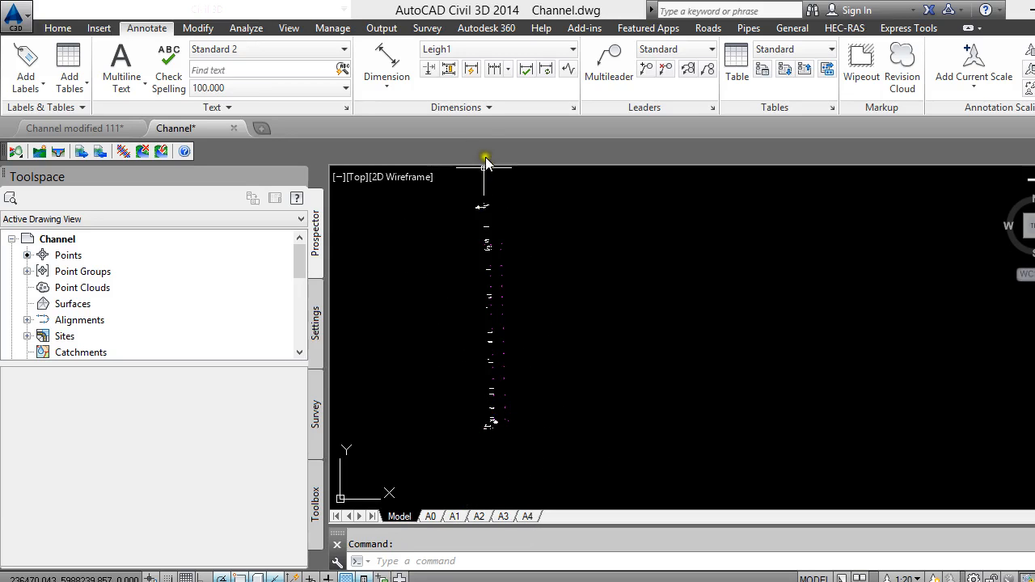
{"action": "scroll", "coordinate": [486, 170], "scroll_direction": "up", "scroll_amount": 6}
{"action": "middle_click_drag", "start_coordinate": [484, 279], "coordinate": [479, 276]}
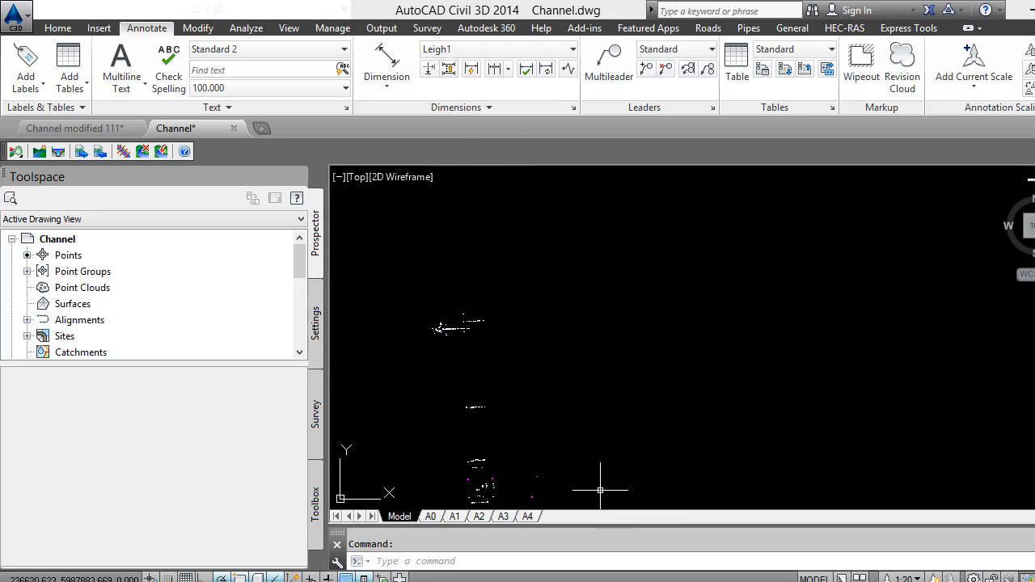
{"action": "scroll", "coordinate": [466, 346], "scroll_direction": "up", "scroll_amount": 3}
{"action": "scroll", "coordinate": [473, 222], "scroll_direction": "down", "scroll_amount": 2}
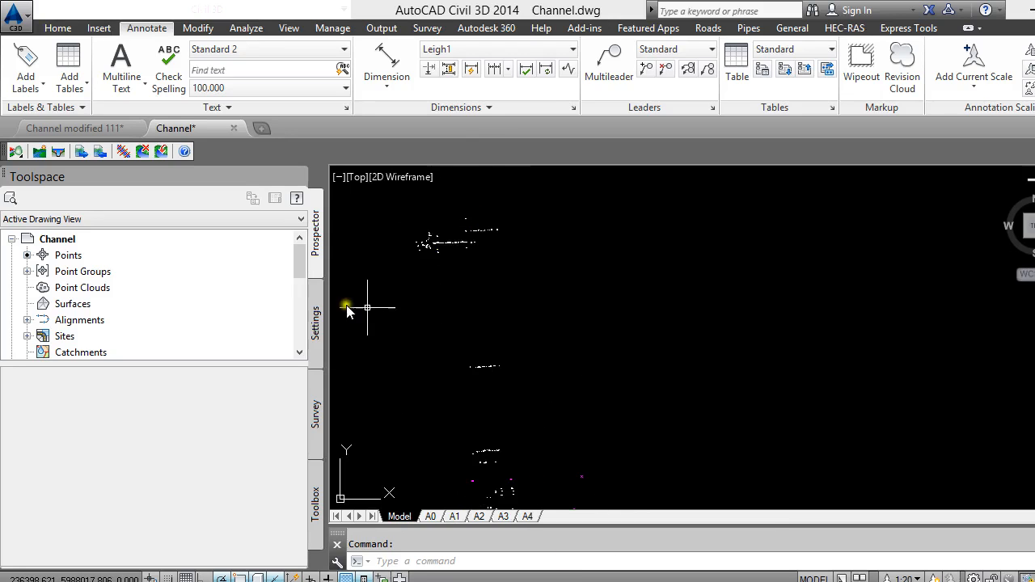
{"action": "scroll", "coordinate": [462, 232], "scroll_direction": "up", "scroll_amount": 3}
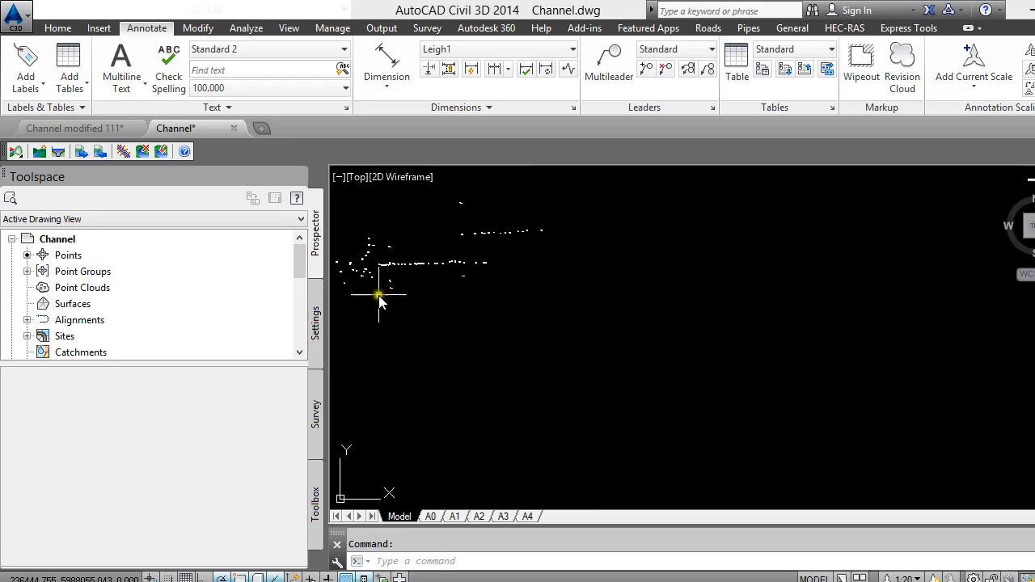
Try to add a new layer named NS to the drawing.
{"action": "left_click", "coordinate": [66, 303]}
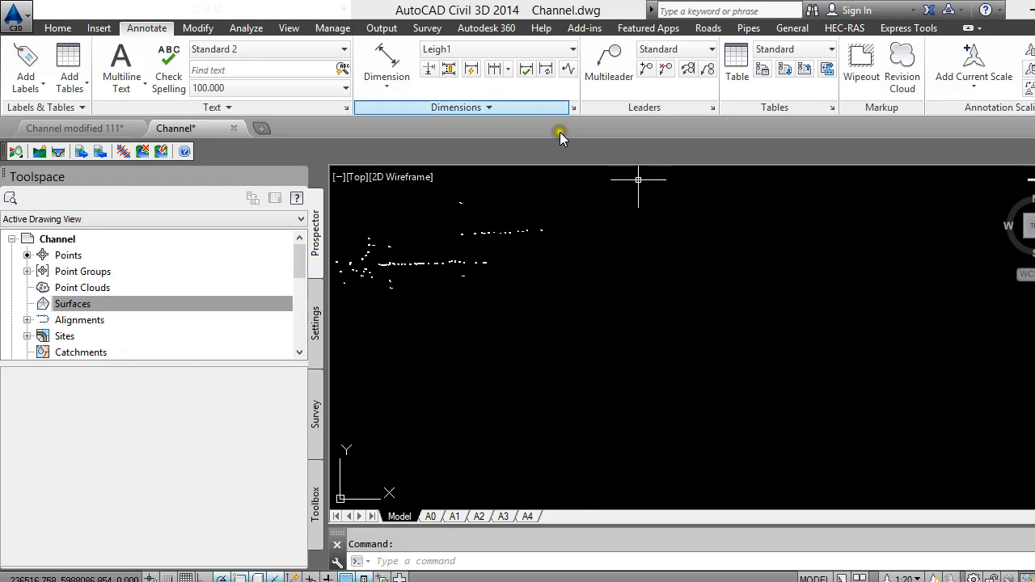
{"action": "left_click", "coordinate": [57, 27]}
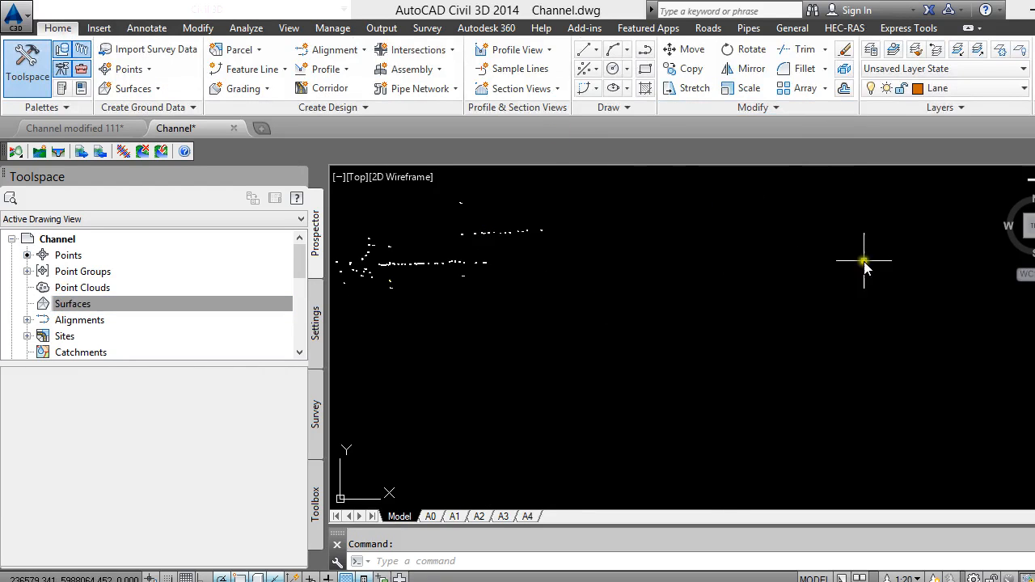
{"action": "scroll", "coordinate": [862, 261], "scroll_direction": "down", "scroll_amount": 3}
{"action": "scroll", "coordinate": [650, 225], "scroll_direction": "down", "scroll_amount": 2}
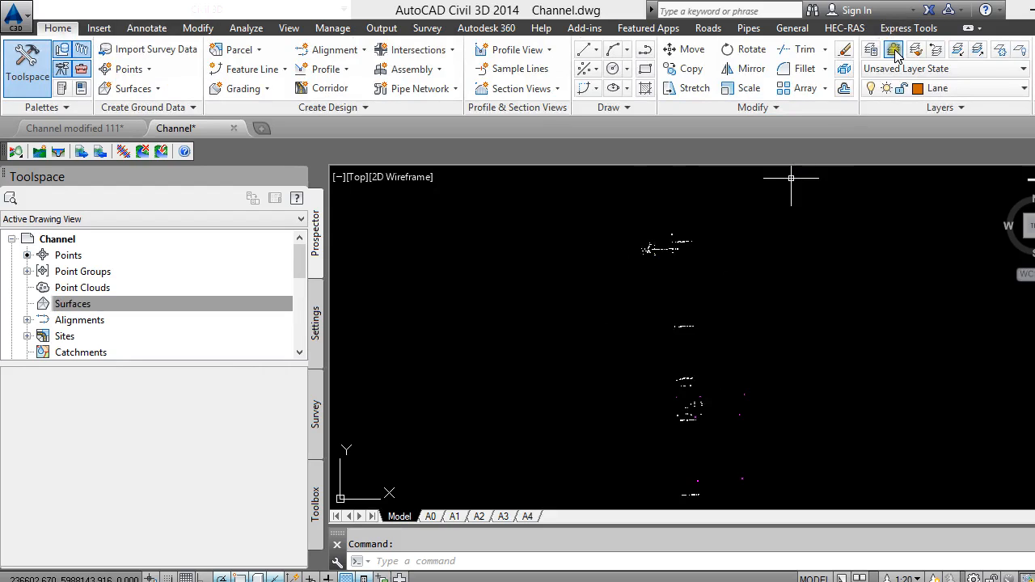
{"action": "left_click", "coordinate": [895, 51]}
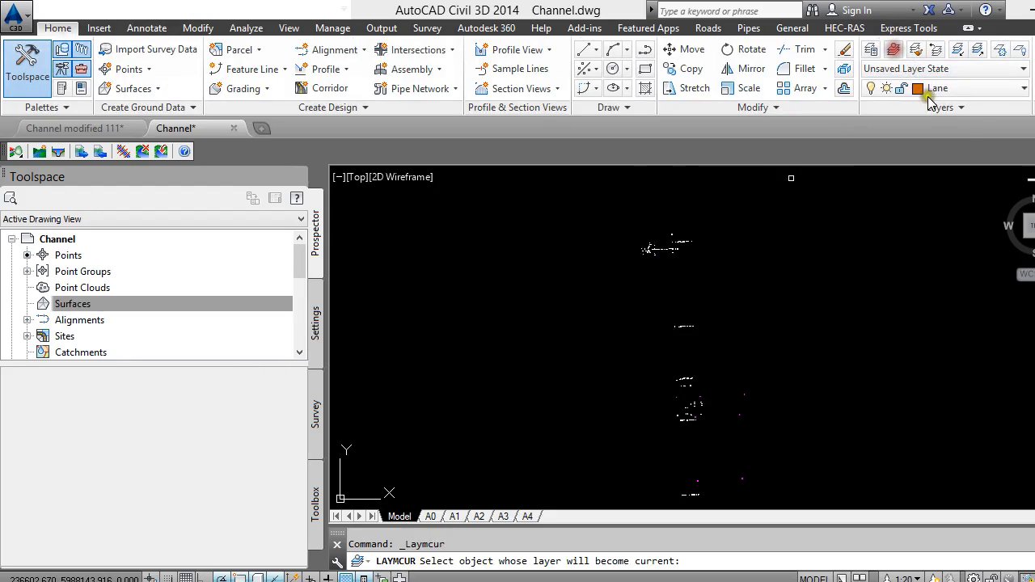
{"action": "left_click", "coordinate": [893, 51]}
{"action": "left_click", "coordinate": [872, 45]}
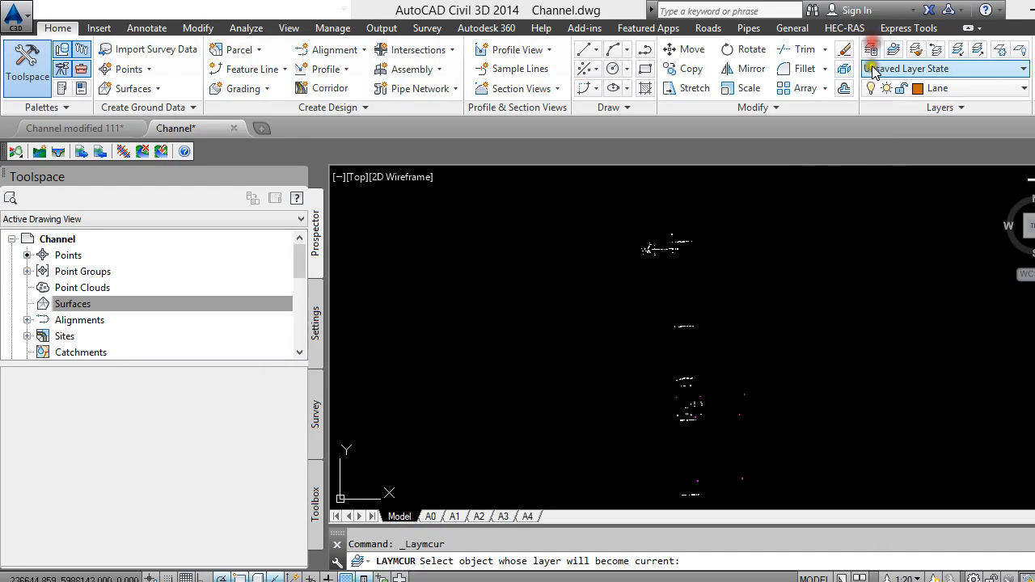
{"action": "left_click", "coordinate": [869, 48]}
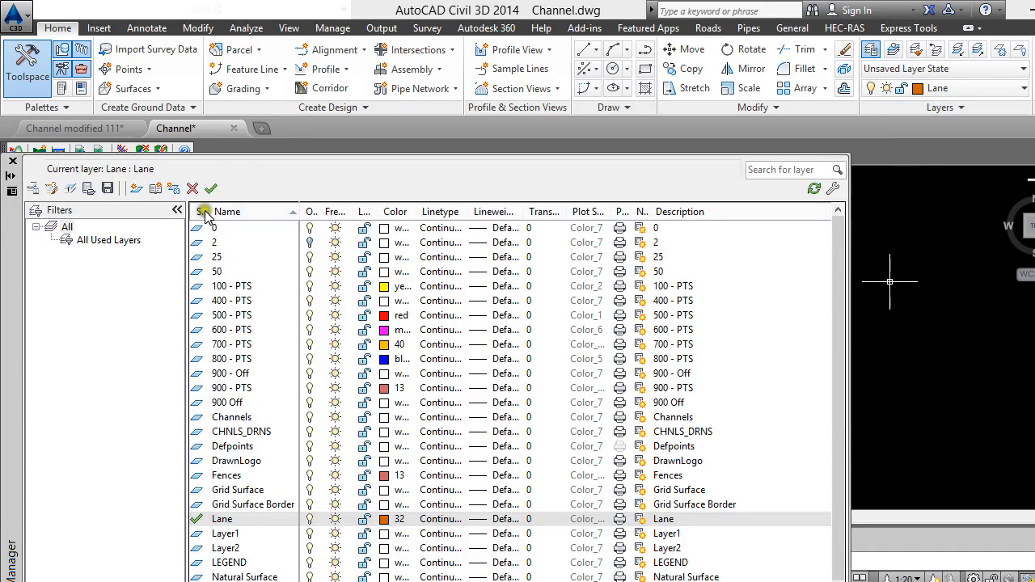
{"action": "left_click", "coordinate": [135, 190]}
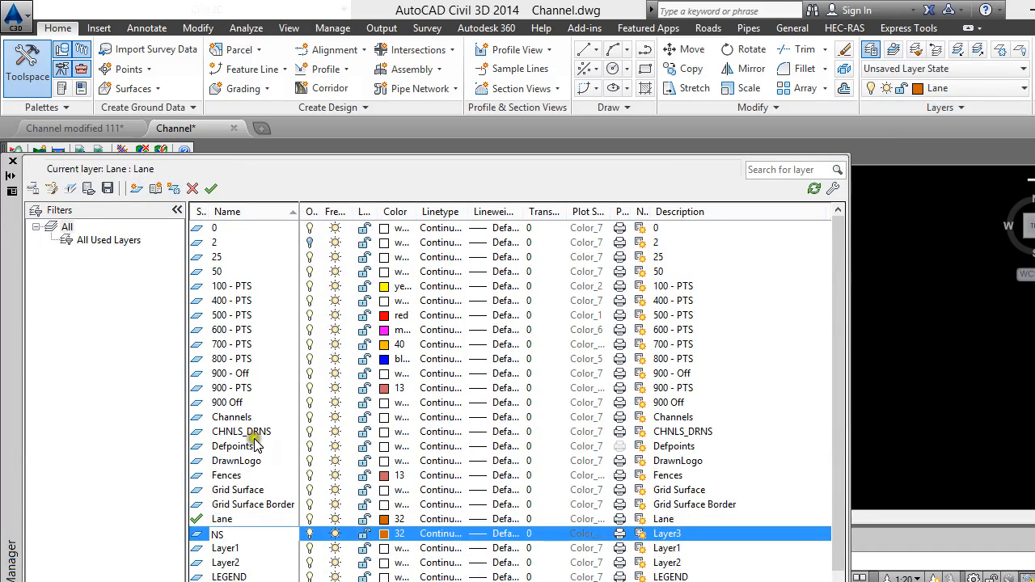
{"action": "type", "text": "NS"}
{"action": "key", "text": "Return"}
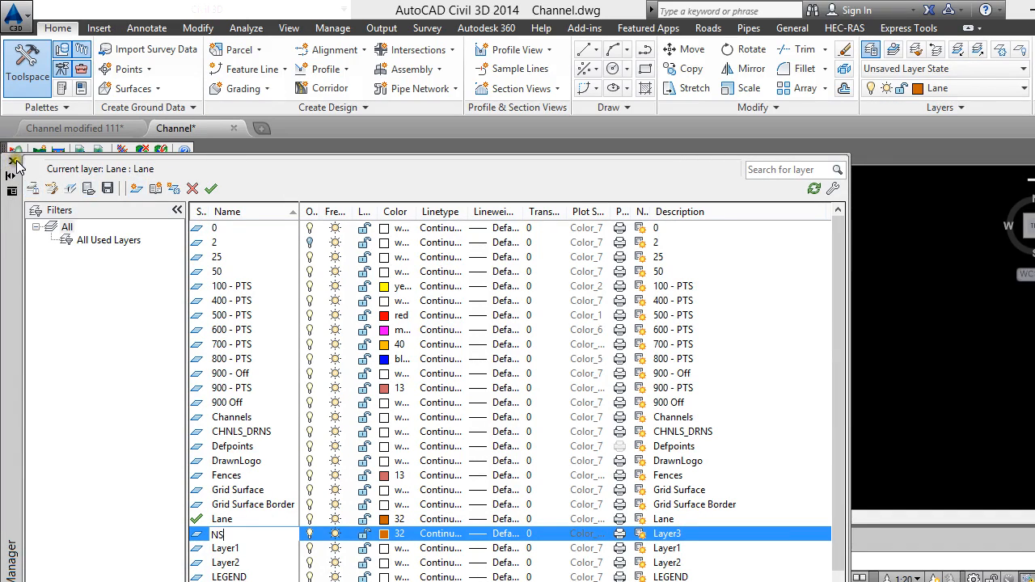
{"action": "left_click", "coordinate": [41, 186]}
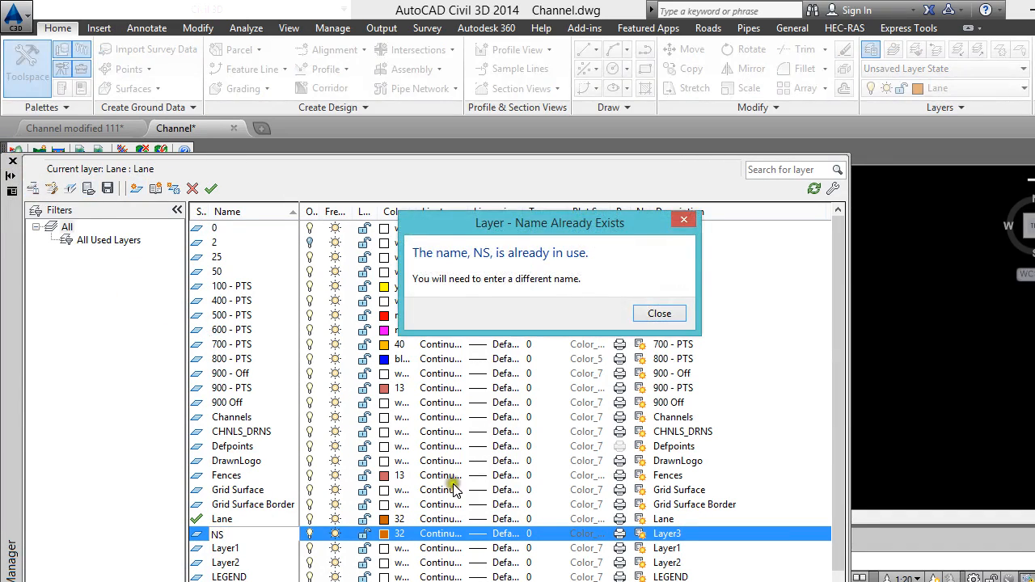
{"action": "left_click", "coordinate": [668, 313]}
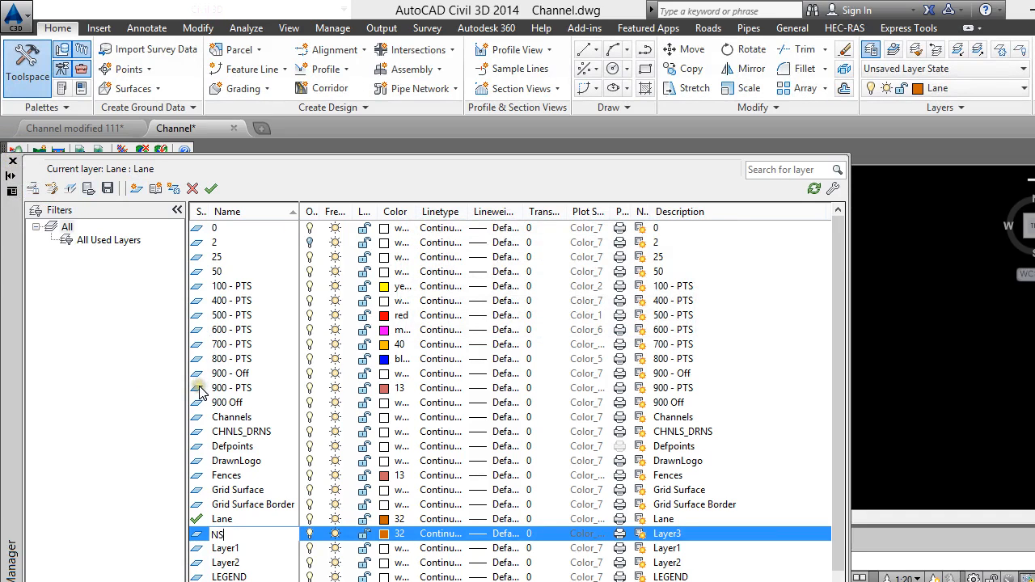
{"action": "key", "text": "Escape"}
{"action": "left_click", "coordinate": [12, 161]}
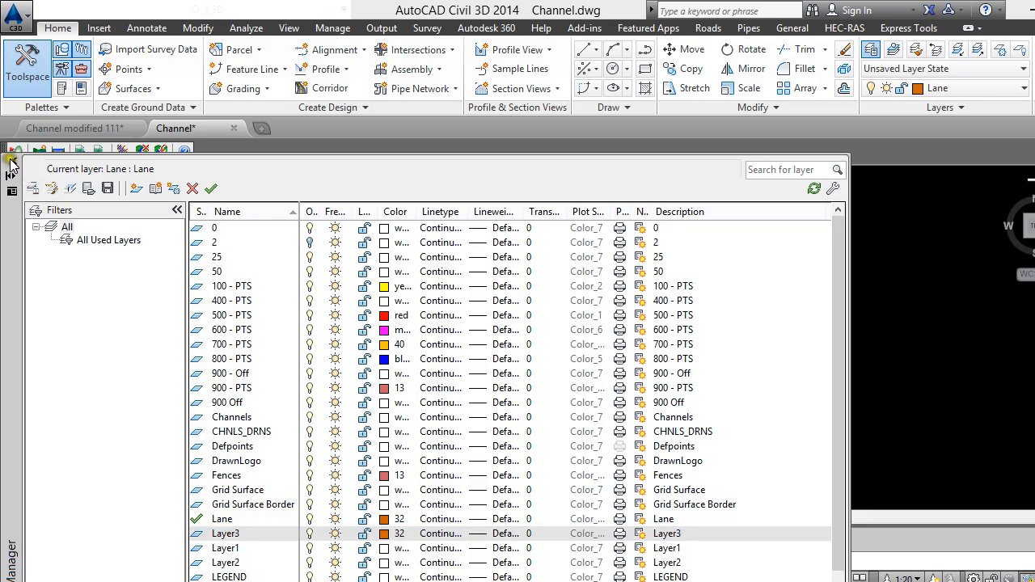
Start creating a TIN surface and name it NS.
{"action": "right_click", "coordinate": [65, 307]}
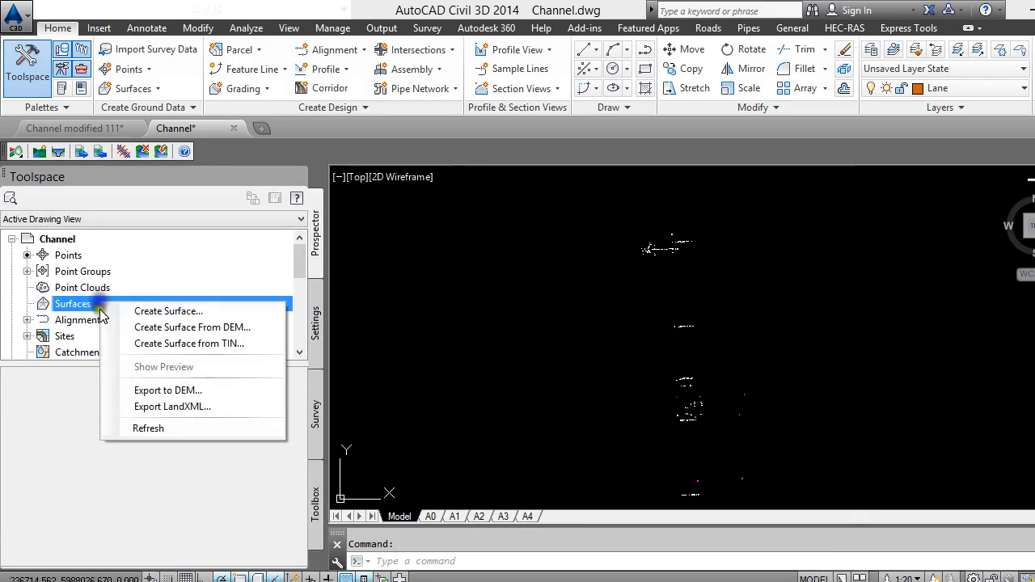
{"action": "left_click", "coordinate": [139, 307]}
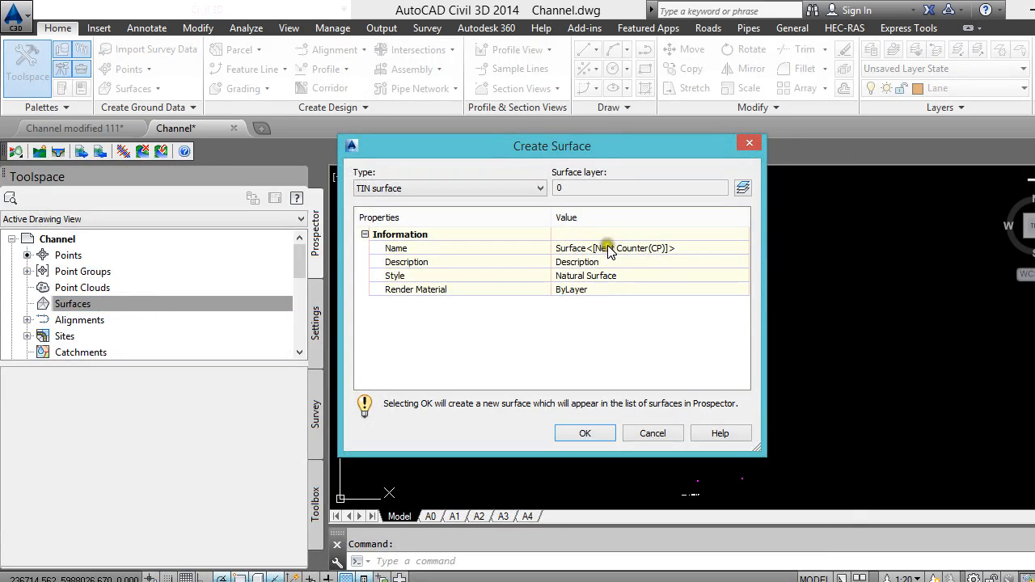
{"action": "left_click", "coordinate": [606, 248]}
{"action": "type", "text": "NS"}
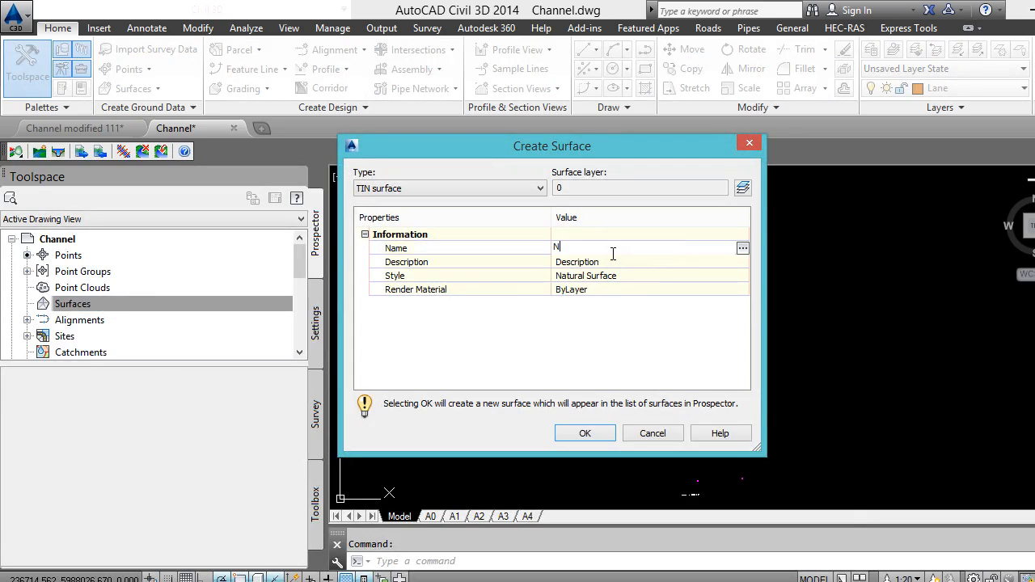
Assign the new TIN surface NS to the Natural Surface layer and create it.
{"action": "left_click", "coordinate": [749, 189]}
{"action": "left_click", "coordinate": [641, 305]}
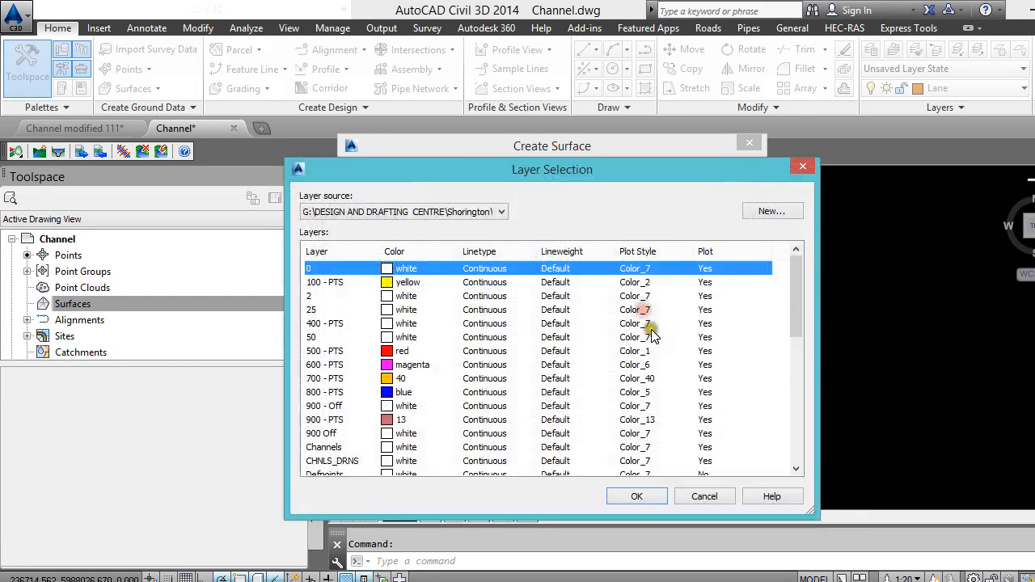
{"action": "key", "text": "n"}
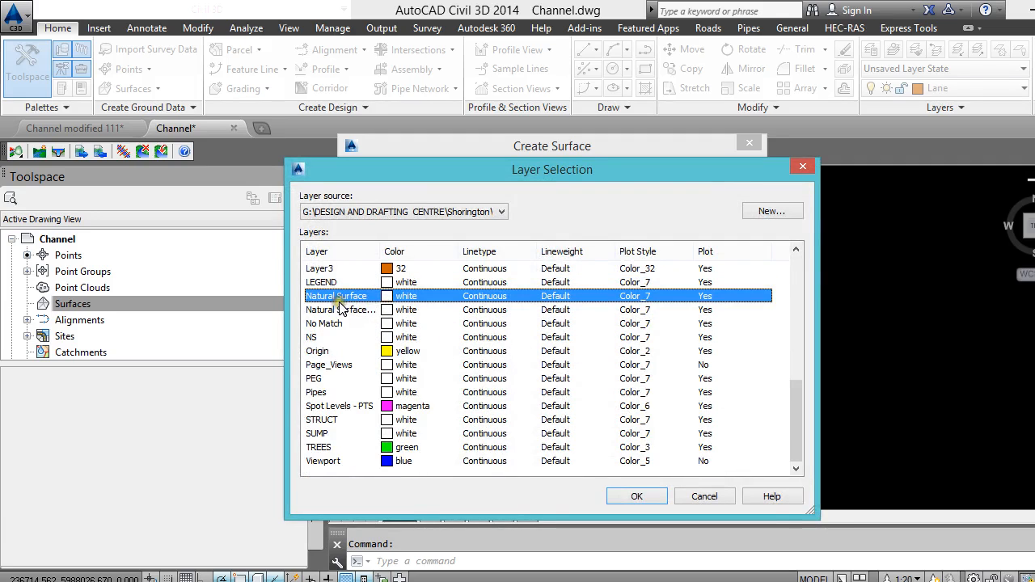
{"action": "left_click", "coordinate": [636, 497]}
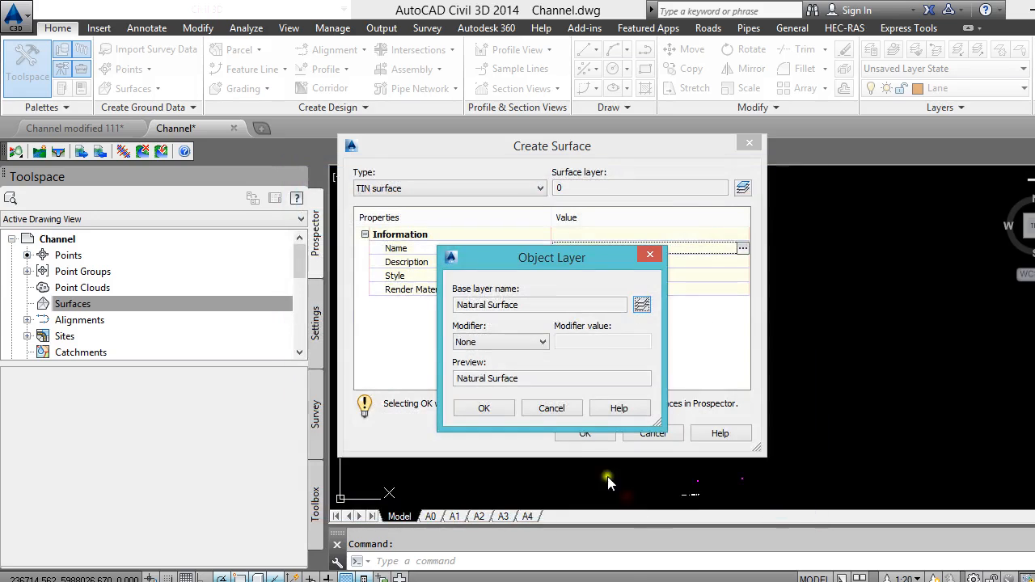
{"action": "left_click", "coordinate": [482, 410]}
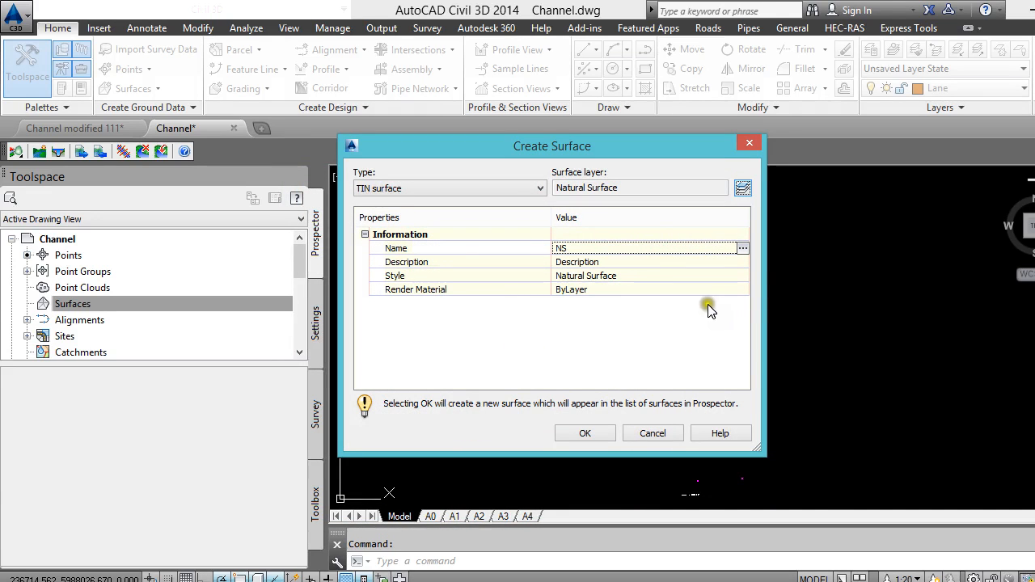
{"action": "left_click", "coordinate": [584, 434]}
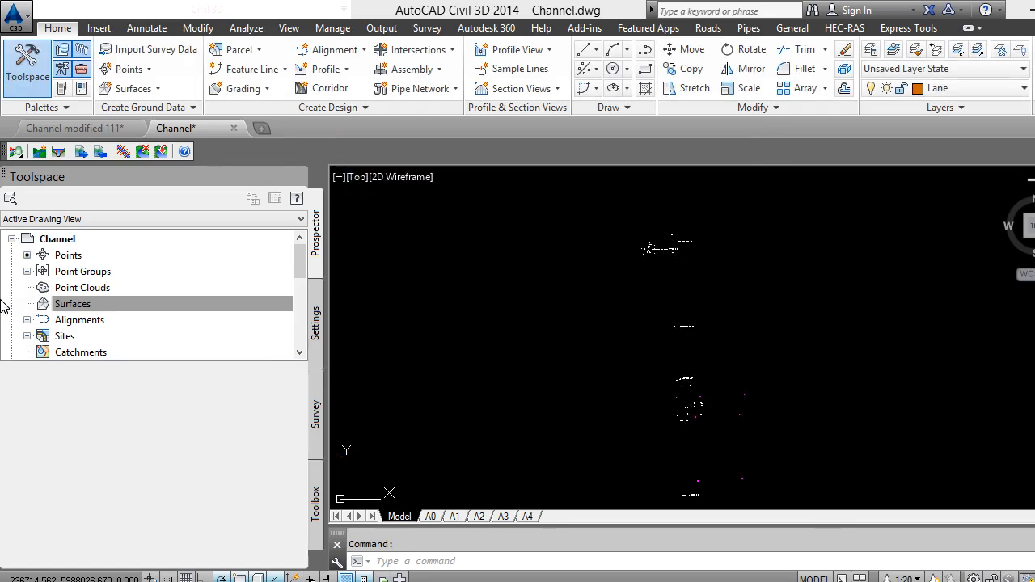
Add the _All Points point group to the definition of surface NS and dismiss the event list.
{"action": "left_click", "coordinate": [27, 303]}
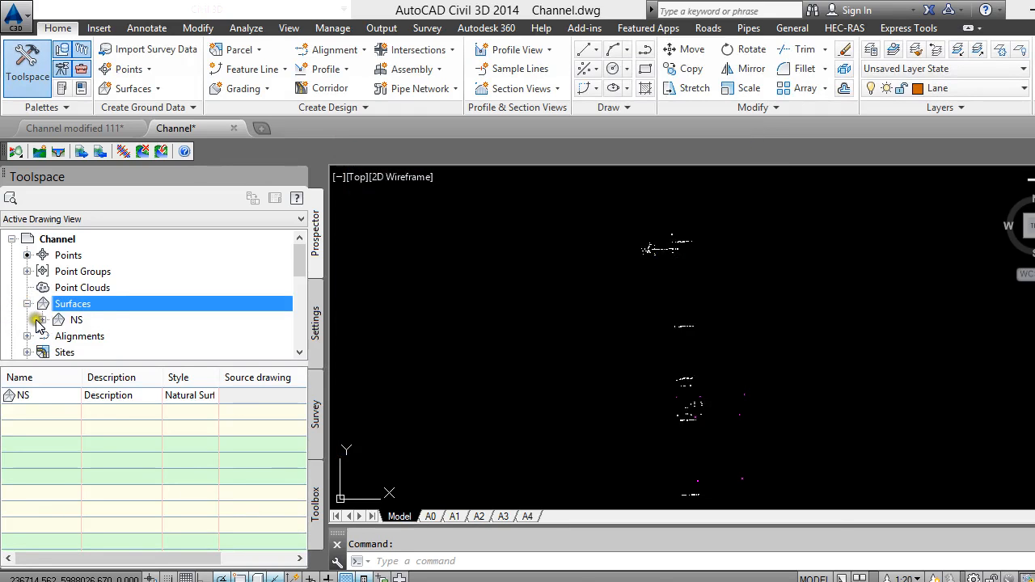
{"action": "left_click", "coordinate": [43, 319]}
{"action": "left_click", "coordinate": [58, 336]}
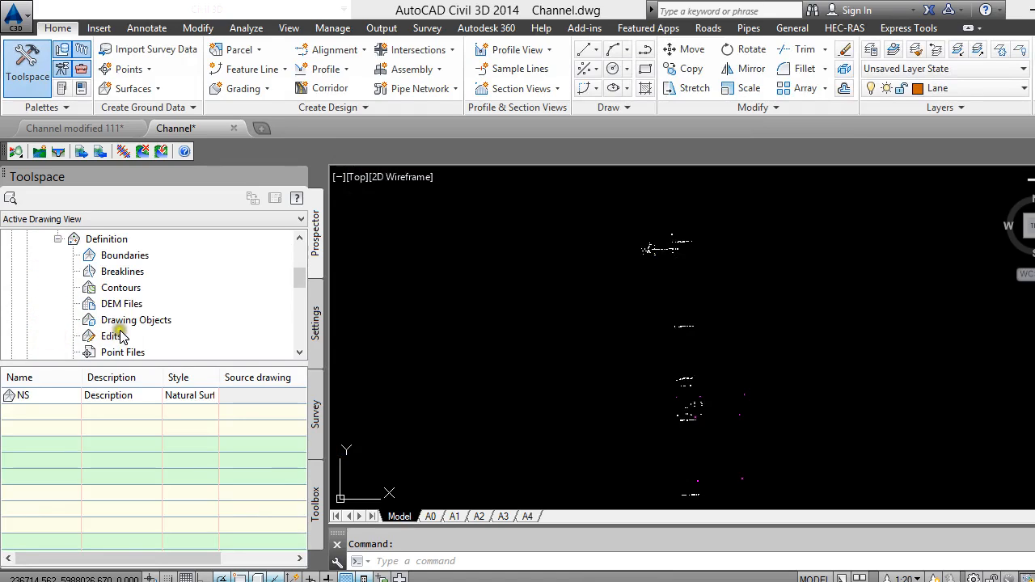
{"action": "right_click", "coordinate": [122, 351]}
{"action": "left_click", "coordinate": [74, 338]}
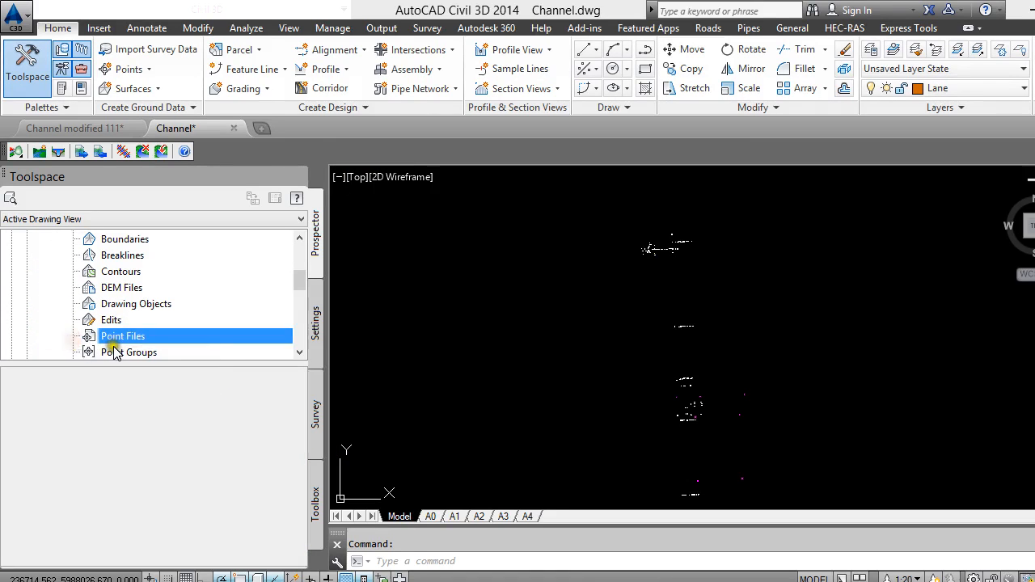
{"action": "scroll", "coordinate": [117, 346], "scroll_direction": "down", "scroll_amount": 1}
{"action": "left_click", "coordinate": [123, 306]}
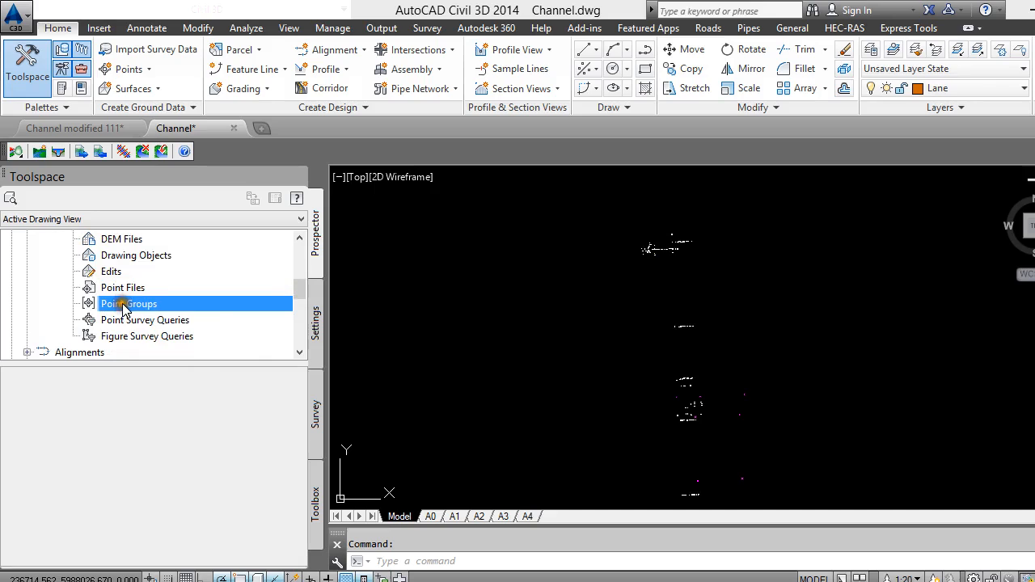
{"action": "right_click", "coordinate": [130, 304]}
{"action": "left_click", "coordinate": [173, 308]}
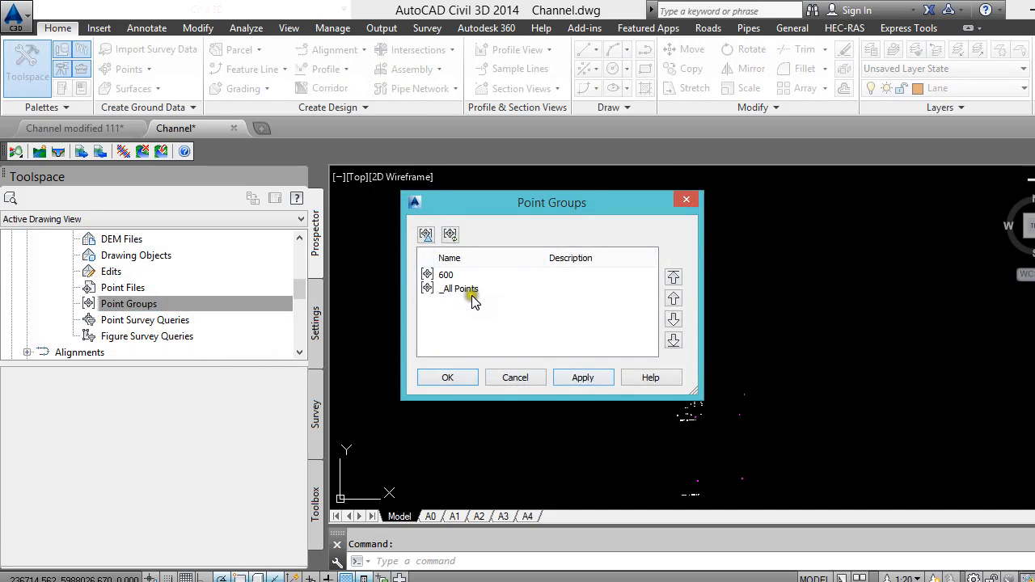
{"action": "left_click", "coordinate": [469, 291]}
{"action": "left_click", "coordinate": [587, 375]}
{"action": "left_click", "coordinate": [420, 378]}
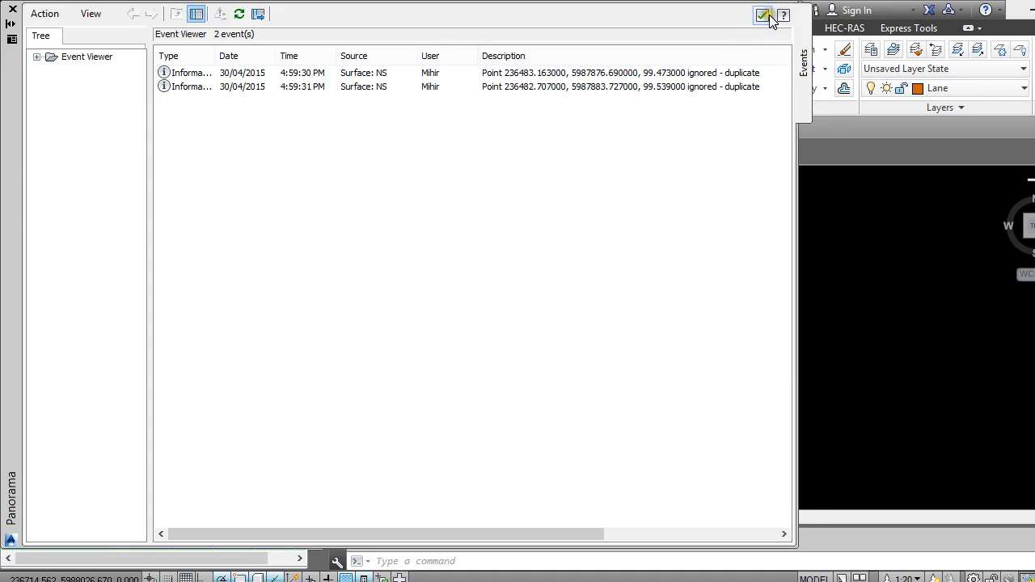
{"action": "left_click", "coordinate": [764, 15]}
Open surface NS in the Object Viewer and examine its triangulation along the channel from an oblique angle.
{"action": "scroll", "coordinate": [695, 360], "scroll_direction": "up", "scroll_amount": 3}
{"action": "middle_click_drag", "start_coordinate": [723, 347], "coordinate": [550, 319]}
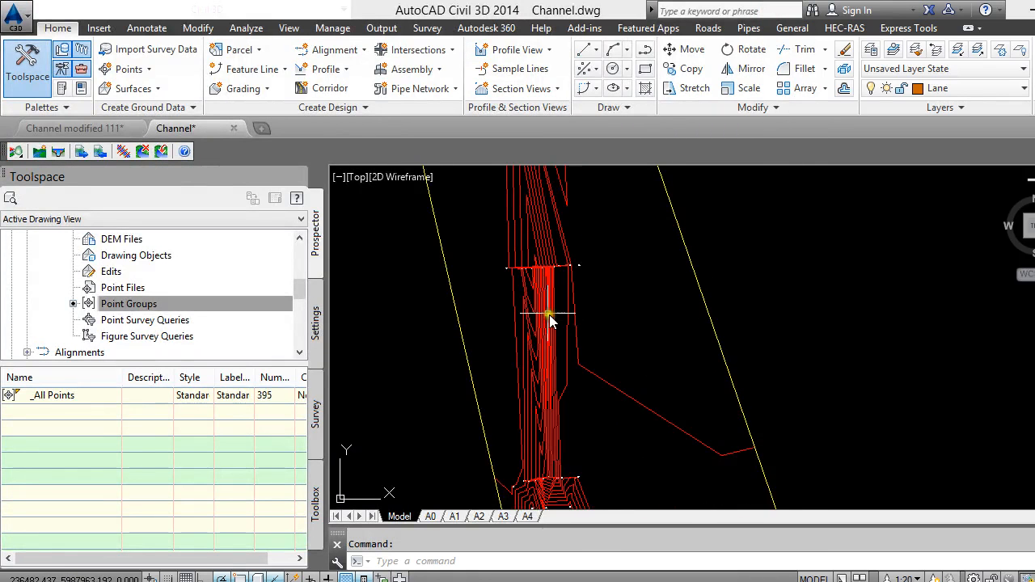
{"action": "scroll", "coordinate": [548, 320], "scroll_direction": "down", "scroll_amount": 3}
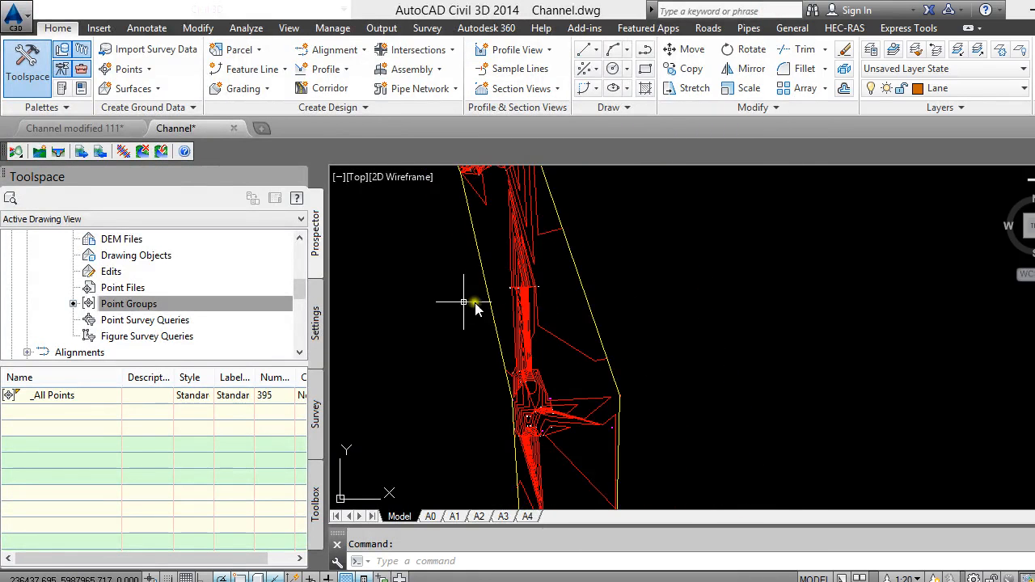
{"action": "left_click", "coordinate": [590, 320]}
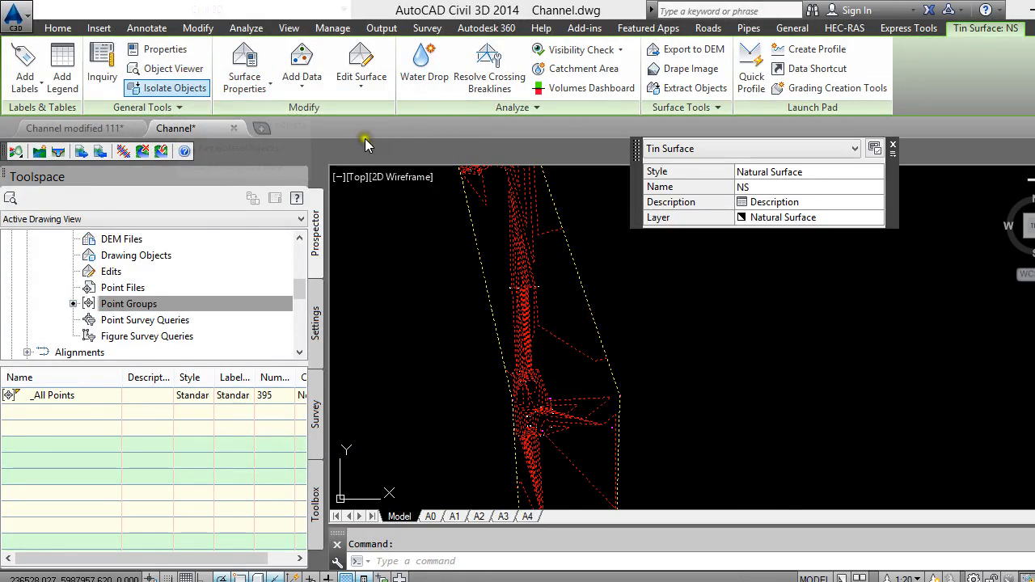
{"action": "left_click", "coordinate": [171, 69]}
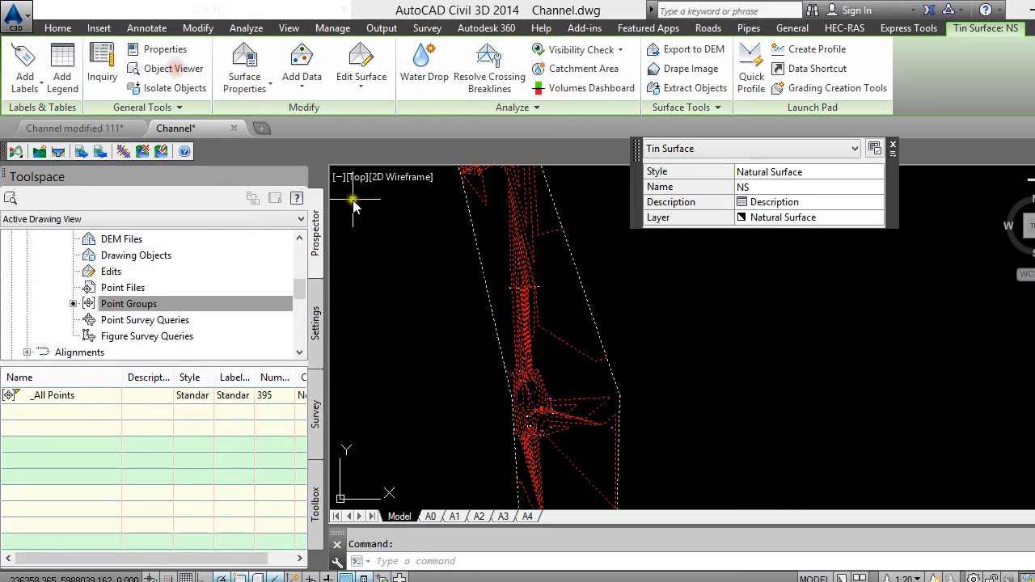
{"action": "left_click", "coordinate": [170, 69]}
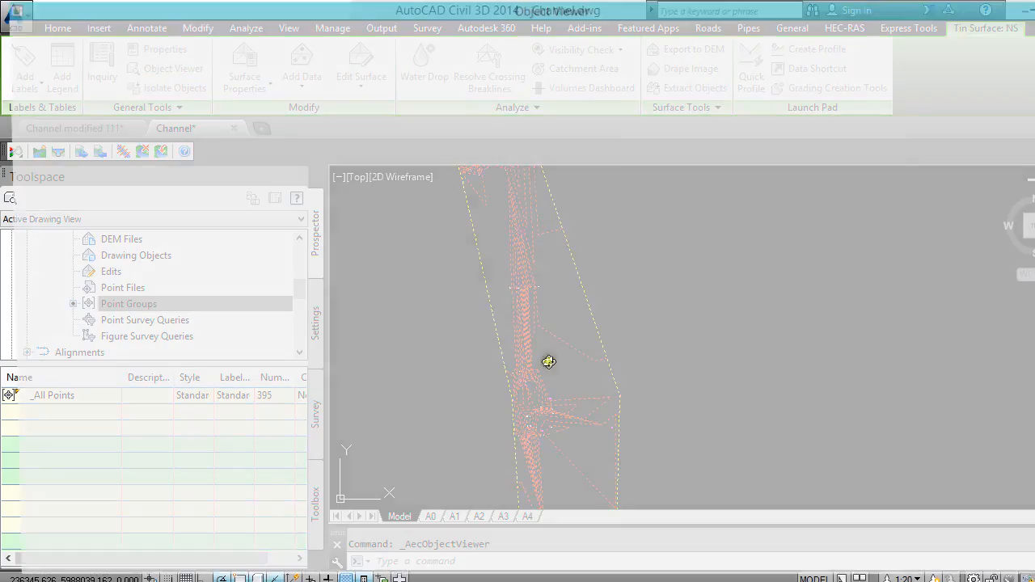
{"action": "scroll", "coordinate": [553, 378], "scroll_direction": "up", "scroll_amount": 3}
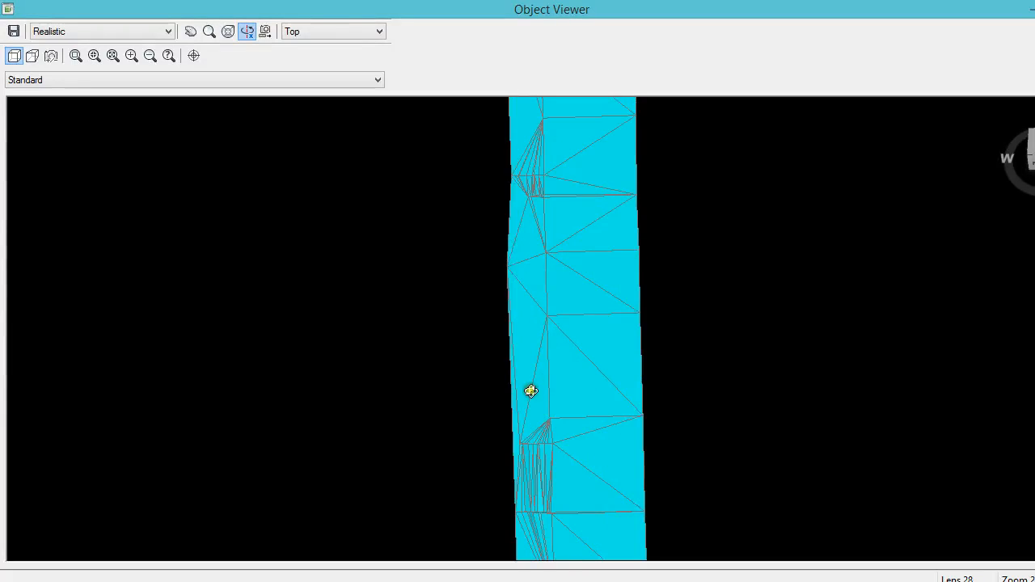
{"action": "left_click_drag", "start_coordinate": [529, 391], "coordinate": [541, 256]}
{"action": "scroll", "coordinate": [547, 309], "scroll_direction": "up", "scroll_amount": 2}
{"action": "left_click_drag", "start_coordinate": [540, 330], "coordinate": [494, 360]}
{"action": "scroll", "coordinate": [489, 370], "scroll_direction": "up", "scroll_amount": 4}
{"action": "mouse_move", "coordinate": [610, 374]}
{"action": "left_mouse_down"}
{"action": "mouse_move", "coordinate": [620, 363]}
{"action": "mouse_move", "coordinate": [597, 379]}
{"action": "left_mouse_up"}
{"action": "scroll", "coordinate": [608, 367], "scroll_direction": "down", "scroll_amount": 3}
{"action": "scroll", "coordinate": [599, 256], "scroll_direction": "up", "scroll_amount": 3}
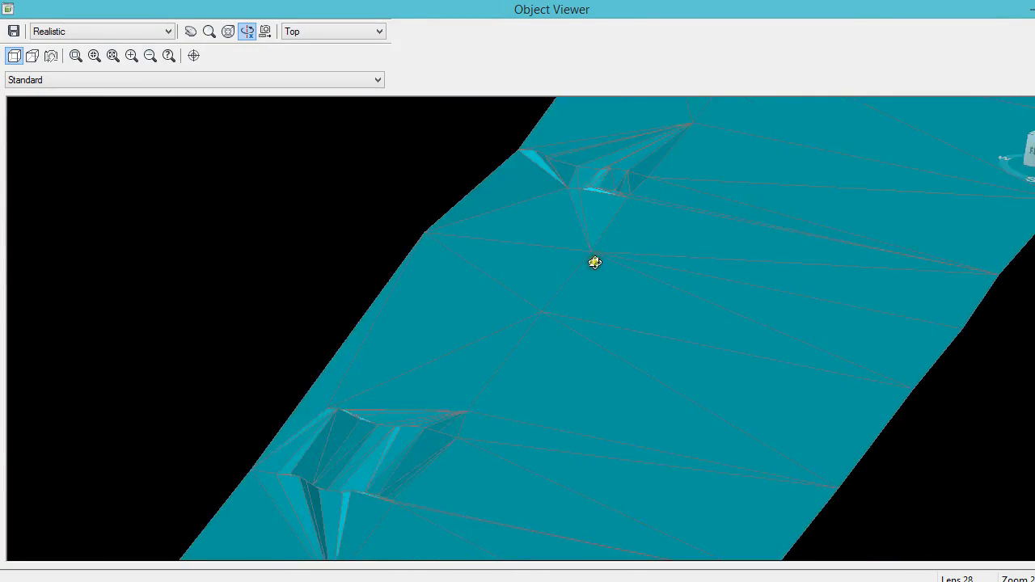
Examine the triangles between neighbouring cross-sections and the surface's full extent, and close the Object Viewer.
{"action": "mouse_move", "coordinate": [603, 318]}
{"action": "left_mouse_down"}
{"action": "mouse_move", "coordinate": [598, 335]}
{"action": "mouse_move", "coordinate": [612, 319]}
{"action": "left_mouse_up"}
{"action": "left_click_drag", "start_coordinate": [557, 337], "coordinate": [544, 366]}
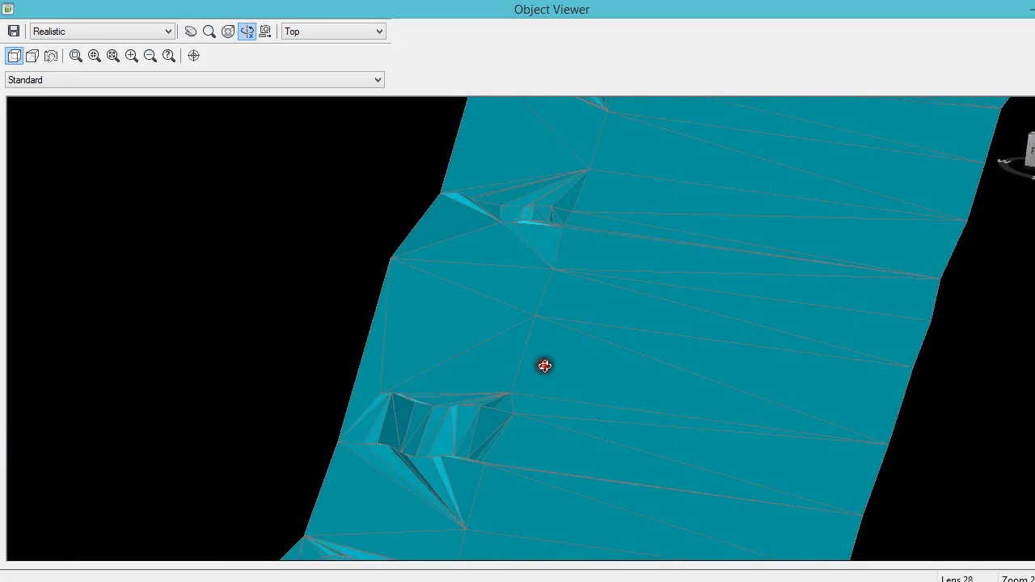
{"action": "scroll", "coordinate": [450, 450], "scroll_direction": "down", "scroll_amount": 1}
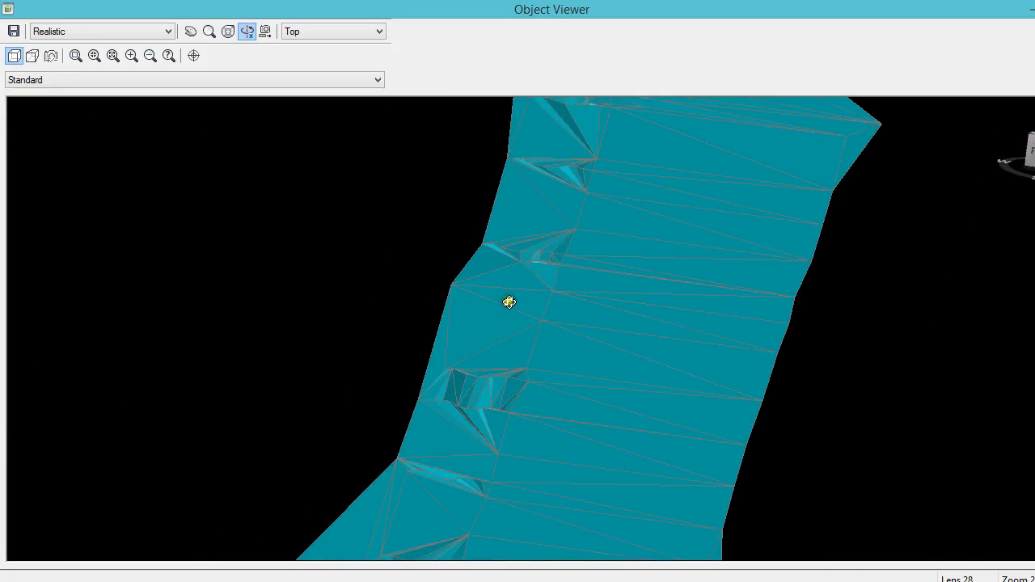
{"action": "scroll", "coordinate": [544, 234], "scroll_direction": "up", "scroll_amount": 2}
{"action": "scroll", "coordinate": [522, 304], "scroll_direction": "down", "scroll_amount": 2}
{"action": "scroll", "coordinate": [510, 291], "scroll_direction": "up", "scroll_amount": 1}
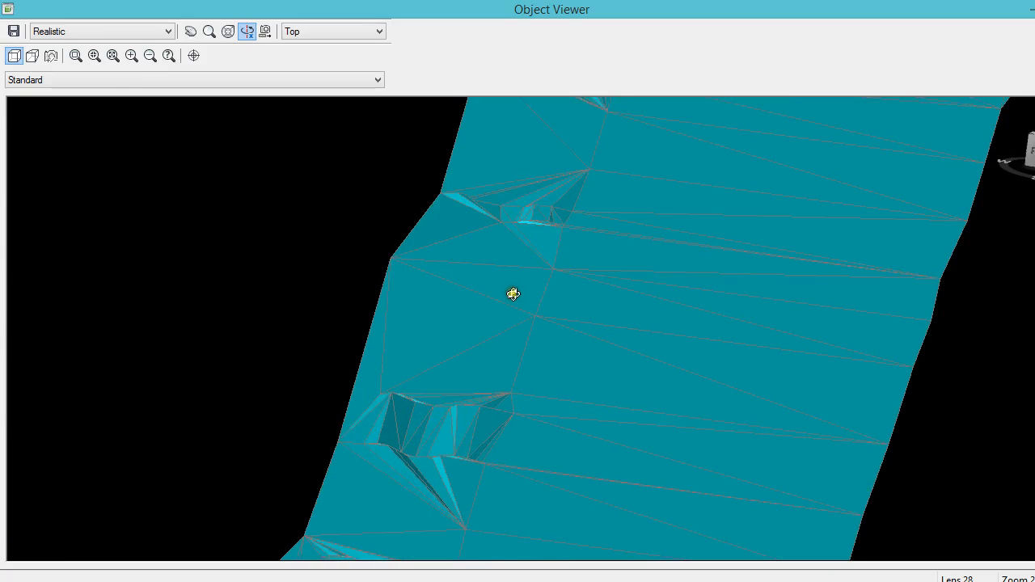
{"action": "left_click_drag", "start_coordinate": [513, 294], "coordinate": [516, 418]}
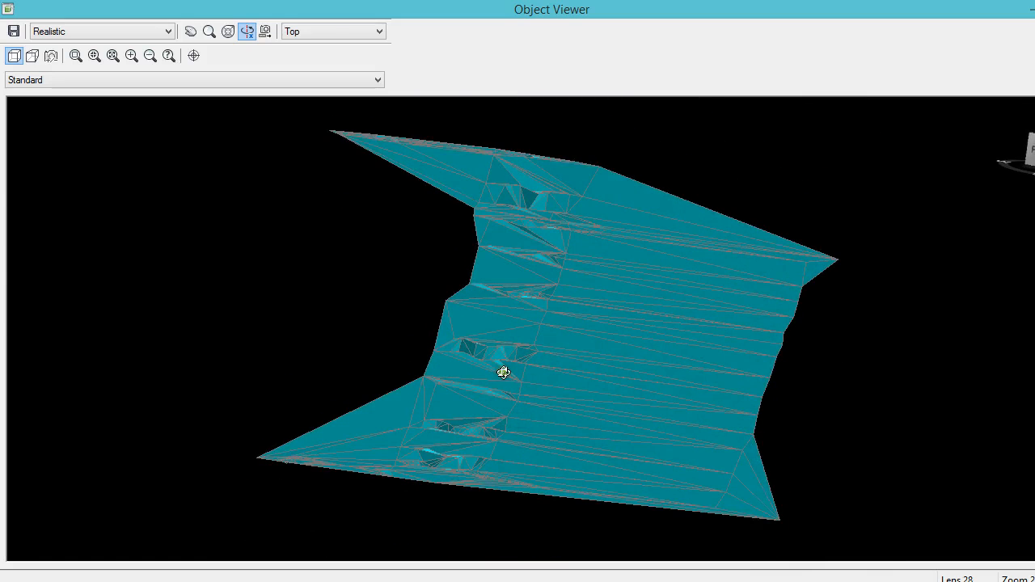
{"action": "scroll", "coordinate": [503, 372], "scroll_direction": "up", "scroll_amount": 3}
{"action": "scroll", "coordinate": [529, 390], "scroll_direction": "down", "scroll_amount": 4}
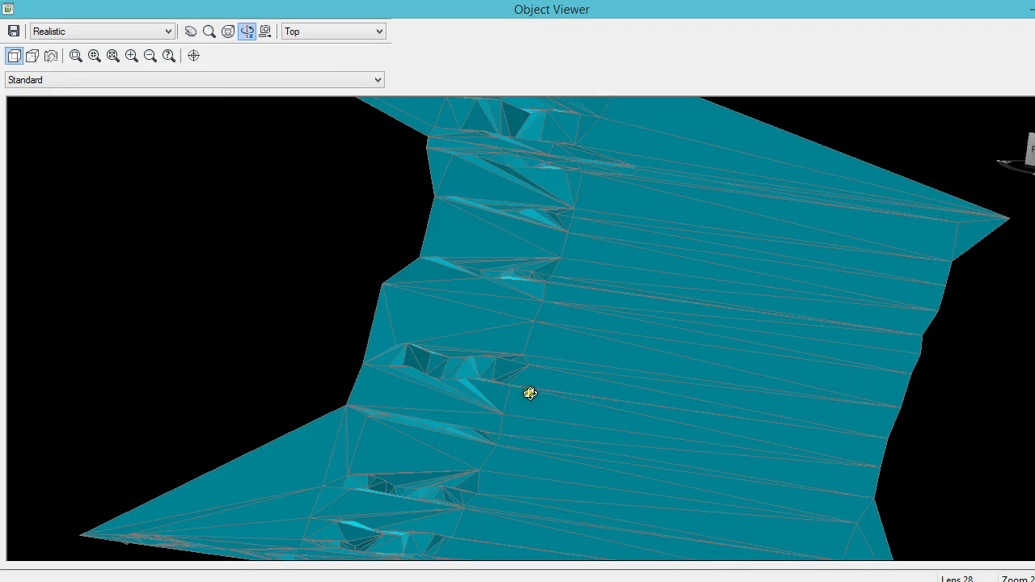
{"action": "scroll", "coordinate": [474, 469], "scroll_direction": "up", "scroll_amount": 3}
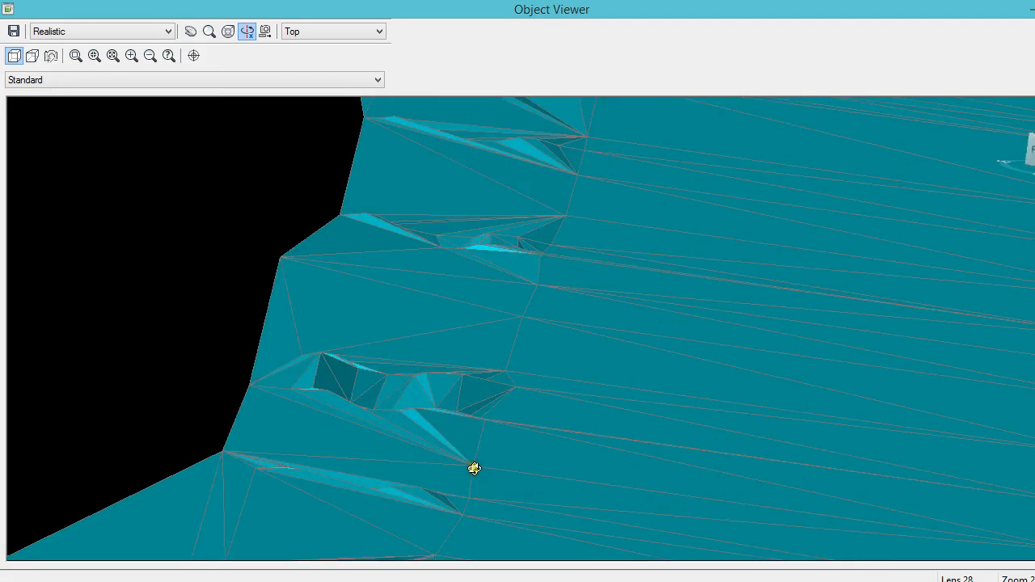
{"action": "scroll", "coordinate": [466, 364], "scroll_direction": "down", "scroll_amount": 5}
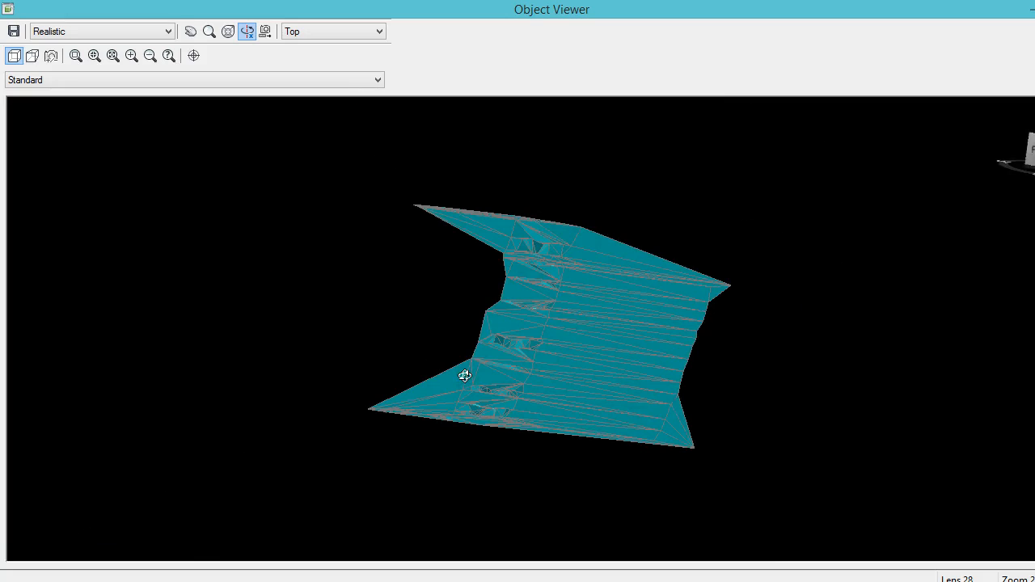
{"action": "key", "text": "Escape"}
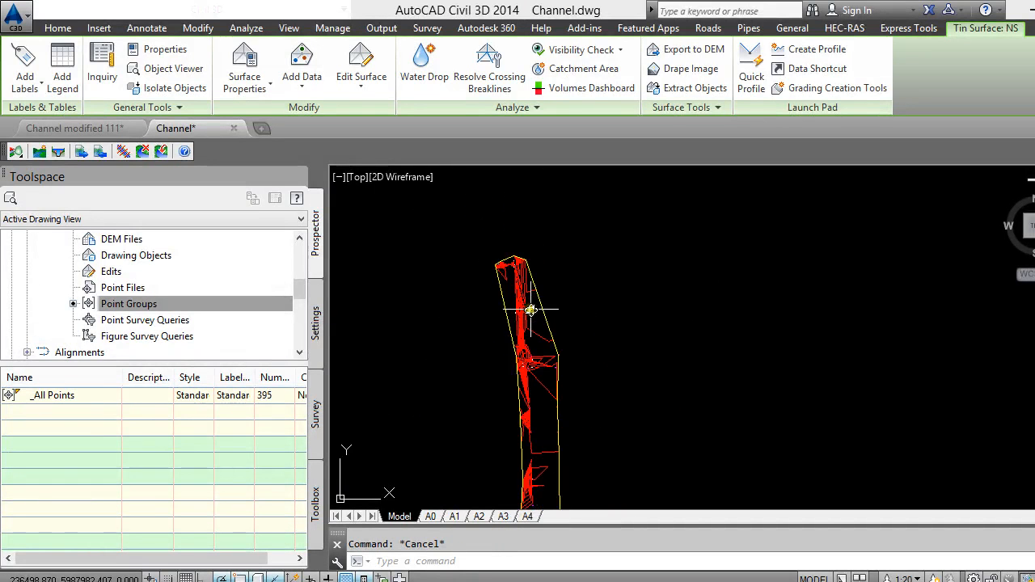
Delete the NS surface from the drawing.
{"action": "left_click", "coordinate": [534, 303]}
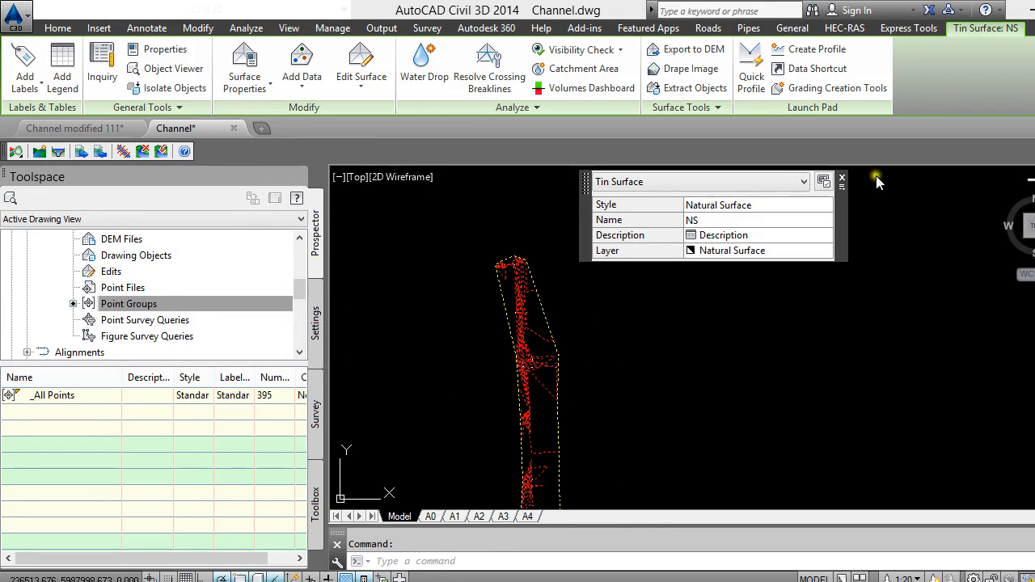
{"action": "left_click", "coordinate": [843, 181]}
{"action": "key", "text": "Delete"}
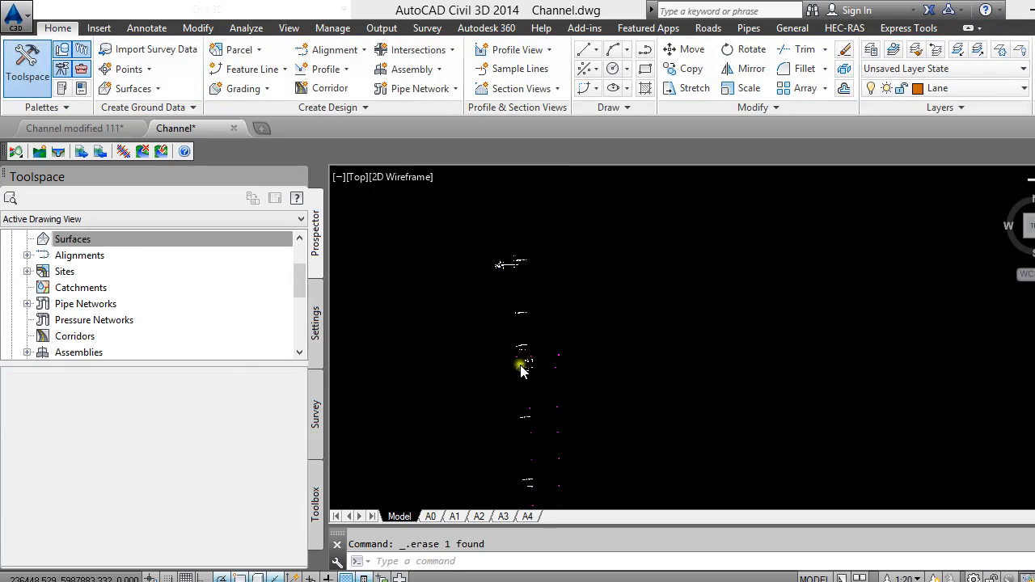
Inspect the attributes of the 98.90 Spot point in the Point Editor, close it and clear the selection.
{"action": "scroll", "coordinate": [492, 334], "scroll_direction": "up", "scroll_amount": 2}
{"action": "scroll", "coordinate": [483, 378], "scroll_direction": "up", "scroll_amount": 4}
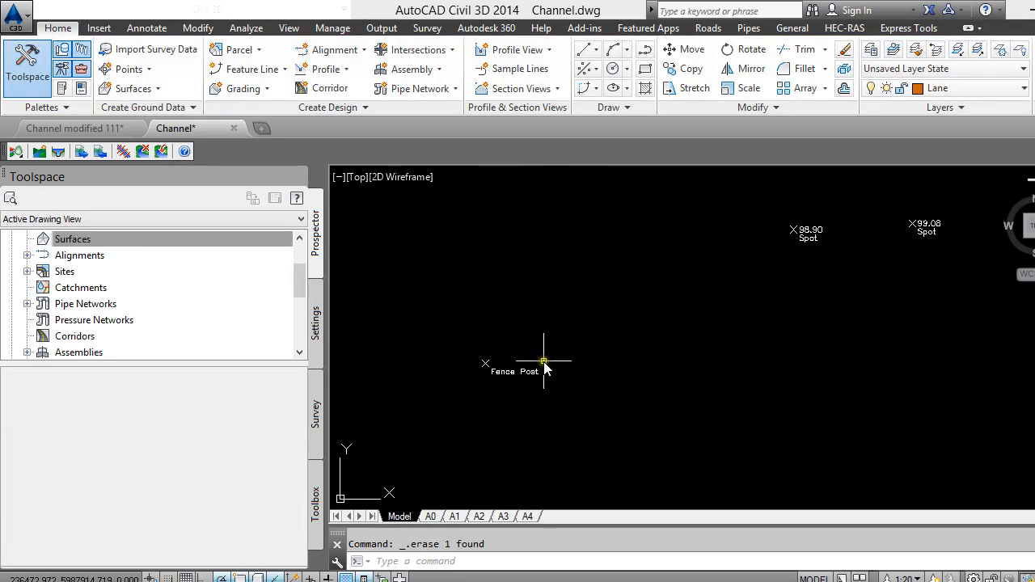
{"action": "scroll", "coordinate": [677, 342], "scroll_direction": "down", "scroll_amount": 5}
{"action": "scroll", "coordinate": [636, 300], "scroll_direction": "up", "scroll_amount": 4}
{"action": "scroll", "coordinate": [412, 283], "scroll_direction": "down", "scroll_amount": 2}
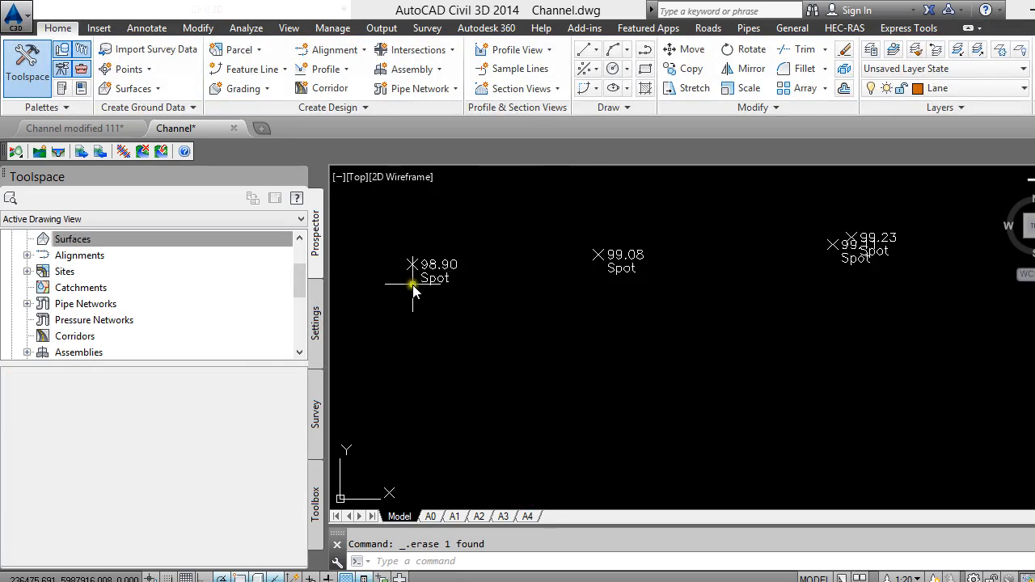
{"action": "scroll", "coordinate": [458, 267], "scroll_direction": "up", "scroll_amount": 2}
{"action": "left_click", "coordinate": [458, 267]}
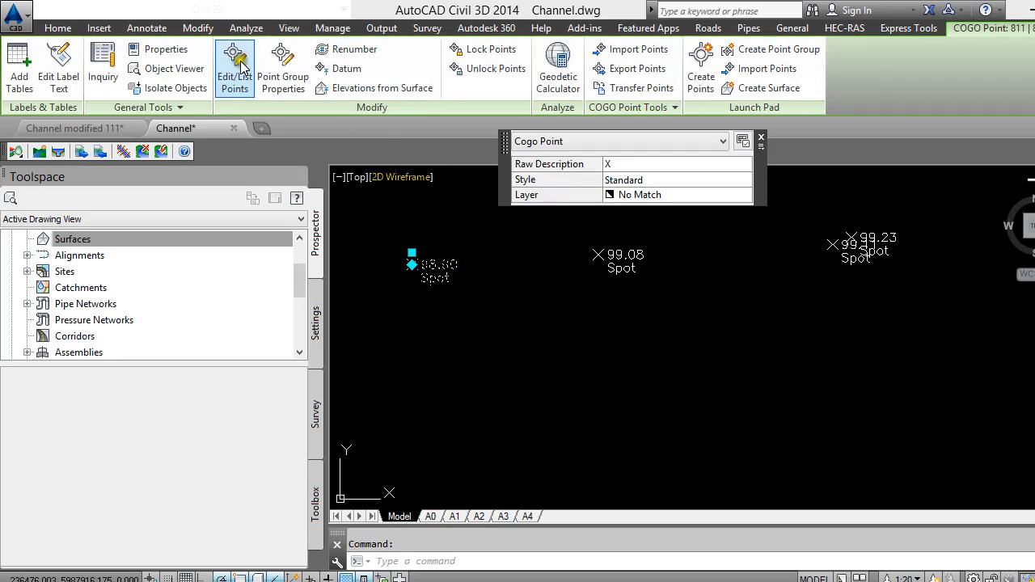
{"action": "left_click", "coordinate": [251, 91]}
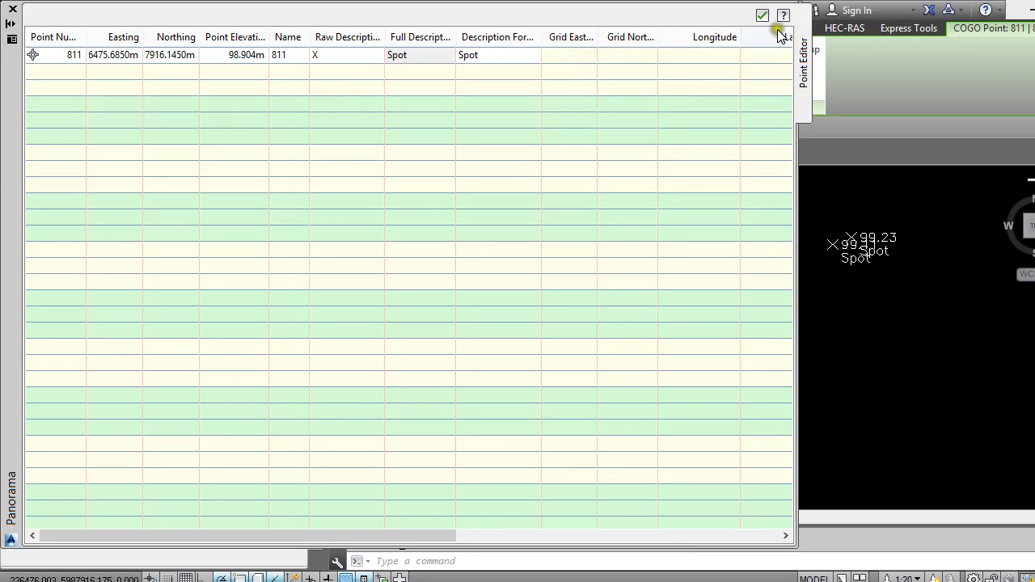
{"action": "left_click", "coordinate": [762, 15]}
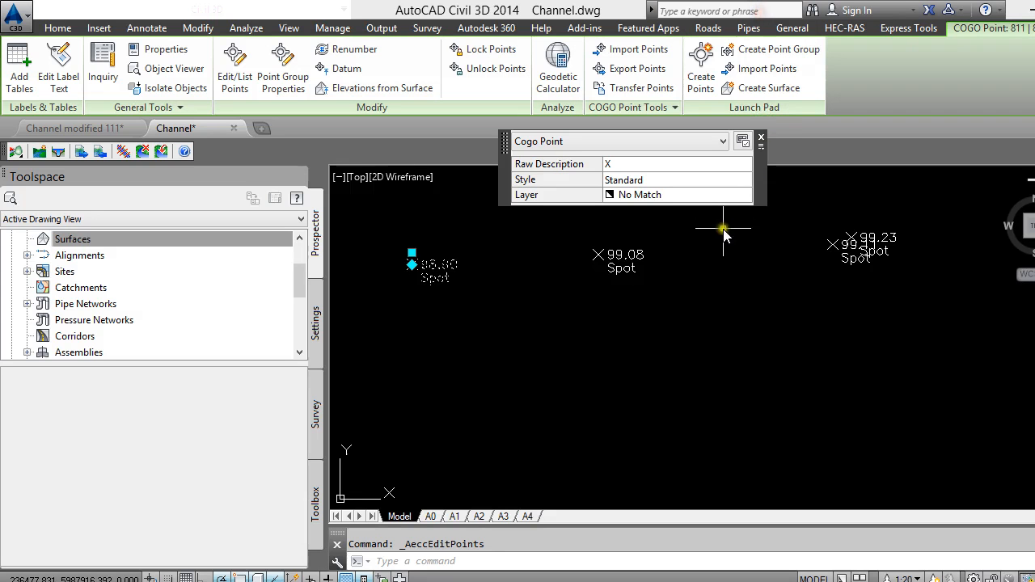
{"action": "left_click", "coordinate": [762, 141]}
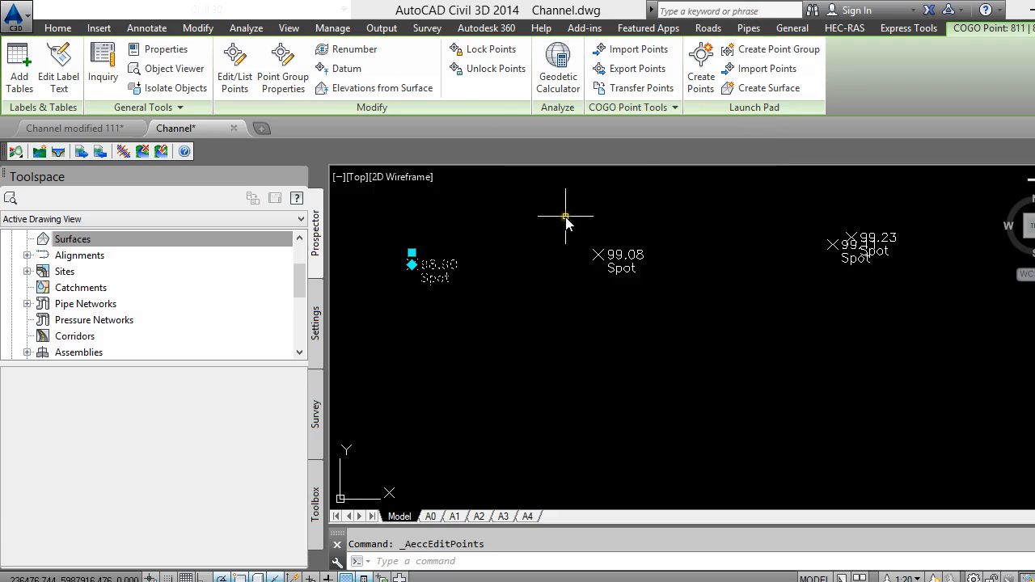
{"action": "key", "text": "Escape"}
{"action": "left_click", "coordinate": [70, 240]}
{"action": "scroll", "coordinate": [419, 340], "scroll_direction": "down", "scroll_amount": 8}
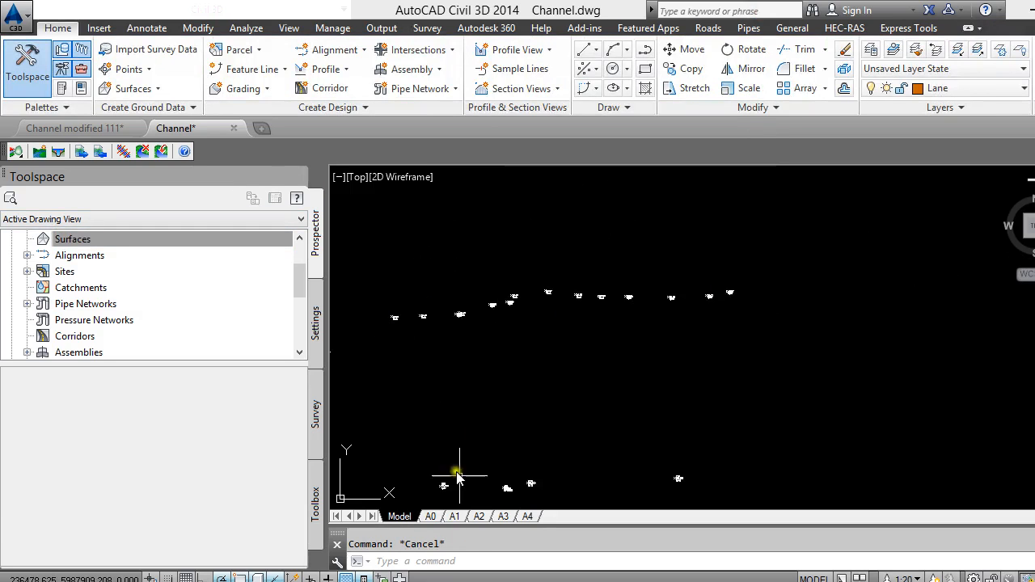
Inspect the attributes of the Spot point just west of the 99.20 Spot in the Point Editor, close it and clear the selection.
{"action": "scroll", "coordinate": [437, 489], "scroll_direction": "up", "scroll_amount": 5}
{"action": "scroll", "coordinate": [474, 416], "scroll_direction": "down", "scroll_amount": 4}
{"action": "scroll", "coordinate": [537, 423], "scroll_direction": "up", "scroll_amount": 4}
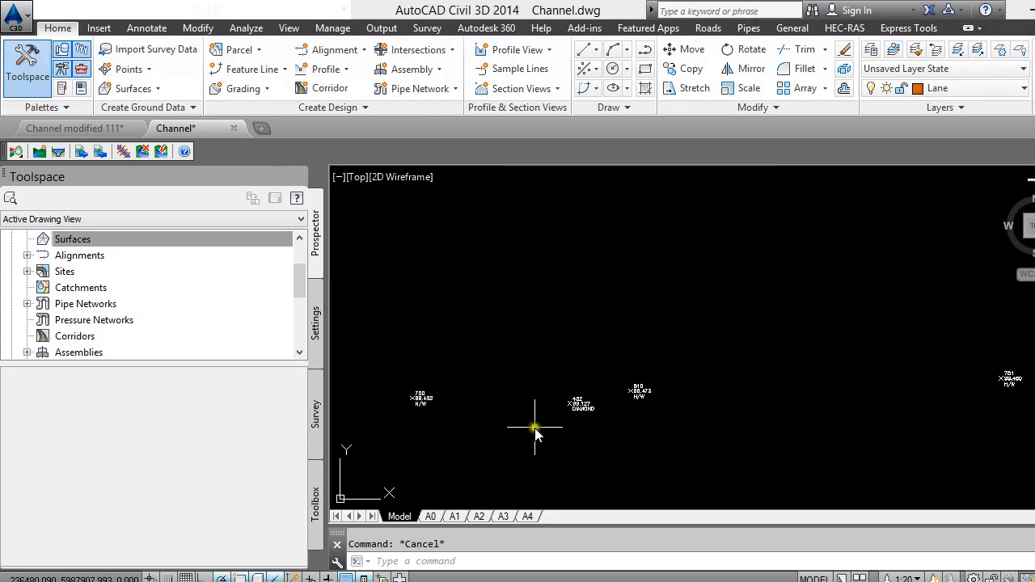
{"action": "scroll", "coordinate": [575, 441], "scroll_direction": "down", "scroll_amount": 4}
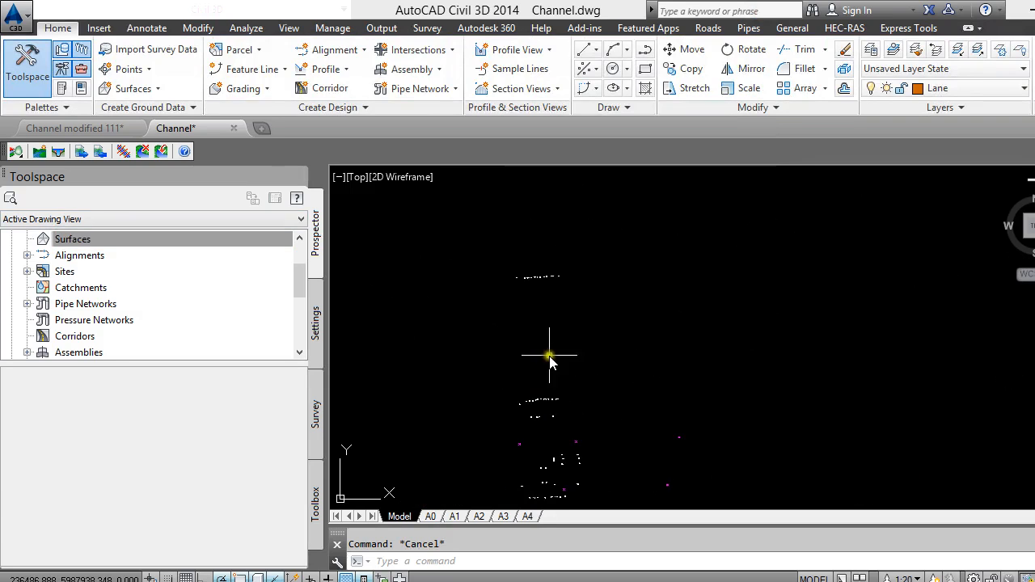
{"action": "scroll", "coordinate": [526, 270], "scroll_direction": "up", "scroll_amount": 5}
{"action": "scroll", "coordinate": [512, 241], "scroll_direction": "up", "scroll_amount": 2}
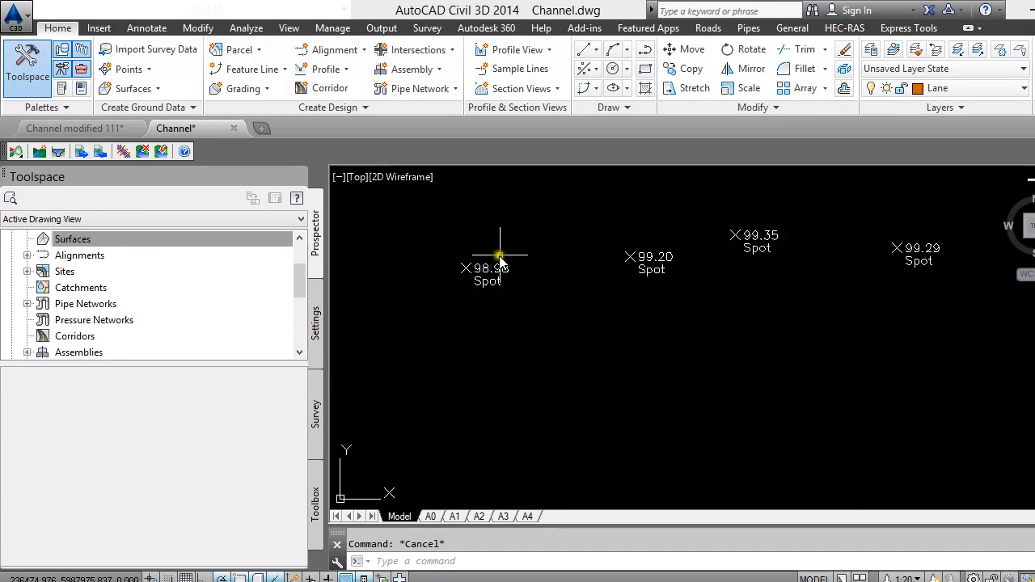
{"action": "left_click", "coordinate": [469, 268]}
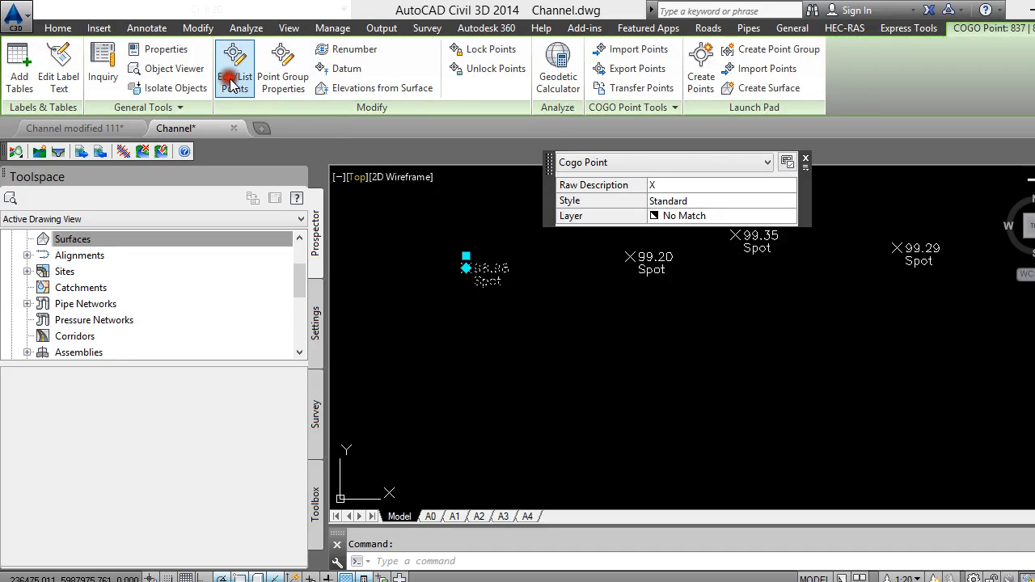
{"action": "left_click", "coordinate": [252, 93]}
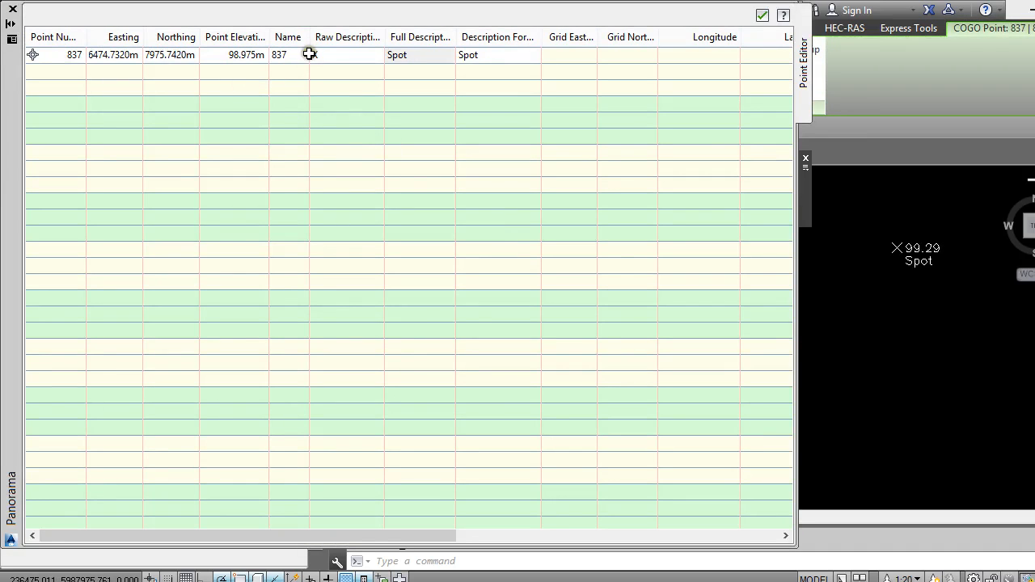
{"action": "left_click", "coordinate": [763, 15]}
{"action": "key", "text": "Escape"}
{"action": "scroll", "coordinate": [561, 274], "scroll_direction": "down", "scroll_amount": 2}
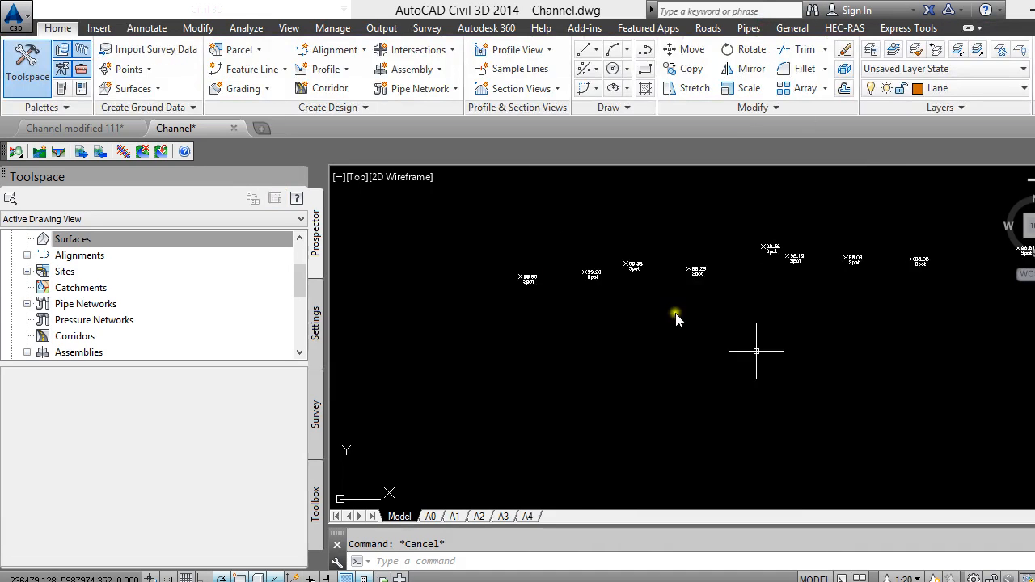
{"action": "scroll", "coordinate": [331, 321], "scroll_direction": "down", "scroll_amount": 2}
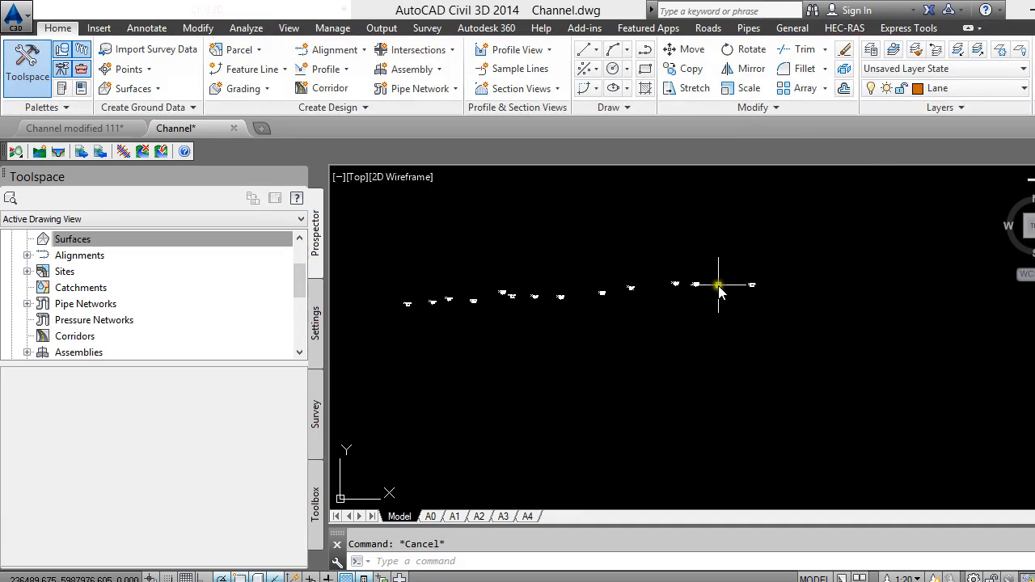
{"action": "scroll", "coordinate": [44, 323], "scroll_direction": "up", "scroll_amount": 3}
{"action": "right_click", "coordinate": [64, 256]}
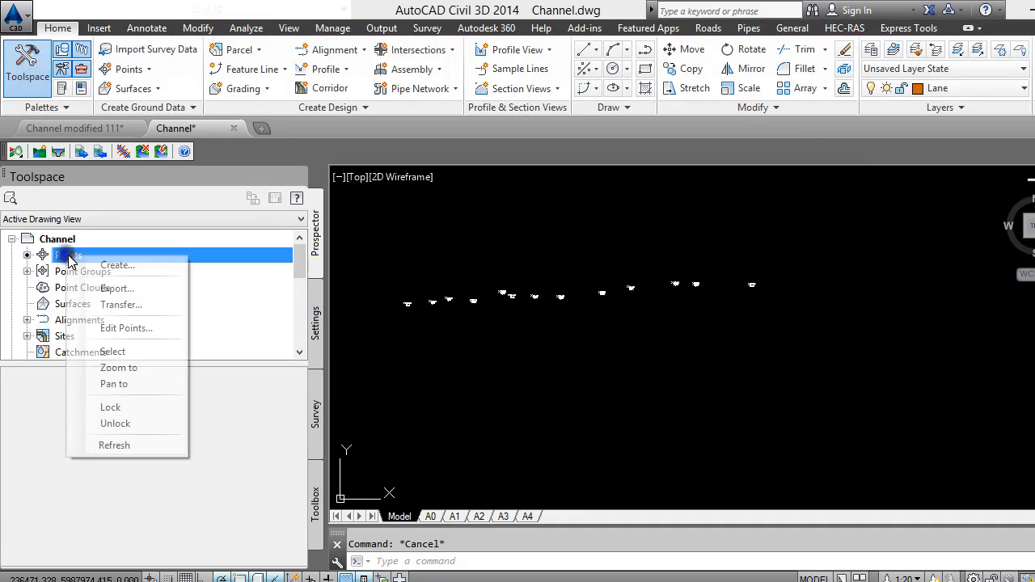
{"action": "left_click", "coordinate": [102, 267]}
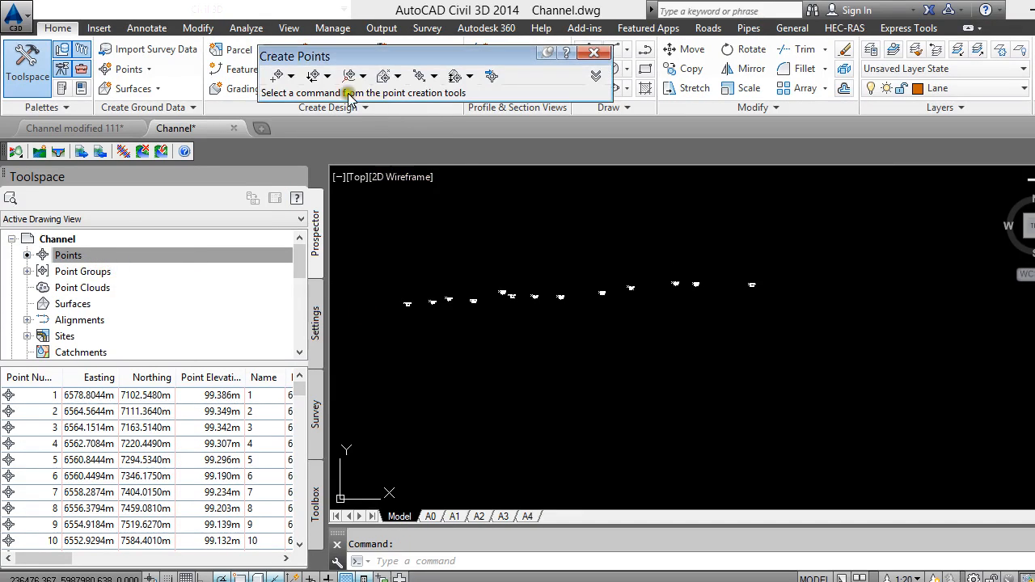
{"action": "left_click", "coordinate": [293, 77]}
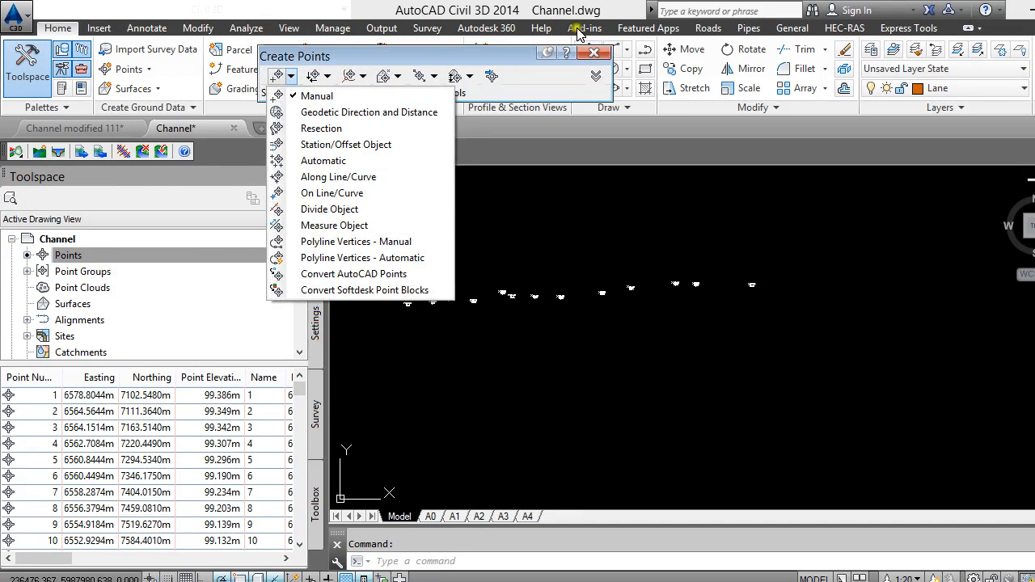
{"action": "left_click", "coordinate": [595, 53]}
Create a new point group named Existing Channel with the Standard point and label styles.
{"action": "right_click", "coordinate": [81, 272]}
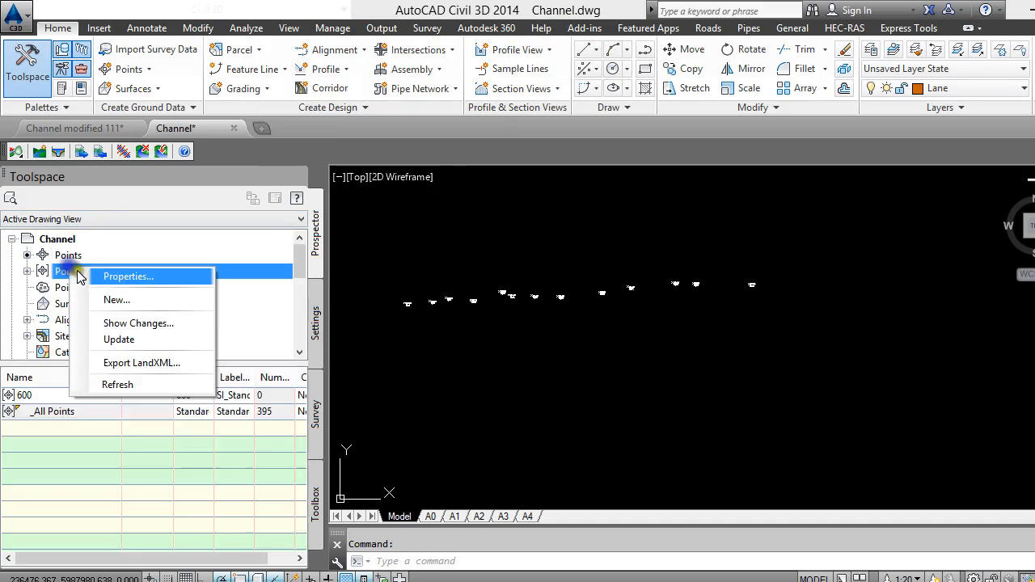
{"action": "left_click", "coordinate": [116, 301]}
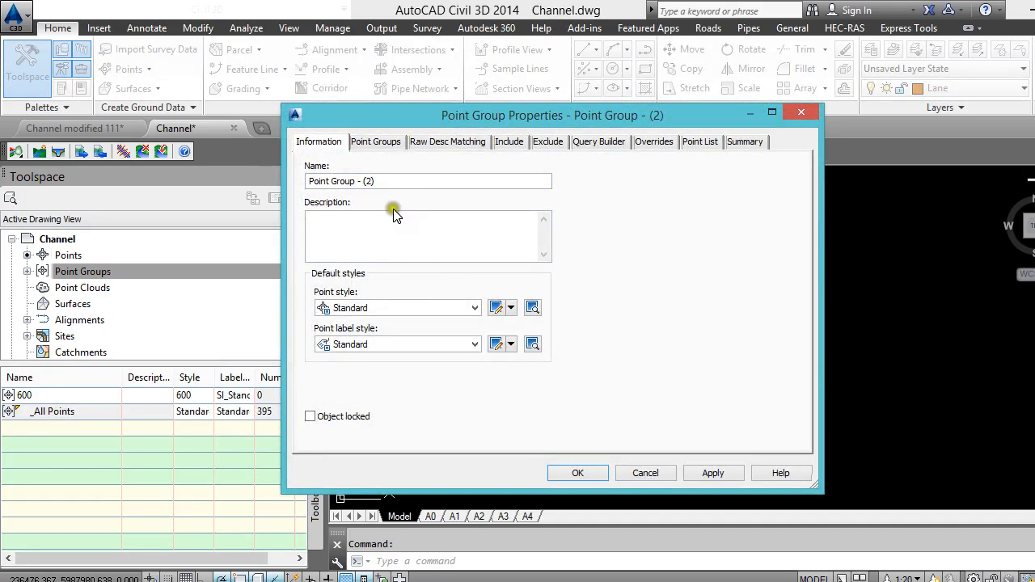
{"action": "double_click", "coordinate": [394, 185]}
{"action": "left_click_drag", "start_coordinate": [393, 185], "coordinate": [191, 187]}
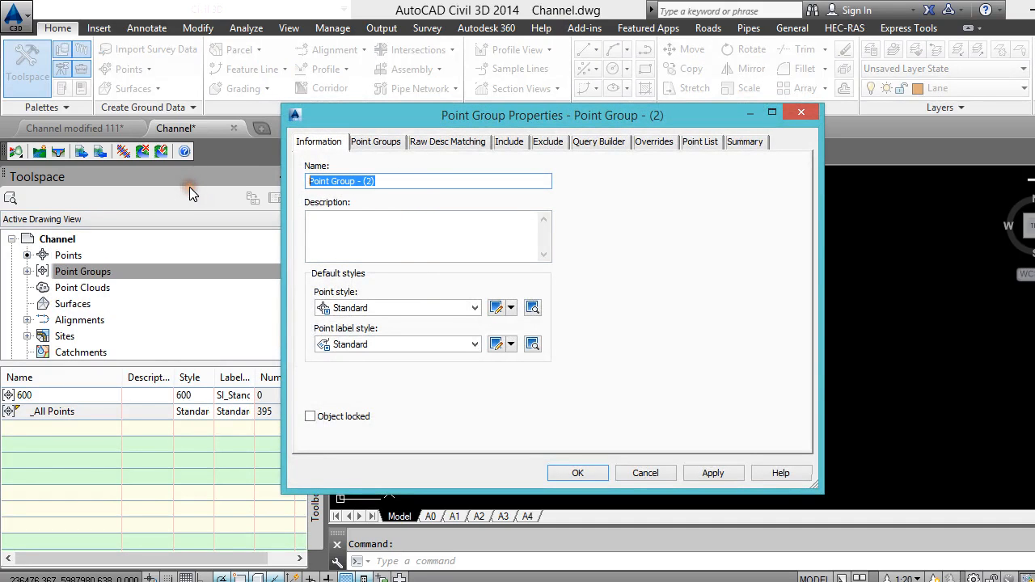
{"action": "type", "text": "Exiisting Channel"}
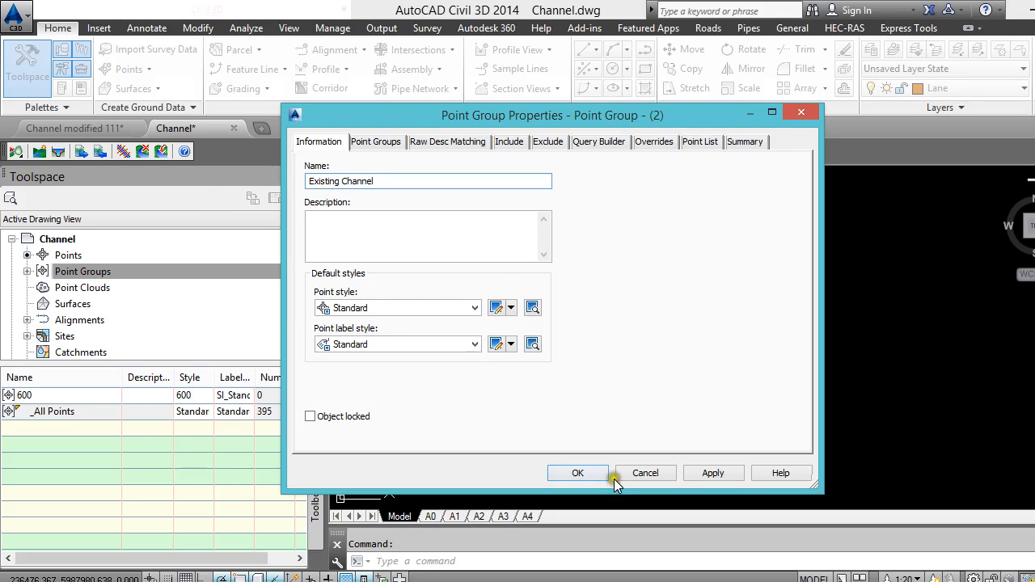
{"action": "left_click", "coordinate": [706, 470]}
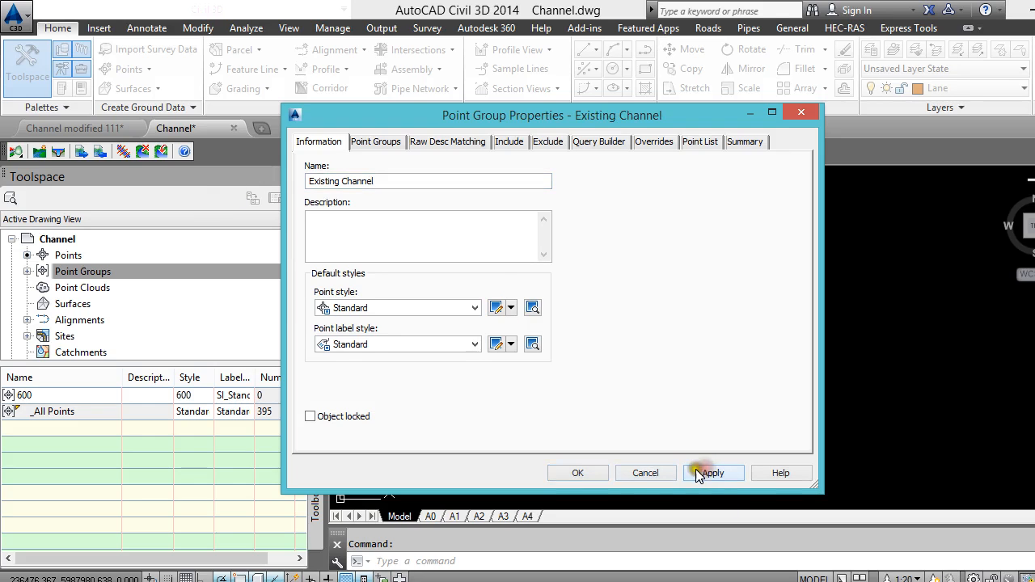
{"action": "left_click", "coordinate": [596, 474]}
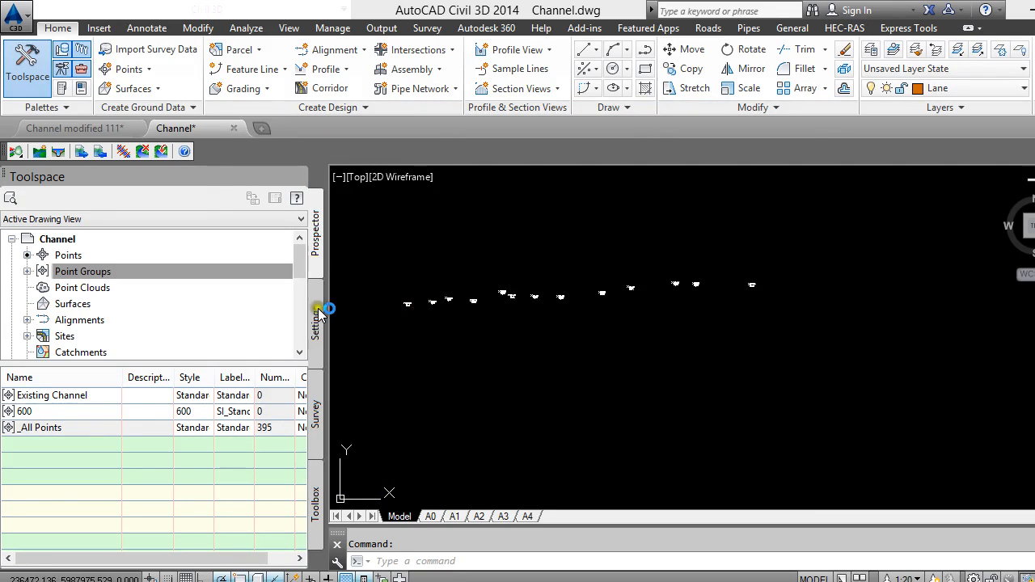
Set the Existing Channel point group to include points with raw descriptions matching X.
{"action": "left_click", "coordinate": [26, 271]}
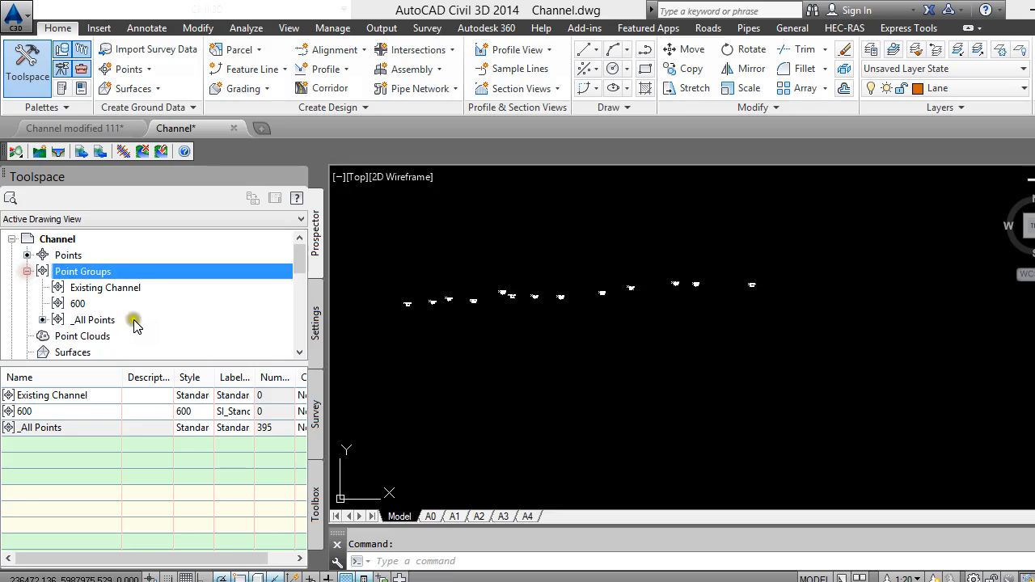
{"action": "left_click", "coordinate": [125, 289]}
{"action": "right_click", "coordinate": [127, 288]}
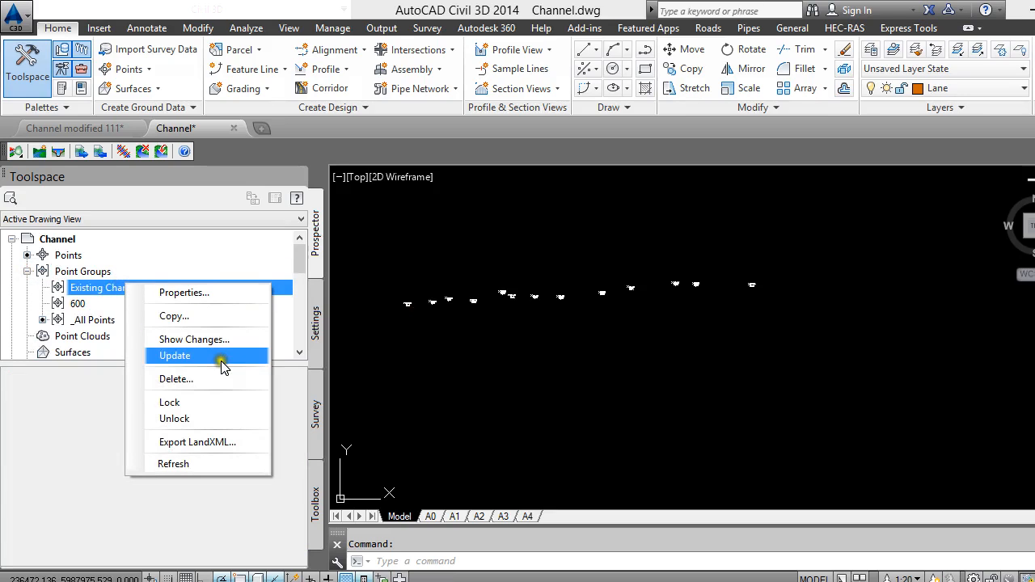
{"action": "left_click", "coordinate": [192, 296]}
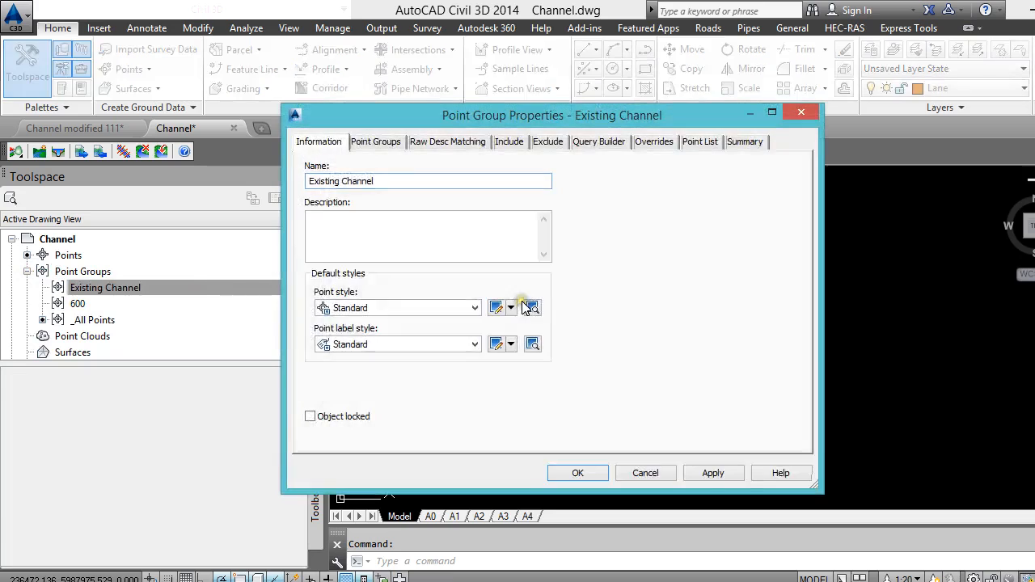
{"action": "left_click", "coordinate": [510, 146]}
{"action": "left_click", "coordinate": [368, 286]}
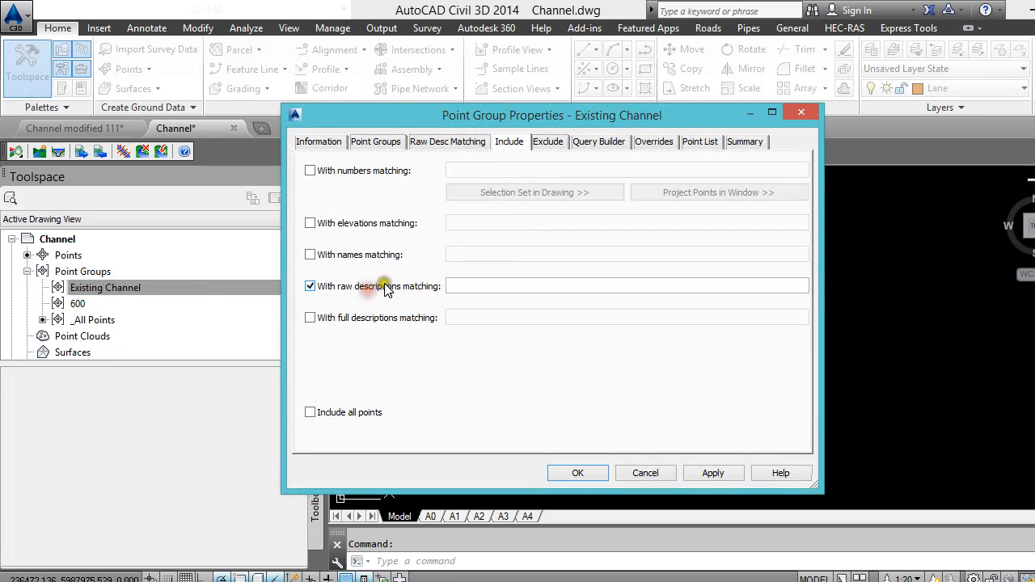
{"action": "left_click", "coordinate": [454, 283]}
{"action": "type", "text": "V"}
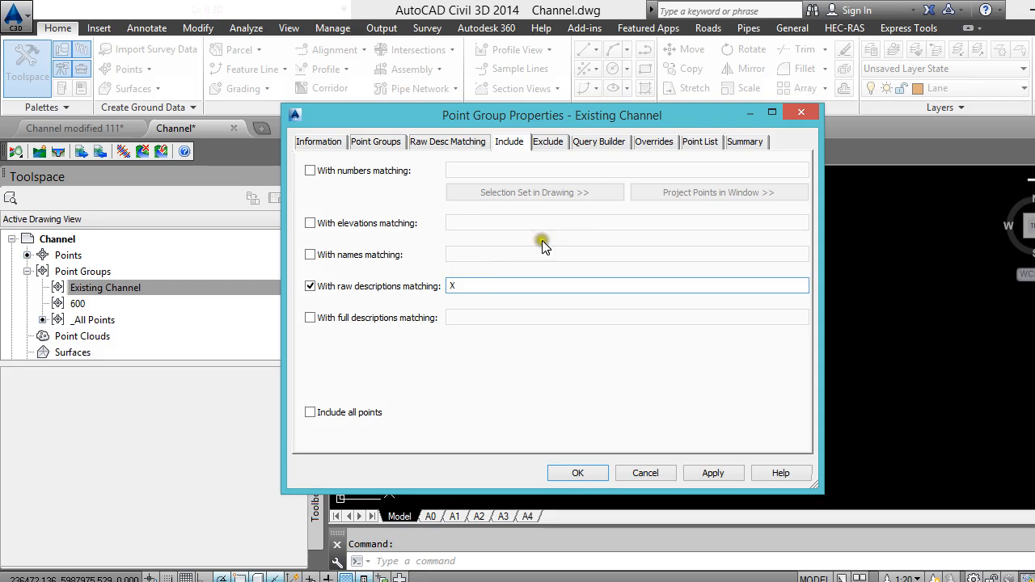
Review the point list of the Existing Channel group and apply the group's changes.
{"action": "left_click", "coordinate": [699, 141]}
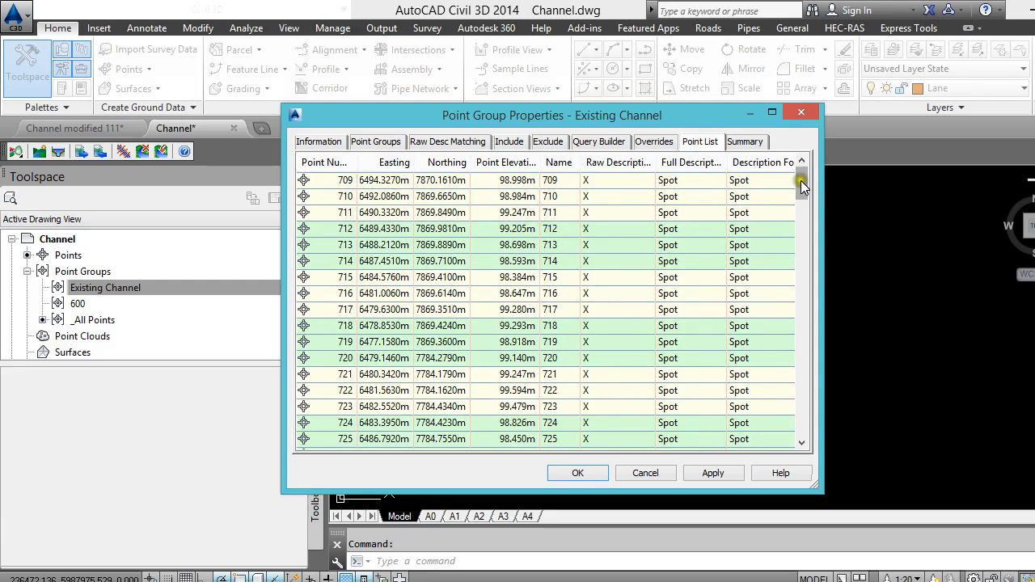
{"action": "left_click_drag", "start_coordinate": [801, 180], "coordinate": [798, 351]}
{"action": "left_click", "coordinate": [707, 474]}
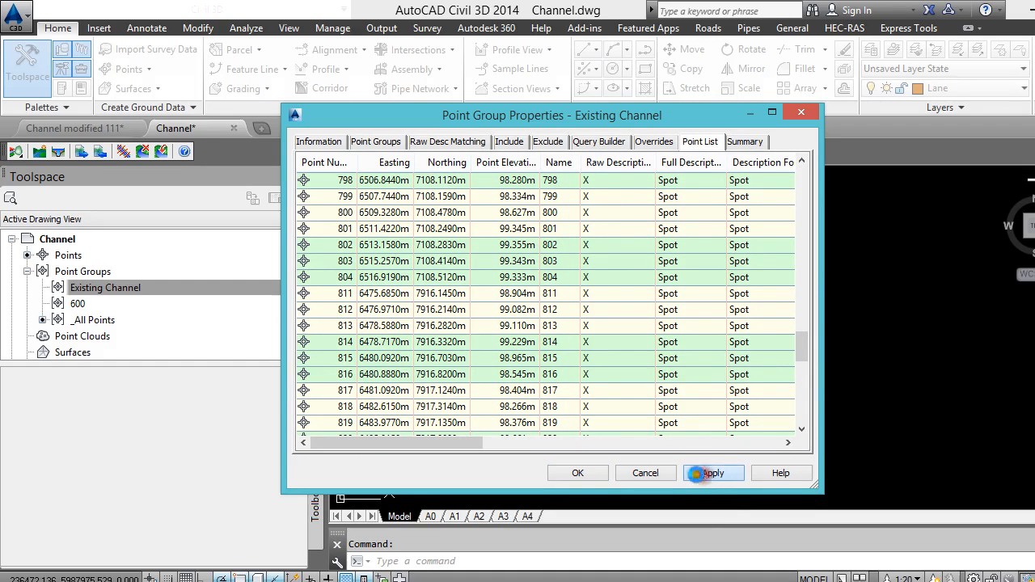
{"action": "left_click", "coordinate": [588, 473]}
Start a new TIN surface and assign it to a newly created layer named Existing Channel.
{"action": "scroll", "coordinate": [175, 284], "scroll_direction": "down", "scroll_amount": 1}
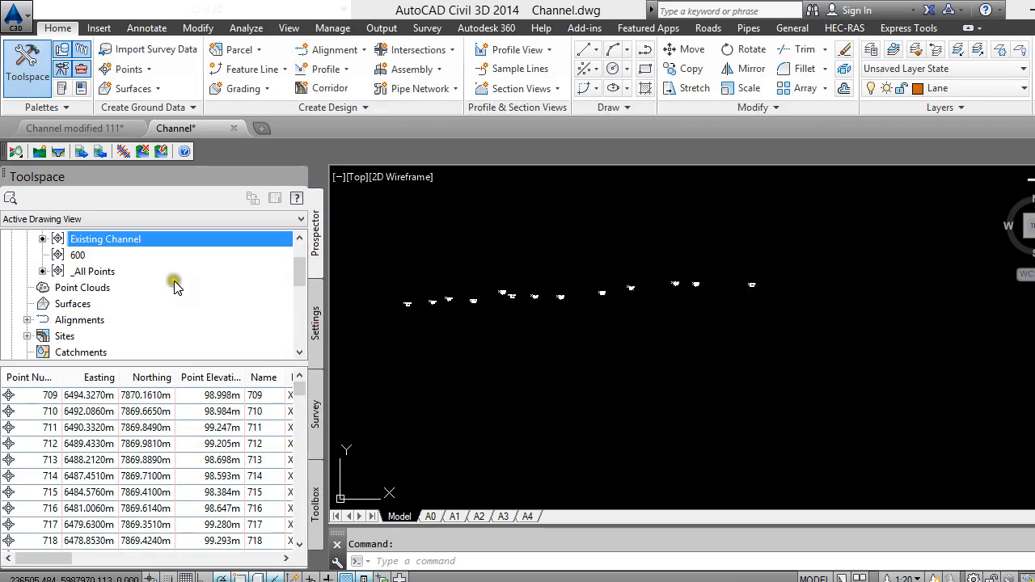
{"action": "left_click", "coordinate": [43, 304]}
{"action": "right_click", "coordinate": [81, 304]}
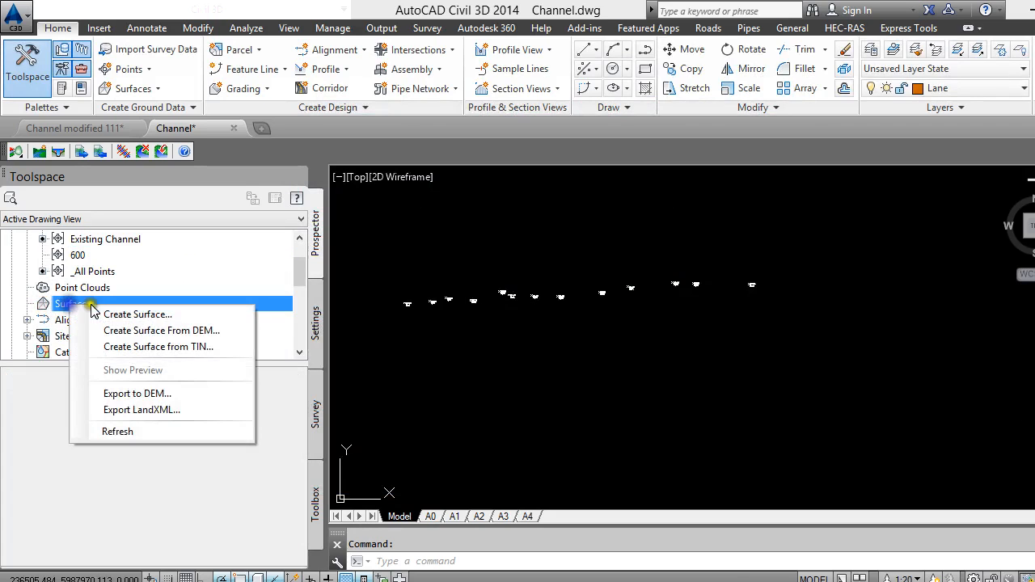
{"action": "left_click", "coordinate": [121, 316]}
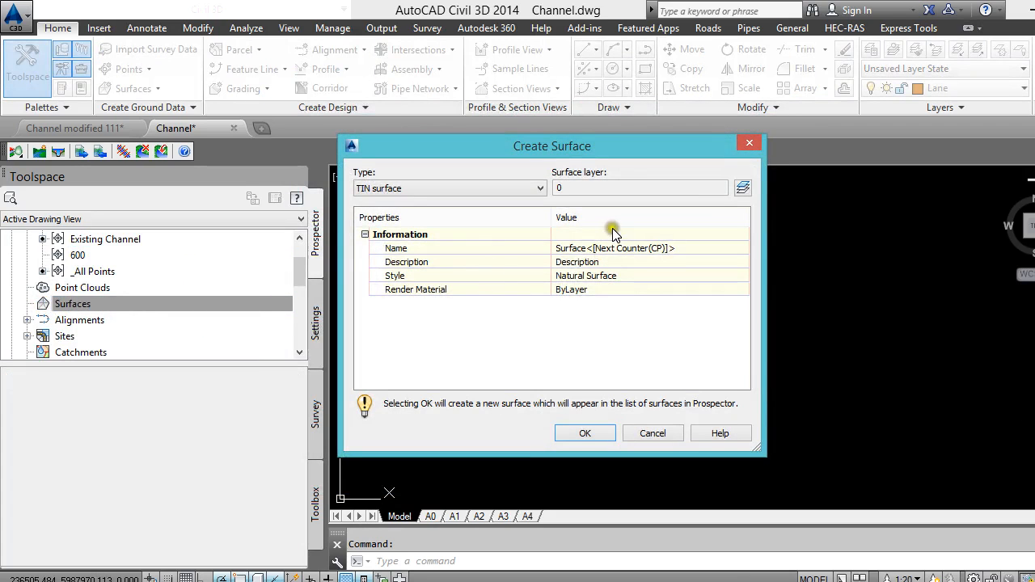
{"action": "left_click", "coordinate": [603, 248]}
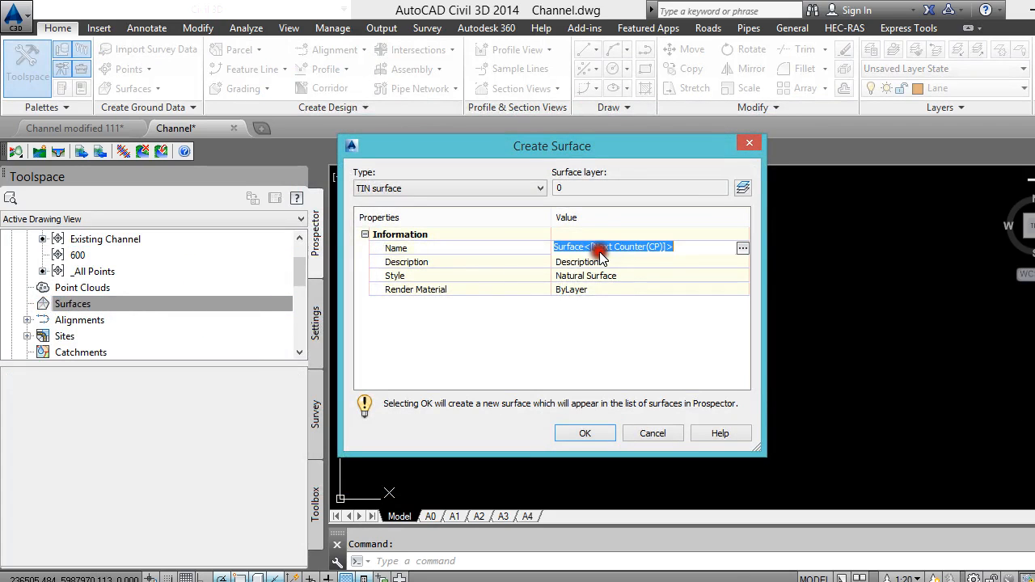
{"action": "left_click", "coordinate": [739, 188]}
{"action": "left_click", "coordinate": [638, 335]}
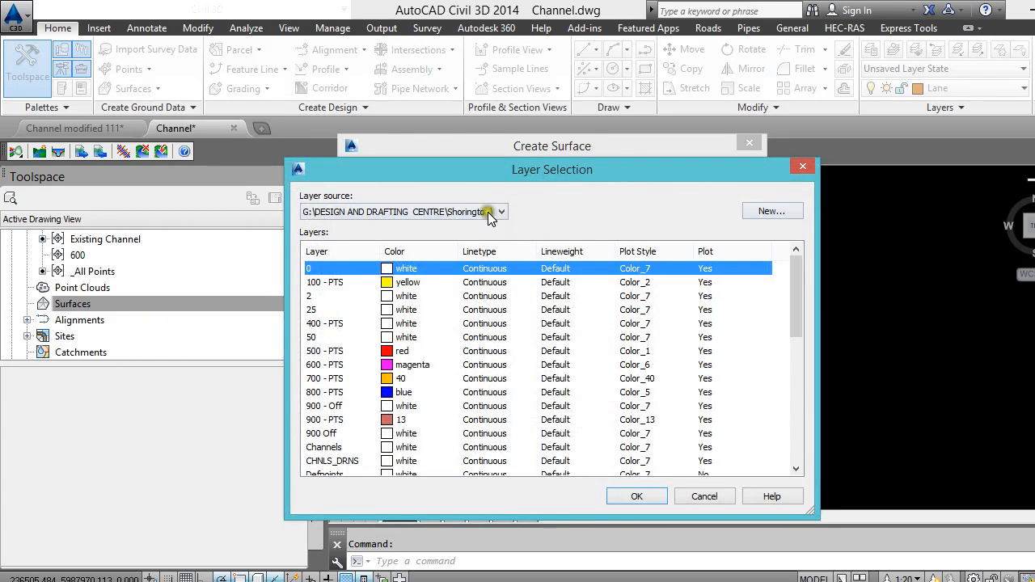
{"action": "left_click", "coordinate": [780, 211]}
{"action": "left_click", "coordinate": [635, 280]}
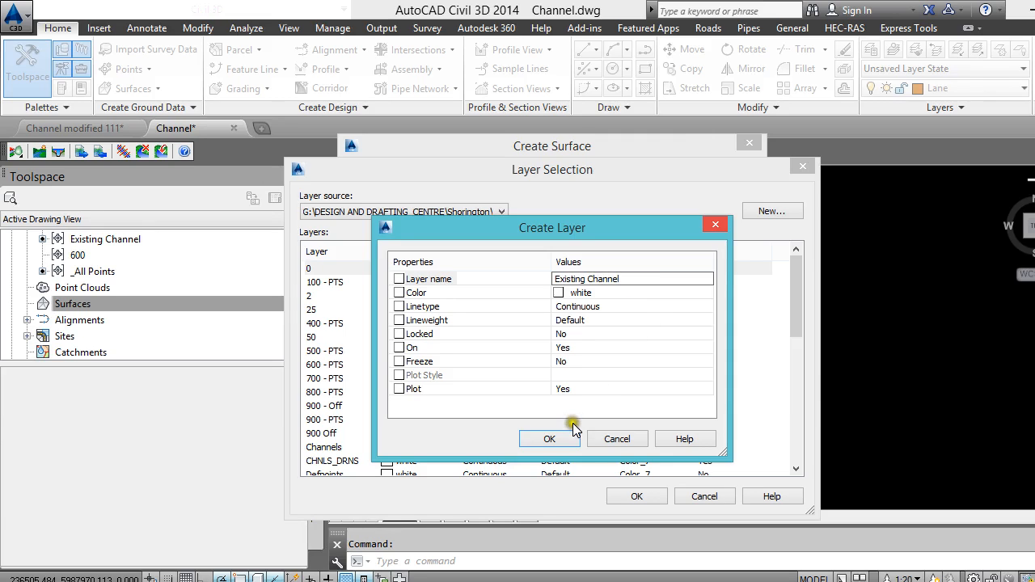
{"action": "left_click", "coordinate": [524, 440]}
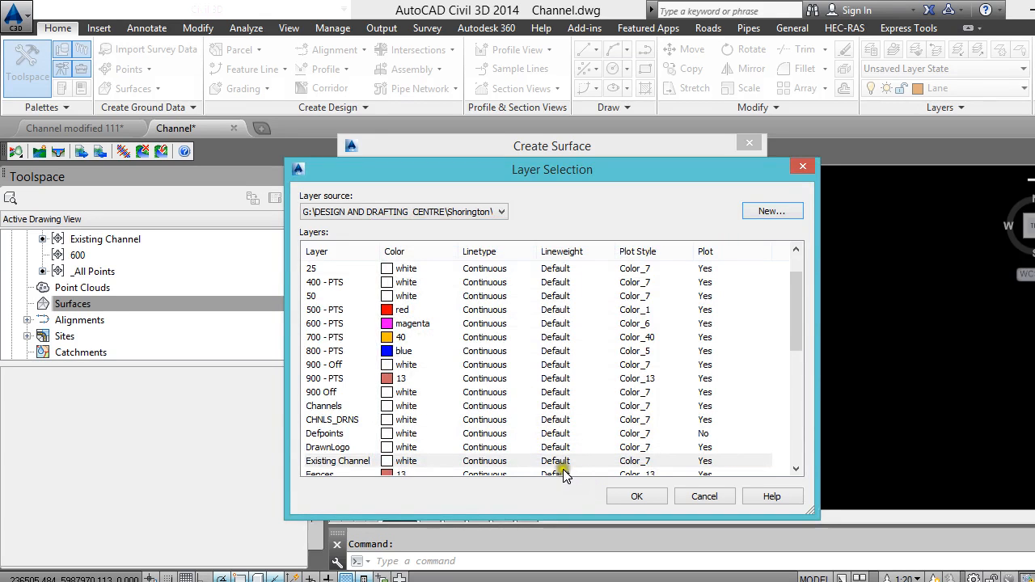
{"action": "left_click", "coordinate": [664, 499]}
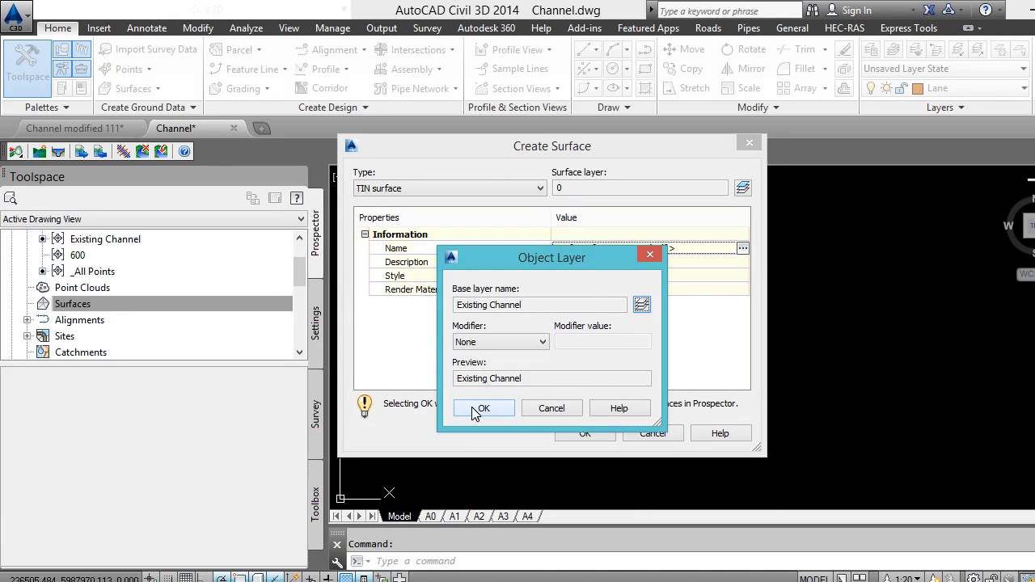
{"action": "left_click", "coordinate": [480, 409]}
Name the new TIN surface Existing Channel and create it.
{"action": "left_click", "coordinate": [605, 250]}
{"action": "left_click", "coordinate": [681, 252]}
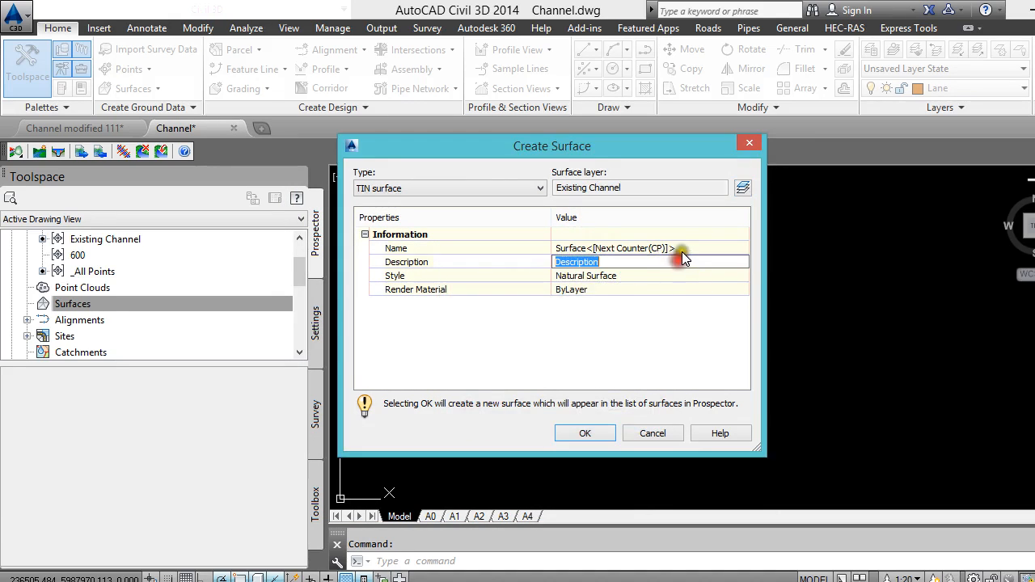
{"action": "left_click", "coordinate": [688, 248]}
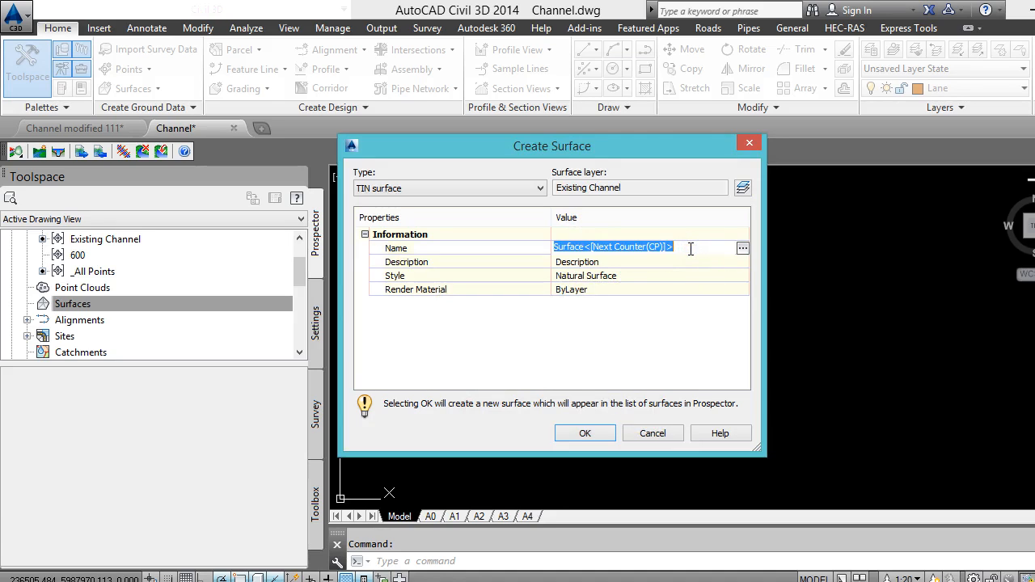
{"action": "type", "text": "Ex"}
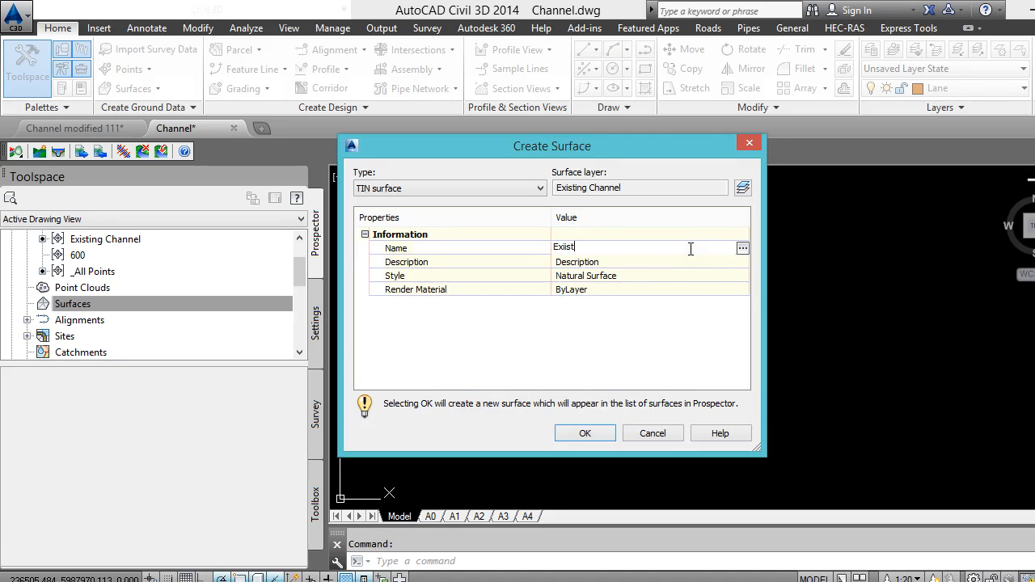
{"action": "type", "text": "is"}
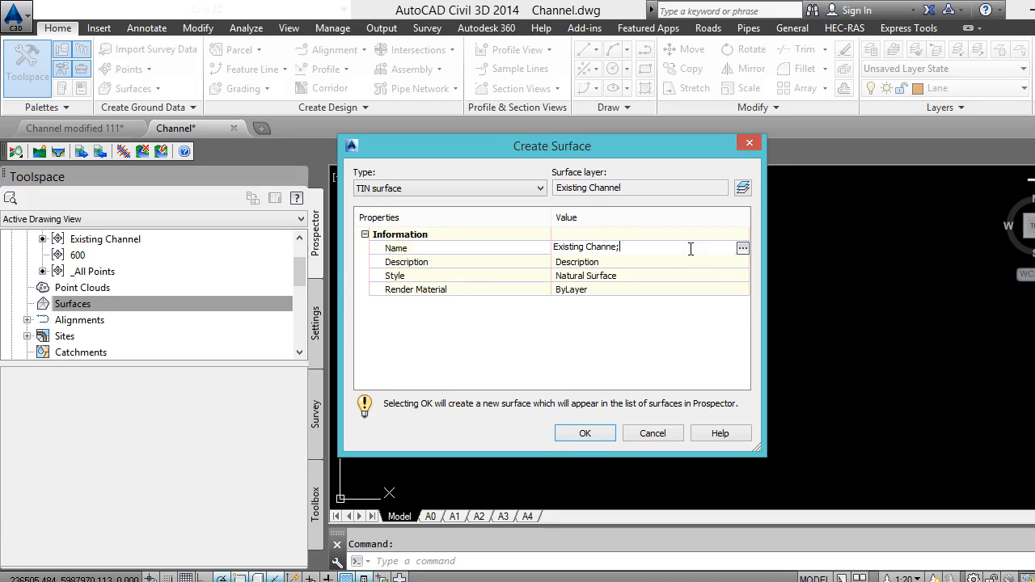
{"action": "left_click", "coordinate": [595, 434]}
Add the Existing Channel point group to the definition of the Existing Channel surface.
{"action": "left_click", "coordinate": [27, 304]}
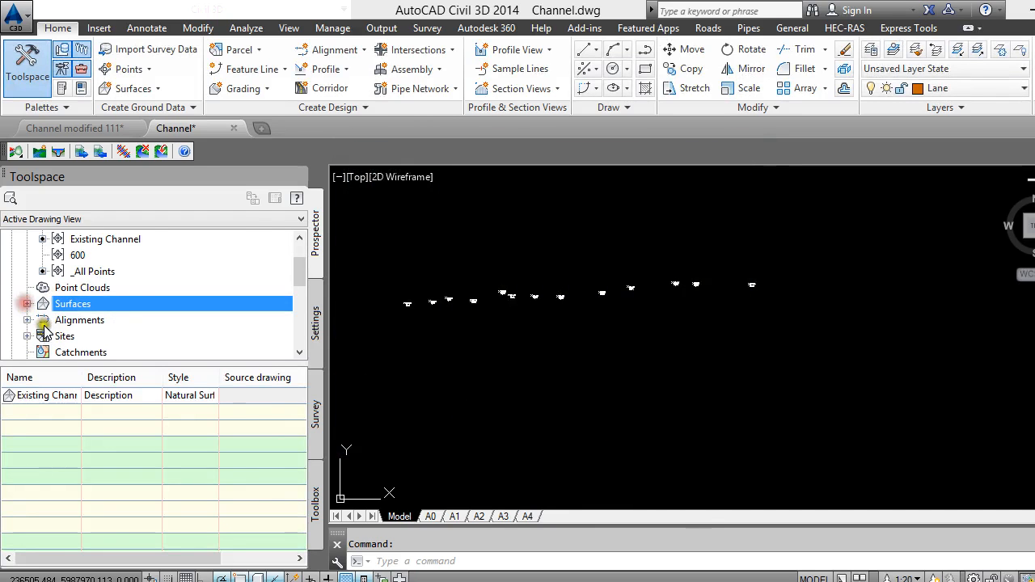
{"action": "left_click", "coordinate": [40, 320]}
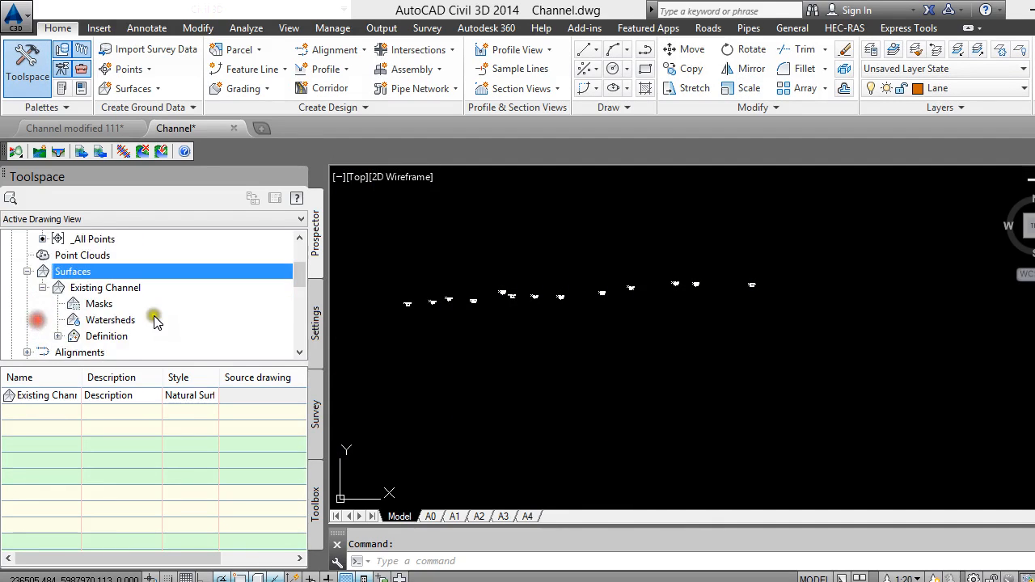
{"action": "left_click", "coordinate": [59, 336]}
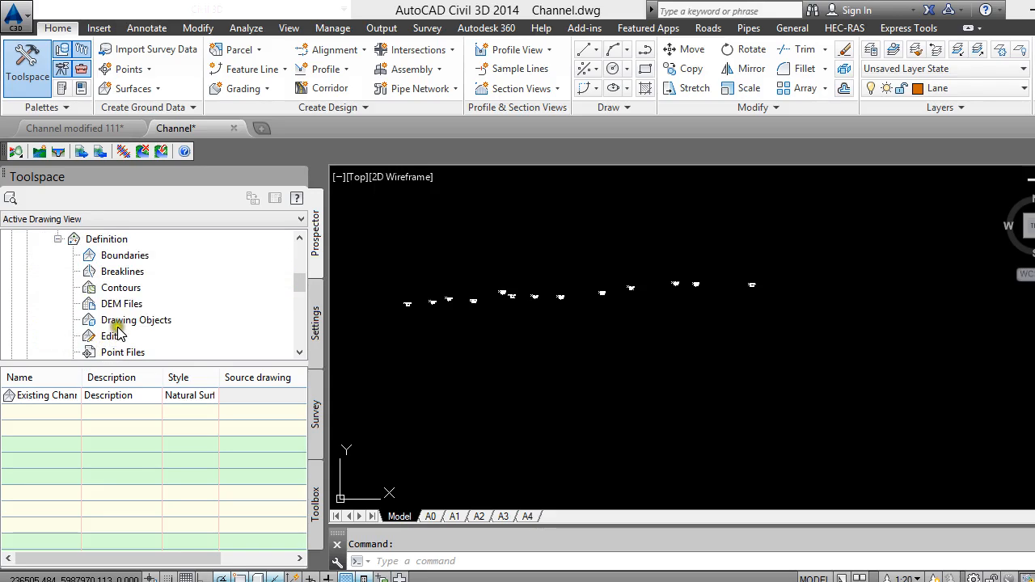
{"action": "scroll", "coordinate": [118, 334], "scroll_direction": "up", "scroll_amount": 4}
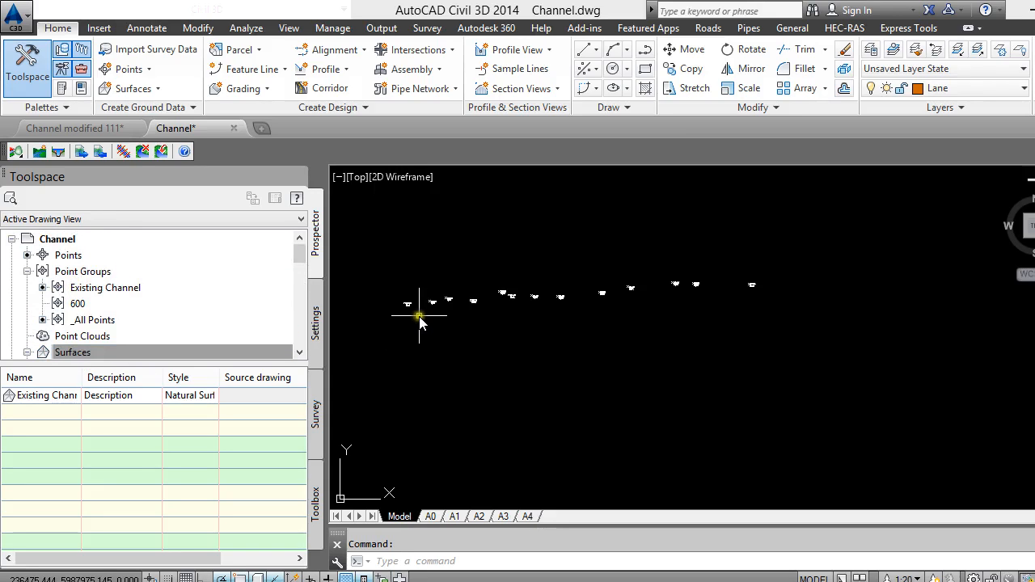
{"action": "scroll", "coordinate": [113, 293], "scroll_direction": "down", "scroll_amount": 5}
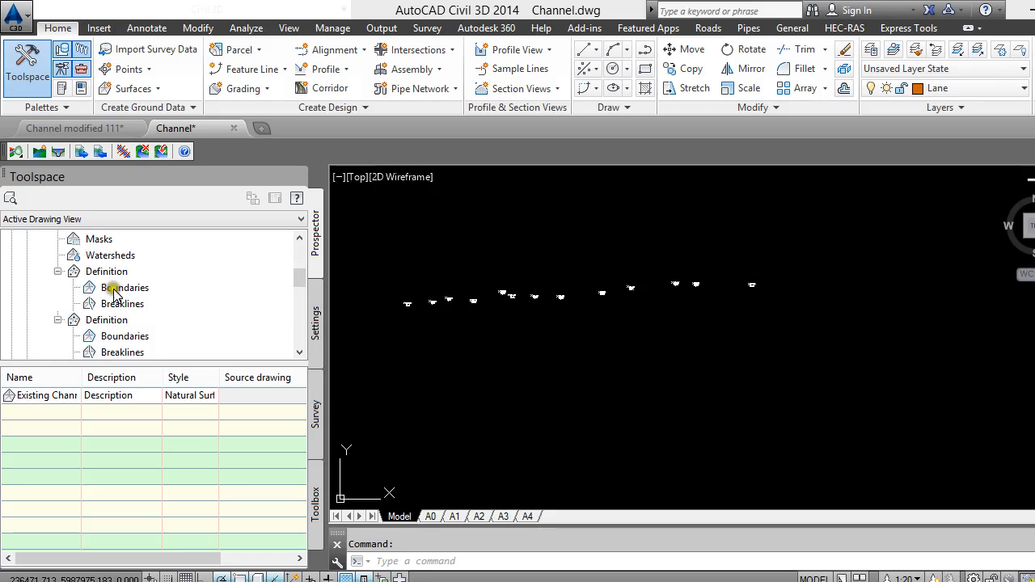
{"action": "scroll", "coordinate": [113, 302], "scroll_direction": "down", "scroll_amount": 3}
{"action": "right_click", "coordinate": [150, 306]}
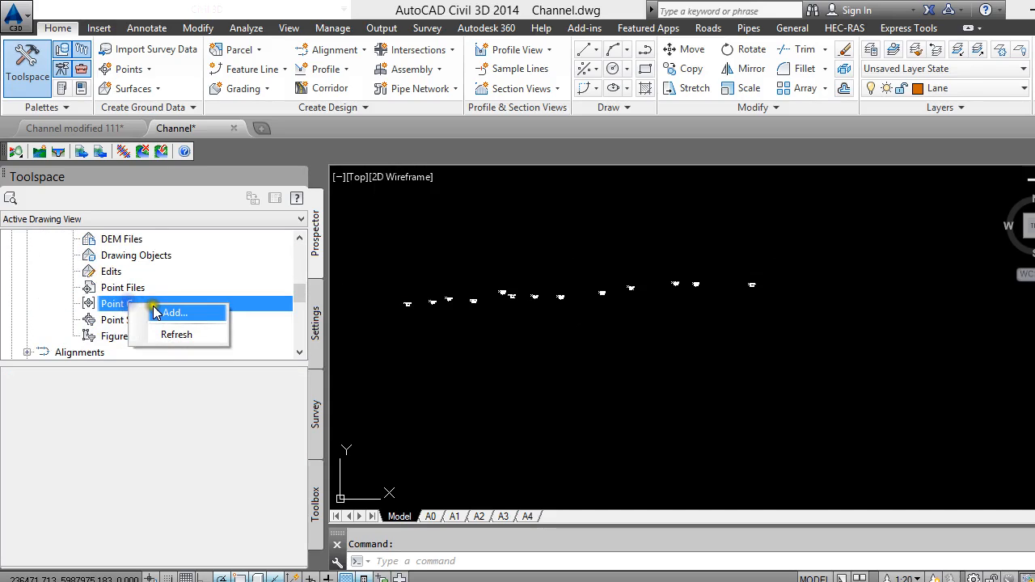
{"action": "left_click", "coordinate": [156, 313]}
{"action": "left_click", "coordinate": [452, 275]}
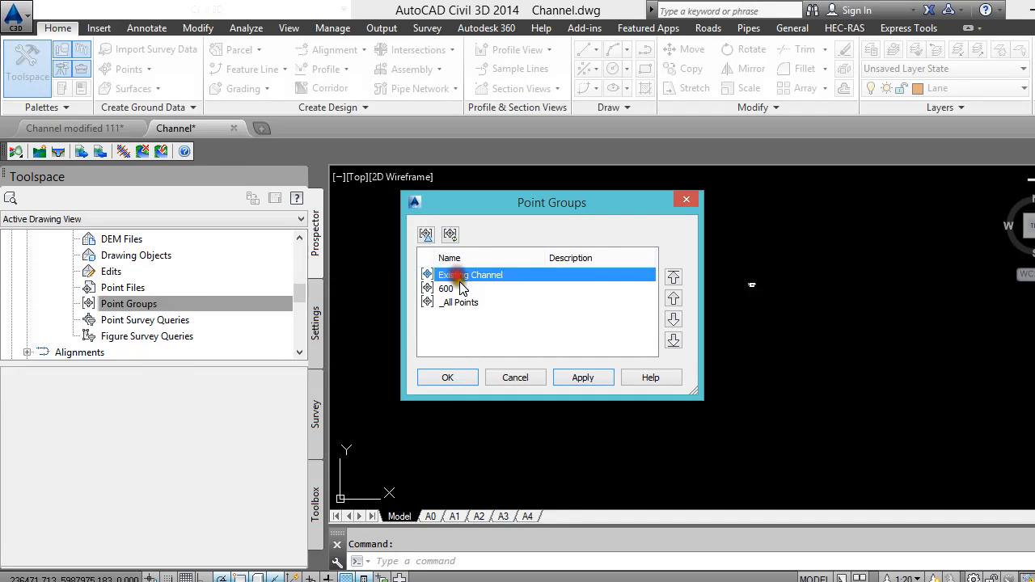
{"action": "left_click", "coordinate": [574, 377]}
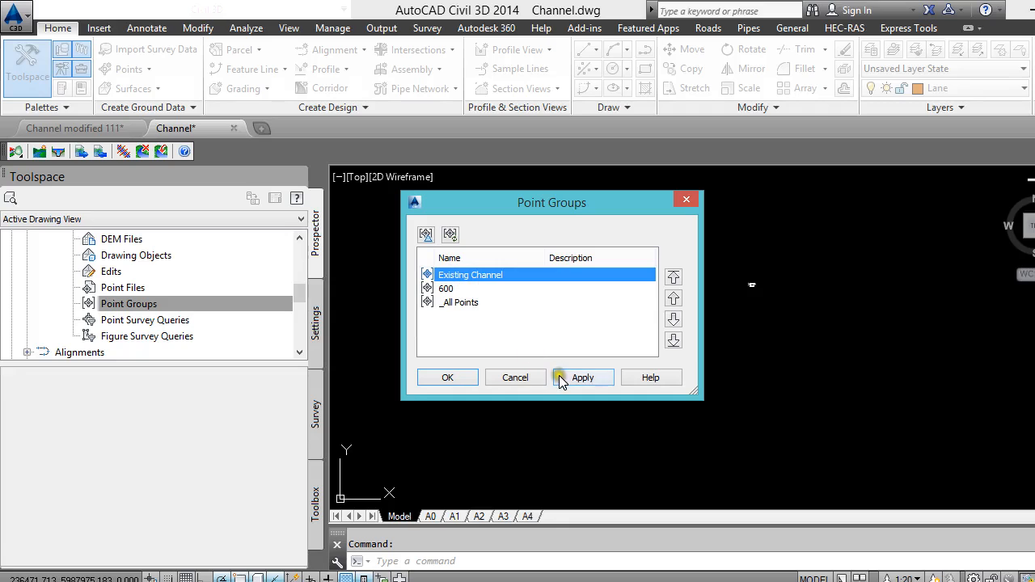
{"action": "left_click", "coordinate": [447, 378]}
Open the Existing Channel surface in the Object Viewer and examine its triangulation in 3D.
{"action": "scroll", "coordinate": [480, 334], "scroll_direction": "down", "scroll_amount": 4}
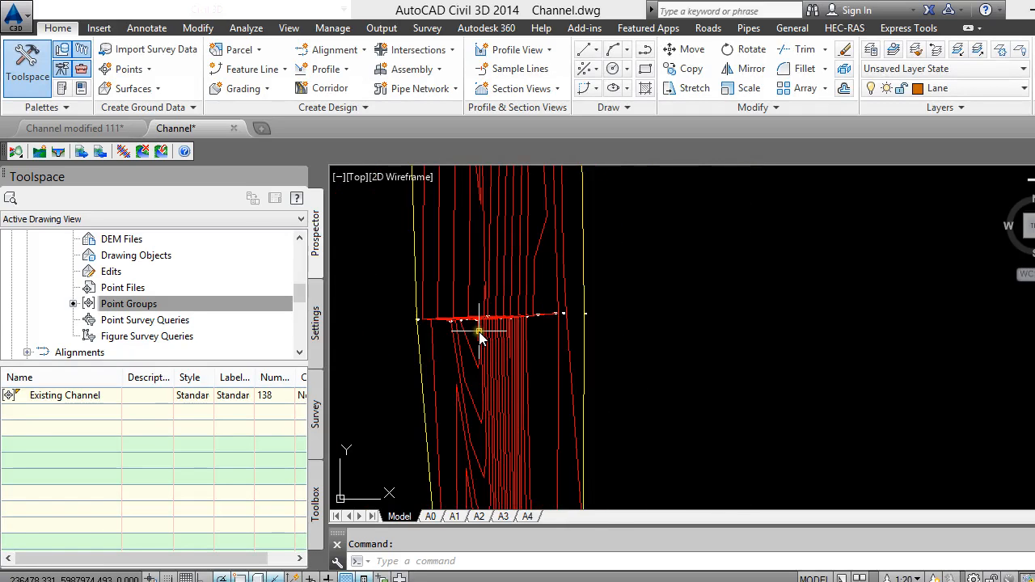
{"action": "scroll", "coordinate": [466, 381], "scroll_direction": "down", "scroll_amount": 3}
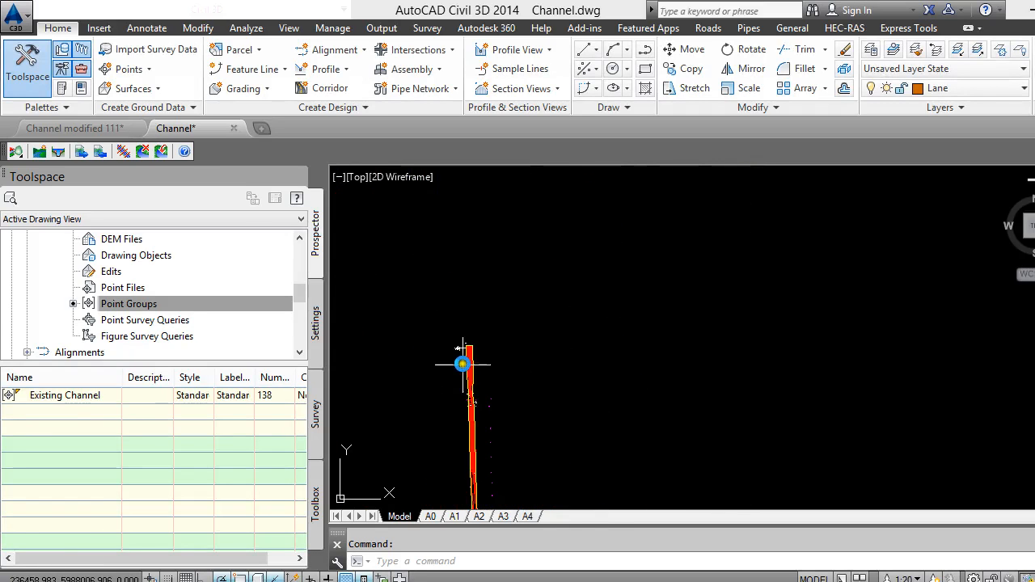
{"action": "scroll", "coordinate": [476, 360], "scroll_direction": "up", "scroll_amount": 3}
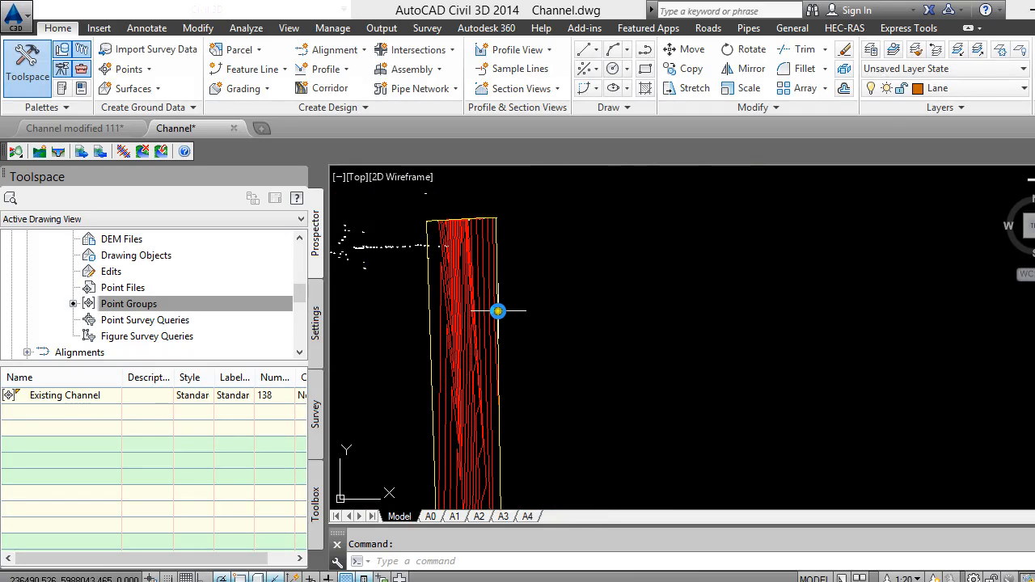
{"action": "left_click", "coordinate": [499, 311]}
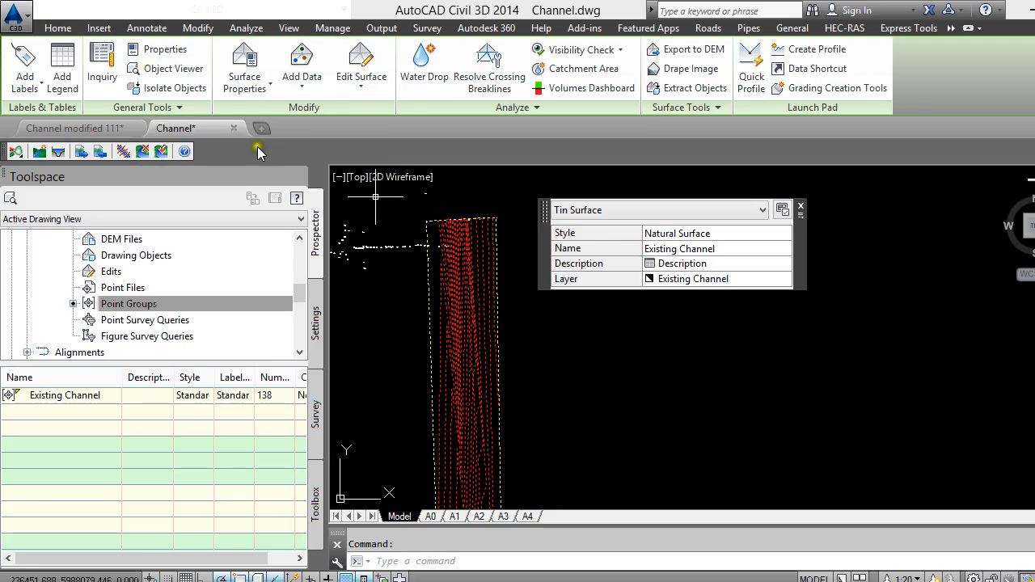
{"action": "left_click", "coordinate": [168, 68]}
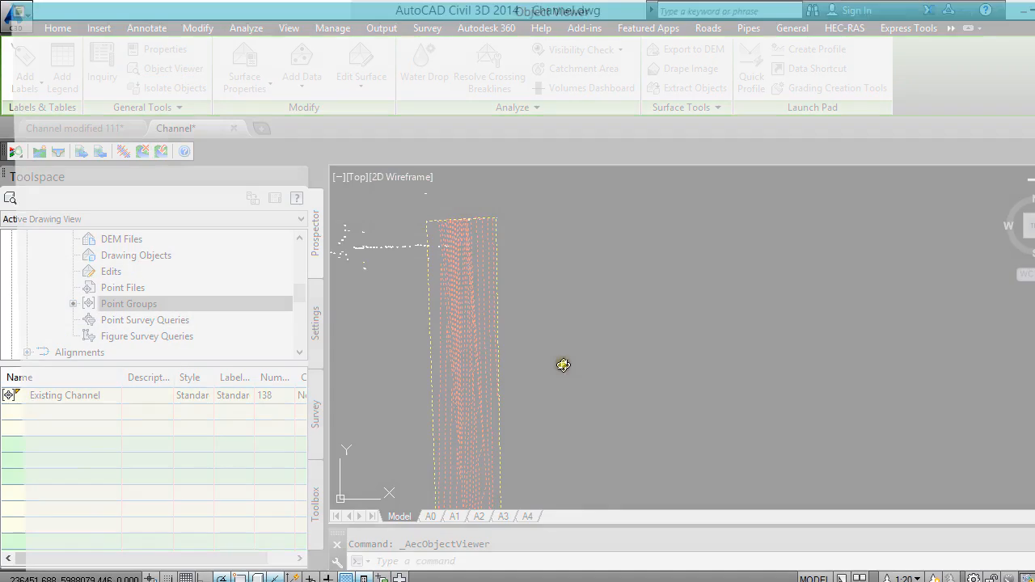
{"action": "left_click_drag", "start_coordinate": [564, 365], "coordinate": [578, 257]}
{"action": "scroll", "coordinate": [566, 386], "scroll_direction": "up", "scroll_amount": 5}
{"action": "left_click_drag", "start_coordinate": [541, 379], "coordinate": [539, 187]}
{"action": "scroll", "coordinate": [601, 315], "scroll_direction": "up", "scroll_amount": 5}
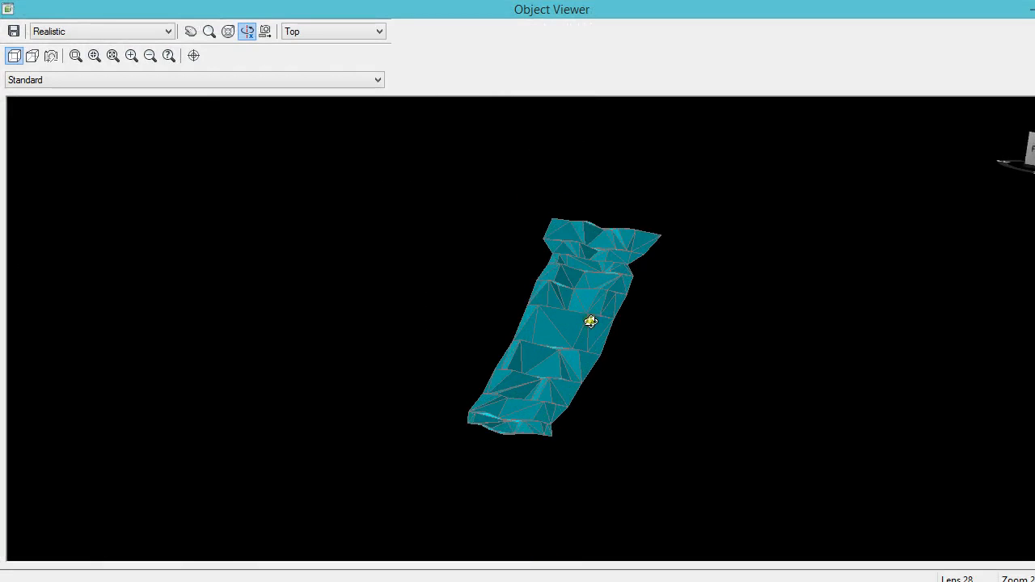
{"action": "scroll", "coordinate": [575, 363], "scroll_direction": "up", "scroll_amount": 3}
{"action": "scroll", "coordinate": [609, 324], "scroll_direction": "down", "scroll_amount": 3}
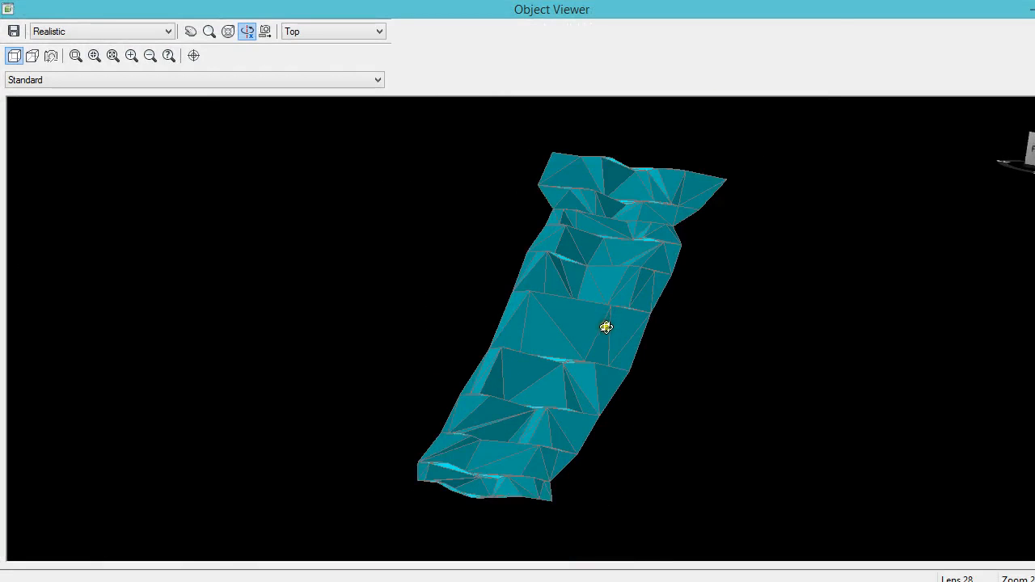
{"action": "scroll", "coordinate": [572, 376], "scroll_direction": "up", "scroll_amount": 3}
{"action": "left_click_drag", "start_coordinate": [610, 359], "coordinate": [256, 164]}
Set the 3D preview to the Shaded visual style, inspect the channel surface from a low angle and close the preview.
{"action": "left_click", "coordinate": [126, 32]}
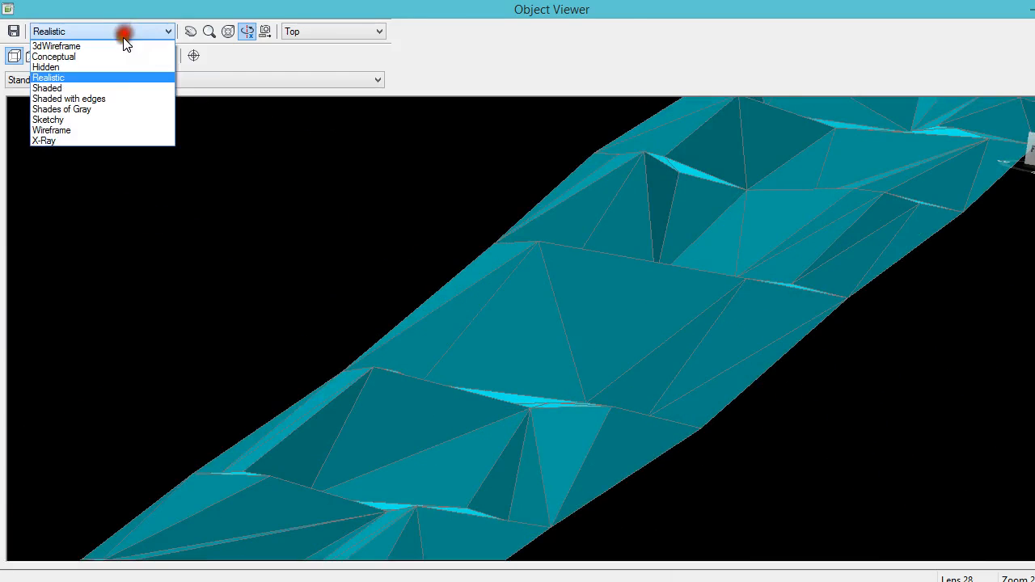
{"action": "left_click", "coordinate": [99, 89]}
{"action": "mouse_move", "coordinate": [403, 290]}
{"action": "left_mouse_down"}
{"action": "mouse_move", "coordinate": [423, 280]}
{"action": "mouse_move", "coordinate": [416, 273]}
{"action": "mouse_move", "coordinate": [418, 281]}
{"action": "left_mouse_up"}
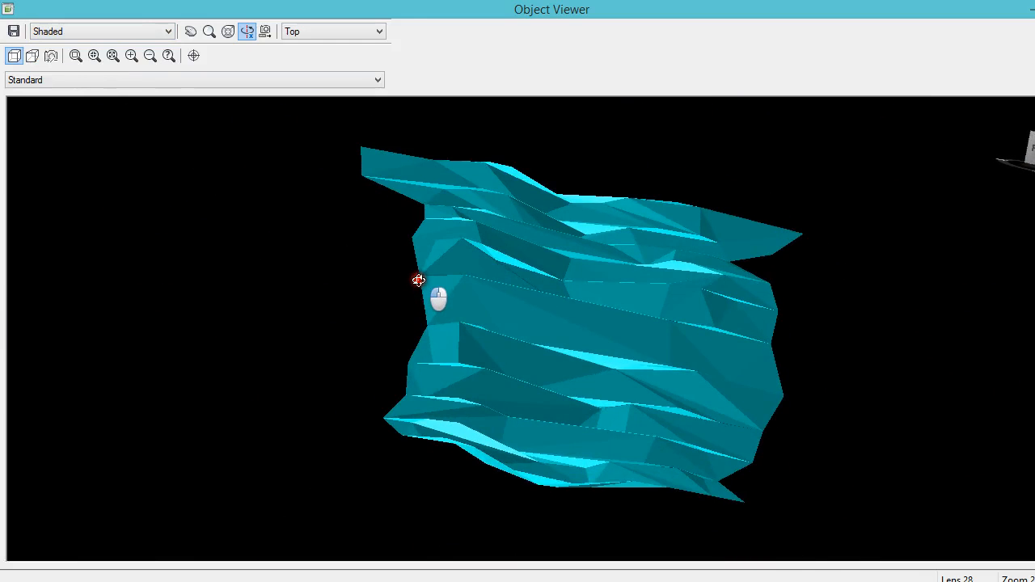
{"action": "left_click_drag", "start_coordinate": [418, 280], "coordinate": [419, 277]}
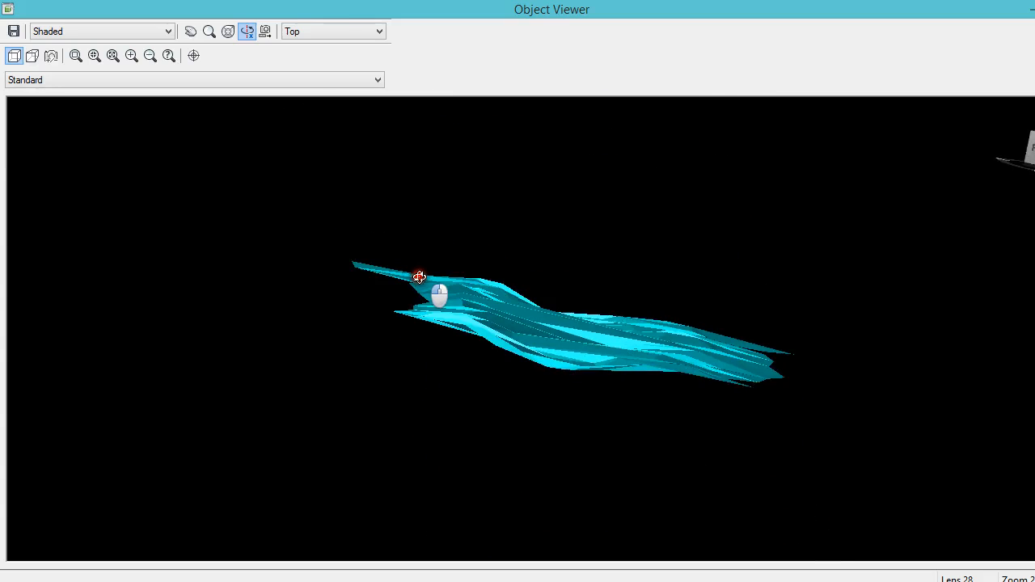
{"action": "scroll", "coordinate": [508, 318], "scroll_direction": "up", "scroll_amount": 5}
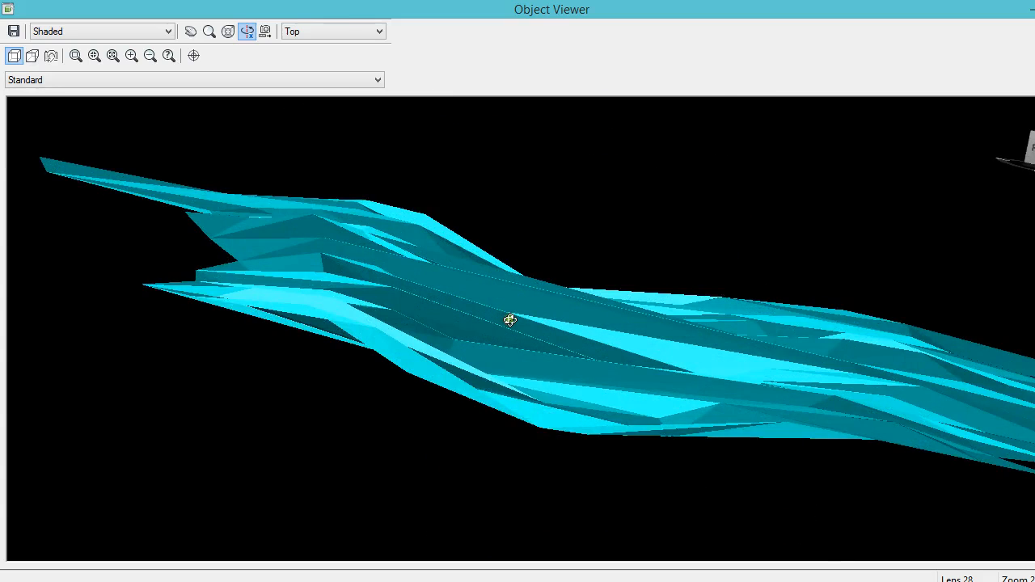
{"action": "key", "text": "Escape"}
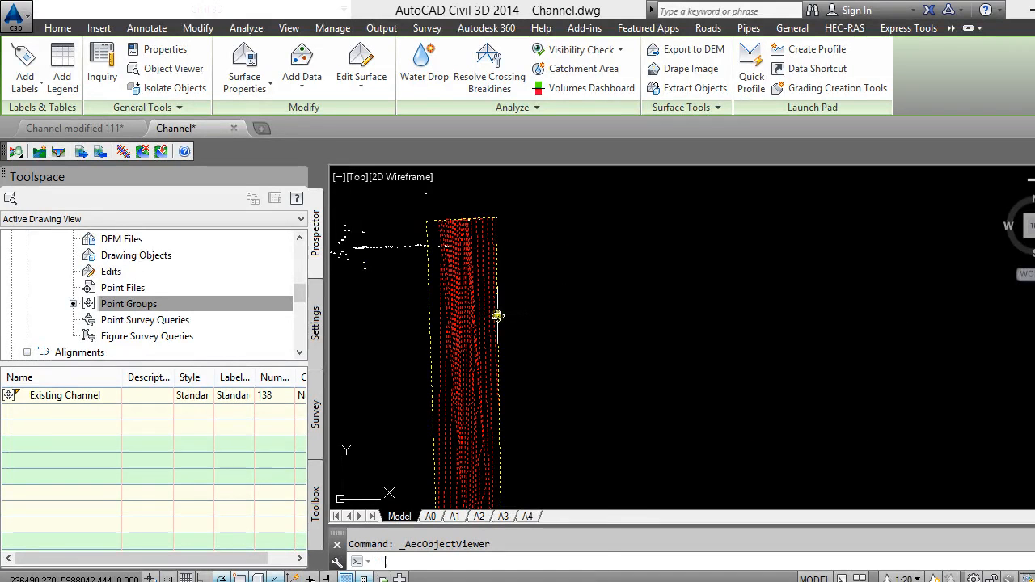
Examine the surface's contours and border in plan against the surrounding survey points along the channel.
{"action": "scroll", "coordinate": [490, 238], "scroll_direction": "down", "scroll_amount": 5}
{"action": "scroll", "coordinate": [481, 311], "scroll_direction": "up", "scroll_amount": 5}
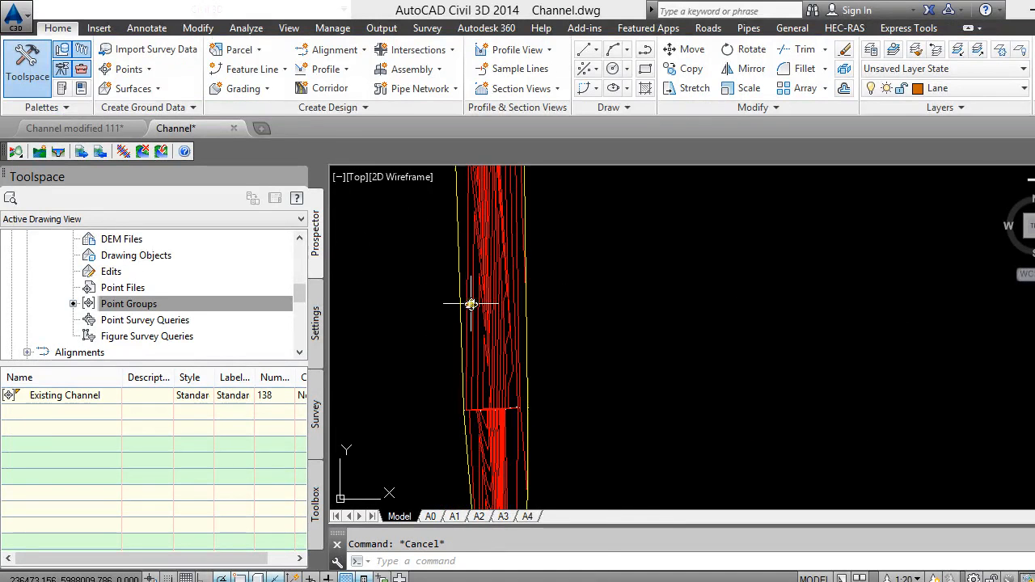
{"action": "scroll", "coordinate": [411, 365], "scroll_direction": "down", "scroll_amount": 5}
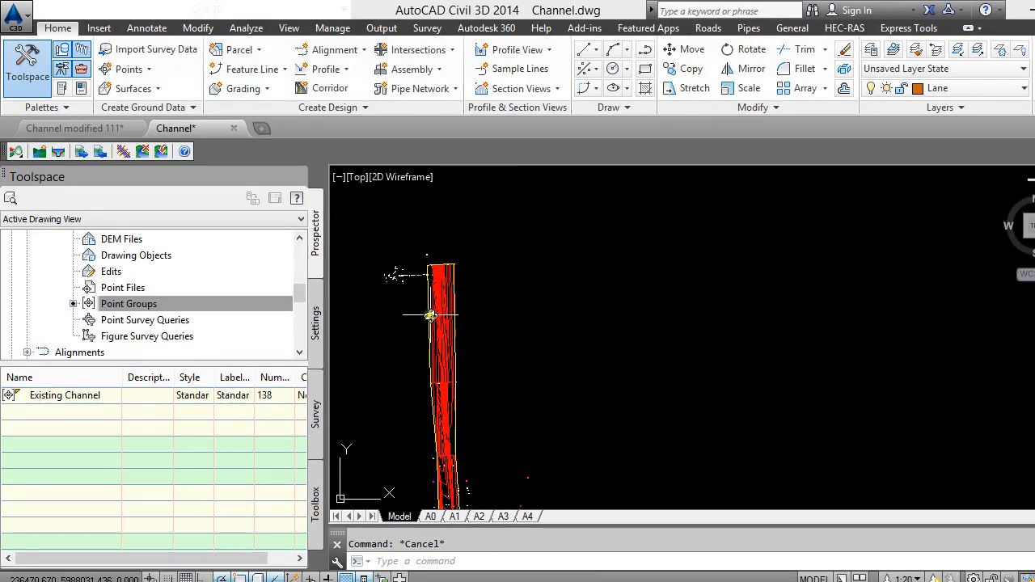
{"action": "scroll", "coordinate": [431, 315], "scroll_direction": "up", "scroll_amount": 5}
{"action": "scroll", "coordinate": [466, 290], "scroll_direction": "up", "scroll_amount": 2}
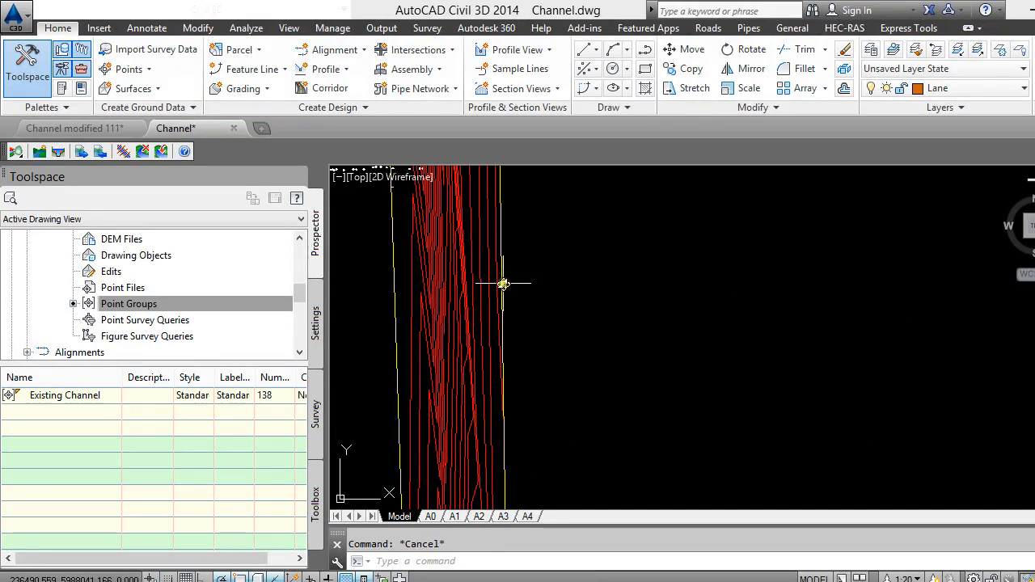
{"action": "scroll", "coordinate": [510, 356], "scroll_direction": "down", "scroll_amount": 4}
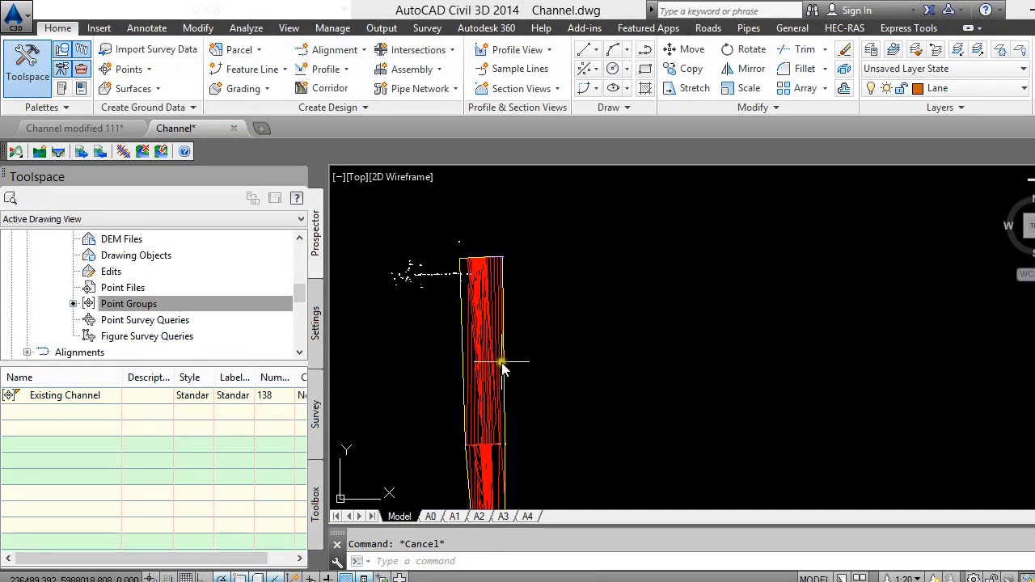
{"action": "scroll", "coordinate": [456, 224], "scroll_direction": "down", "scroll_amount": 4}
{"action": "scroll", "coordinate": [494, 416], "scroll_direction": "up", "scroll_amount": 6}
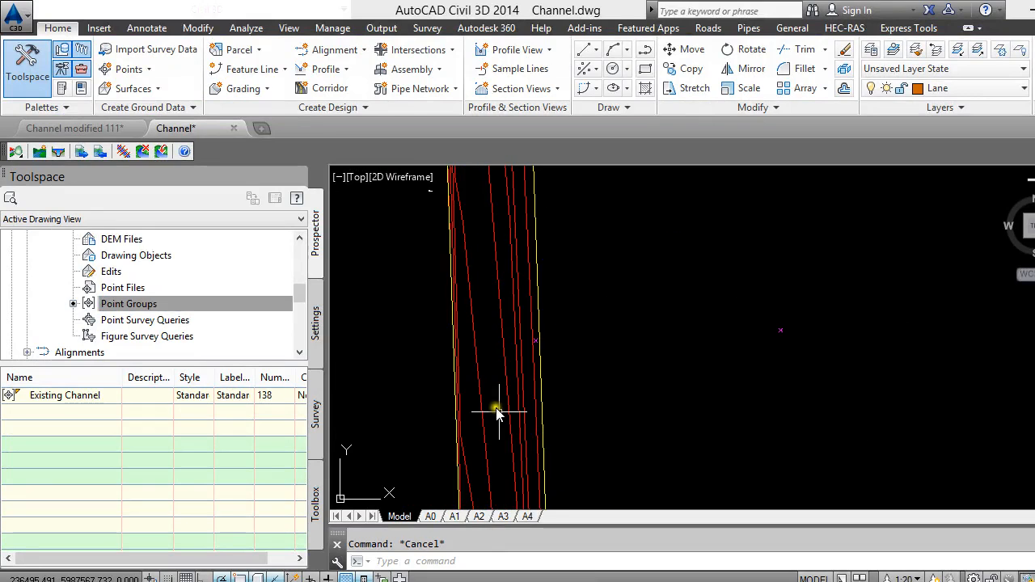
{"action": "scroll", "coordinate": [495, 409], "scroll_direction": "down", "scroll_amount": 3}
{"action": "scroll", "coordinate": [477, 341], "scroll_direction": "up", "scroll_amount": 5}
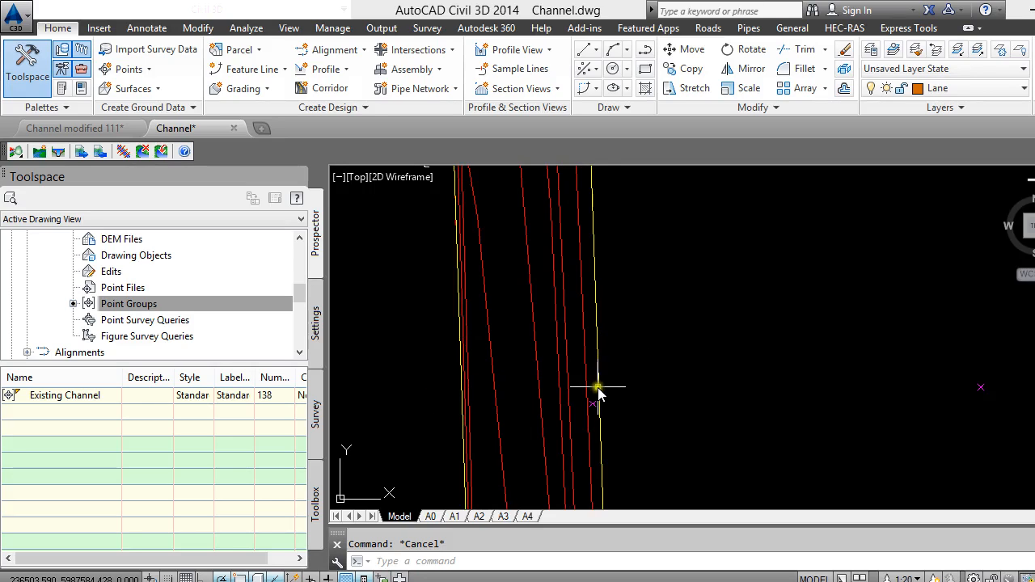
{"action": "scroll", "coordinate": [528, 385], "scroll_direction": "down", "scroll_amount": 3}
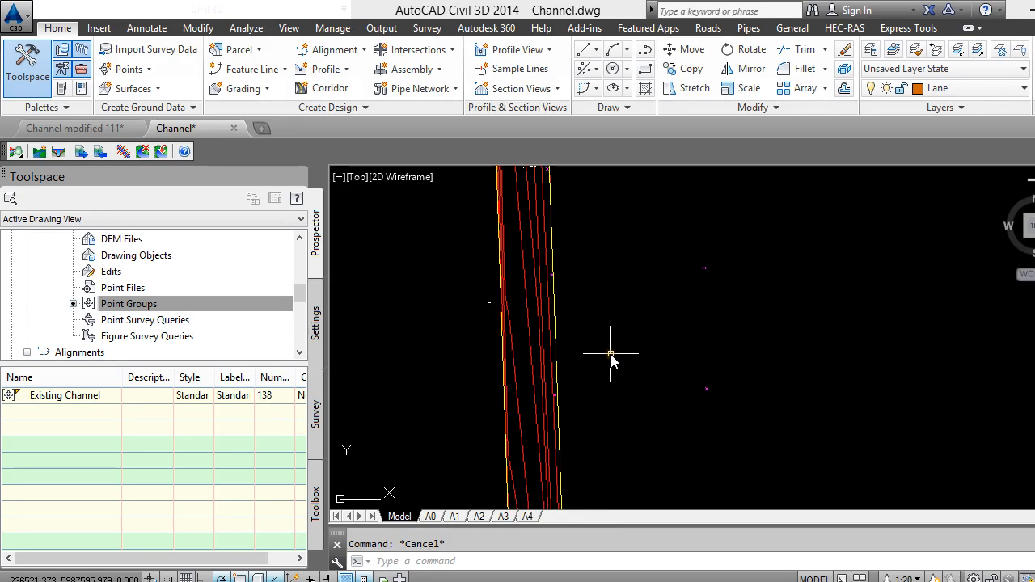
{"action": "scroll", "coordinate": [465, 344], "scroll_direction": "down", "scroll_amount": 2}
{"action": "scroll", "coordinate": [478, 351], "scroll_direction": "up", "scroll_amount": 4}
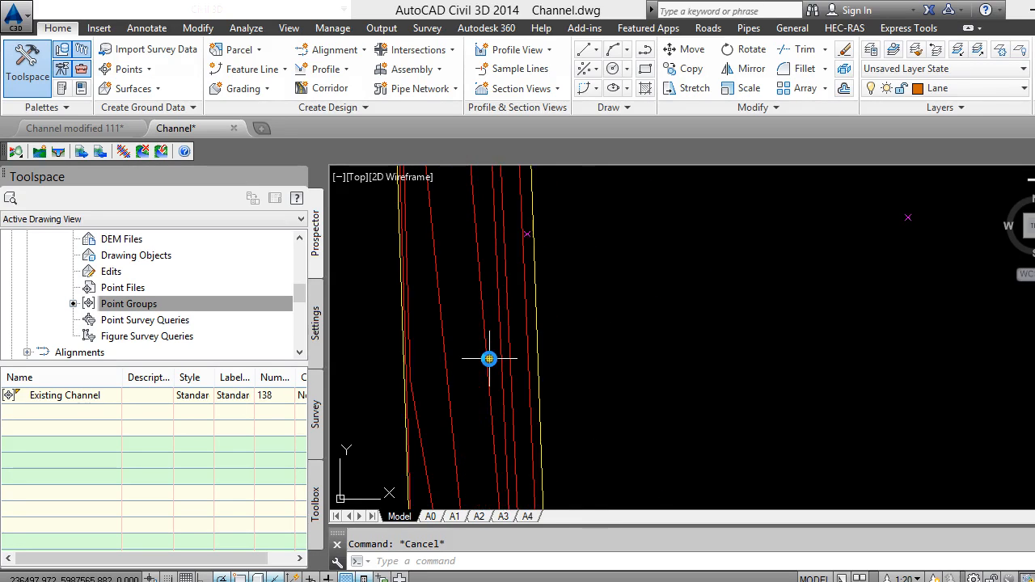
{"action": "scroll", "coordinate": [481, 359], "scroll_direction": "down", "scroll_amount": 5}
{"action": "scroll", "coordinate": [490, 308], "scroll_direction": "up", "scroll_amount": 2}
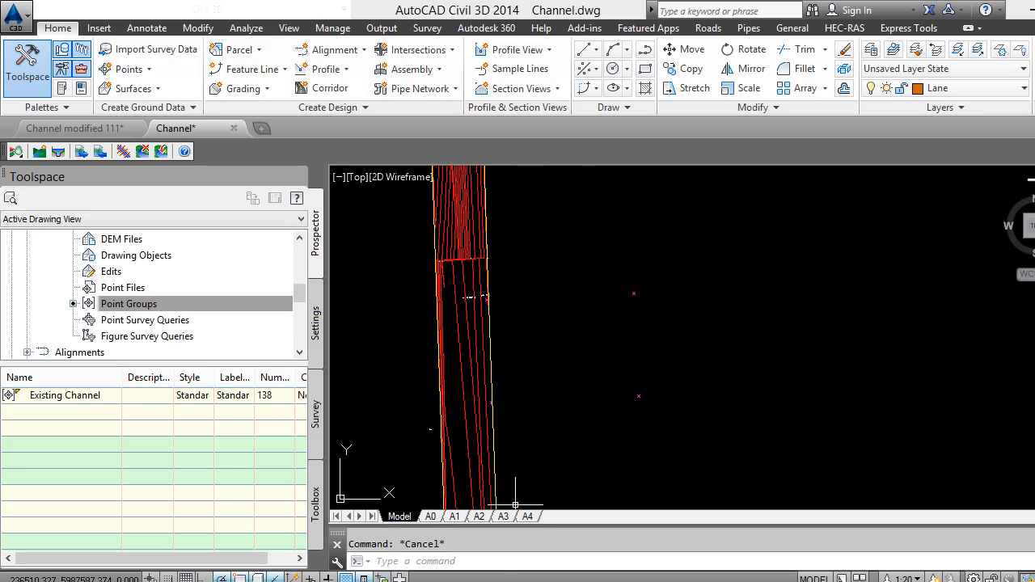
Try to open the active drawing settings of the road design tools.
{"action": "left_click", "coordinate": [709, 28]}
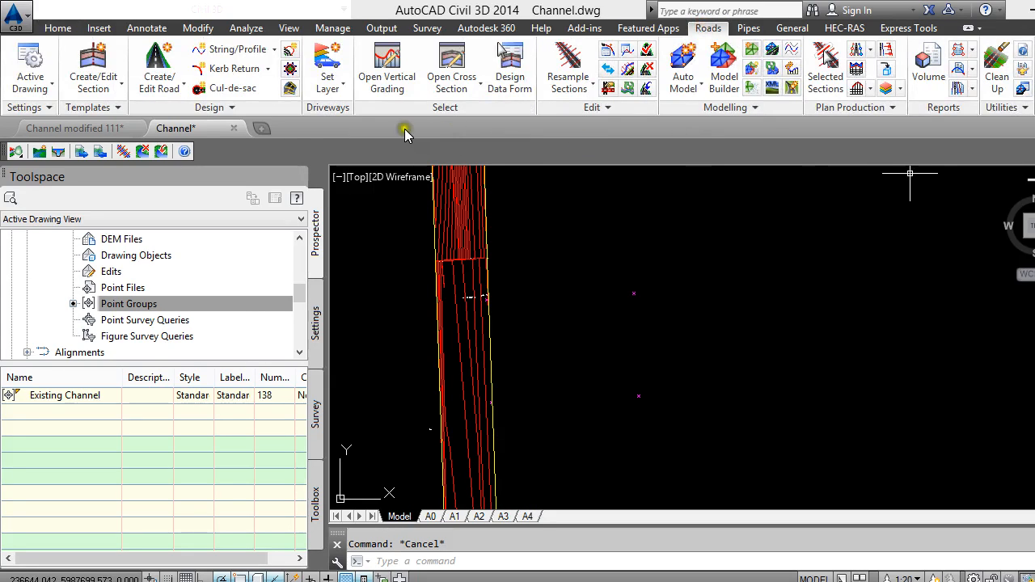
{"action": "left_click", "coordinate": [31, 81]}
{"action": "left_click", "coordinate": [39, 108]}
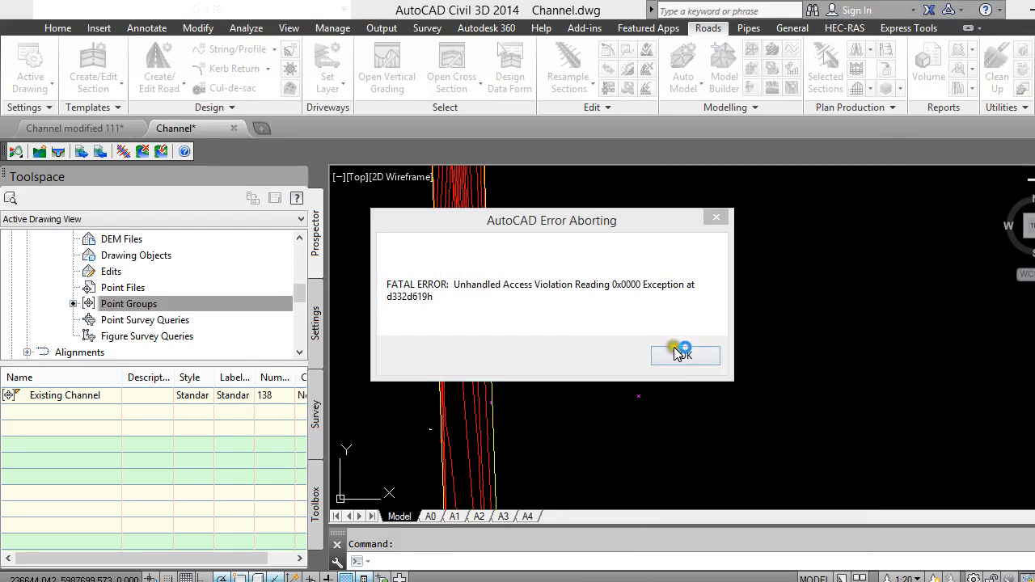
Acknowledge the fatal error and decline saving recovery copies of the Channel modified 111 and Channel drawings.
{"action": "left_click", "coordinate": [674, 356]}
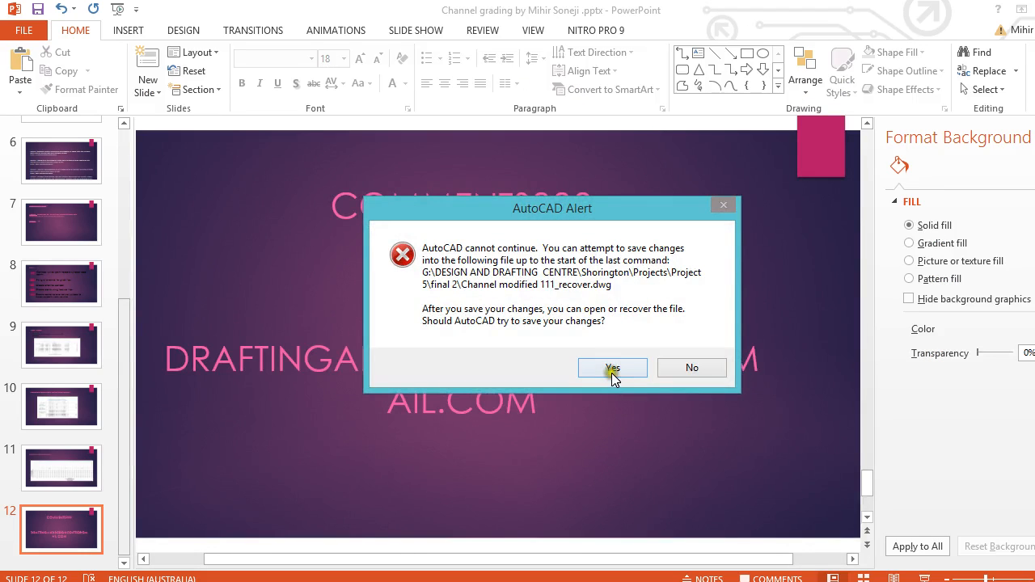
{"action": "left_click", "coordinate": [680, 368]}
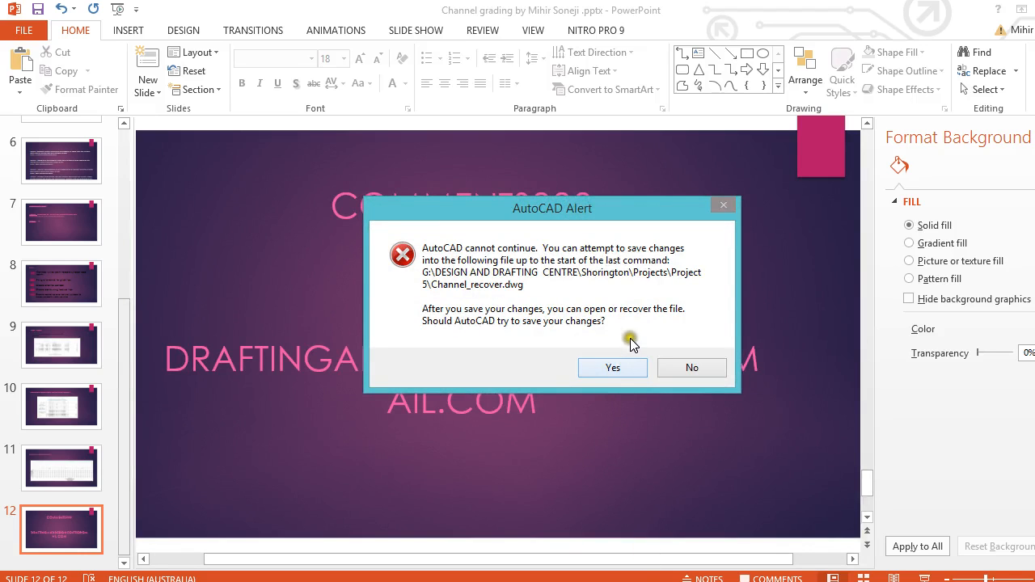
{"action": "left_click", "coordinate": [676, 366]}
{"action": "left_click", "coordinate": [702, 367]}
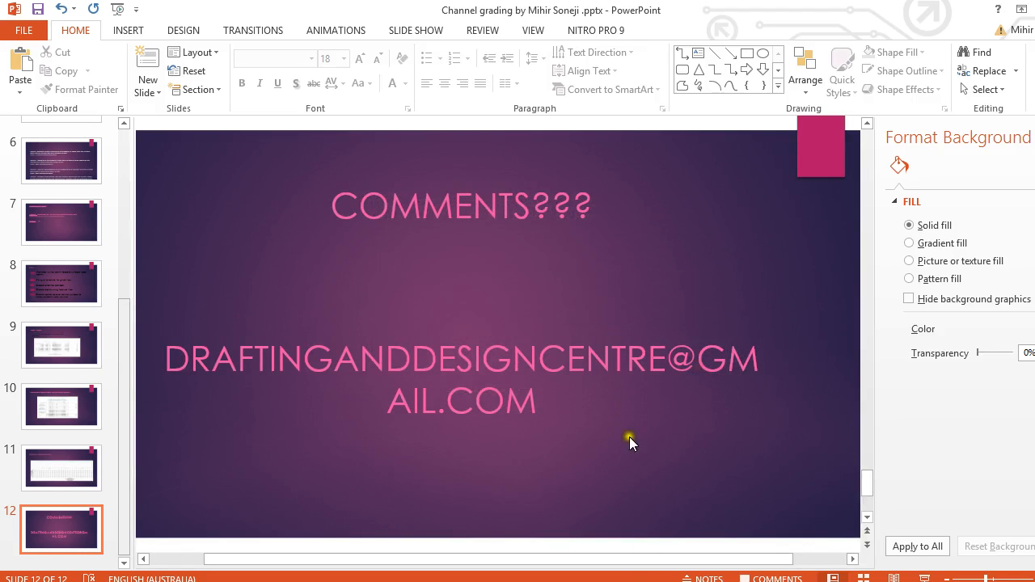
Minimize the For grading vedio folder window and send the crash error report to Autodesk without details.
{"action": "left_click", "coordinate": [572, 518]}
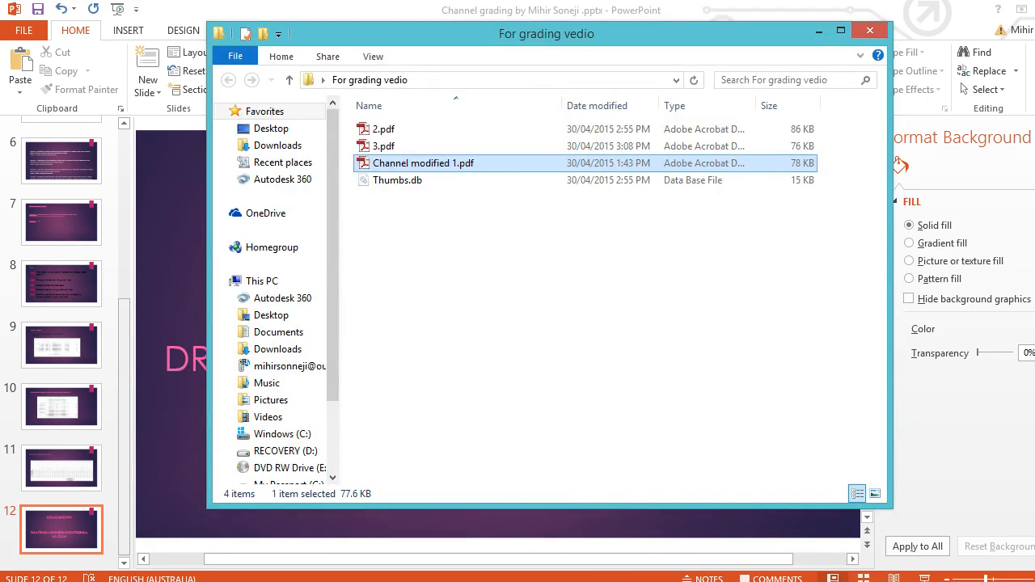
{"action": "left_click", "coordinate": [817, 32]}
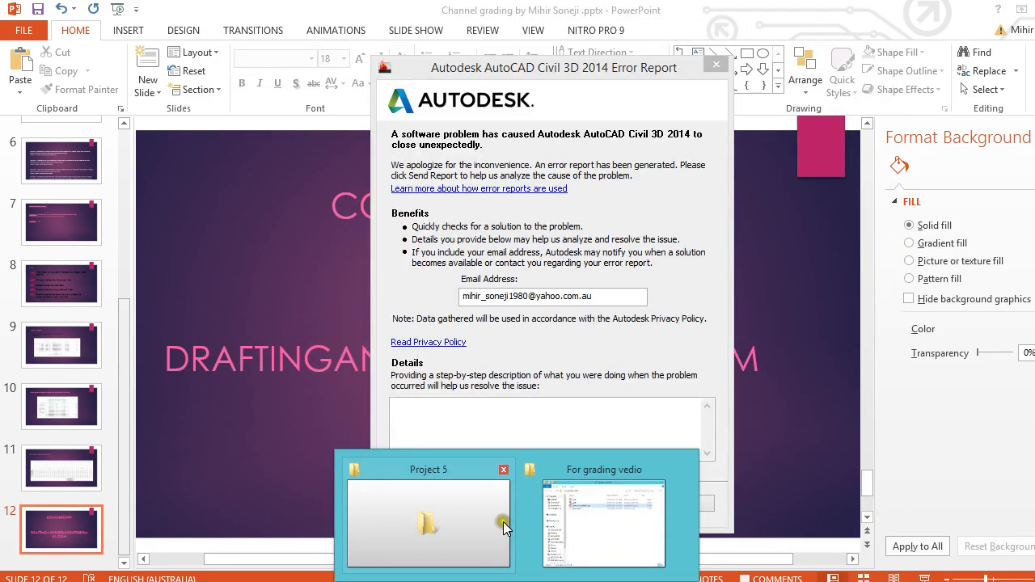
{"action": "left_click", "coordinate": [687, 165]}
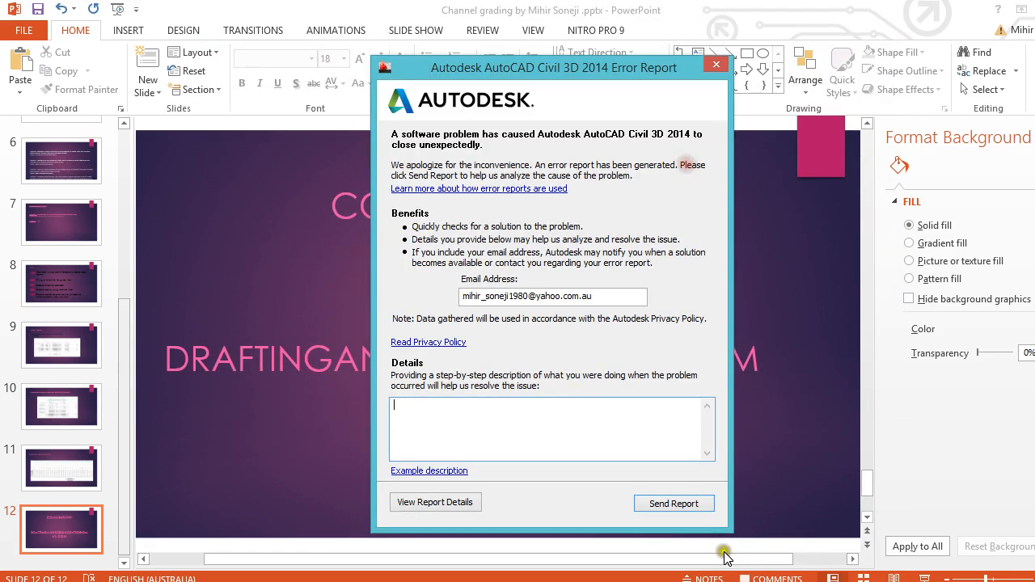
{"action": "left_click", "coordinate": [683, 501]}
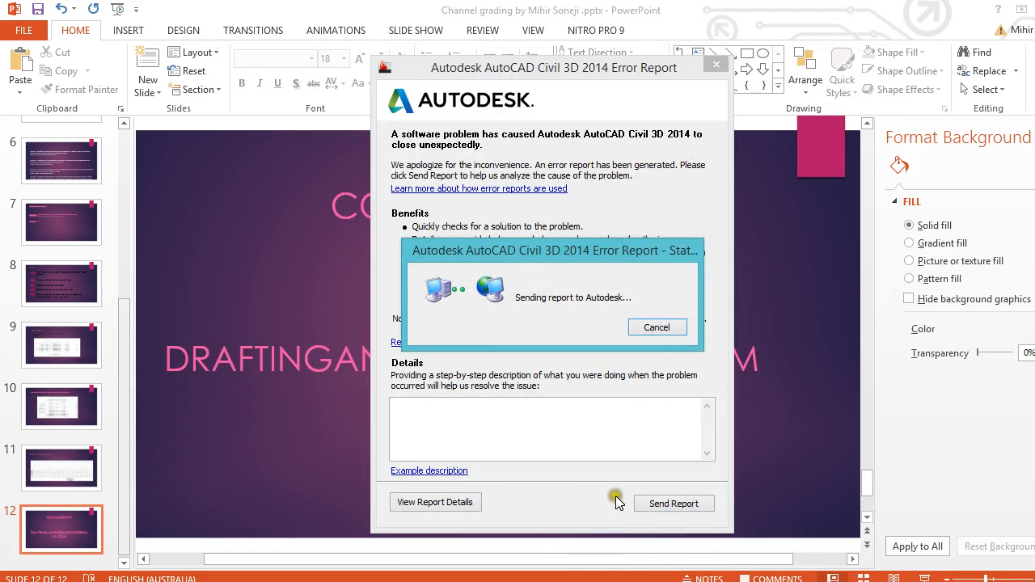
Switch to the Project 5 folder window and open Channel.dwg from it.
{"action": "left_click", "coordinate": [517, 581]}
{"action": "left_click", "coordinate": [374, 529]}
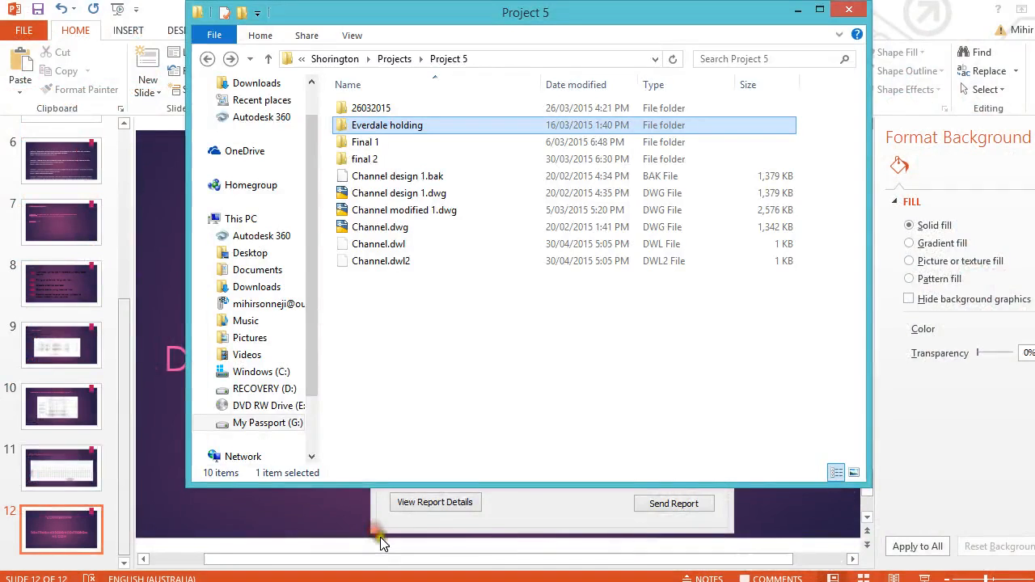
{"action": "left_click", "coordinate": [399, 194]}
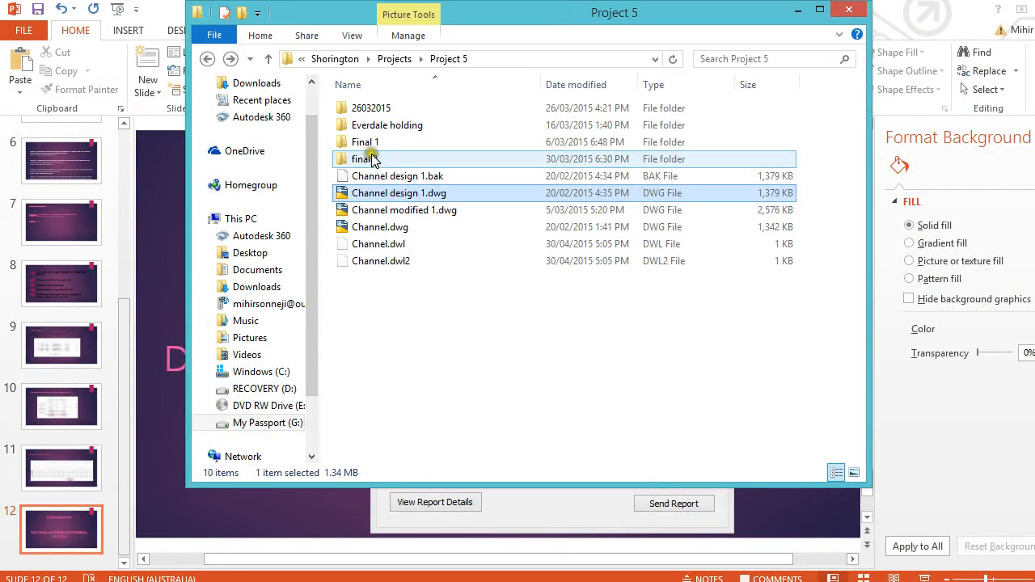
{"action": "left_click", "coordinate": [360, 229]}
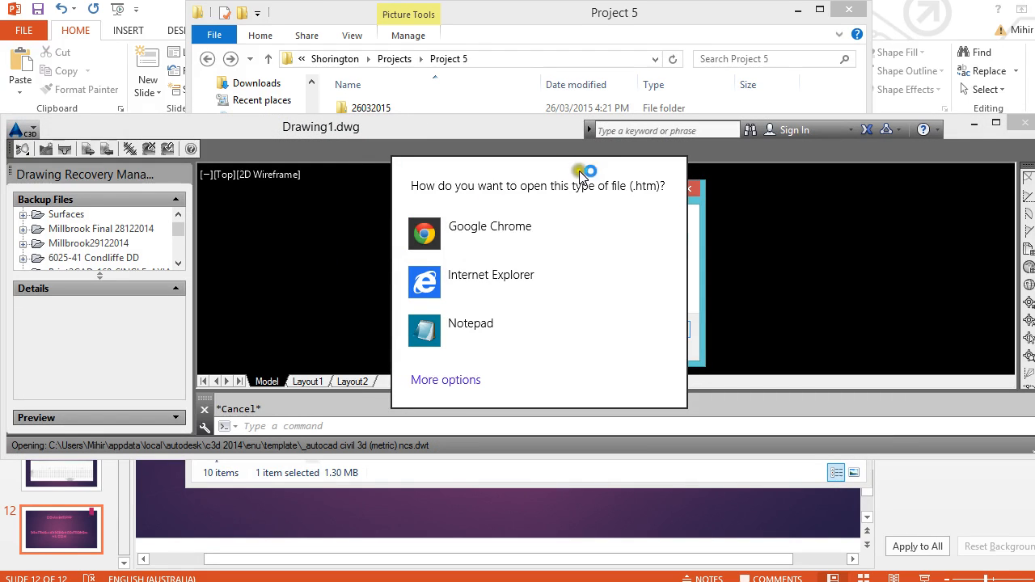
Dismiss the file-type prompt, the drawing recovery notice and the Welcome Screen, and maximize the Civil 3D window.
{"action": "left_click", "coordinate": [692, 248]}
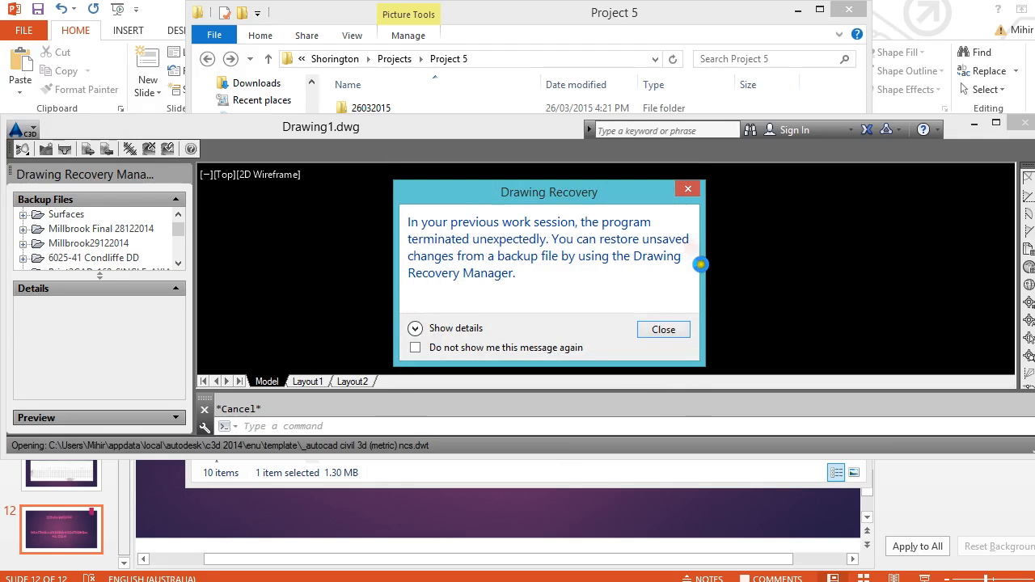
{"action": "left_click", "coordinate": [682, 332]}
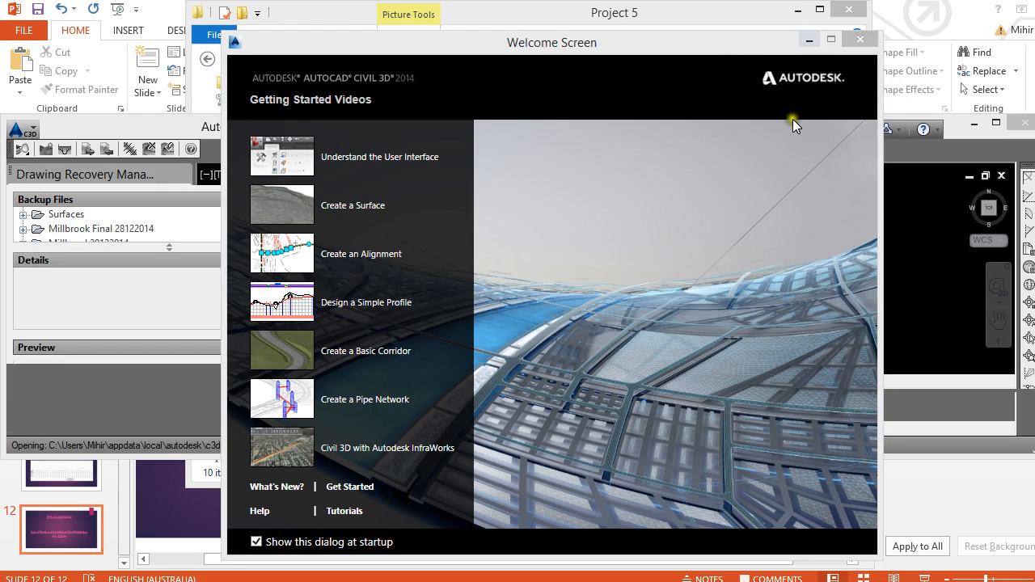
{"action": "left_click", "coordinate": [860, 39]}
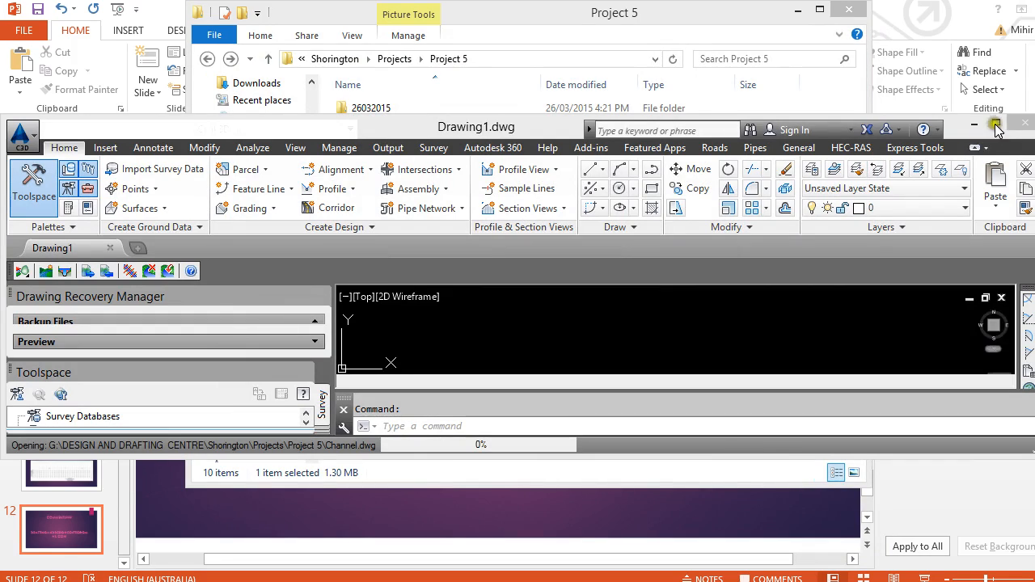
{"action": "left_click", "coordinate": [996, 125]}
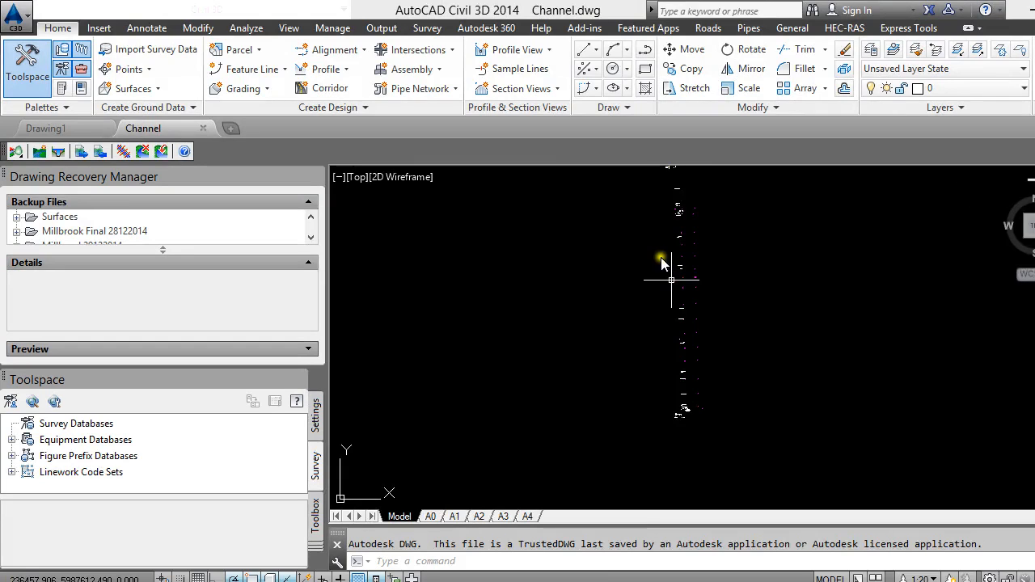
Examine the reopened drawing's survey points and the label of a magenta spot level near the channel's upper end.
{"action": "scroll", "coordinate": [671, 204], "scroll_direction": "up", "scroll_amount": 3}
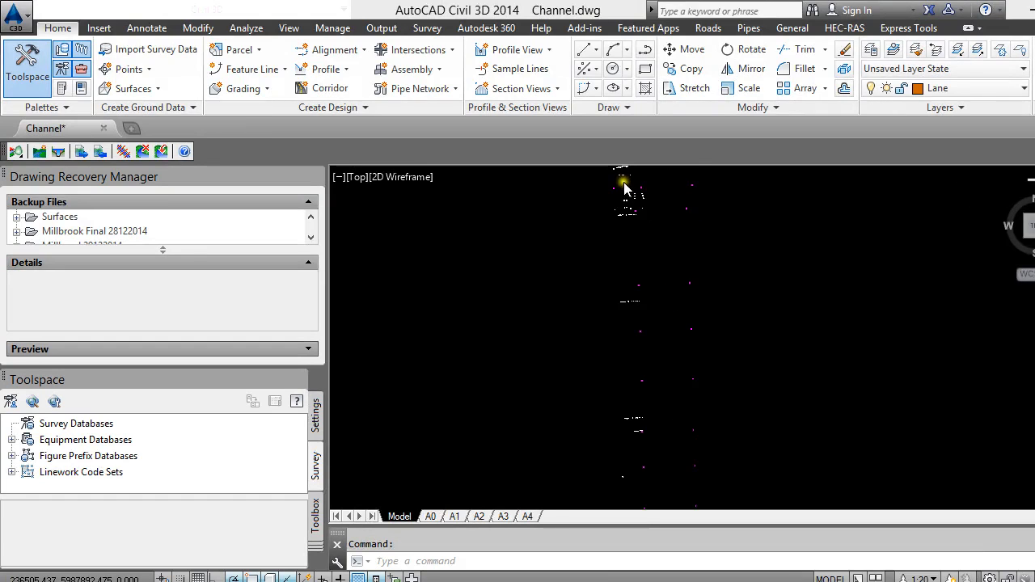
{"action": "scroll", "coordinate": [627, 238], "scroll_direction": "up", "scroll_amount": 2}
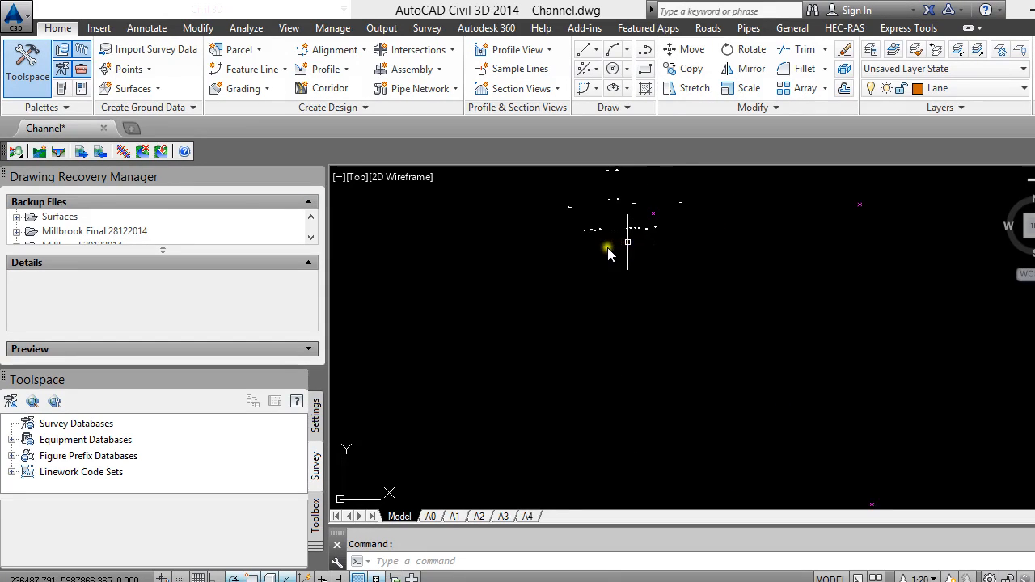
{"action": "scroll", "coordinate": [582, 307], "scroll_direction": "up", "scroll_amount": 2}
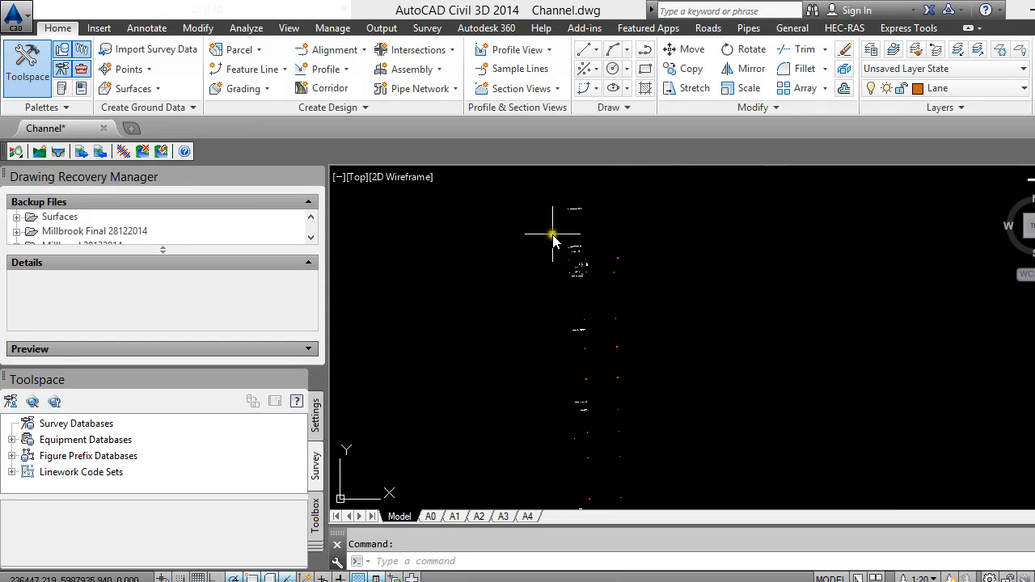
{"action": "scroll", "coordinate": [558, 233], "scroll_direction": "up", "scroll_amount": 3}
{"action": "scroll", "coordinate": [590, 291], "scroll_direction": "up", "scroll_amount": 5}
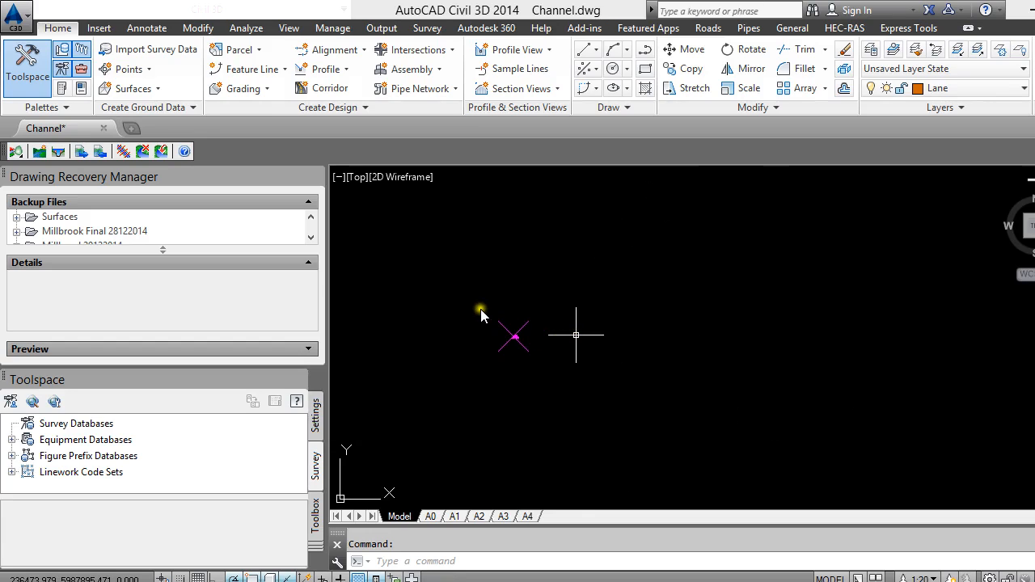
{"action": "scroll", "coordinate": [481, 315], "scroll_direction": "up", "scroll_amount": 8}
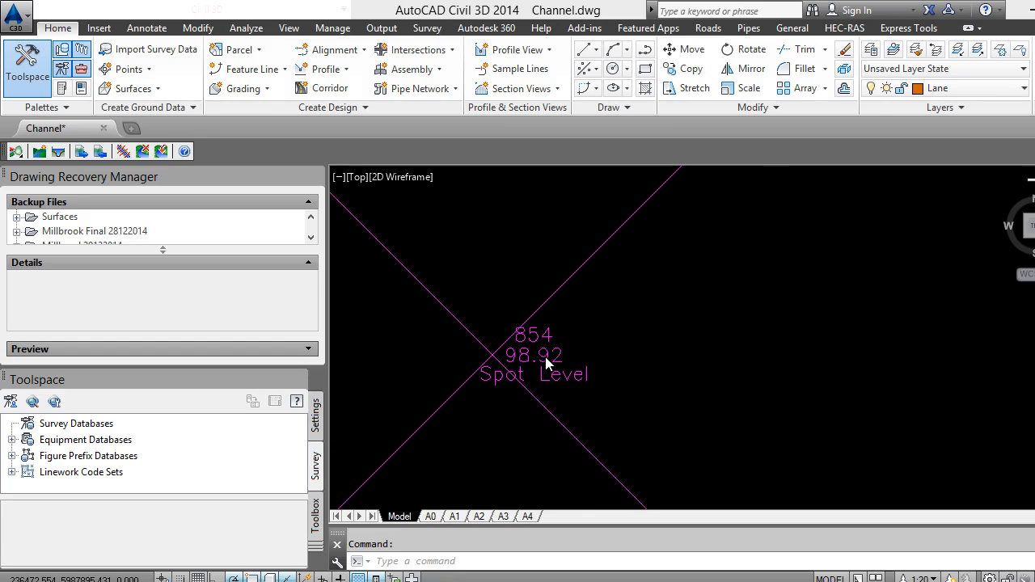
{"action": "scroll", "coordinate": [502, 236], "scroll_direction": "down", "scroll_amount": 8}
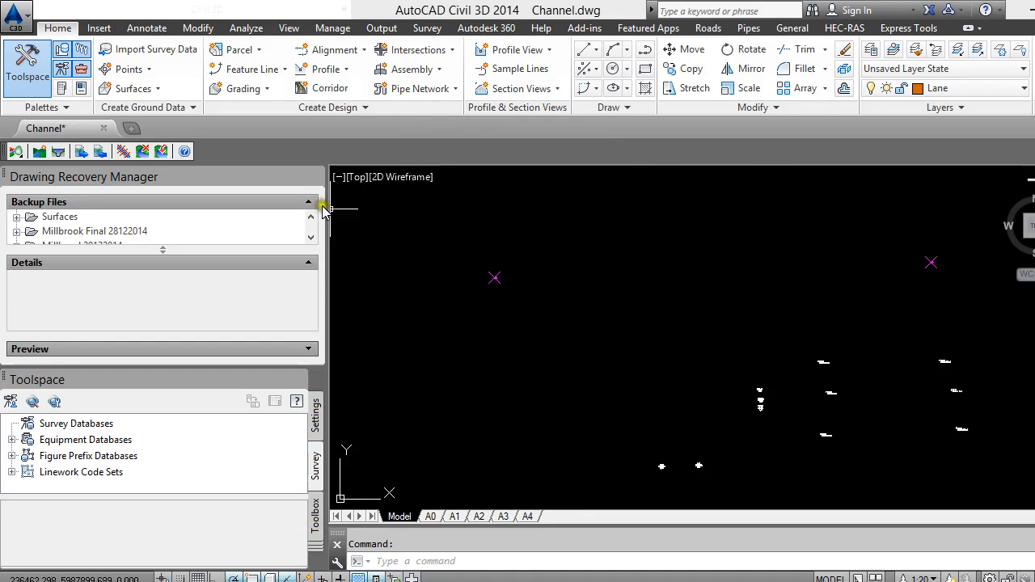
Close the Drawing Recovery Manager and show the Channel drawing's Prospector tree.
{"action": "left_click", "coordinate": [318, 173]}
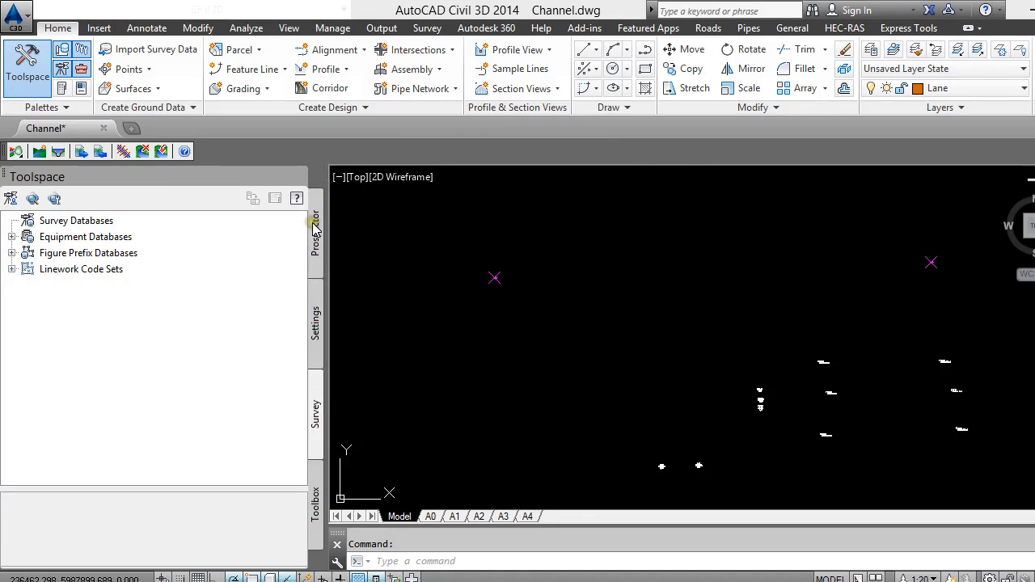
{"action": "left_click", "coordinate": [315, 228]}
Examine the magenta points and the white spot levels across the channel's upper cross sections.
{"action": "scroll", "coordinate": [543, 347], "scroll_direction": "down", "scroll_amount": 5}
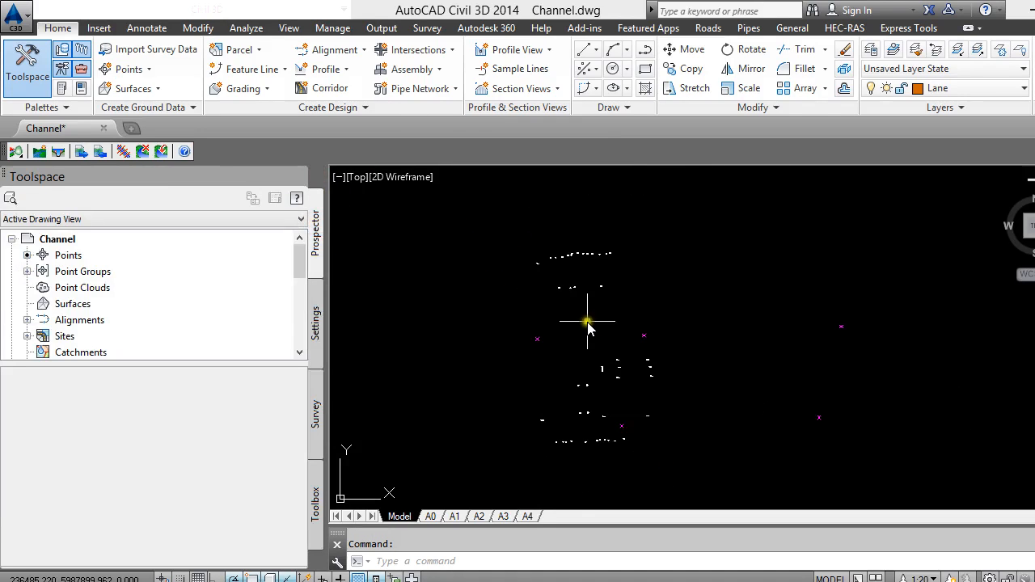
{"action": "scroll", "coordinate": [588, 327], "scroll_direction": "up", "scroll_amount": 6}
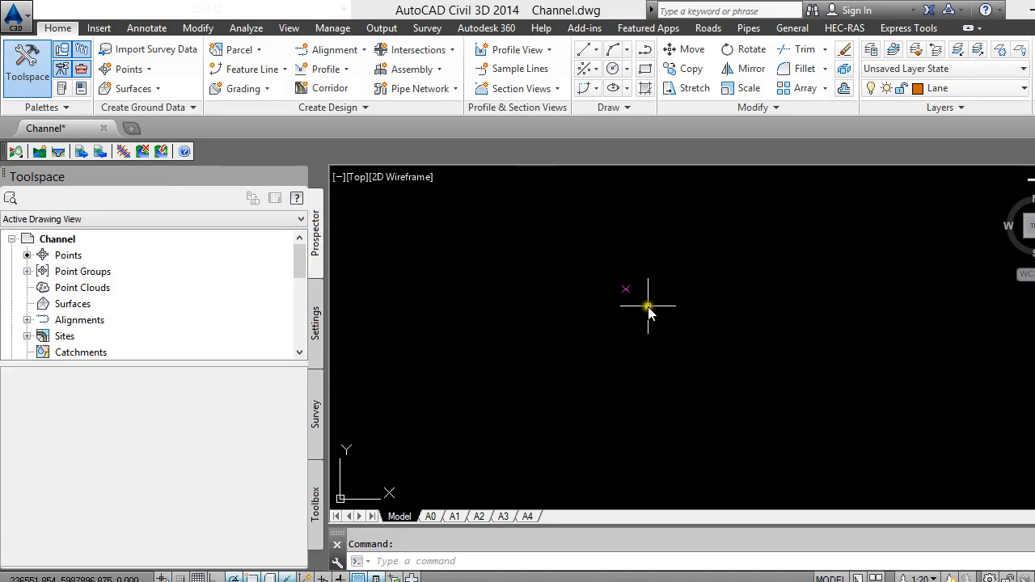
{"action": "scroll", "coordinate": [700, 316], "scroll_direction": "up", "scroll_amount": 4}
{"action": "scroll", "coordinate": [645, 309], "scroll_direction": "down", "scroll_amount": 5}
{"action": "scroll", "coordinate": [665, 321], "scroll_direction": "down", "scroll_amount": 3}
{"action": "scroll", "coordinate": [515, 372], "scroll_direction": "down", "scroll_amount": 2}
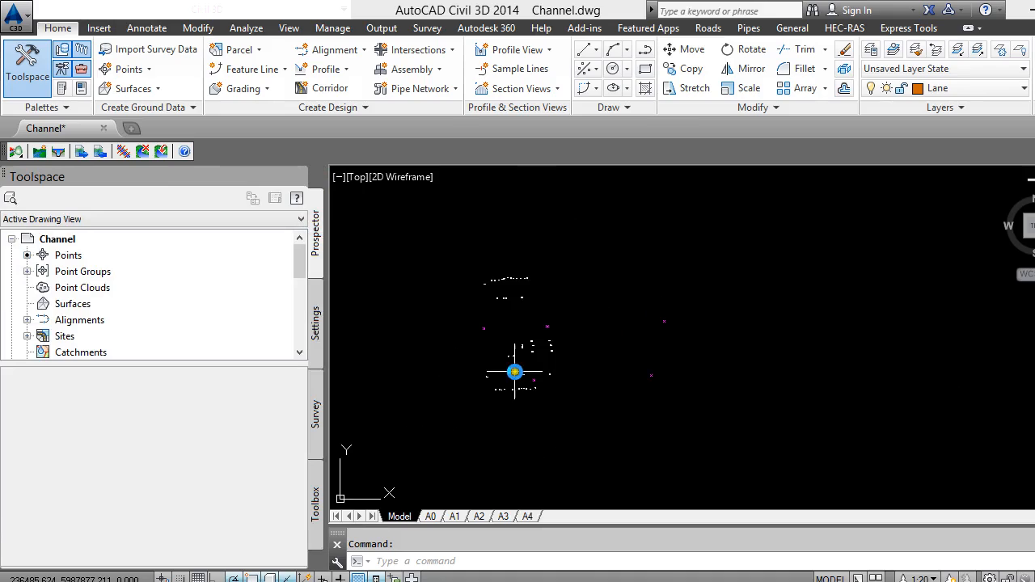
{"action": "scroll", "coordinate": [510, 385], "scroll_direction": "up", "scroll_amount": 2}
{"action": "scroll", "coordinate": [472, 427], "scroll_direction": "up", "scroll_amount": 4}
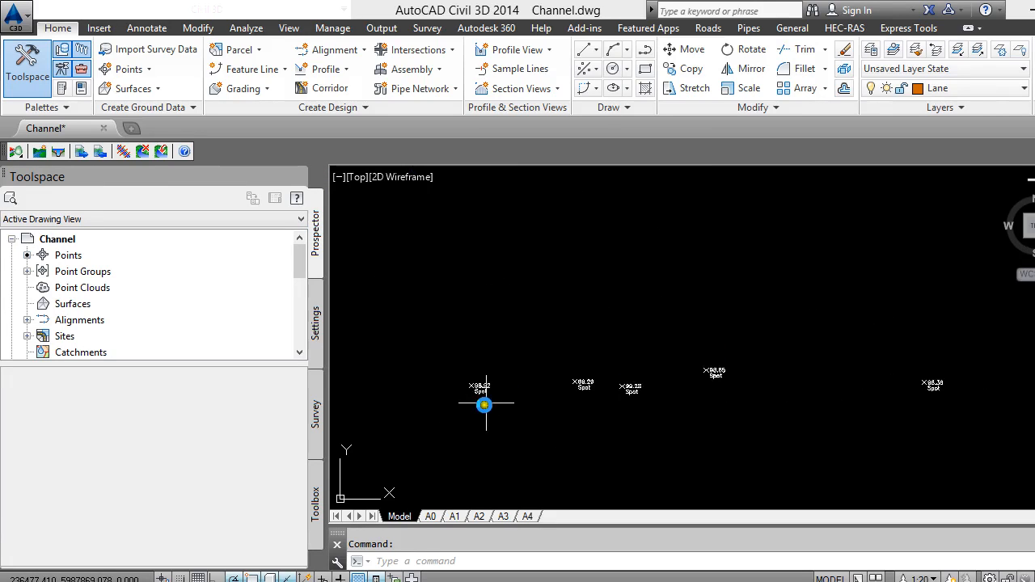
{"action": "scroll", "coordinate": [484, 404], "scroll_direction": "down", "scroll_amount": 4}
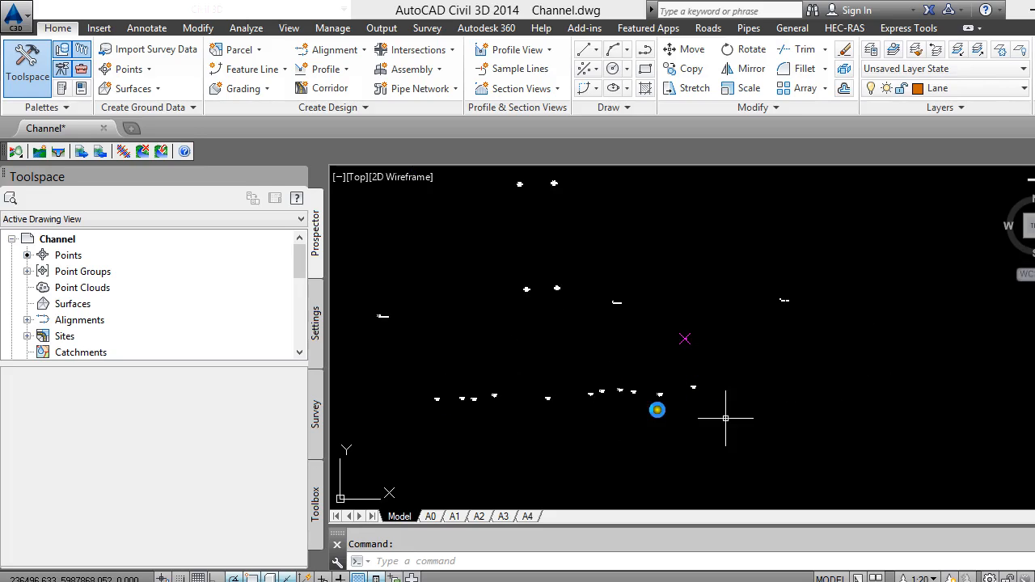
{"action": "scroll", "coordinate": [530, 336], "scroll_direction": "down", "scroll_amount": 4}
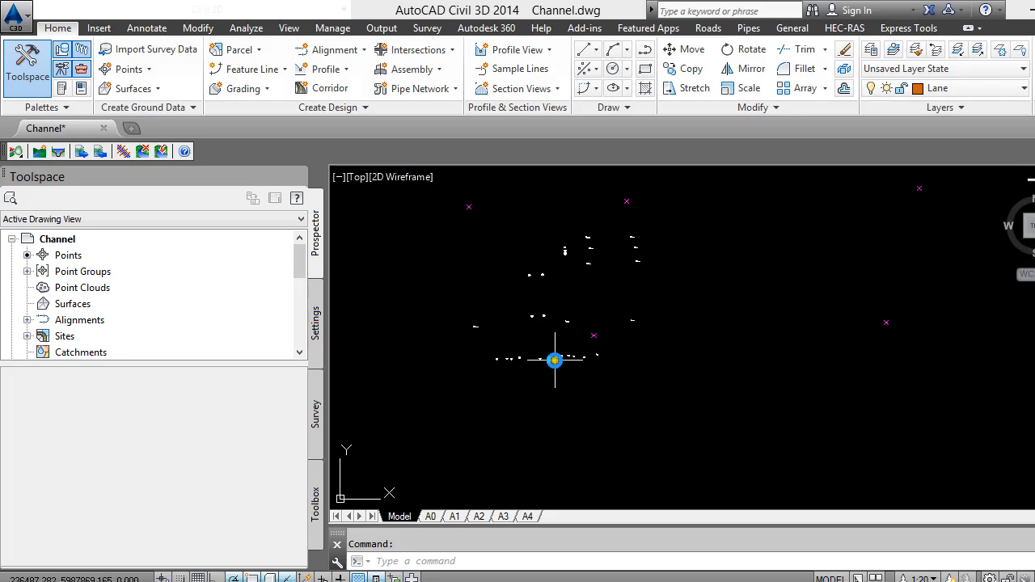
List the Channel drawing's point groups in the Prospector tree.
{"action": "left_click", "coordinate": [89, 272]}
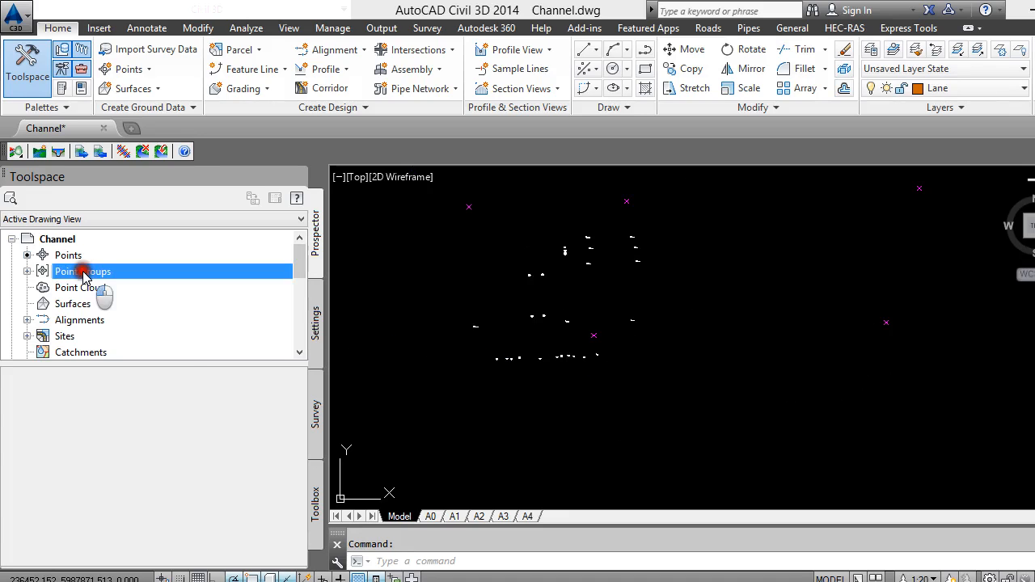
{"action": "left_click", "coordinate": [26, 271]}
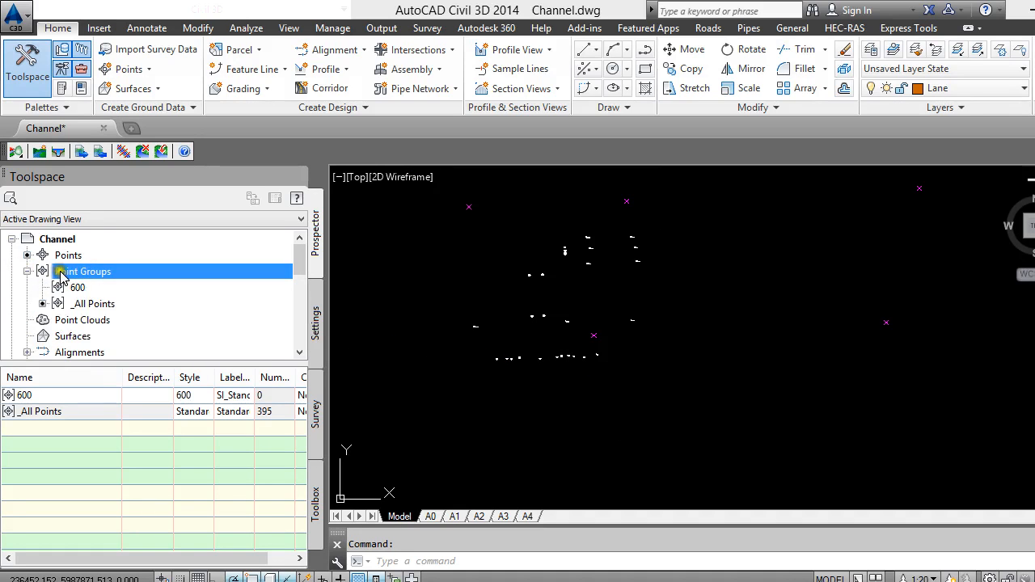
{"action": "right_click", "coordinate": [95, 272]}
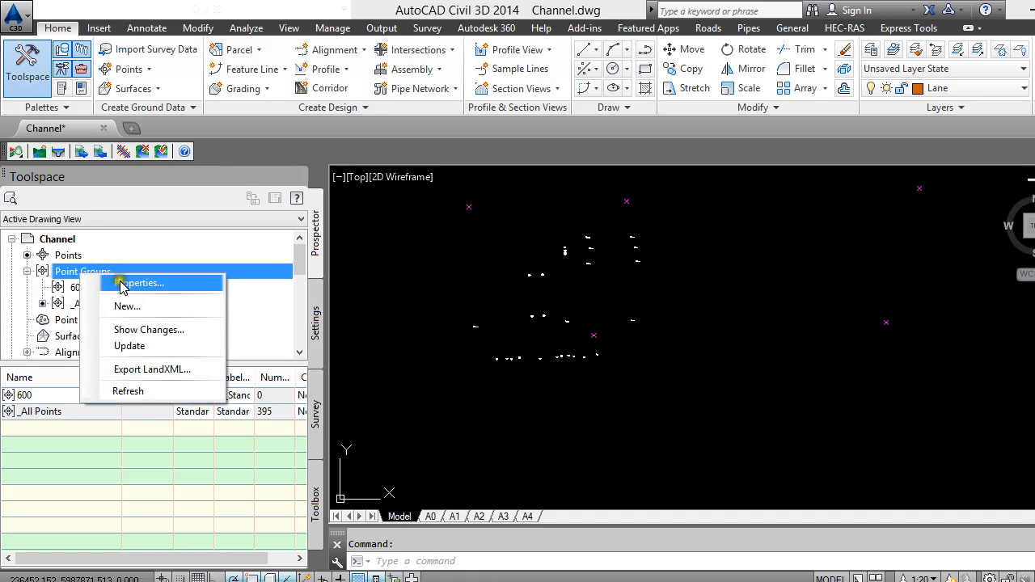
{"action": "left_click", "coordinate": [826, 238]}
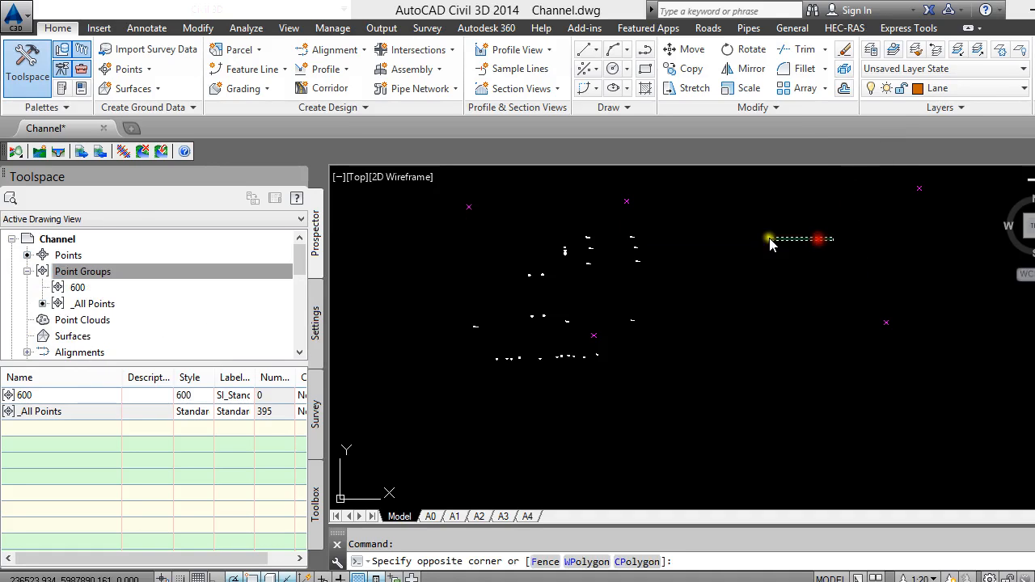
{"action": "left_click", "coordinate": [757, 201]}
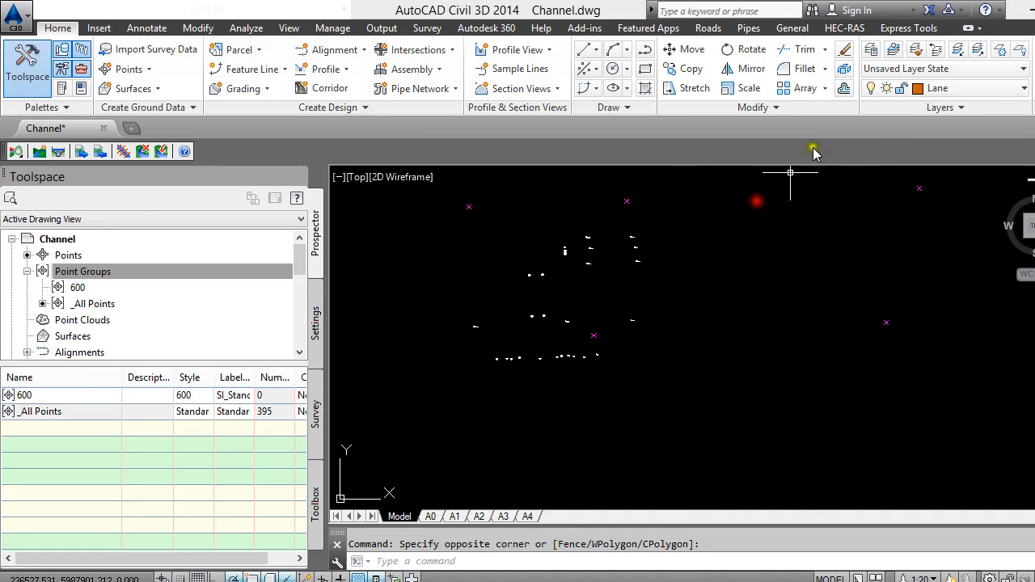
Search the drawing's layers for names starting with "Exis".
{"action": "left_click", "coordinate": [871, 49]}
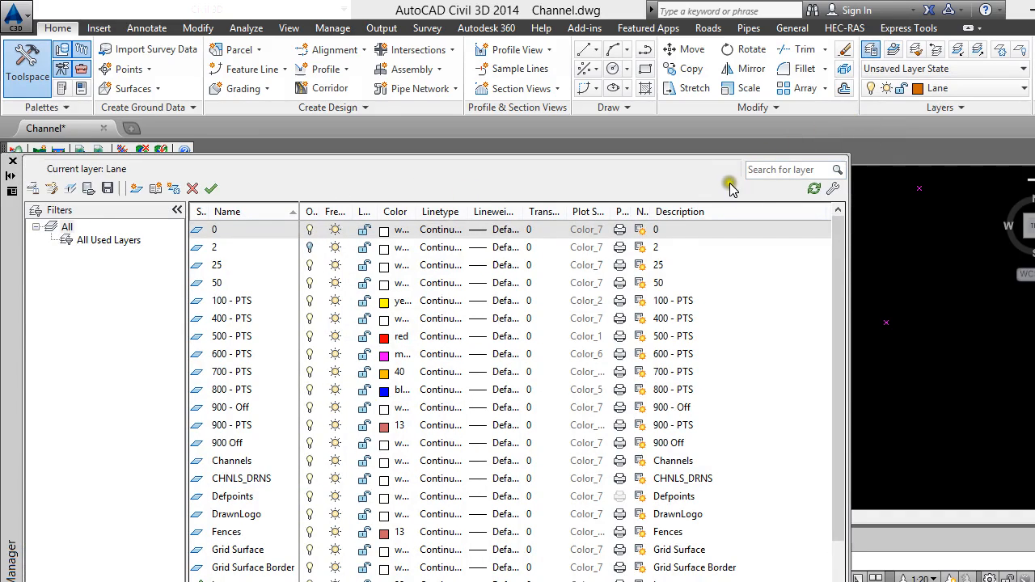
{"action": "left_click", "coordinate": [781, 169]}
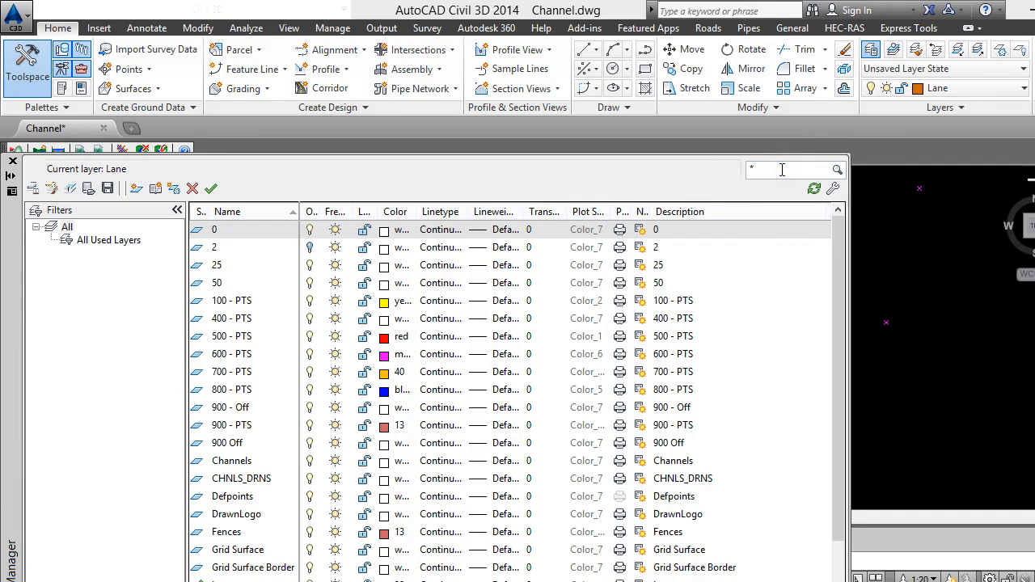
{"action": "type", "text": "Exis"}
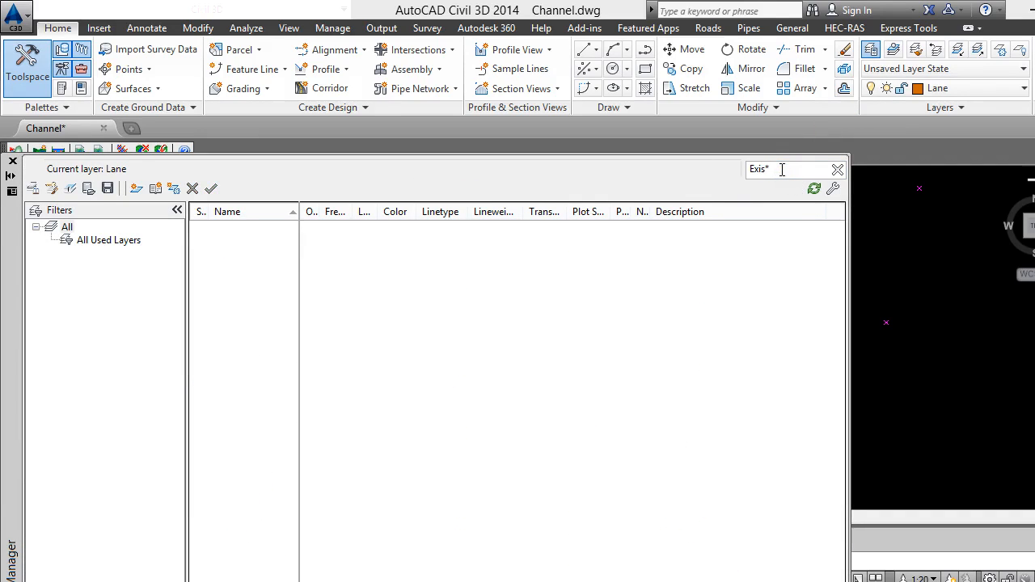
Clear the layer search, create a new layer named Existing Channel, and close the layer manager.
{"action": "key", "text": "BackSpace"}
{"action": "key", "text": "BackSpace"}
{"action": "key", "text": "BackSpace"}
{"action": "key", "text": "BackSpace"}
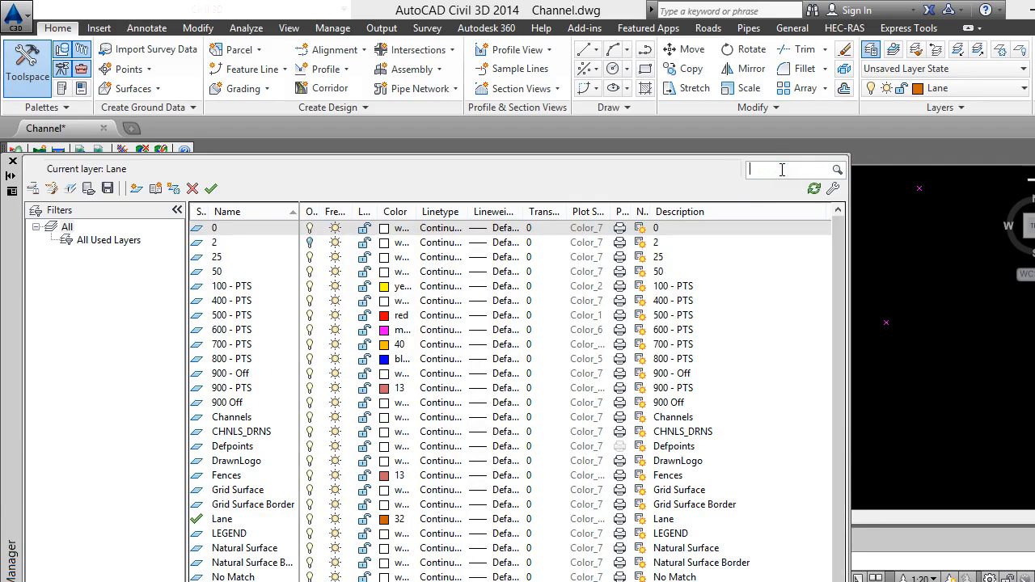
{"action": "left_click", "coordinate": [136, 187]}
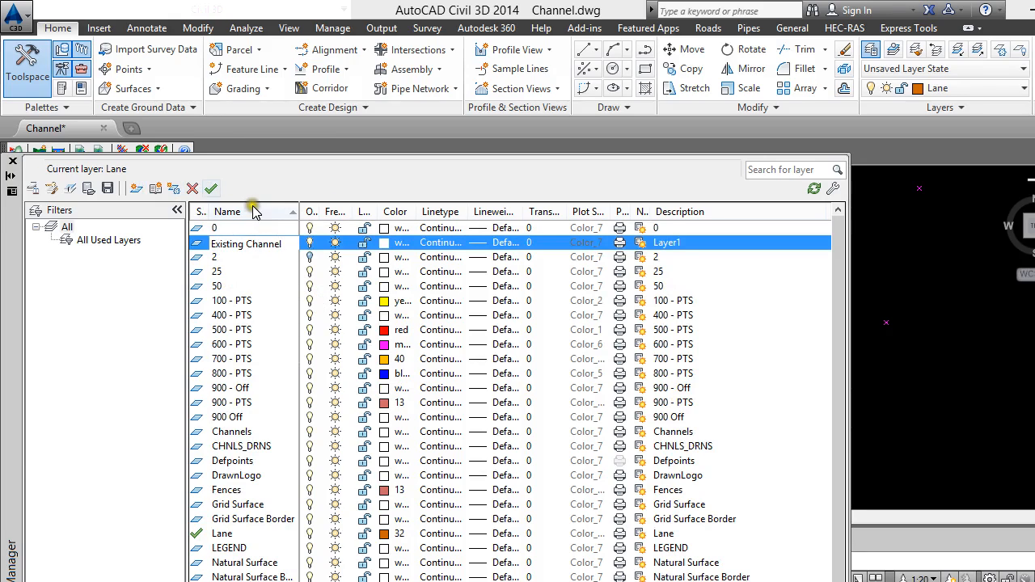
{"action": "key", "text": "Return"}
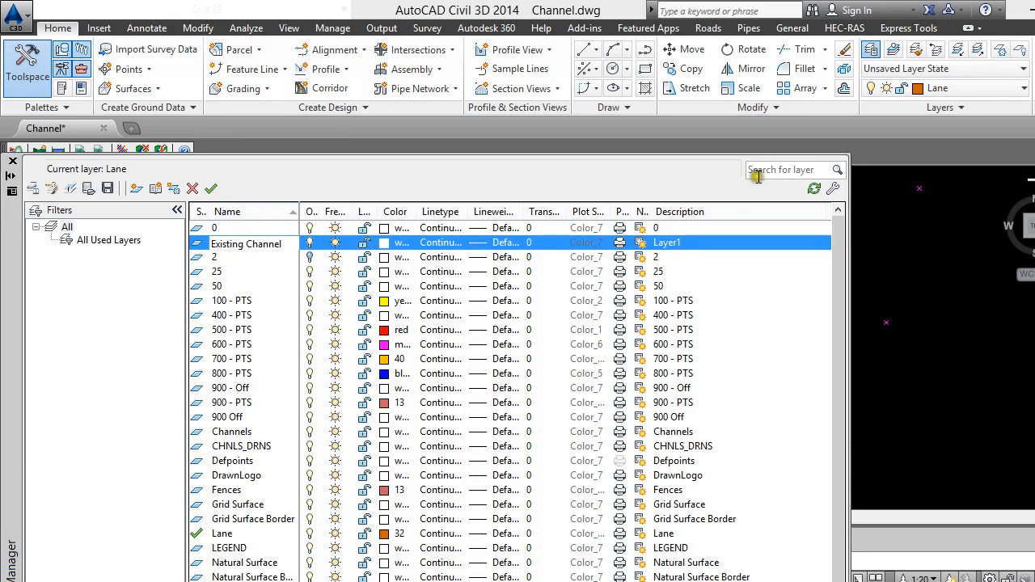
{"action": "left_click", "coordinate": [13, 164]}
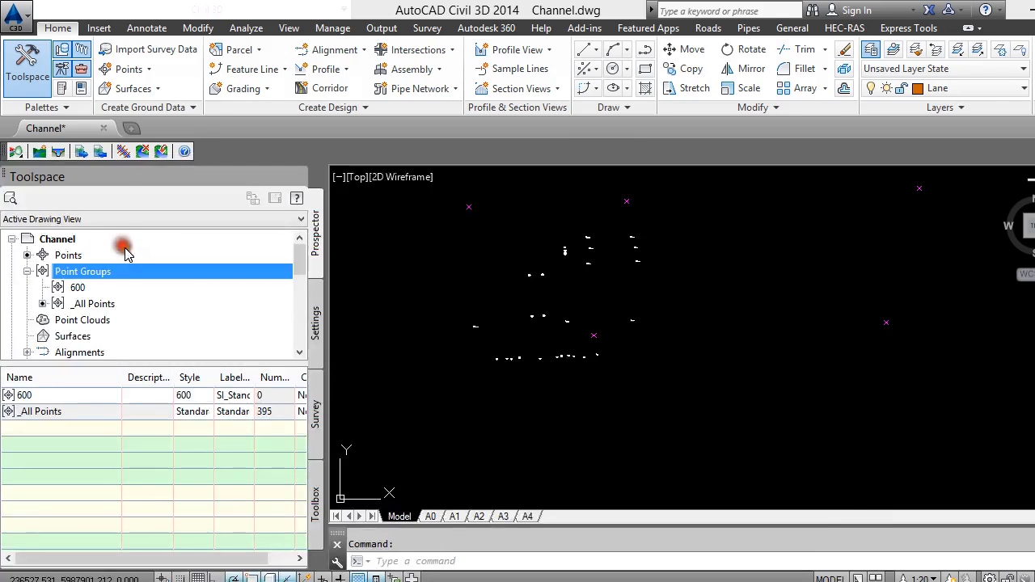
Create a new point group in the Channel drawing and name it Existing Channel.
{"action": "right_click", "coordinate": [79, 273]}
{"action": "left_click", "coordinate": [125, 300]}
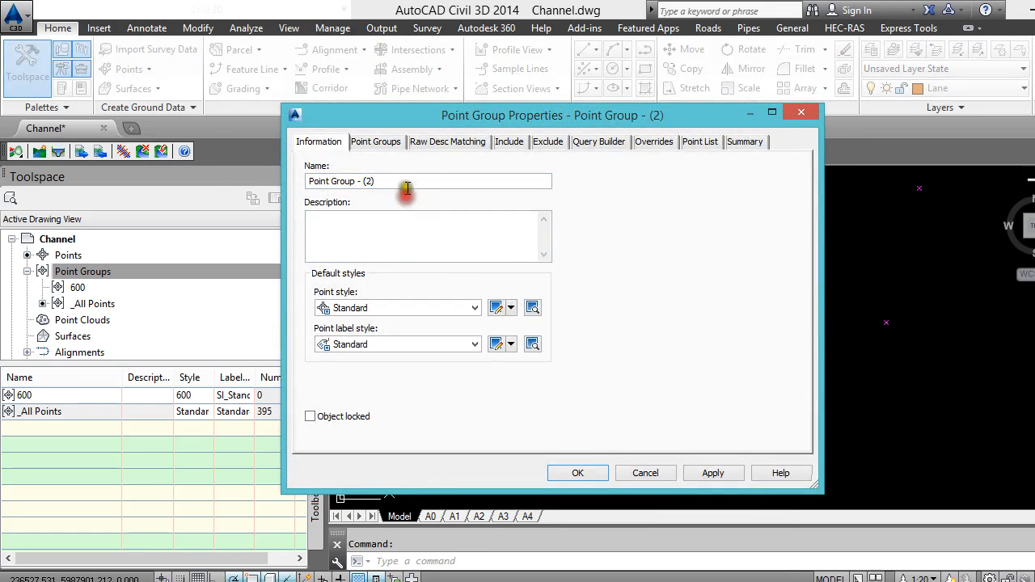
{"action": "left_click_drag", "start_coordinate": [407, 188], "coordinate": [216, 194]}
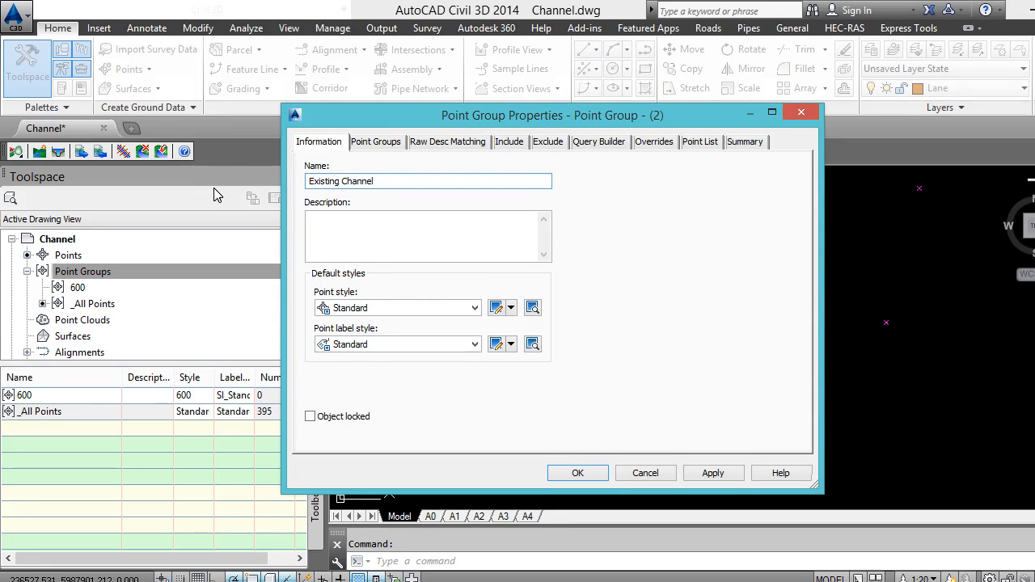
Include only points with raw descriptions matching X in the Existing Channel point group, check its point list, and save the group.
{"action": "left_click", "coordinate": [441, 144]}
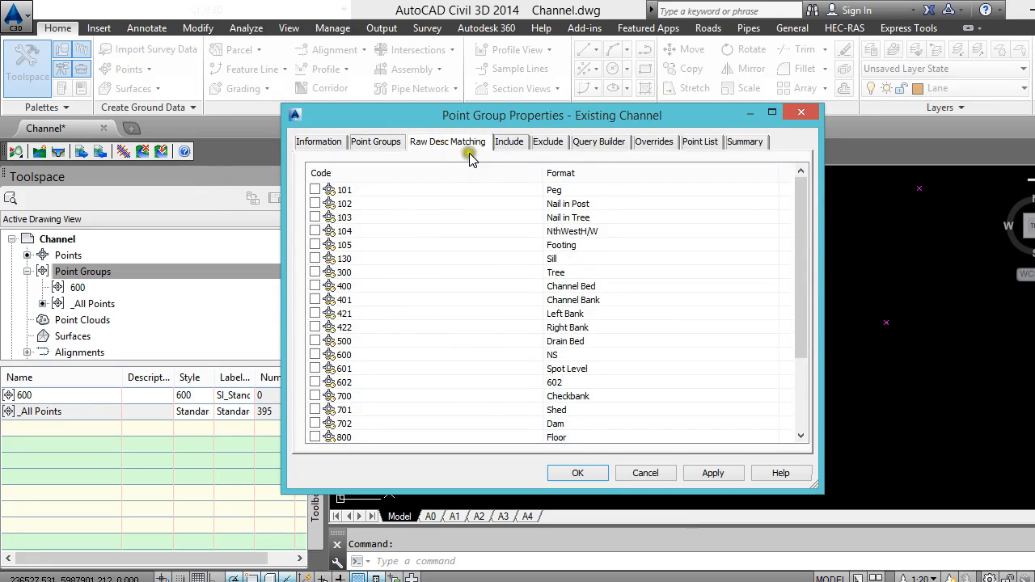
{"action": "left_click", "coordinate": [524, 142]}
{"action": "left_click", "coordinate": [395, 283]}
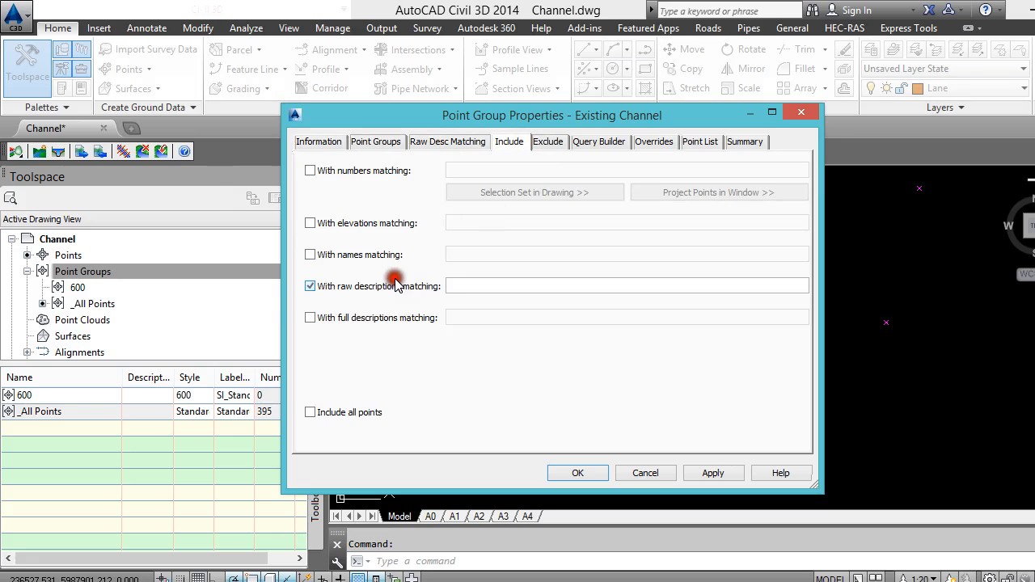
{"action": "left_click", "coordinate": [461, 285]}
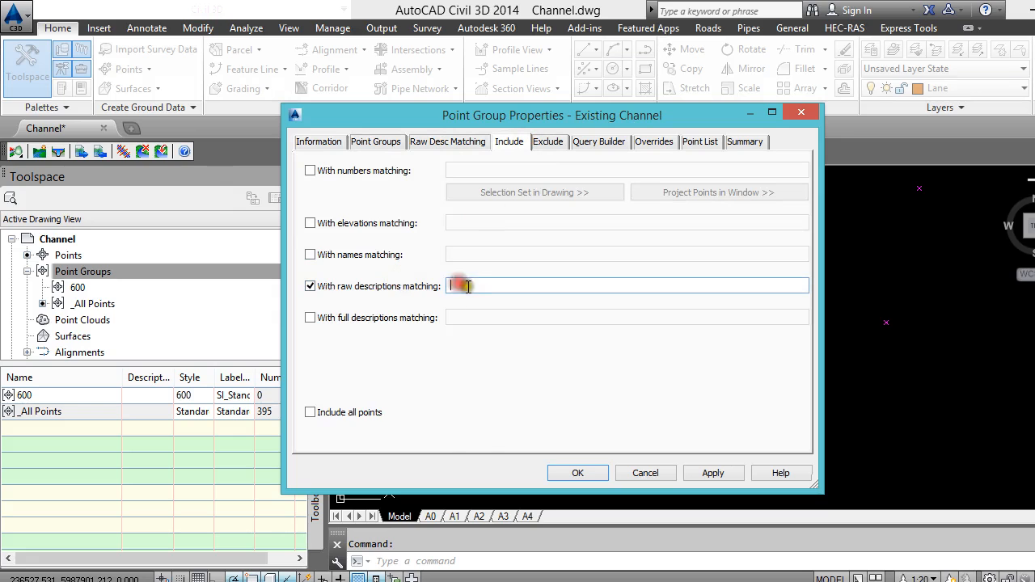
{"action": "left_click", "coordinate": [695, 147]}
{"action": "left_click", "coordinate": [714, 473]}
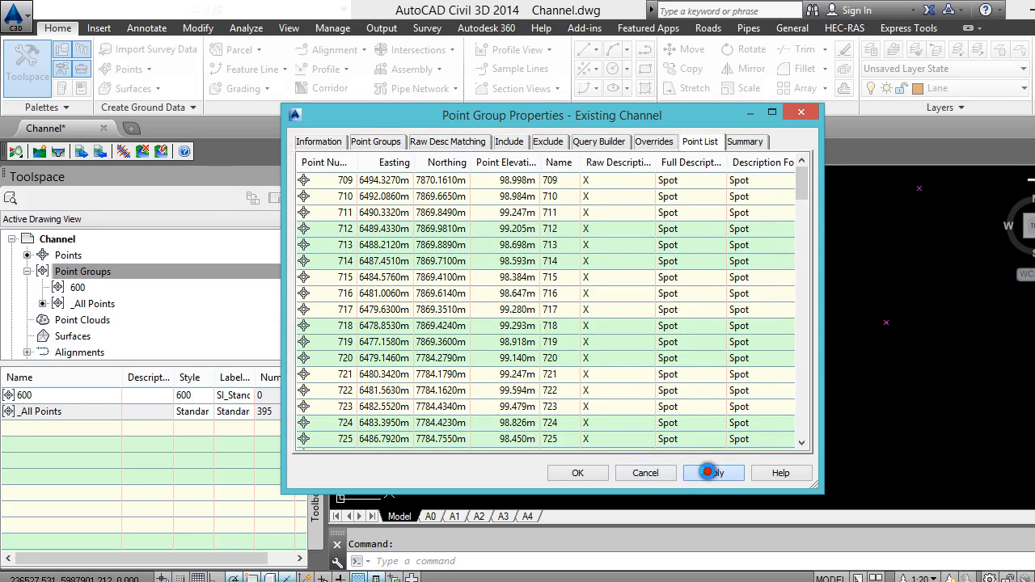
{"action": "left_click", "coordinate": [580, 475]}
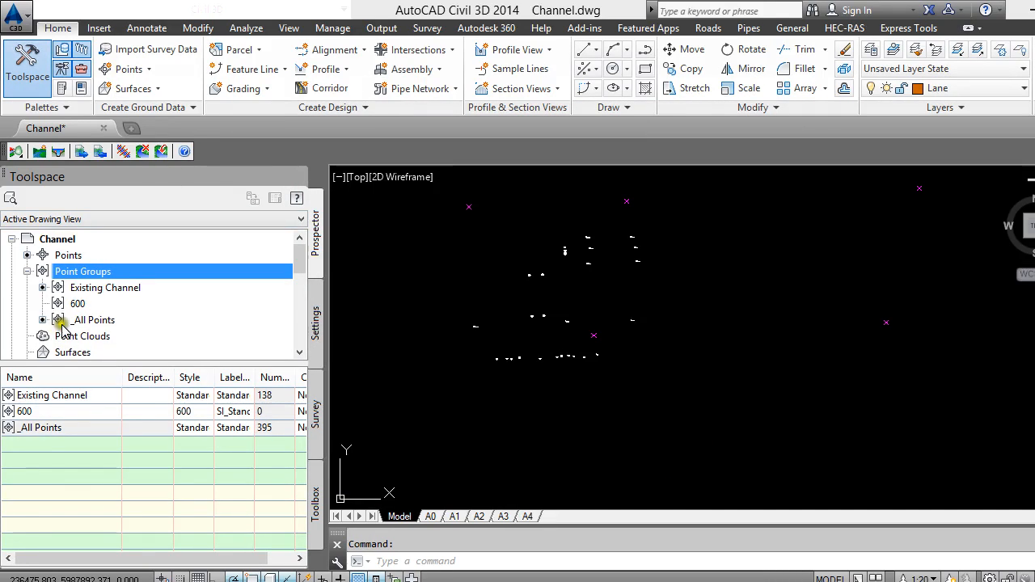
Start a new TIN surface in the Channel drawing and assign it to the Existing Channel layer.
{"action": "left_click", "coordinate": [60, 353]}
{"action": "scroll", "coordinate": [61, 335], "scroll_direction": "down", "scroll_amount": 1}
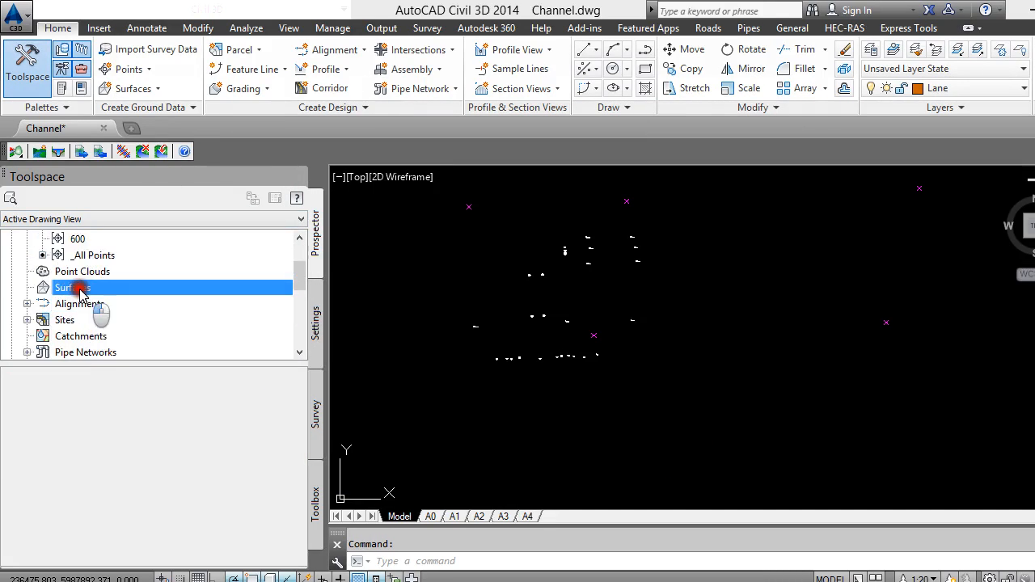
{"action": "right_click", "coordinate": [105, 290]}
{"action": "left_click", "coordinate": [148, 297]}
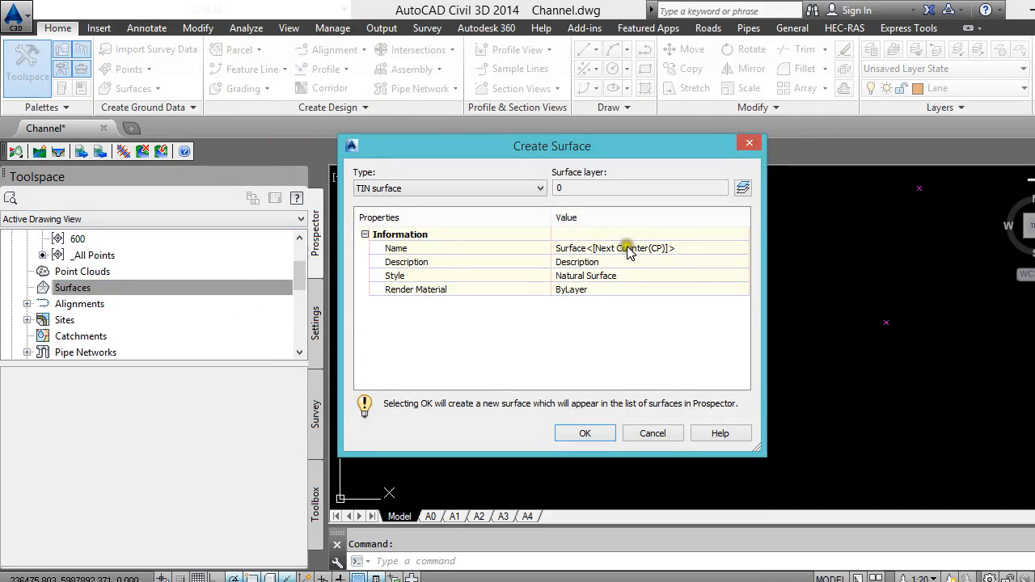
{"action": "left_click", "coordinate": [749, 189]}
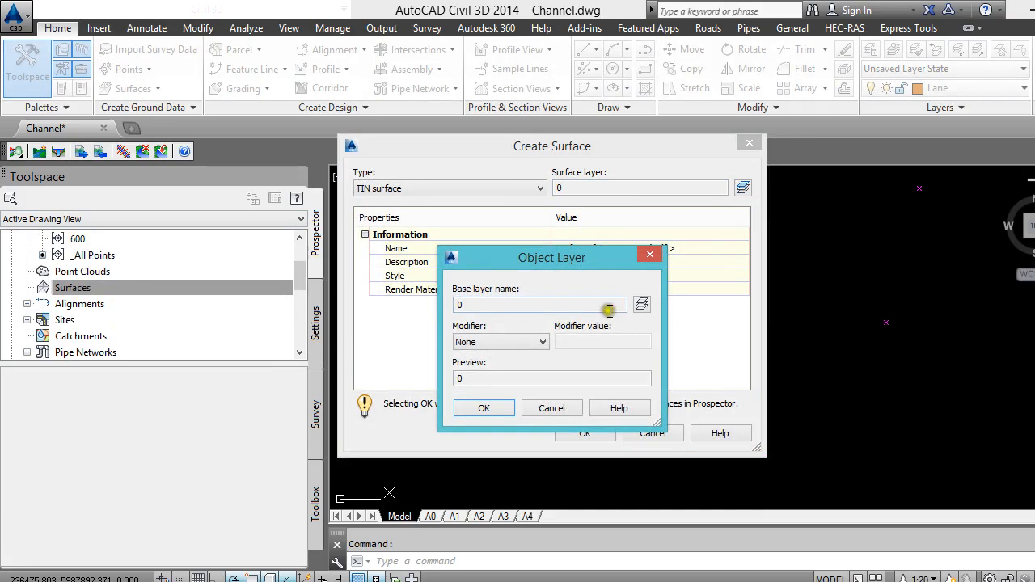
{"action": "left_click", "coordinate": [639, 306]}
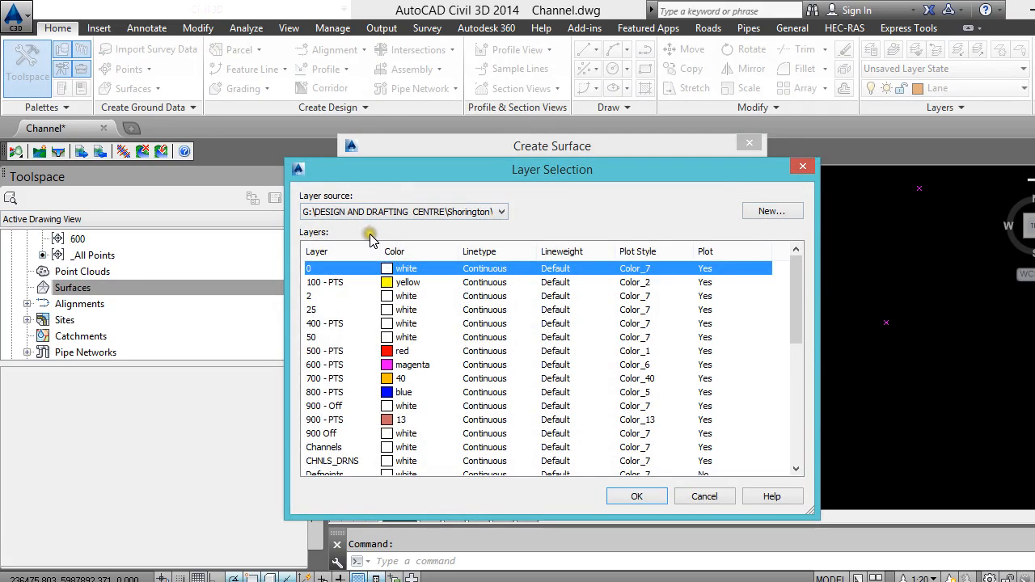
{"action": "key", "text": "e"}
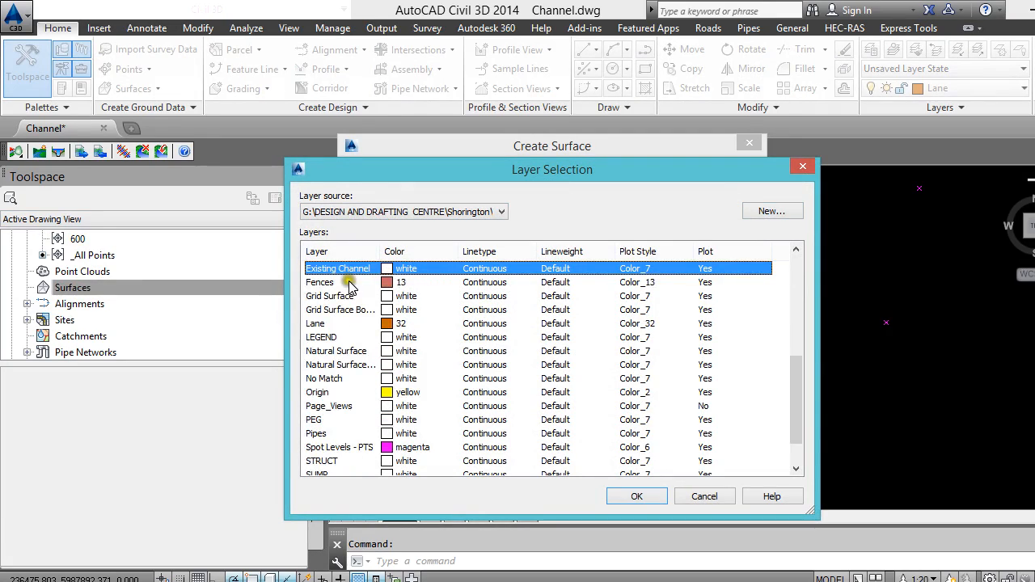
{"action": "left_click", "coordinate": [631, 497]}
{"action": "left_click", "coordinate": [483, 408]}
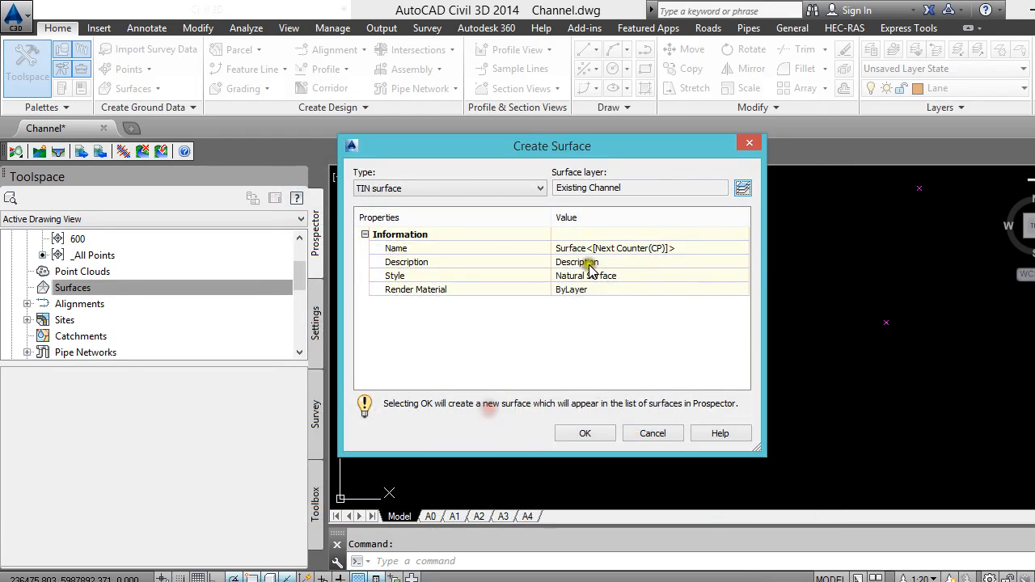
Name the new TIN surface Existing Channel and create it with the Natural Surface style.
{"action": "left_click", "coordinate": [606, 247]}
{"action": "type", "text": "Existing Channel"}
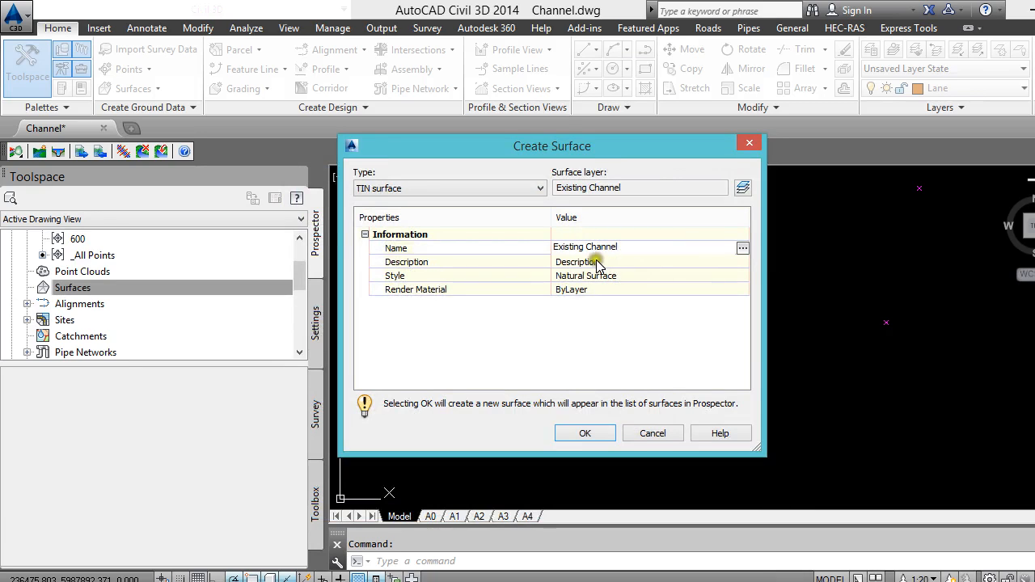
{"action": "left_click", "coordinate": [605, 431]}
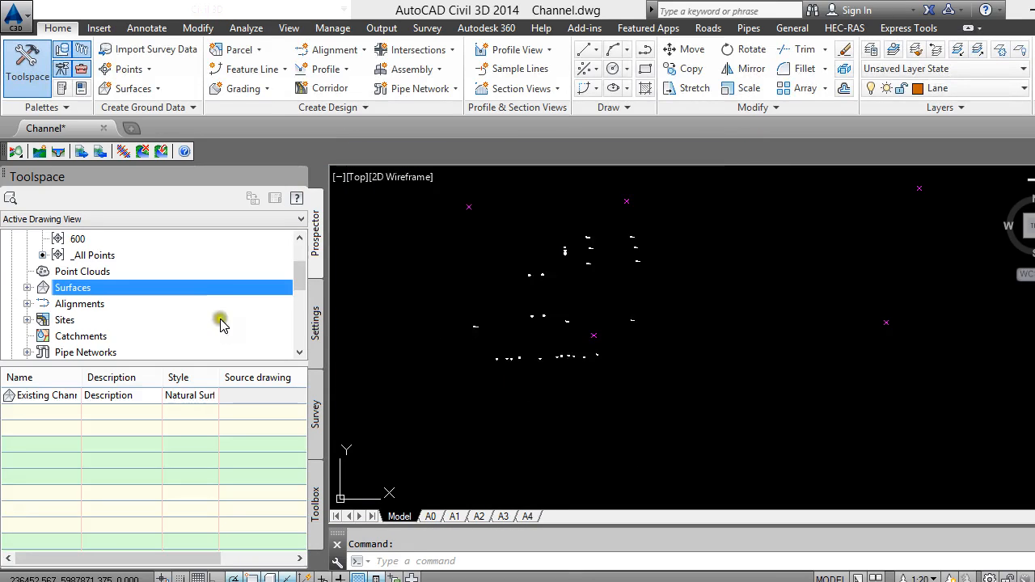
Add the Existing Channel point group to the definition of the Existing Channel surface.
{"action": "left_click", "coordinate": [26, 288]}
{"action": "left_click", "coordinate": [43, 304]}
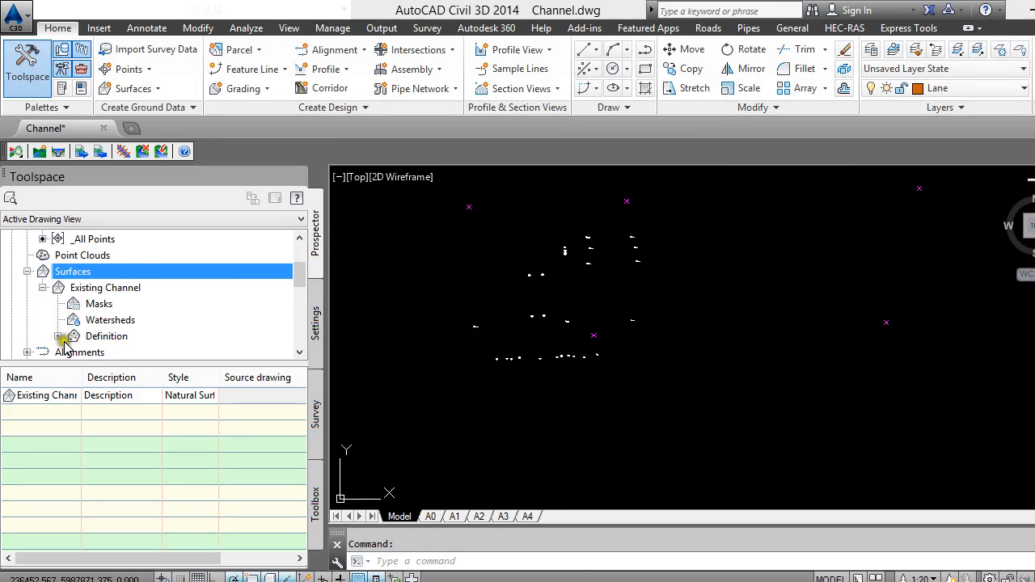
{"action": "left_click", "coordinate": [58, 336]}
{"action": "scroll", "coordinate": [121, 342], "scroll_direction": "down", "scroll_amount": 2}
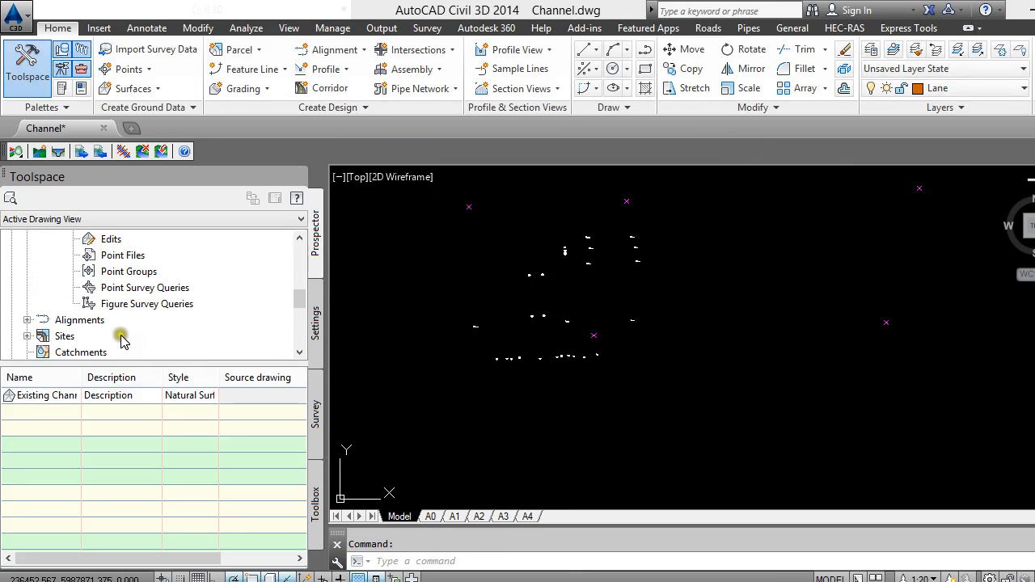
{"action": "right_click", "coordinate": [120, 279]}
{"action": "left_click", "coordinate": [173, 286]}
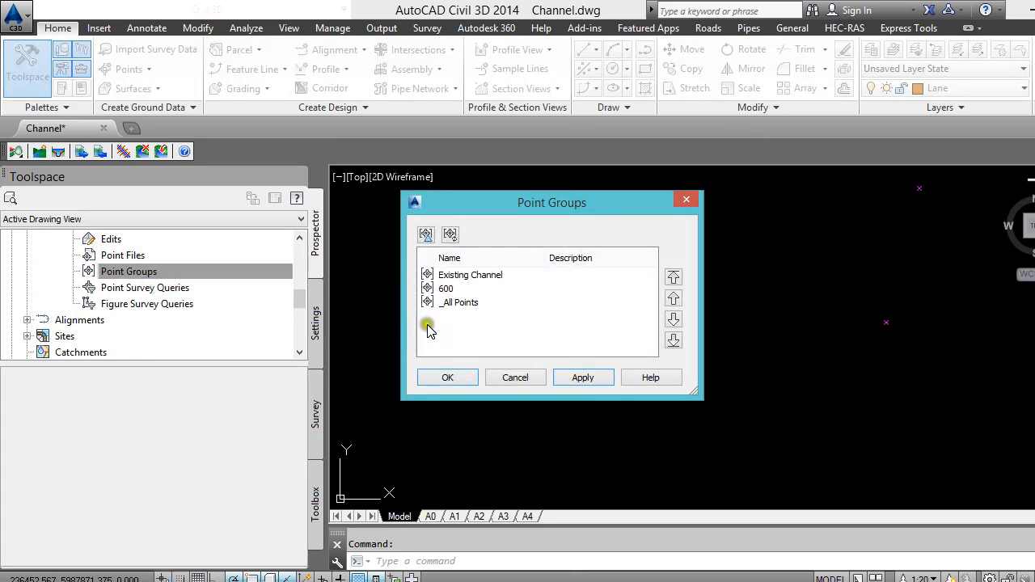
{"action": "left_click", "coordinate": [457, 276]}
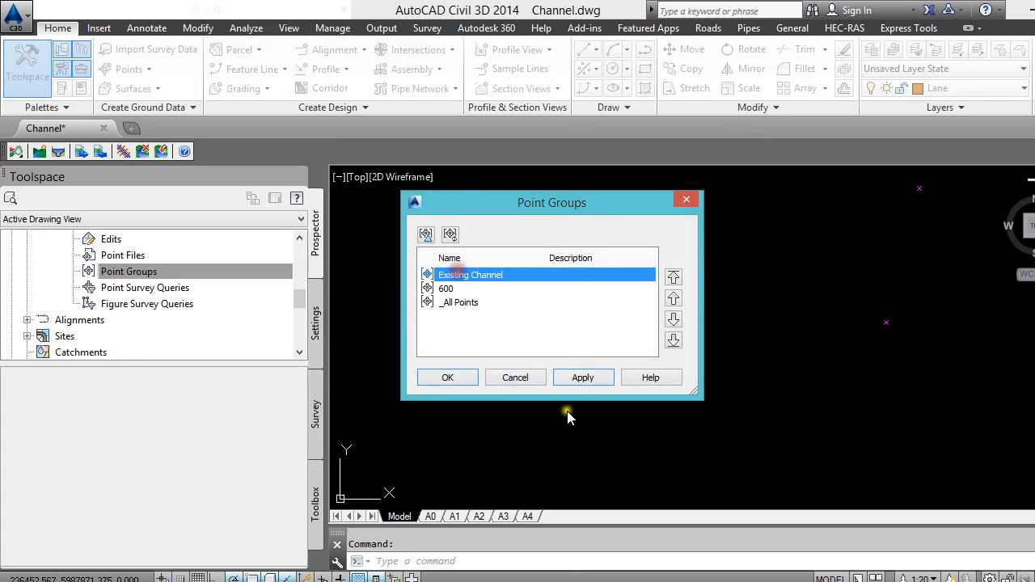
{"action": "left_click", "coordinate": [437, 382]}
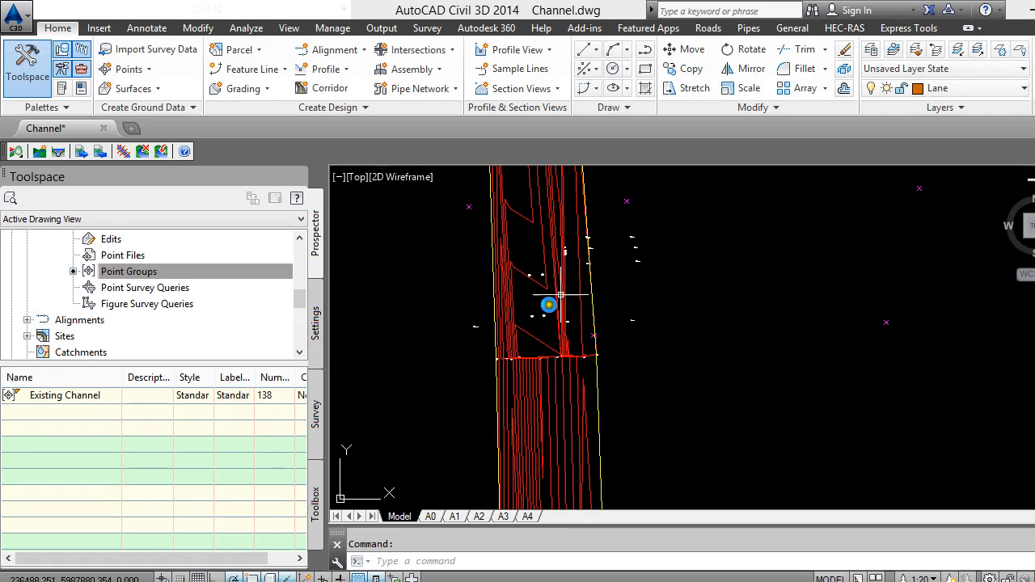
Turn off the major and minor contours in plan view for the Existing Channel surface's Natural Surface style, leaving the border on.
{"action": "left_click", "coordinate": [589, 278]}
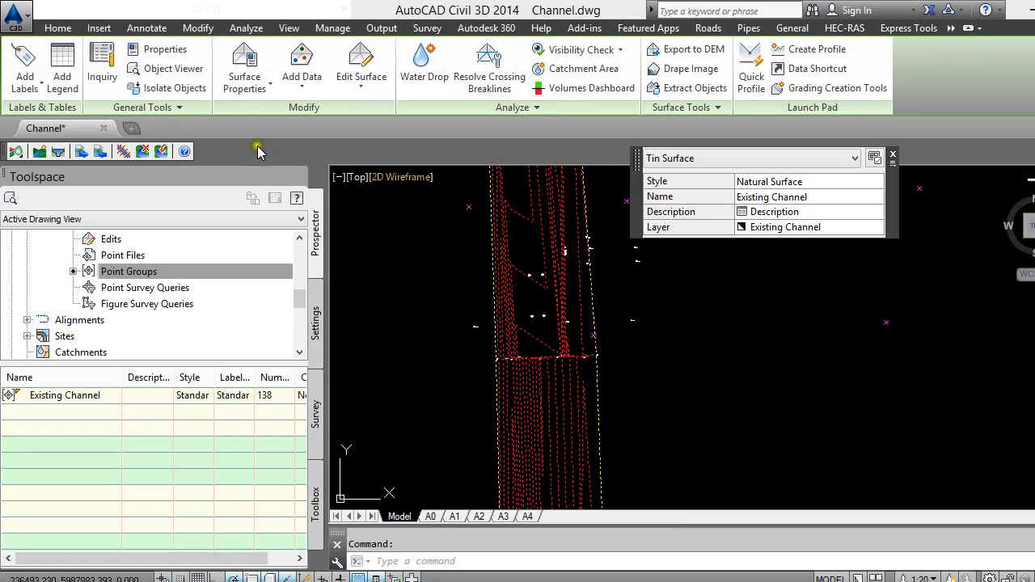
{"action": "left_click", "coordinate": [244, 82]}
{"action": "left_click", "coordinate": [267, 148]}
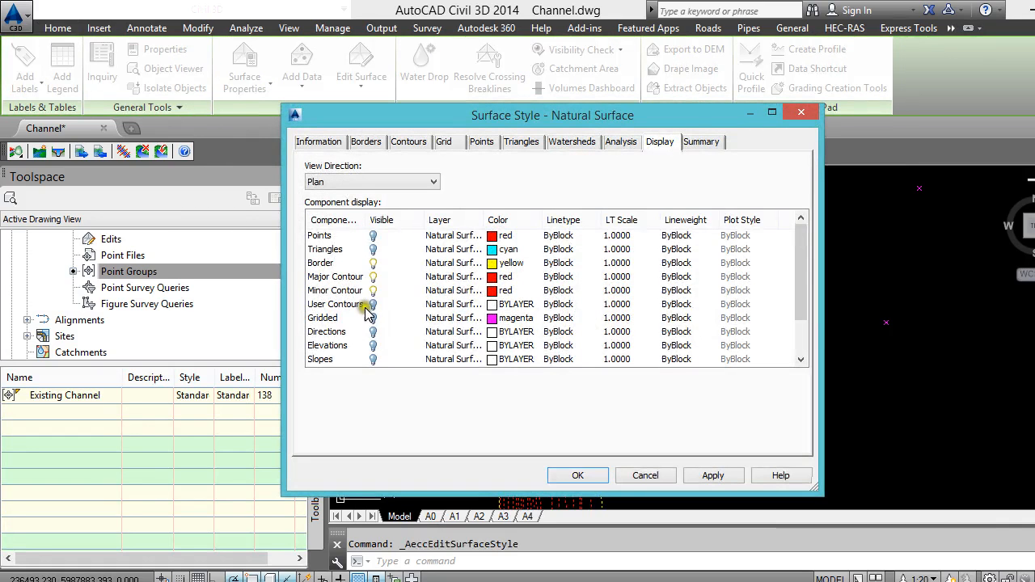
{"action": "left_click", "coordinate": [374, 290]}
{"action": "left_click", "coordinate": [373, 277]}
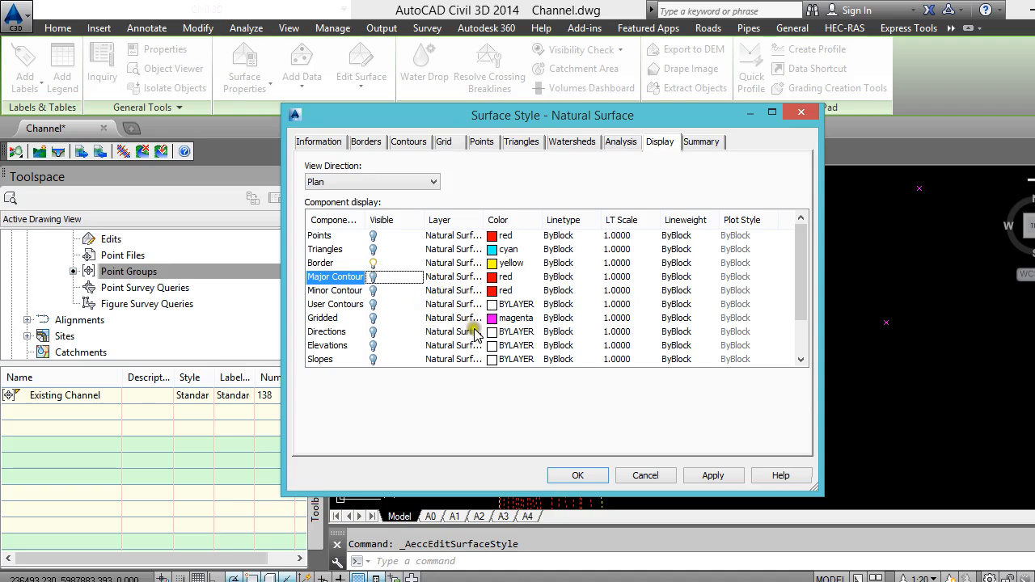
{"action": "left_click", "coordinate": [578, 476]}
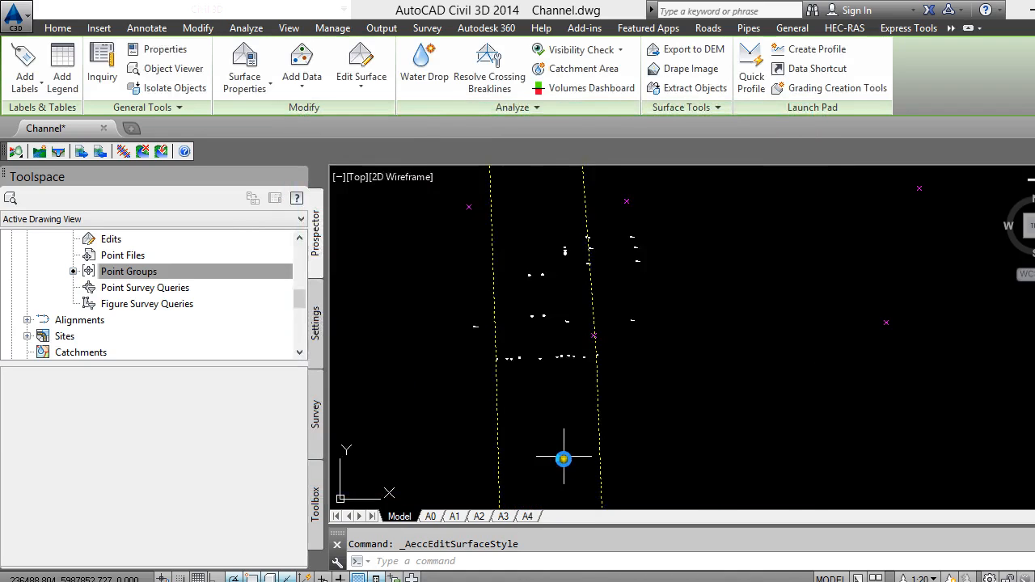
{"action": "key", "text": "Escape"}
Open the road tools' active drawing settings and accept Default.pipeDef as the drainage settings file.
{"action": "scroll", "coordinate": [595, 420], "scroll_direction": "down", "scroll_amount": 4}
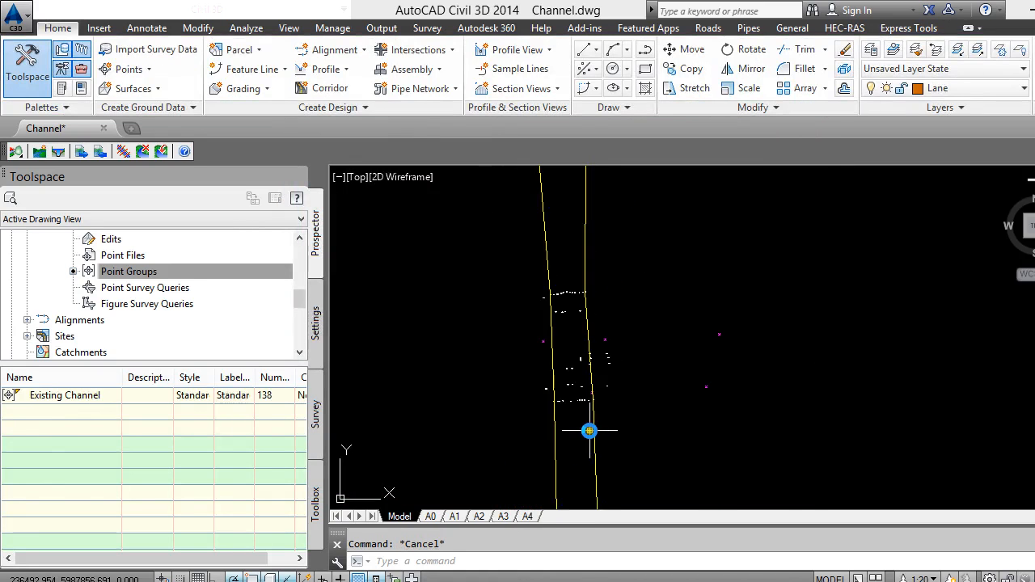
{"action": "scroll", "coordinate": [557, 245], "scroll_direction": "up", "scroll_amount": 2}
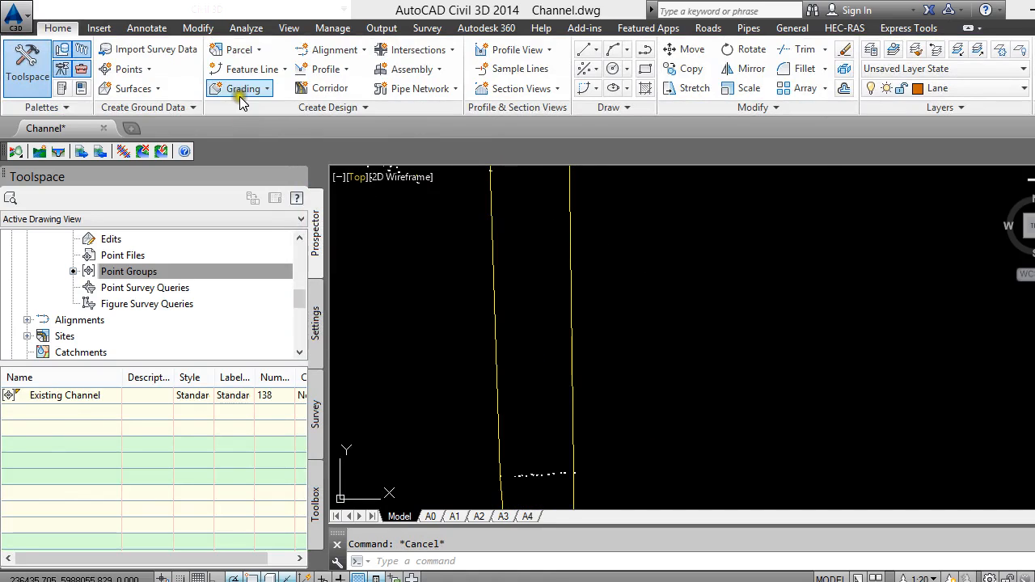
{"action": "left_click", "coordinate": [709, 27]}
{"action": "left_click", "coordinate": [24, 89]}
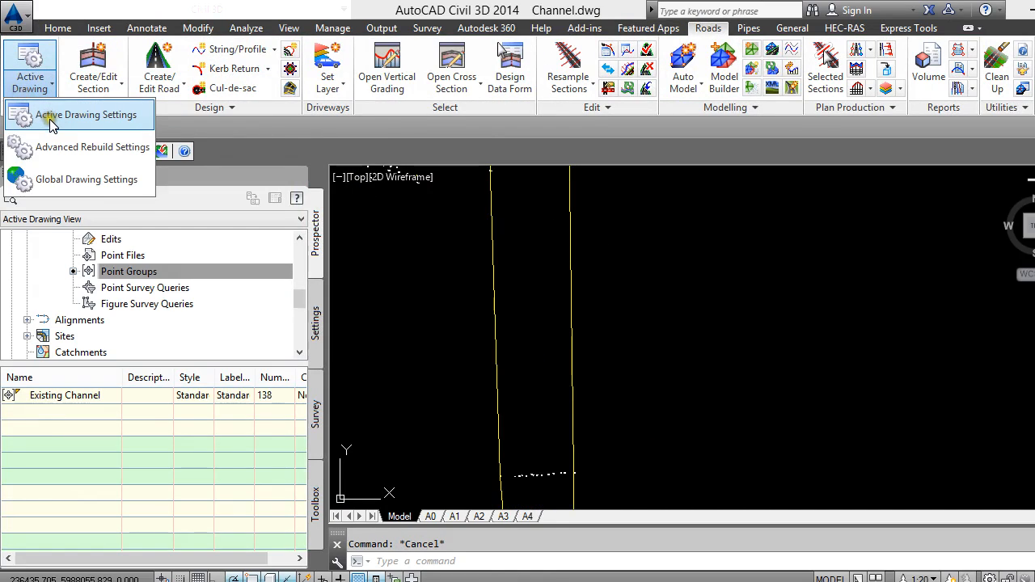
{"action": "left_click", "coordinate": [40, 116]}
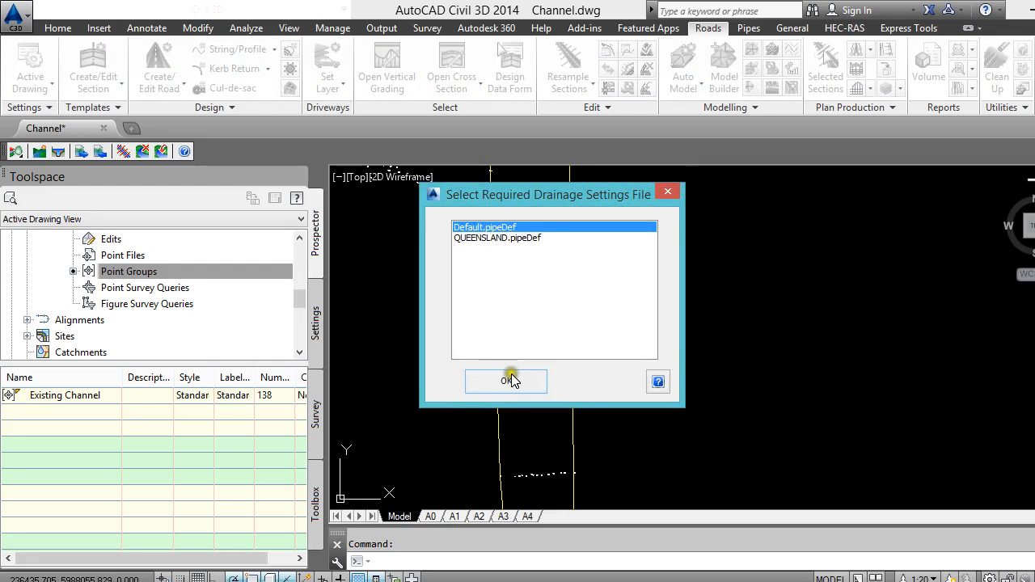
{"action": "left_click", "coordinate": [510, 382]}
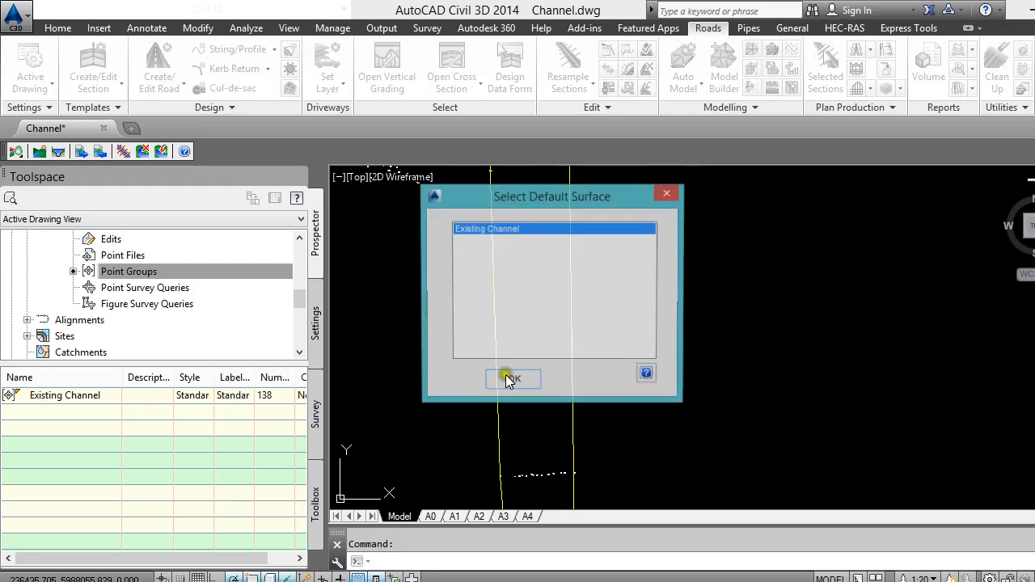
Accept Existing Channel as the default surface, Natural Surface as its style, and Standard for the design profile, profile view band and road label set defaults.
{"action": "left_click", "coordinate": [514, 381]}
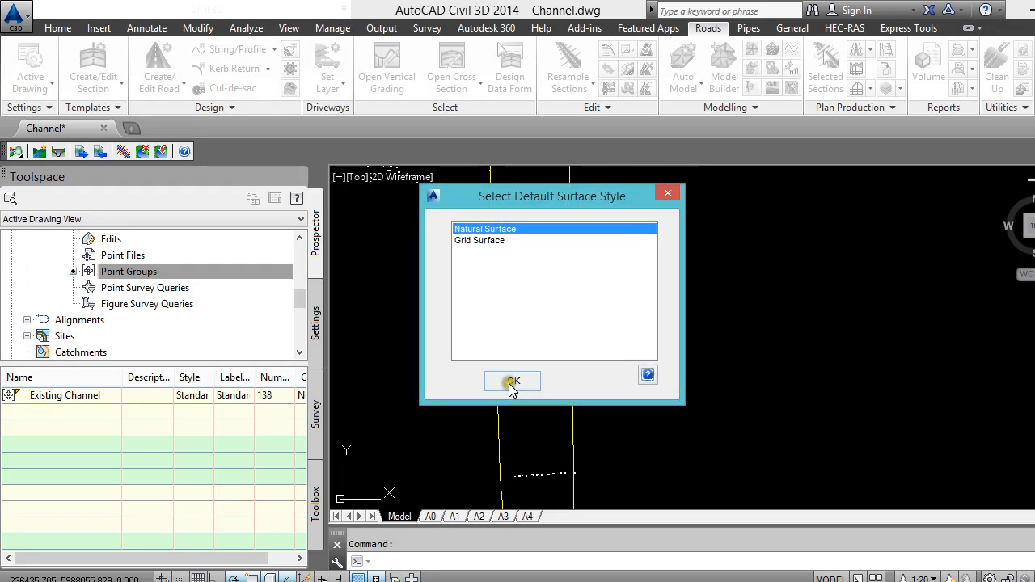
{"action": "left_click", "coordinate": [512, 380]}
{"action": "left_click", "coordinate": [509, 382]}
{"action": "left_click", "coordinate": [508, 382]}
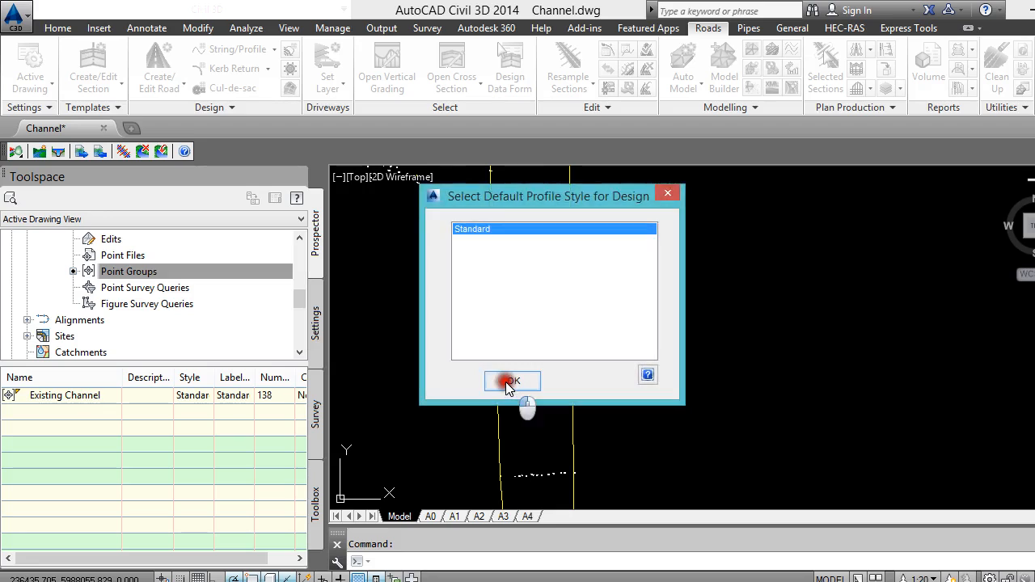
{"action": "left_click", "coordinate": [507, 382]}
{"action": "left_click", "coordinate": [509, 382]}
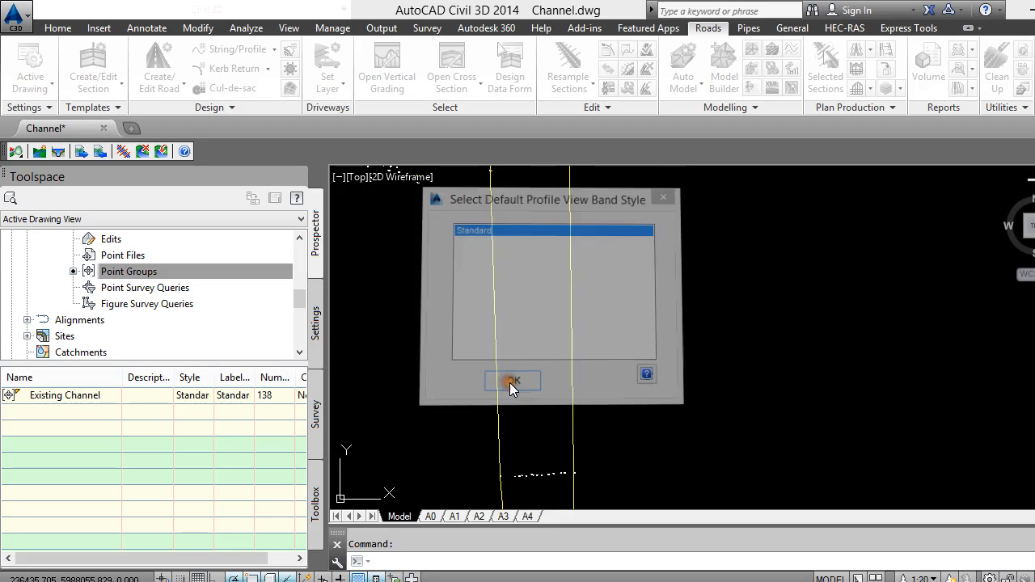
{"action": "left_click", "coordinate": [511, 382]}
{"action": "left_click", "coordinate": [511, 382]}
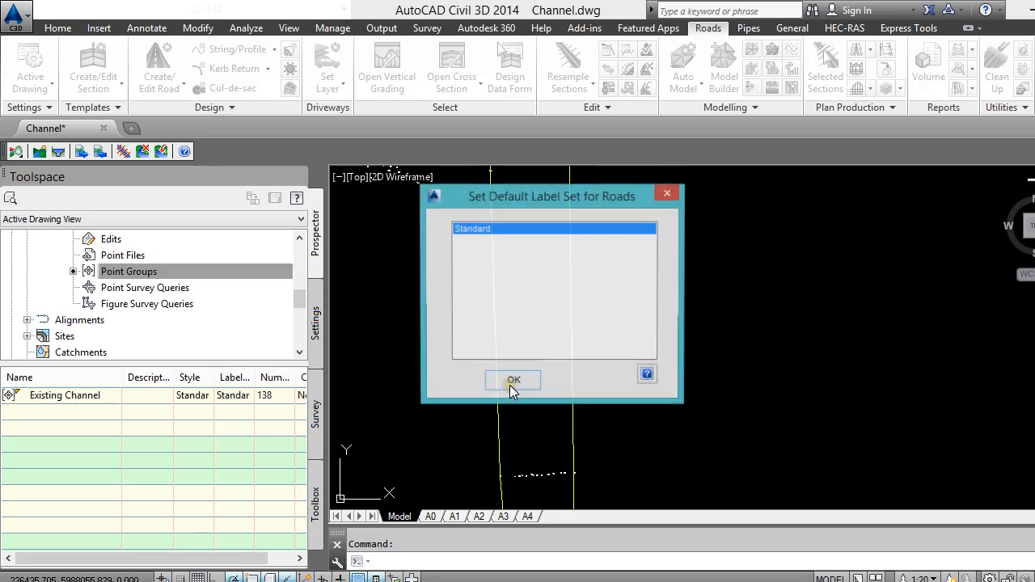
{"action": "left_click", "coordinate": [510, 382]}
{"action": "left_click", "coordinate": [510, 381]}
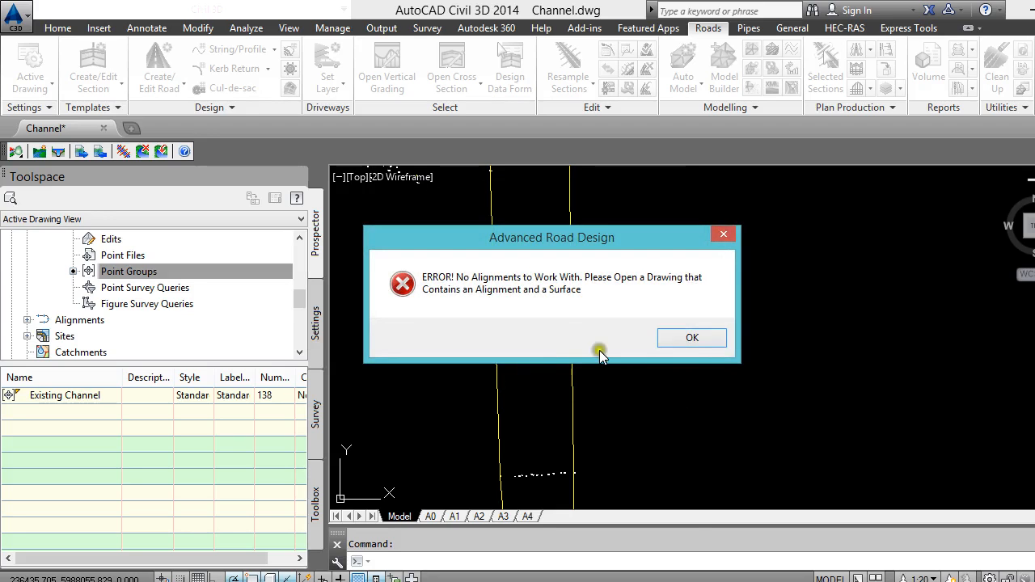
{"action": "left_click", "coordinate": [692, 339]}
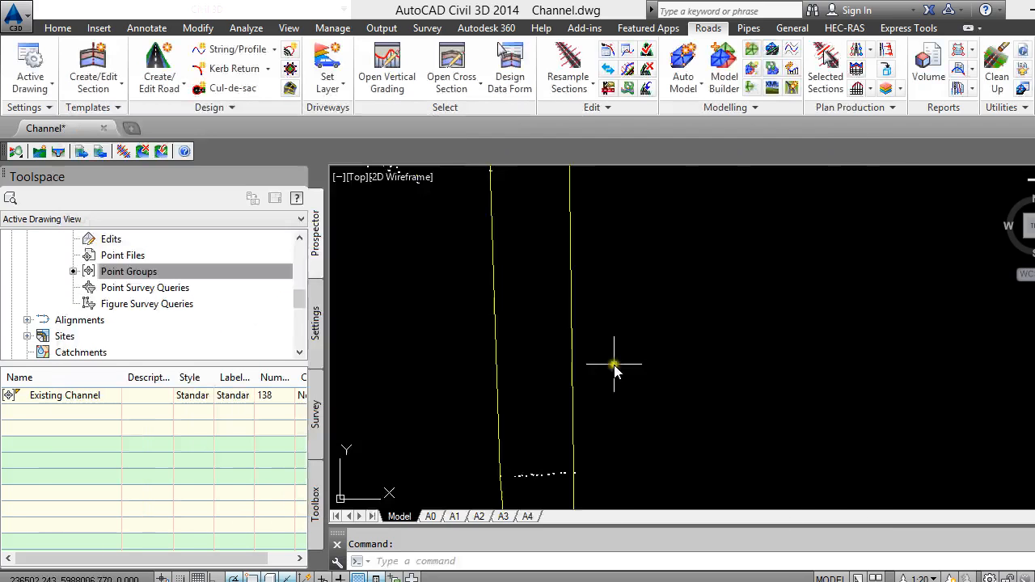
Examine the Existing Channel surface in 3D with the Object Viewer, using the shaded display.
{"action": "scroll", "coordinate": [449, 331], "scroll_direction": "down", "scroll_amount": 5}
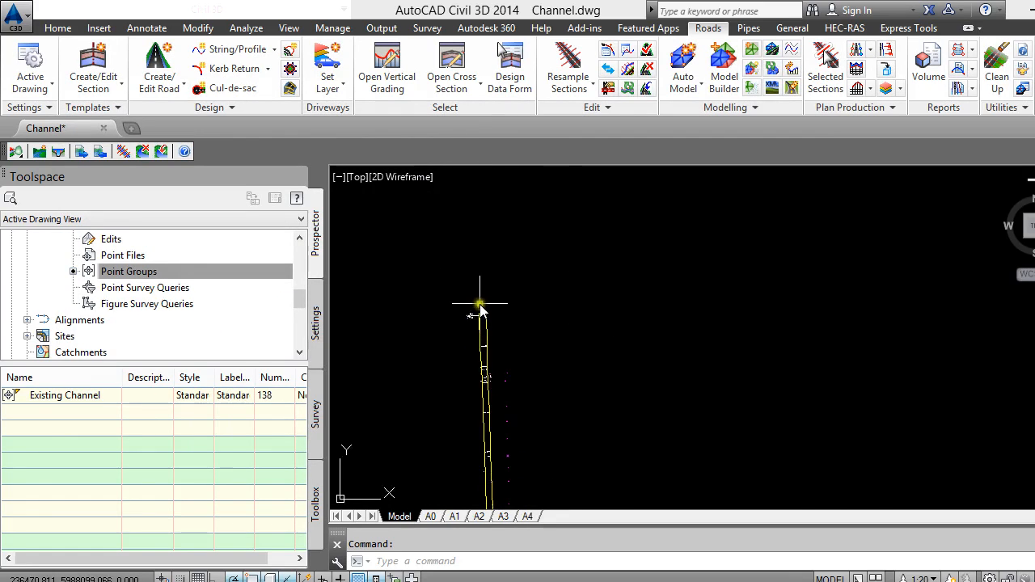
{"action": "scroll", "coordinate": [485, 437], "scroll_direction": "up", "scroll_amount": 5}
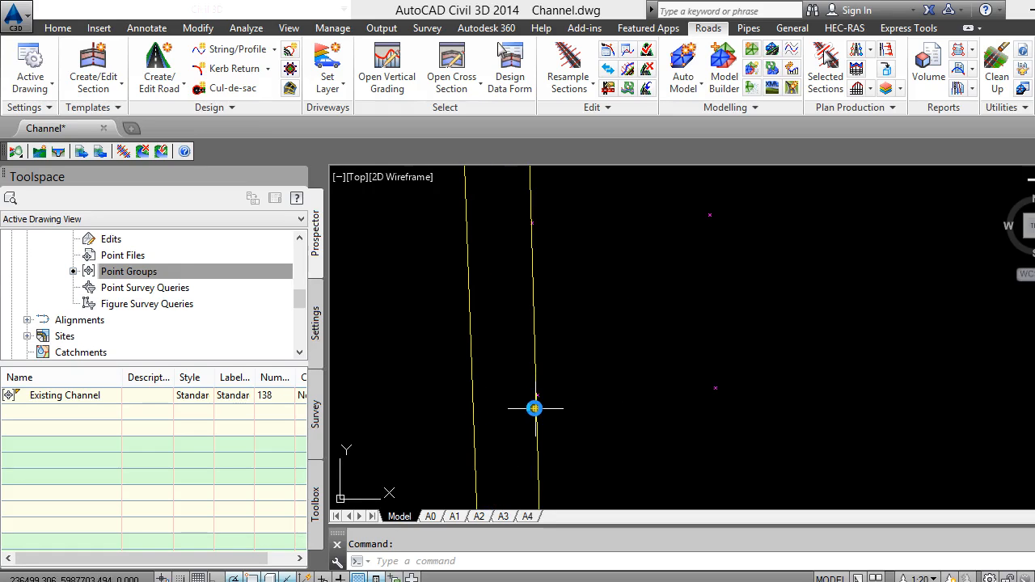
{"action": "left_click", "coordinate": [535, 408]}
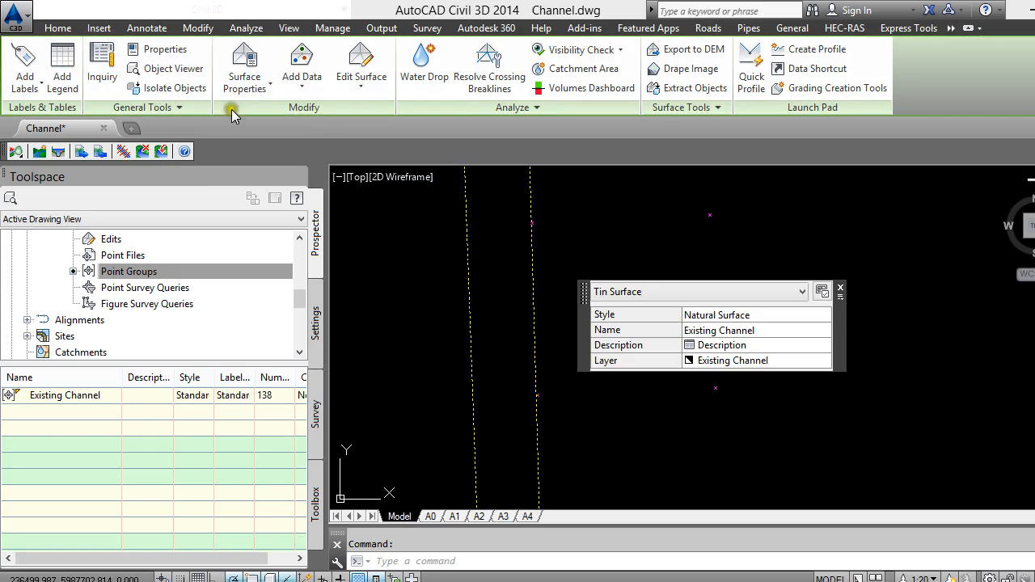
{"action": "left_click", "coordinate": [167, 68]}
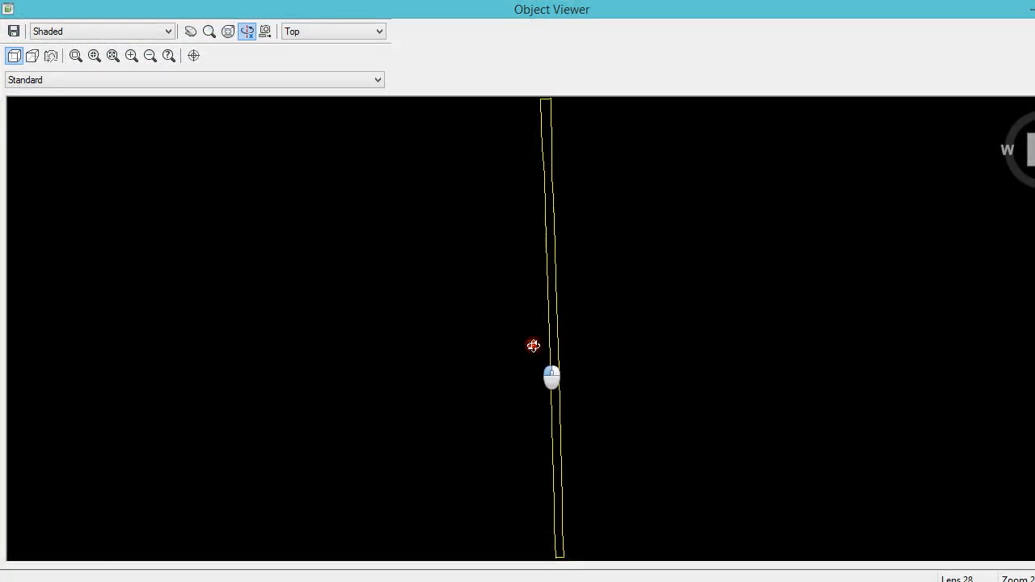
{"action": "mouse_move", "coordinate": [533, 345]}
{"action": "left_mouse_down"}
{"action": "mouse_move", "coordinate": [537, 280]}
{"action": "mouse_move", "coordinate": [550, 331]}
{"action": "mouse_move", "coordinate": [564, 140]}
{"action": "mouse_move", "coordinate": [563, 159]}
{"action": "mouse_move", "coordinate": [564, 151]}
{"action": "left_mouse_up"}
{"action": "scroll", "coordinate": [511, 236], "scroll_direction": "up", "scroll_amount": 5}
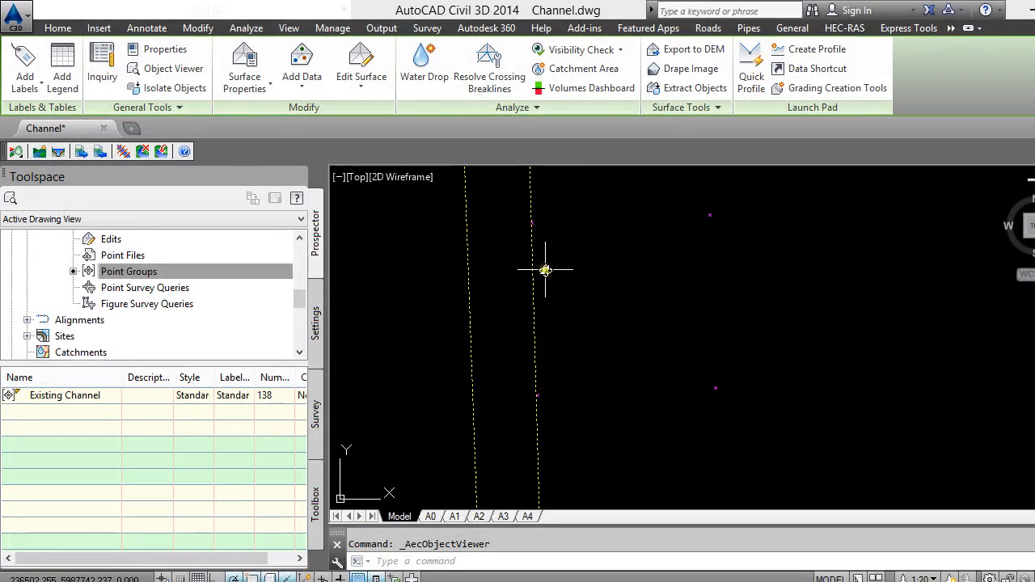
{"action": "key", "text": "Escape"}
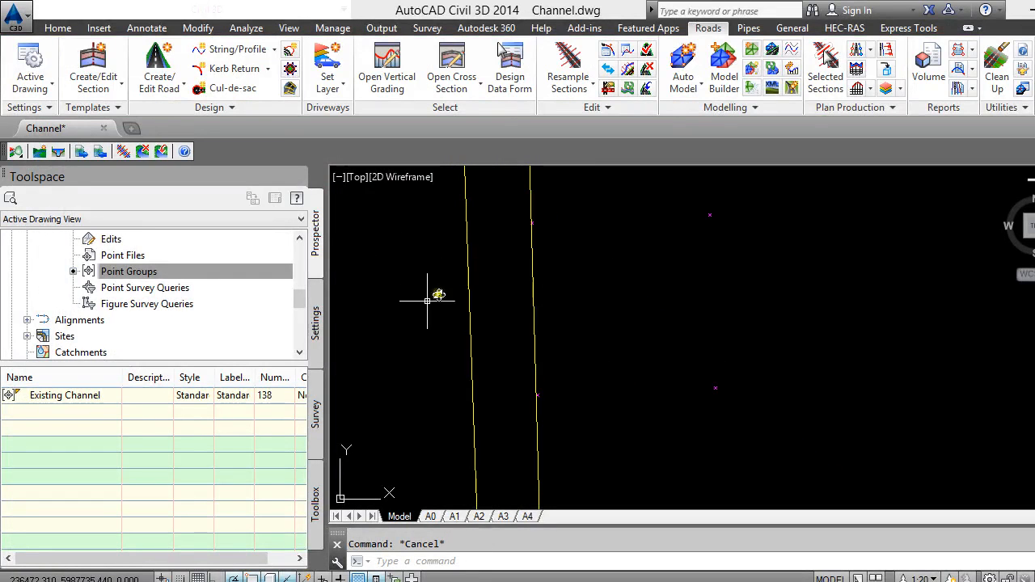
Find the layers beginning with f and make the Fences layer current.
{"action": "scroll", "coordinate": [453, 298], "scroll_direction": "down", "scroll_amount": 5}
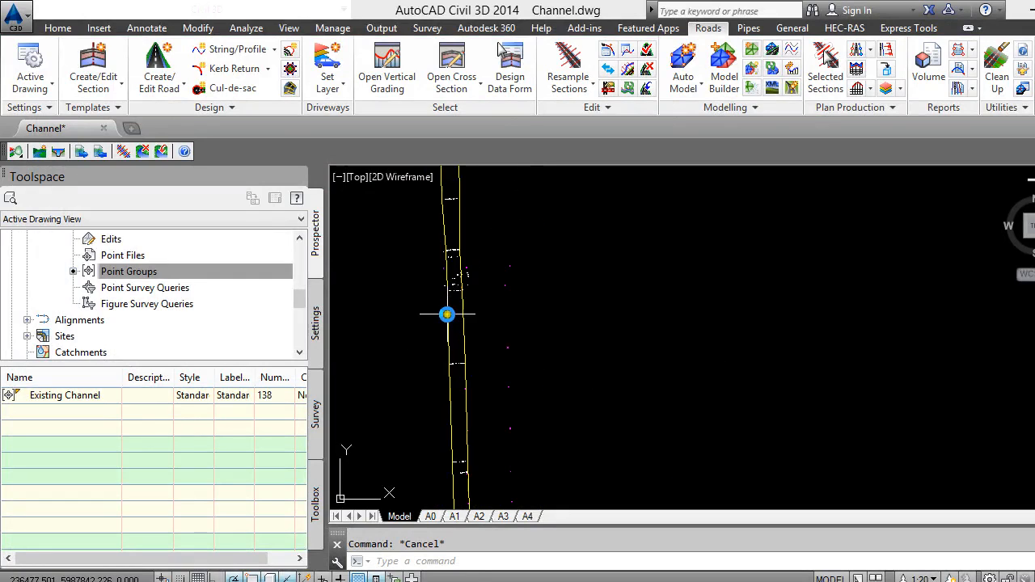
{"action": "scroll", "coordinate": [447, 315], "scroll_direction": "up", "scroll_amount": 8}
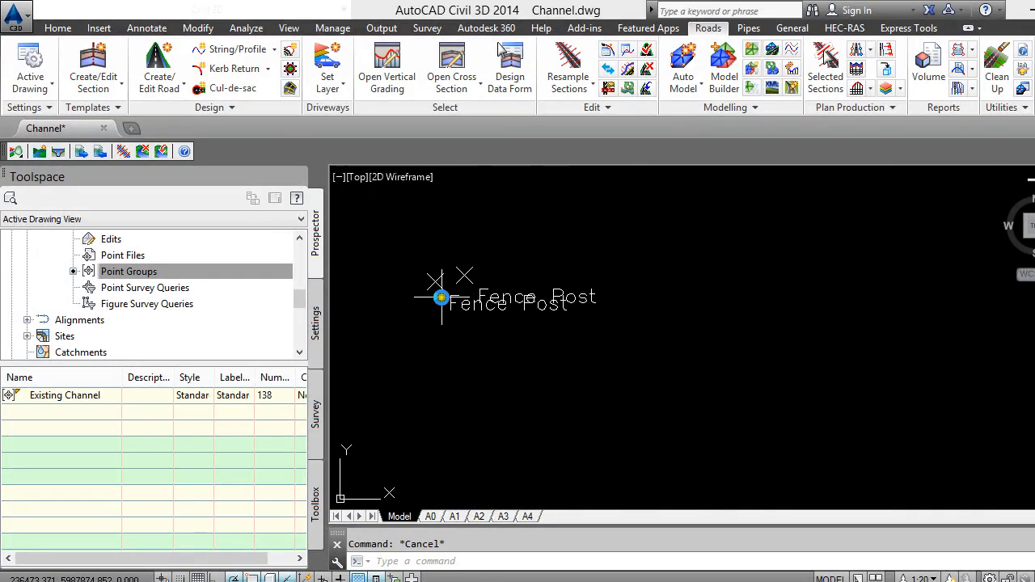
{"action": "scroll", "coordinate": [440, 298], "scroll_direction": "down", "scroll_amount": 6}
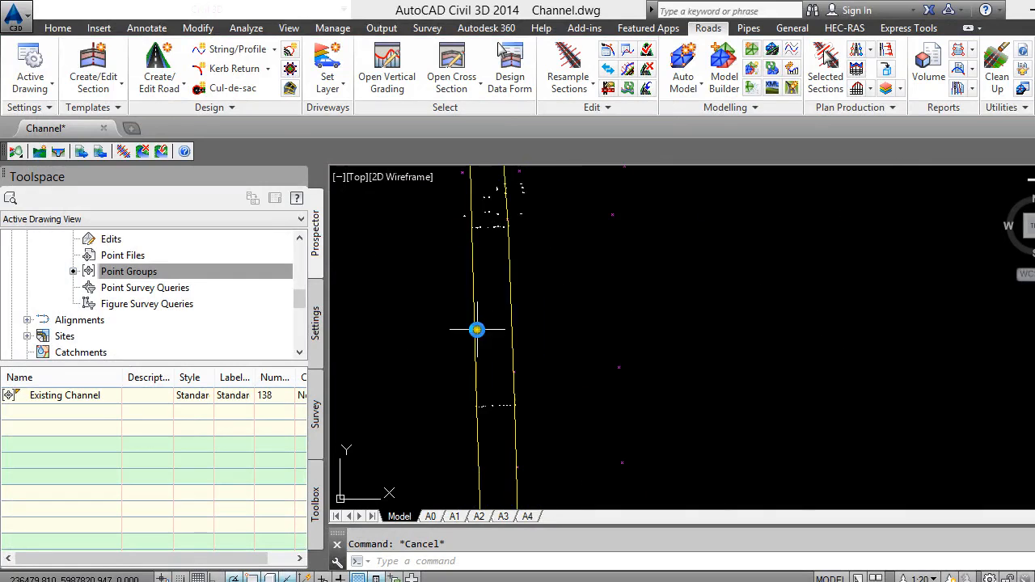
{"action": "scroll", "coordinate": [476, 355], "scroll_direction": "down", "scroll_amount": 2}
{"action": "scroll", "coordinate": [465, 234], "scroll_direction": "up", "scroll_amount": 4}
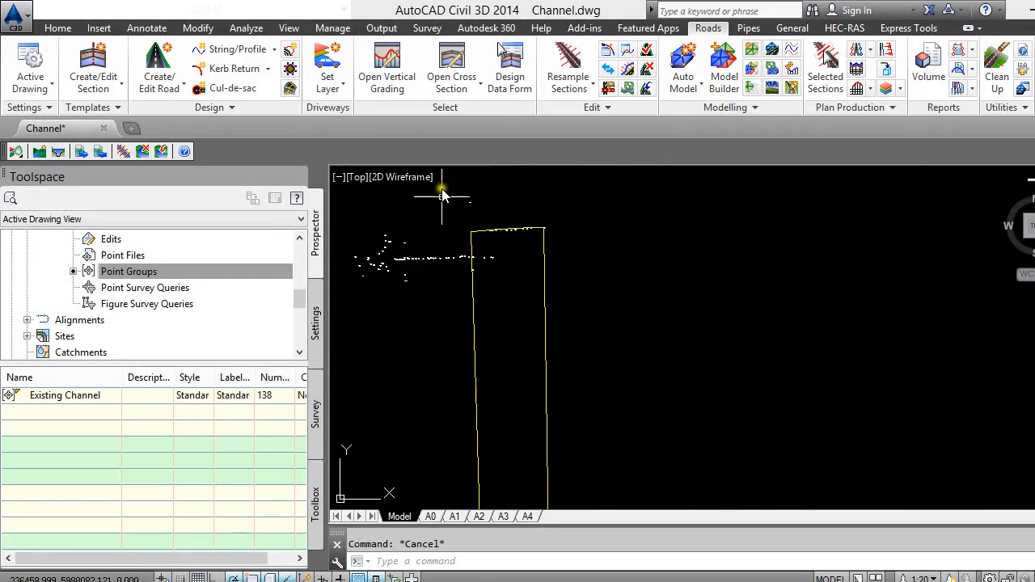
{"action": "left_click", "coordinate": [55, 28]}
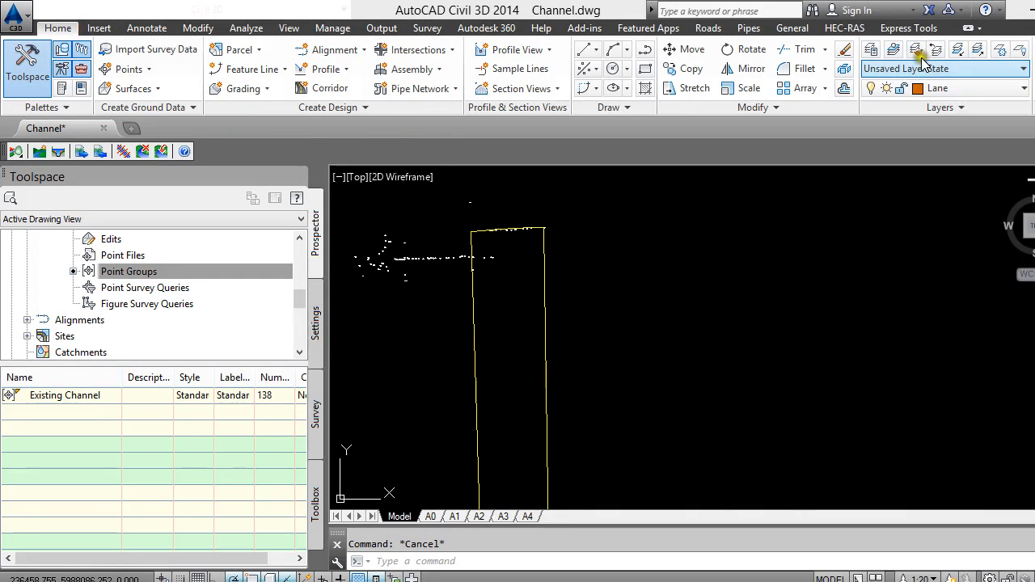
{"action": "left_click", "coordinate": [870, 49]}
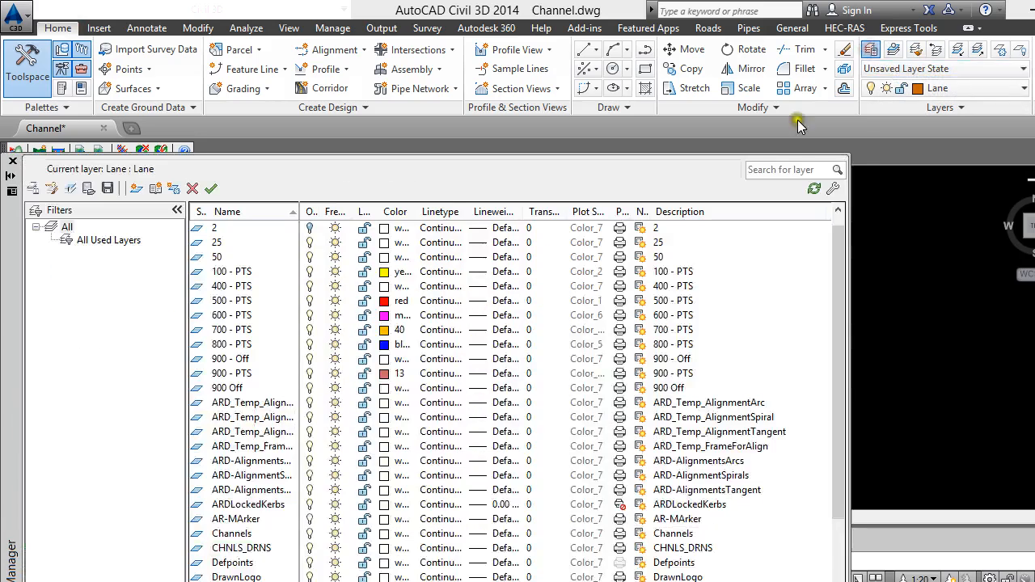
{"action": "left_click", "coordinate": [760, 169]}
{"action": "type", "text": "f*"}
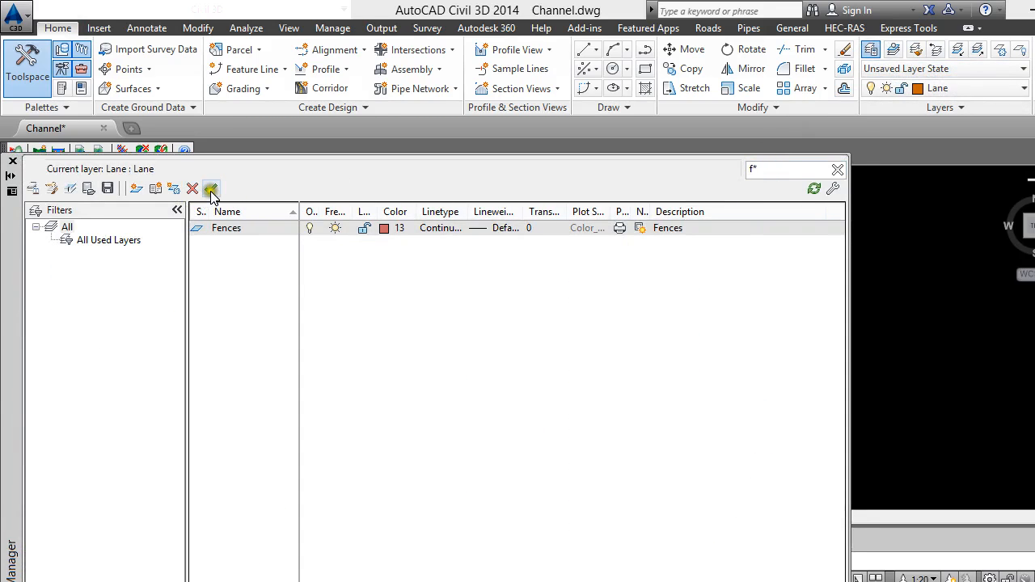
{"action": "left_click", "coordinate": [211, 188]}
{"action": "left_click", "coordinate": [13, 163]}
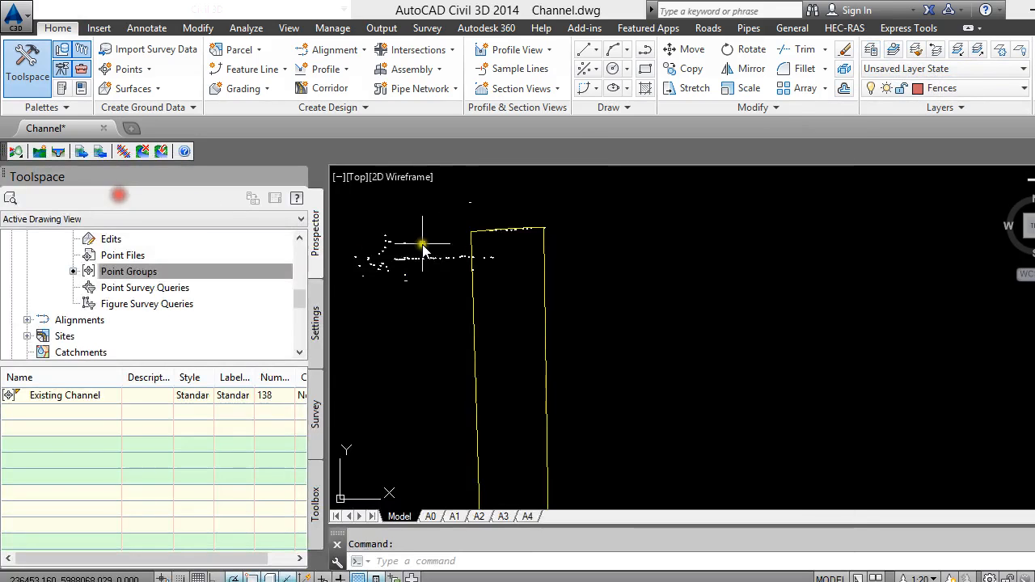
Start a line at the Fence Post point just west of the channel's southern end.
{"action": "left_click", "coordinate": [612, 53]}
{"action": "left_click", "coordinate": [627, 78]}
{"action": "scroll", "coordinate": [482, 241], "scroll_direction": "up", "scroll_amount": 2}
{"action": "scroll", "coordinate": [483, 242], "scroll_direction": "up", "scroll_amount": 3}
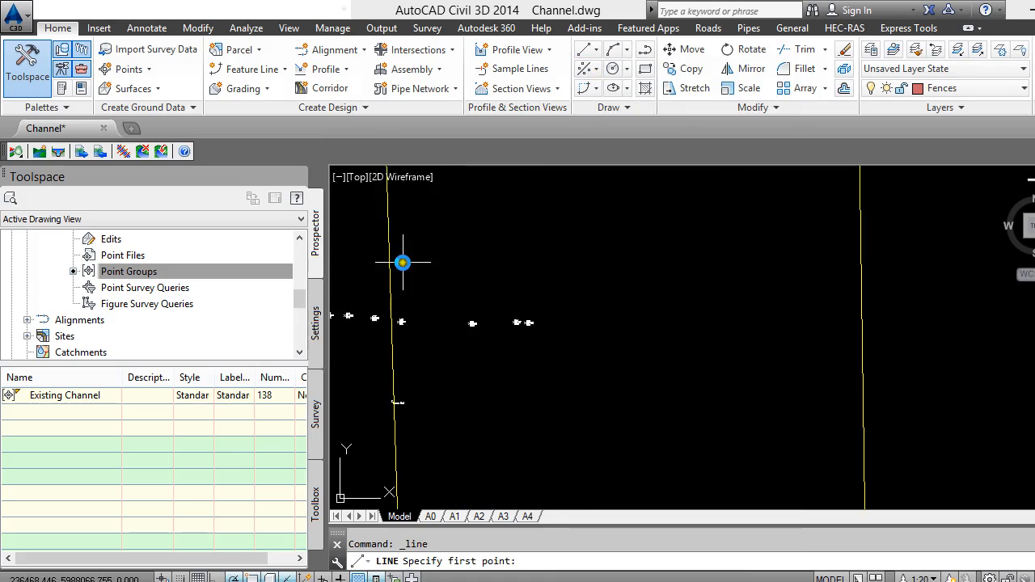
{"action": "scroll", "coordinate": [423, 385], "scroll_direction": "down", "scroll_amount": 2}
{"action": "scroll", "coordinate": [397, 231], "scroll_direction": "up", "scroll_amount": 2}
{"action": "scroll", "coordinate": [459, 220], "scroll_direction": "up", "scroll_amount": 2}
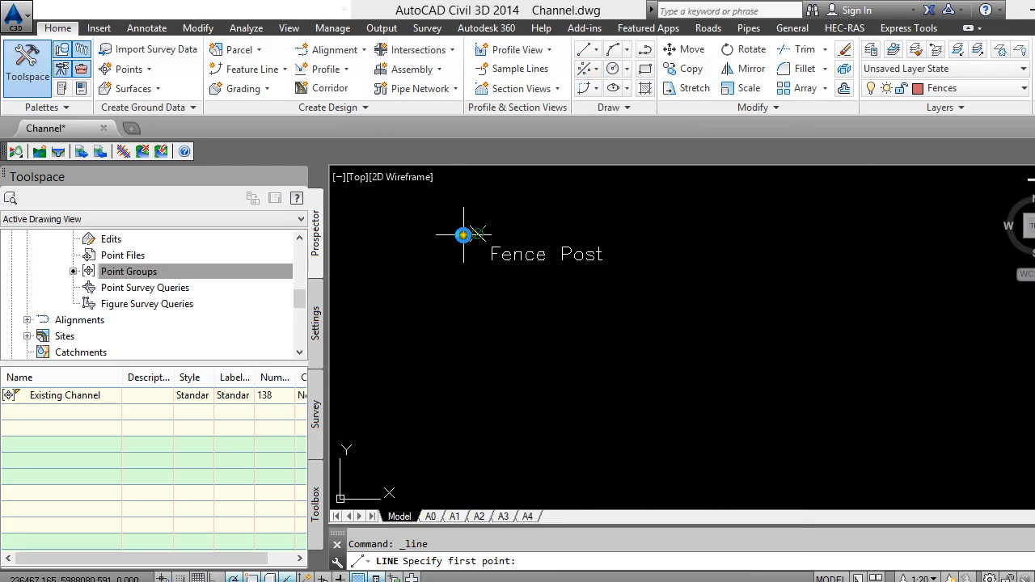
{"action": "scroll", "coordinate": [501, 227], "scroll_direction": "down", "scroll_amount": 2}
{"action": "scroll", "coordinate": [538, 400], "scroll_direction": "down", "scroll_amount": 3}
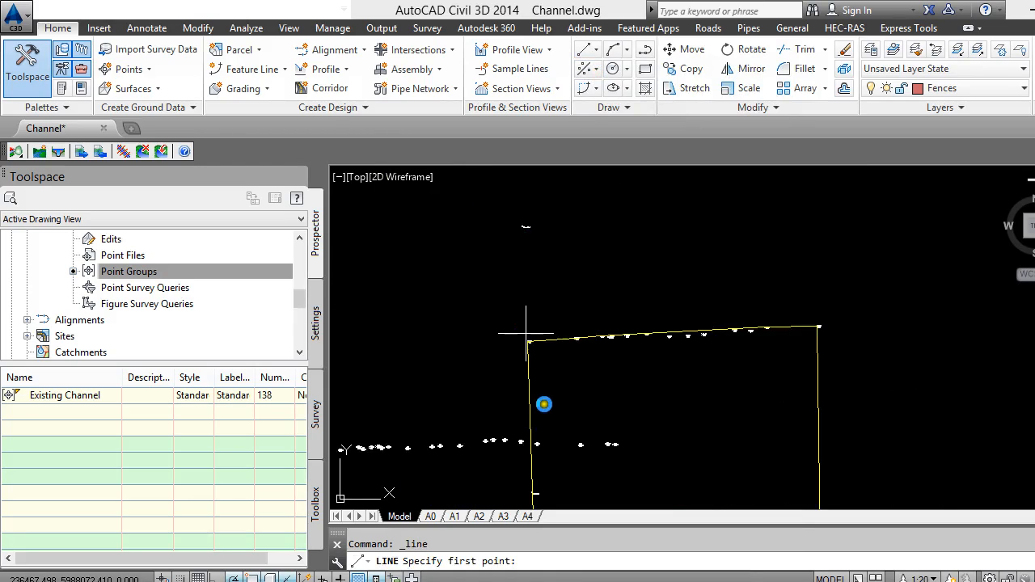
{"action": "scroll", "coordinate": [485, 356], "scroll_direction": "up", "scroll_amount": 2}
{"action": "scroll", "coordinate": [610, 296], "scroll_direction": "up", "scroll_amount": 2}
{"action": "scroll", "coordinate": [520, 194], "scroll_direction": "up", "scroll_amount": 2}
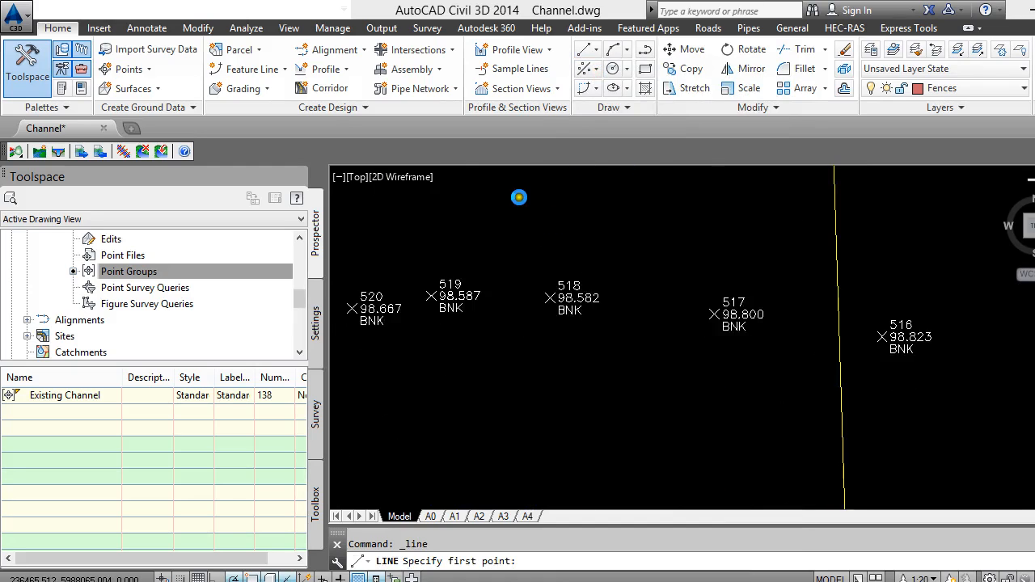
{"action": "scroll", "coordinate": [526, 167], "scroll_direction": "down", "scroll_amount": 3}
{"action": "scroll", "coordinate": [503, 224], "scroll_direction": "down", "scroll_amount": 4}
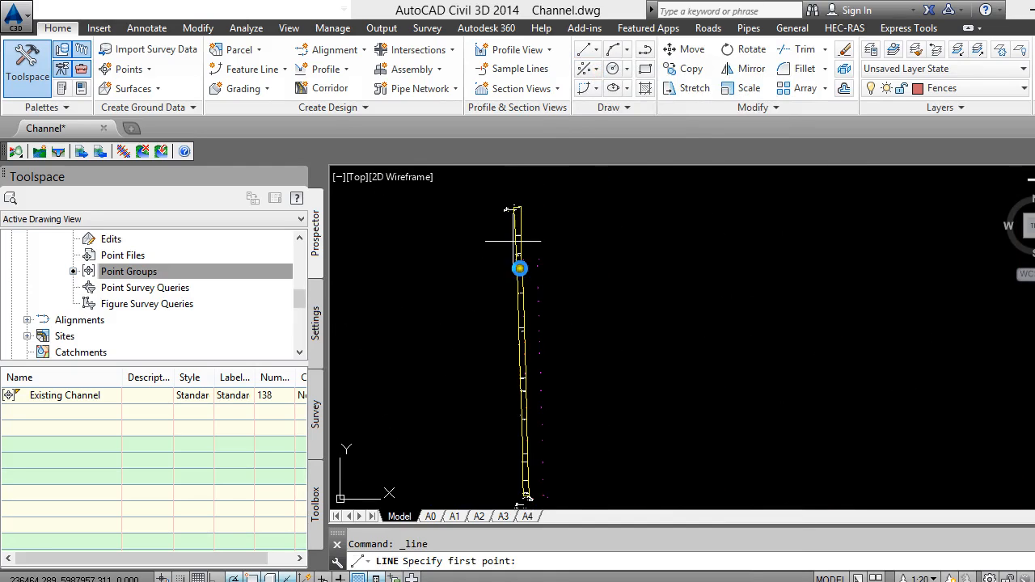
{"action": "scroll", "coordinate": [508, 453], "scroll_direction": "up", "scroll_amount": 3}
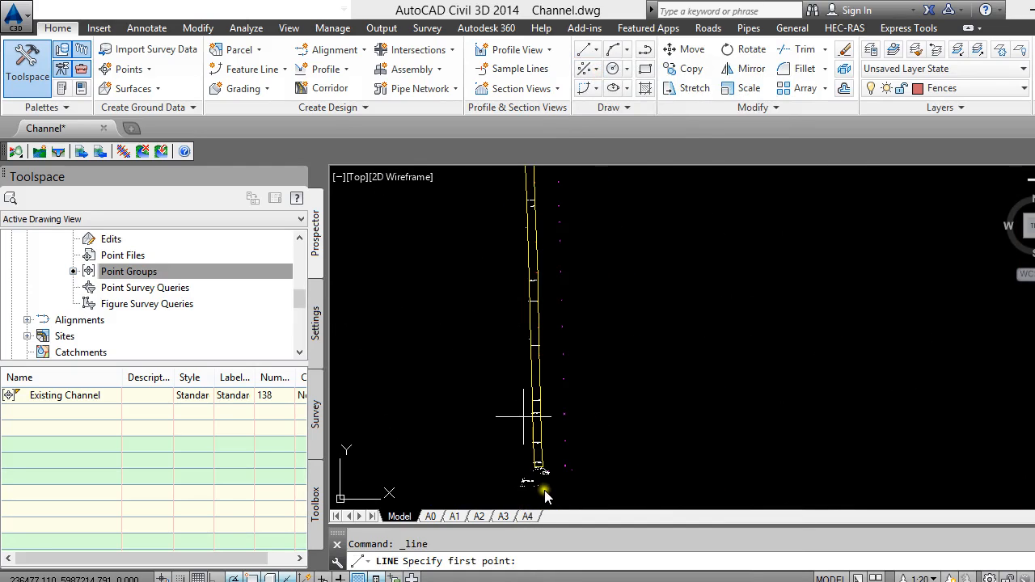
{"action": "scroll", "coordinate": [534, 453], "scroll_direction": "up", "scroll_amount": 4}
{"action": "scroll", "coordinate": [515, 465], "scroll_direction": "up", "scroll_amount": 4}
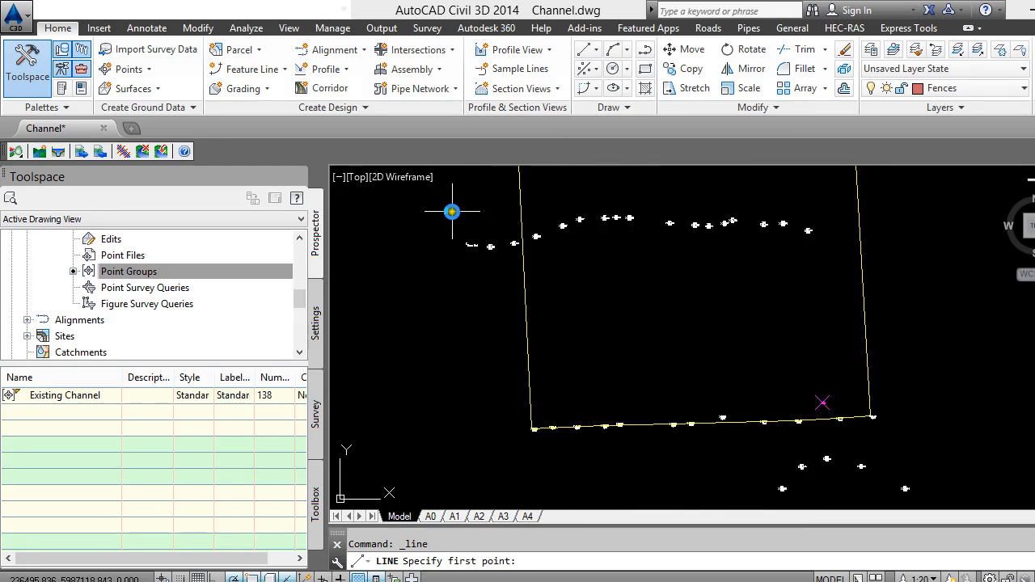
{"action": "scroll", "coordinate": [462, 225], "scroll_direction": "up", "scroll_amount": 5}
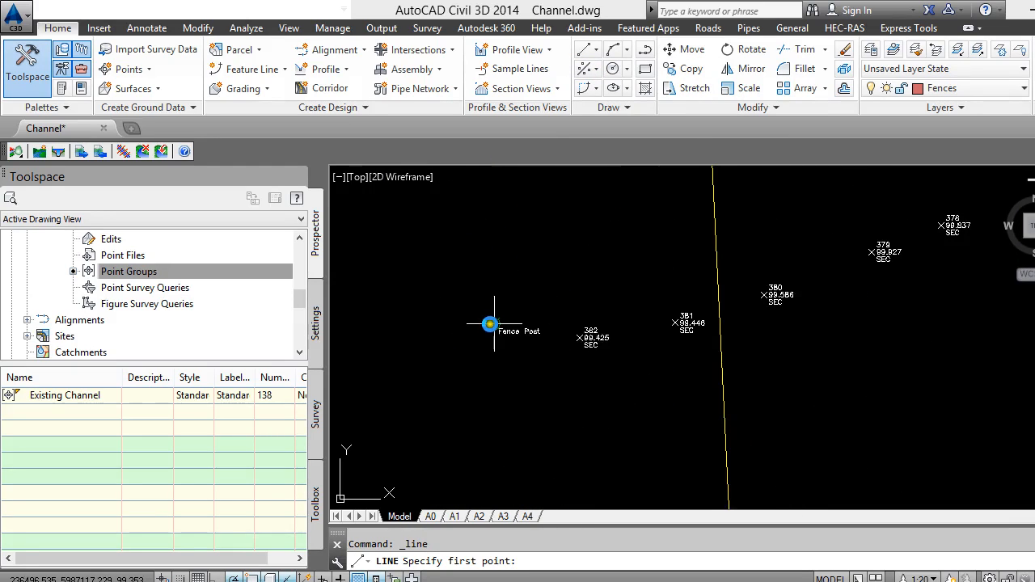
{"action": "left_click", "coordinate": [489, 324]}
Extend the fence line north to the Fence Post point just west of the channel's midsection.
{"action": "scroll", "coordinate": [461, 423], "scroll_direction": "down", "scroll_amount": 7}
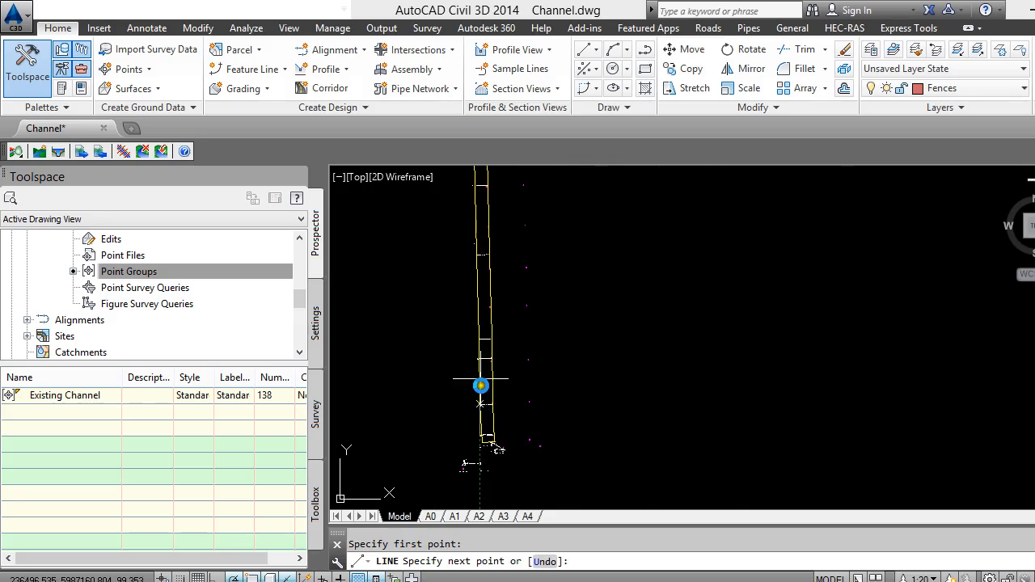
{"action": "scroll", "coordinate": [451, 277], "scroll_direction": "up", "scroll_amount": 4}
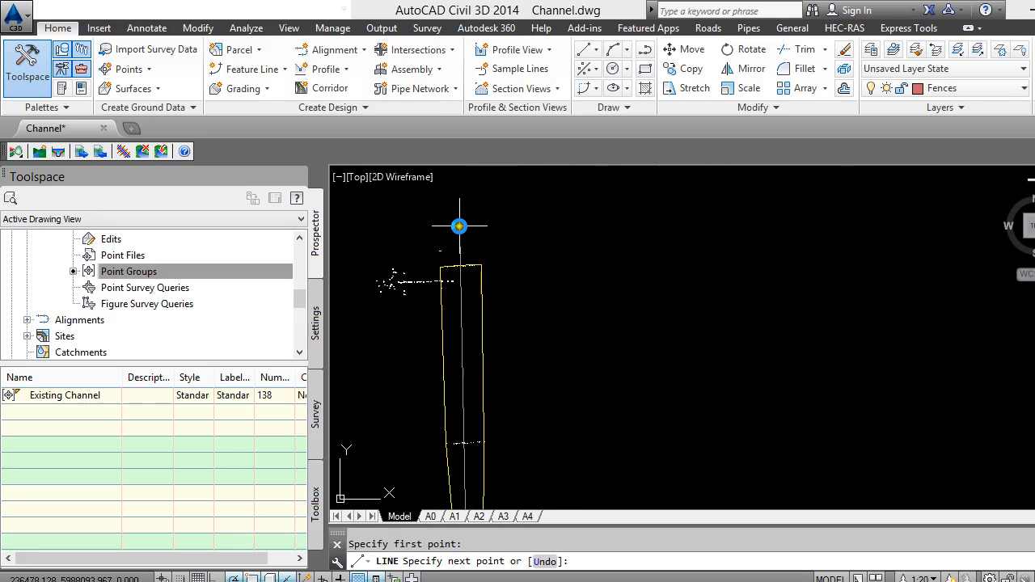
{"action": "scroll", "coordinate": [453, 235], "scroll_direction": "up", "scroll_amount": 2}
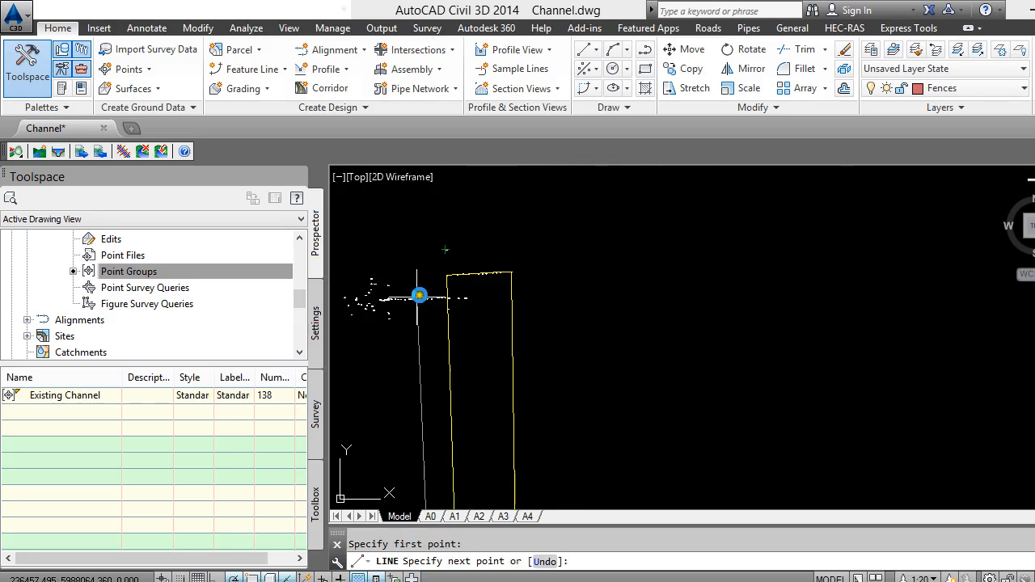
{"action": "scroll", "coordinate": [443, 247], "scroll_direction": "up", "scroll_amount": 8}
{"action": "scroll", "coordinate": [457, 242], "scroll_direction": "down", "scroll_amount": 6}
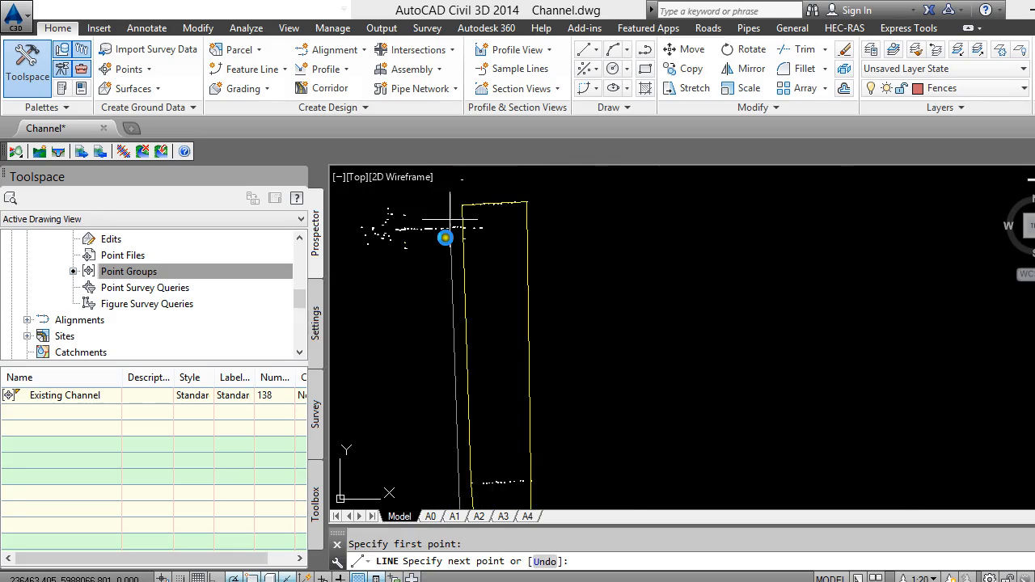
{"action": "scroll", "coordinate": [459, 445], "scroll_direction": "up", "scroll_amount": 5}
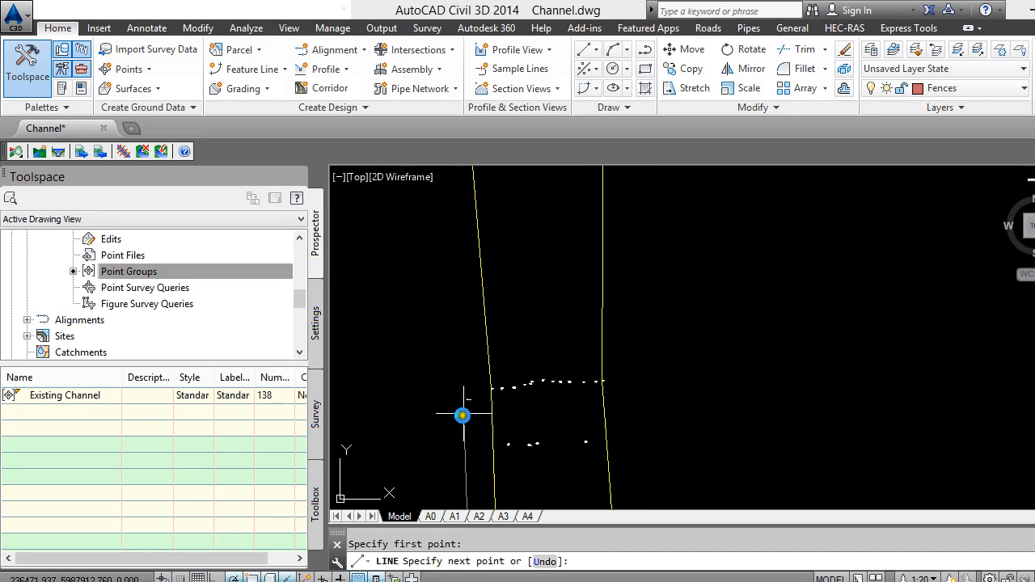
{"action": "scroll", "coordinate": [449, 392], "scroll_direction": "up", "scroll_amount": 3}
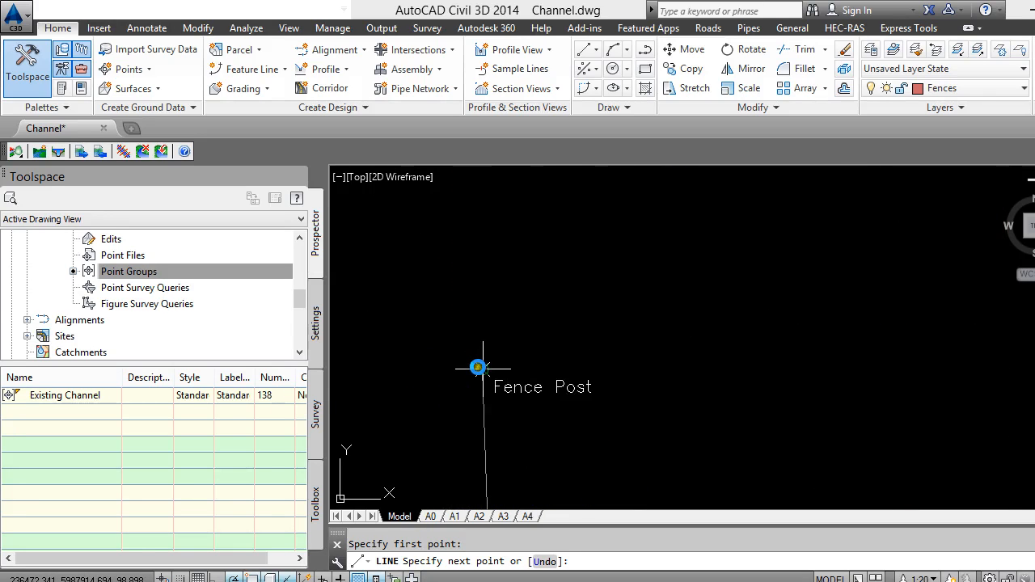
Continue the fence line to the Fence Post point beside the channel's western edge near its northern end.
{"action": "scroll", "coordinate": [359, 451], "scroll_direction": "down", "scroll_amount": 6}
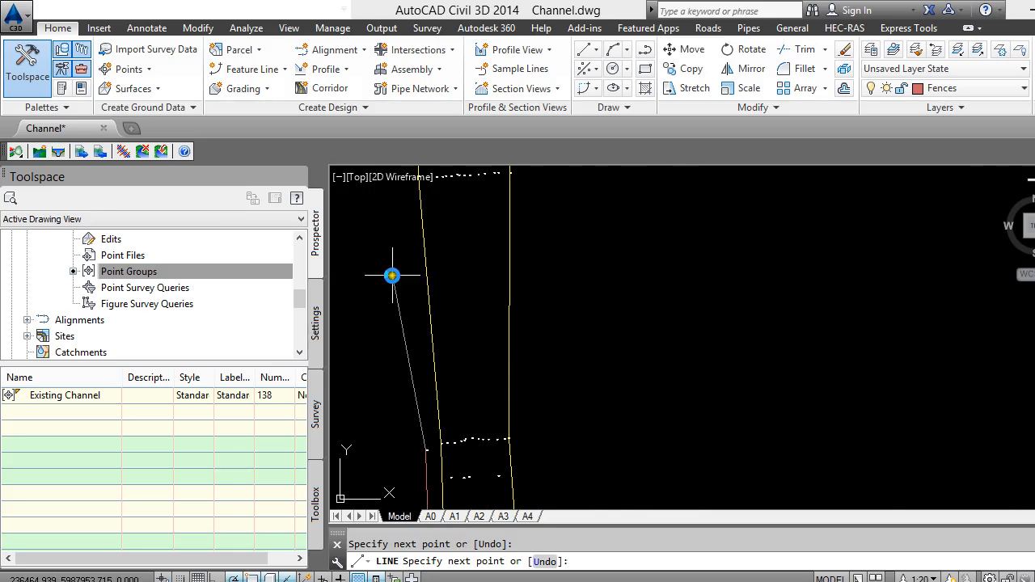
{"action": "scroll", "coordinate": [389, 194], "scroll_direction": "up", "scroll_amount": 7}
{"action": "scroll", "coordinate": [446, 449], "scroll_direction": "down", "scroll_amount": 6}
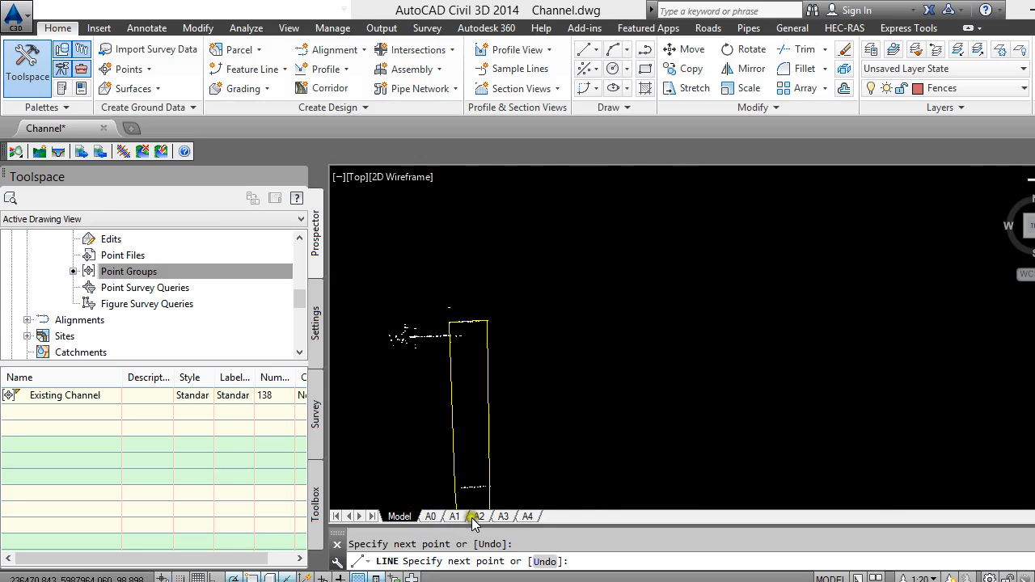
{"action": "scroll", "coordinate": [451, 415], "scroll_direction": "up", "scroll_amount": 6}
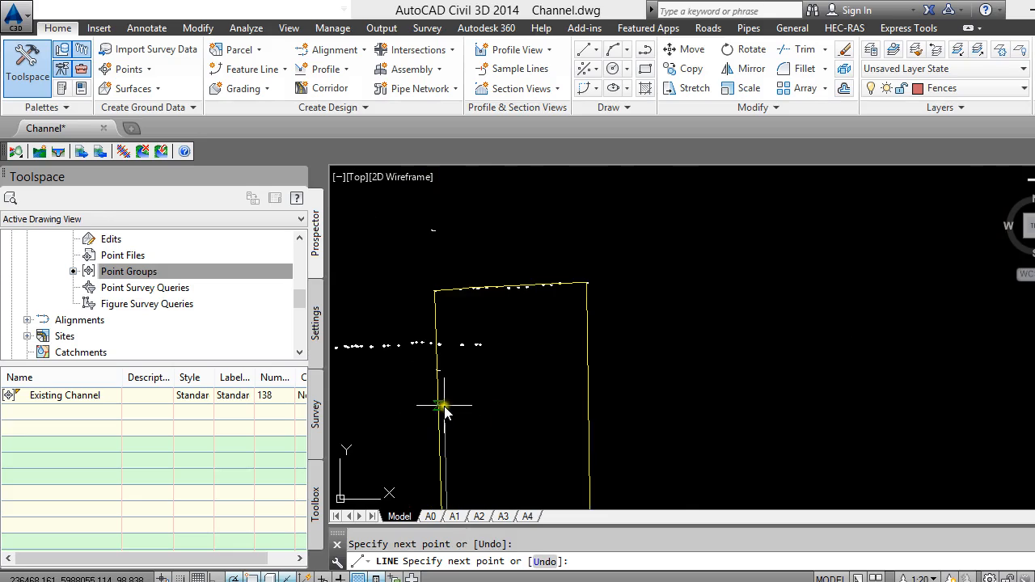
{"action": "scroll", "coordinate": [457, 436], "scroll_direction": "up", "scroll_amount": 3}
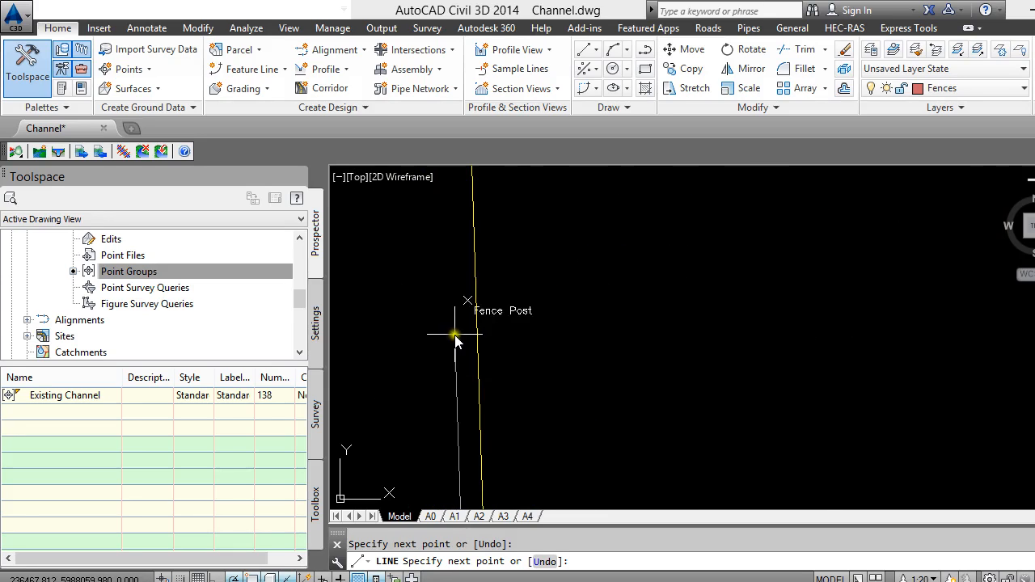
{"action": "left_click", "coordinate": [468, 303]}
Finish the fence line at the Fence Post point north of the channel's northern boundary.
{"action": "scroll", "coordinate": [428, 486], "scroll_direction": "down", "scroll_amount": 4}
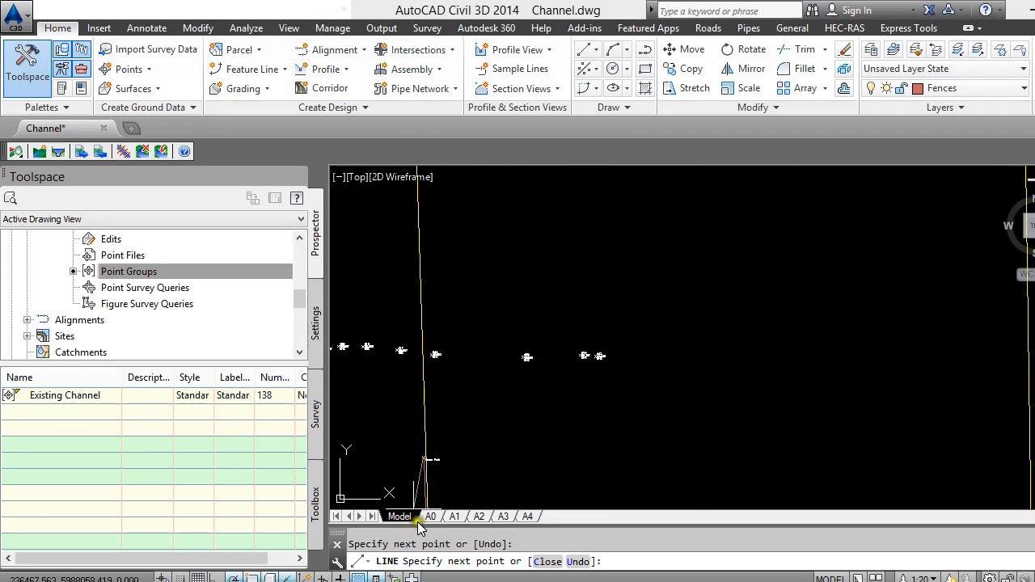
{"action": "scroll", "coordinate": [433, 490], "scroll_direction": "down", "scroll_amount": 2}
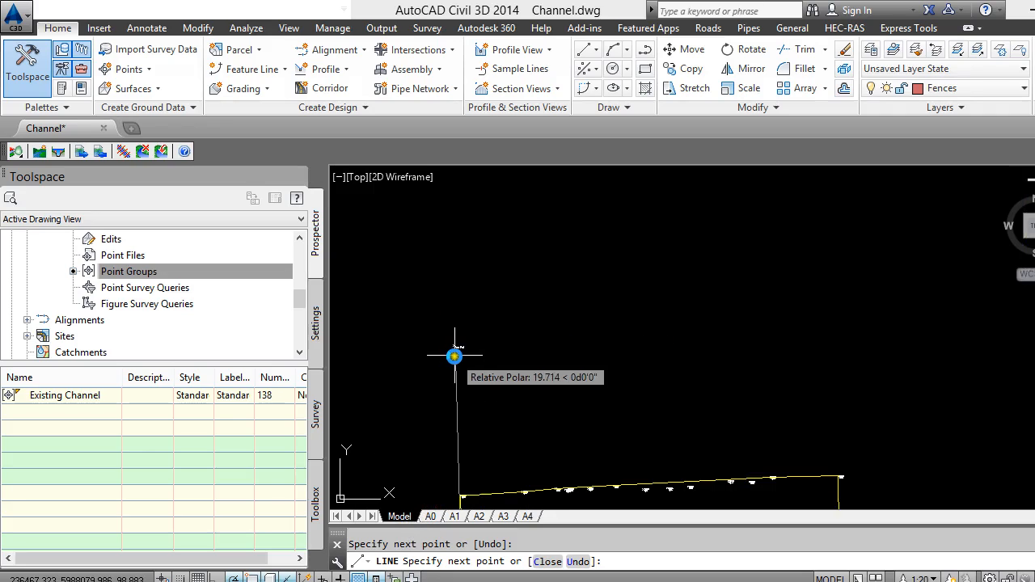
{"action": "scroll", "coordinate": [453, 349], "scroll_direction": "up", "scroll_amount": 2}
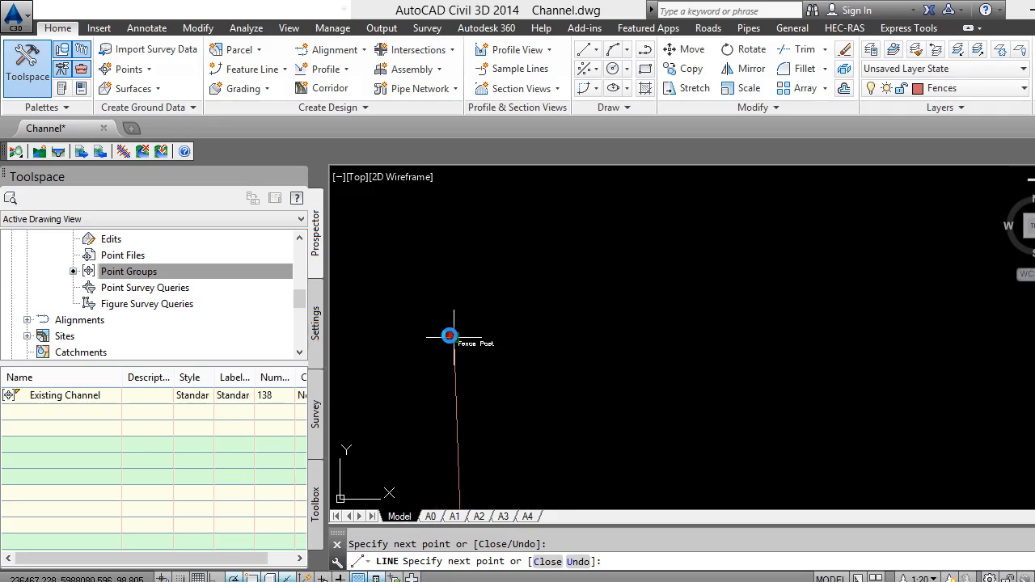
{"action": "key", "text": "Escape"}
Examine the fence line and surveyed cross sections along the channel from its northern to its southern end.
{"action": "scroll", "coordinate": [453, 259], "scroll_direction": "down", "scroll_amount": 4}
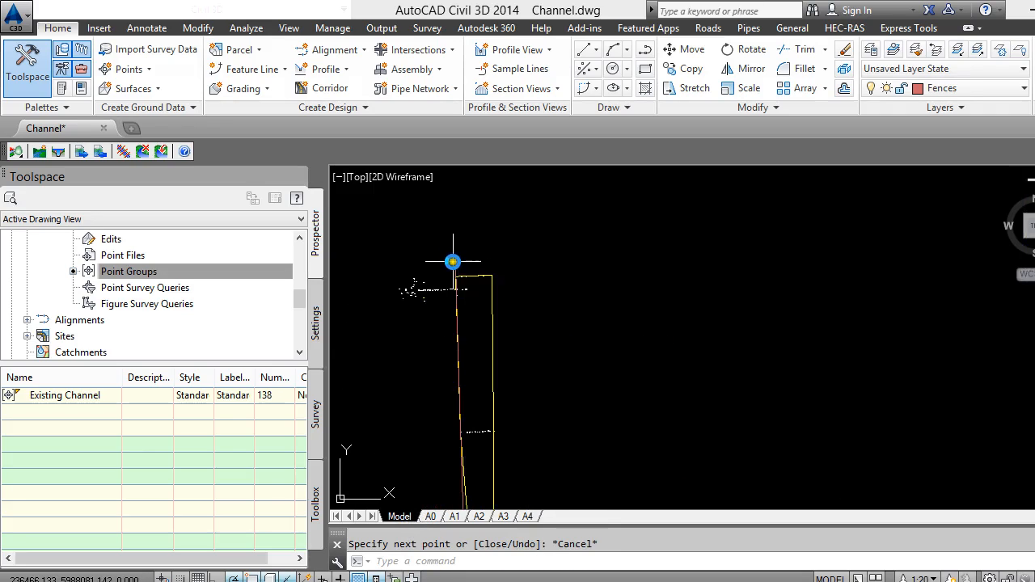
{"action": "scroll", "coordinate": [463, 414], "scroll_direction": "up", "scroll_amount": 3}
{"action": "scroll", "coordinate": [426, 268], "scroll_direction": "down", "scroll_amount": 3}
{"action": "scroll", "coordinate": [426, 458], "scroll_direction": "up", "scroll_amount": 3}
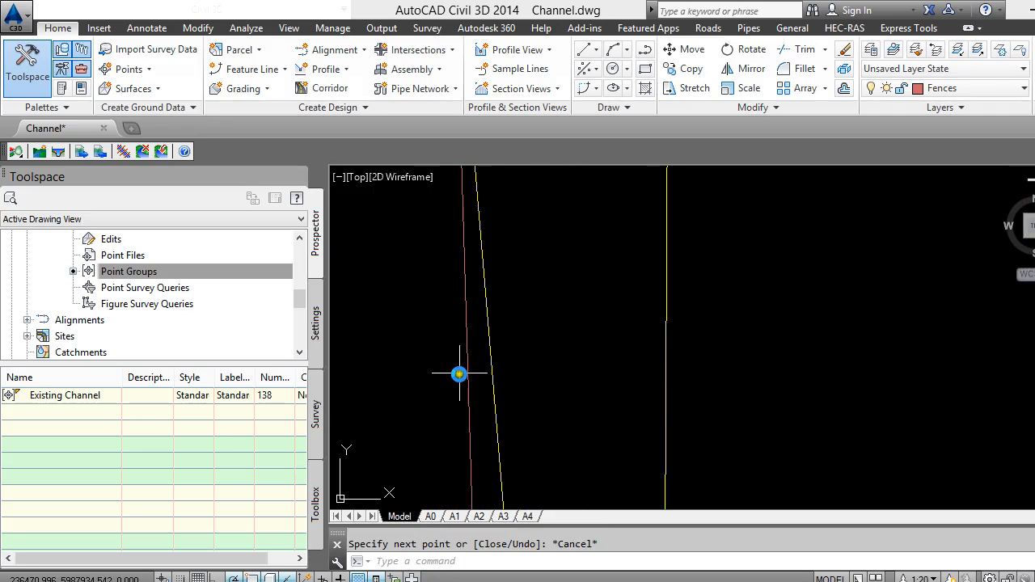
{"action": "scroll", "coordinate": [459, 372], "scroll_direction": "down", "scroll_amount": 2}
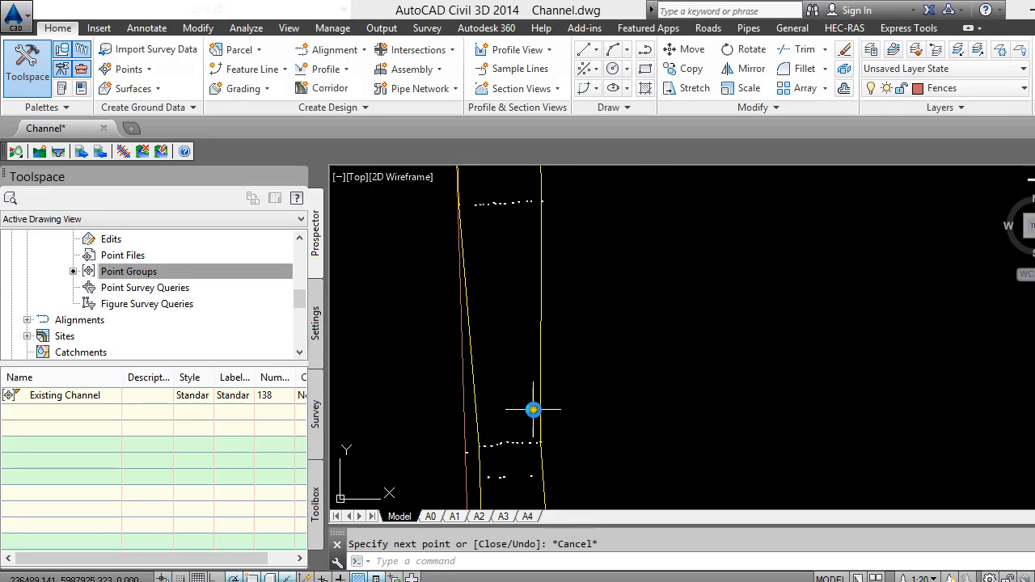
{"action": "scroll", "coordinate": [493, 365], "scroll_direction": "down", "scroll_amount": 3}
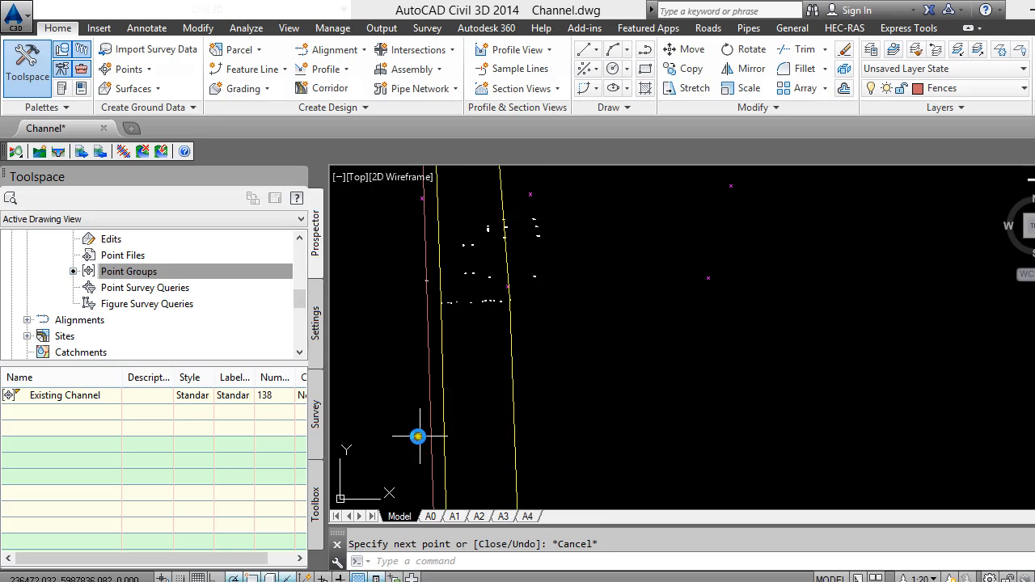
{"action": "scroll", "coordinate": [441, 430], "scroll_direction": "up", "scroll_amount": 4}
{"action": "scroll", "coordinate": [424, 348], "scroll_direction": "down", "scroll_amount": 8}
{"action": "scroll", "coordinate": [430, 449], "scroll_direction": "up", "scroll_amount": 7}
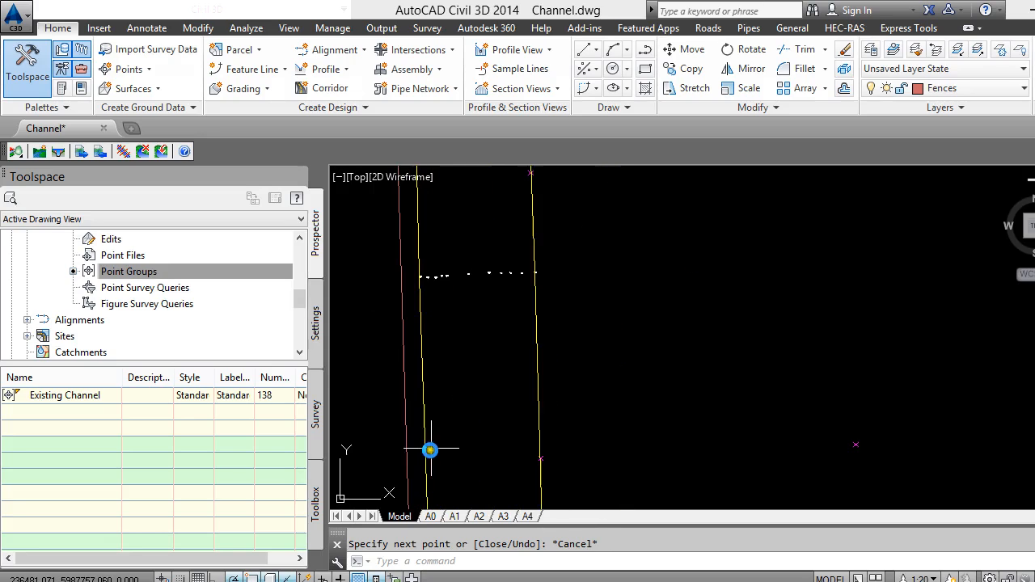
{"action": "scroll", "coordinate": [464, 245], "scroll_direction": "up", "scroll_amount": 5}
{"action": "scroll", "coordinate": [460, 227], "scroll_direction": "down", "scroll_amount": 8}
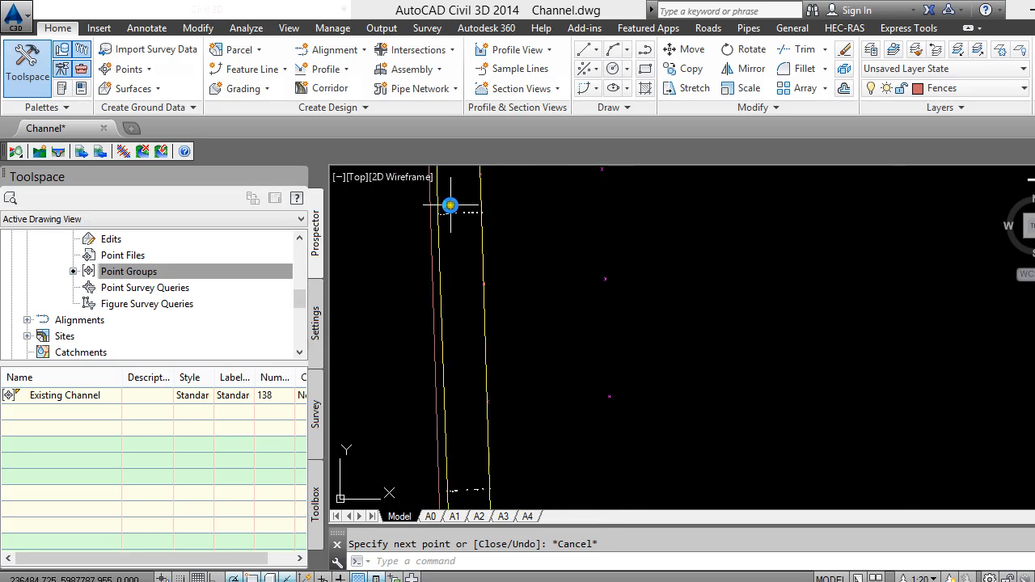
{"action": "scroll", "coordinate": [444, 226], "scroll_direction": "down", "scroll_amount": 8}
{"action": "scroll", "coordinate": [468, 402], "scroll_direction": "up", "scroll_amount": 8}
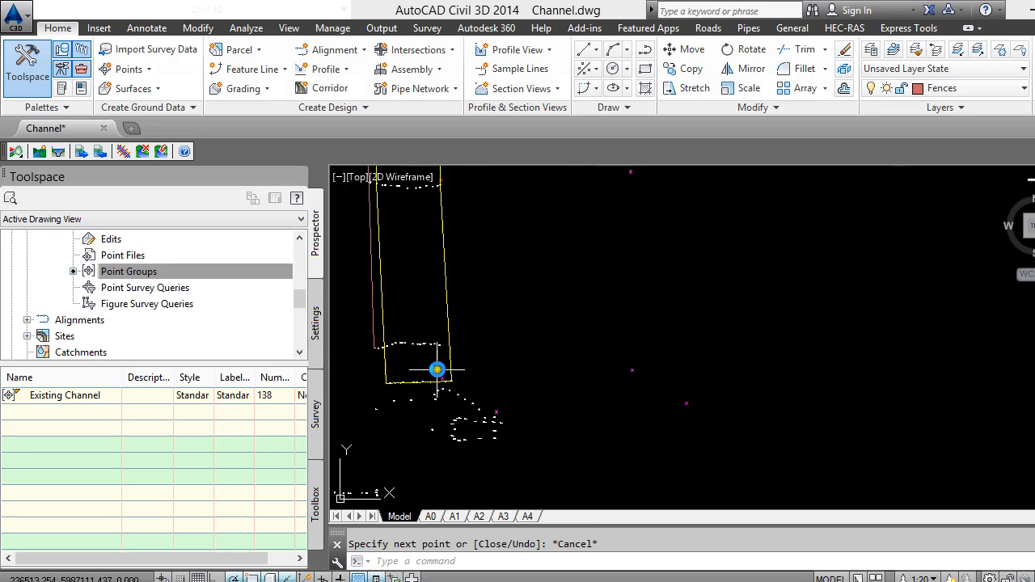
Inspect the Spot level points along the channel's southern boundary to locate the channel centre.
{"action": "scroll", "coordinate": [434, 369], "scroll_direction": "up", "scroll_amount": 5}
{"action": "scroll", "coordinate": [410, 398], "scroll_direction": "down", "scroll_amount": 3}
{"action": "scroll", "coordinate": [405, 402], "scroll_direction": "up", "scroll_amount": 8}
{"action": "scroll", "coordinate": [441, 428], "scroll_direction": "down", "scroll_amount": 2}
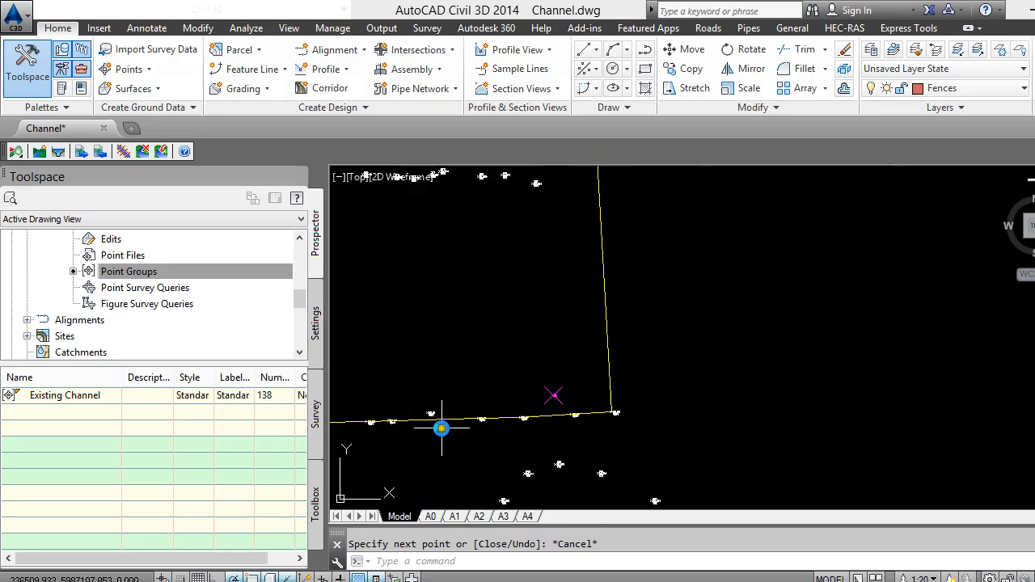
{"action": "scroll", "coordinate": [458, 439], "scroll_direction": "down", "scroll_amount": 2}
{"action": "scroll", "coordinate": [503, 386], "scroll_direction": "down", "scroll_amount": 4}
{"action": "scroll", "coordinate": [456, 387], "scroll_direction": "up", "scroll_amount": 4}
{"action": "scroll", "coordinate": [476, 411], "scroll_direction": "down", "scroll_amount": 4}
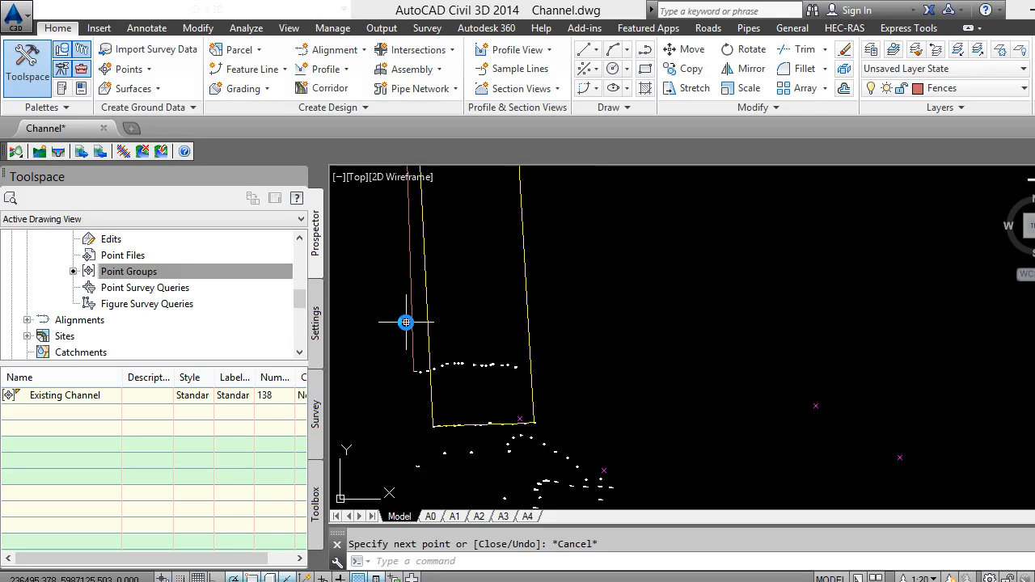
{"action": "scroll", "coordinate": [486, 422], "scroll_direction": "up", "scroll_amount": 6}
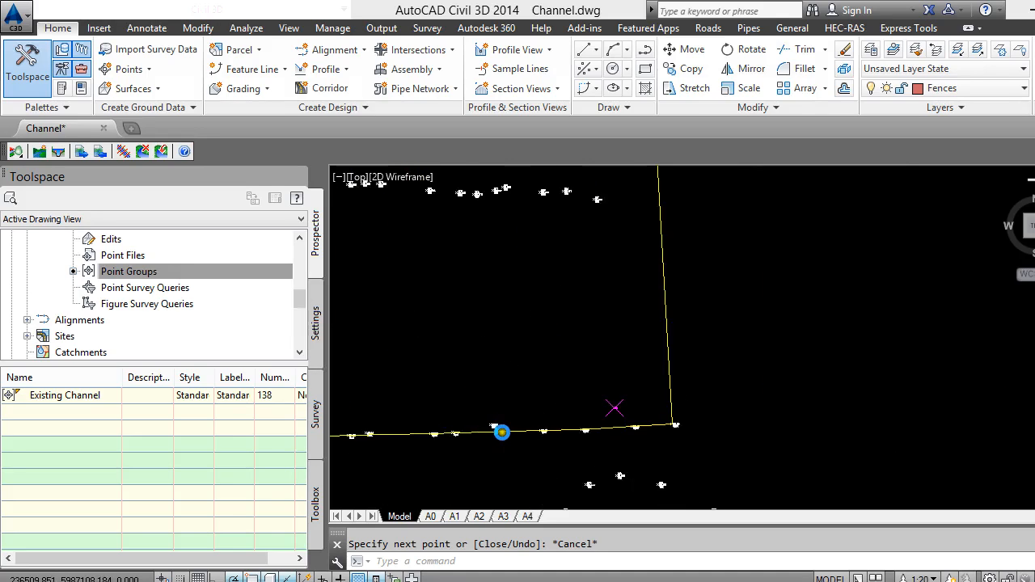
{"action": "scroll", "coordinate": [482, 426], "scroll_direction": "down", "scroll_amount": 2}
{"action": "scroll", "coordinate": [473, 434], "scroll_direction": "up", "scroll_amount": 5}
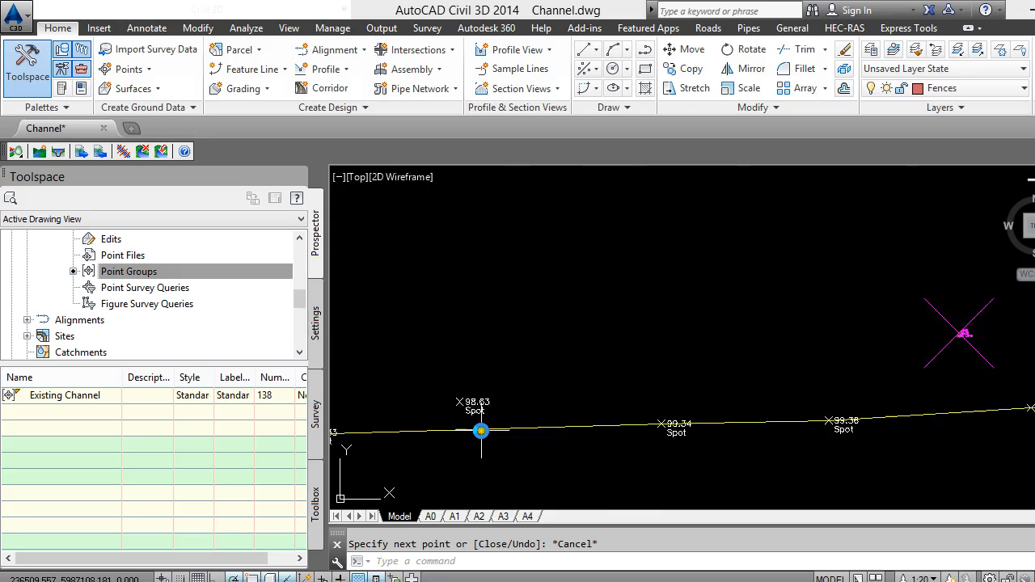
{"action": "scroll", "coordinate": [492, 462], "scroll_direction": "down", "scroll_amount": 3}
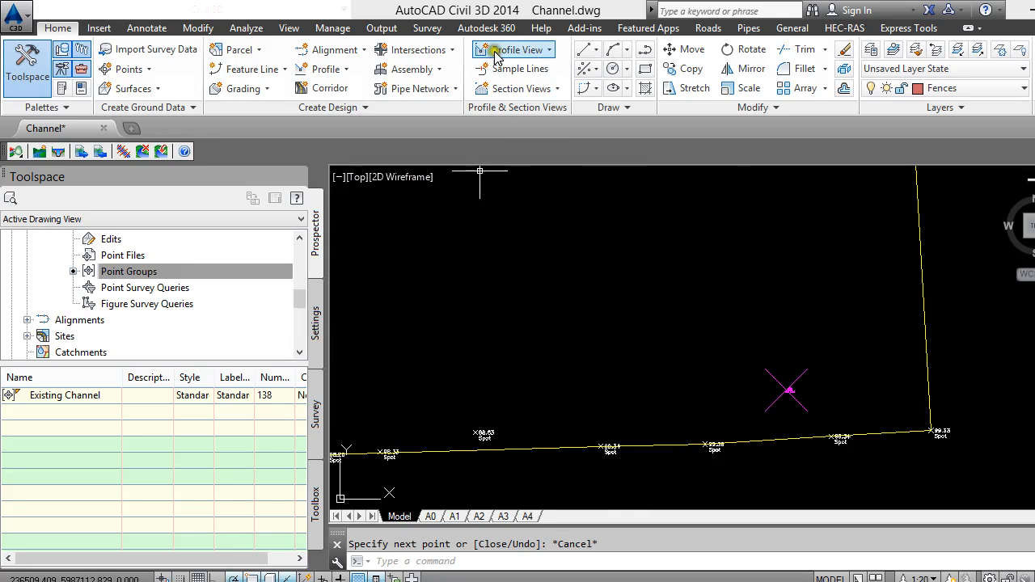
List all used layers in the layer manager and make layer 0 current.
{"action": "left_click", "coordinate": [872, 51]}
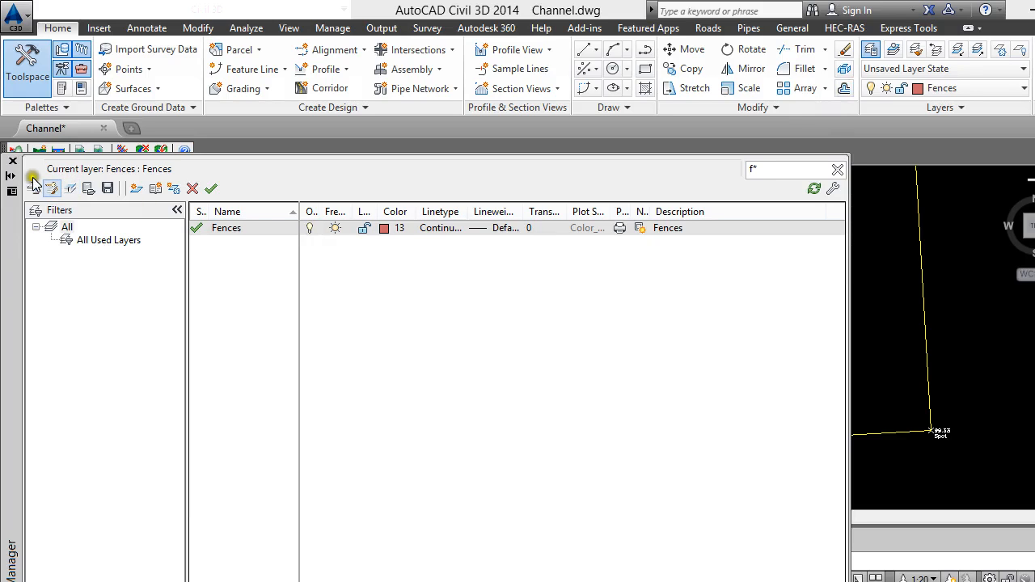
{"action": "left_click", "coordinate": [82, 230]}
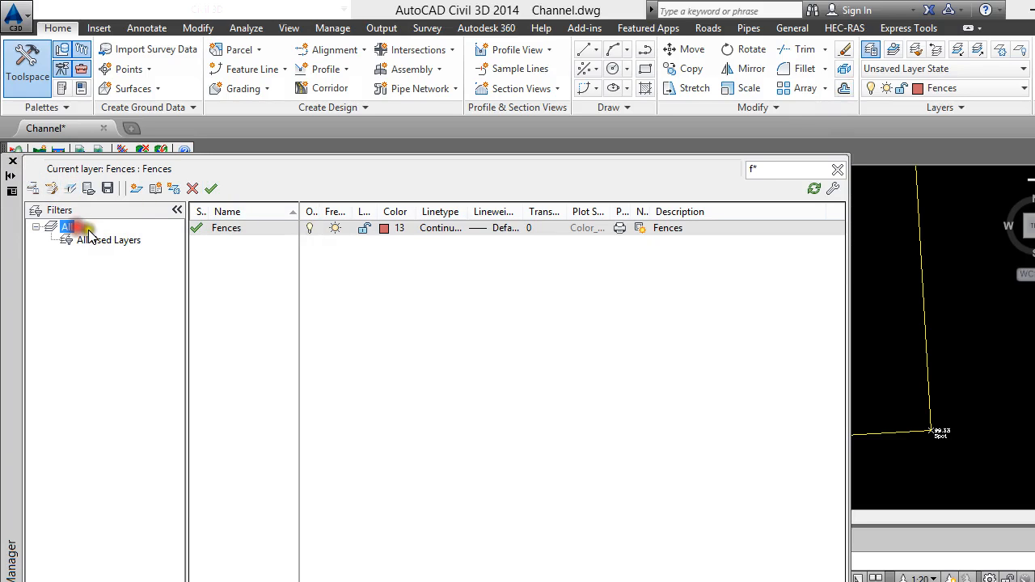
{"action": "left_click", "coordinate": [84, 240]}
{"action": "left_click", "coordinate": [210, 228]}
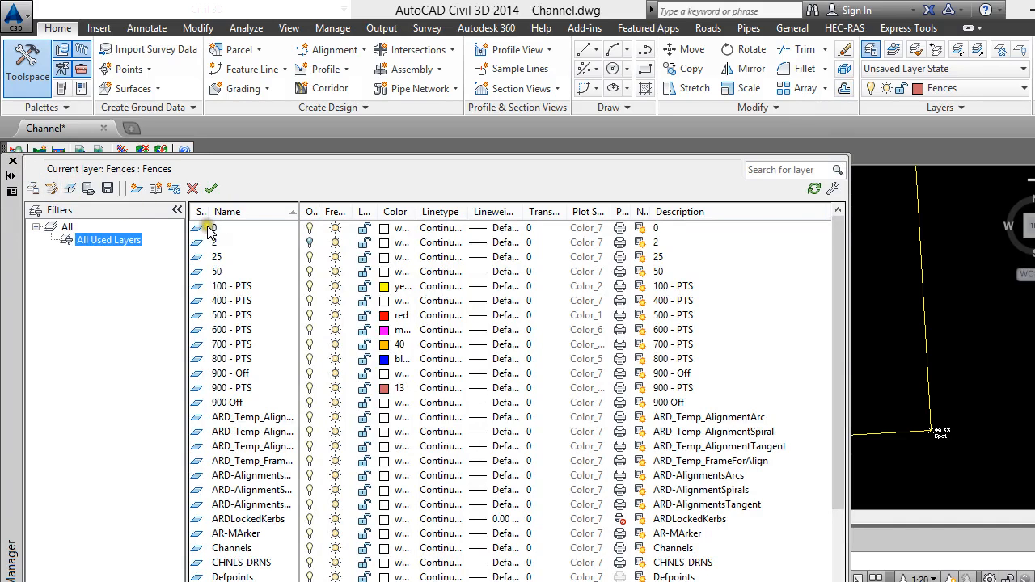
{"action": "left_click", "coordinate": [212, 189]}
{"action": "left_click", "coordinate": [12, 160]}
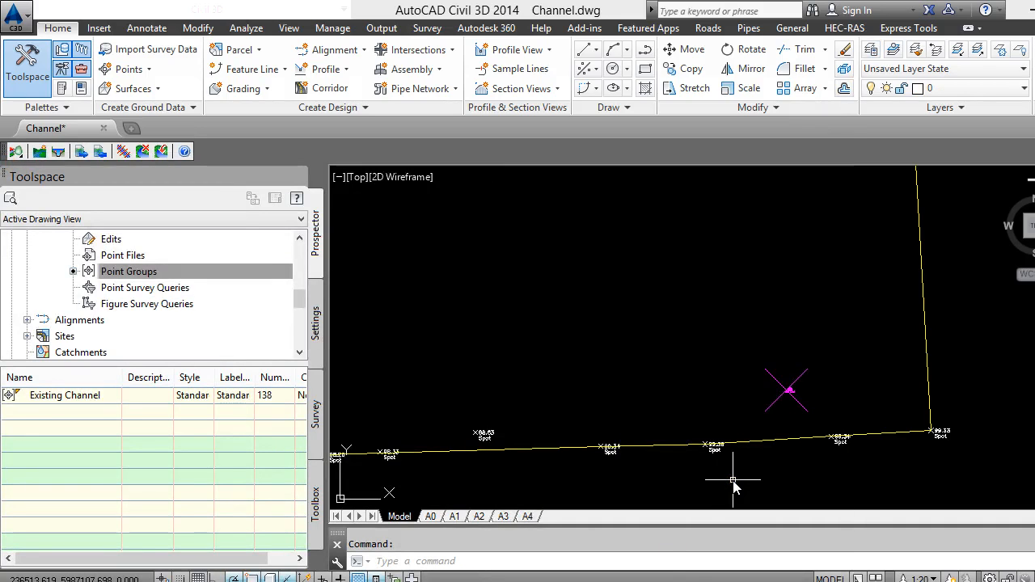
Start a polyline at the 98.63 Spot point just north of the channel's southern boundary.
{"action": "type", "text": "pline"}
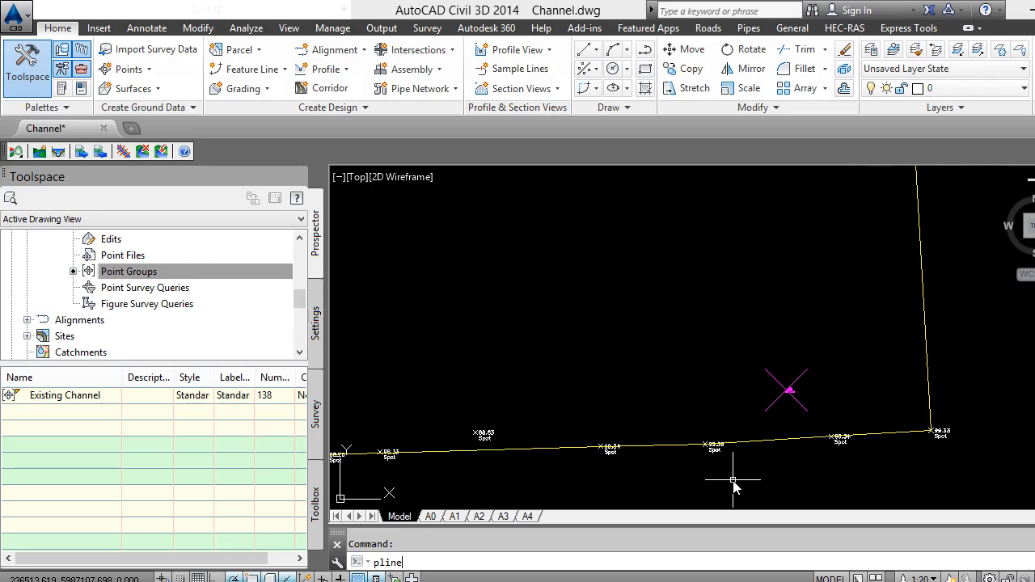
{"action": "key", "text": "Return"}
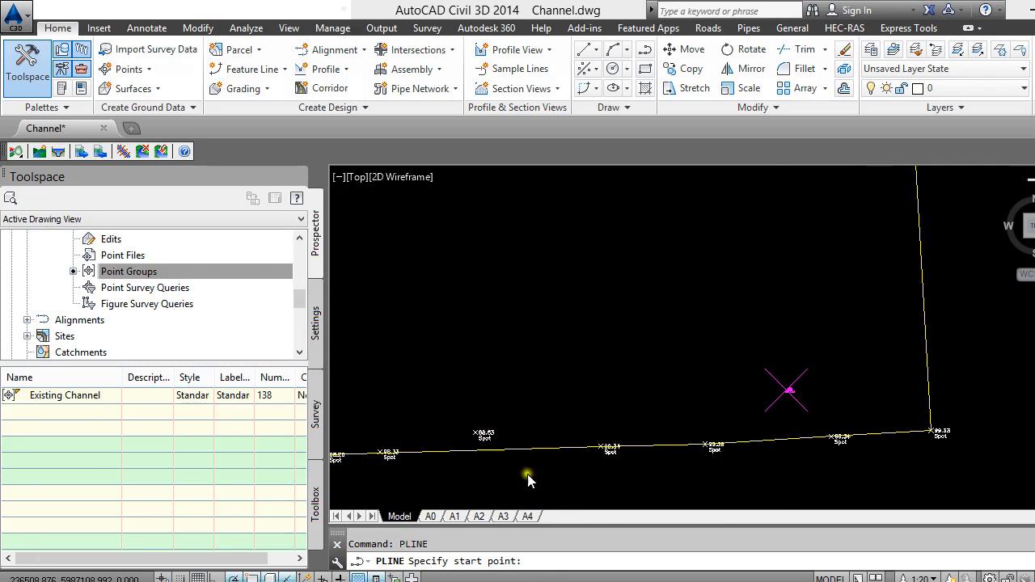
{"action": "scroll", "coordinate": [529, 476], "scroll_direction": "down", "scroll_amount": 4}
{"action": "scroll", "coordinate": [637, 457], "scroll_direction": "down", "scroll_amount": 4}
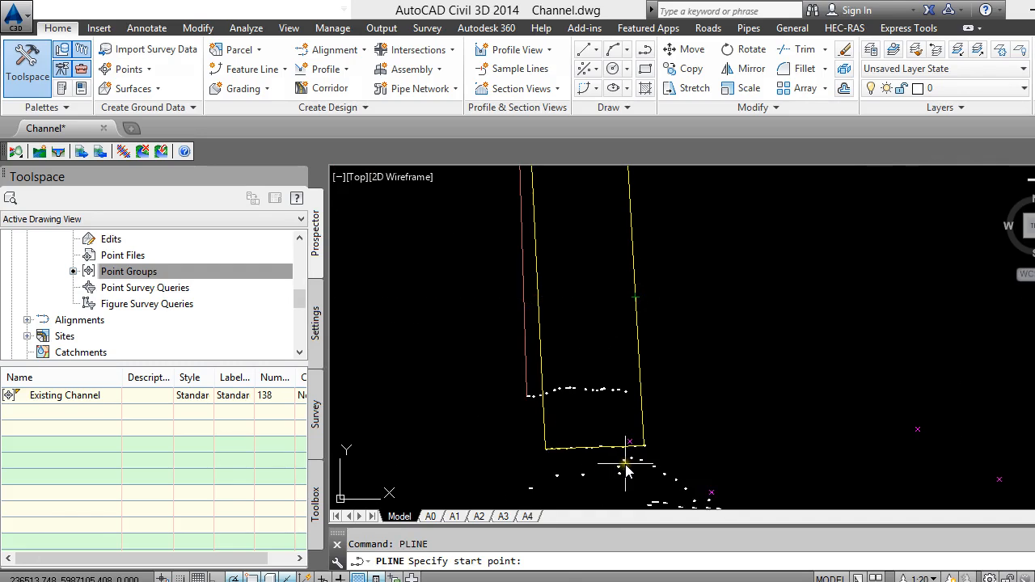
{"action": "scroll", "coordinate": [624, 462], "scroll_direction": "up", "scroll_amount": 2}
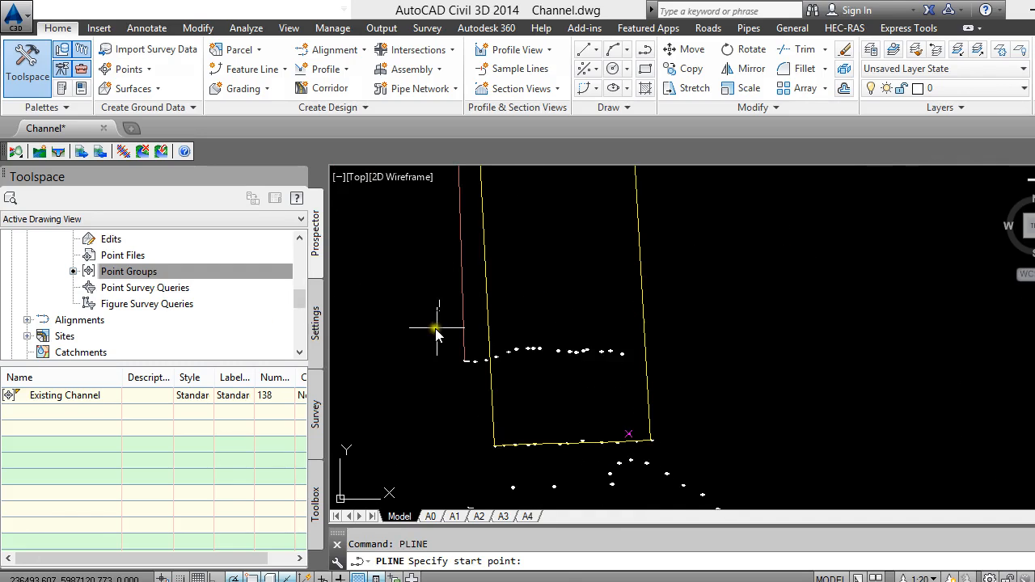
{"action": "scroll", "coordinate": [589, 459], "scroll_direction": "up", "scroll_amount": 2}
{"action": "scroll", "coordinate": [612, 473], "scroll_direction": "up", "scroll_amount": 2}
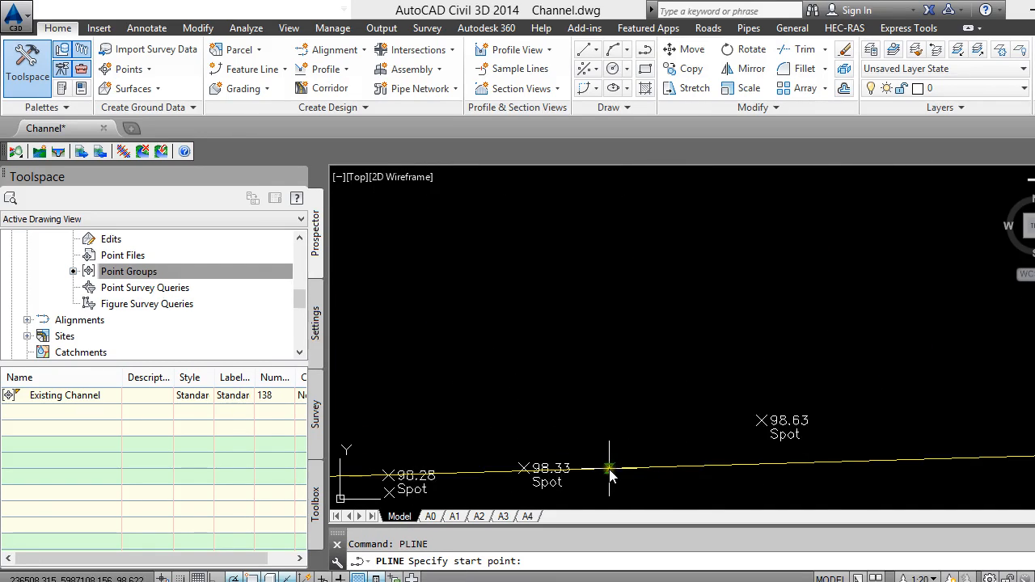
{"action": "scroll", "coordinate": [638, 462], "scroll_direction": "down", "scroll_amount": 3}
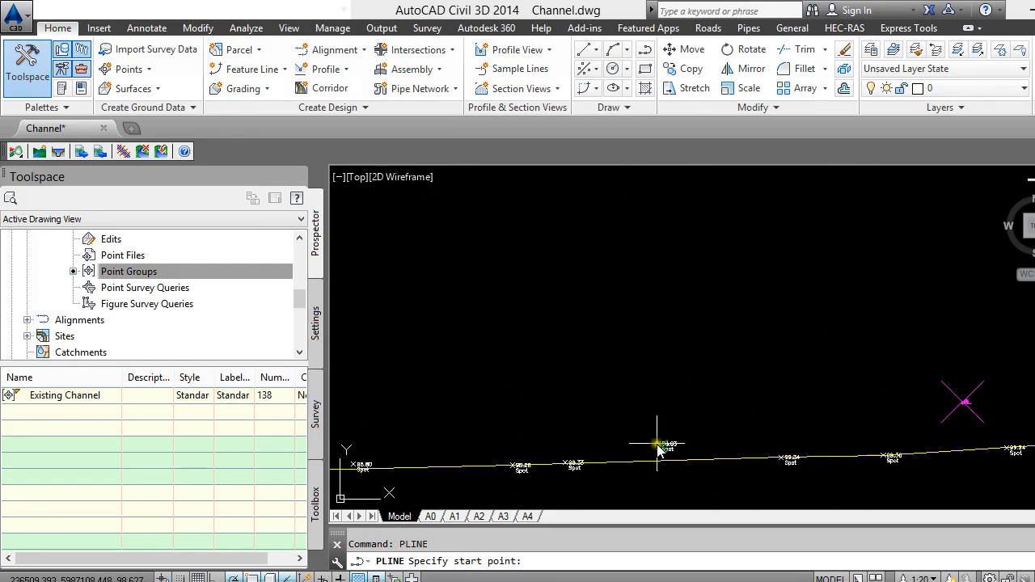
{"action": "scroll", "coordinate": [658, 451], "scroll_direction": "up", "scroll_amount": 2}
{"action": "scroll", "coordinate": [659, 451], "scroll_direction": "up", "scroll_amount": 3}
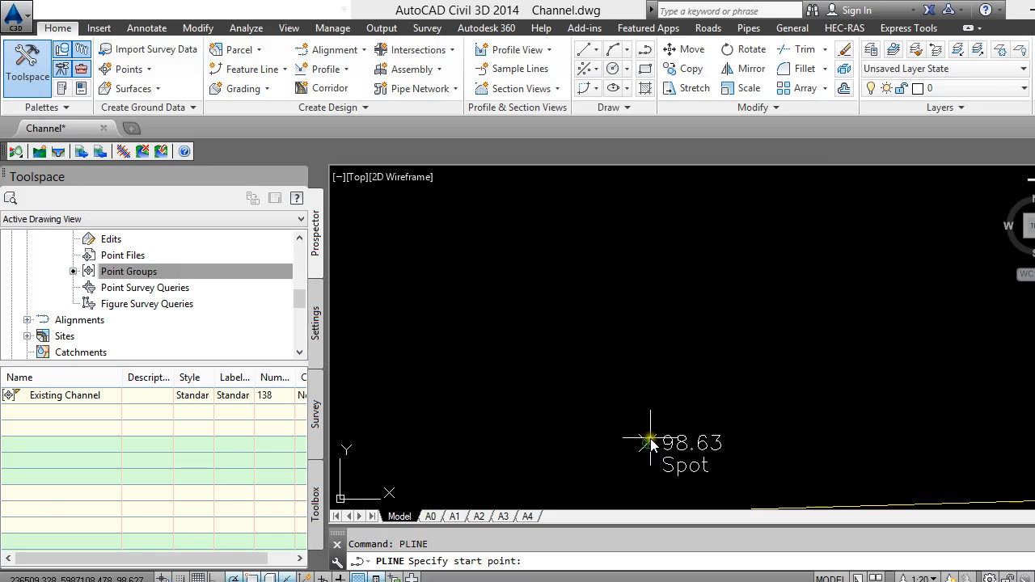
{"action": "left_click", "coordinate": [648, 447]}
Finish the polyline with a single straight segment to the 98.34 Spot point just south of the channel's northern boundary.
{"action": "scroll", "coordinate": [566, 490], "scroll_direction": "down", "scroll_amount": 8}
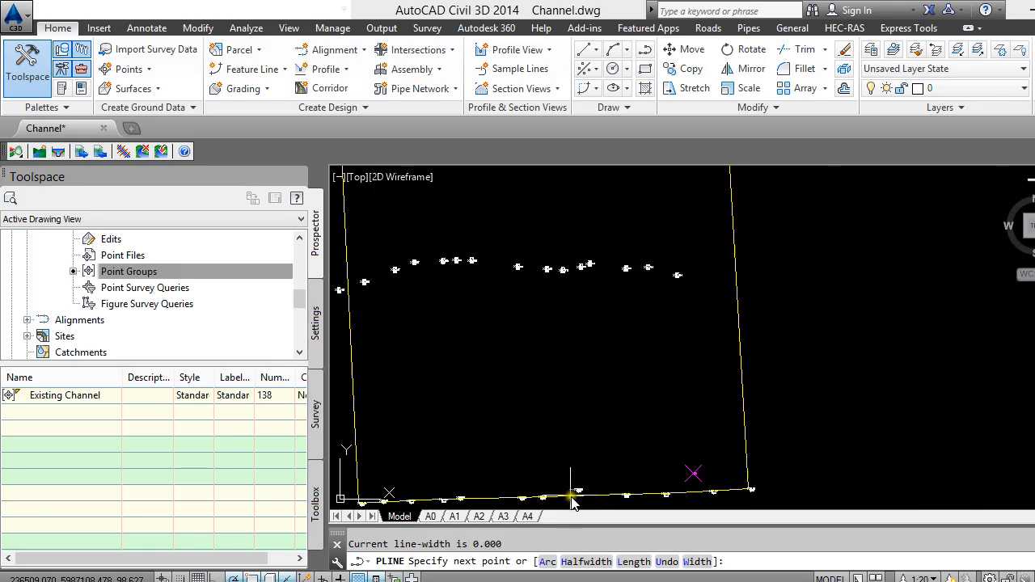
{"action": "scroll", "coordinate": [542, 420], "scroll_direction": "down", "scroll_amount": 2}
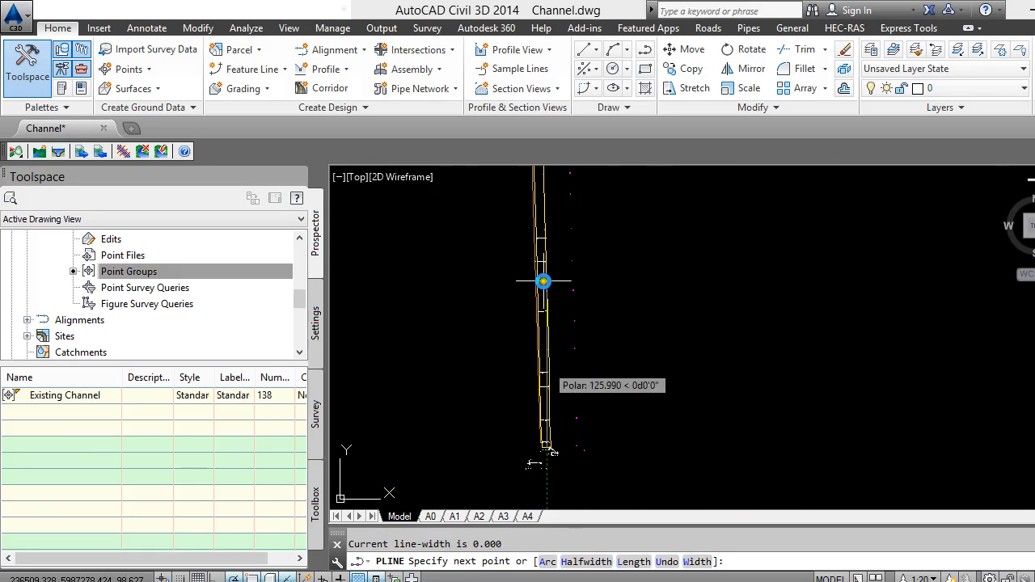
{"action": "scroll", "coordinate": [534, 283], "scroll_direction": "up", "scroll_amount": 4}
{"action": "scroll", "coordinate": [542, 421], "scroll_direction": "down", "scroll_amount": 3}
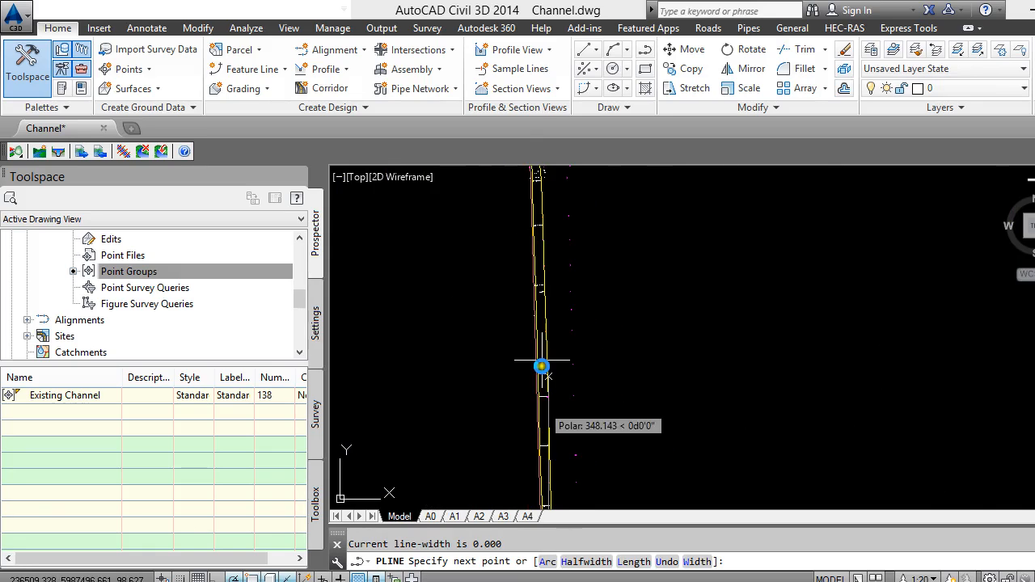
{"action": "scroll", "coordinate": [521, 405], "scroll_direction": "down", "scroll_amount": 5}
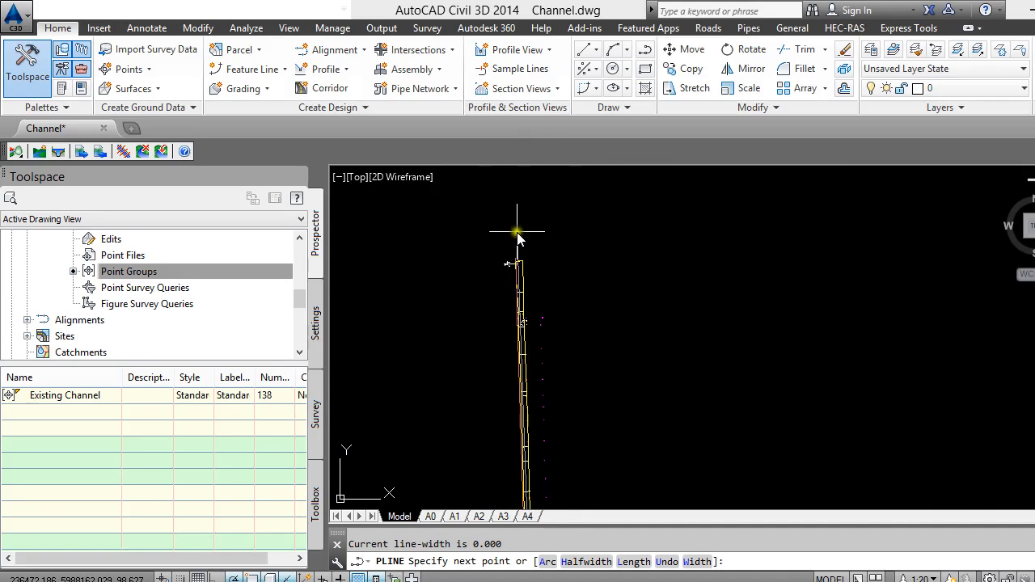
{"action": "scroll", "coordinate": [516, 235], "scroll_direction": "up", "scroll_amount": 7}
{"action": "scroll", "coordinate": [518, 384], "scroll_direction": "up", "scroll_amount": 6}
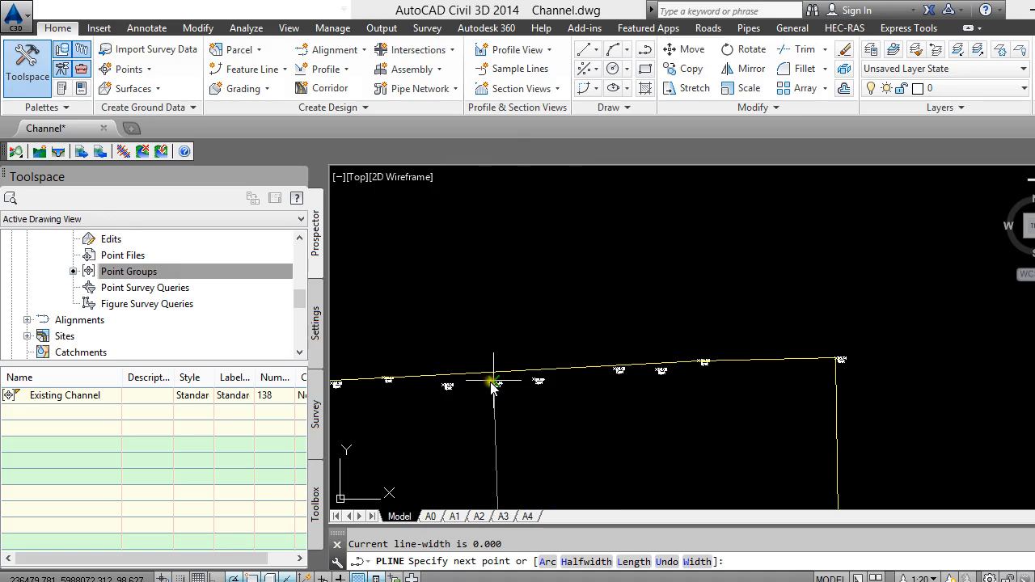
{"action": "scroll", "coordinate": [485, 390], "scroll_direction": "up", "scroll_amount": 5}
{"action": "scroll", "coordinate": [522, 347], "scroll_direction": "down", "scroll_amount": 5}
{"action": "scroll", "coordinate": [519, 356], "scroll_direction": "up", "scroll_amount": 1}
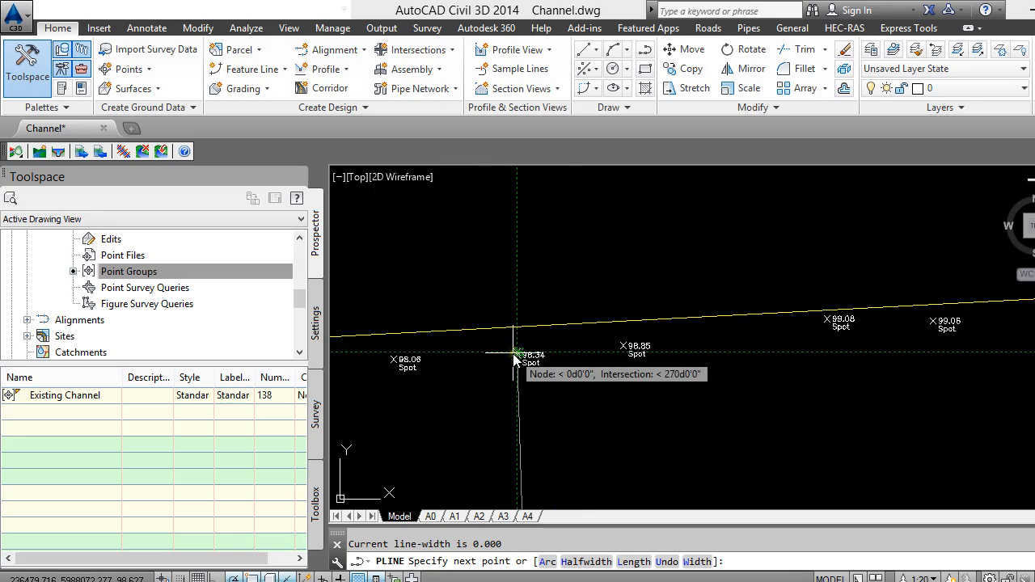
{"action": "left_click", "coordinate": [517, 359]}
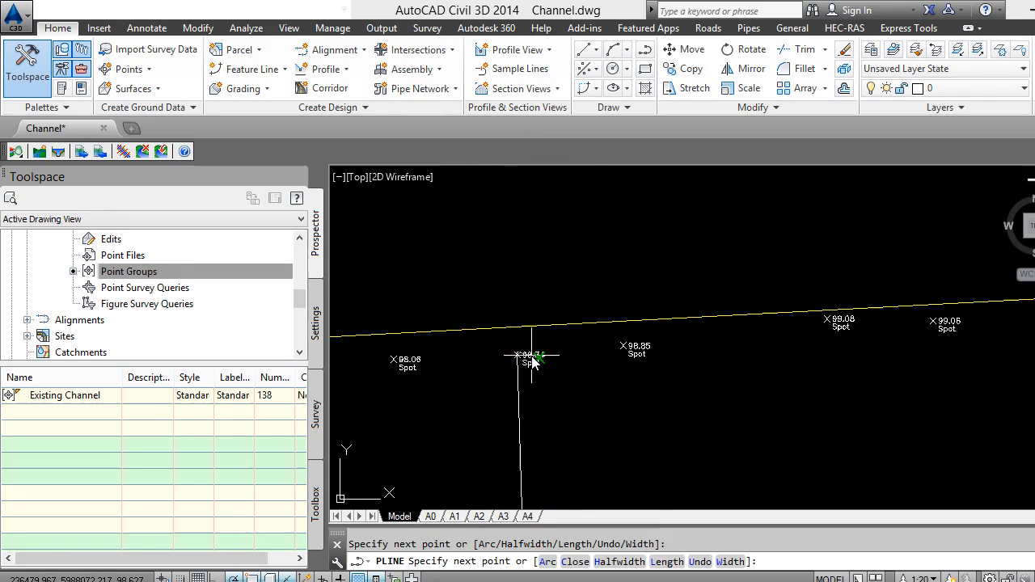
{"action": "key", "text": "Return"}
Start creating an alignment from objects using the channel's centre polyline, accepting the proposed direction.
{"action": "scroll", "coordinate": [485, 203], "scroll_direction": "down", "scroll_amount": 4}
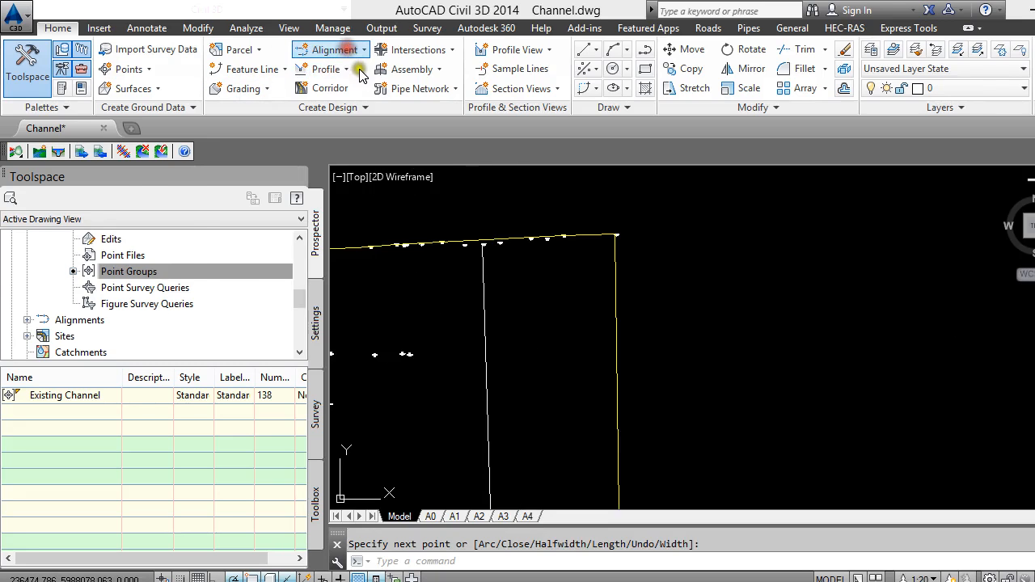
{"action": "left_click", "coordinate": [334, 50]}
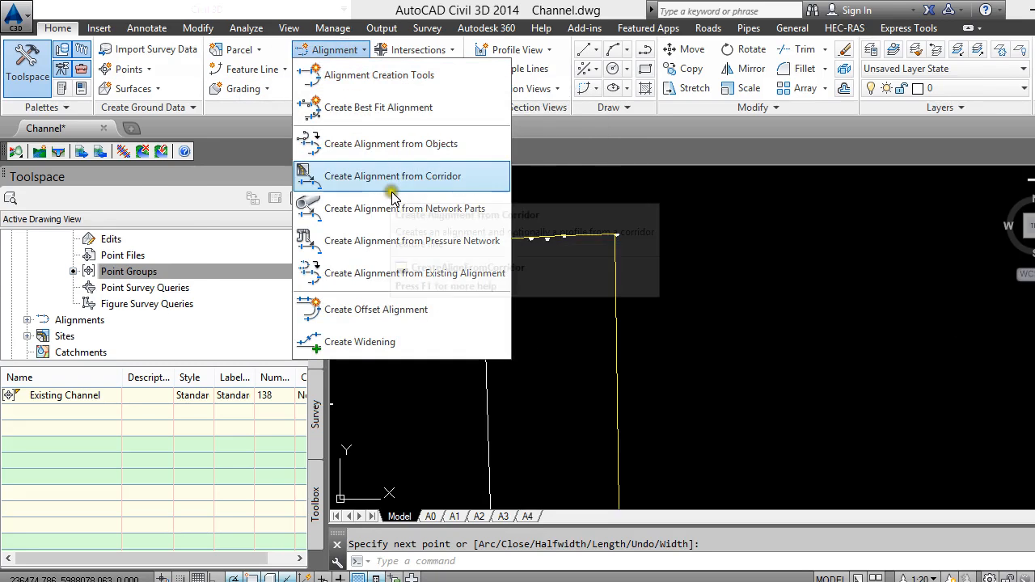
{"action": "left_click", "coordinate": [389, 144]}
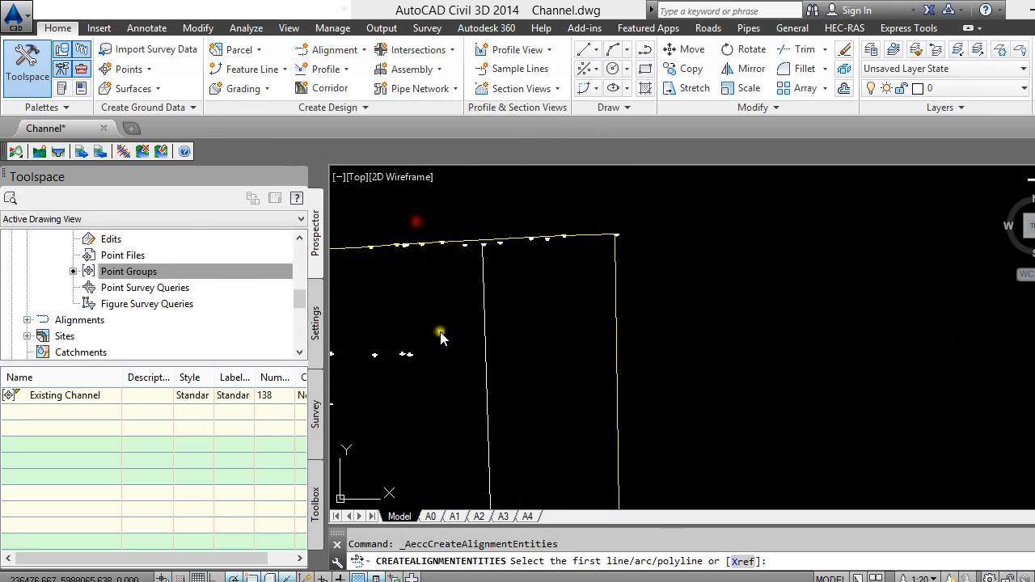
{"action": "left_click", "coordinate": [485, 337]}
{"action": "scroll", "coordinate": [474, 211], "scroll_direction": "down", "scroll_amount": 5}
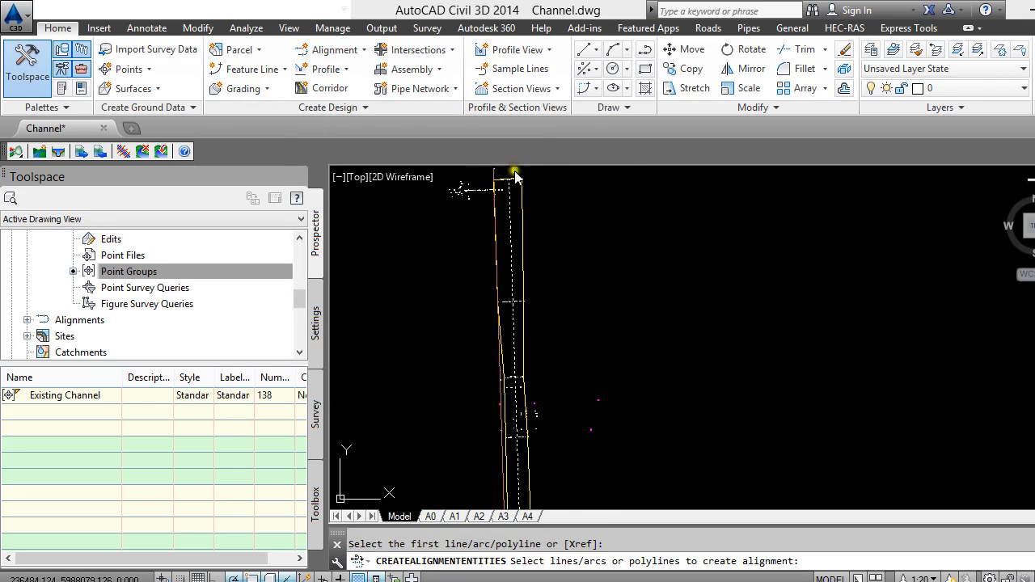
{"action": "key", "text": "Return"}
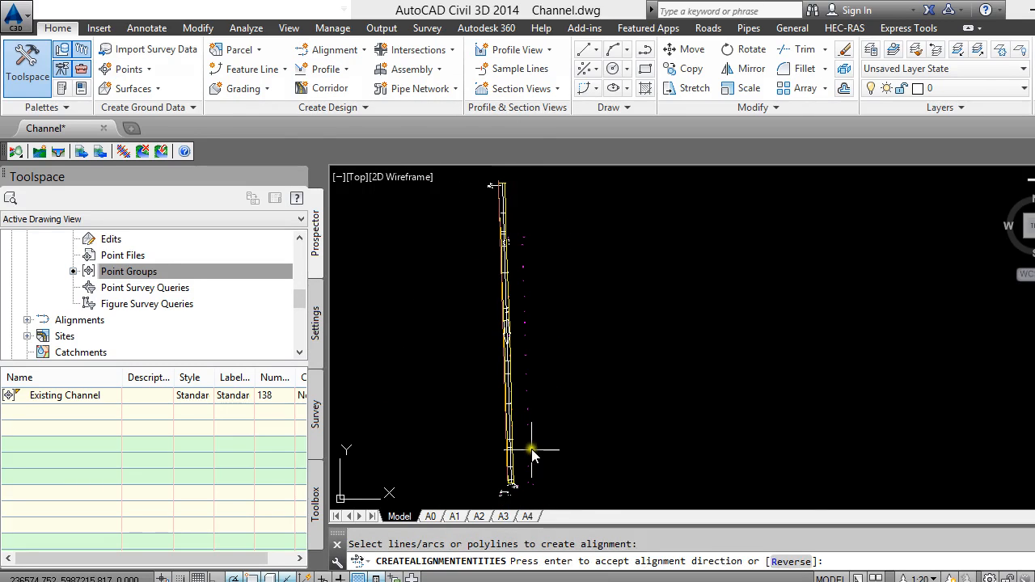
{"action": "scroll", "coordinate": [535, 477], "scroll_direction": "up", "scroll_amount": 5}
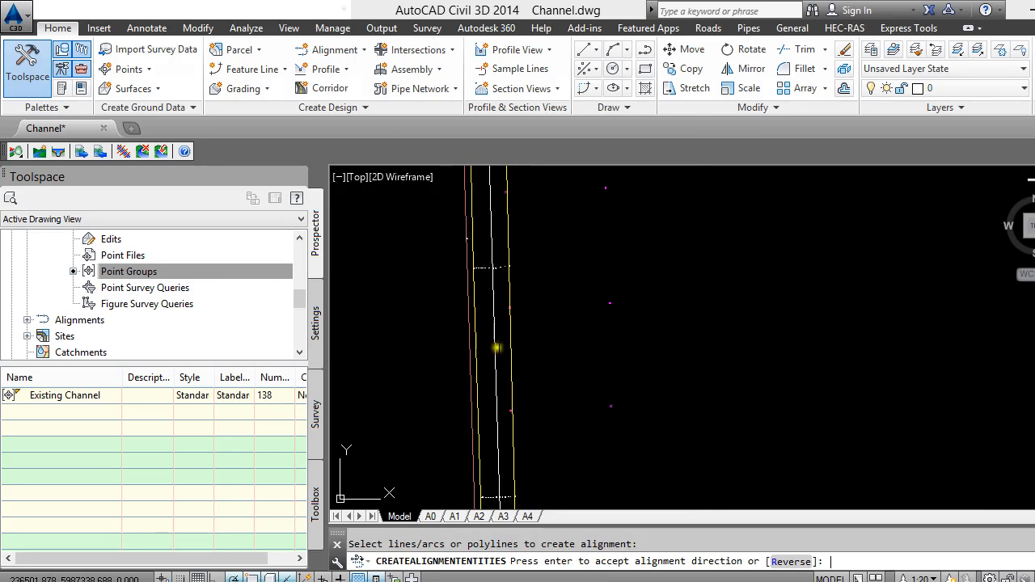
{"action": "key", "text": "Return"}
Name the alignment "Alignment -Centreline of channel", turn off adding curves between tangents, and create it.
{"action": "left_click_drag", "start_coordinate": [462, 104], "coordinate": [661, 111]}
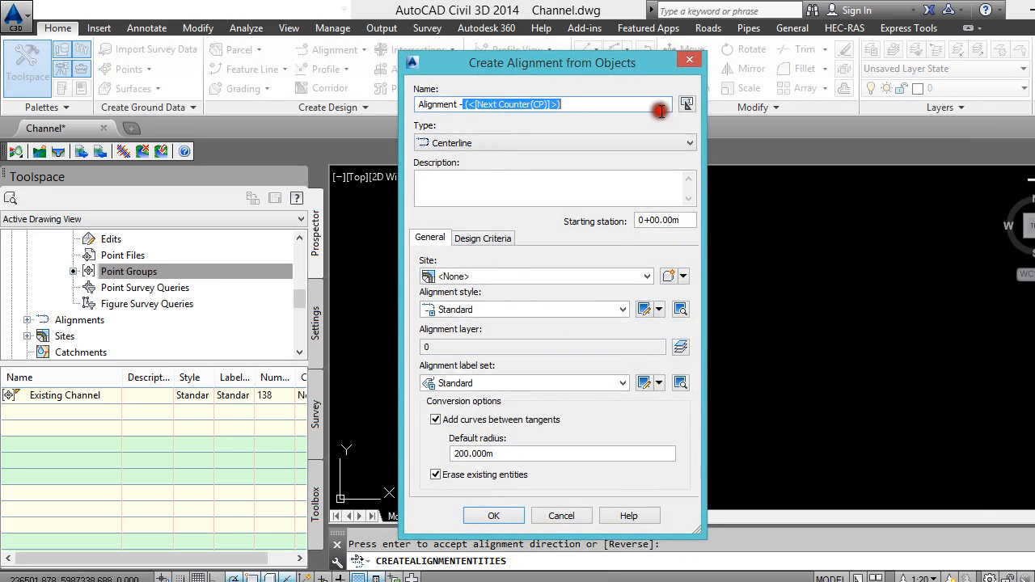
{"action": "type", "text": "Centreline of channel"}
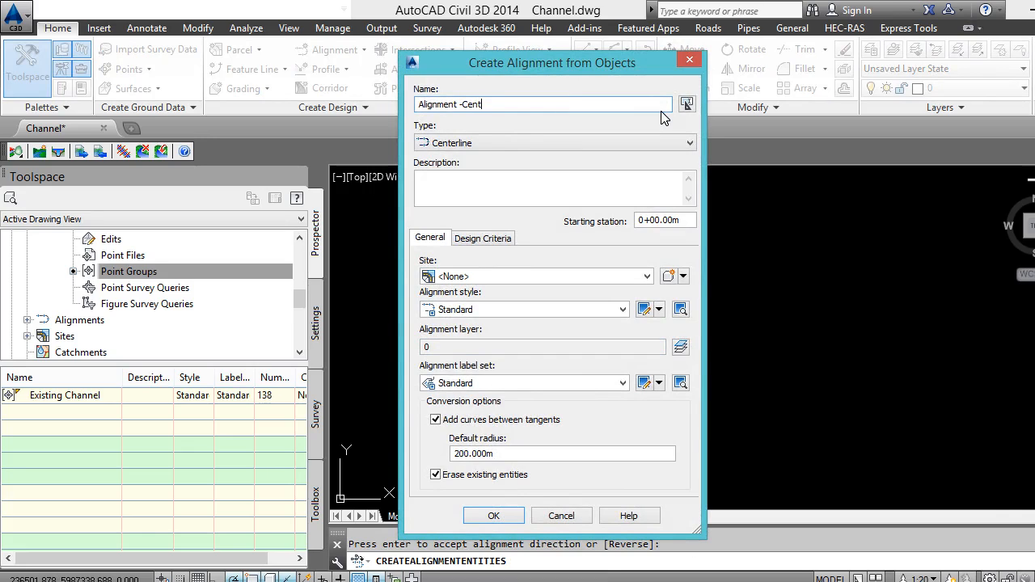
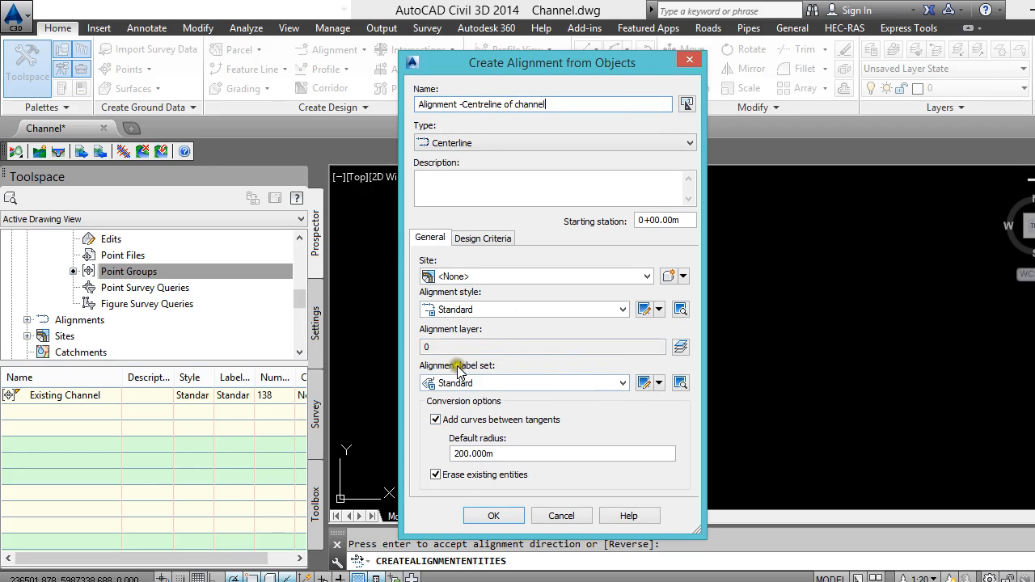
{"action": "left_click", "coordinate": [436, 420]}
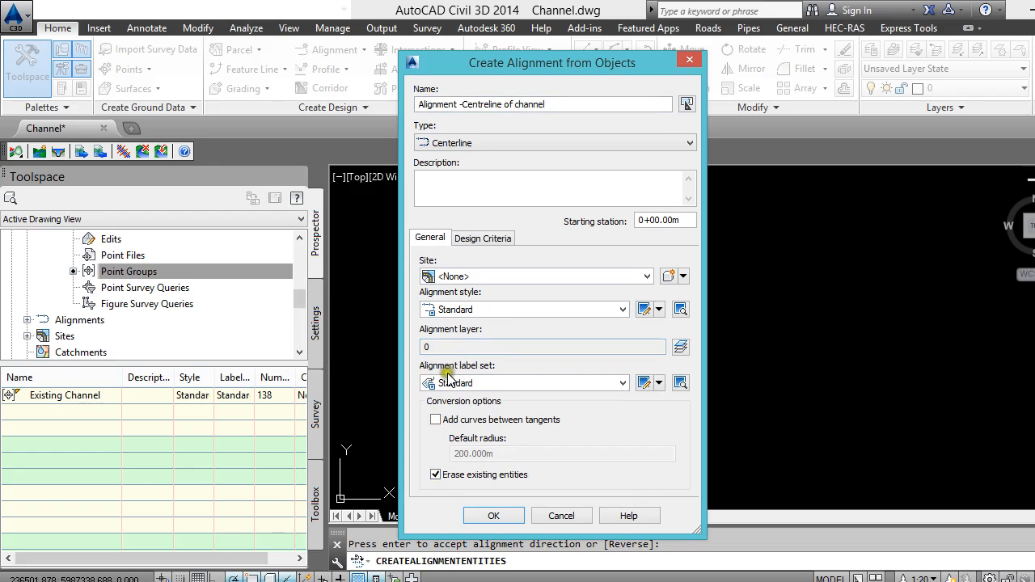
{"action": "left_click", "coordinate": [495, 516]}
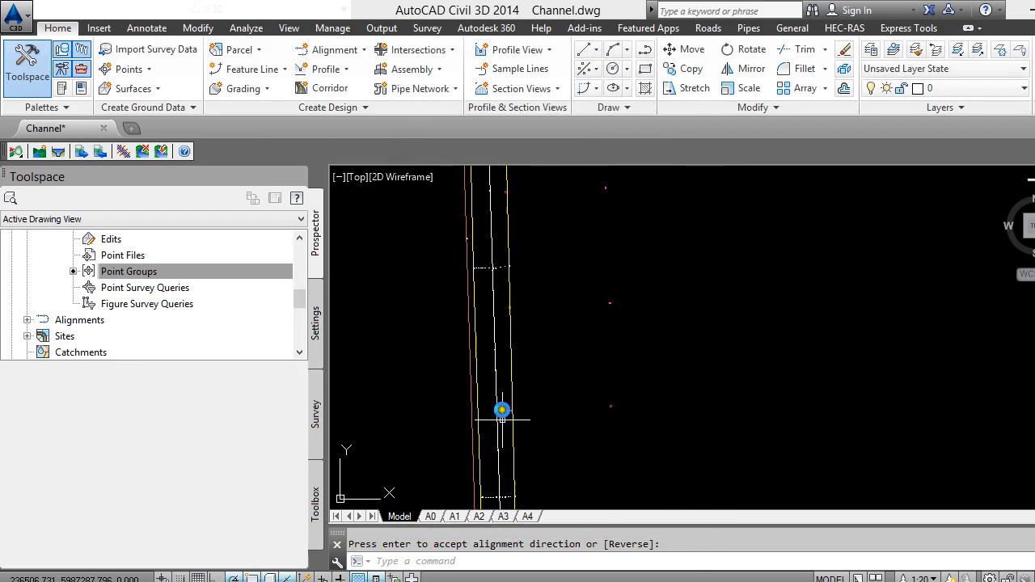
Examine the station labels along the new alignment and at its northern end.
{"action": "scroll", "coordinate": [488, 325], "scroll_direction": "up", "scroll_amount": 12}
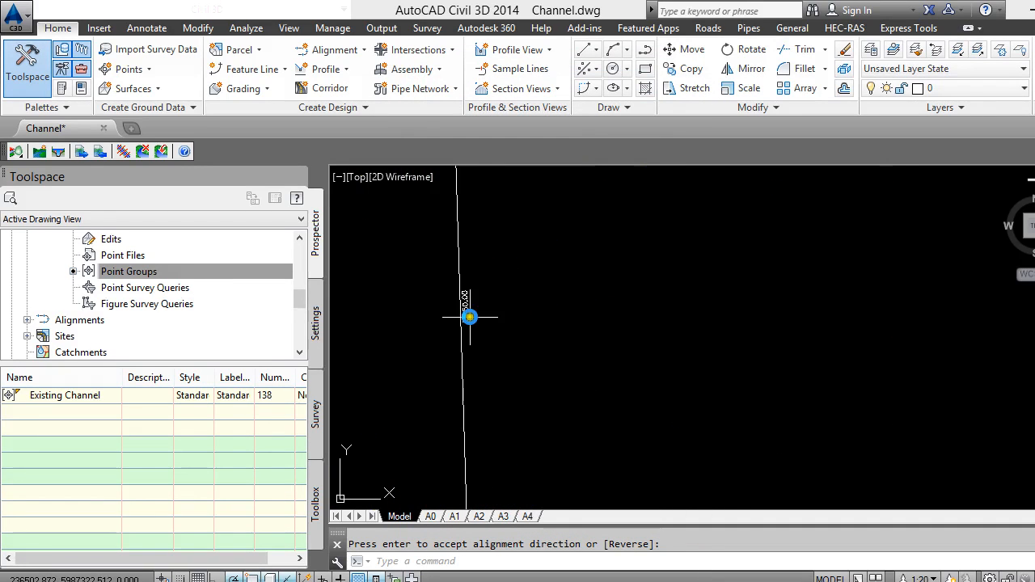
{"action": "scroll", "coordinate": [479, 241], "scroll_direction": "down", "scroll_amount": 12}
{"action": "scroll", "coordinate": [423, 360], "scroll_direction": "up", "scroll_amount": 8}
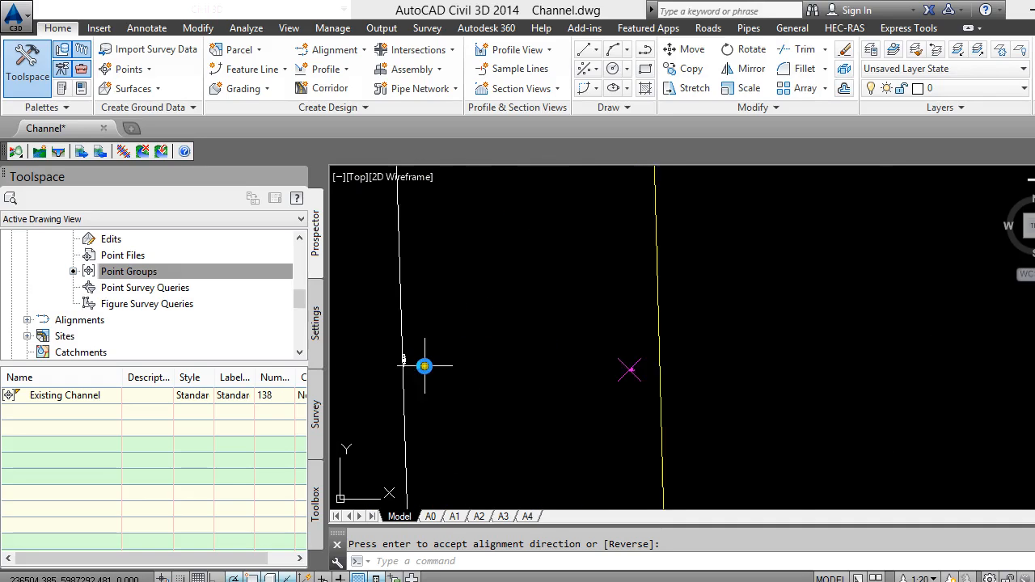
{"action": "scroll", "coordinate": [385, 363], "scroll_direction": "down", "scroll_amount": 12}
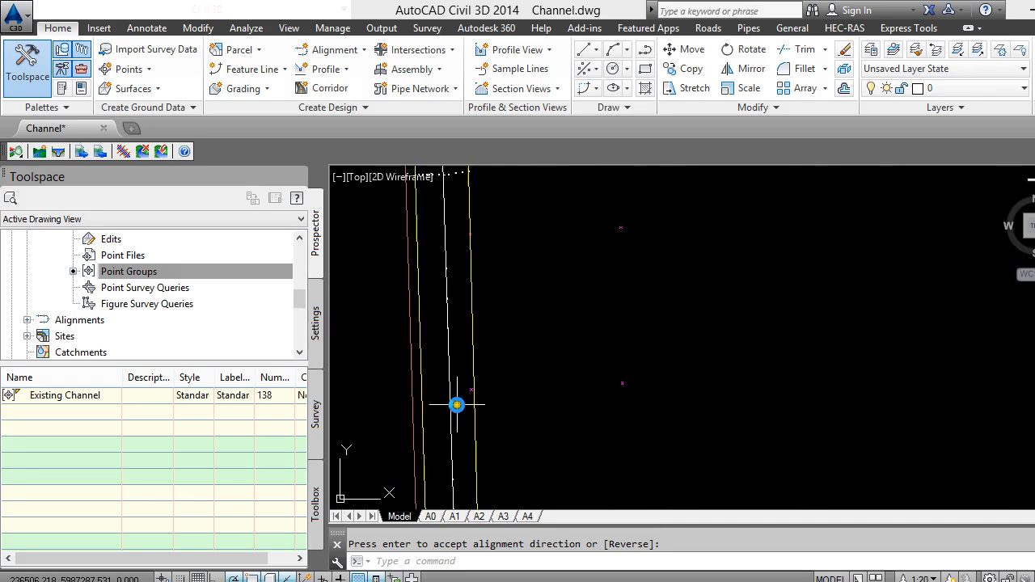
{"action": "scroll", "coordinate": [452, 172], "scroll_direction": "up", "scroll_amount": 10}
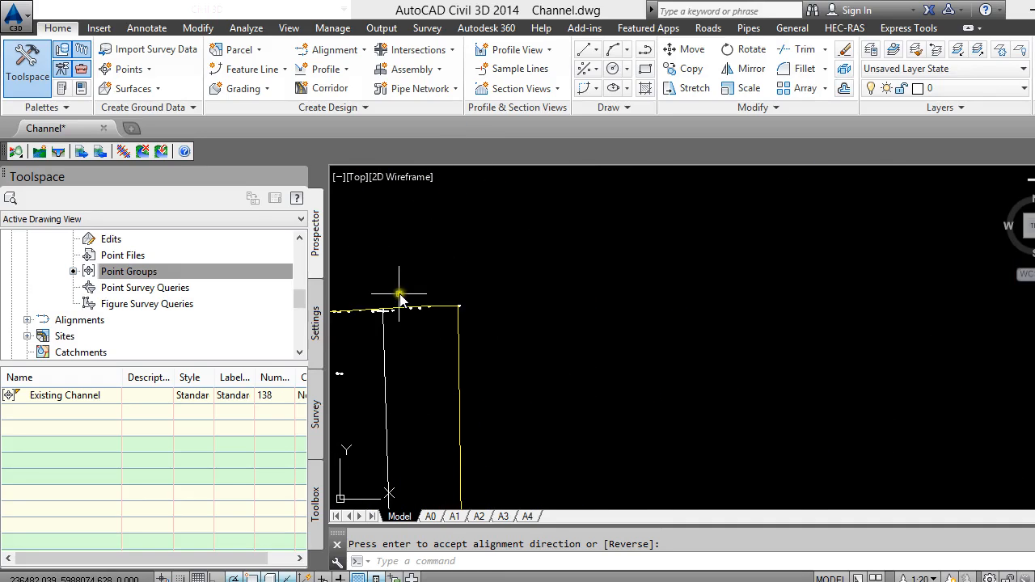
{"action": "scroll", "coordinate": [395, 314], "scroll_direction": "up", "scroll_amount": 6}
{"action": "scroll", "coordinate": [392, 331], "scroll_direction": "down", "scroll_amount": 3}
{"action": "scroll", "coordinate": [421, 346], "scroll_direction": "up", "scroll_amount": 5}
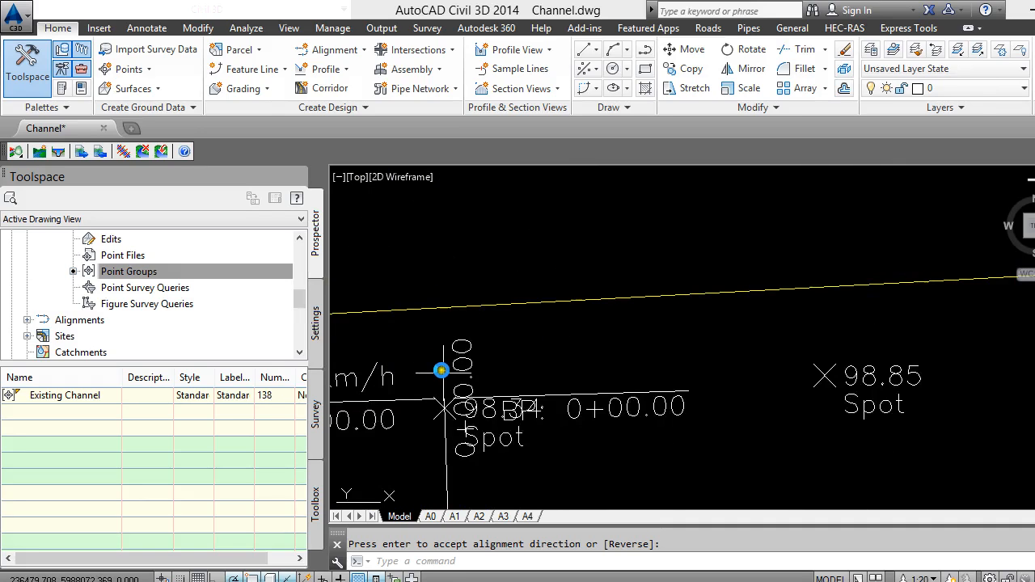
Delete the design speed label at the northern end of the channel alignment.
{"action": "scroll", "coordinate": [614, 397], "scroll_direction": "down", "scroll_amount": 6}
{"action": "scroll", "coordinate": [577, 394], "scroll_direction": "up", "scroll_amount": 4}
{"action": "left_click", "coordinate": [576, 394]}
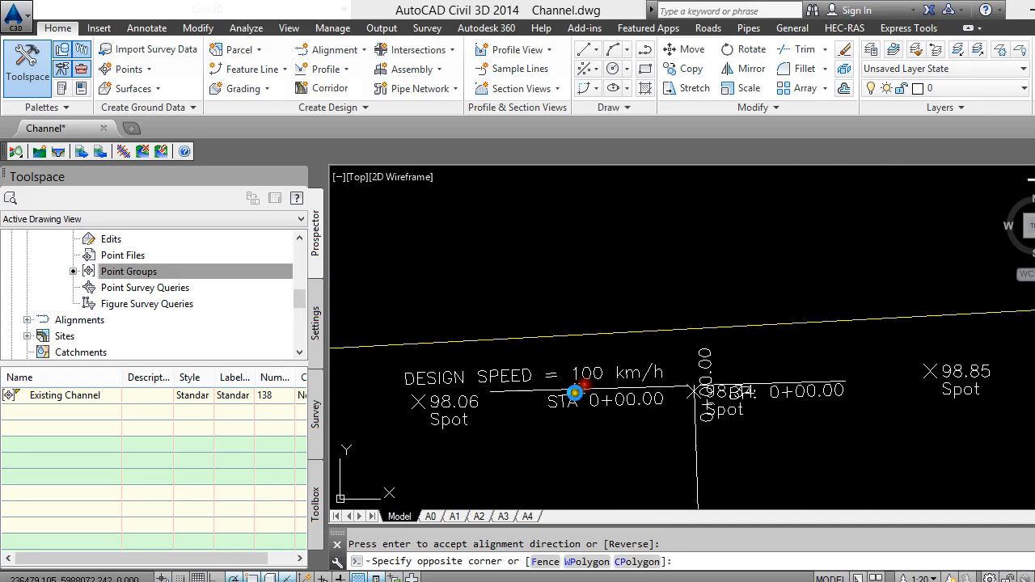
{"action": "left_click", "coordinate": [576, 395]}
{"action": "key", "text": "Delete"}
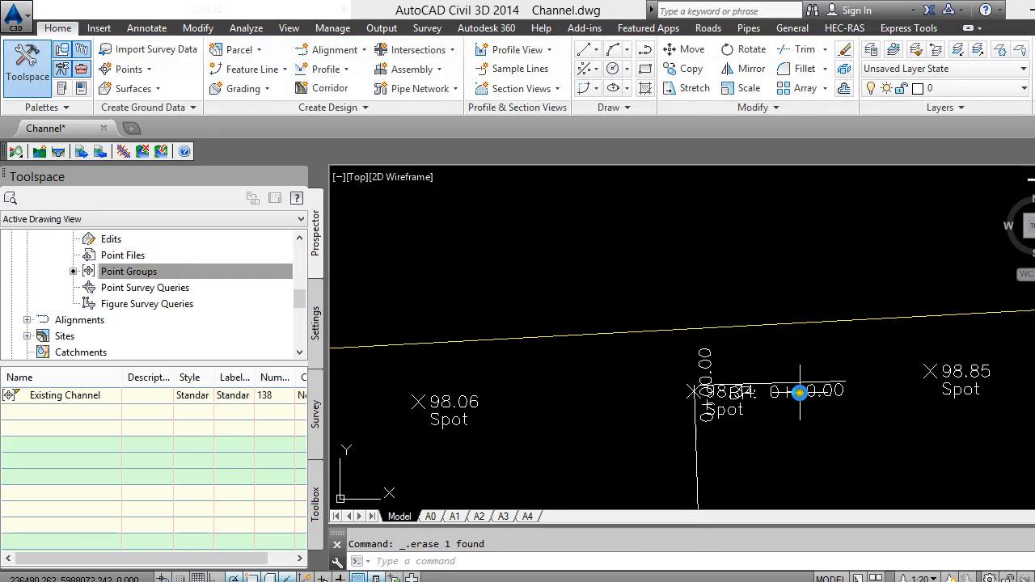
Reverse the direction of the channel centreline alignment, accepting the removal of its station equations and design speeds.
{"action": "left_click", "coordinate": [697, 444]}
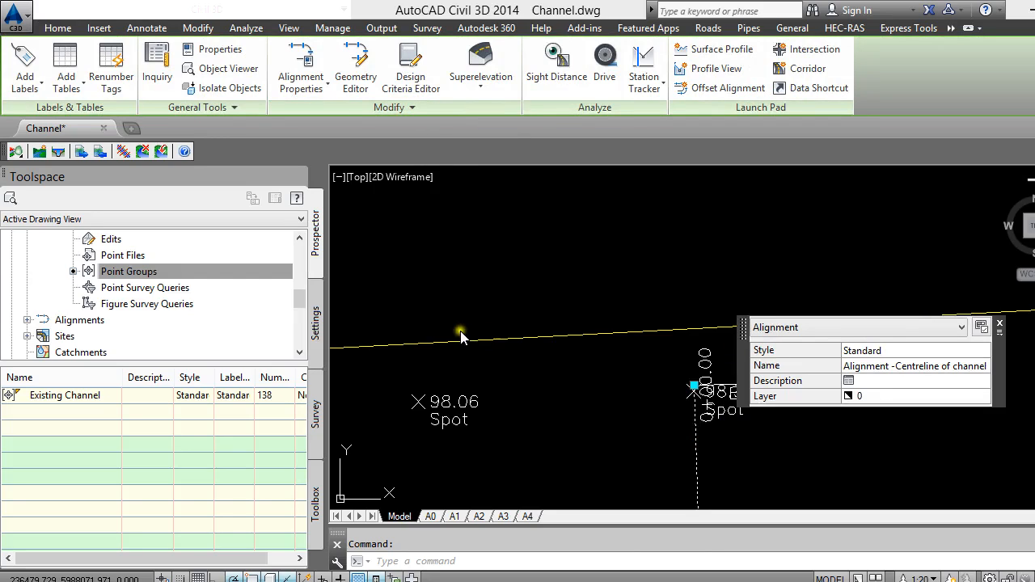
{"action": "scroll", "coordinate": [535, 357], "scroll_direction": "down", "scroll_amount": 4}
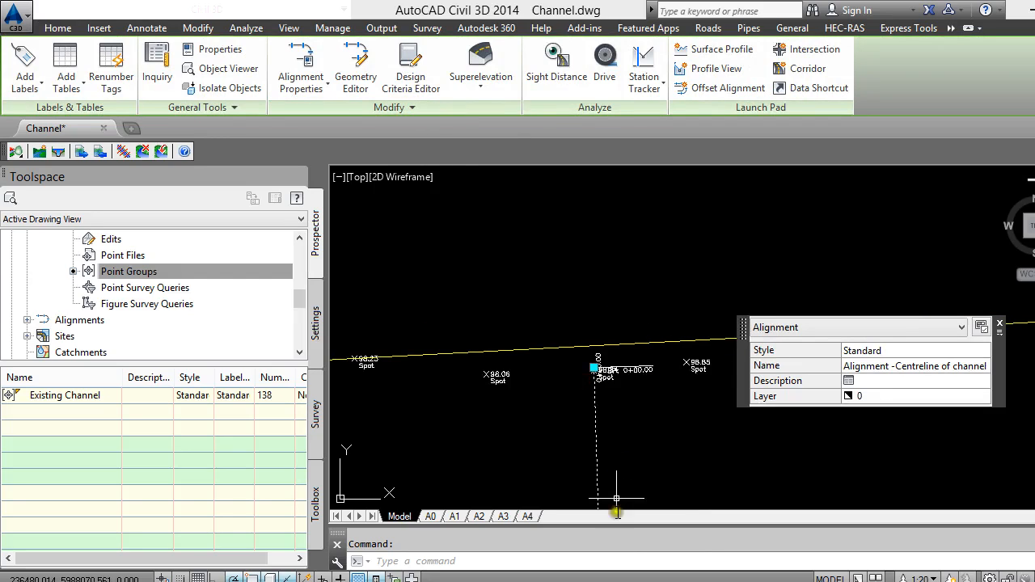
{"action": "left_click", "coordinate": [400, 106]}
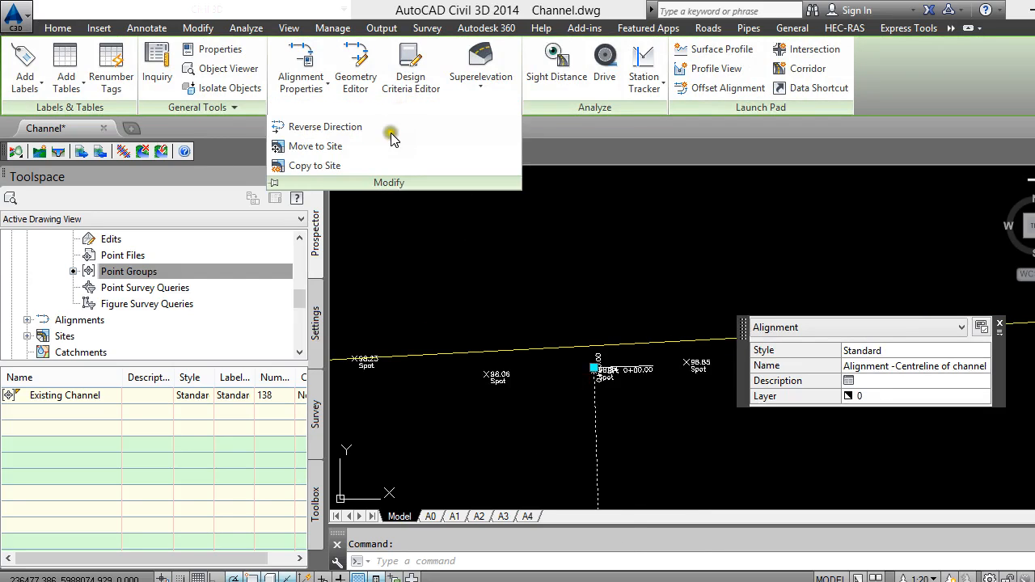
{"action": "left_click", "coordinate": [317, 131]}
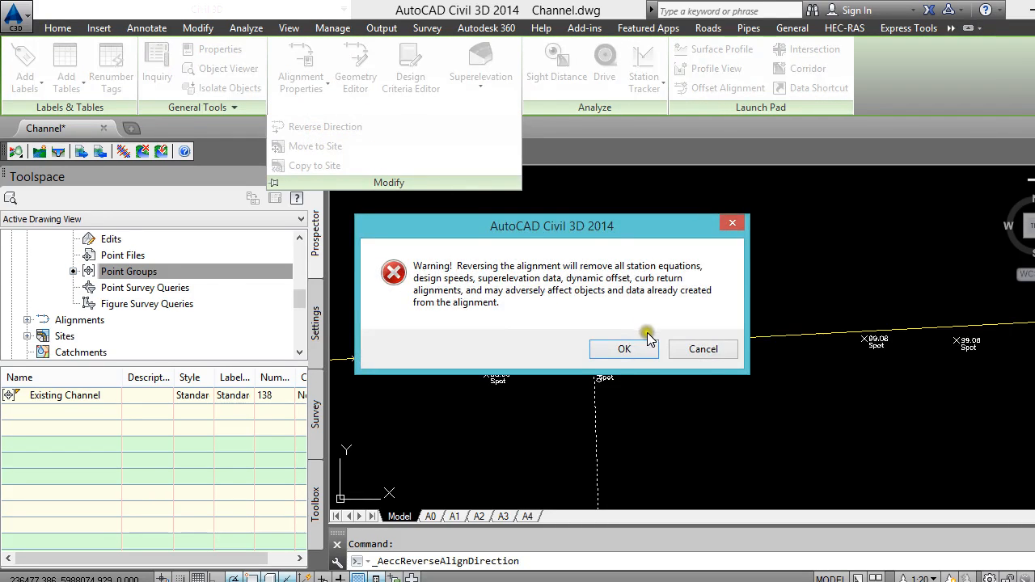
{"action": "left_click", "coordinate": [631, 356]}
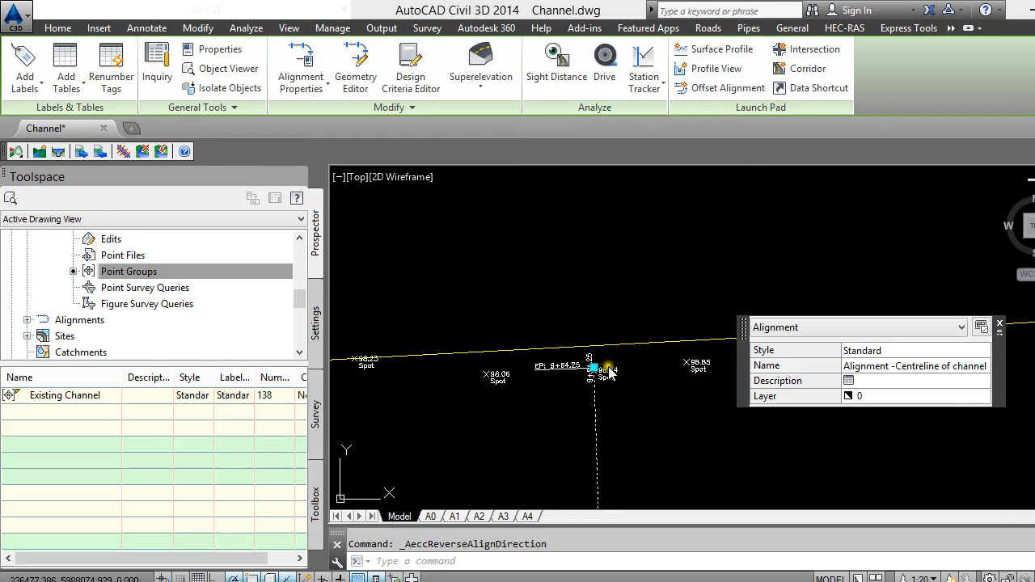
{"action": "scroll", "coordinate": [567, 346], "scroll_direction": "up", "scroll_amount": 4}
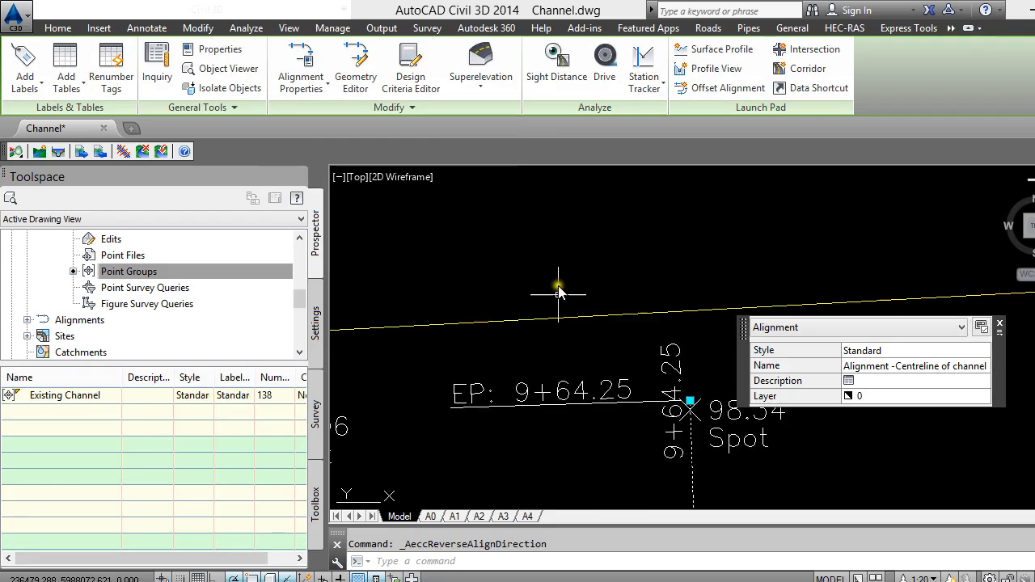
{"action": "key", "text": "Escape"}
Examine the station labels at the northern end and along the reversed channel alignment.
{"action": "scroll", "coordinate": [555, 210], "scroll_direction": "down", "scroll_amount": 4}
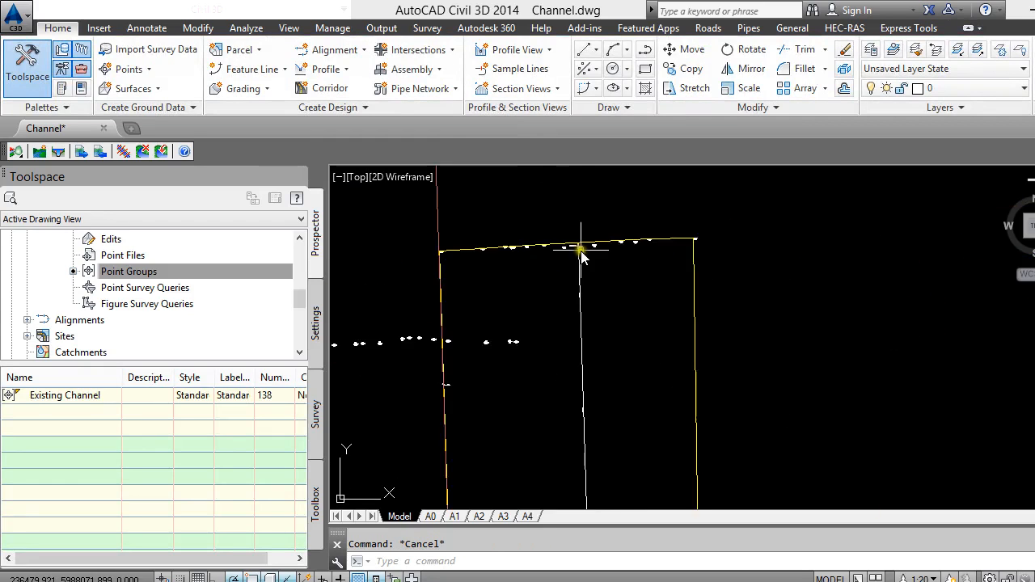
{"action": "scroll", "coordinate": [582, 316], "scroll_direction": "up", "scroll_amount": 6}
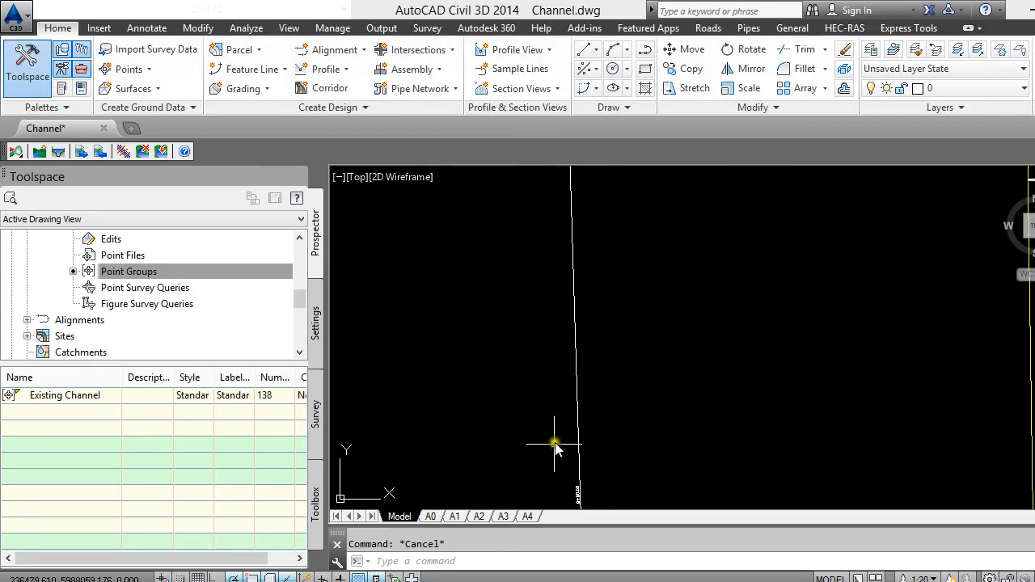
{"action": "scroll", "coordinate": [562, 477], "scroll_direction": "up", "scroll_amount": 4}
{"action": "scroll", "coordinate": [625, 370], "scroll_direction": "down", "scroll_amount": 4}
{"action": "scroll", "coordinate": [625, 367], "scroll_direction": "down", "scroll_amount": 4}
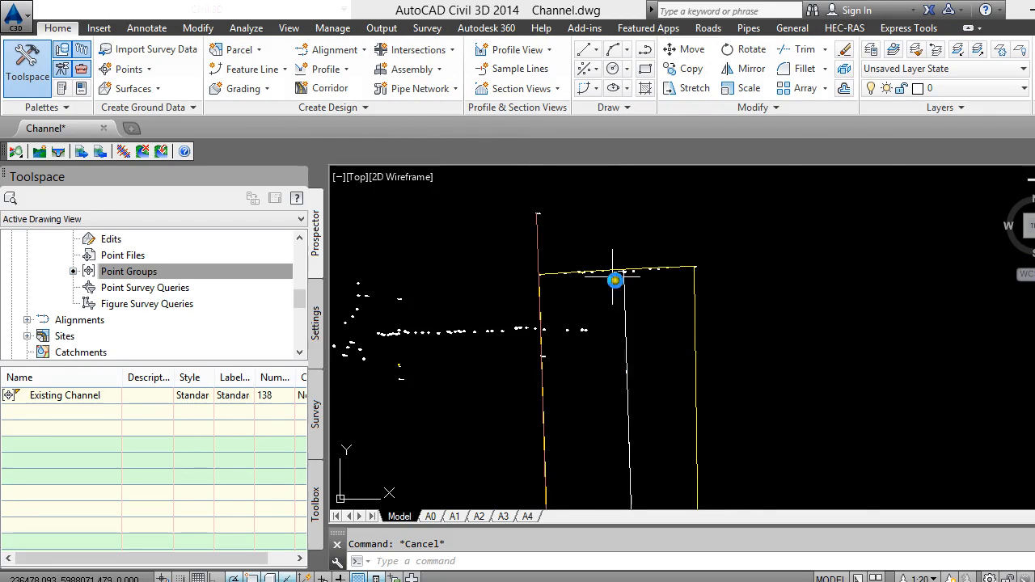
{"action": "scroll", "coordinate": [639, 276], "scroll_direction": "up", "scroll_amount": 6}
{"action": "scroll", "coordinate": [650, 333], "scroll_direction": "down", "scroll_amount": 2}
{"action": "scroll", "coordinate": [731, 239], "scroll_direction": "up", "scroll_amount": 2}
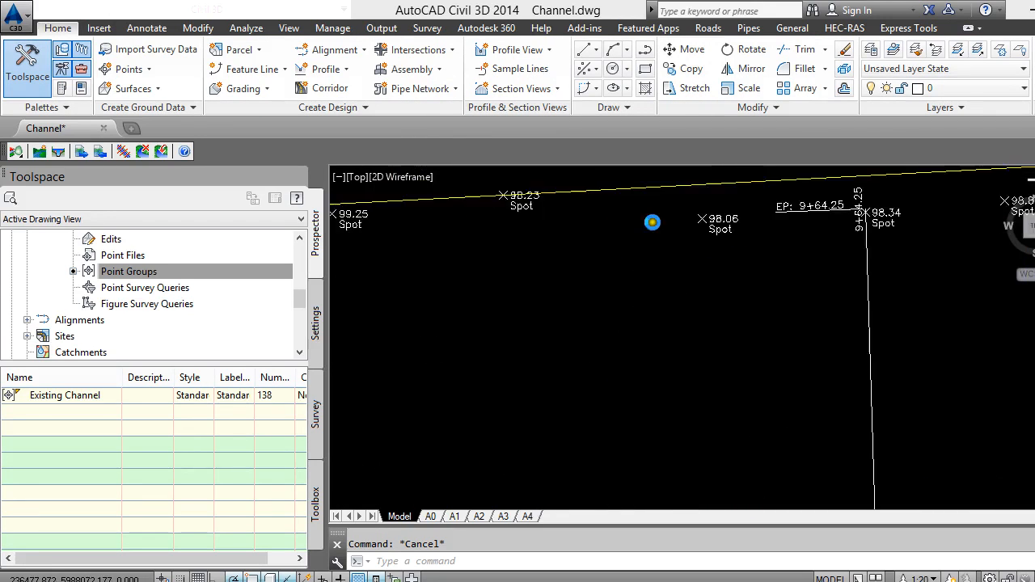
{"action": "scroll", "coordinate": [684, 197], "scroll_direction": "down", "scroll_amount": 9}
{"action": "scroll", "coordinate": [728, 388], "scroll_direction": "up", "scroll_amount": 3}
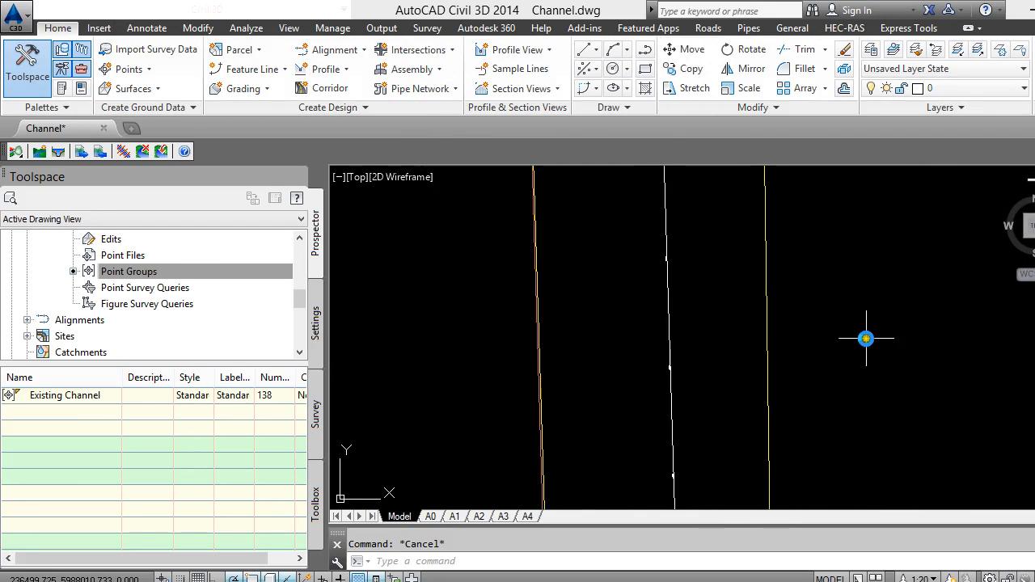
{"action": "scroll", "coordinate": [647, 275], "scroll_direction": "down", "scroll_amount": 5}
{"action": "scroll", "coordinate": [629, 432], "scroll_direction": "up", "scroll_amount": 6}
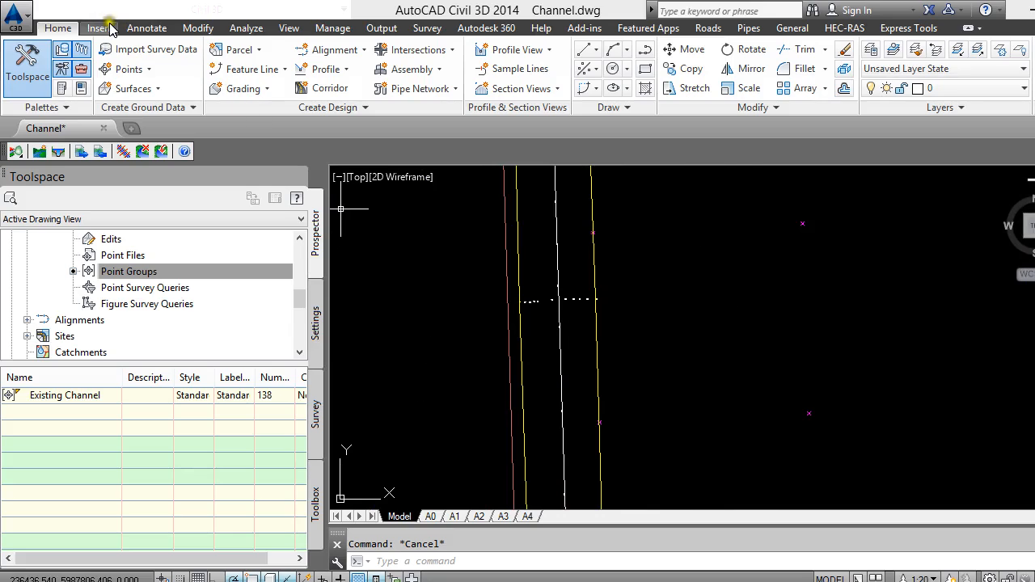
Set Existing Channel as the default surface in the active drawing's road design settings and save them.
{"action": "left_click", "coordinate": [709, 28]}
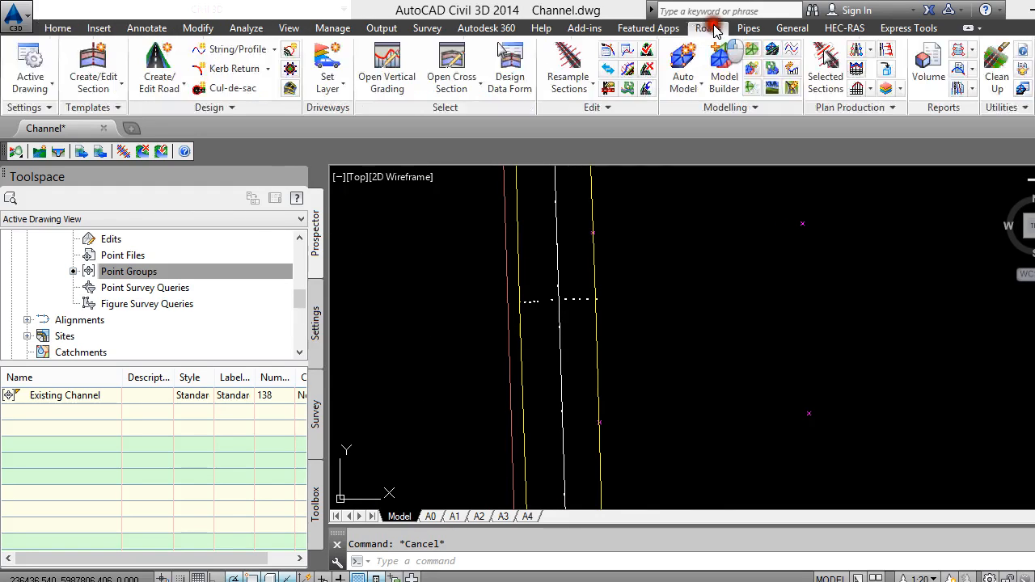
{"action": "left_click", "coordinate": [30, 74]}
{"action": "left_click", "coordinate": [63, 120]}
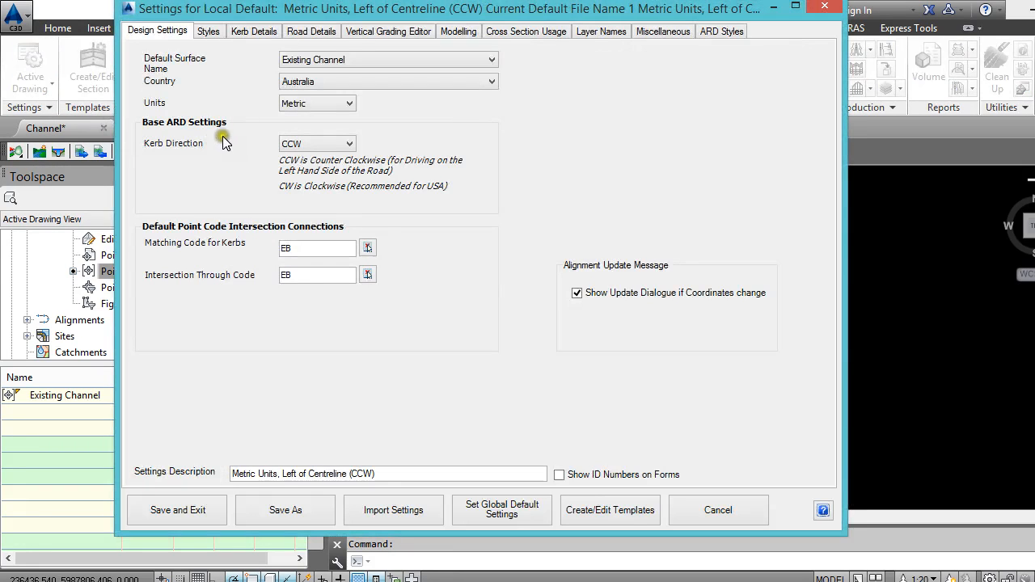
{"action": "left_click", "coordinate": [348, 59]}
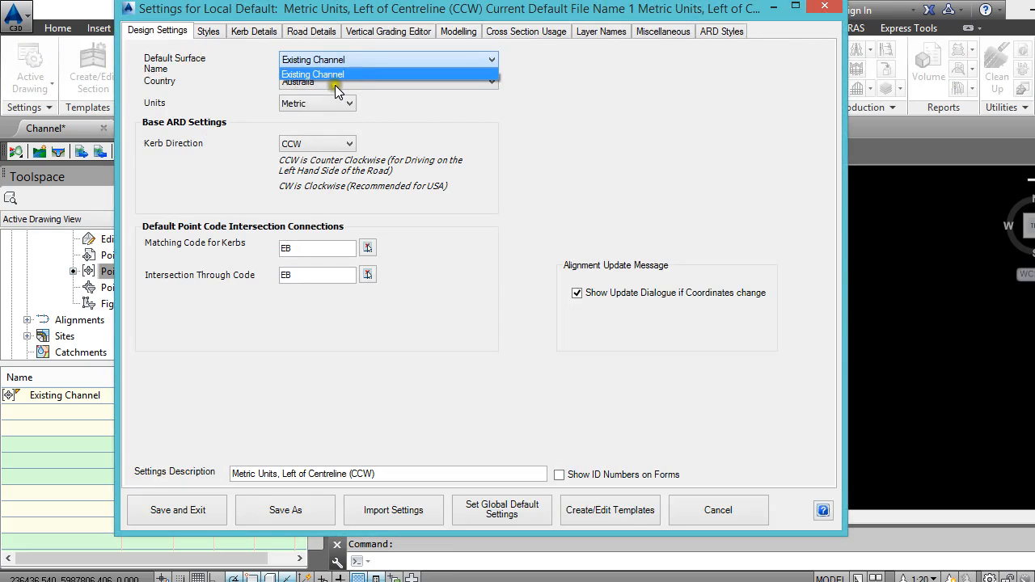
{"action": "left_click", "coordinate": [323, 74]}
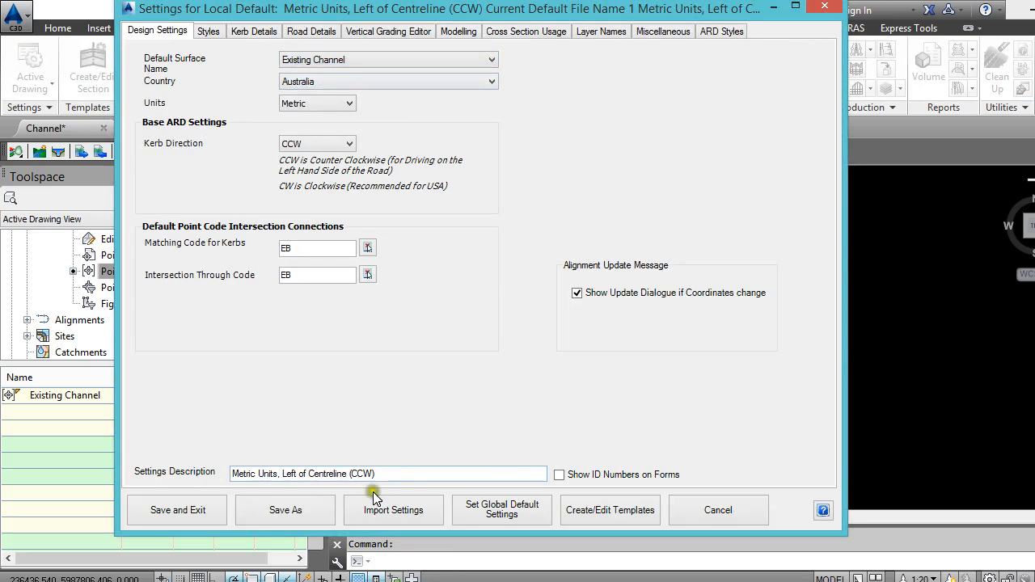
{"action": "left_click", "coordinate": [195, 511]}
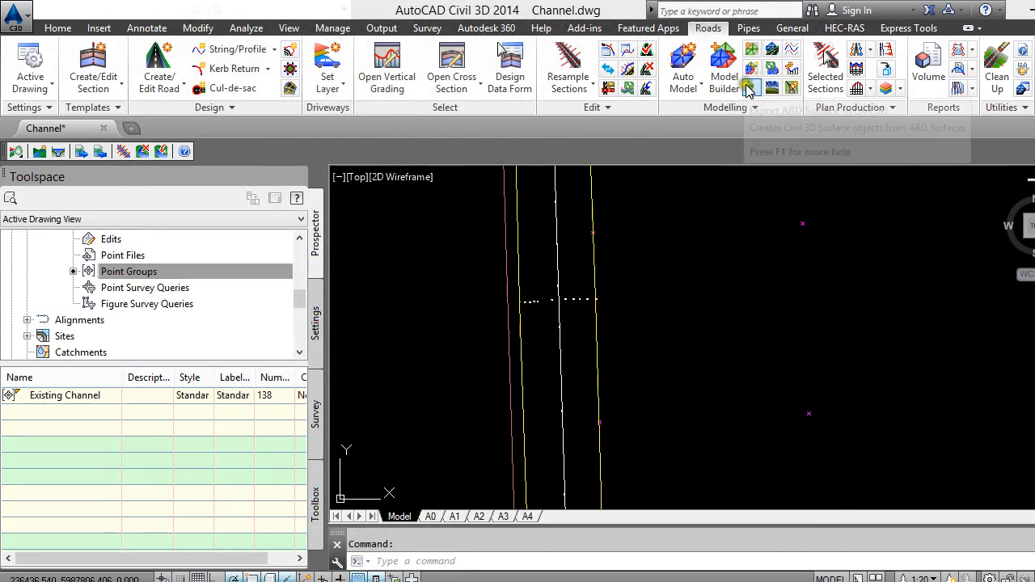
{"action": "left_click", "coordinate": [869, 88]}
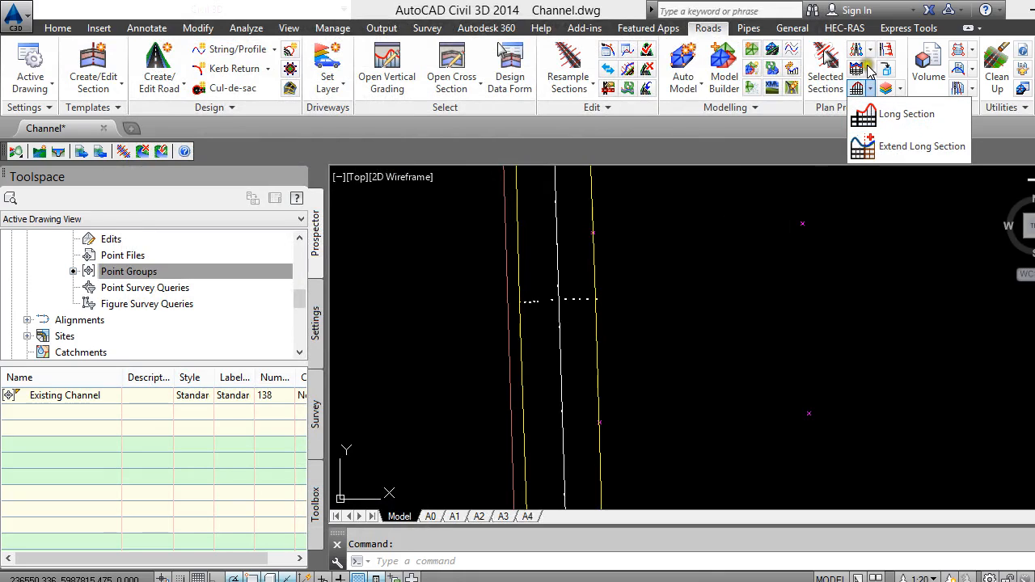
{"action": "left_click", "coordinate": [783, 245]}
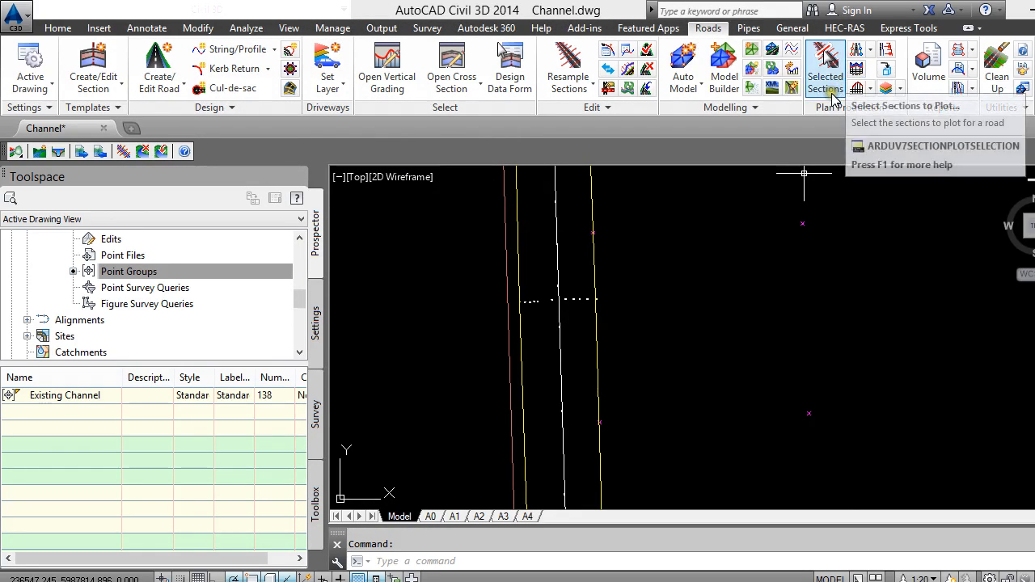
Create a String/Profile from the channel centreline alignment with no template and the Existing Channel surface, then close its vertical grading view.
{"action": "left_click", "coordinate": [275, 54]}
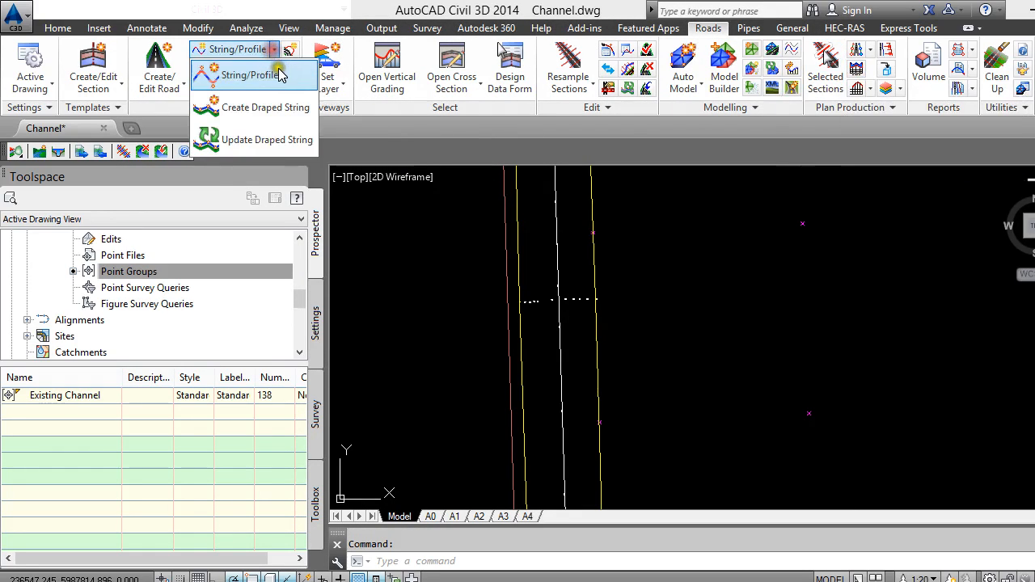
{"action": "left_click", "coordinate": [275, 71]}
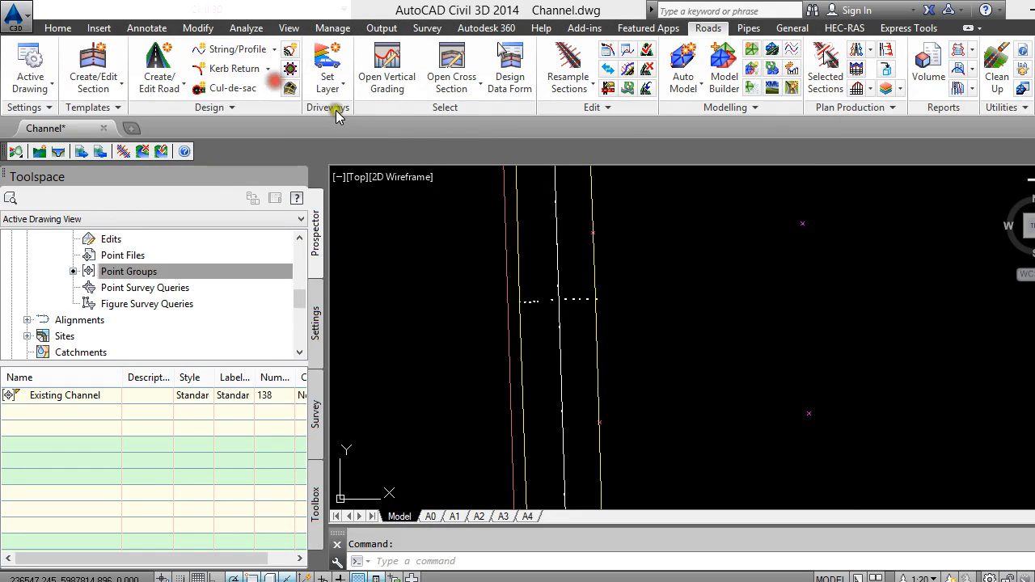
{"action": "left_click", "coordinate": [556, 248]}
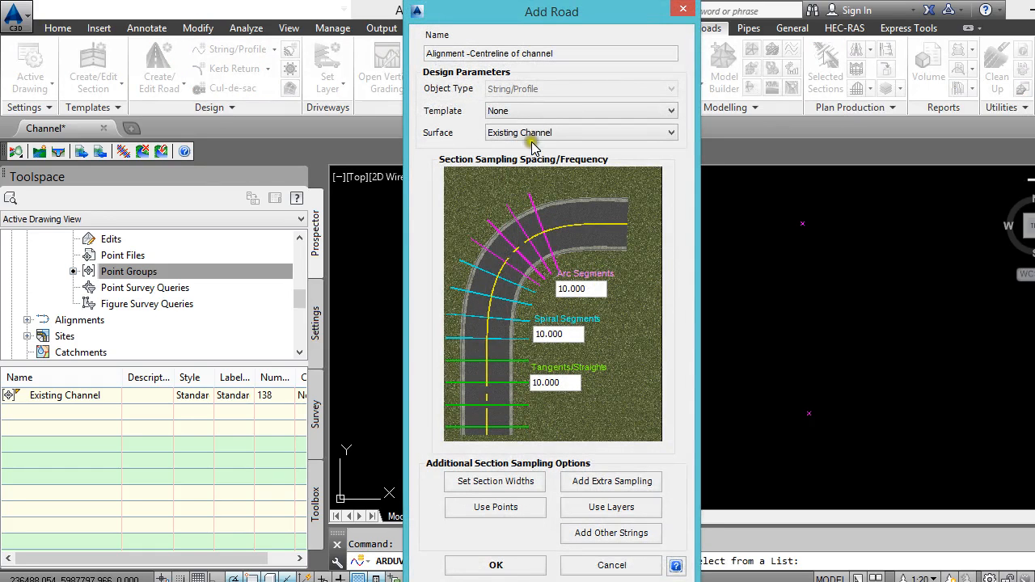
{"action": "left_click", "coordinate": [488, 567]}
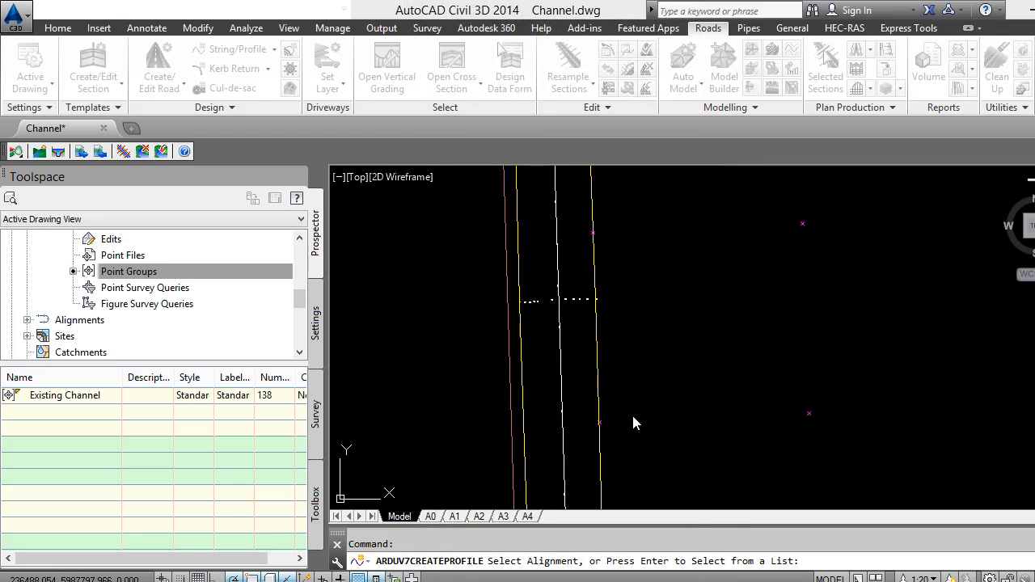
{"action": "left_click", "coordinate": [627, 391]}
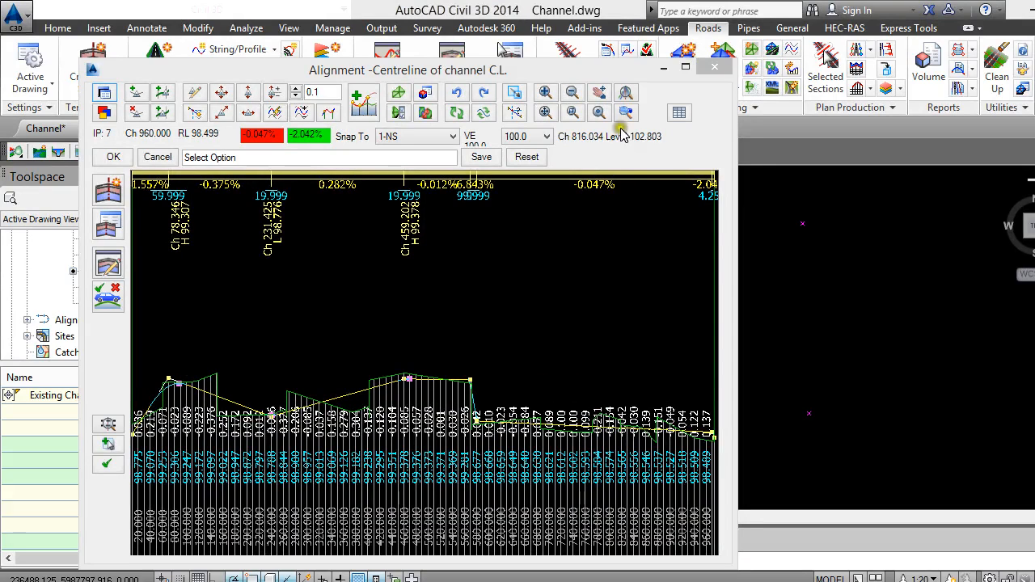
{"action": "left_click", "coordinate": [713, 66]}
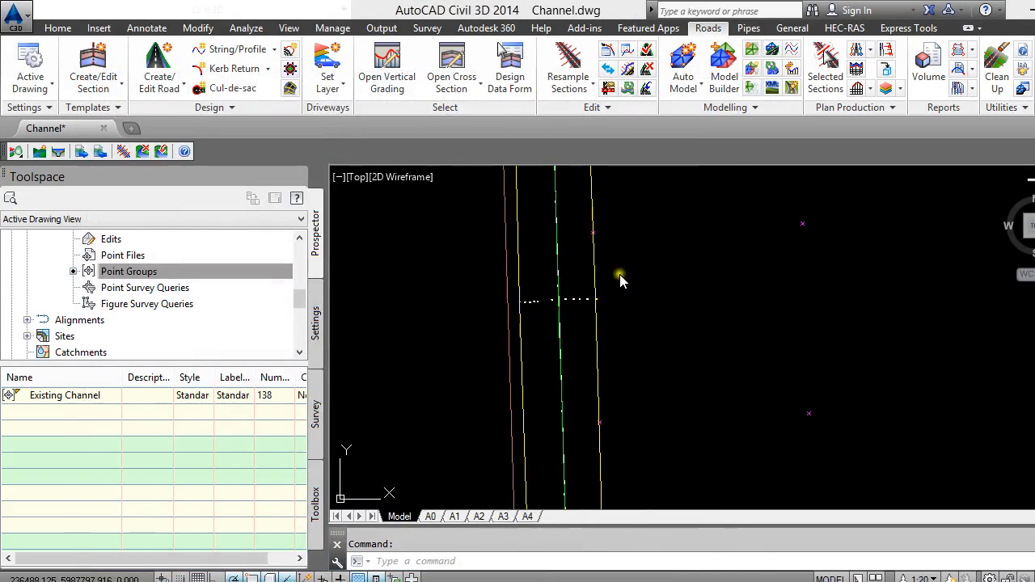
Start plotting cross sections for the channel centreline alignment, choosing all sampled sections.
{"action": "scroll", "coordinate": [558, 312], "scroll_direction": "up", "scroll_amount": 3}
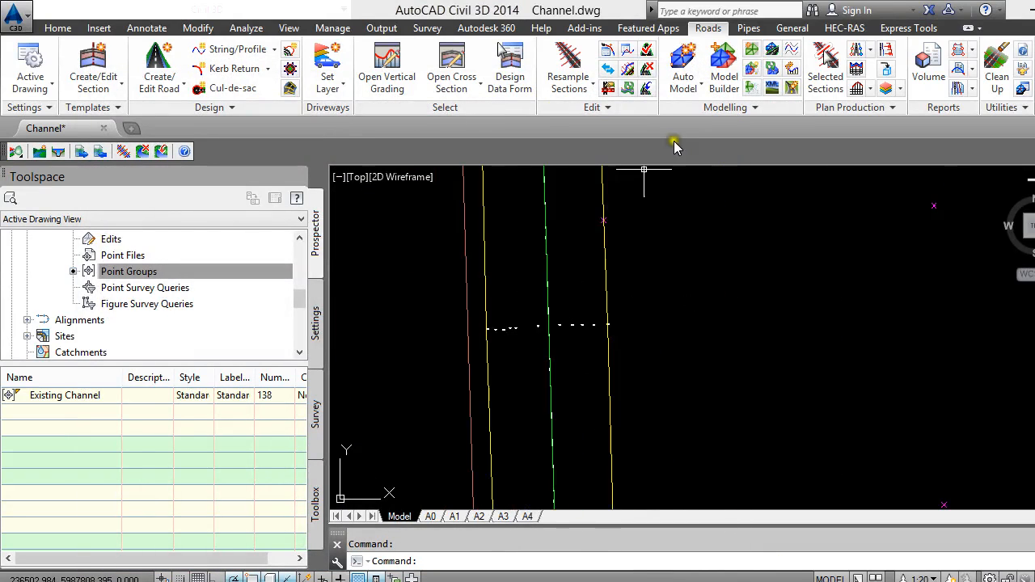
{"action": "left_click", "coordinate": [874, 88]}
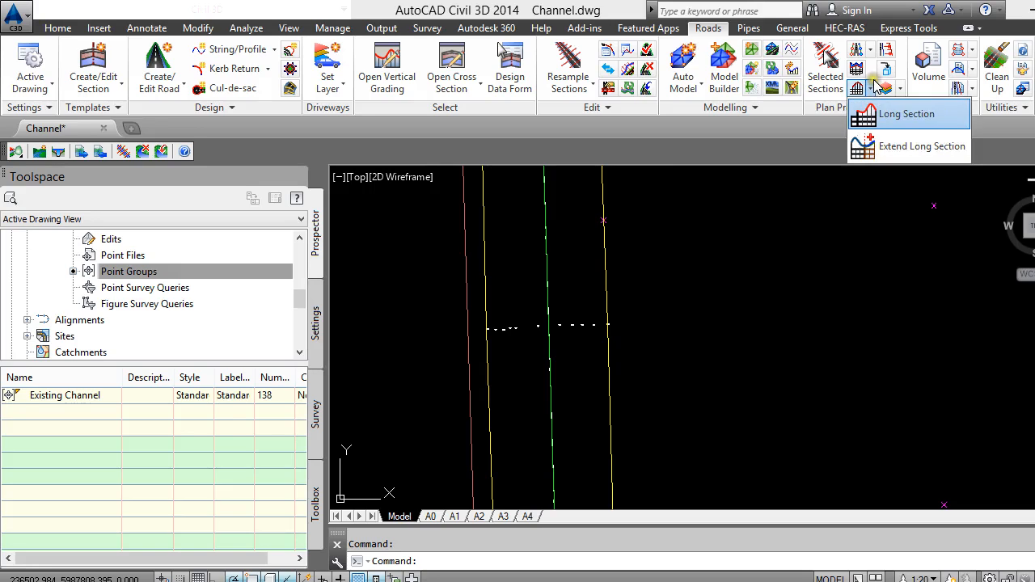
{"action": "left_click", "coordinate": [873, 73]}
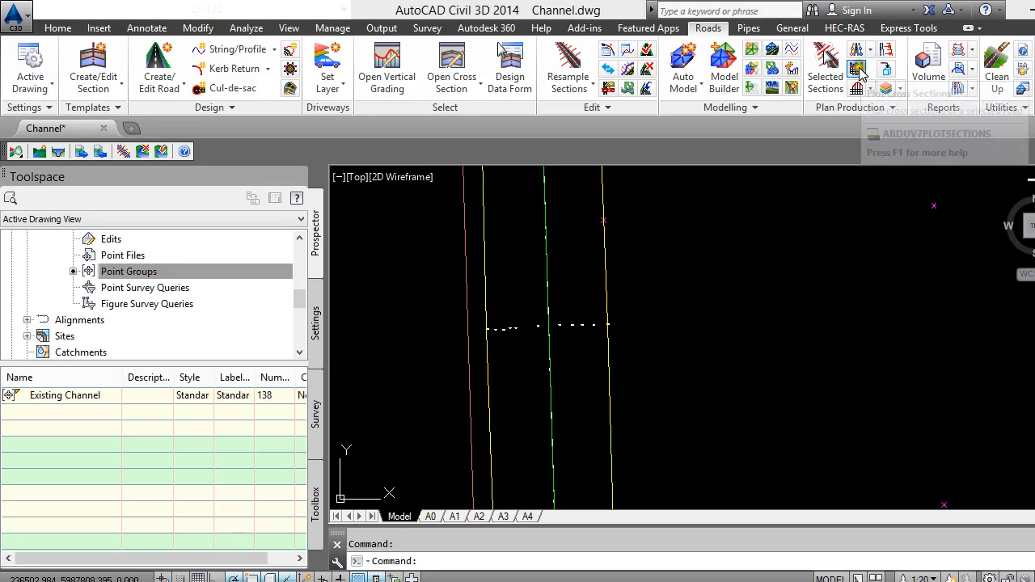
{"action": "left_click", "coordinate": [856, 69]}
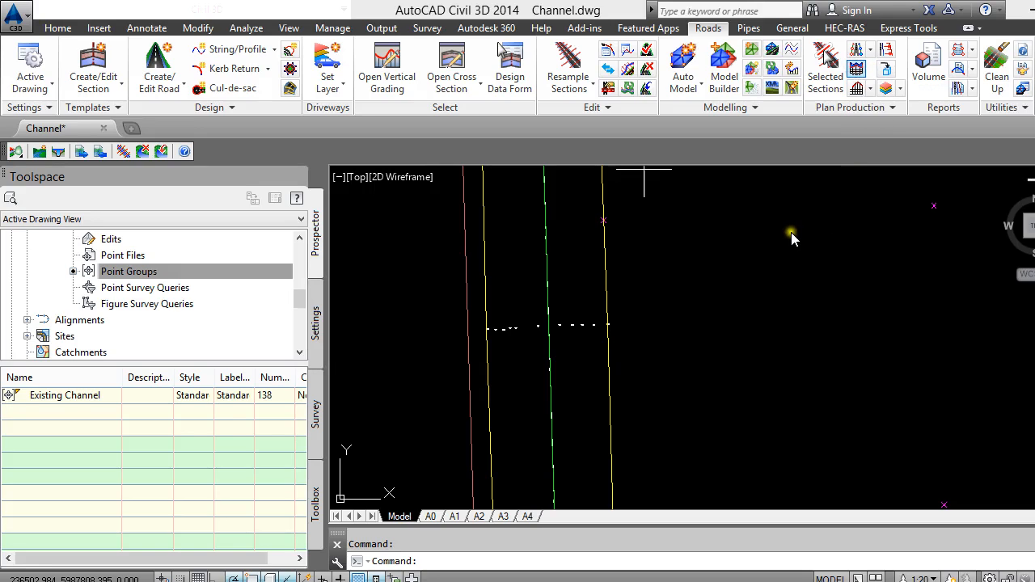
{"action": "left_click", "coordinate": [558, 329]}
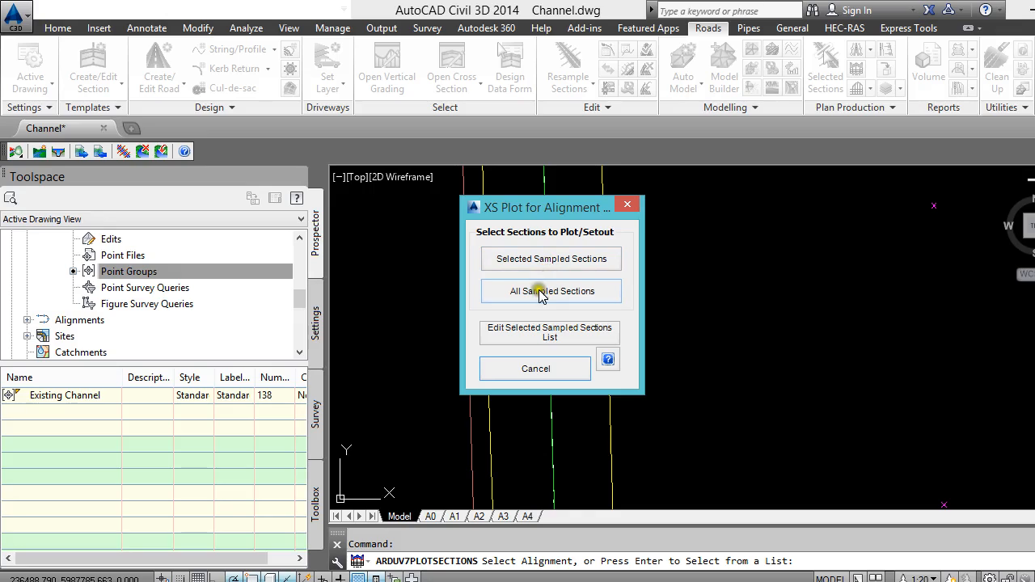
{"action": "left_click", "coordinate": [528, 293]}
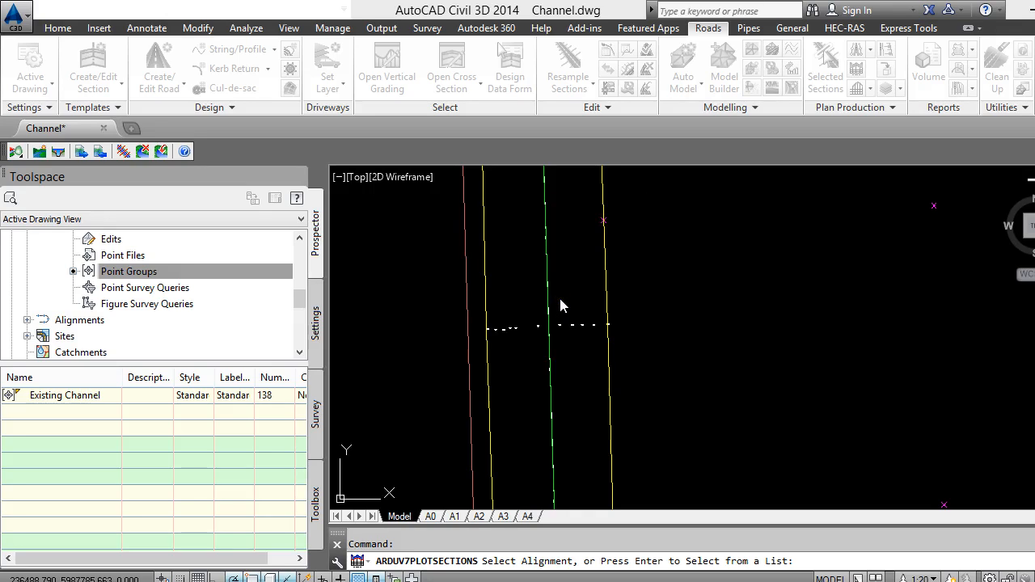
Pick the Centreline of channel alignment for section plotting and load the plot style A1-2014-10mWidths.xxp7.
{"action": "left_click", "coordinate": [575, 303]}
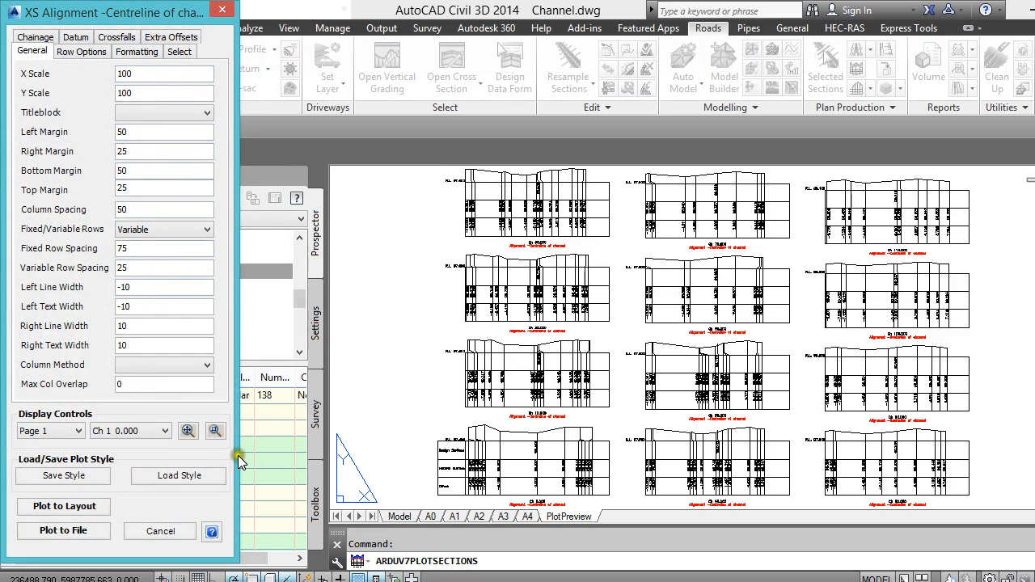
{"action": "left_click", "coordinate": [153, 474]}
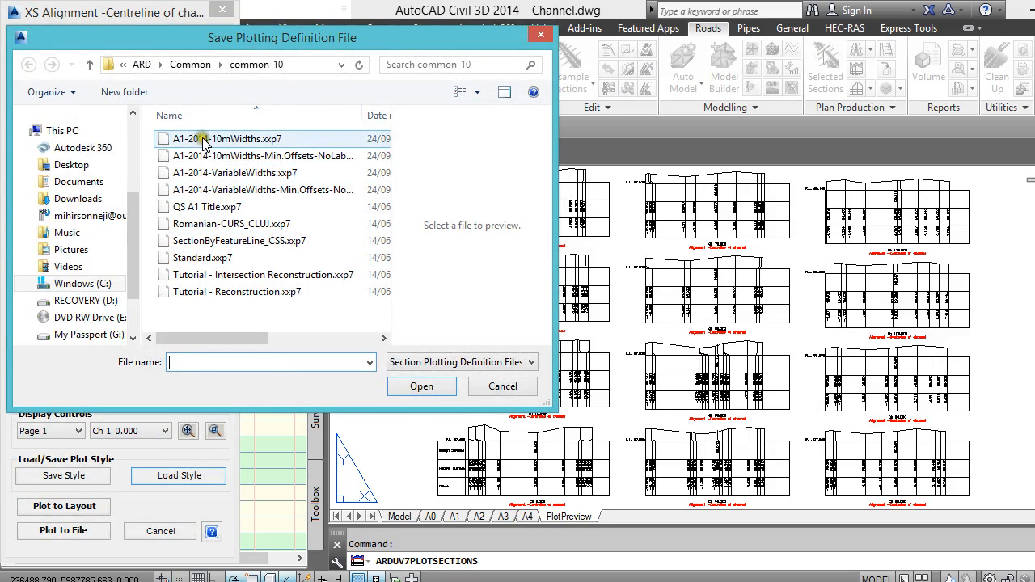
{"action": "left_click", "coordinate": [200, 138]}
{"action": "left_click", "coordinate": [421, 386]}
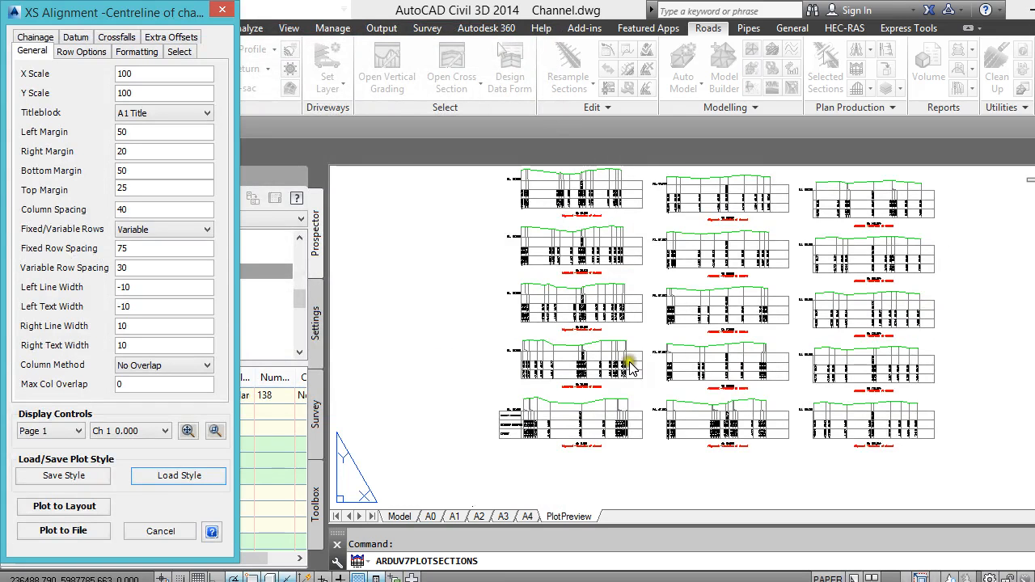
Examine the previewed cross sections on page 1, checking their surface profiles, levels, offsets and chainage labels.
{"action": "left_click", "coordinate": [214, 431]}
{"action": "scroll", "coordinate": [566, 404], "scroll_direction": "up", "scroll_amount": 10}
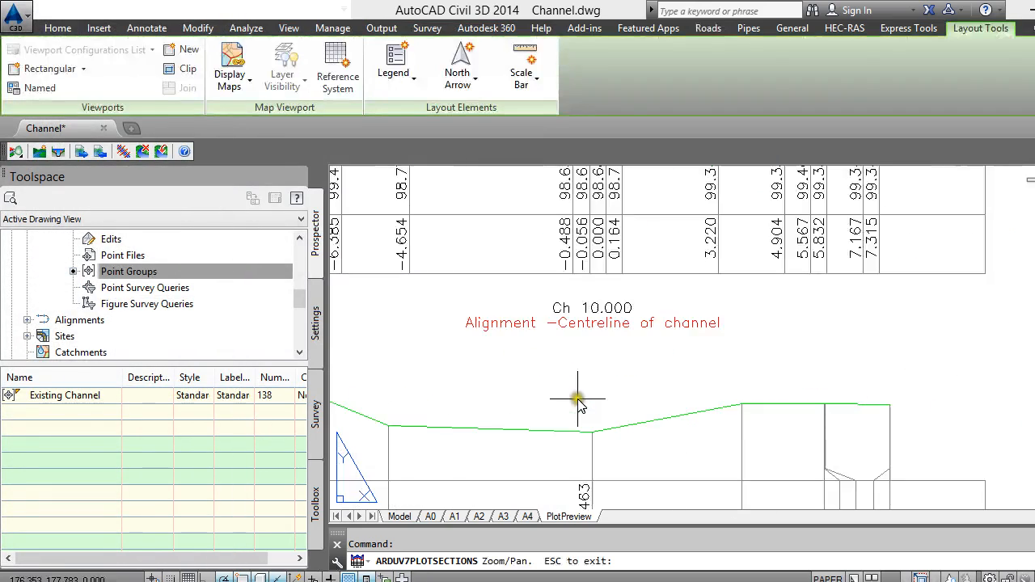
{"action": "scroll", "coordinate": [581, 436], "scroll_direction": "down", "scroll_amount": 4}
{"action": "scroll", "coordinate": [571, 467], "scroll_direction": "up", "scroll_amount": 4}
{"action": "scroll", "coordinate": [571, 468], "scroll_direction": "down", "scroll_amount": 4}
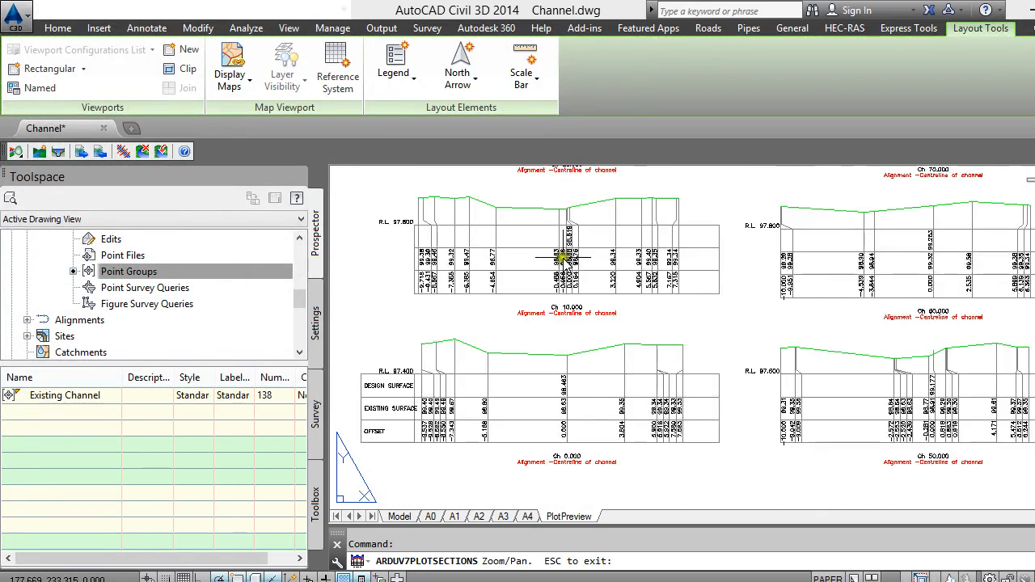
{"action": "scroll", "coordinate": [558, 259], "scroll_direction": "up", "scroll_amount": 4}
{"action": "scroll", "coordinate": [530, 291], "scroll_direction": "down", "scroll_amount": 4}
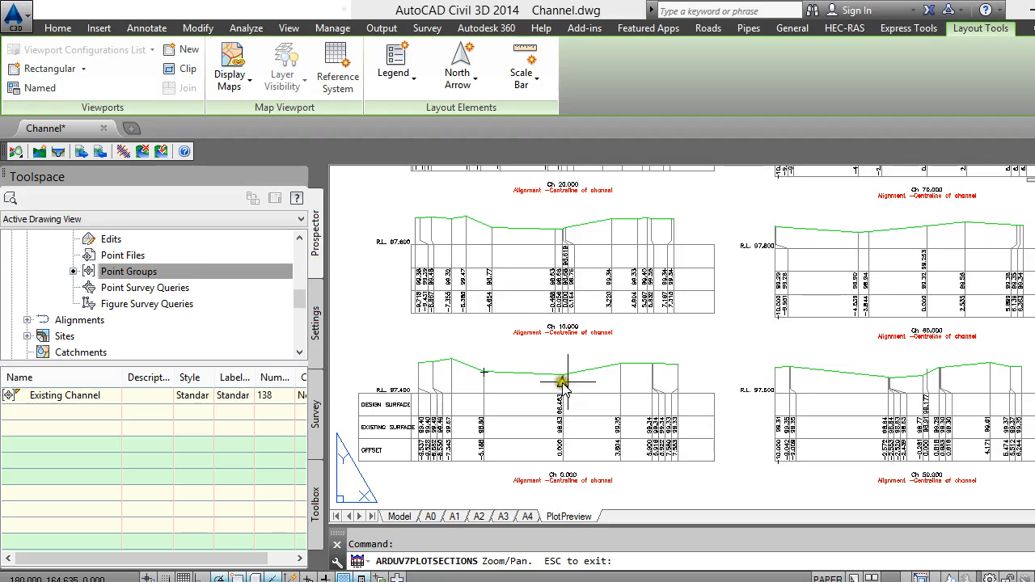
{"action": "scroll", "coordinate": [574, 444], "scroll_direction": "down", "scroll_amount": 4}
{"action": "scroll", "coordinate": [571, 297], "scroll_direction": "up", "scroll_amount": 4}
{"action": "scroll", "coordinate": [525, 210], "scroll_direction": "up", "scroll_amount": 4}
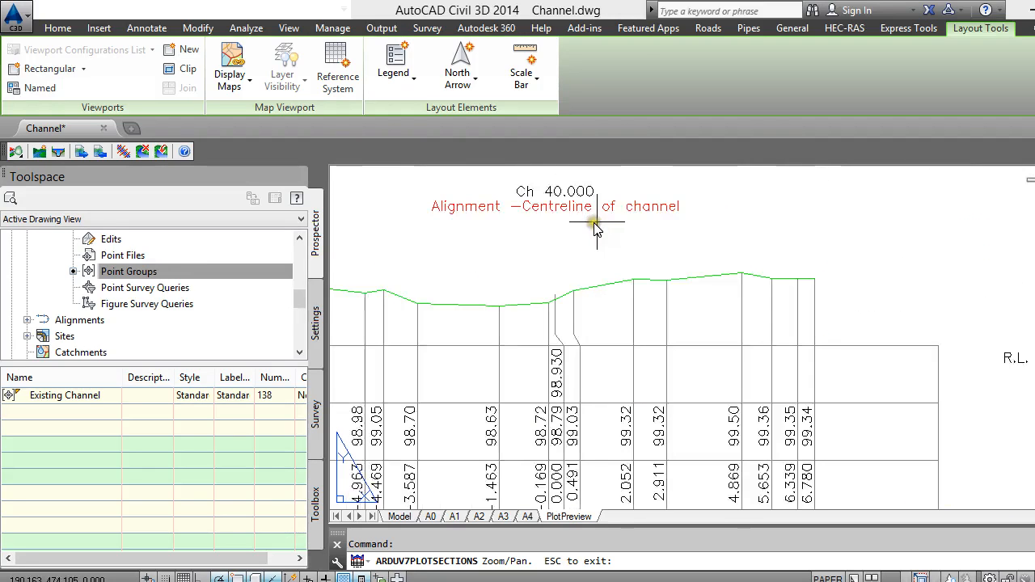
{"action": "scroll", "coordinate": [578, 318], "scroll_direction": "down", "scroll_amount": 2}
{"action": "scroll", "coordinate": [581, 315], "scroll_direction": "down", "scroll_amount": 4}
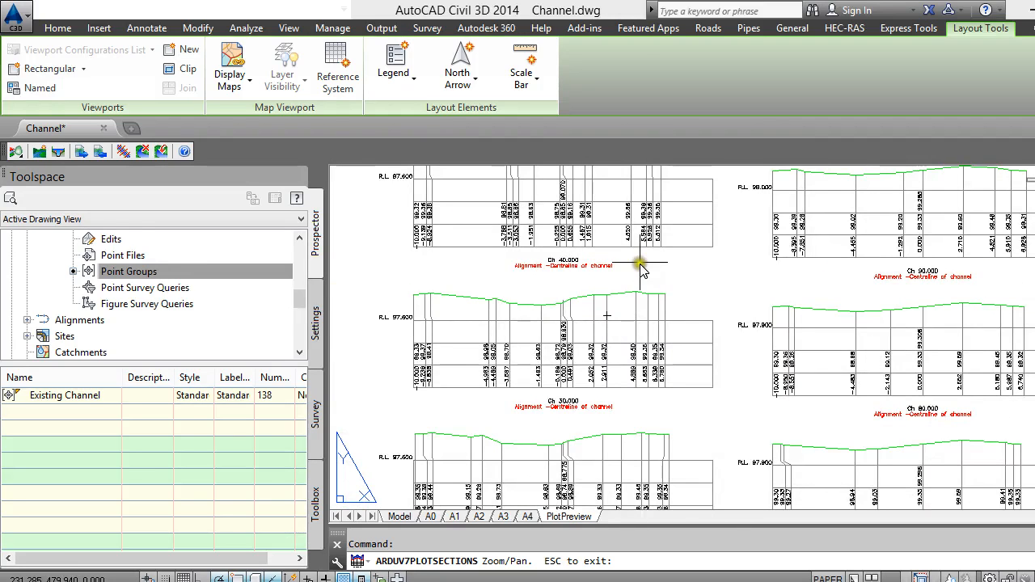
{"action": "scroll", "coordinate": [453, 292], "scroll_direction": "up", "scroll_amount": 4}
{"action": "scroll", "coordinate": [558, 307], "scroll_direction": "down", "scroll_amount": 4}
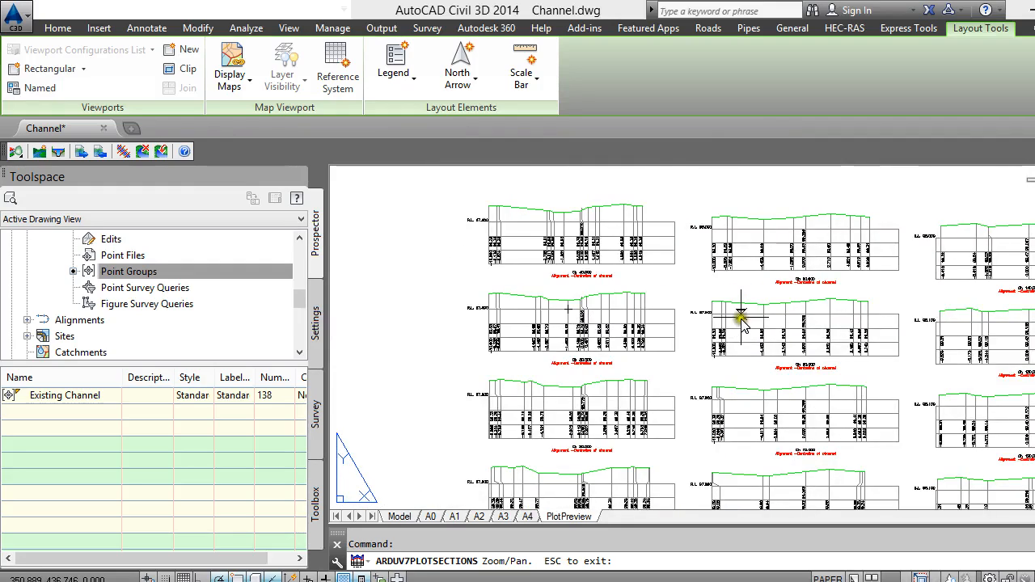
{"action": "scroll", "coordinate": [760, 308], "scroll_direction": "up", "scroll_amount": 4}
{"action": "scroll", "coordinate": [735, 277], "scroll_direction": "down", "scroll_amount": 4}
{"action": "scroll", "coordinate": [661, 307], "scroll_direction": "down", "scroll_amount": 2}
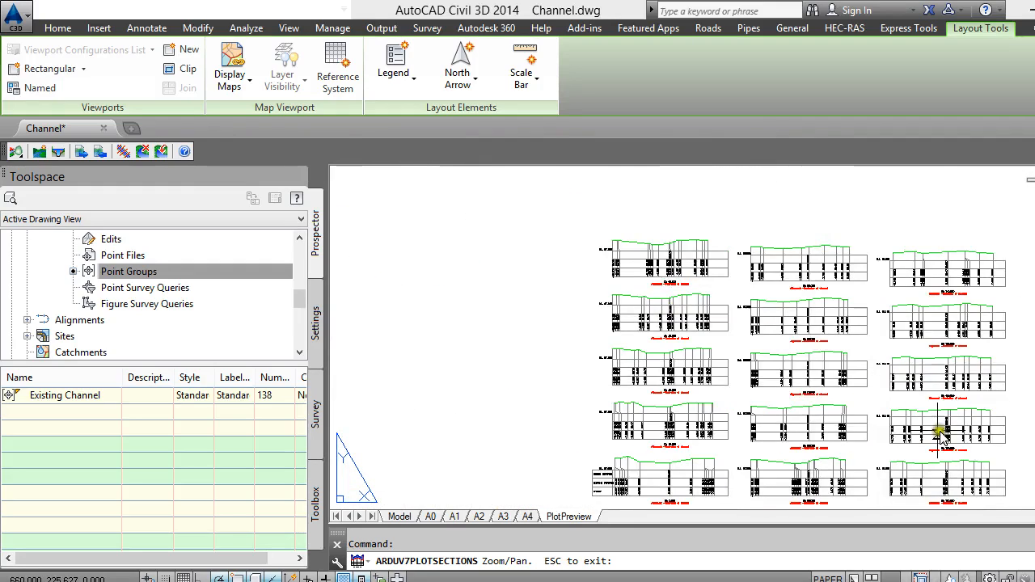
{"action": "scroll", "coordinate": [925, 425], "scroll_direction": "up", "scroll_amount": 4}
{"action": "scroll", "coordinate": [642, 388], "scroll_direction": "down", "scroll_amount": 3}
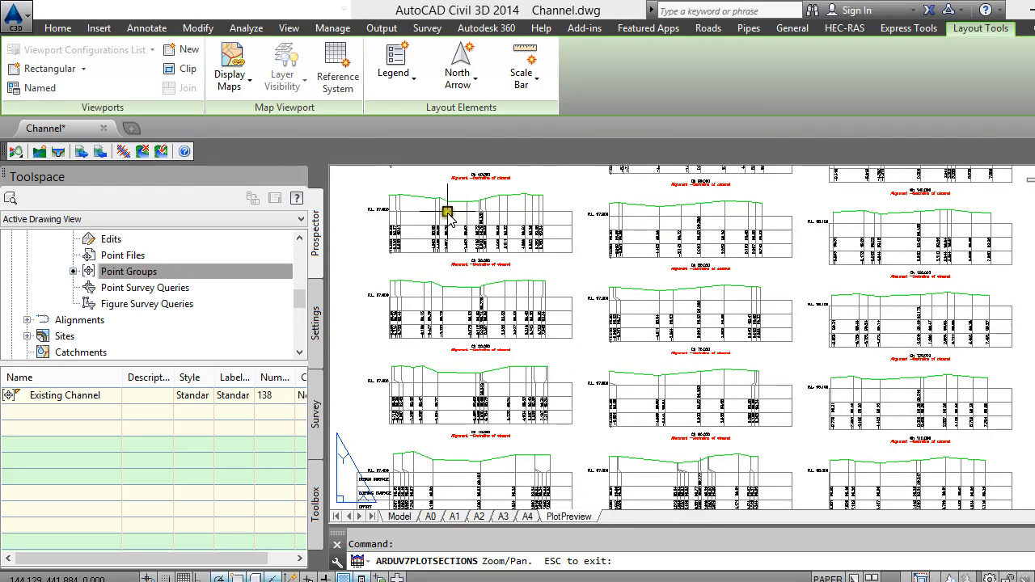
{"action": "scroll", "coordinate": [477, 350], "scroll_direction": "up", "scroll_amount": 4}
{"action": "scroll", "coordinate": [502, 368], "scroll_direction": "down", "scroll_amount": 4}
{"action": "scroll", "coordinate": [512, 382], "scroll_direction": "down", "scroll_amount": 2}
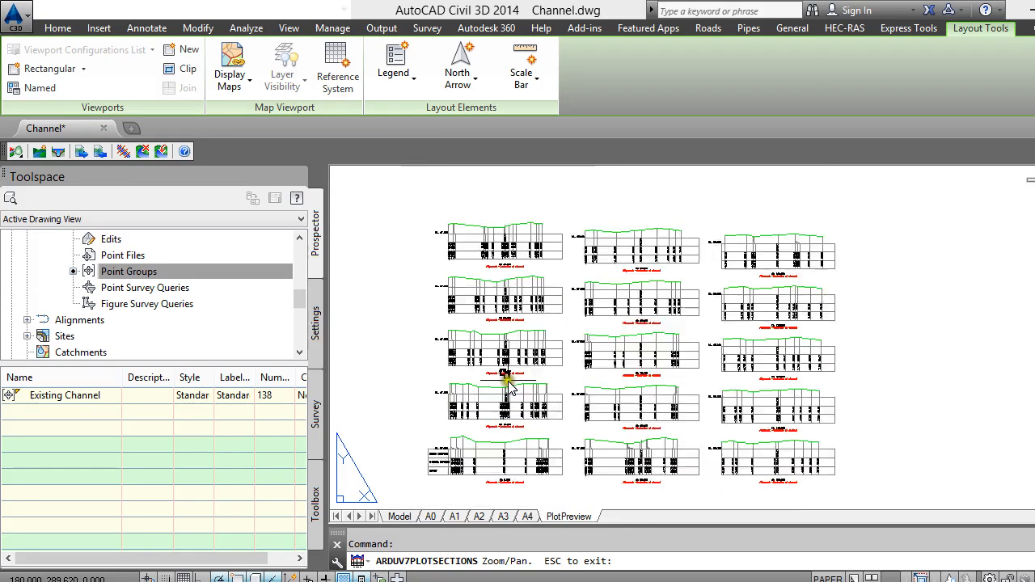
{"action": "key", "text": "Escape"}
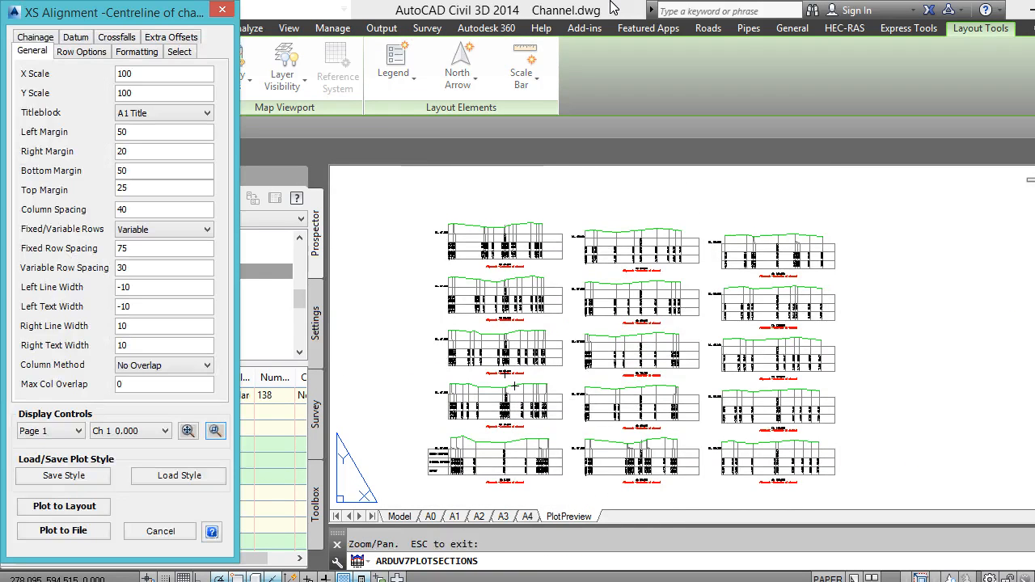
Plot the cross sections to layout sheets and close the Notepad error report.
{"action": "left_click", "coordinate": [80, 505]}
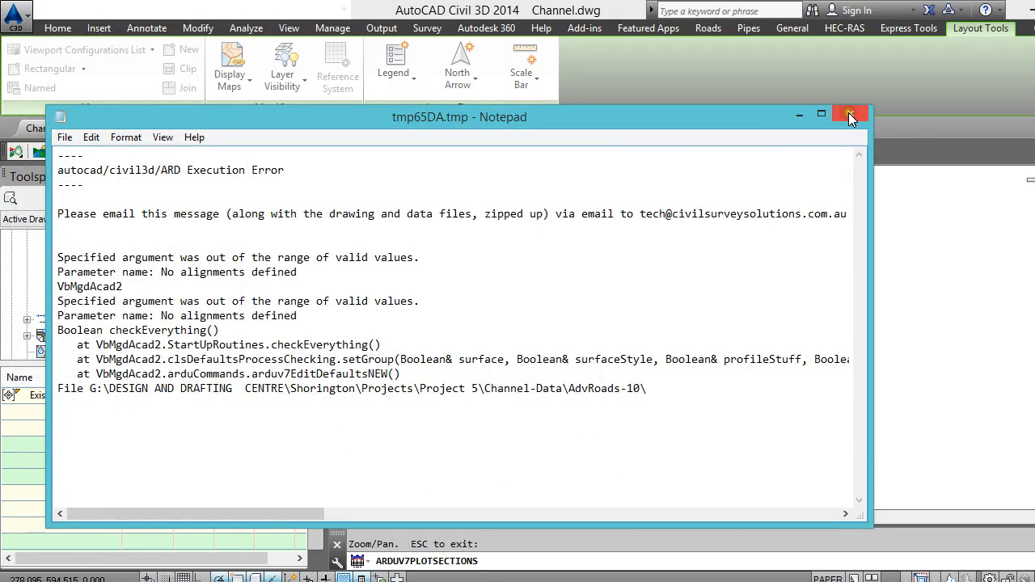
{"action": "left_click", "coordinate": [850, 118]}
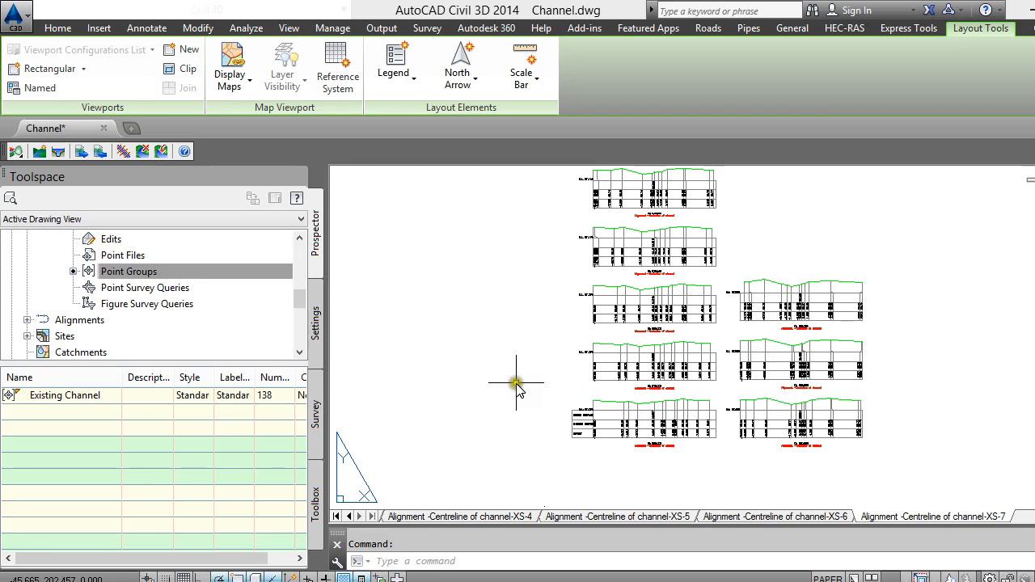
Examine the plotted cross sections on the XS-7 and XS-4 layouts of the channel centreline.
{"action": "scroll", "coordinate": [518, 394], "scroll_direction": "down", "scroll_amount": 3}
{"action": "scroll", "coordinate": [590, 372], "scroll_direction": "up", "scroll_amount": 10}
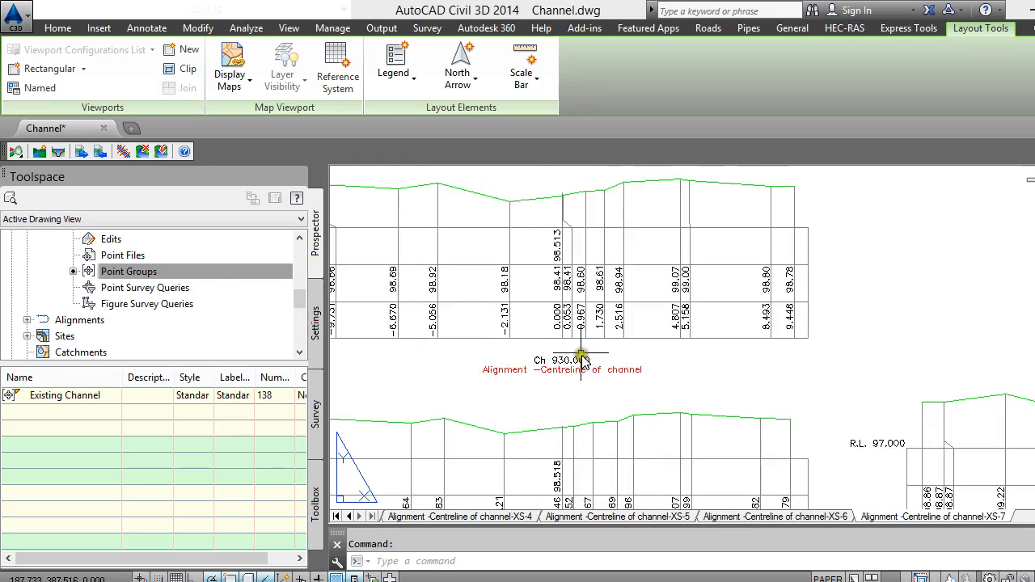
{"action": "scroll", "coordinate": [582, 364], "scroll_direction": "down", "scroll_amount": 8}
{"action": "left_click", "coordinate": [439, 516]}
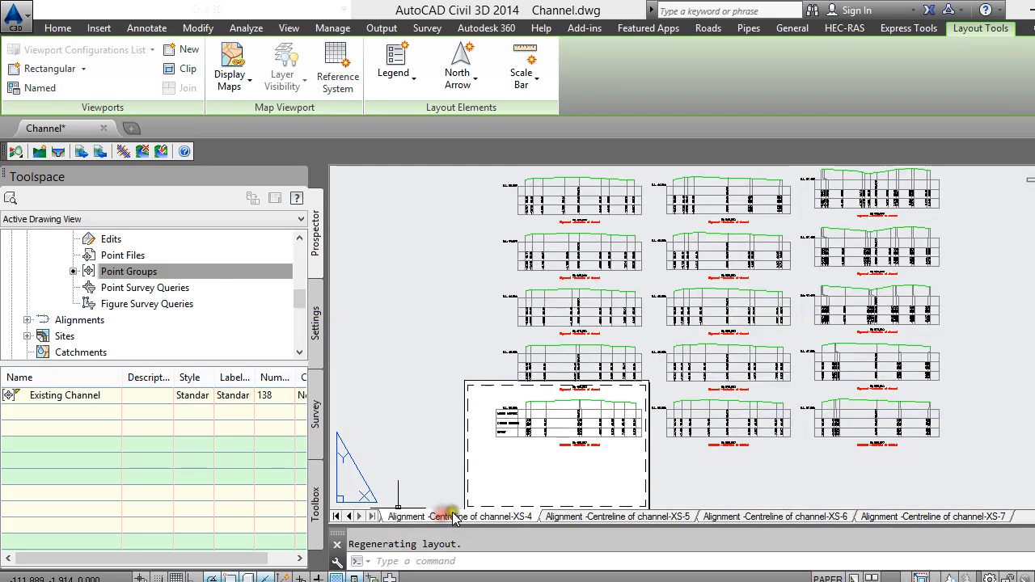
{"action": "scroll", "coordinate": [594, 356], "scroll_direction": "down", "scroll_amount": 3}
{"action": "scroll", "coordinate": [575, 291], "scroll_direction": "up", "scroll_amount": 6}
{"action": "scroll", "coordinate": [566, 340], "scroll_direction": "down", "scroll_amount": 4}
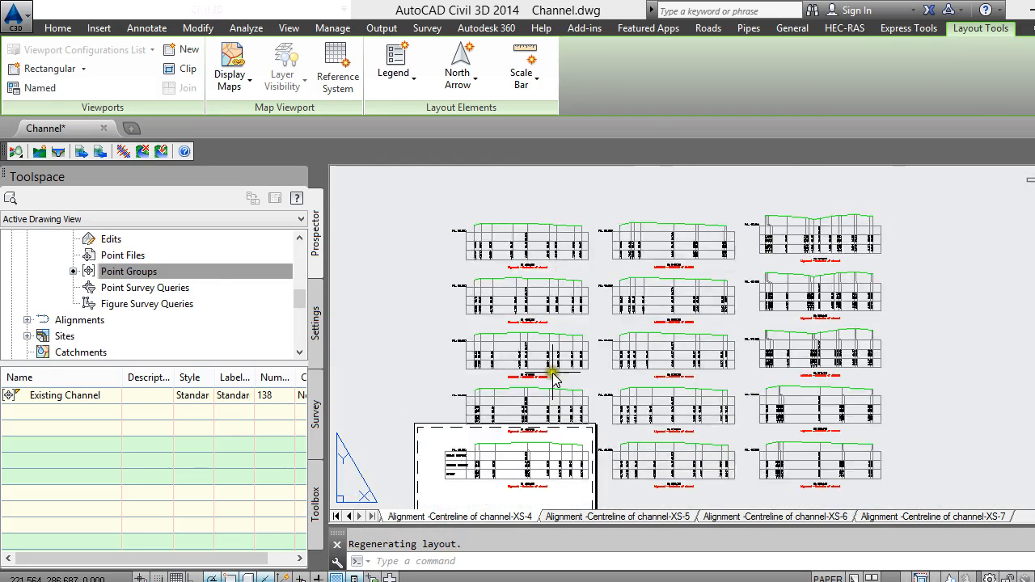
{"action": "scroll", "coordinate": [534, 445], "scroll_direction": "up", "scroll_amount": 3}
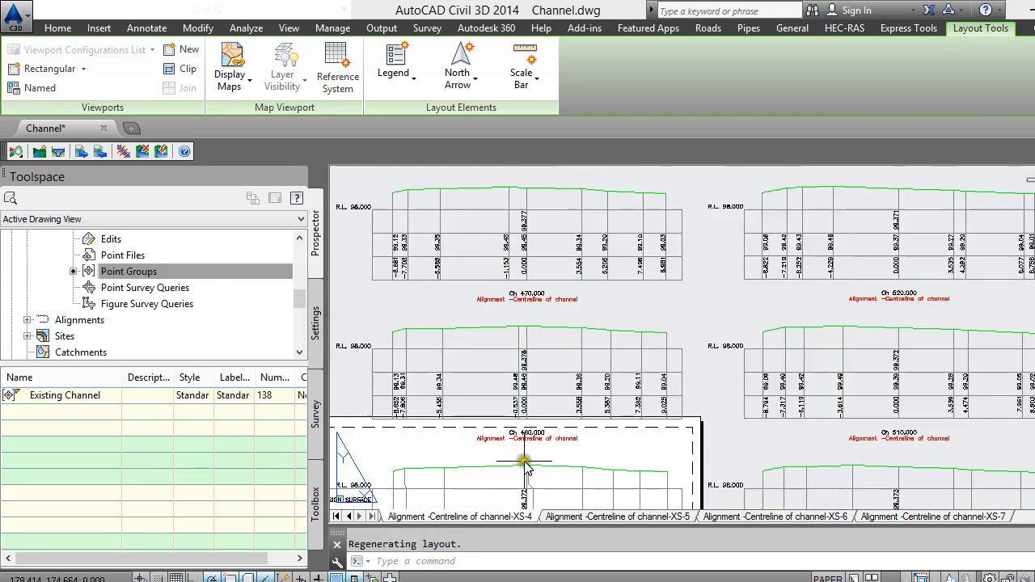
Review the cross sections on the Alignment -Centreline of channel-XS-1 layout, including their level and offset rows.
{"action": "left_click", "coordinate": [349, 518]}
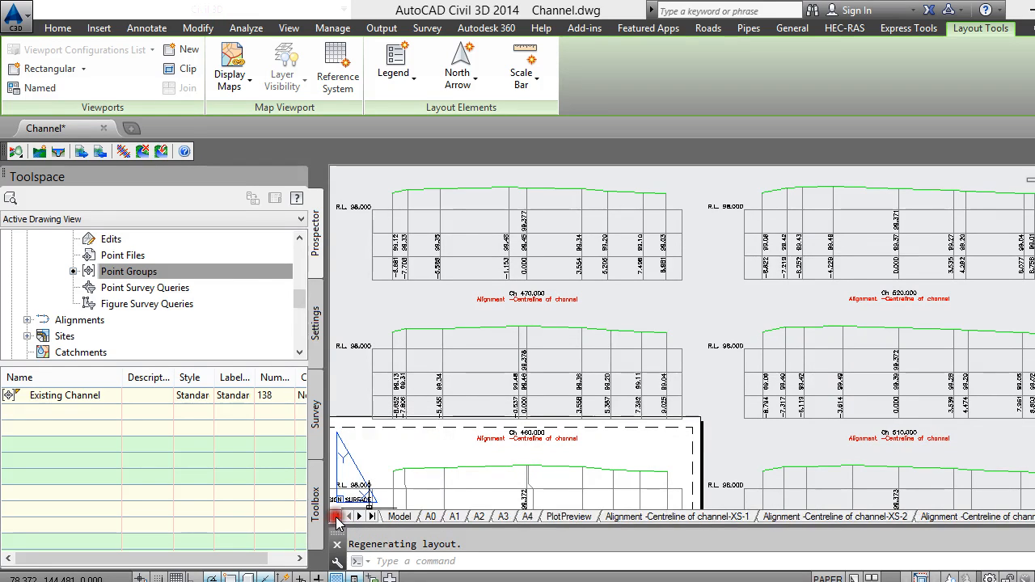
{"action": "left_click", "coordinate": [659, 518]}
{"action": "scroll", "coordinate": [561, 416], "scroll_direction": "up", "scroll_amount": 5}
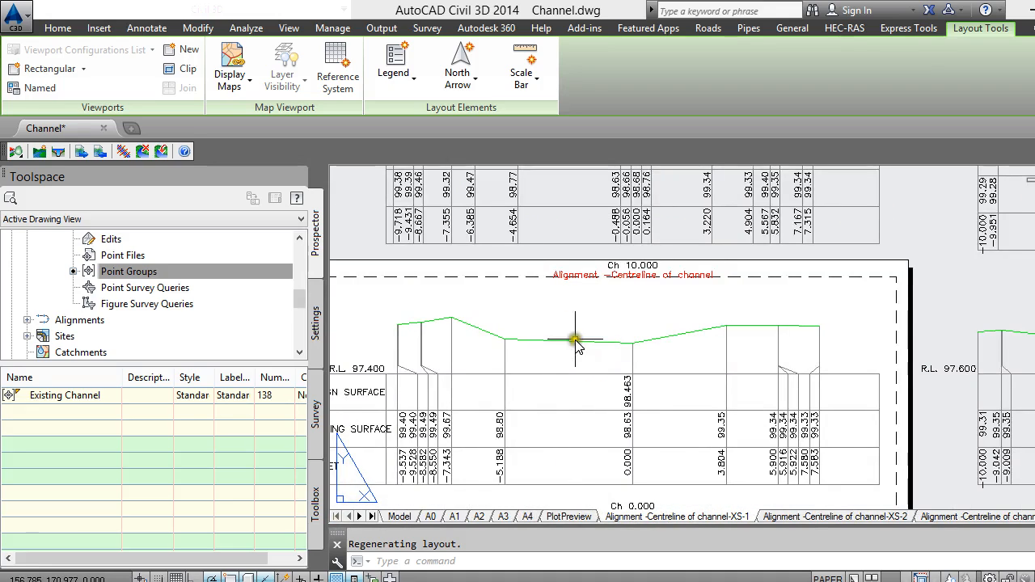
{"action": "scroll", "coordinate": [423, 331], "scroll_direction": "down", "scroll_amount": 3}
{"action": "scroll", "coordinate": [731, 358], "scroll_direction": "up", "scroll_amount": 4}
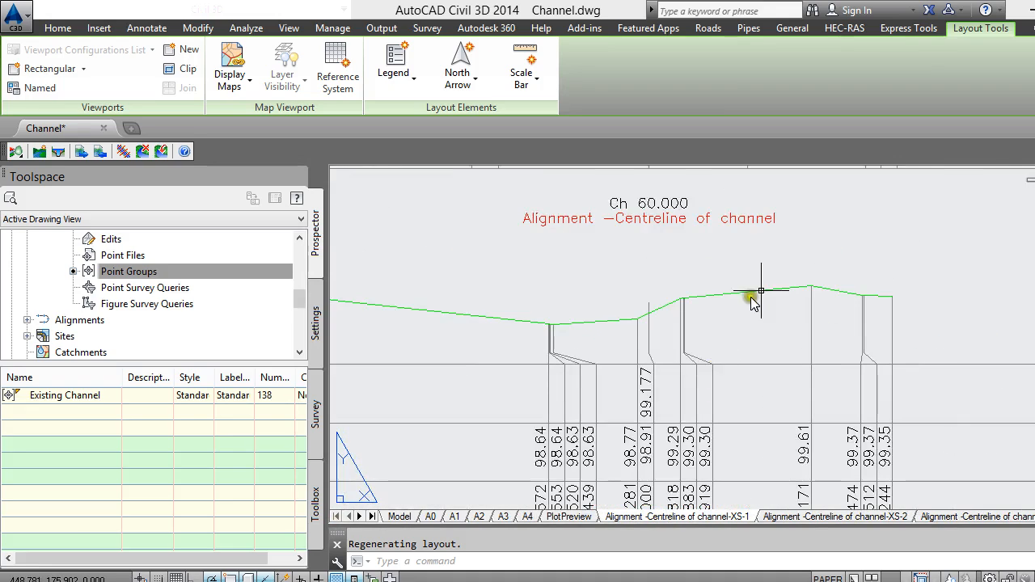
{"action": "scroll", "coordinate": [752, 302], "scroll_direction": "down", "scroll_amount": 5}
{"action": "scroll", "coordinate": [723, 323], "scroll_direction": "up", "scroll_amount": 5}
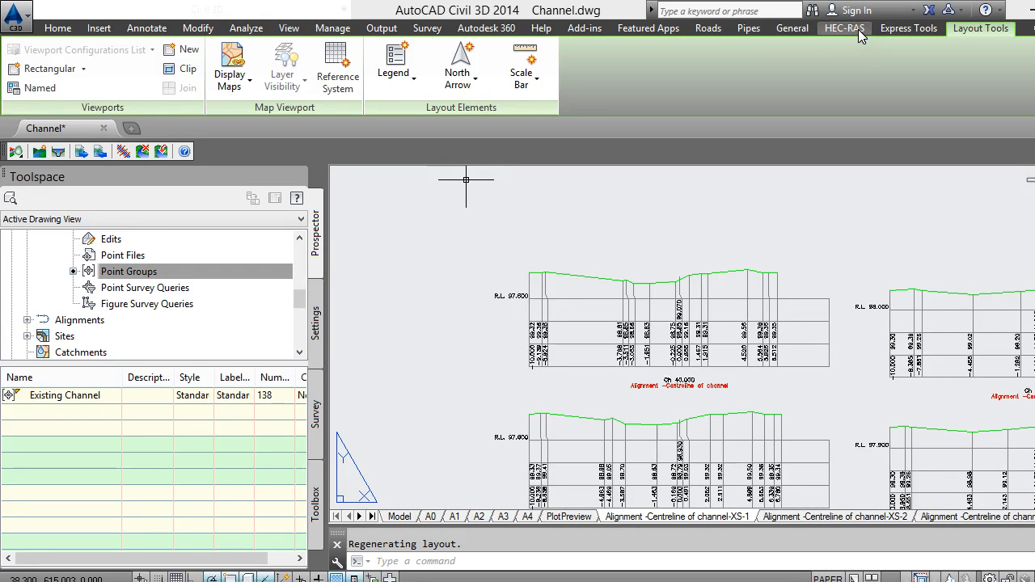
Return to model space and inspect the survey points along the channel between the boundary lines.
{"action": "left_click", "coordinate": [405, 516]}
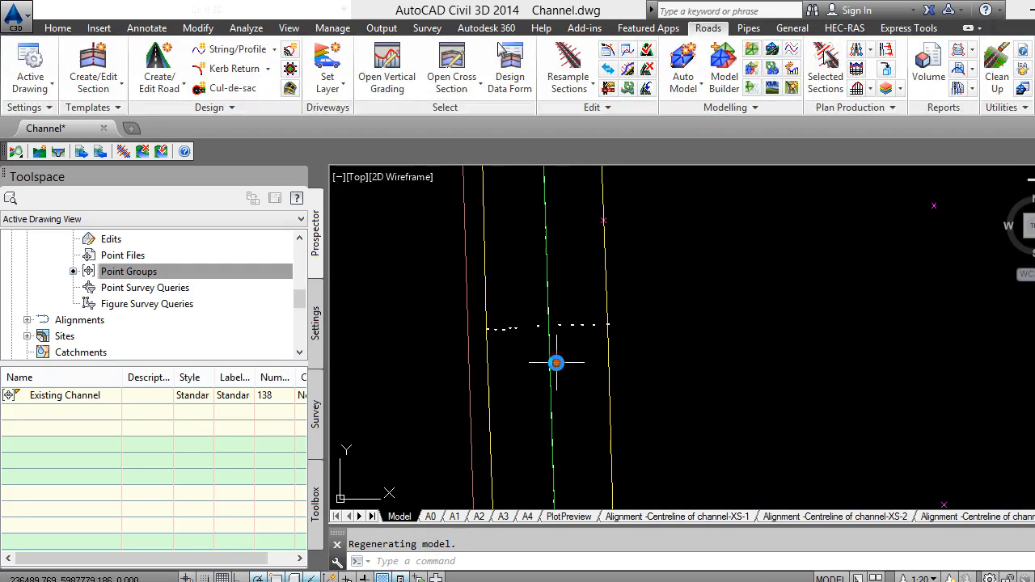
{"action": "scroll", "coordinate": [518, 364], "scroll_direction": "down", "scroll_amount": 5}
{"action": "scroll", "coordinate": [530, 272], "scroll_direction": "up", "scroll_amount": 7}
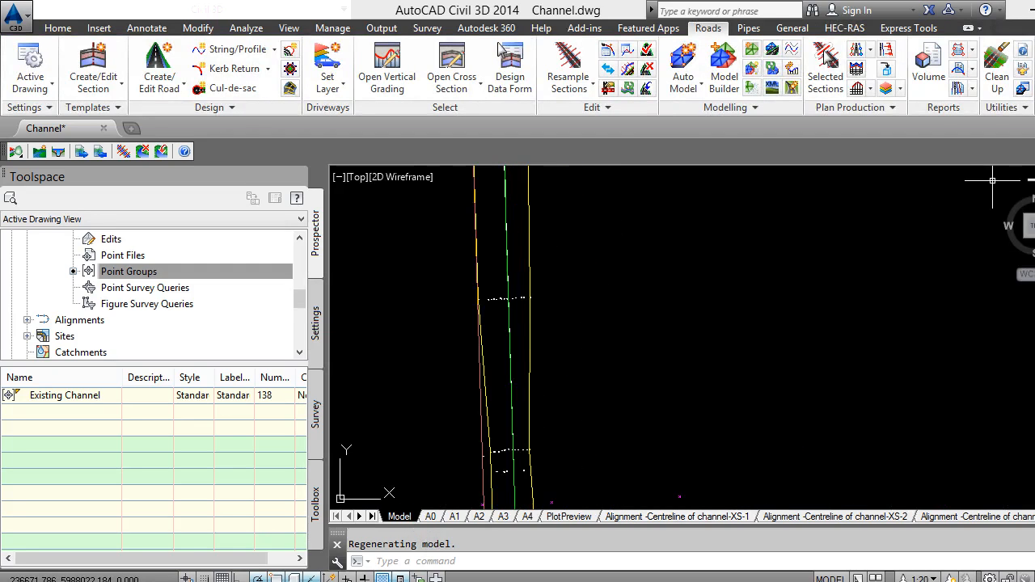
{"action": "scroll", "coordinate": [566, 323], "scroll_direction": "up", "scroll_amount": 4}
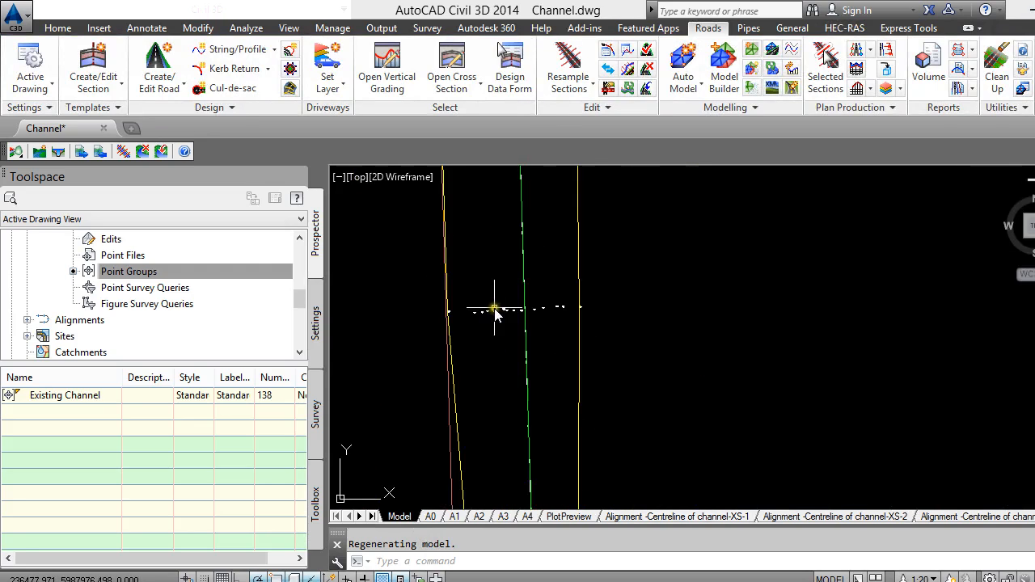
{"action": "scroll", "coordinate": [496, 314], "scroll_direction": "down", "scroll_amount": 4}
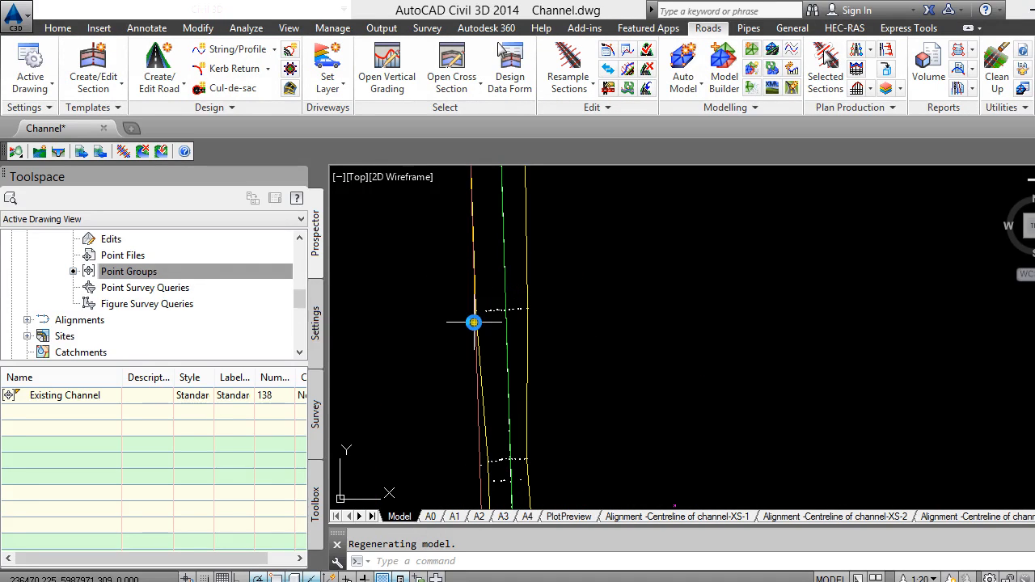
{"action": "scroll", "coordinate": [490, 469], "scroll_direction": "up", "scroll_amount": 2}
{"action": "scroll", "coordinate": [440, 376], "scroll_direction": "down", "scroll_amount": 2}
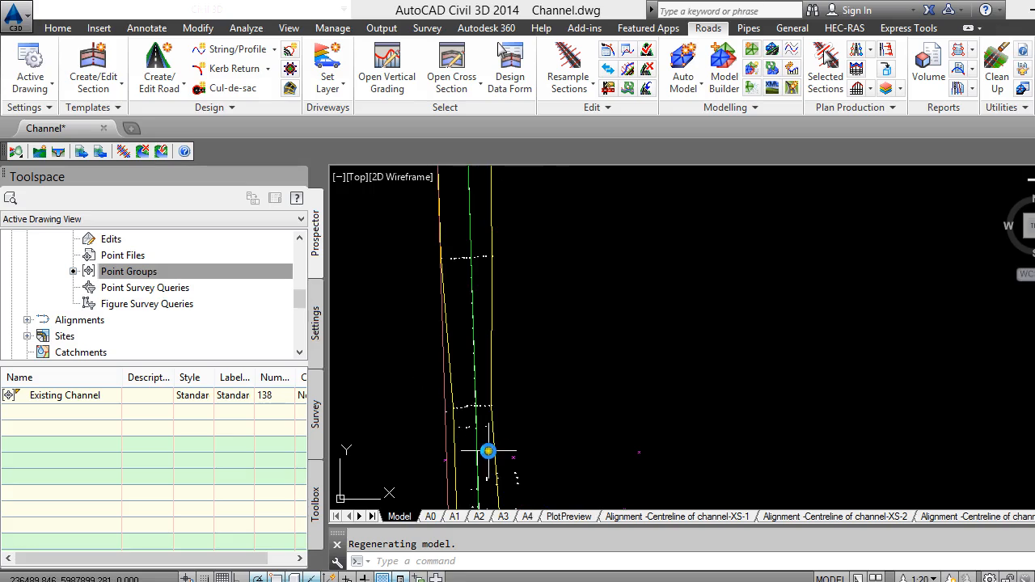
{"action": "scroll", "coordinate": [486, 451], "scroll_direction": "up", "scroll_amount": 4}
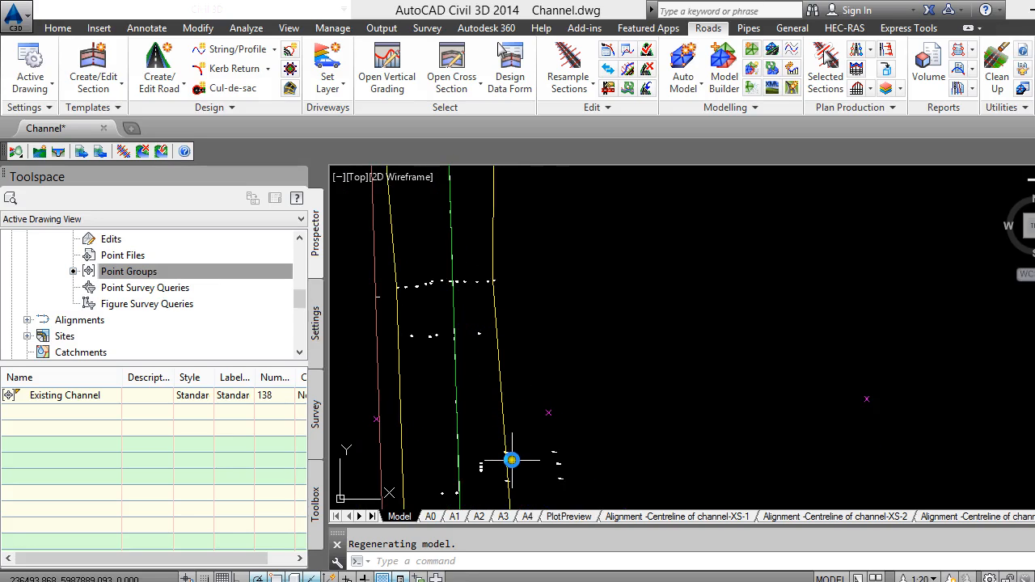
{"action": "scroll", "coordinate": [514, 467], "scroll_direction": "up", "scroll_amount": 2}
{"action": "scroll", "coordinate": [503, 473], "scroll_direction": "down", "scroll_amount": 2}
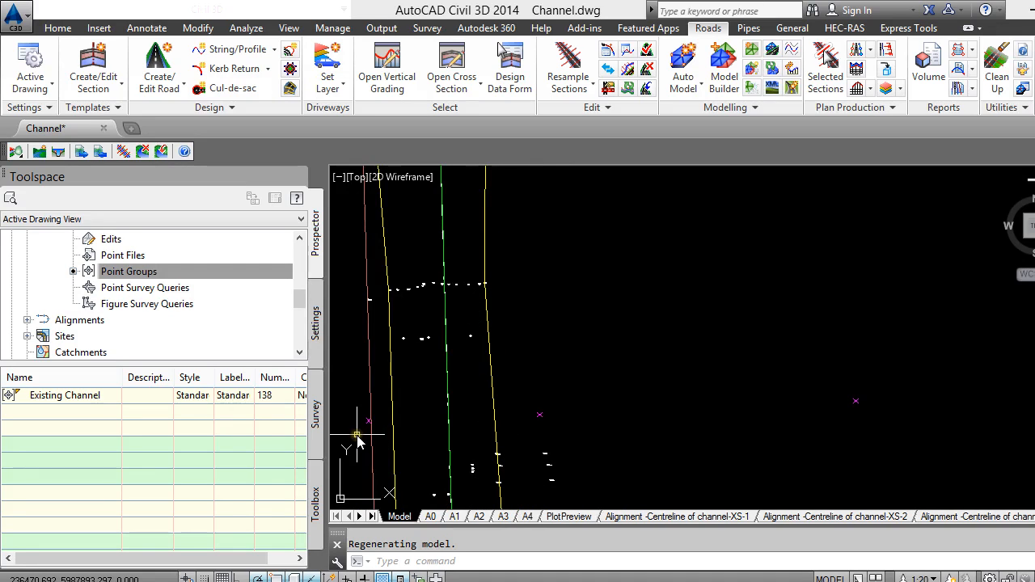
{"action": "scroll", "coordinate": [359, 437], "scroll_direction": "up", "scroll_amount": 4}
{"action": "scroll", "coordinate": [392, 434], "scroll_direction": "down", "scroll_amount": 4}
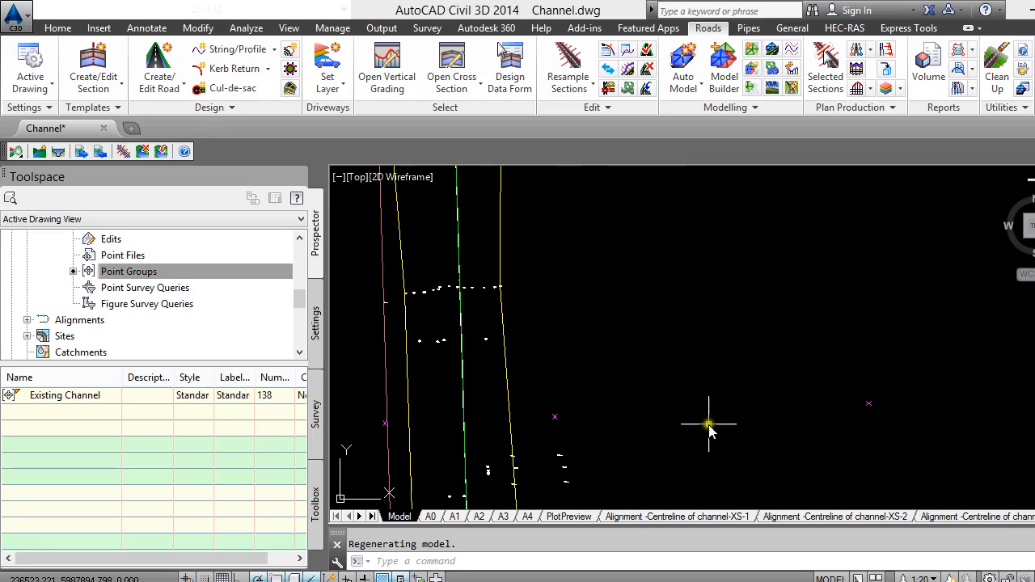
{"action": "scroll", "coordinate": [522, 404], "scroll_direction": "down", "scroll_amount": 3}
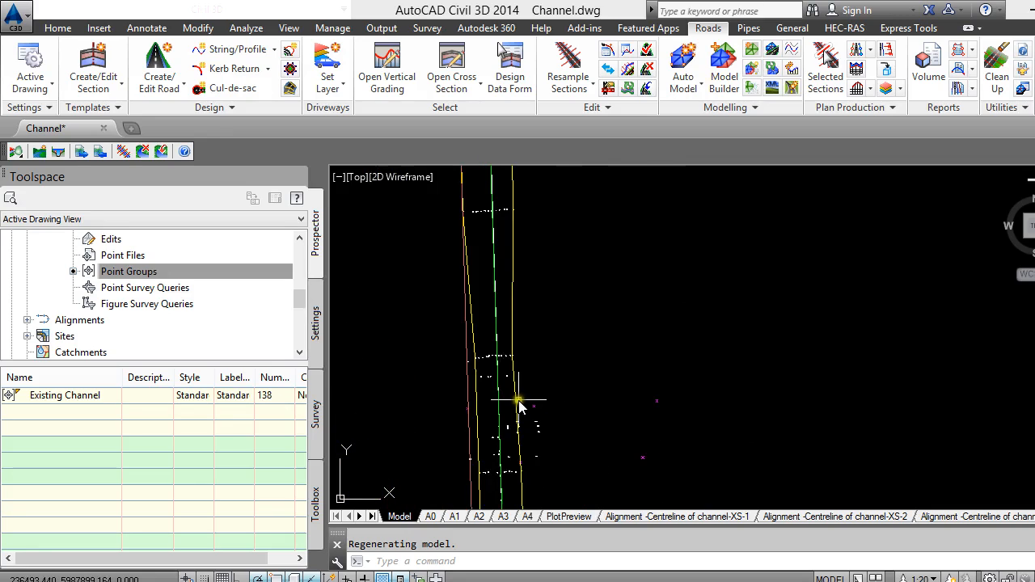
Inspect the attributes of the magenta spot level point 441 beside the channel in the Point Editor.
{"action": "scroll", "coordinate": [517, 430], "scroll_direction": "up", "scroll_amount": 3}
{"action": "scroll", "coordinate": [500, 437], "scroll_direction": "up", "scroll_amount": 6}
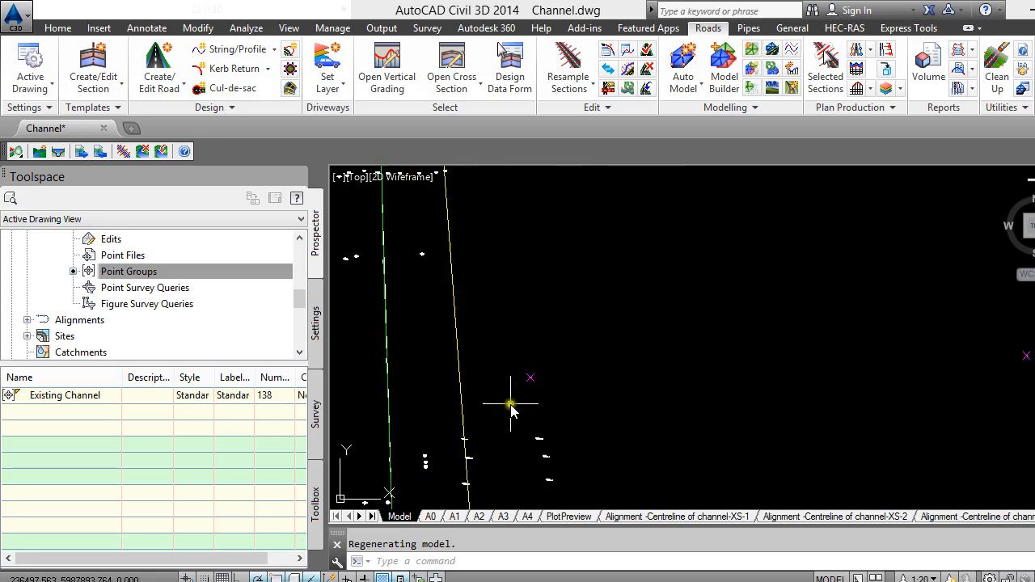
{"action": "scroll", "coordinate": [664, 194], "scroll_direction": "up", "scroll_amount": 8}
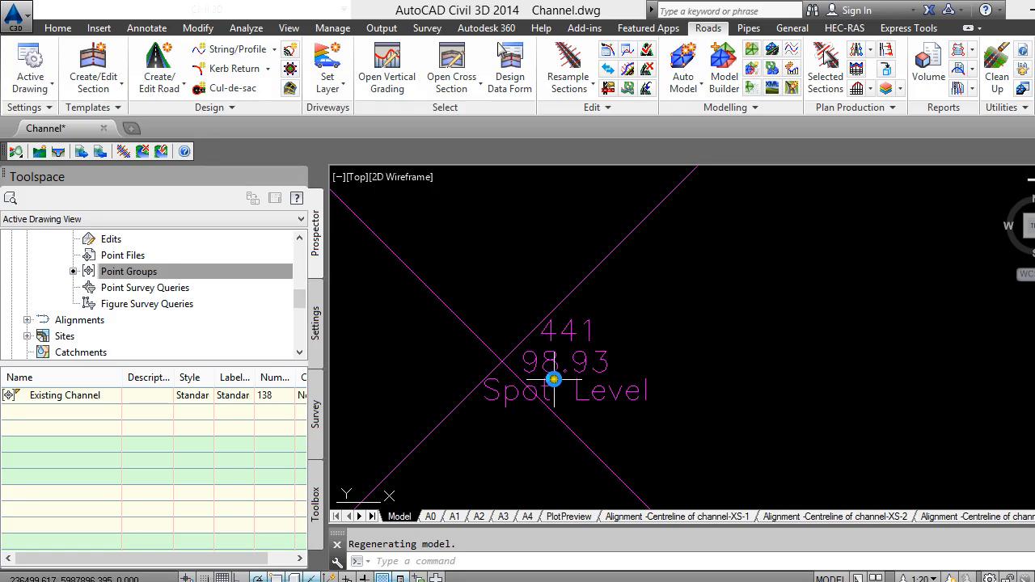
{"action": "left_click", "coordinate": [504, 354]}
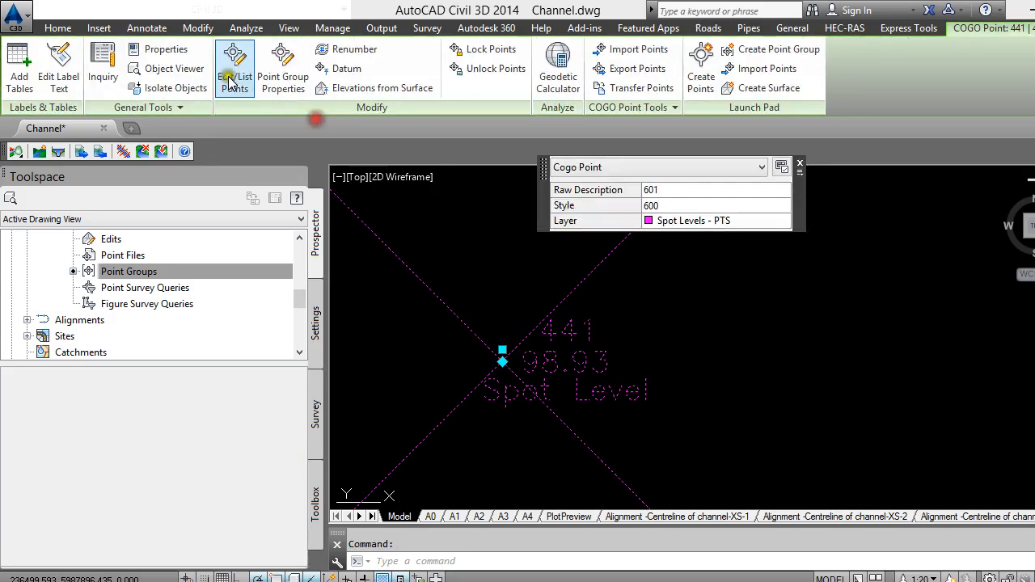
{"action": "left_click", "coordinate": [242, 87]}
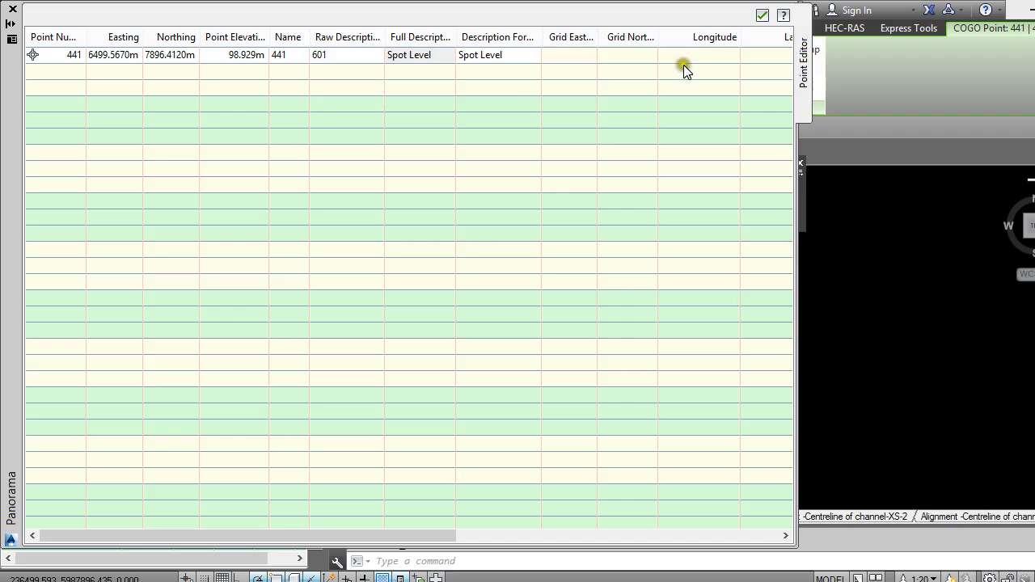
{"action": "left_click", "coordinate": [764, 17]}
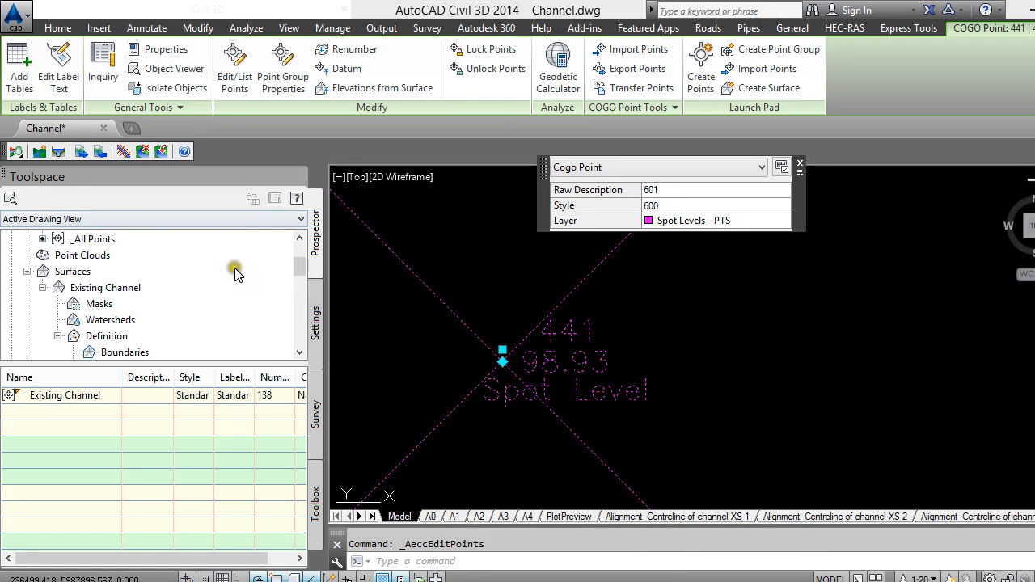
Deselect the point and create a new drawing layer named NS.
{"action": "left_click", "coordinate": [57, 28]}
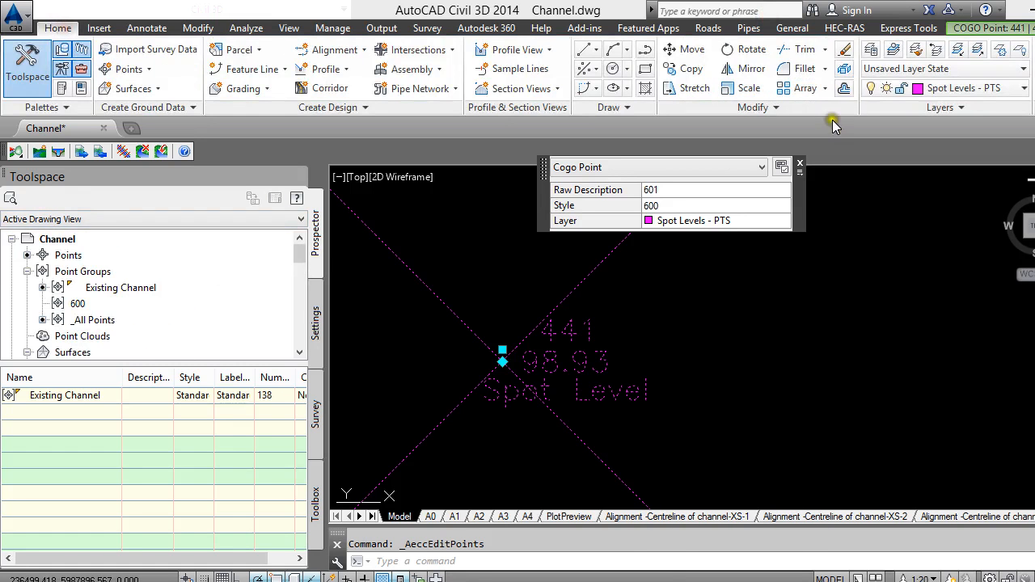
{"action": "left_click", "coordinate": [800, 165]}
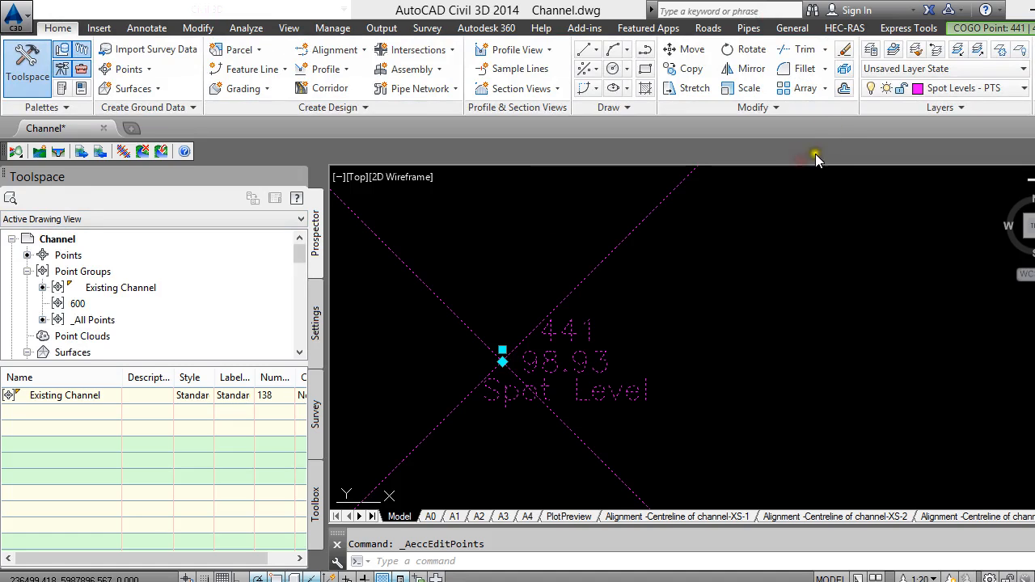
{"action": "left_click", "coordinate": [871, 50]}
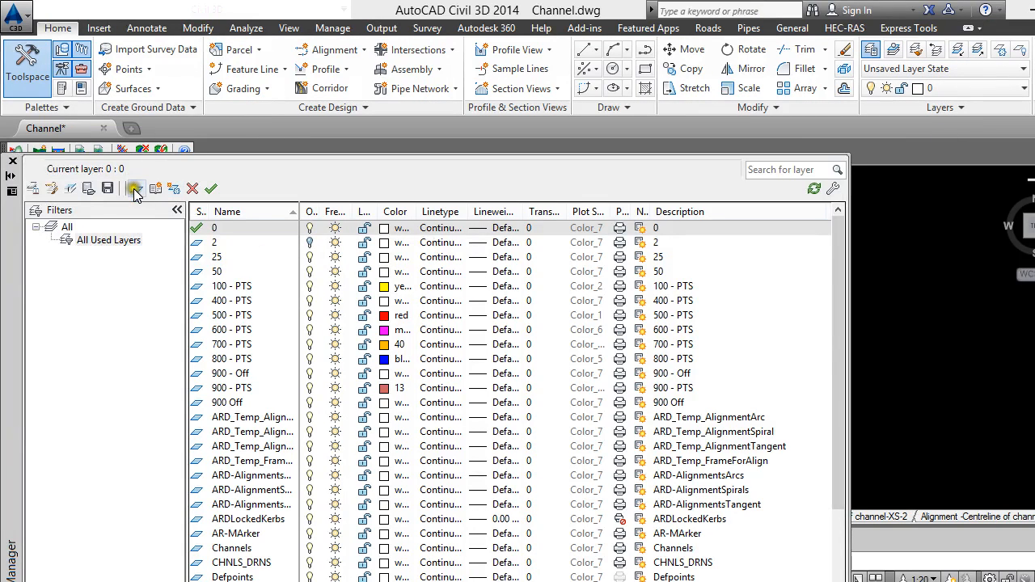
{"action": "left_click", "coordinate": [135, 189]}
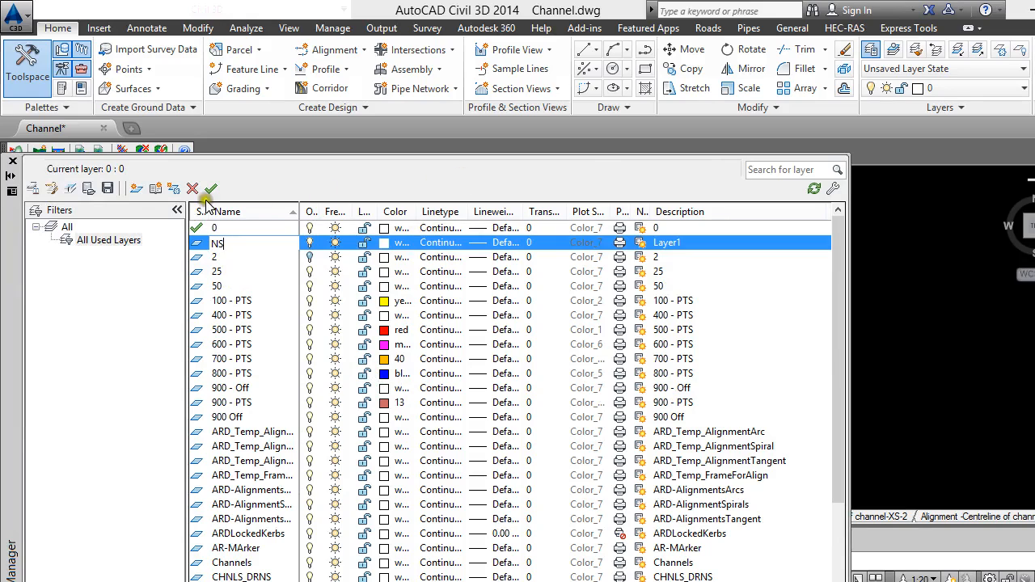
{"action": "left_click", "coordinate": [350, 173]}
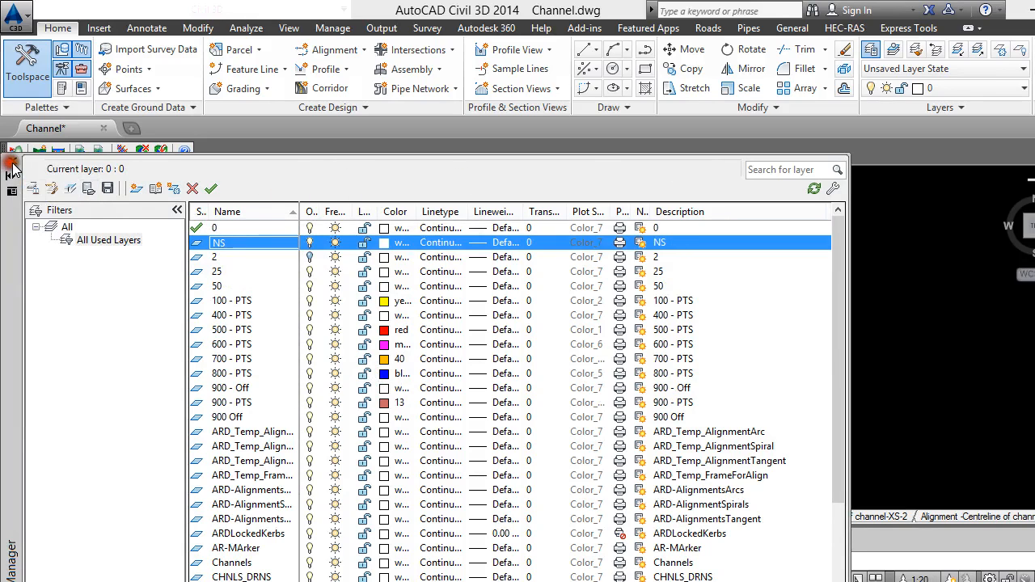
{"action": "left_click", "coordinate": [12, 166]}
Start a new point group and name it NS.
{"action": "left_click", "coordinate": [83, 273]}
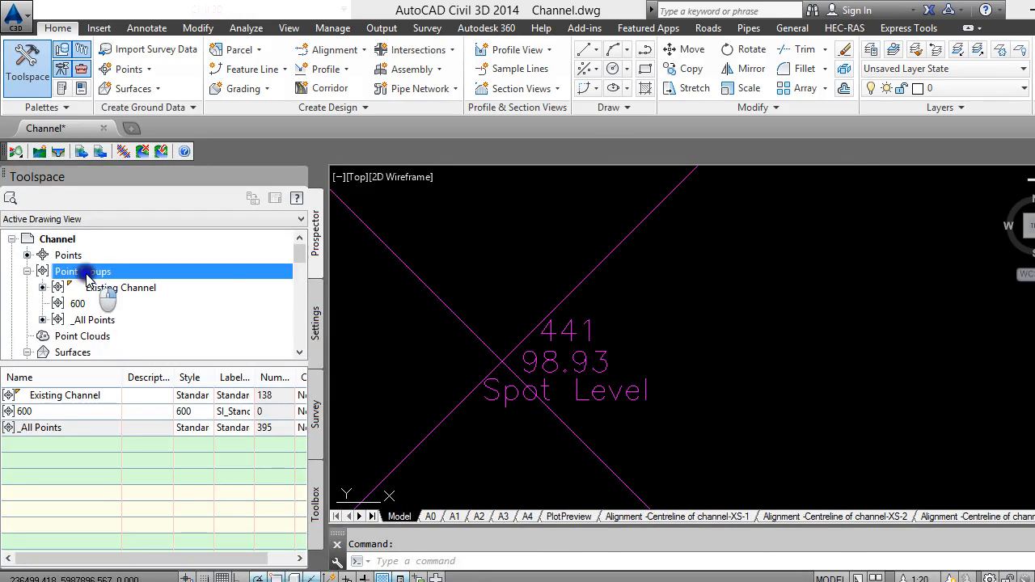
{"action": "right_click", "coordinate": [88, 278]}
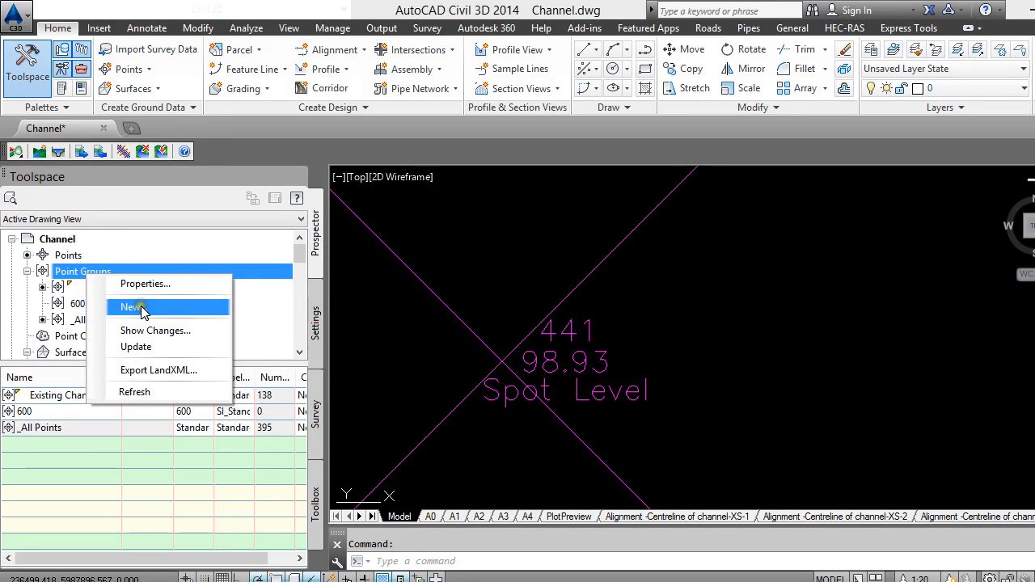
{"action": "left_click", "coordinate": [141, 309]}
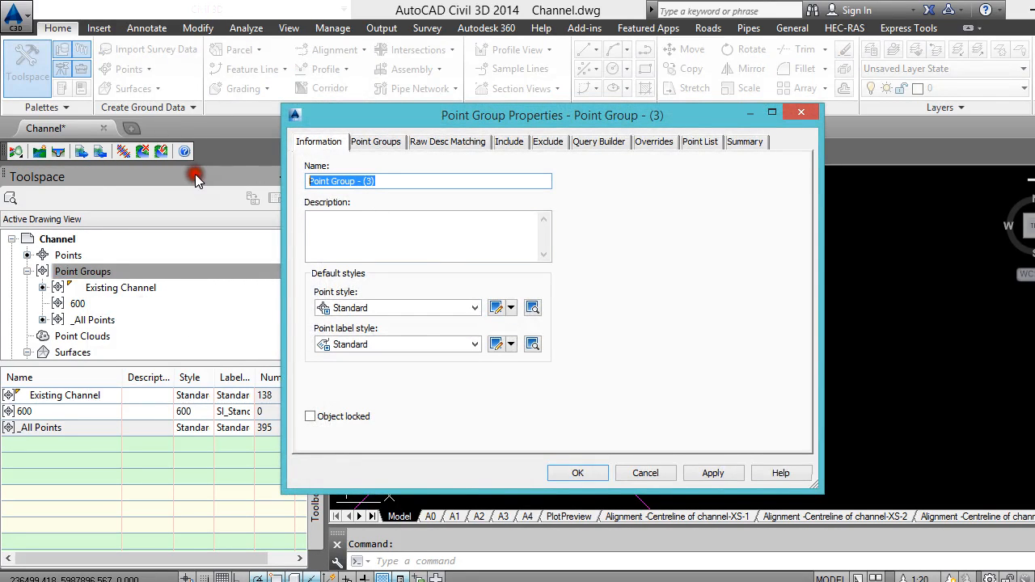
{"action": "left_click_drag", "start_coordinate": [622, 125], "coordinate": [744, 256]}
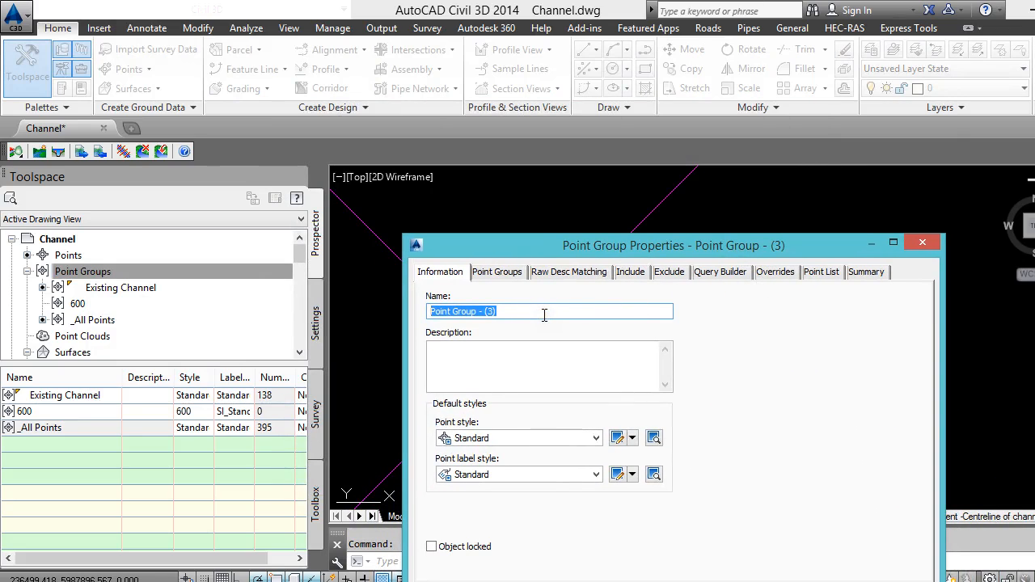
{"action": "type", "text": "NS"}
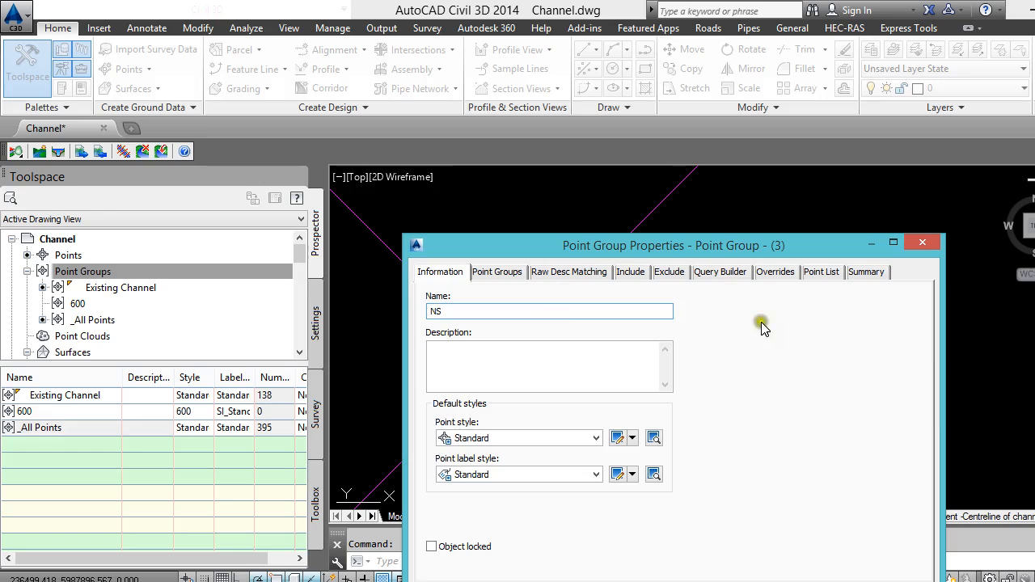
Include points with raw descriptions matching 601 in the NS group and create the group.
{"action": "left_click", "coordinate": [630, 272]}
{"action": "left_click", "coordinate": [526, 417]}
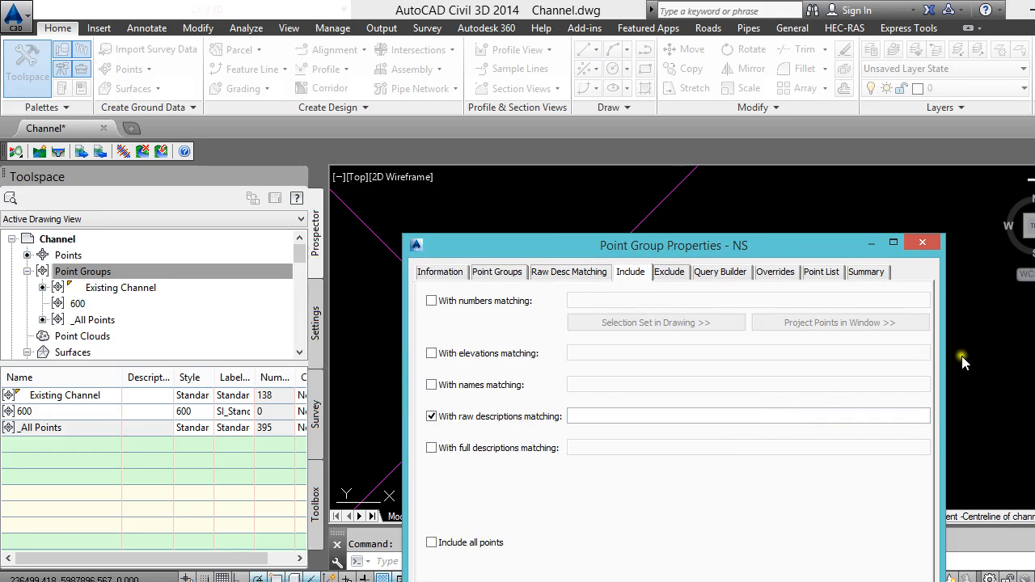
{"action": "left_click", "coordinate": [605, 413]}
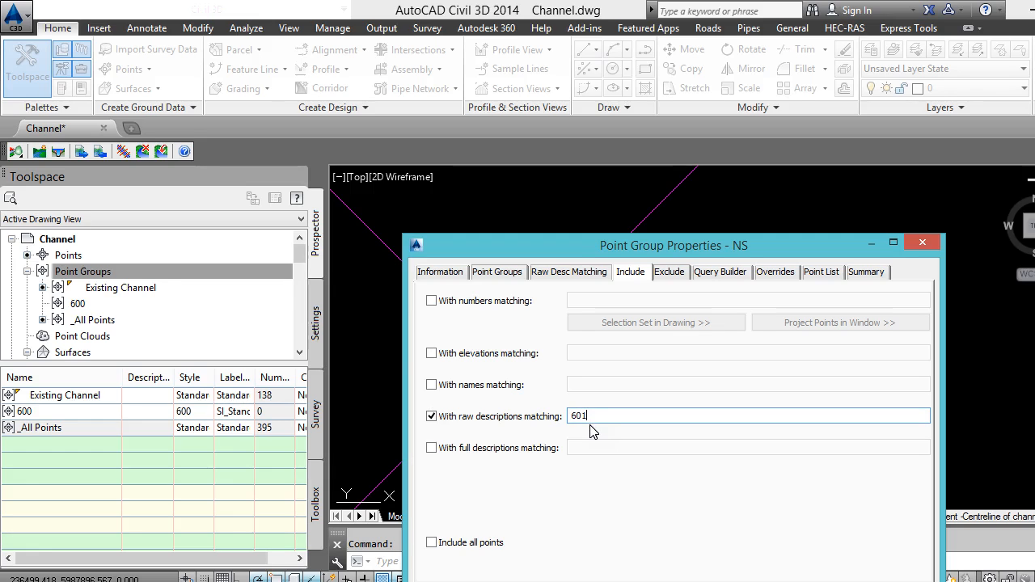
{"action": "left_click_drag", "start_coordinate": [601, 254], "coordinate": [587, 174]}
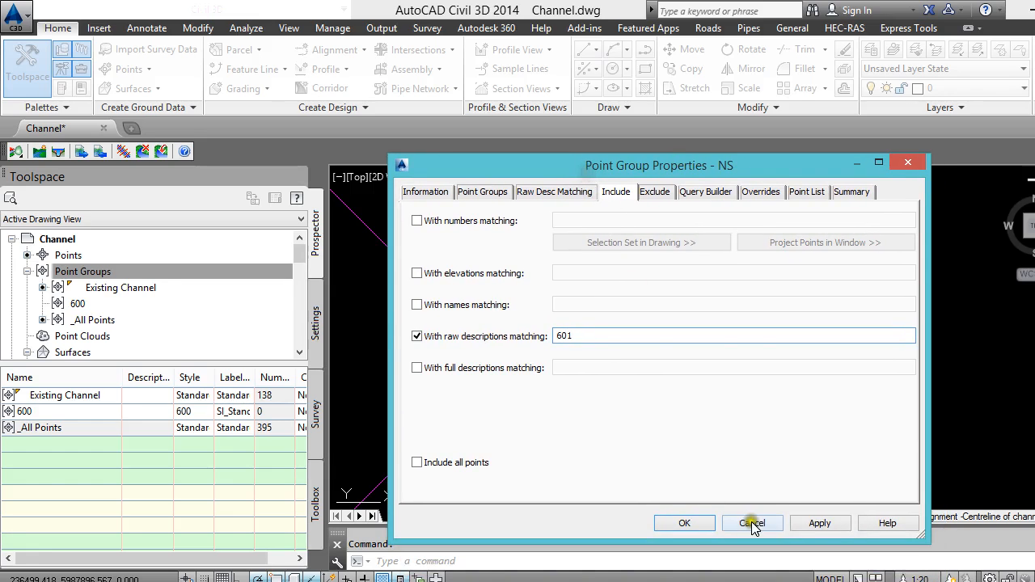
{"action": "left_click", "coordinate": [799, 524]}
{"action": "left_click", "coordinate": [710, 526]}
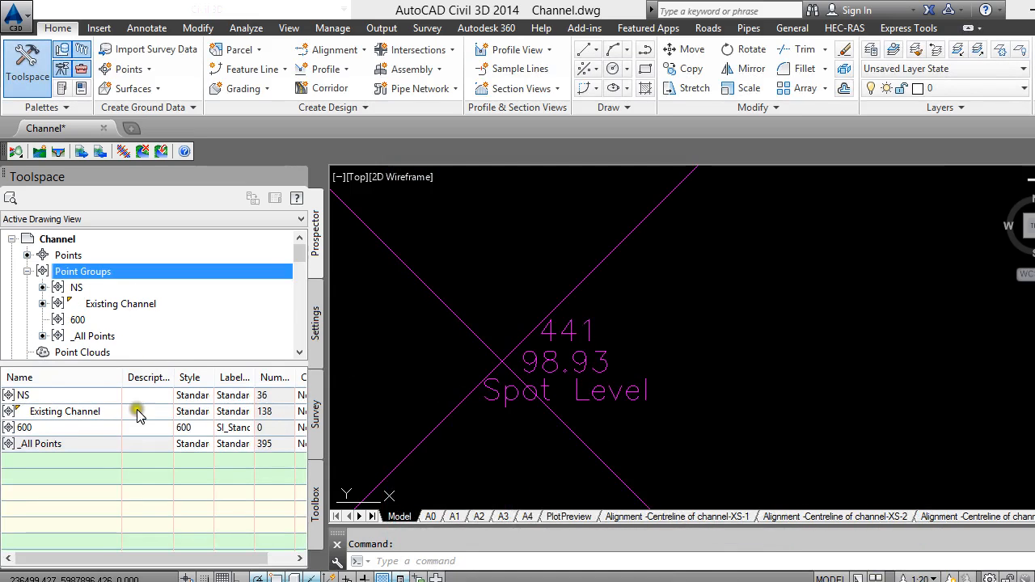
Check the point list in the NS point group's properties.
{"action": "left_click", "coordinate": [66, 289]}
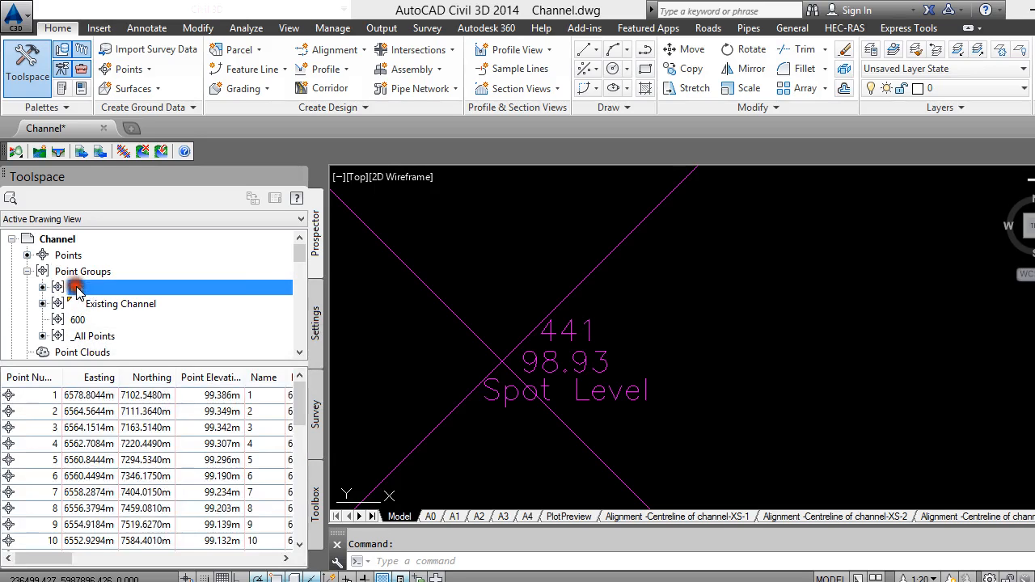
{"action": "right_click", "coordinate": [73, 288]}
{"action": "left_click", "coordinate": [133, 246]}
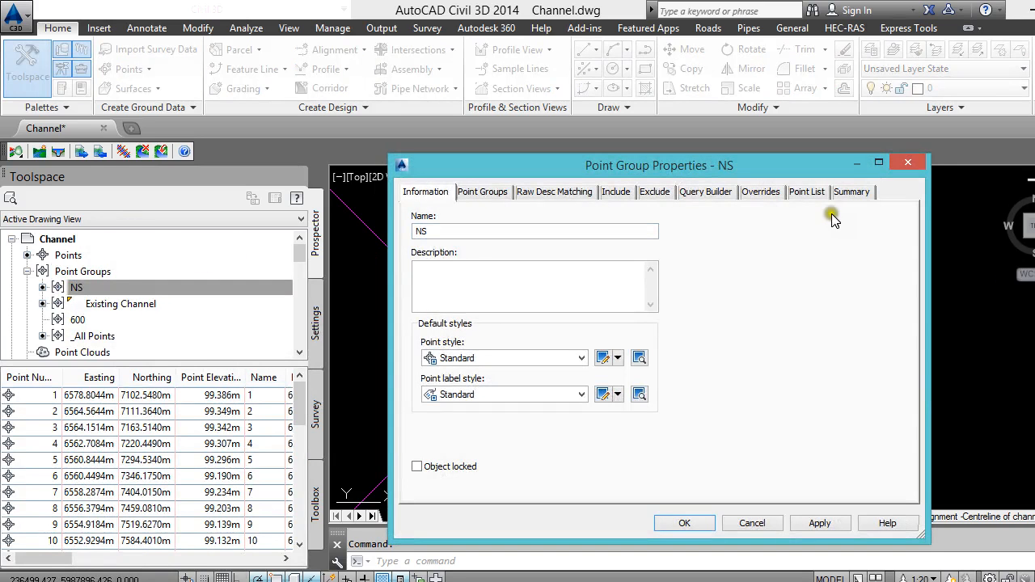
{"action": "left_click", "coordinate": [809, 192]}
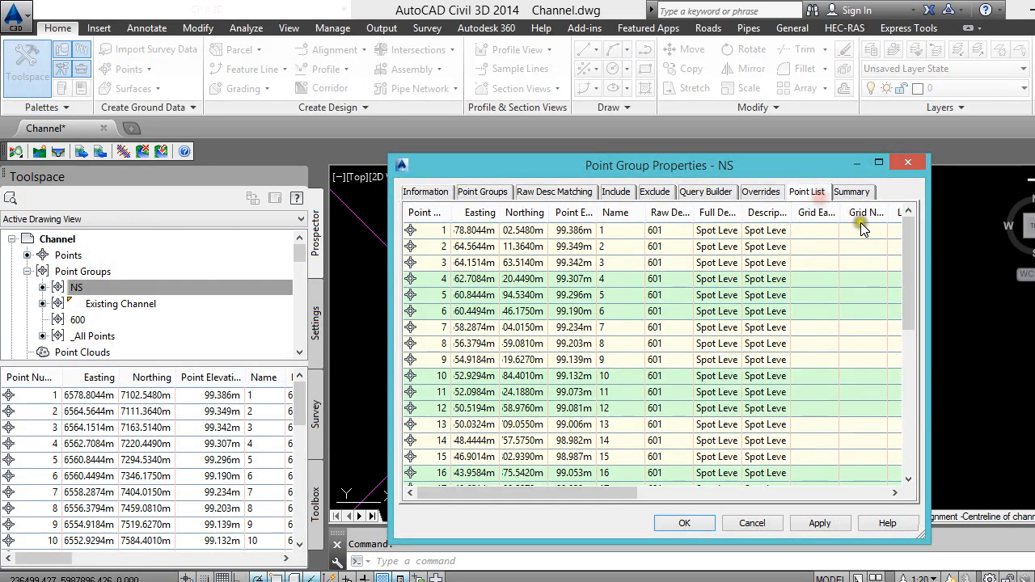
{"action": "left_click", "coordinate": [908, 164]}
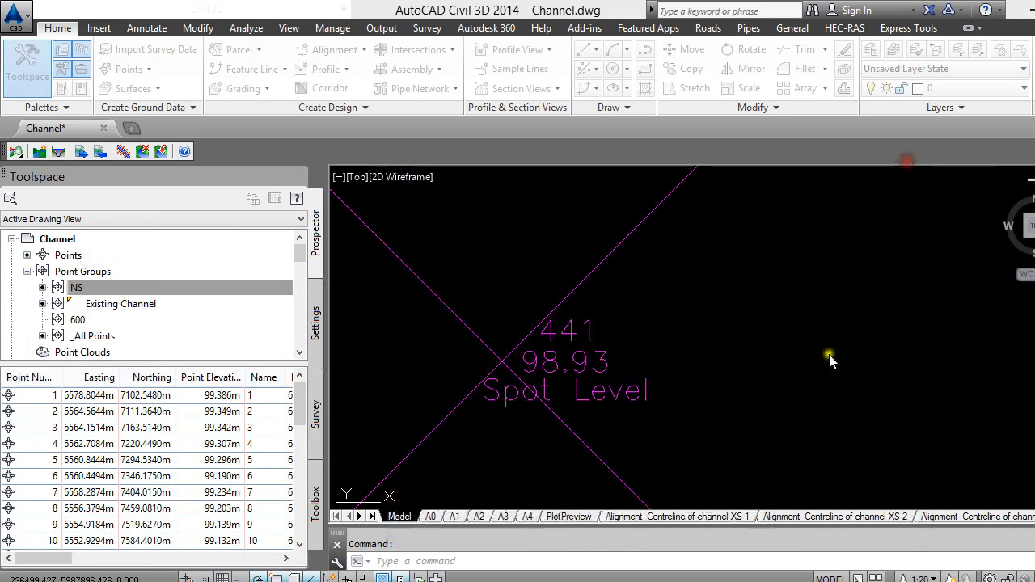
Start a new TIN surface in the Surfaces collection and assign it to the NS layer with no modifier.
{"action": "scroll", "coordinate": [668, 332], "scroll_direction": "down", "scroll_amount": 3}
{"action": "scroll", "coordinate": [100, 320], "scroll_direction": "down", "scroll_amount": 1}
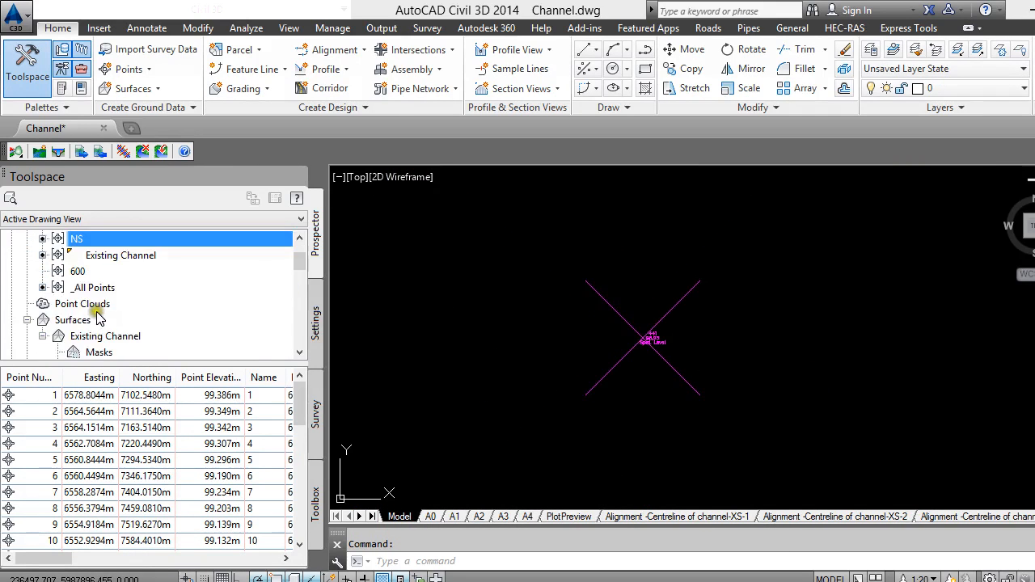
{"action": "scroll", "coordinate": [101, 326], "scroll_direction": "down", "scroll_amount": 2}
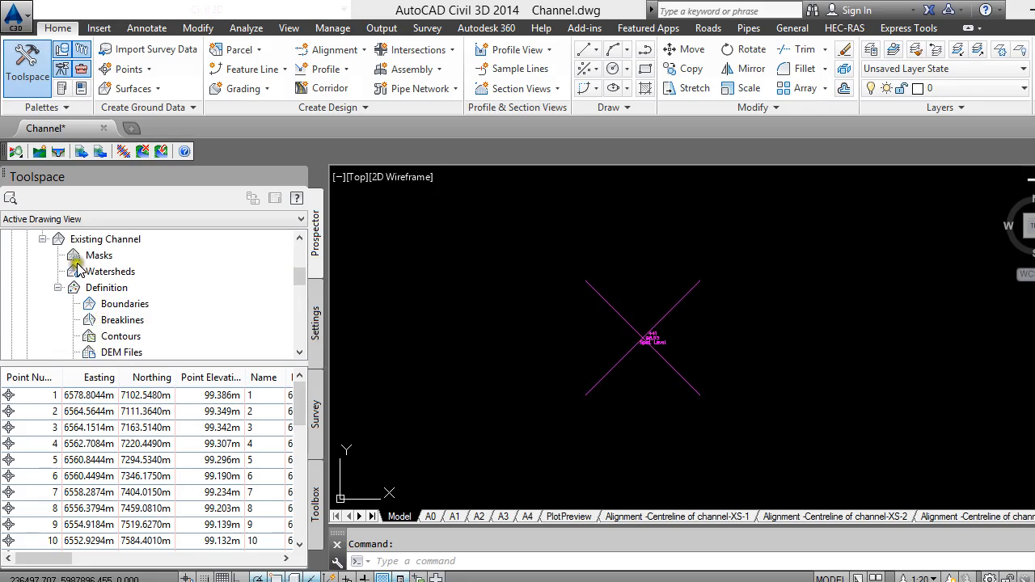
{"action": "scroll", "coordinate": [78, 269], "scroll_direction": "up", "scroll_amount": 2}
{"action": "scroll", "coordinate": [71, 301], "scroll_direction": "down", "scroll_amount": 1}
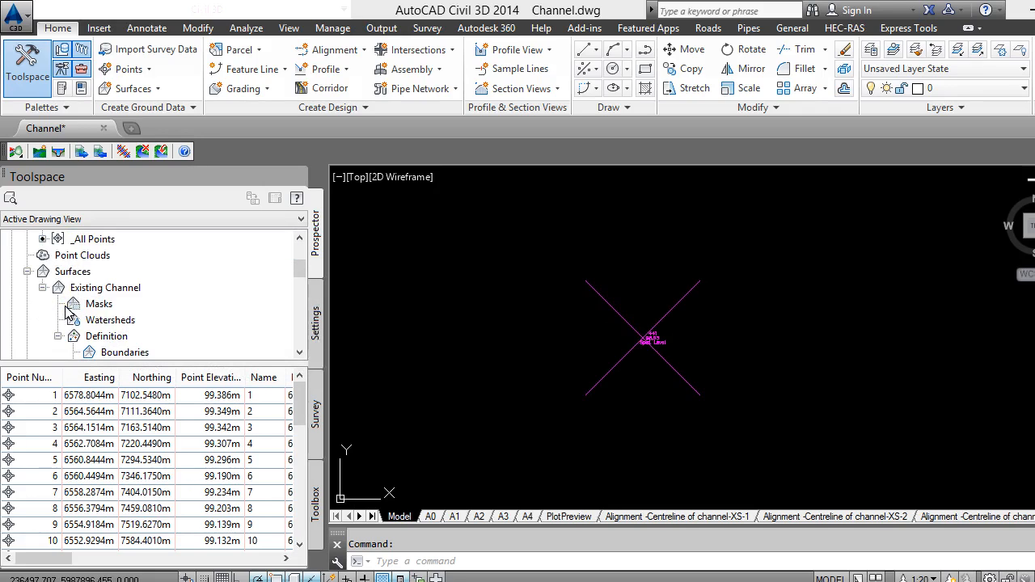
{"action": "left_click", "coordinate": [57, 336]}
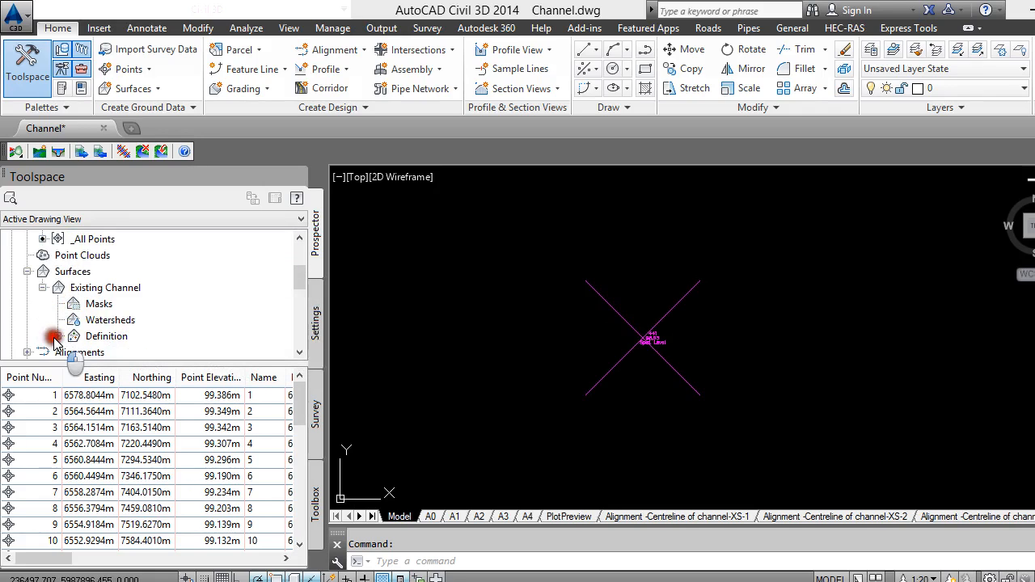
{"action": "right_click", "coordinate": [71, 272]}
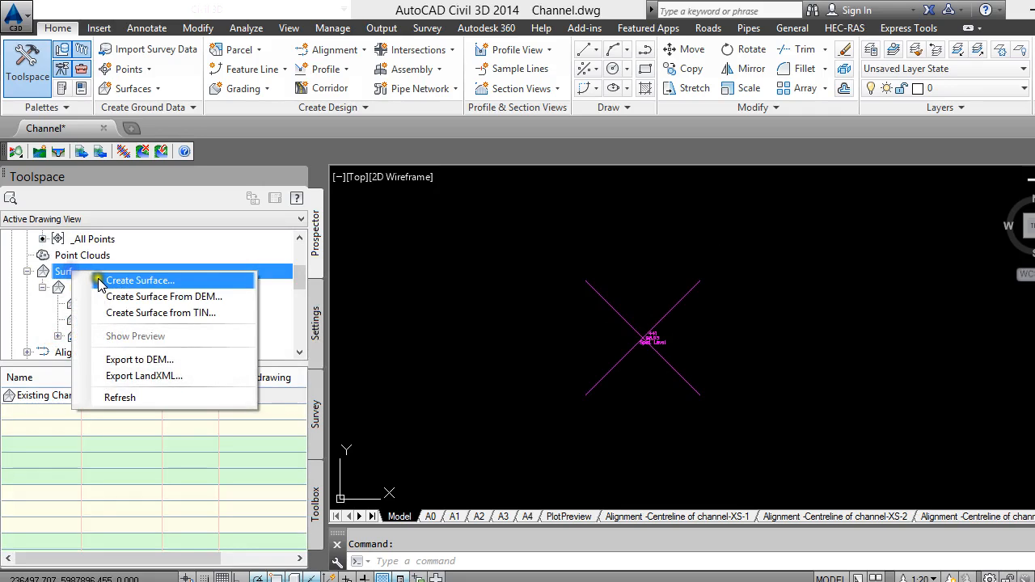
{"action": "left_click", "coordinate": [92, 273]}
{"action": "left_click", "coordinate": [618, 249]}
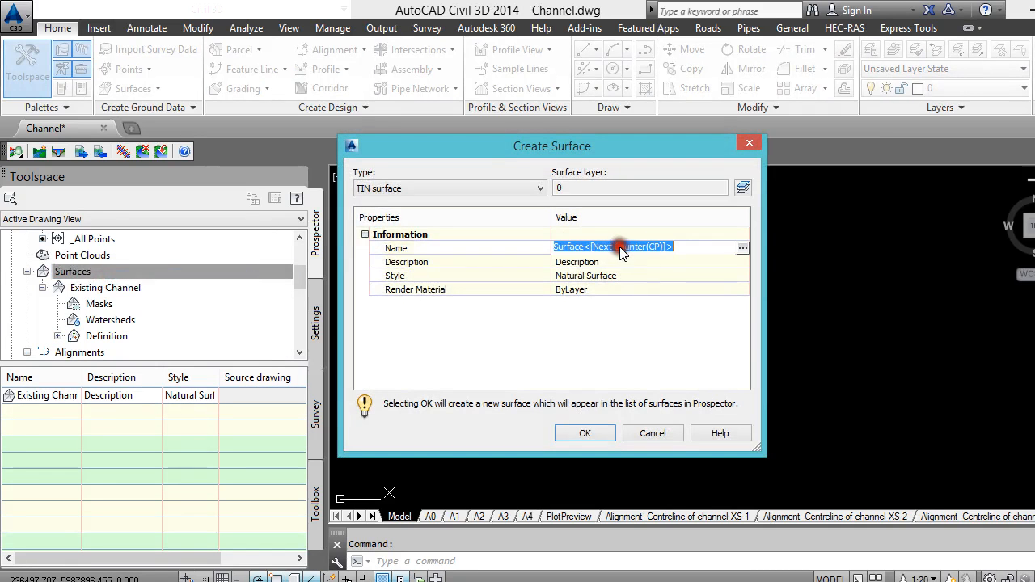
{"action": "left_click", "coordinate": [741, 188]}
{"action": "left_click", "coordinate": [641, 302]}
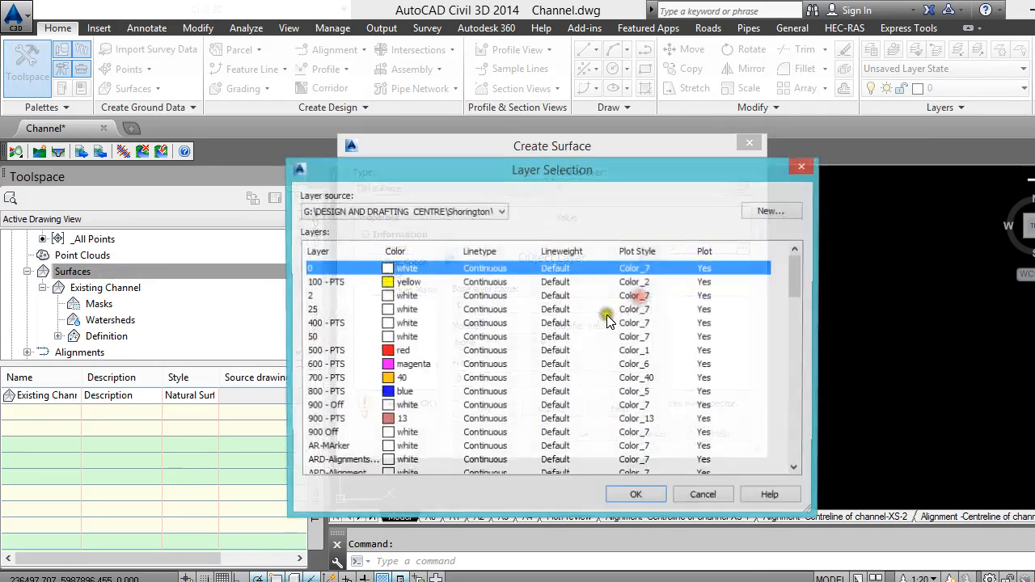
{"action": "key", "text": "n"}
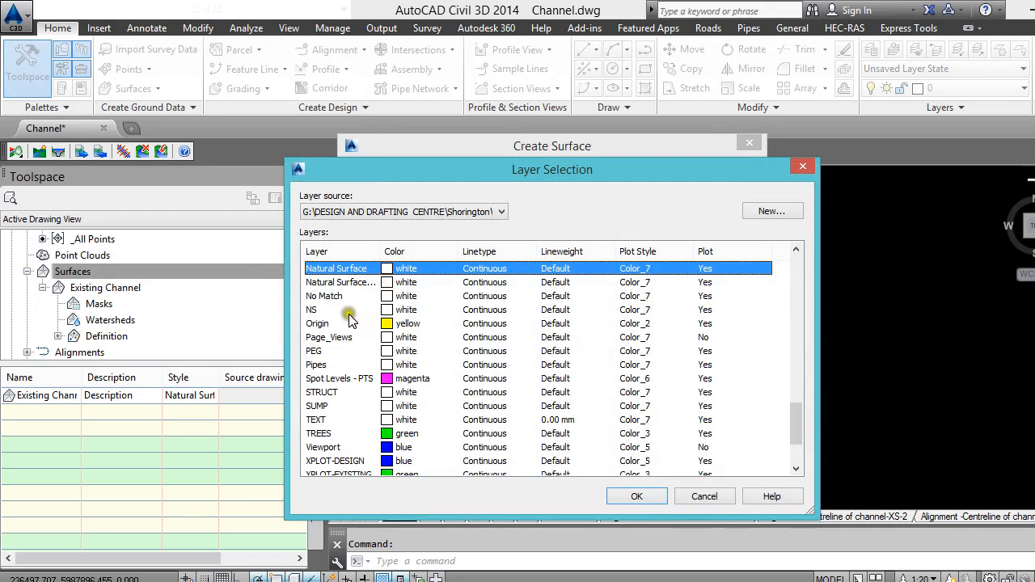
{"action": "left_click", "coordinate": [327, 310]}
{"action": "left_click", "coordinate": [657, 496]}
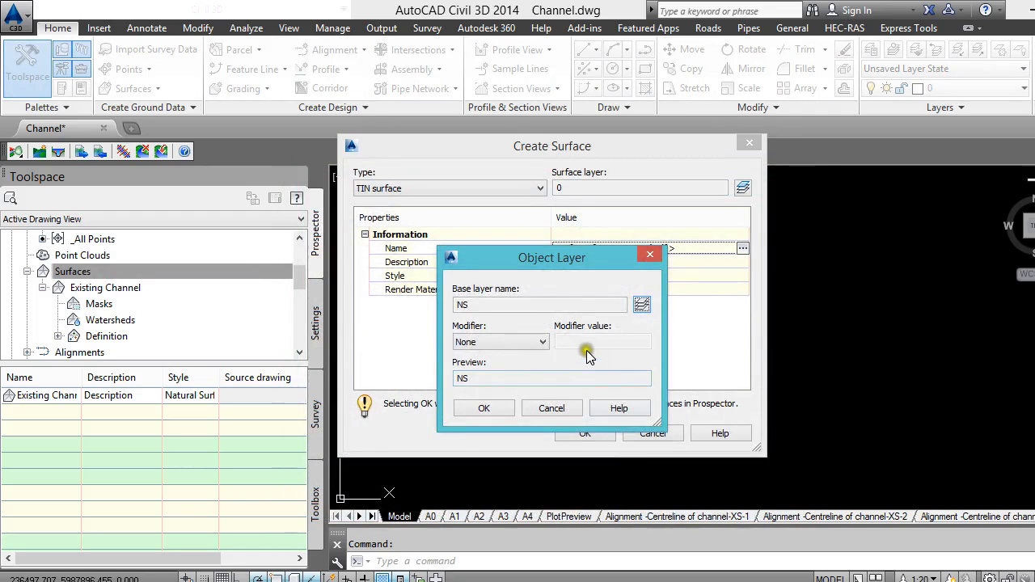
{"action": "left_click", "coordinate": [509, 410]}
Name the new TIN surface NS and create it with the Natural Surface style.
{"action": "left_click", "coordinate": [673, 248]}
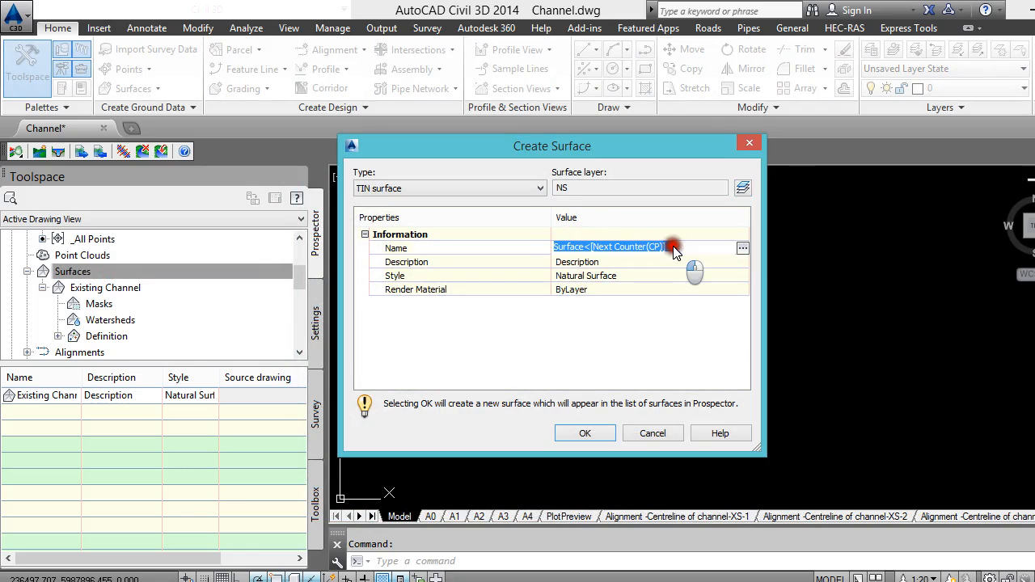
{"action": "type", "text": "NS"}
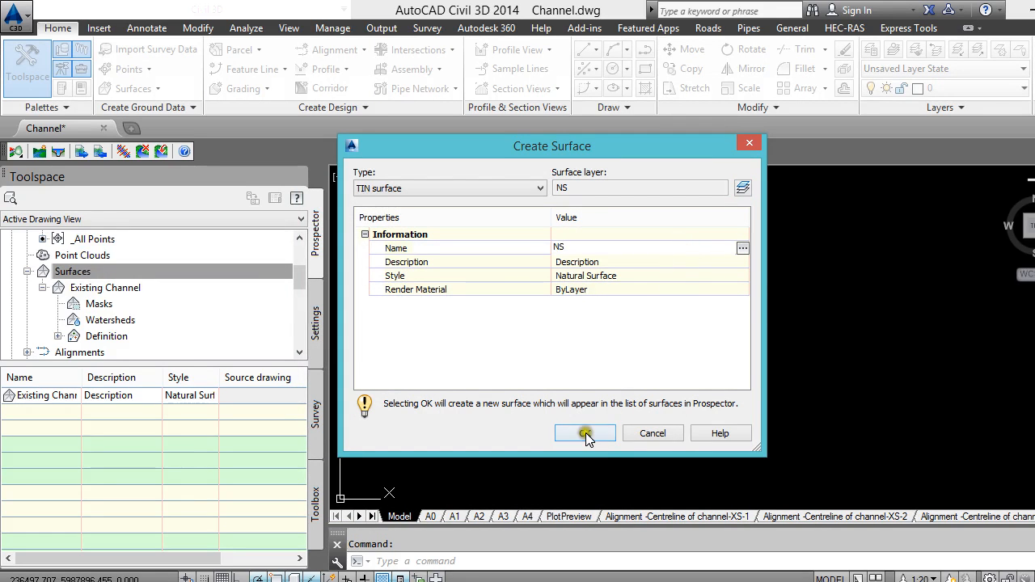
{"action": "left_click", "coordinate": [585, 434]}
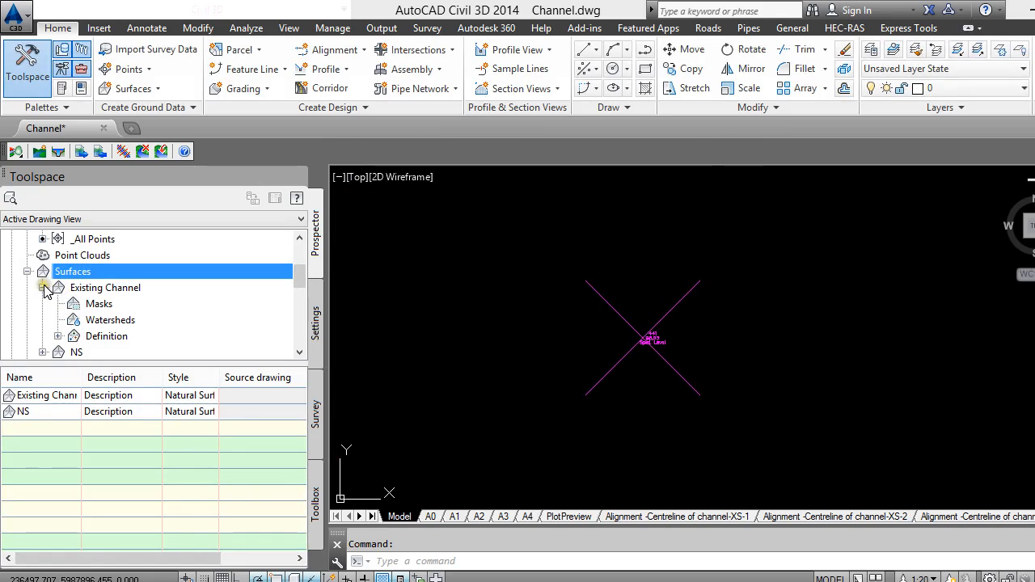
Expand the definition of the NS surface in the Surfaces collection.
{"action": "left_click", "coordinate": [43, 288]}
{"action": "left_click", "coordinate": [43, 304]}
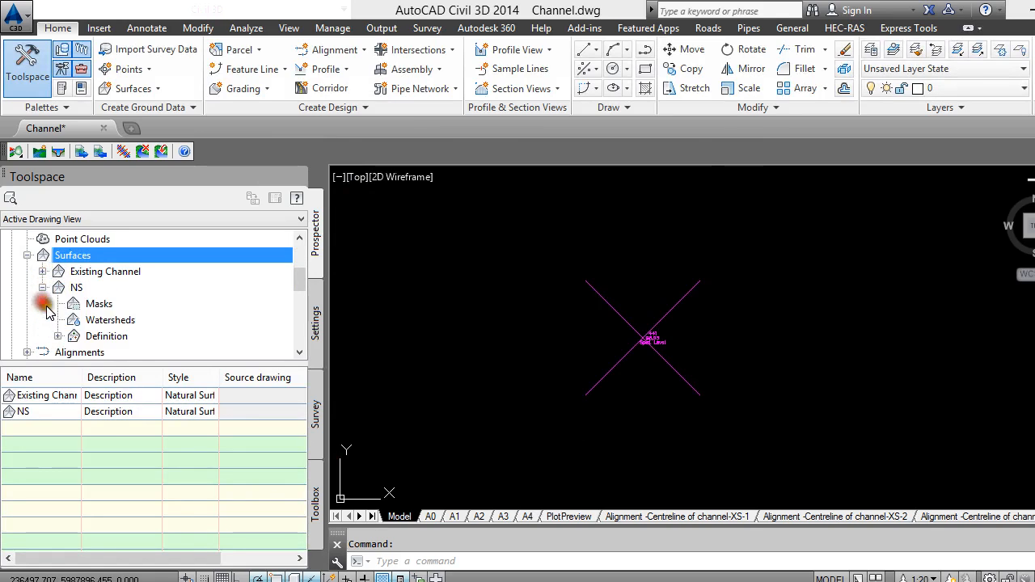
{"action": "left_click", "coordinate": [59, 336]}
{"action": "right_click", "coordinate": [119, 353]}
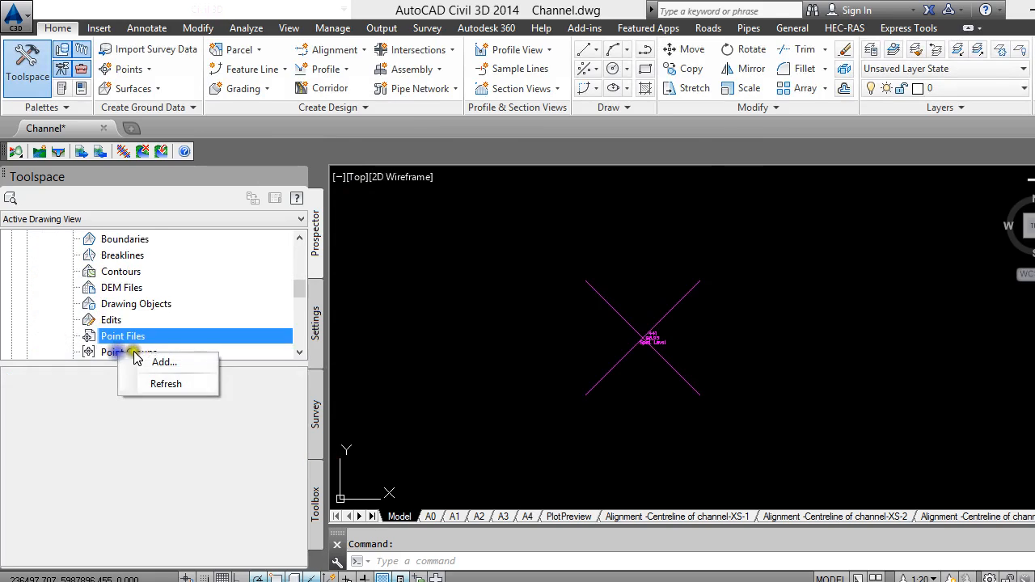
{"action": "left_click", "coordinate": [164, 361]}
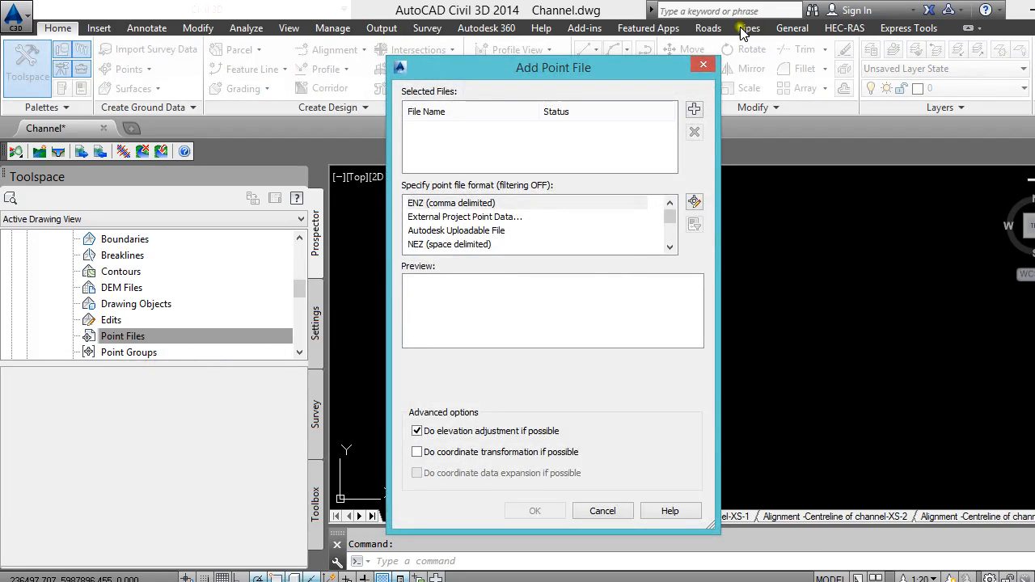
{"action": "left_click", "coordinate": [706, 63]}
Add the NS point group to the NS surface's definition.
{"action": "left_click", "coordinate": [105, 354]}
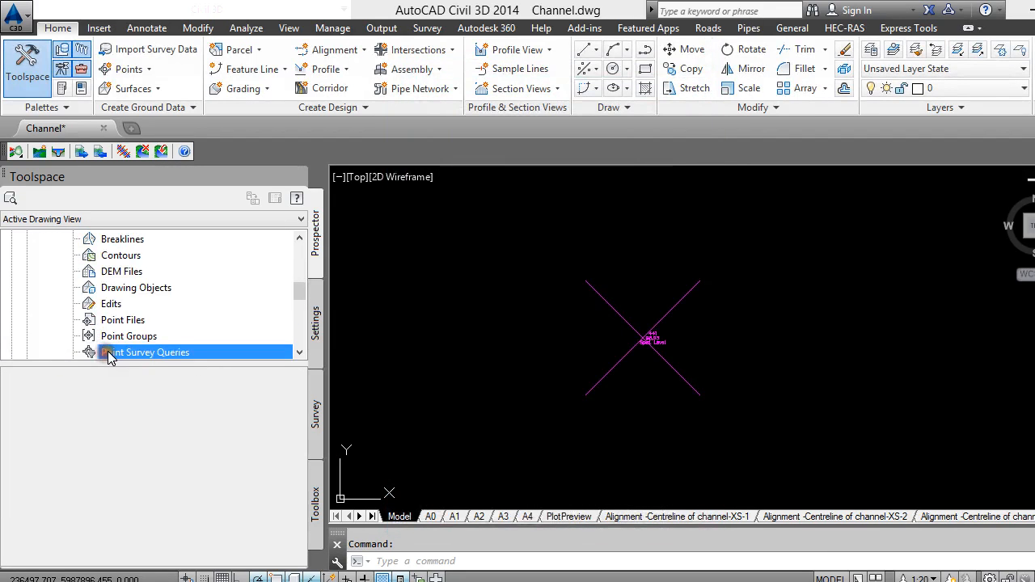
{"action": "right_click", "coordinate": [123, 320]}
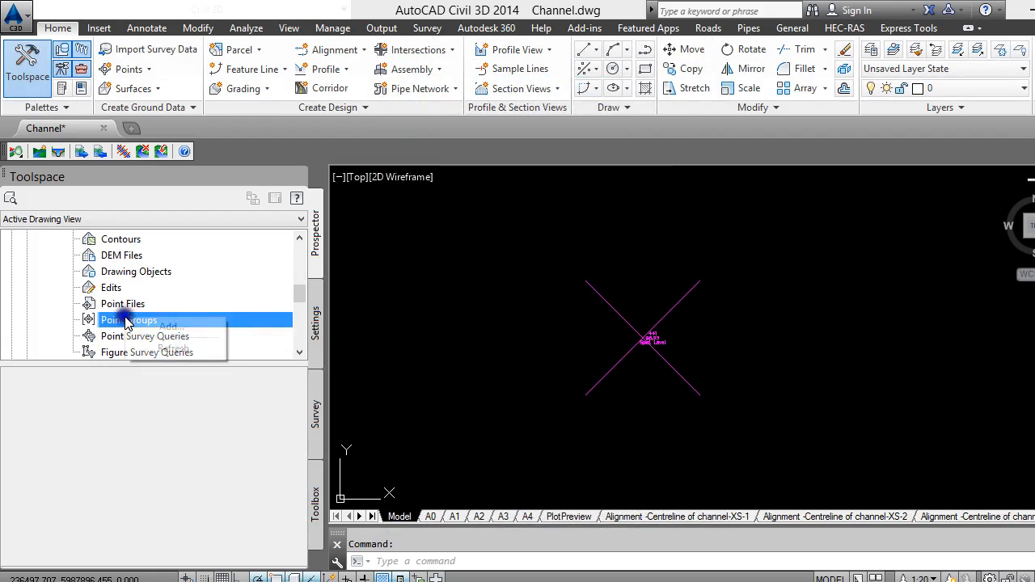
{"action": "left_click", "coordinate": [170, 326]}
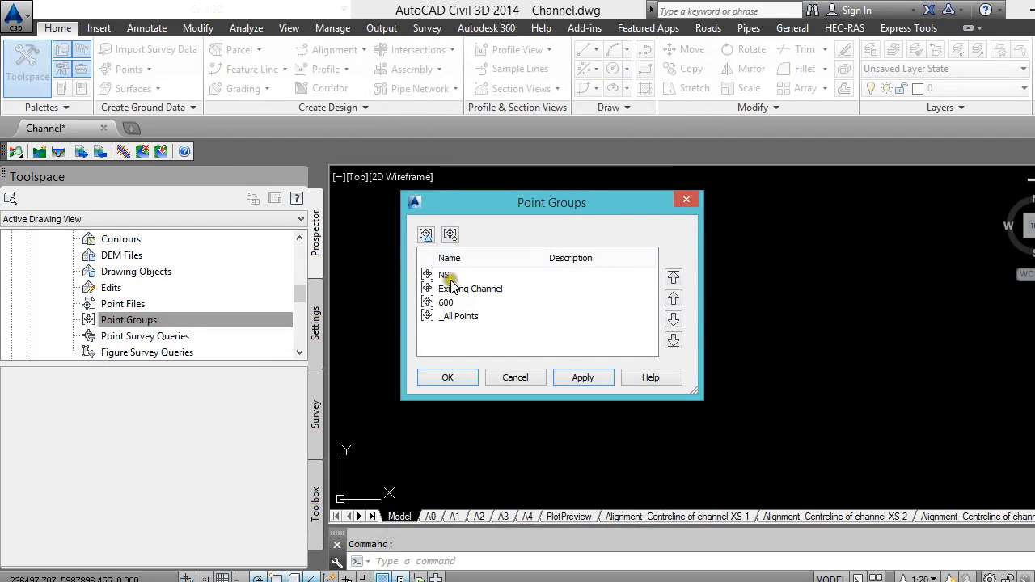
{"action": "left_click", "coordinate": [448, 276]}
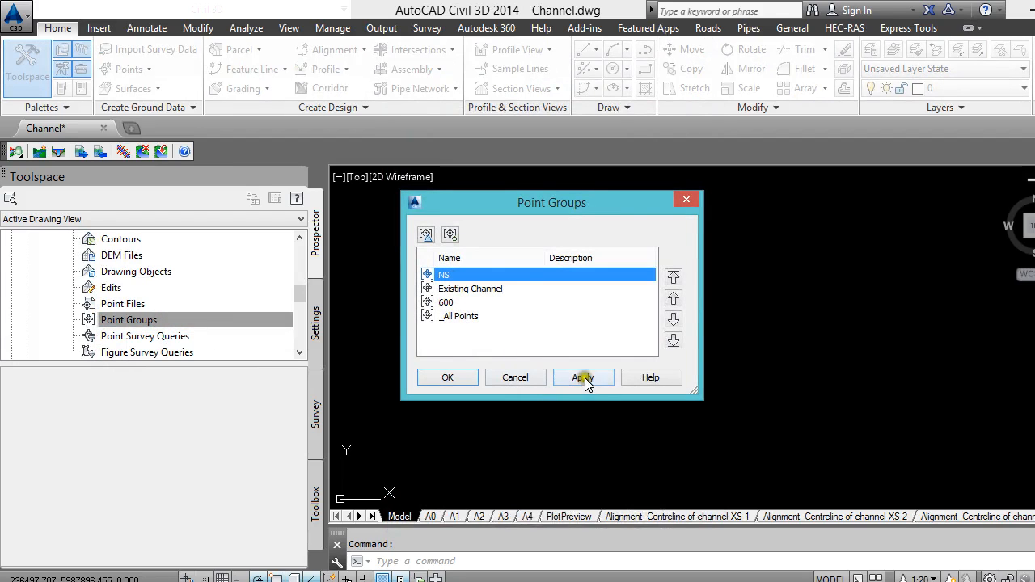
{"action": "left_click", "coordinate": [453, 378]}
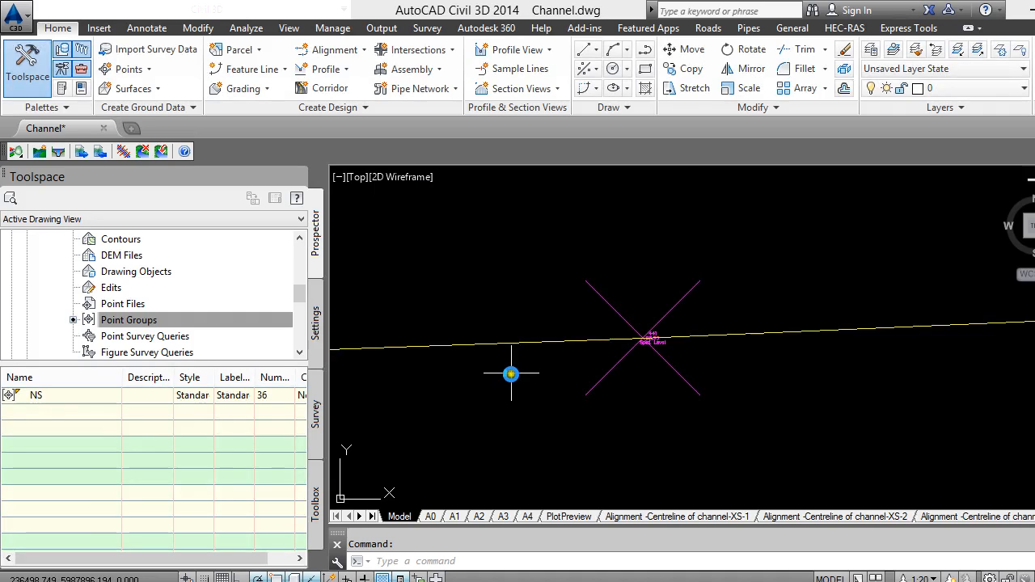
Examine the NS surface border along the channel and around its ends, comparing it with the existing channel border.
{"action": "scroll", "coordinate": [531, 338], "scroll_direction": "down", "scroll_amount": 6}
{"action": "scroll", "coordinate": [529, 353], "scroll_direction": "up", "scroll_amount": 4}
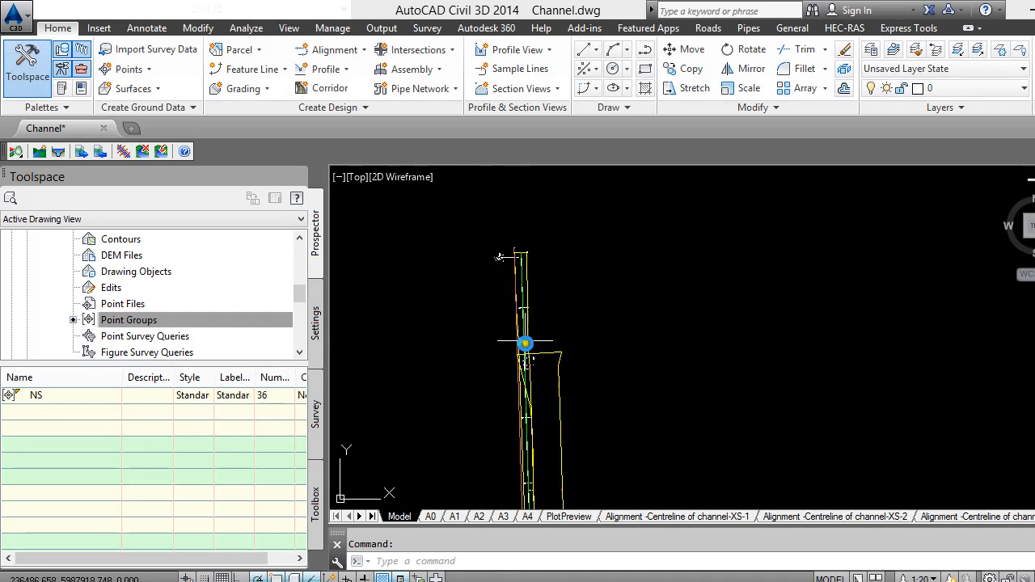
{"action": "scroll", "coordinate": [495, 445], "scroll_direction": "up", "scroll_amount": 5}
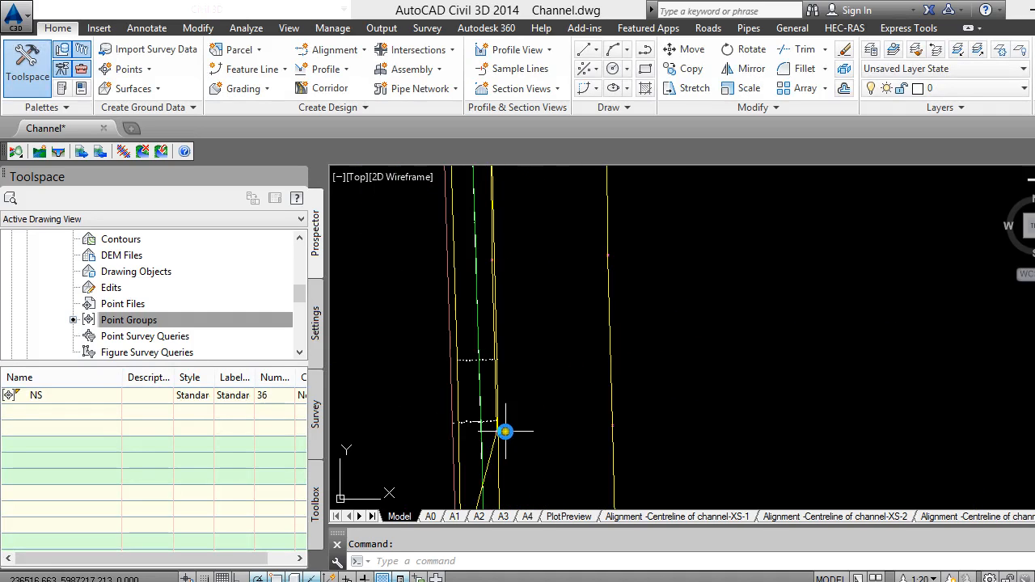
{"action": "scroll", "coordinate": [499, 339], "scroll_direction": "down", "scroll_amount": 3}
{"action": "scroll", "coordinate": [486, 420], "scroll_direction": "up", "scroll_amount": 2}
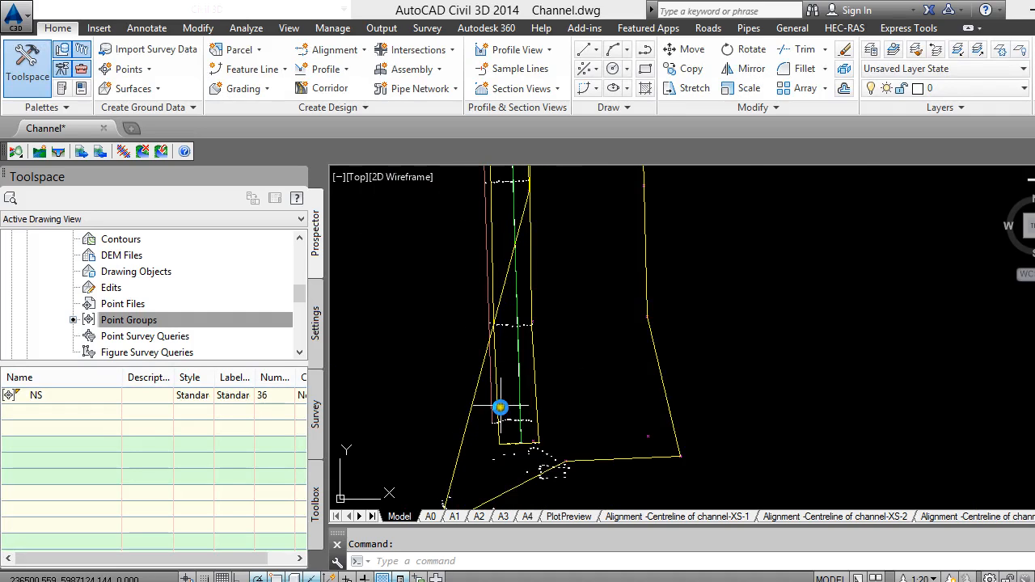
{"action": "scroll", "coordinate": [499, 354], "scroll_direction": "up", "scroll_amount": 2}
{"action": "scroll", "coordinate": [478, 371], "scroll_direction": "down", "scroll_amount": 2}
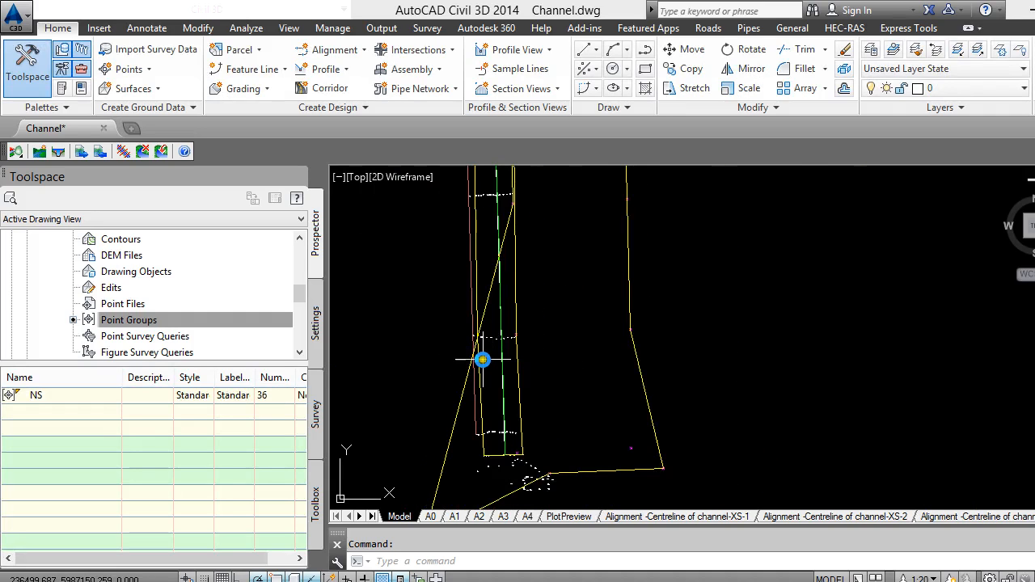
{"action": "scroll", "coordinate": [478, 380], "scroll_direction": "up", "scroll_amount": 2}
{"action": "scroll", "coordinate": [479, 316], "scroll_direction": "up", "scroll_amount": 1}
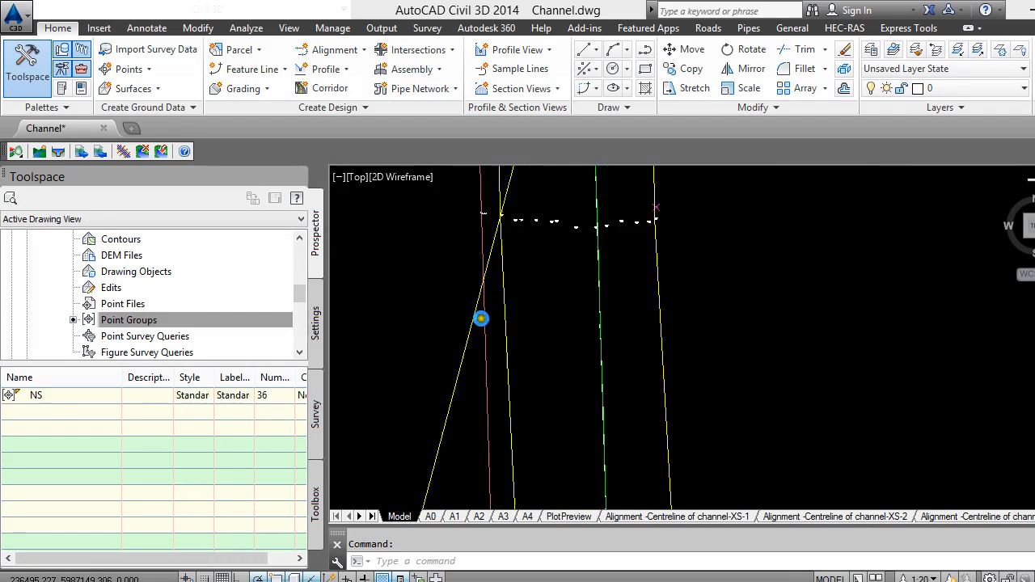
{"action": "scroll", "coordinate": [469, 402], "scroll_direction": "down", "scroll_amount": 3}
{"action": "scroll", "coordinate": [451, 497], "scroll_direction": "up", "scroll_amount": 2}
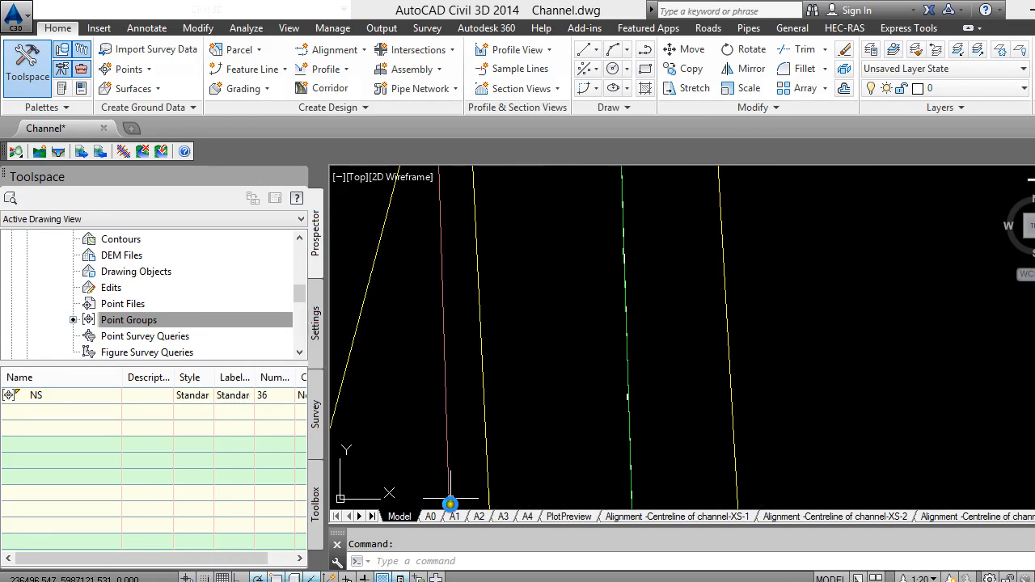
{"action": "scroll", "coordinate": [485, 377], "scroll_direction": "down", "scroll_amount": 4}
{"action": "scroll", "coordinate": [495, 254], "scroll_direction": "up", "scroll_amount": 4}
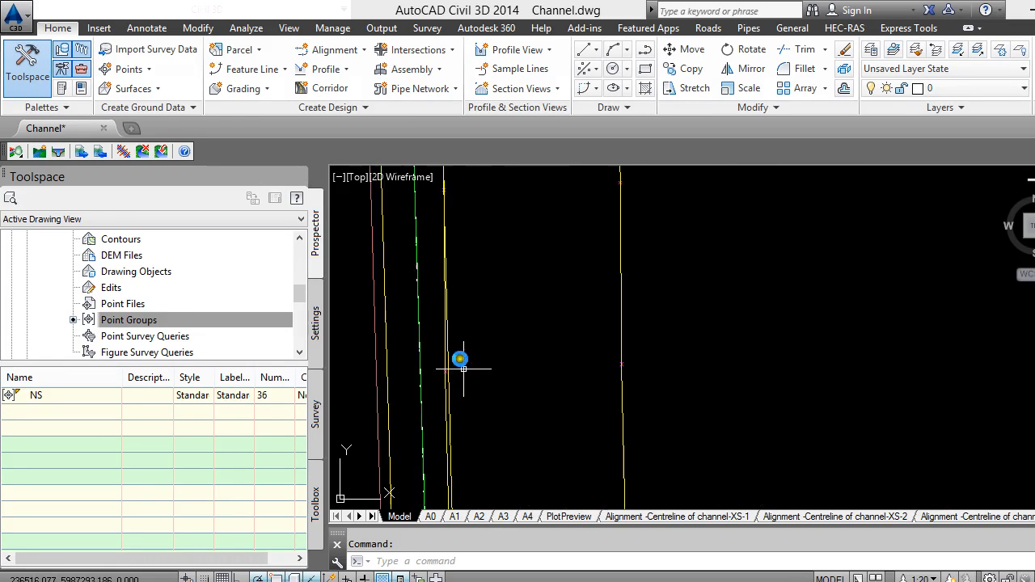
Select the NS and Existing Channel surfaces together and open them in the Object Viewer.
{"action": "left_click", "coordinate": [630, 349]}
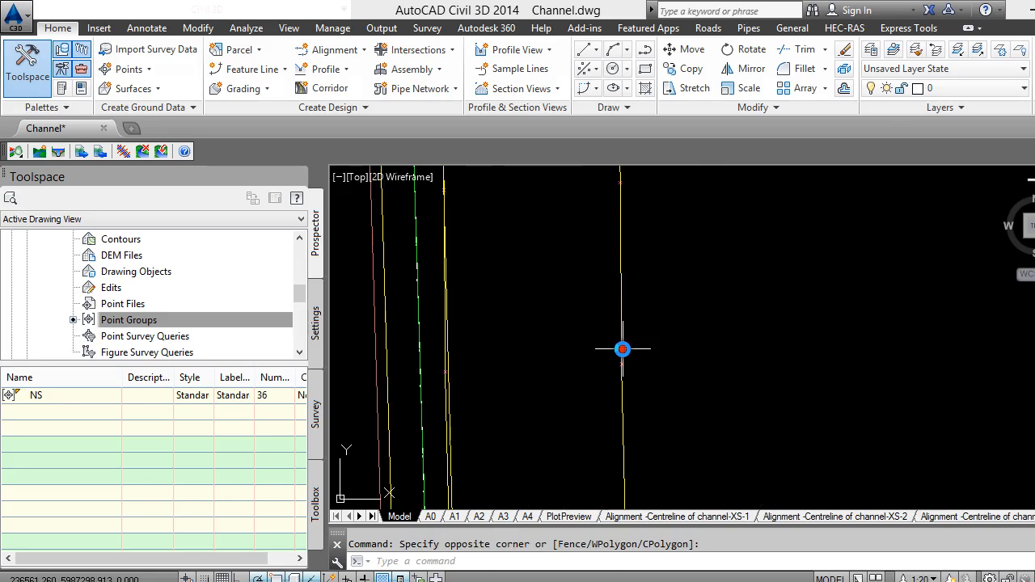
{"action": "left_click", "coordinate": [643, 365]}
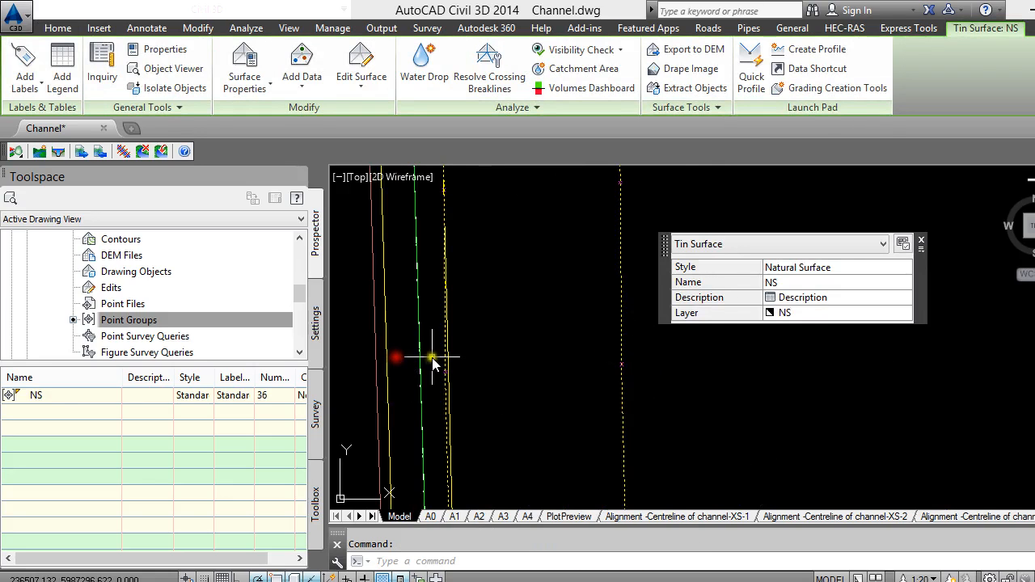
{"action": "left_click", "coordinate": [386, 356]}
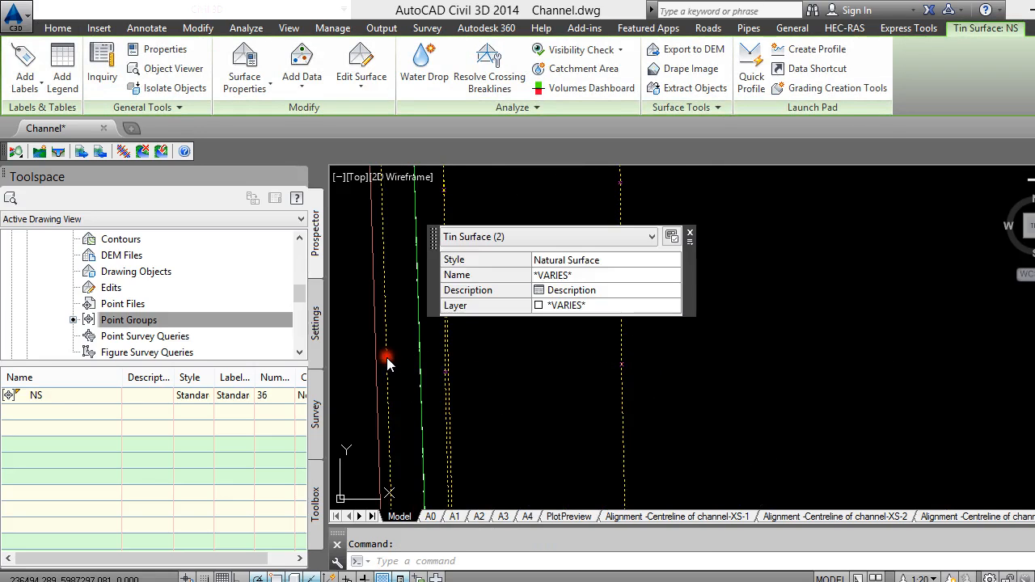
{"action": "scroll", "coordinate": [520, 413], "scroll_direction": "down", "scroll_amount": 5}
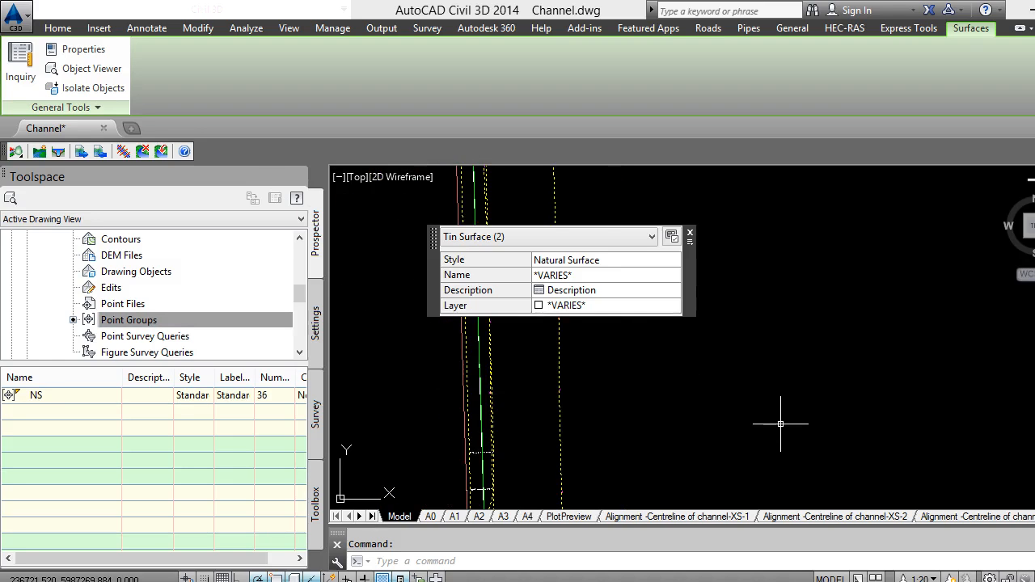
{"action": "left_click", "coordinate": [54, 71]}
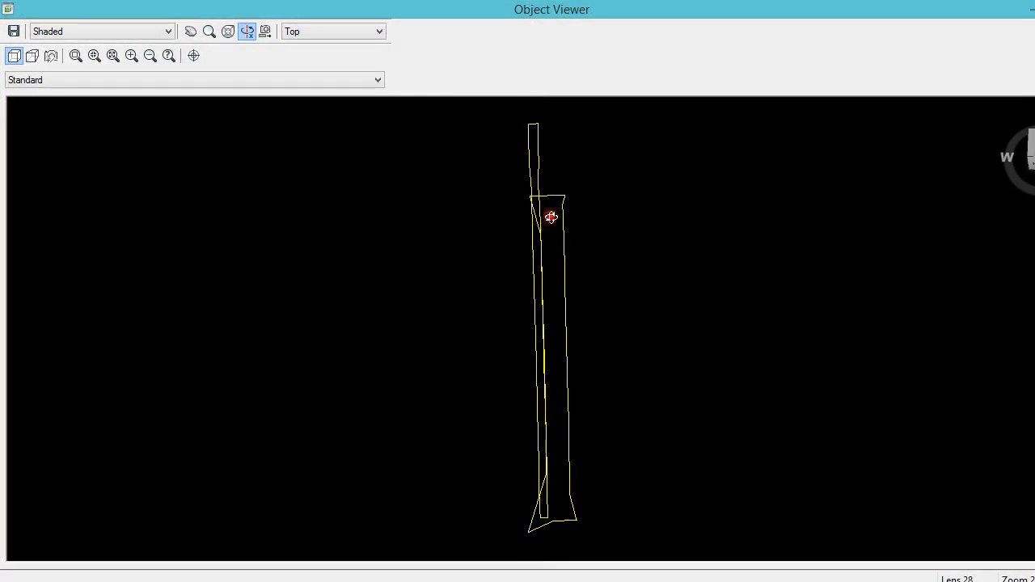
Inspect both surfaces in 3D where the channel meets the natural surface, and close the viewer and clear the selection.
{"action": "left_click_drag", "start_coordinate": [552, 361], "coordinate": [555, 238]}
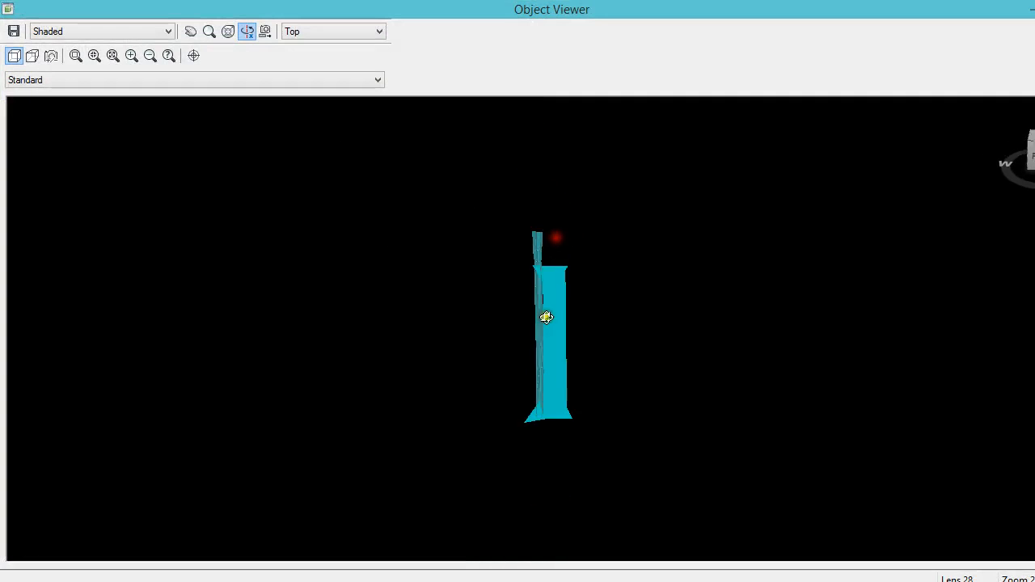
{"action": "scroll", "coordinate": [543, 316], "scroll_direction": "up", "scroll_amount": 5}
{"action": "left_click_drag", "start_coordinate": [539, 327], "coordinate": [530, 265]}
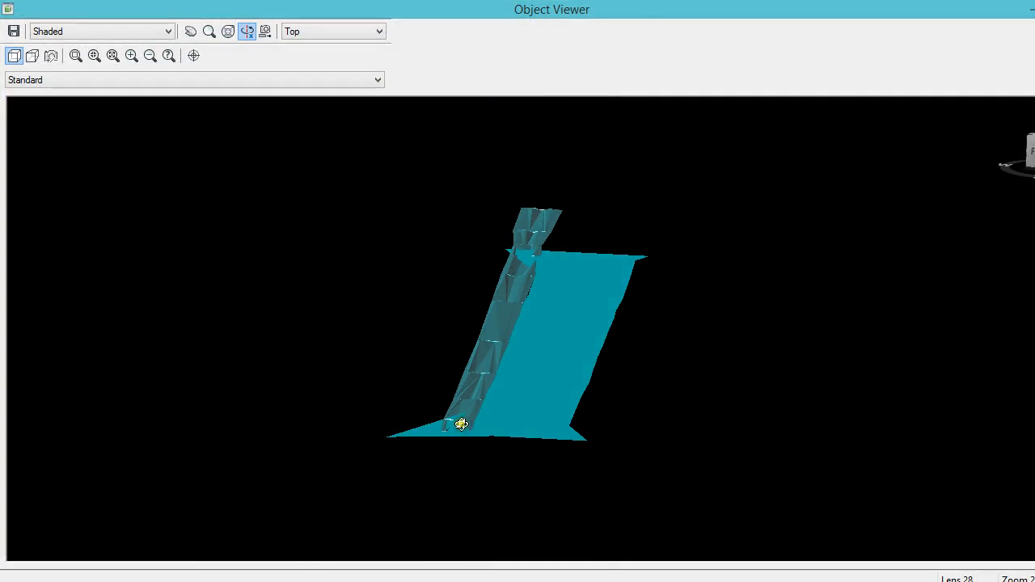
{"action": "left_click_drag", "start_coordinate": [502, 373], "coordinate": [530, 385]}
{"action": "scroll", "coordinate": [530, 386], "scroll_direction": "up", "scroll_amount": 5}
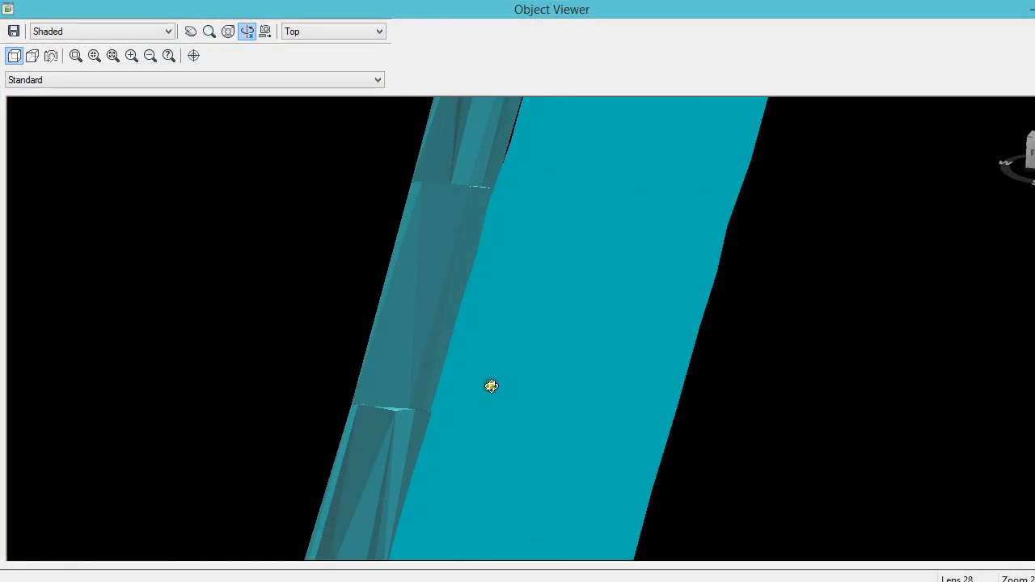
{"action": "left_click_drag", "start_coordinate": [499, 349], "coordinate": [458, 349]}
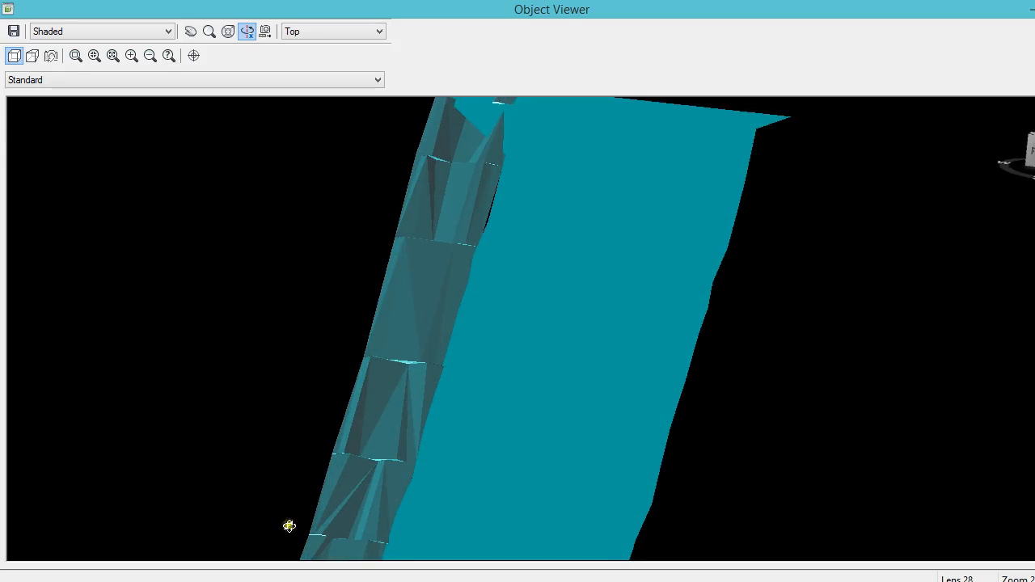
{"action": "scroll", "coordinate": [460, 202], "scroll_direction": "down", "scroll_amount": 5}
{"action": "scroll", "coordinate": [512, 187], "scroll_direction": "up", "scroll_amount": 5}
{"action": "scroll", "coordinate": [459, 289], "scroll_direction": "down", "scroll_amount": 5}
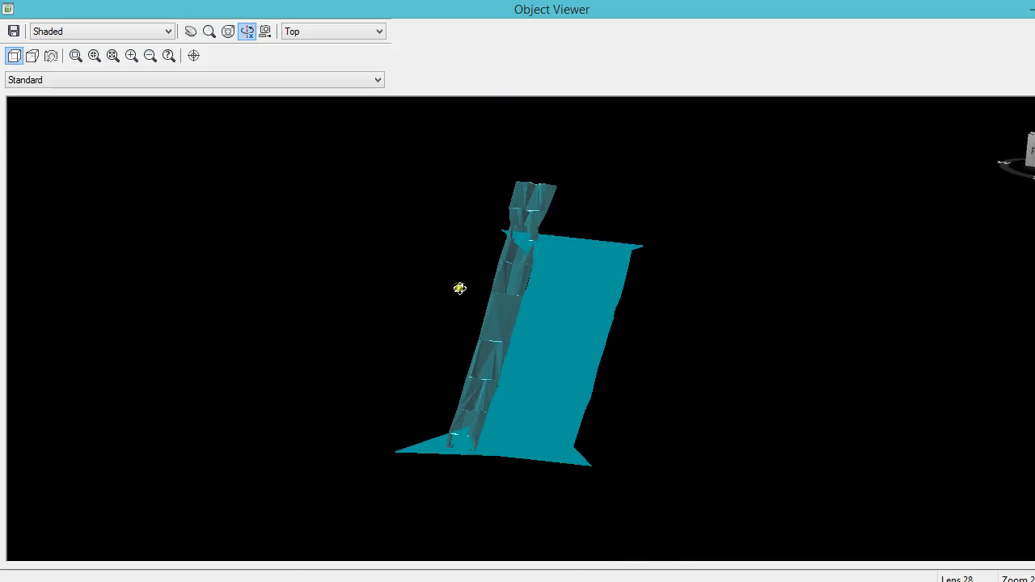
{"action": "key", "text": "Escape"}
{"action": "key", "text": "Escape"}
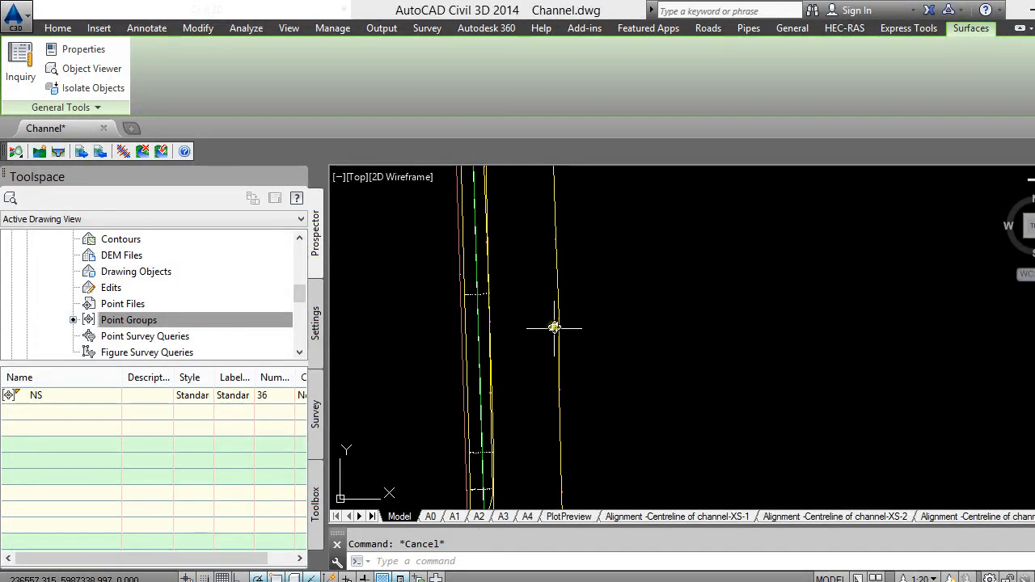
Edit the NS surface's Natural Surface style to make the Points component visible in plan view.
{"action": "left_click", "coordinate": [562, 345]}
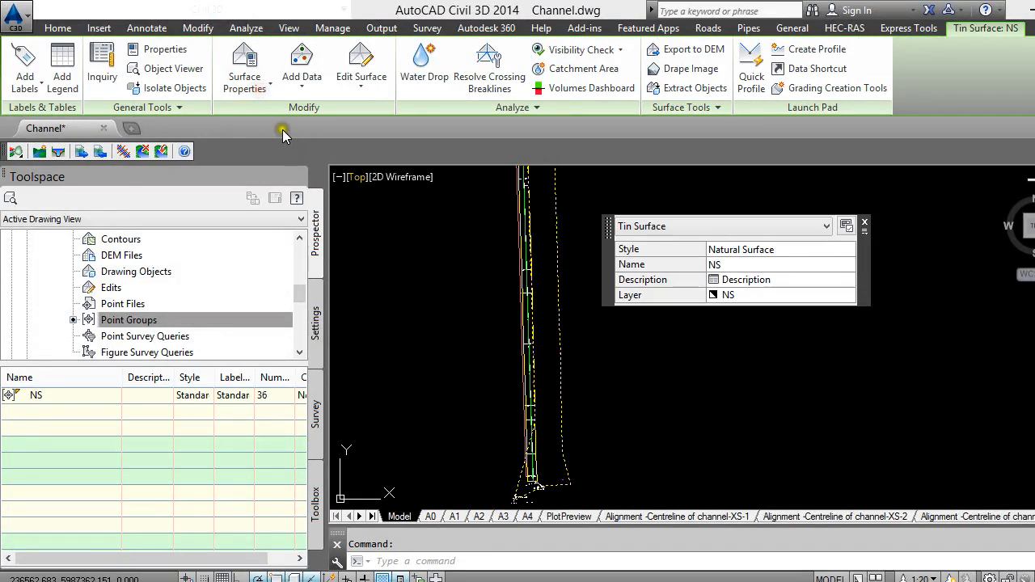
{"action": "left_click", "coordinate": [245, 91]}
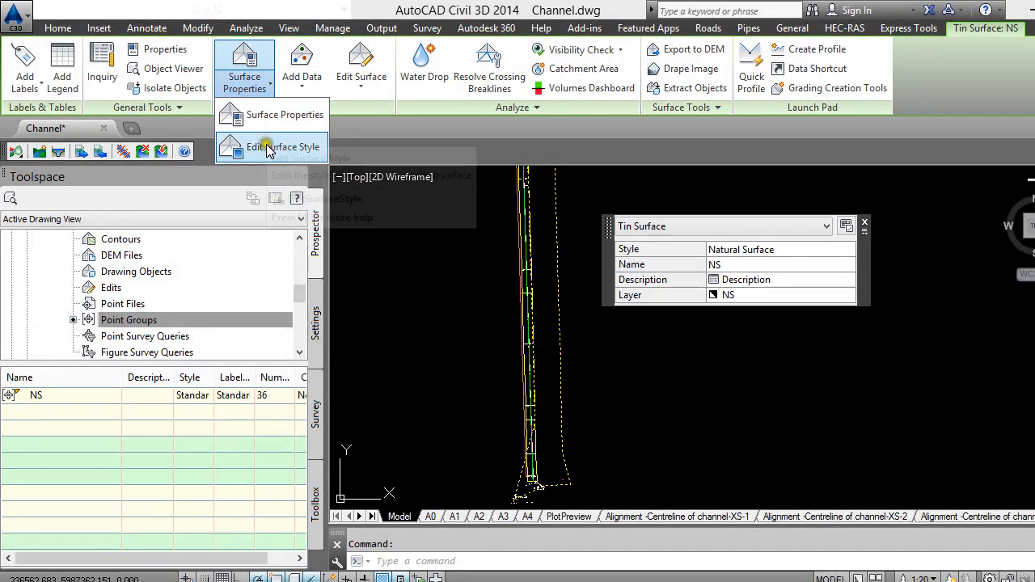
{"action": "left_click", "coordinate": [298, 87]}
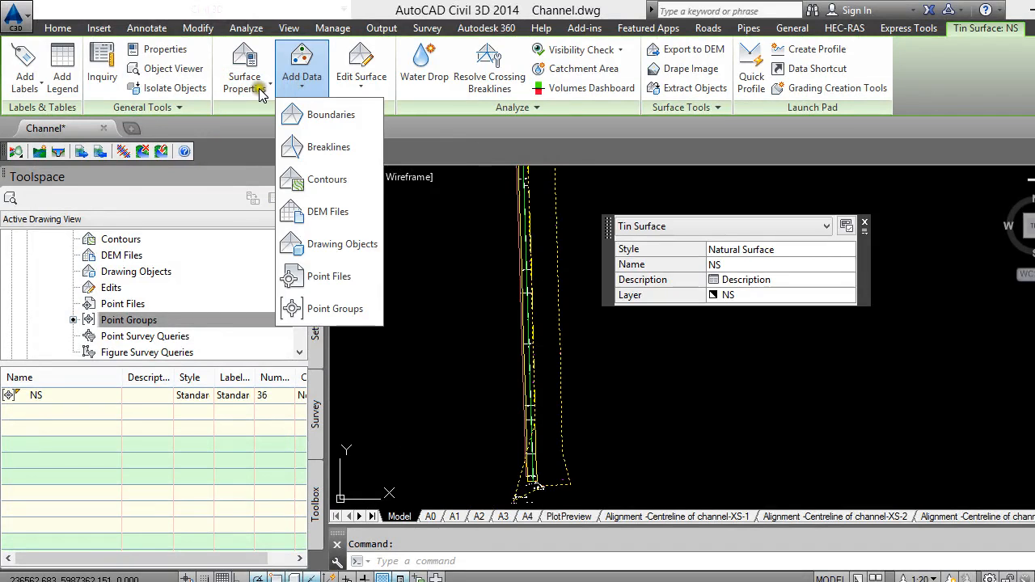
{"action": "left_click", "coordinate": [259, 86]}
{"action": "left_click", "coordinate": [272, 144]}
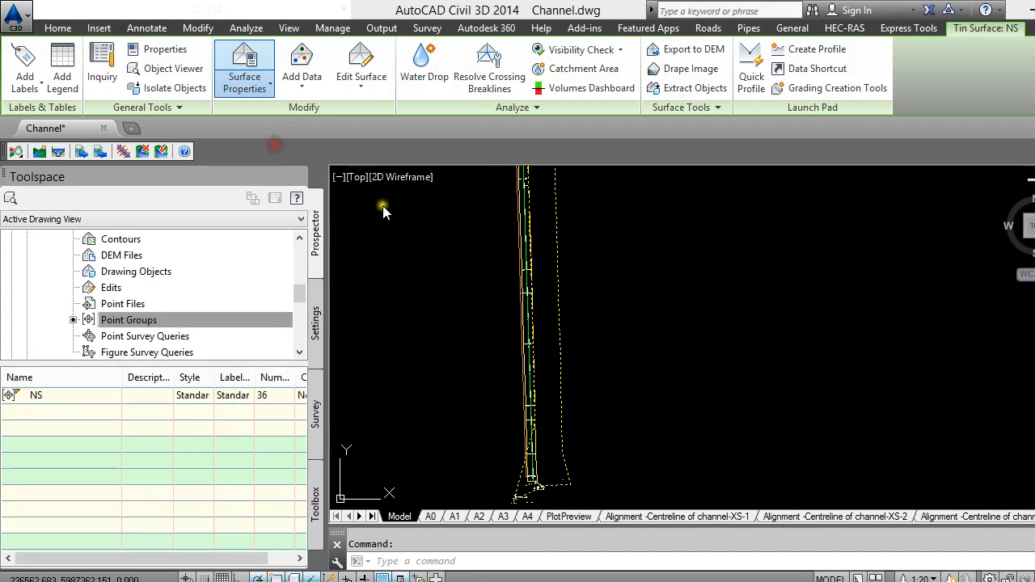
{"action": "left_click", "coordinate": [373, 235]}
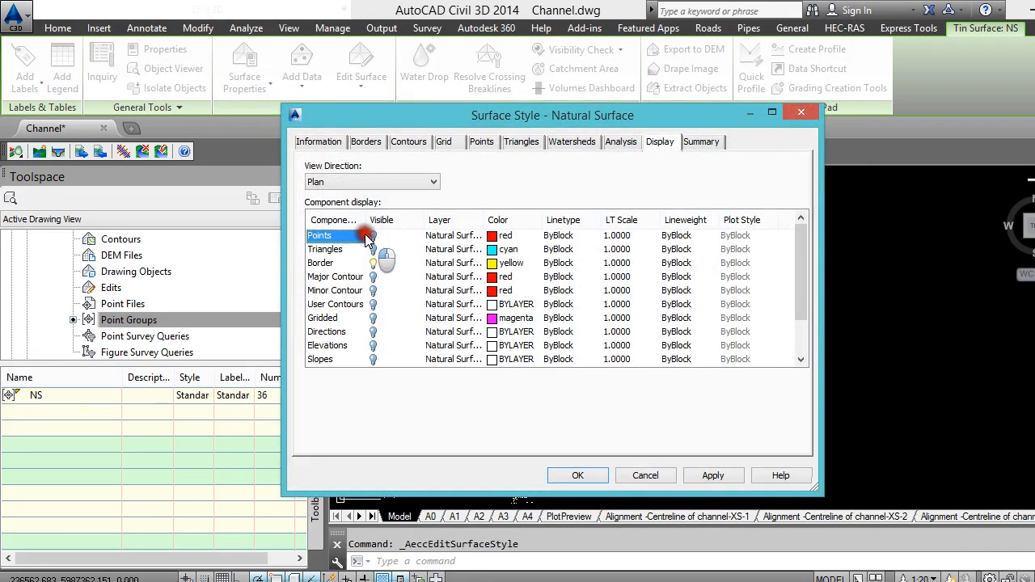
{"action": "left_click", "coordinate": [713, 478]}
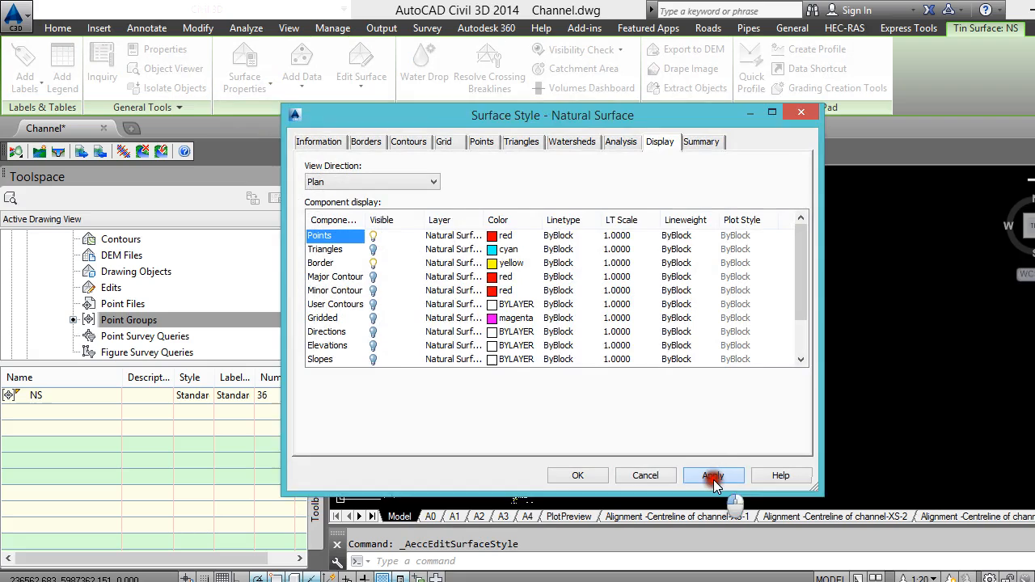
{"action": "left_click", "coordinate": [579, 475]}
Examine the surface points along the channel and where the NS border crosses it.
{"action": "scroll", "coordinate": [529, 347], "scroll_direction": "up", "scroll_amount": 1}
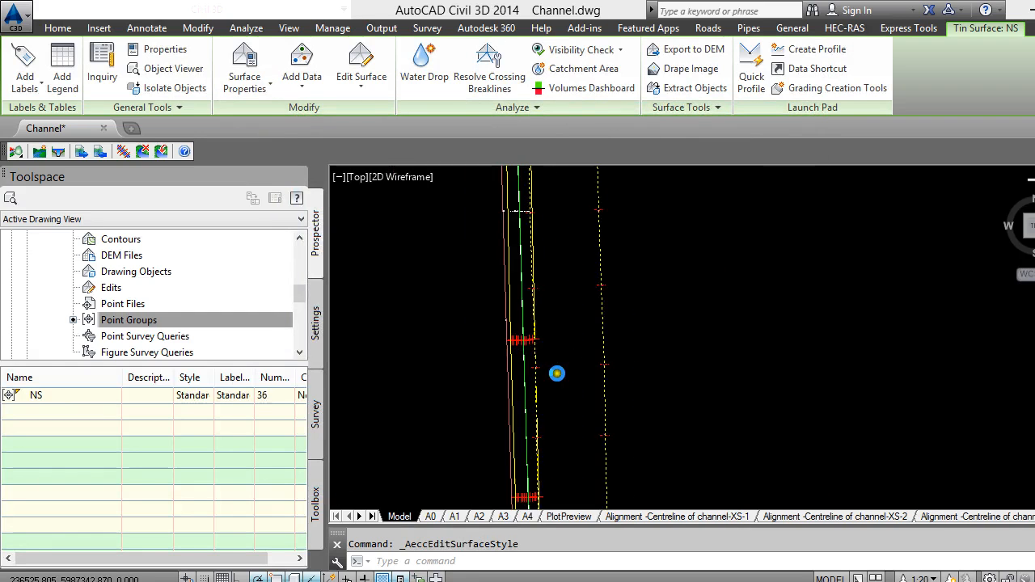
{"action": "scroll", "coordinate": [556, 373], "scroll_direction": "up", "scroll_amount": 2}
{"action": "scroll", "coordinate": [525, 411], "scroll_direction": "down", "scroll_amount": 2}
{"action": "scroll", "coordinate": [525, 402], "scroll_direction": "down", "scroll_amount": 1}
{"action": "scroll", "coordinate": [469, 406], "scroll_direction": "up", "scroll_amount": 2}
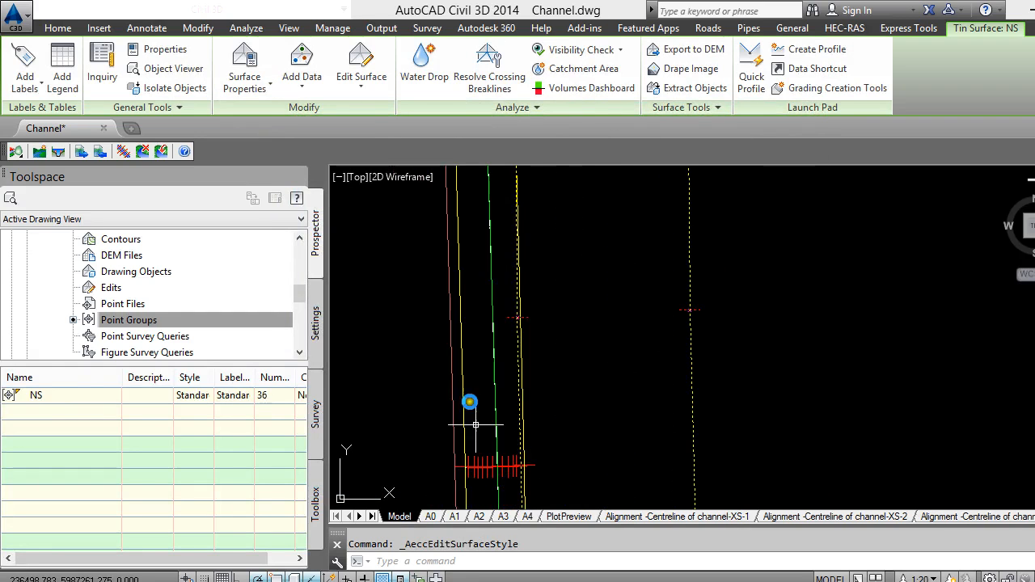
{"action": "scroll", "coordinate": [478, 421], "scroll_direction": "down", "scroll_amount": 2}
{"action": "scroll", "coordinate": [492, 445], "scroll_direction": "up", "scroll_amount": 3}
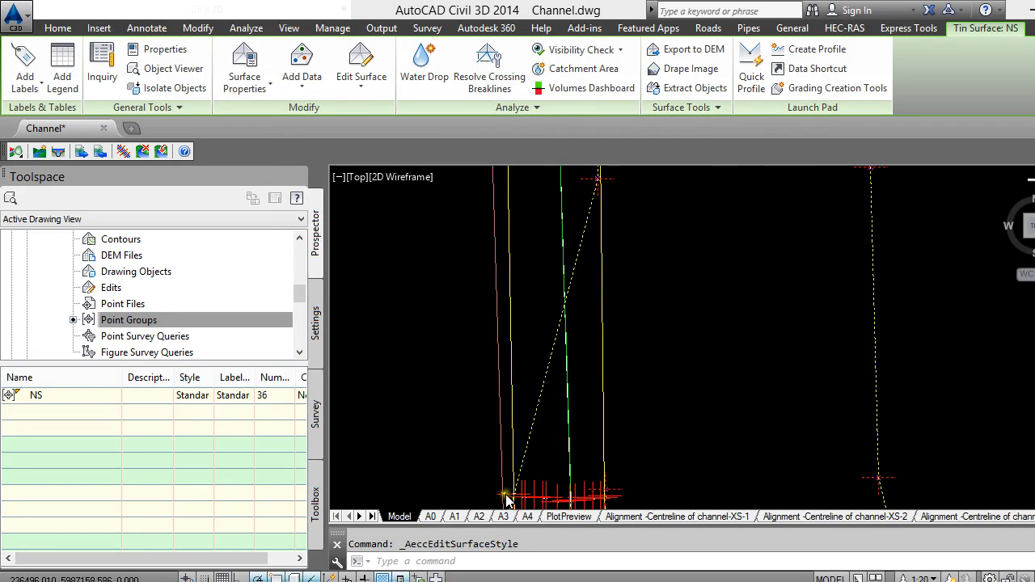
Examine how the NS border passes the 99.28 spot level on the channel's edge line.
{"action": "middle_click_drag", "start_coordinate": [518, 442], "coordinate": [514, 361]}
{"action": "scroll", "coordinate": [513, 423], "scroll_direction": "up", "scroll_amount": 6}
{"action": "scroll", "coordinate": [479, 366], "scroll_direction": "up", "scroll_amount": 4}
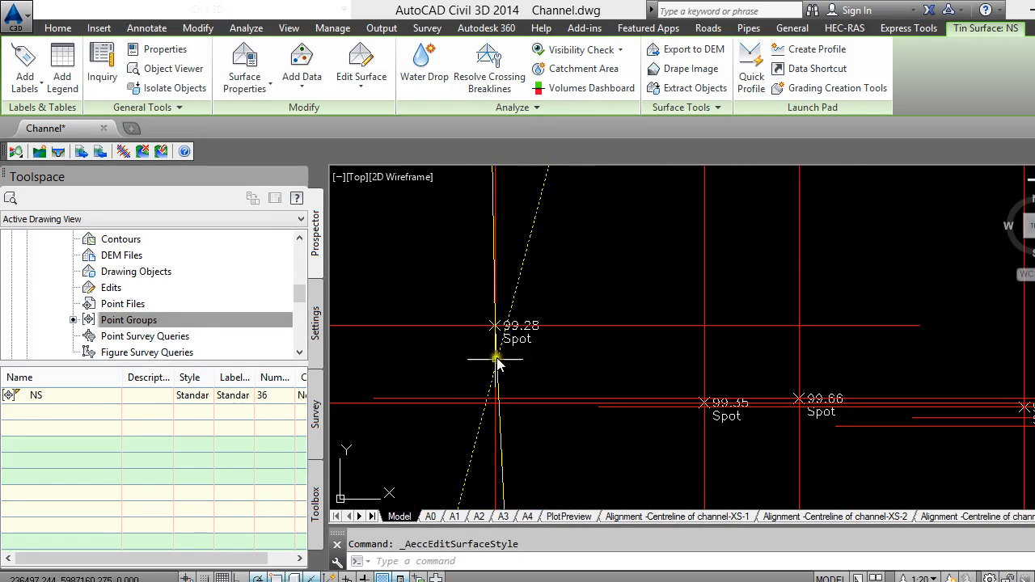
{"action": "scroll", "coordinate": [498, 364], "scroll_direction": "down", "scroll_amount": 3}
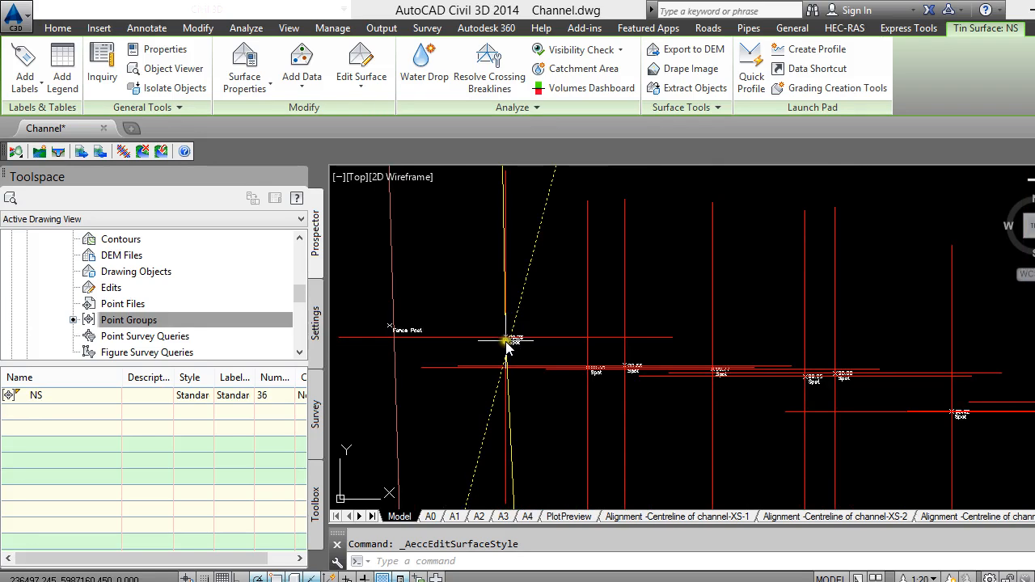
{"action": "scroll", "coordinate": [508, 343], "scroll_direction": "up", "scroll_amount": 2}
{"action": "scroll", "coordinate": [514, 364], "scroll_direction": "down", "scroll_amount": 3}
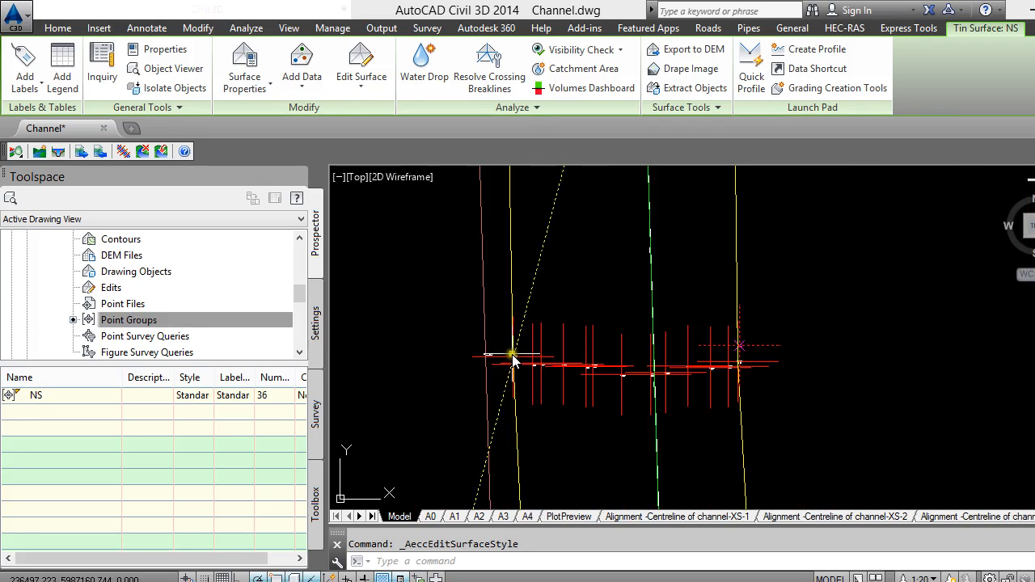
{"action": "scroll", "coordinate": [513, 368], "scroll_direction": "up", "scroll_amount": 5}
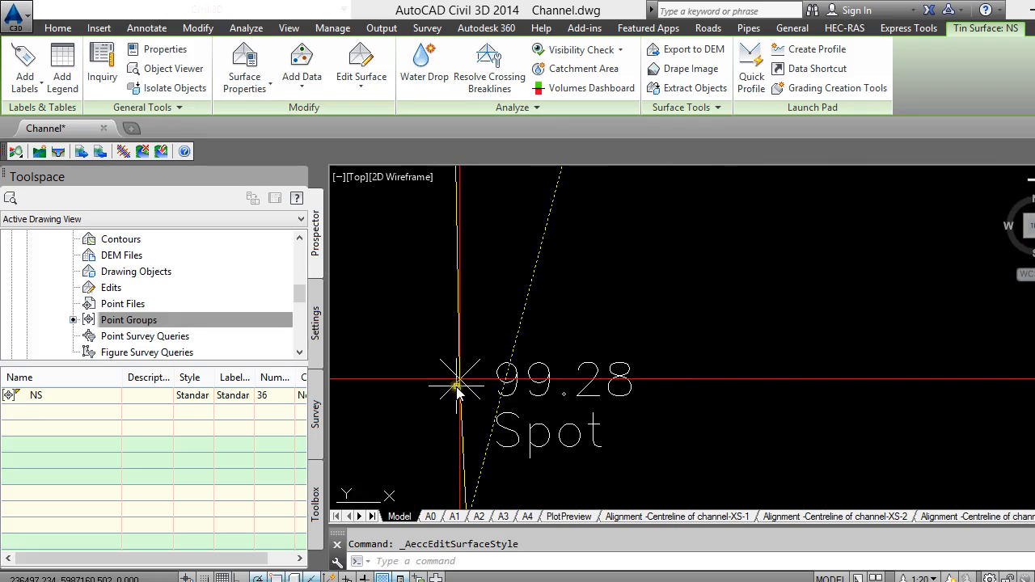
{"action": "scroll", "coordinate": [470, 387], "scroll_direction": "down", "scroll_amount": 3}
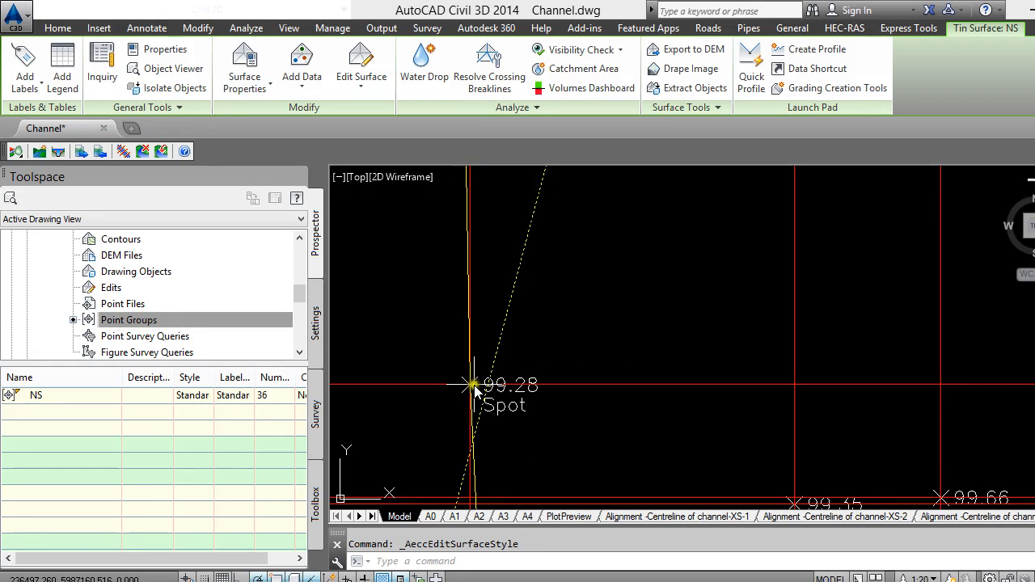
{"action": "scroll", "coordinate": [476, 394], "scroll_direction": "down", "scroll_amount": 3}
{"action": "scroll", "coordinate": [474, 397], "scroll_direction": "up", "scroll_amount": 4}
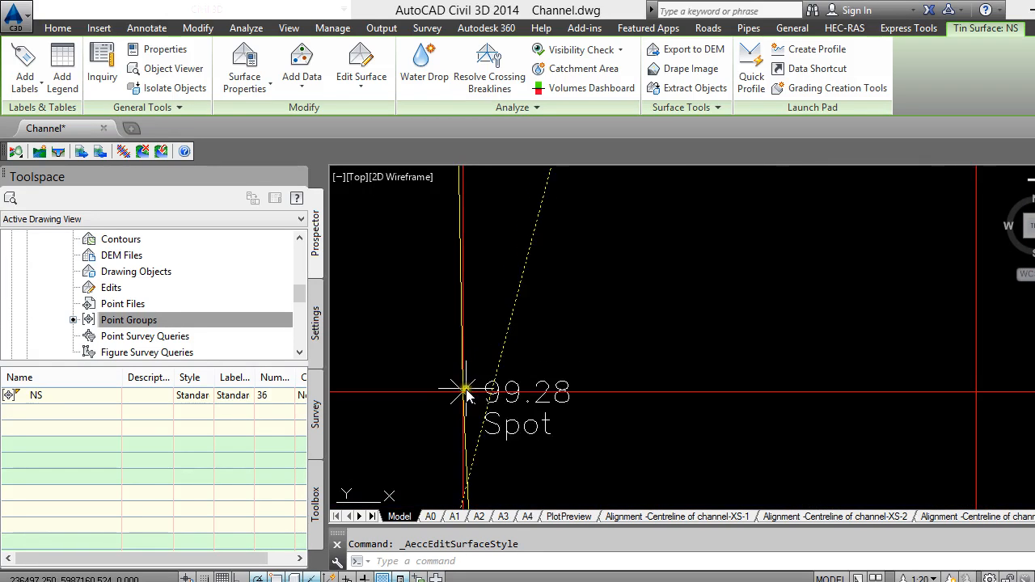
{"action": "scroll", "coordinate": [473, 399], "scroll_direction": "down", "scroll_amount": 1}
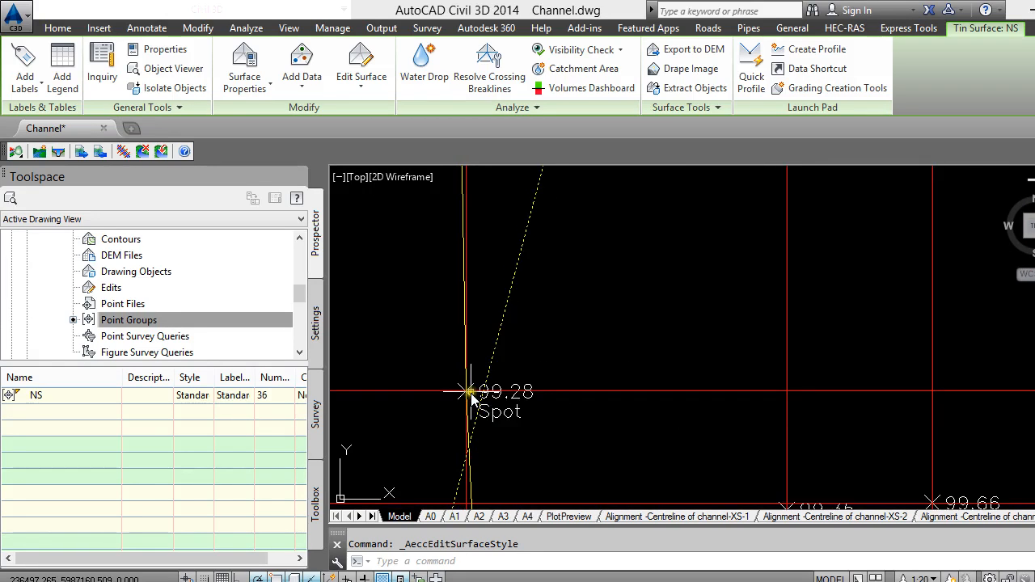
Add a point to the NS surface at the 99.28 channel-edge spot level, with elevation 99.28.
{"action": "left_click", "coordinate": [283, 85]}
{"action": "left_click", "coordinate": [360, 81]}
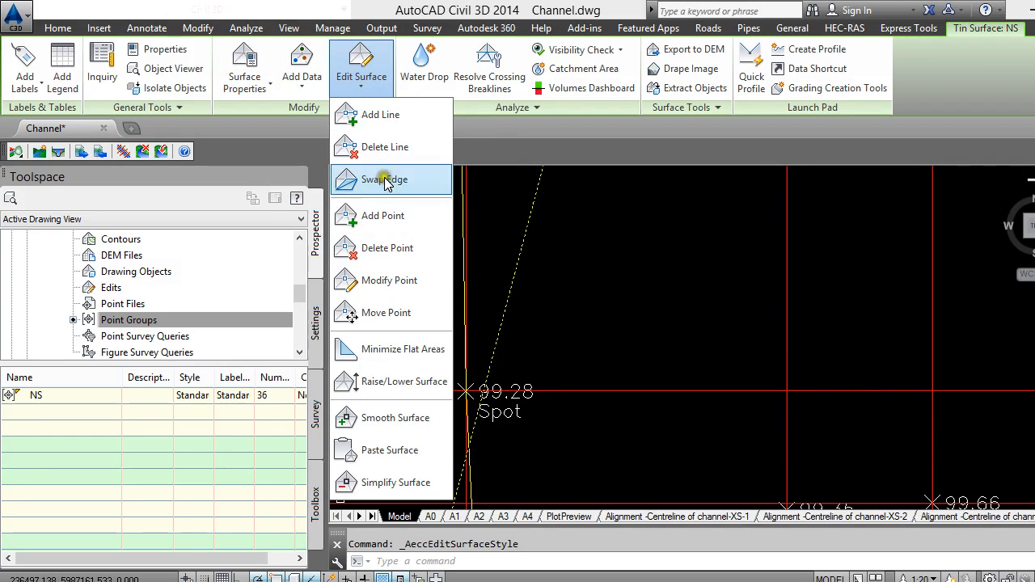
{"action": "left_click", "coordinate": [377, 216]}
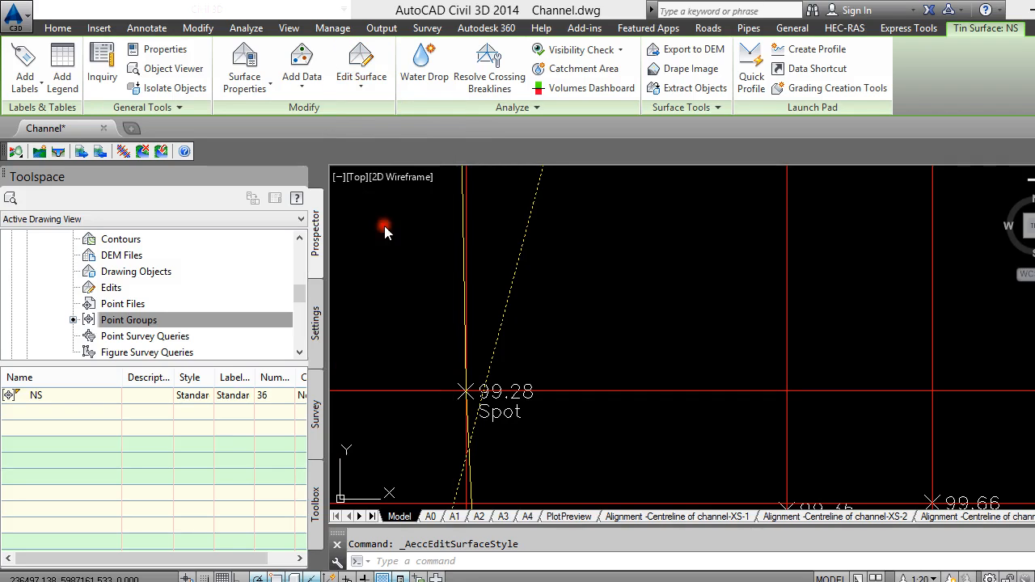
{"action": "left_click", "coordinate": [467, 392]}
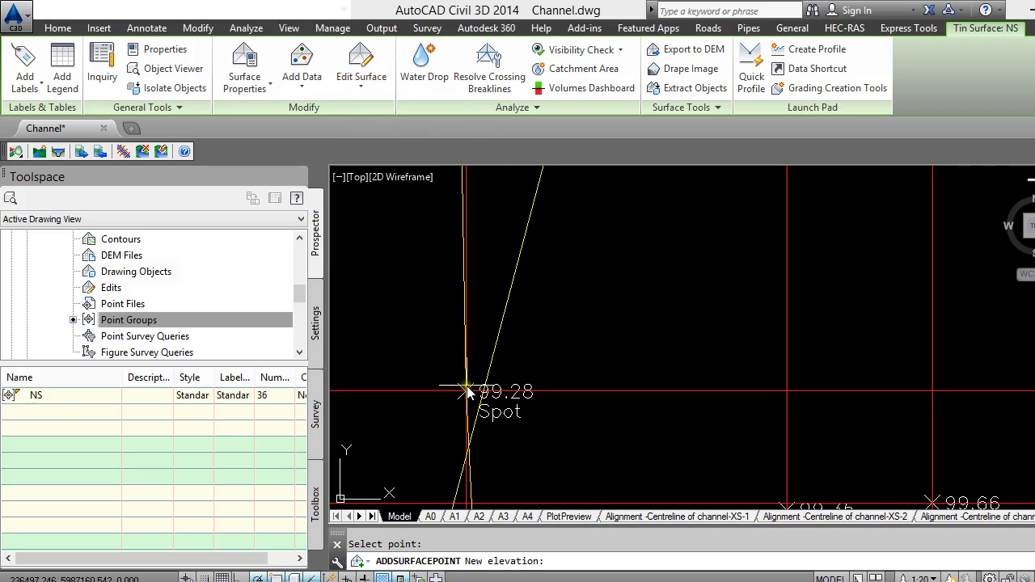
{"action": "type", "text": "99.28"}
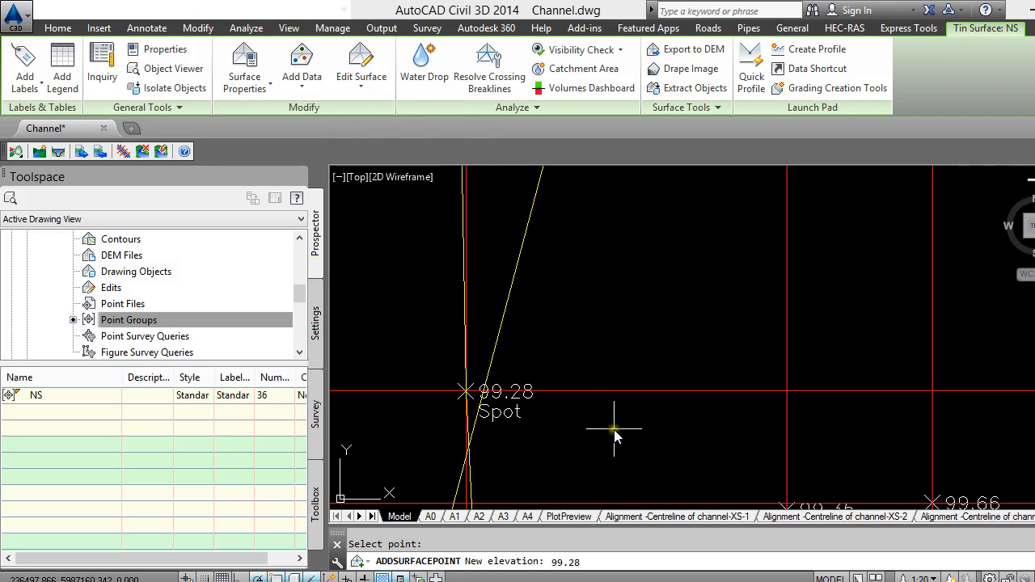
{"action": "key", "text": "Return"}
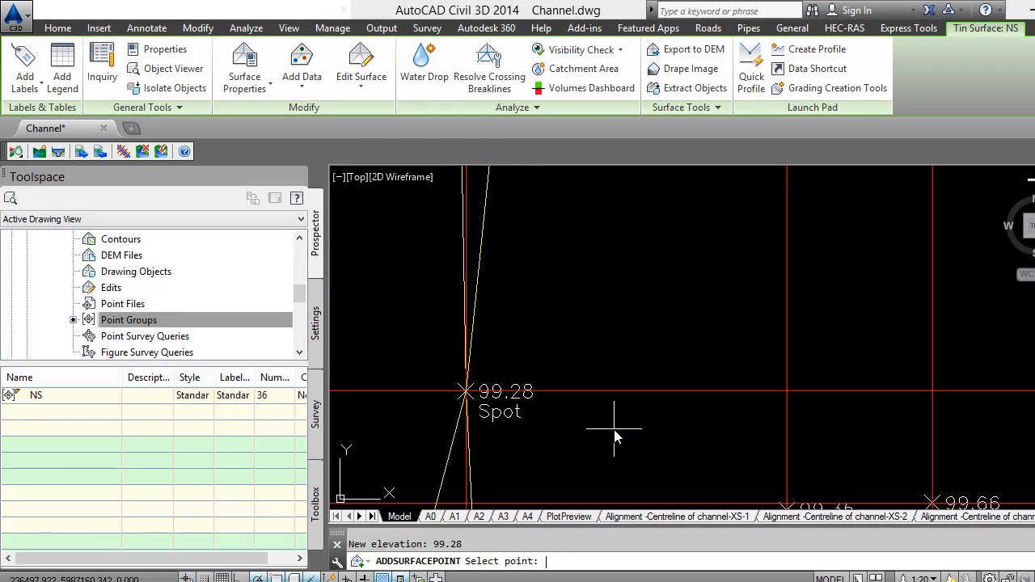
Add an NS surface point at survey point 401 beside the channel's edge line, with elevation 99.262.
{"action": "scroll", "coordinate": [612, 456], "scroll_direction": "down", "scroll_amount": 2}
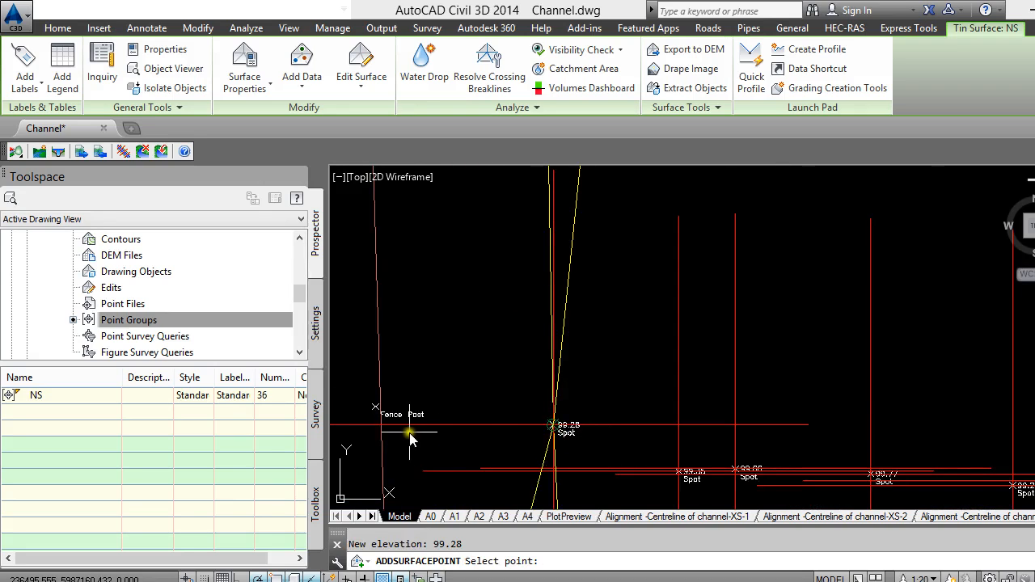
{"action": "scroll", "coordinate": [477, 431], "scroll_direction": "down", "scroll_amount": 1}
{"action": "scroll", "coordinate": [543, 441], "scroll_direction": "down", "scroll_amount": 9}
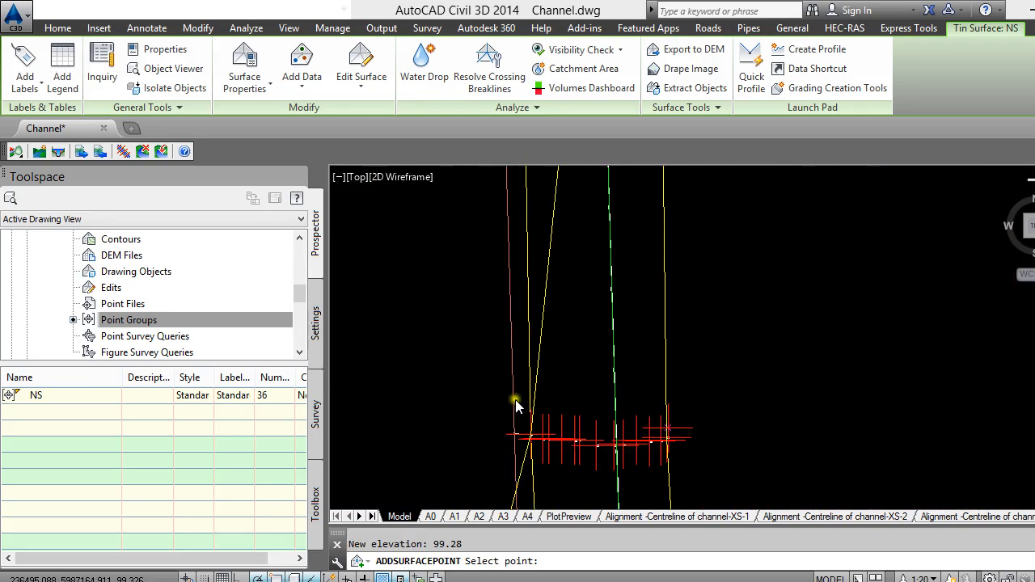
{"action": "scroll", "coordinate": [521, 271], "scroll_direction": "up", "scroll_amount": 3}
{"action": "scroll", "coordinate": [525, 352], "scroll_direction": "up", "scroll_amount": 3}
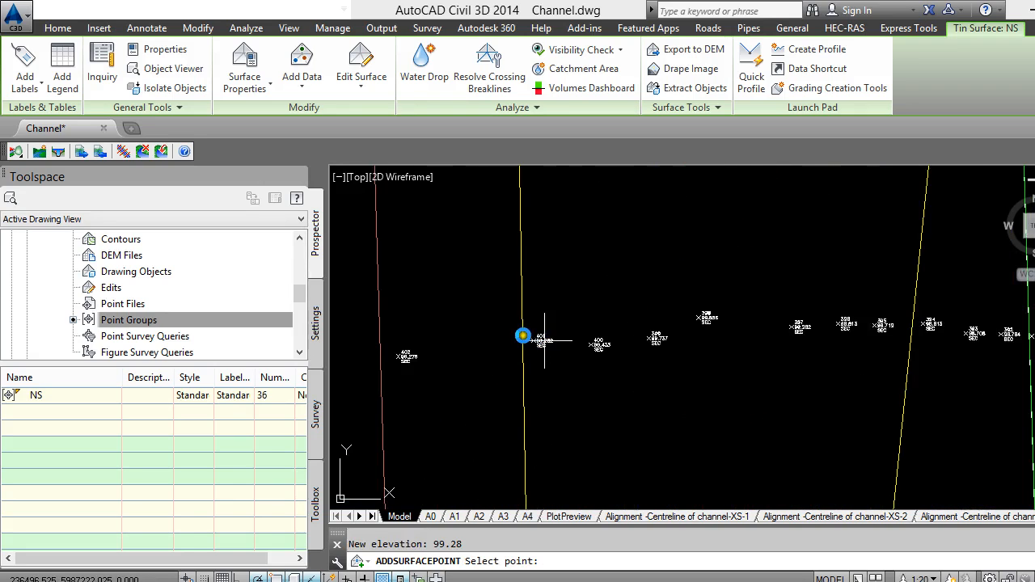
{"action": "scroll", "coordinate": [550, 342], "scroll_direction": "up", "scroll_amount": 4}
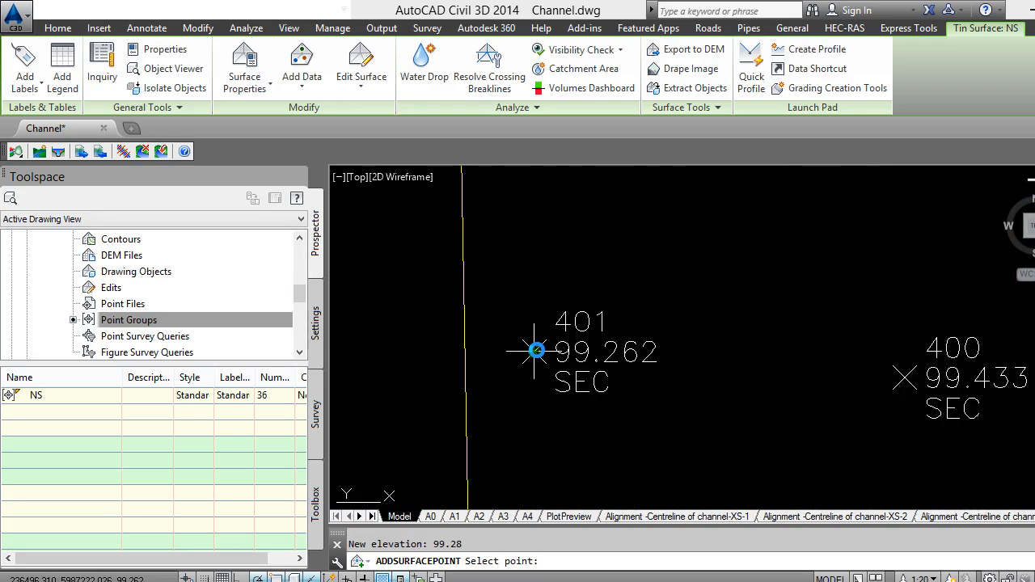
{"action": "scroll", "coordinate": [509, 364], "scroll_direction": "down", "scroll_amount": 4}
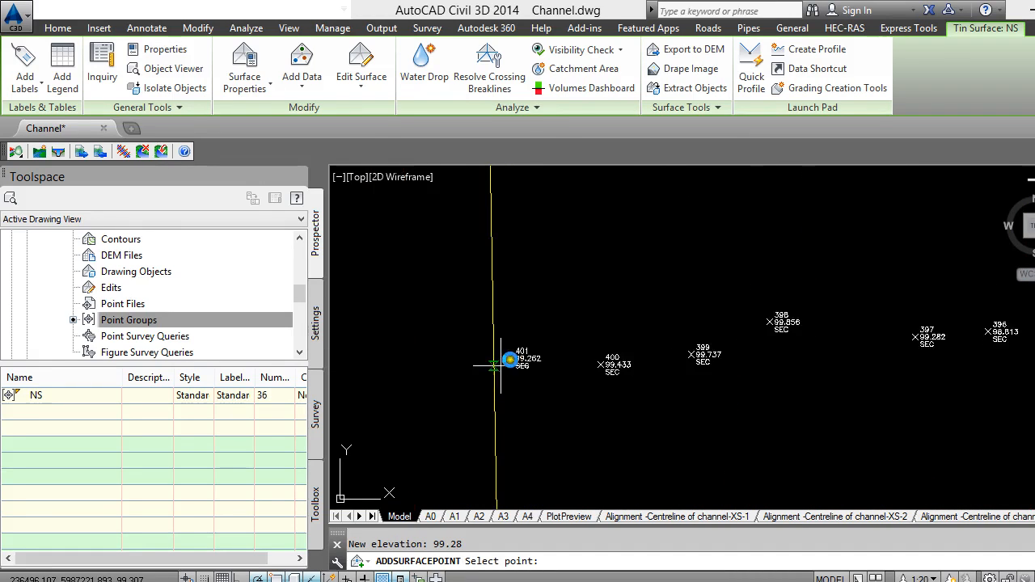
{"action": "scroll", "coordinate": [518, 357], "scroll_direction": "up", "scroll_amount": 3}
{"action": "scroll", "coordinate": [508, 364], "scroll_direction": "up", "scroll_amount": 2}
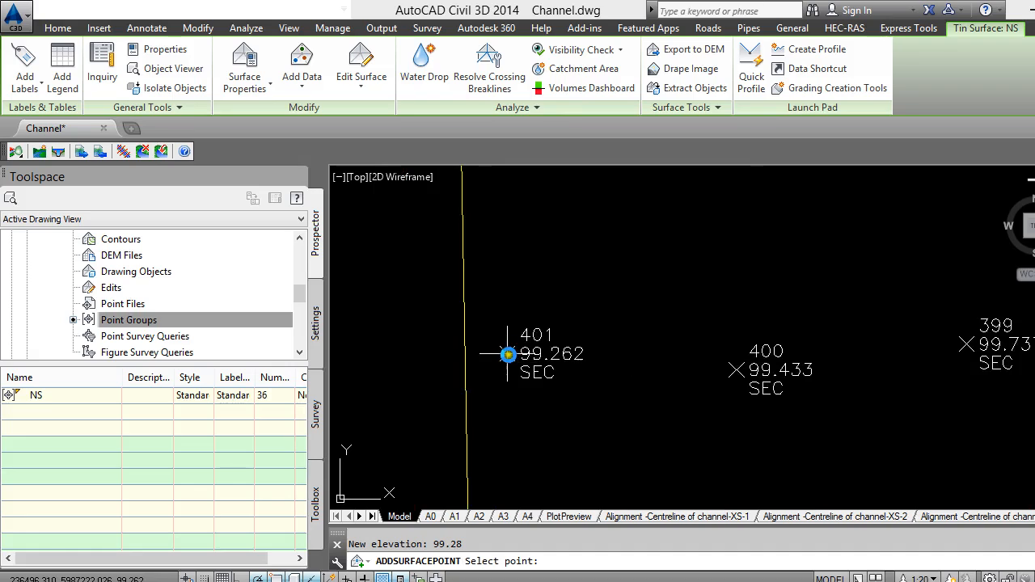
{"action": "left_click", "coordinate": [508, 354]}
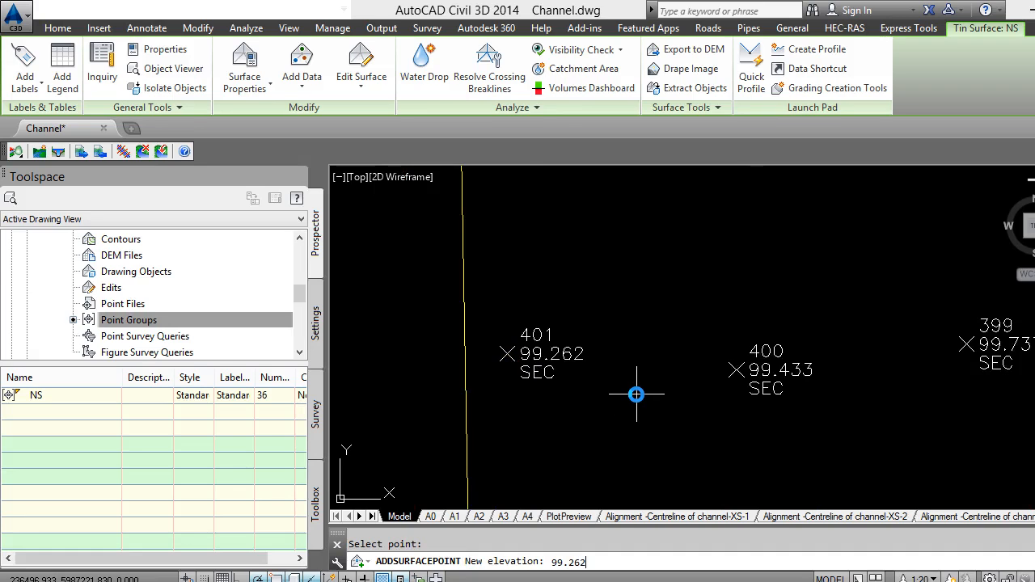
{"action": "type", "text": "99.262"}
{"action": "key", "text": "Return"}
Add an NS surface point at the 99.32 spot on the next cross section's channel edge, with elevation 99.32.
{"action": "scroll", "coordinate": [638, 472], "scroll_direction": "down", "scroll_amount": 4}
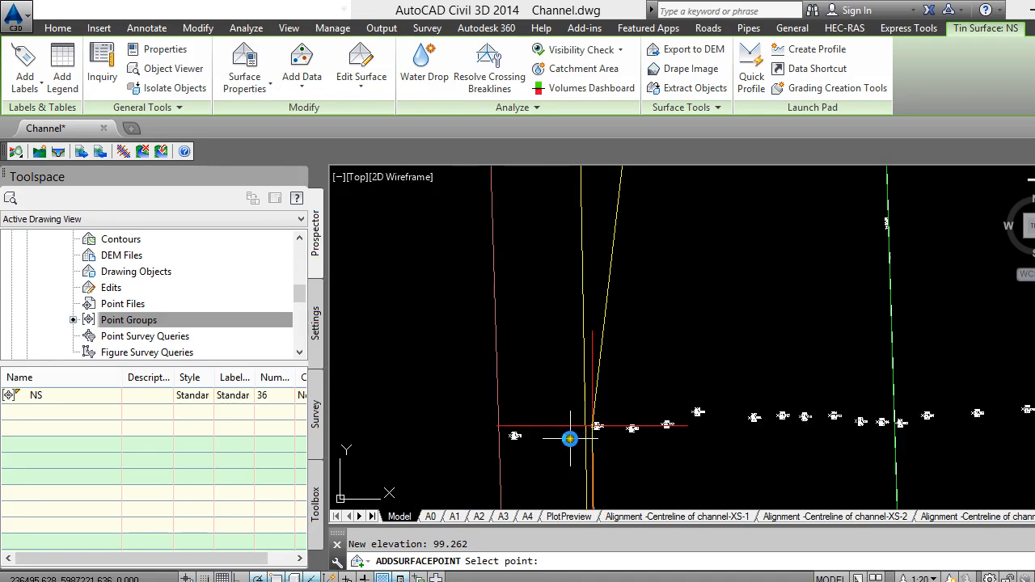
{"action": "scroll", "coordinate": [567, 437], "scroll_direction": "up", "scroll_amount": 5}
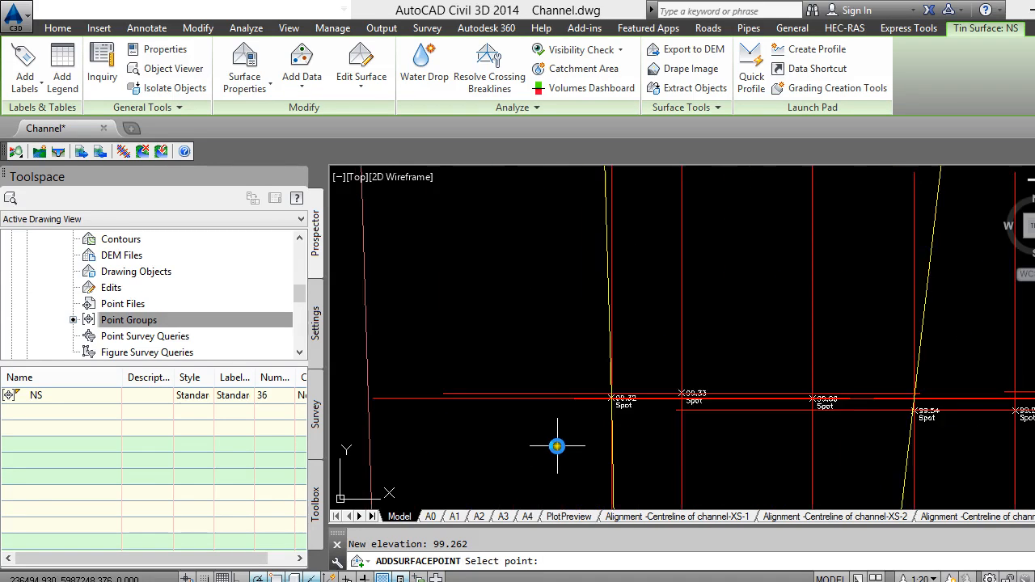
{"action": "scroll", "coordinate": [613, 399], "scroll_direction": "up", "scroll_amount": 6}
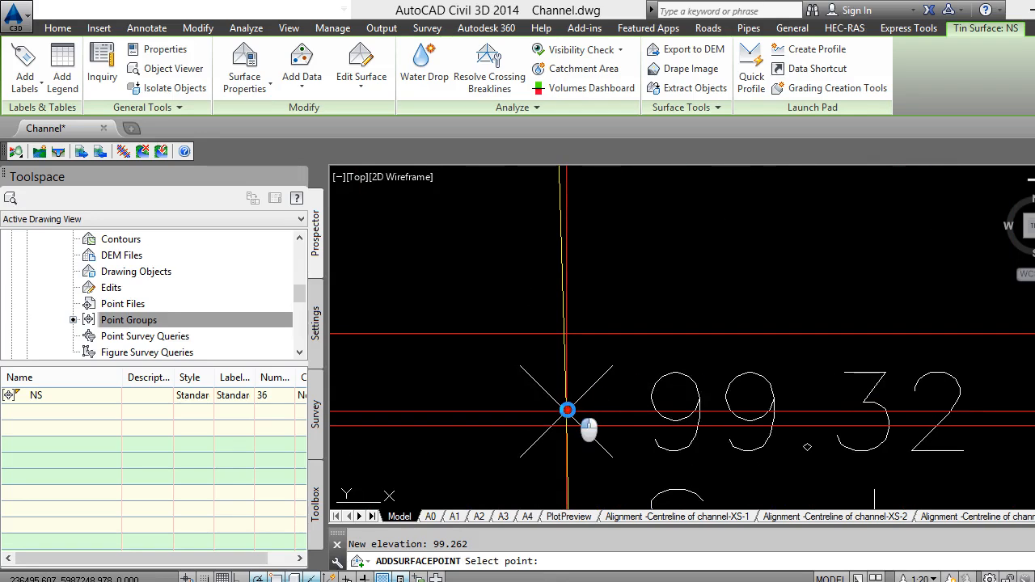
{"action": "left_click", "coordinate": [567, 413]}
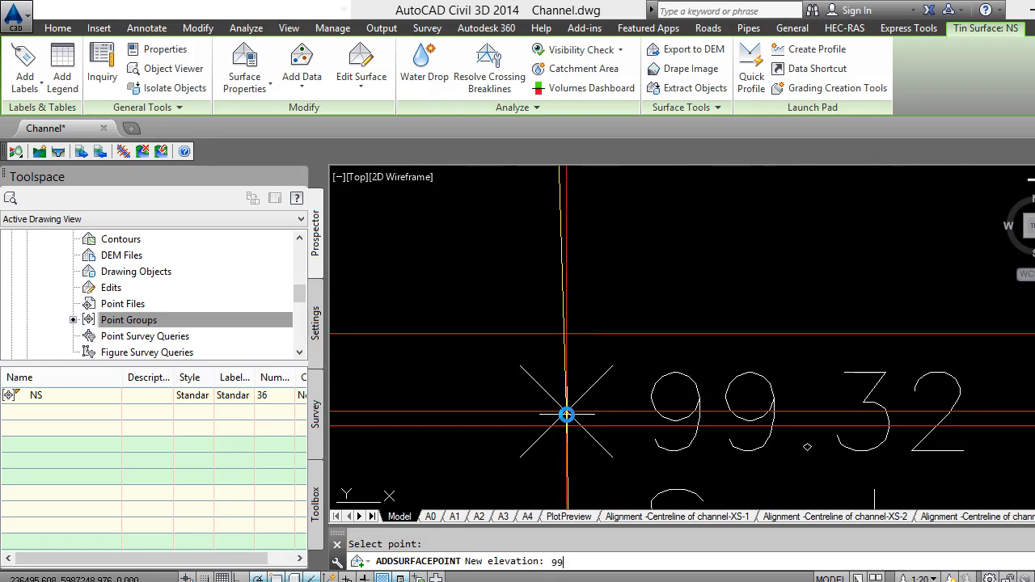
{"action": "type", "text": "99.32"}
{"action": "key", "text": "Return"}
Add an NS surface point at the 99.21 channel-edge spot level, with elevation 99.21.
{"action": "scroll", "coordinate": [572, 415], "scroll_direction": "down", "scroll_amount": 8}
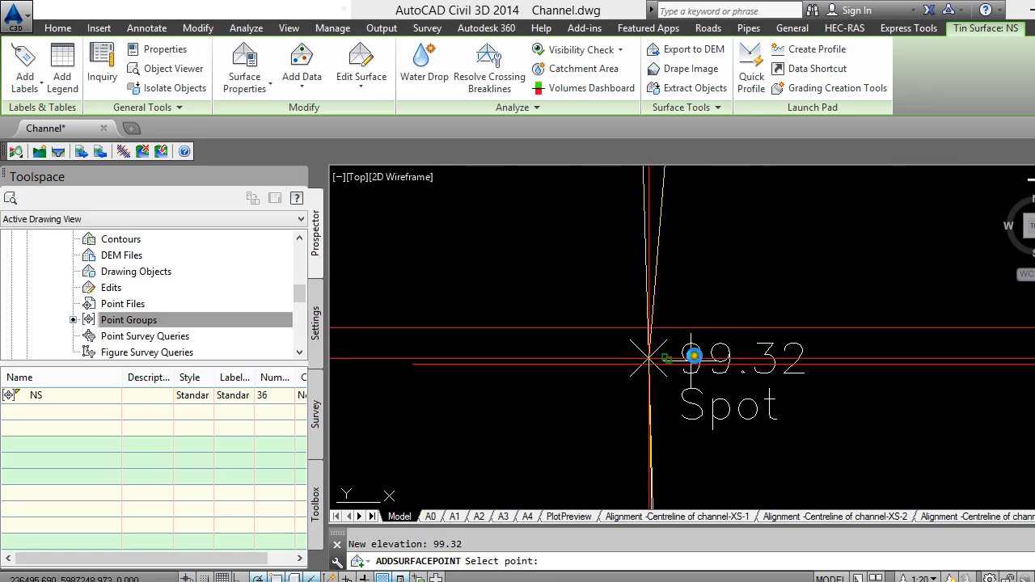
{"action": "scroll", "coordinate": [577, 324], "scroll_direction": "up", "scroll_amount": 5}
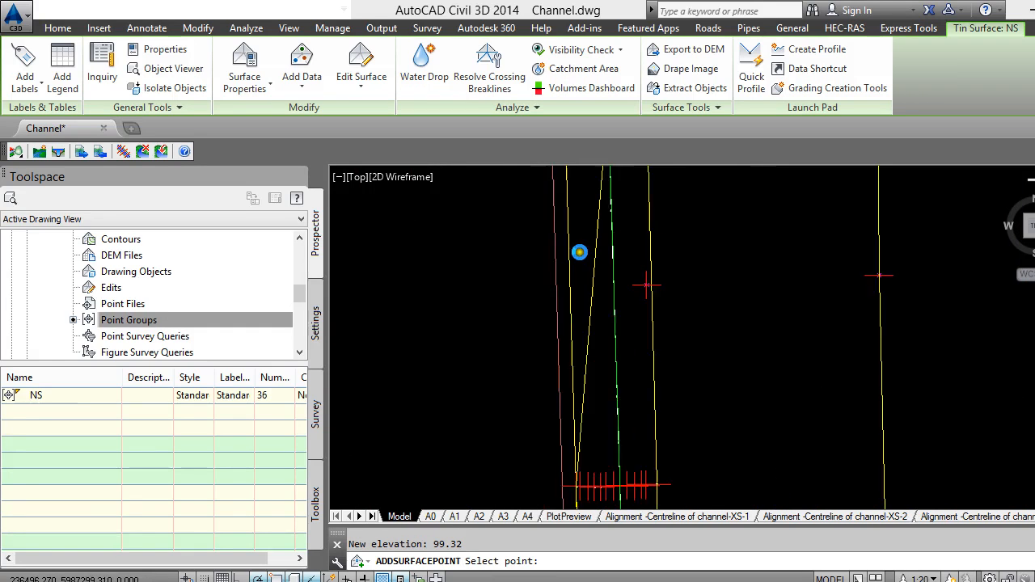
{"action": "scroll", "coordinate": [499, 423], "scroll_direction": "up", "scroll_amount": 5}
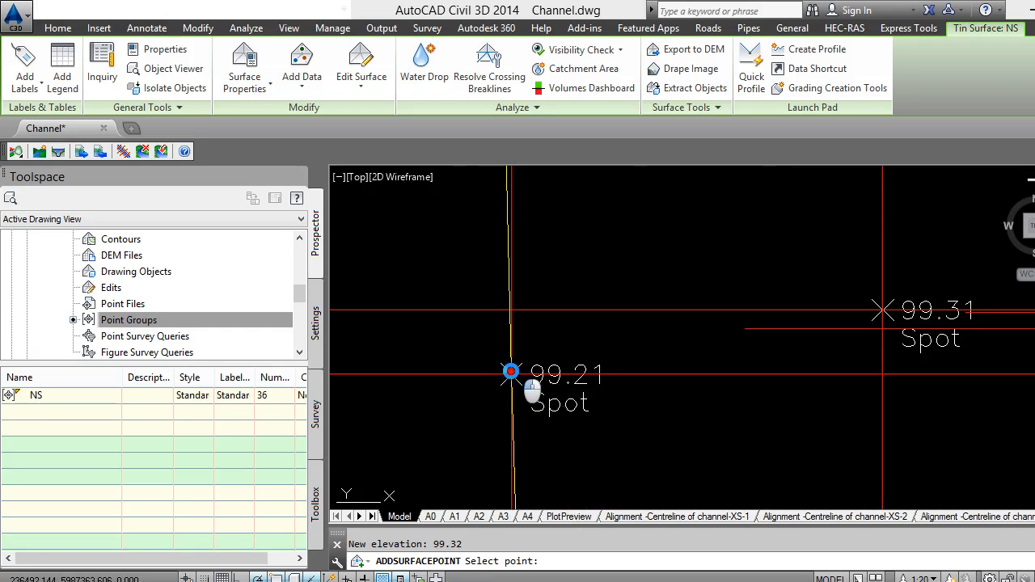
{"action": "left_click", "coordinate": [511, 372]}
{"action": "type", "text": "99."}
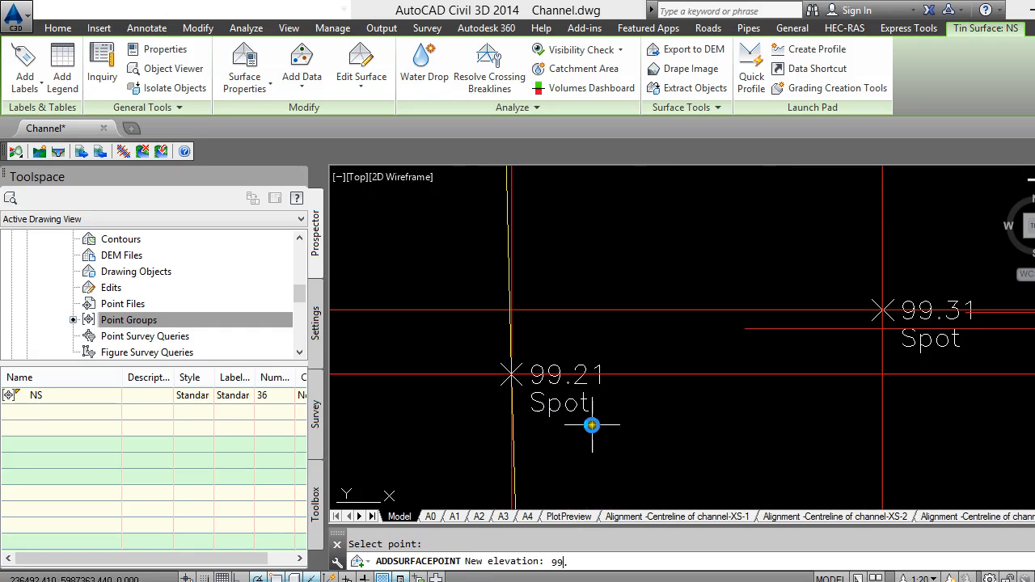
{"action": "type", "text": "21"}
{"action": "key", "text": "Return"}
Add an NS surface point at the 99.18 channel-edge spot level, with elevation 99.18.
{"action": "scroll", "coordinate": [601, 427], "scroll_direction": "down", "scroll_amount": 4}
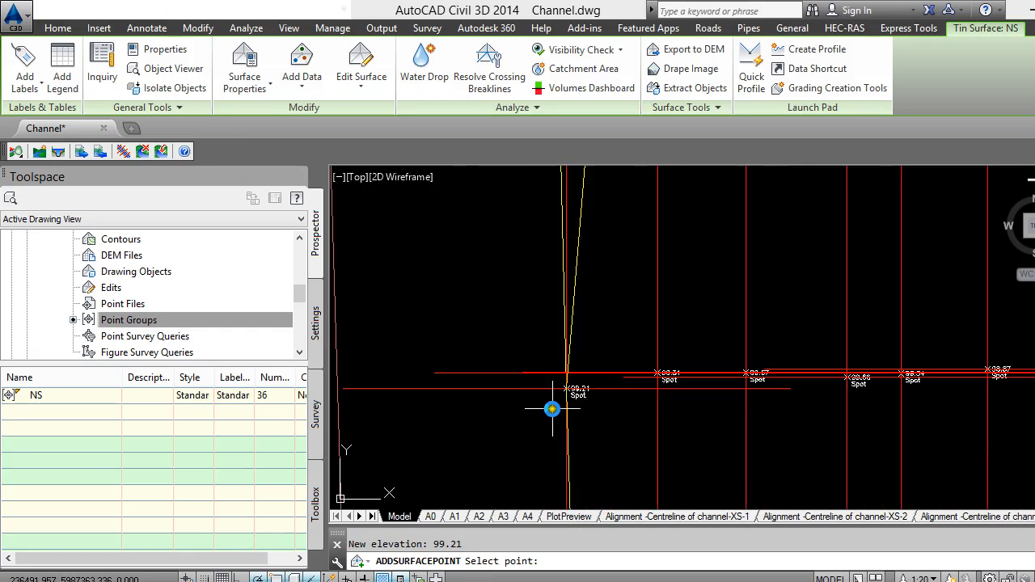
{"action": "scroll", "coordinate": [534, 292], "scroll_direction": "up", "scroll_amount": 2}
{"action": "scroll", "coordinate": [550, 453], "scroll_direction": "up", "scroll_amount": 6}
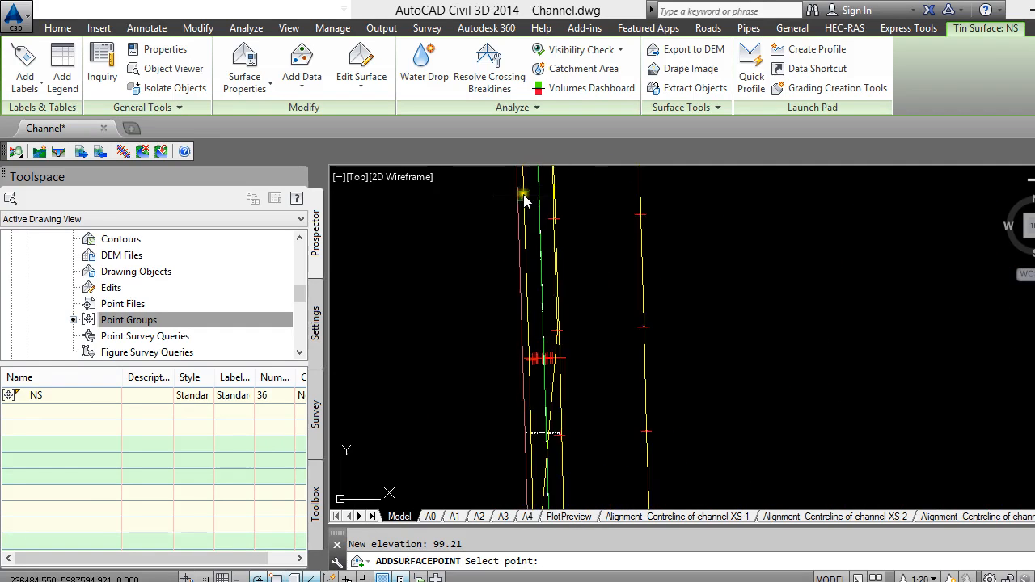
{"action": "scroll", "coordinate": [486, 401], "scroll_direction": "up", "scroll_amount": 5}
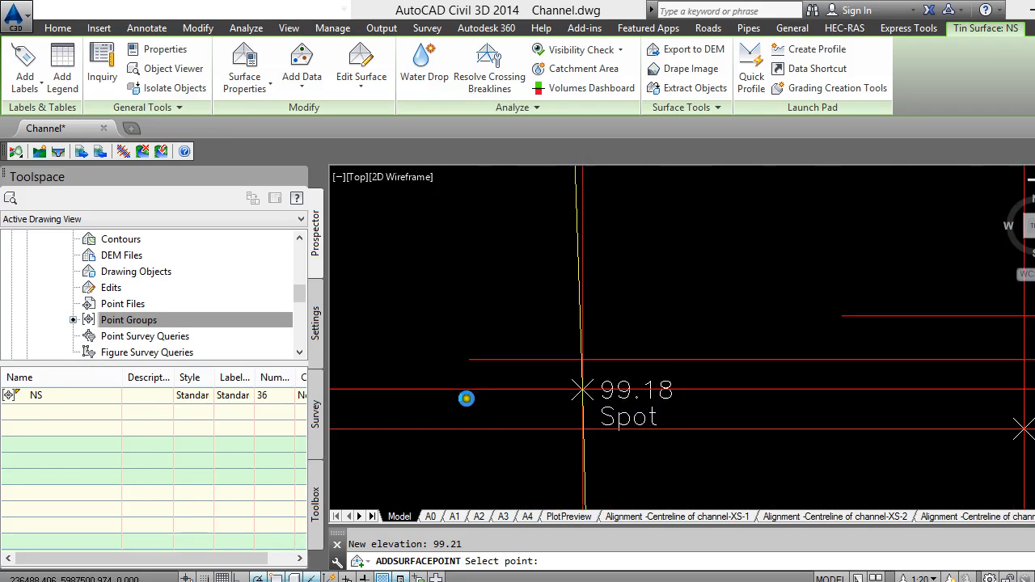
{"action": "left_click", "coordinate": [648, 386]}
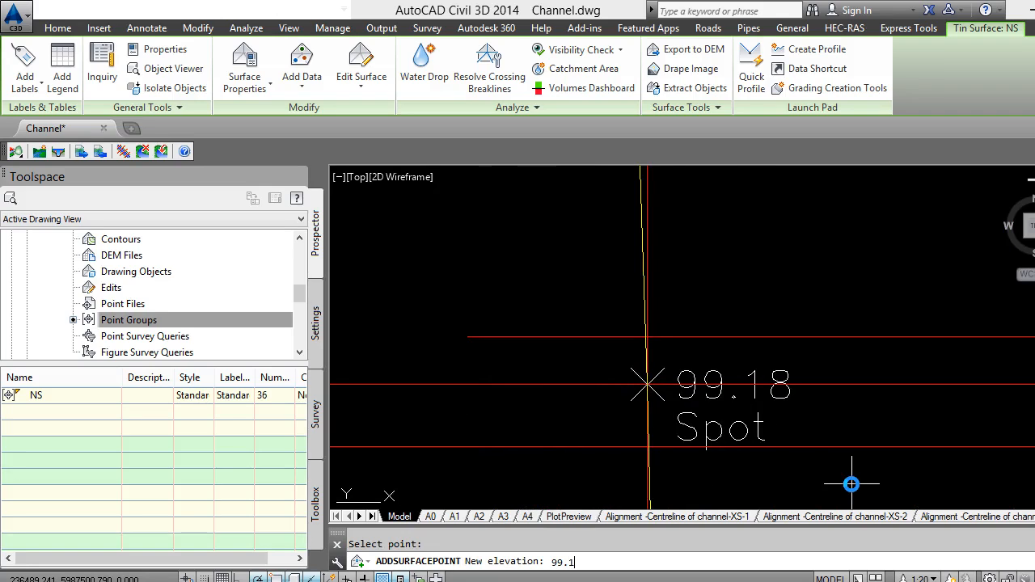
{"action": "type", "text": "99.18"}
{"action": "key", "text": "Return"}
Add an NS surface point at the 99.05 channel-edge spot level, with elevation 99.05.
{"action": "scroll", "coordinate": [606, 480], "scroll_direction": "down", "scroll_amount": 5}
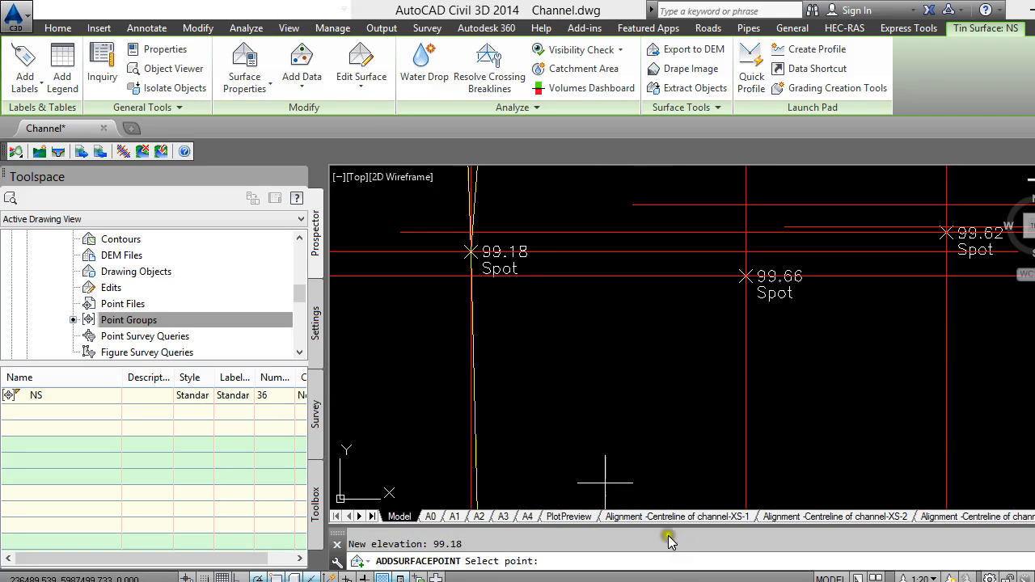
{"action": "scroll", "coordinate": [579, 458], "scroll_direction": "down", "scroll_amount": 6}
{"action": "scroll", "coordinate": [587, 437], "scroll_direction": "down", "scroll_amount": 8}
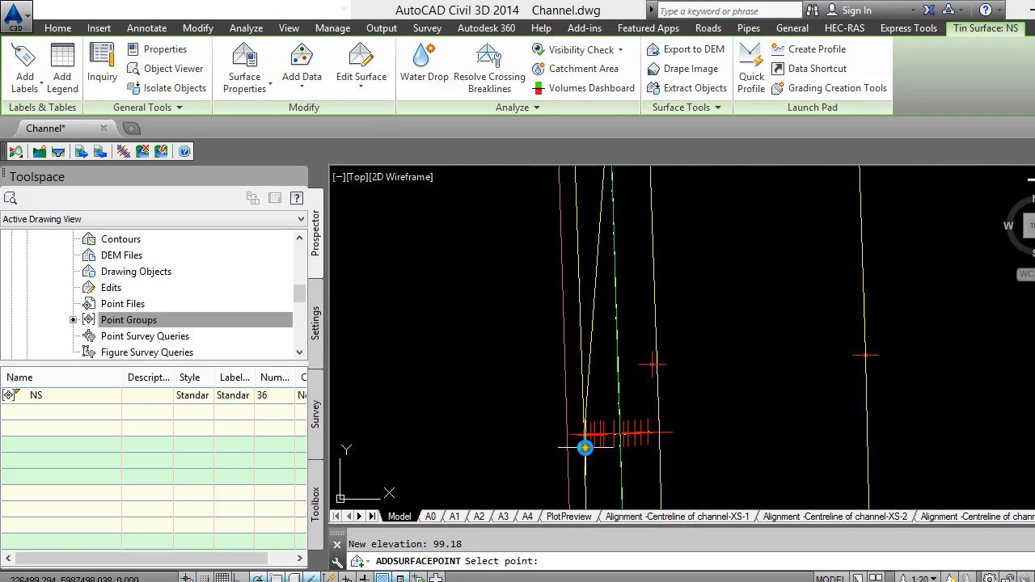
{"action": "scroll", "coordinate": [571, 316], "scroll_direction": "down", "scroll_amount": 5}
{"action": "scroll", "coordinate": [535, 253], "scroll_direction": "up", "scroll_amount": 3}
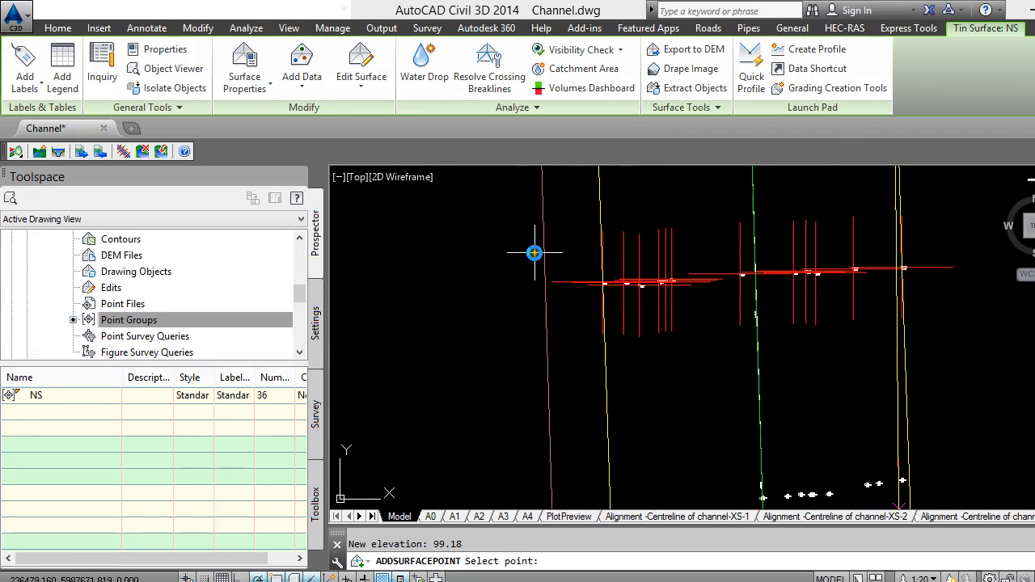
{"action": "scroll", "coordinate": [630, 288], "scroll_direction": "up", "scroll_amount": 2}
{"action": "scroll", "coordinate": [599, 273], "scroll_direction": "up", "scroll_amount": 4}
{"action": "scroll", "coordinate": [390, 253], "scroll_direction": "up", "scroll_amount": 2}
{"action": "scroll", "coordinate": [391, 252], "scroll_direction": "up", "scroll_amount": 2}
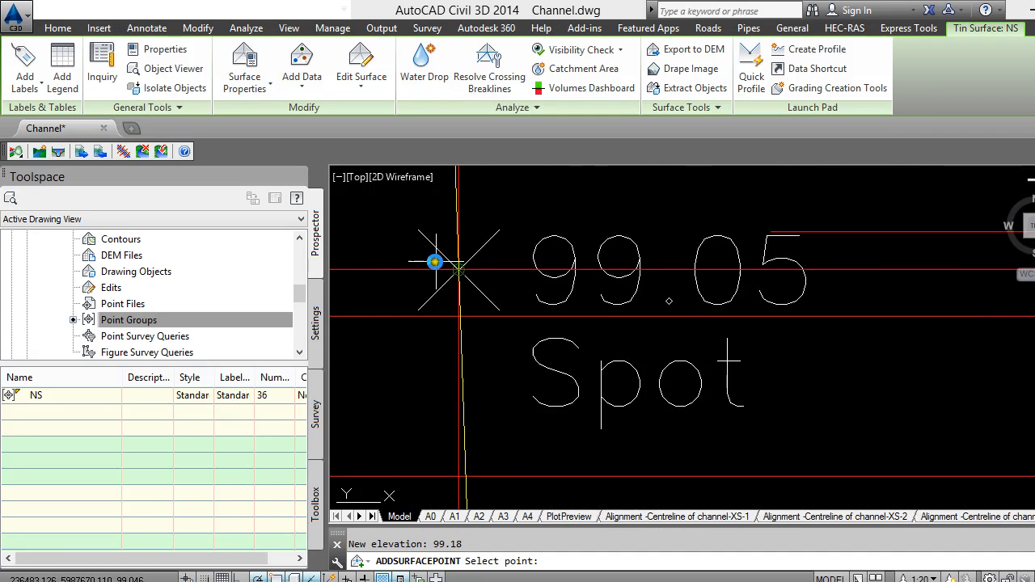
{"action": "left_click", "coordinate": [457, 275]}
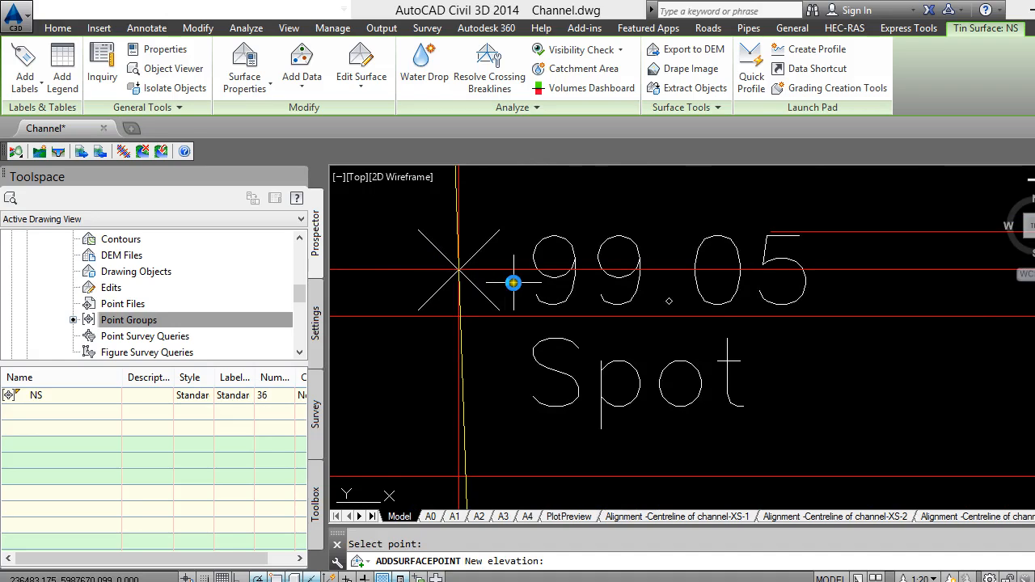
{"action": "type", "text": "99.05"}
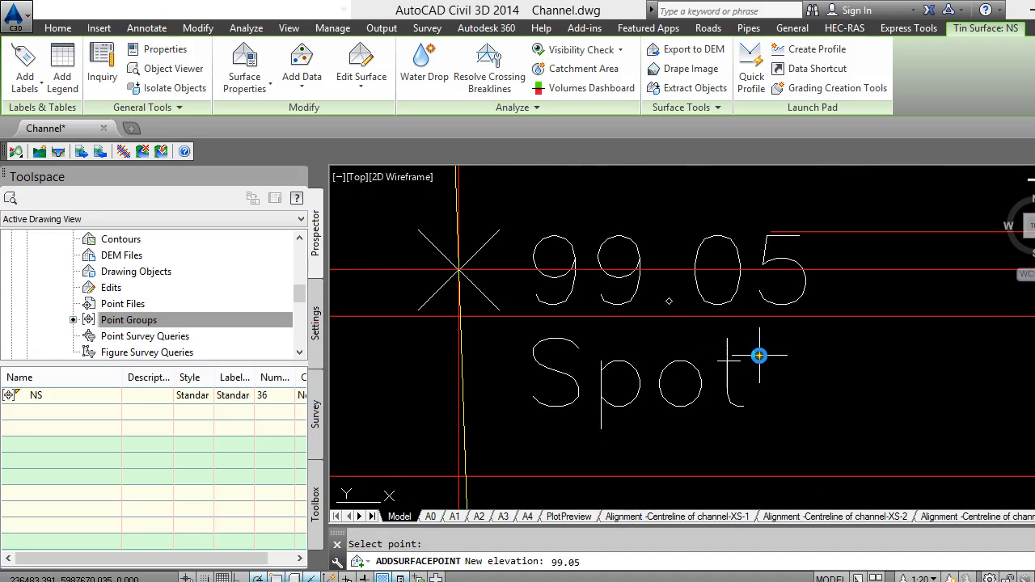
{"action": "key", "text": "Return"}
Try to add an NS surface point at survey point 854 with elevation 98.92, and dismiss the event report.
{"action": "scroll", "coordinate": [566, 428], "scroll_direction": "down", "scroll_amount": 6}
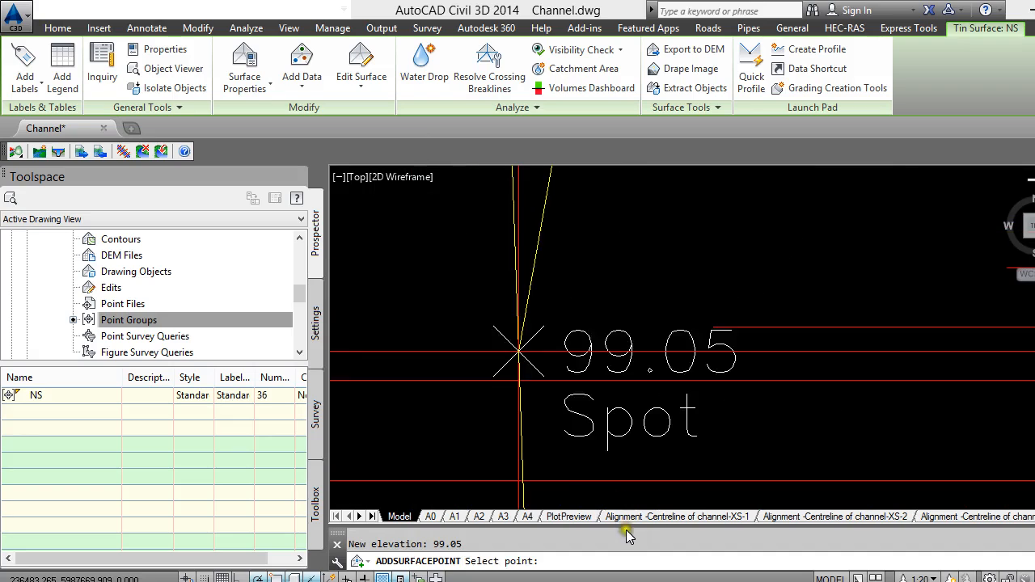
{"action": "scroll", "coordinate": [572, 449], "scroll_direction": "up", "scroll_amount": 4}
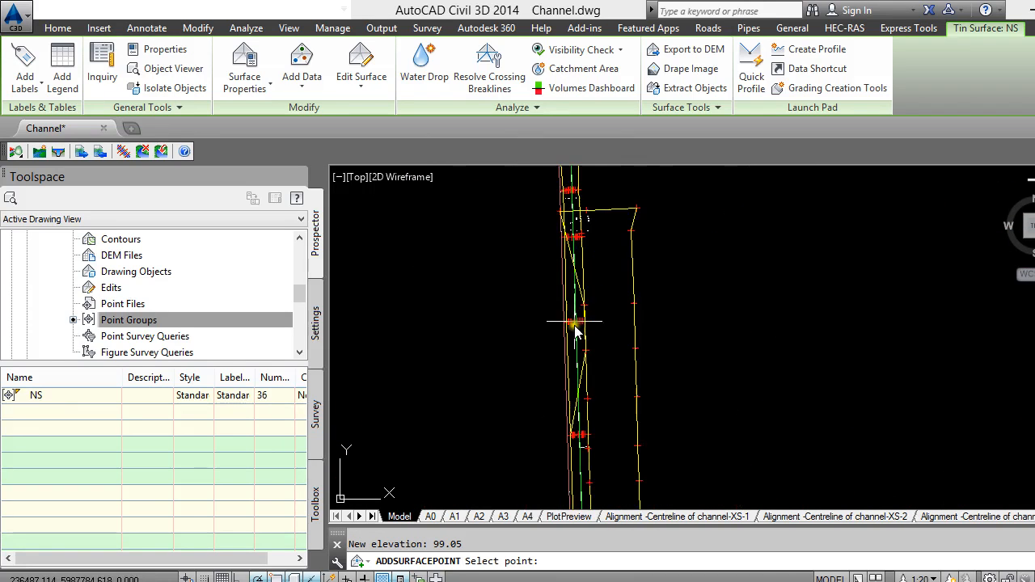
{"action": "scroll", "coordinate": [509, 388], "scroll_direction": "down", "scroll_amount": 5}
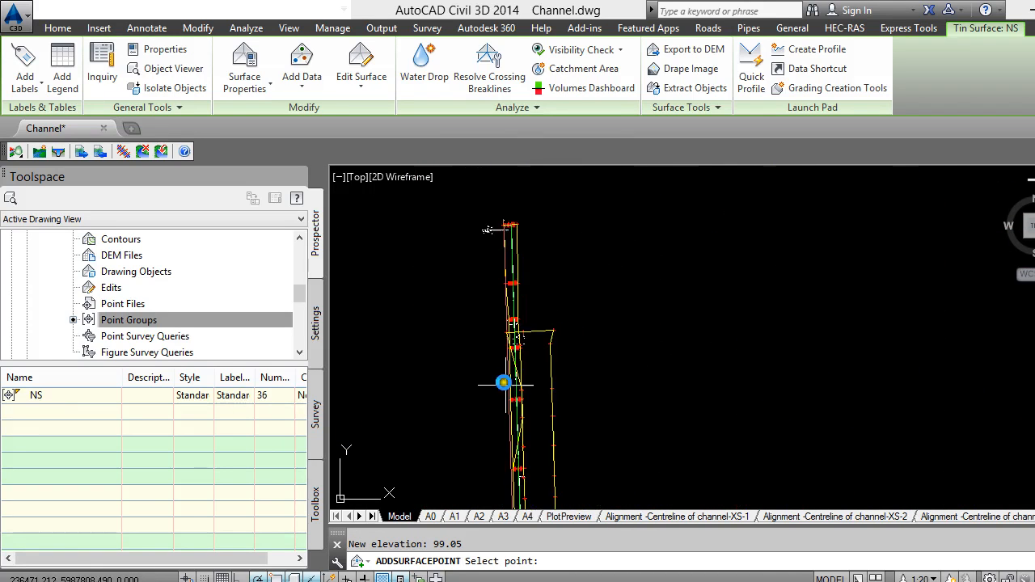
{"action": "scroll", "coordinate": [502, 381], "scroll_direction": "up", "scroll_amount": 5}
{"action": "scroll", "coordinate": [538, 327], "scroll_direction": "up", "scroll_amount": 8}
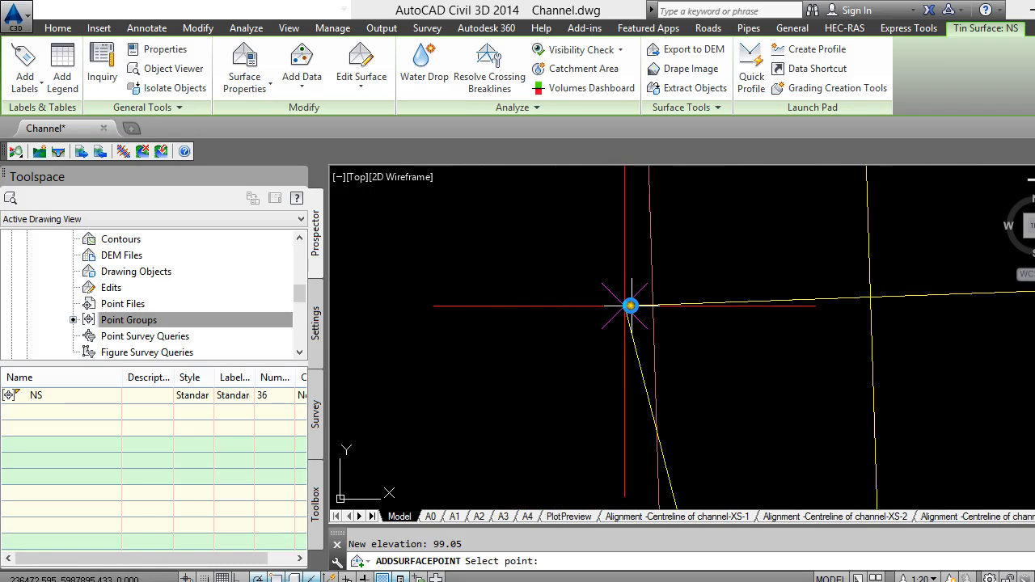
{"action": "scroll", "coordinate": [627, 309], "scroll_direction": "up", "scroll_amount": 3}
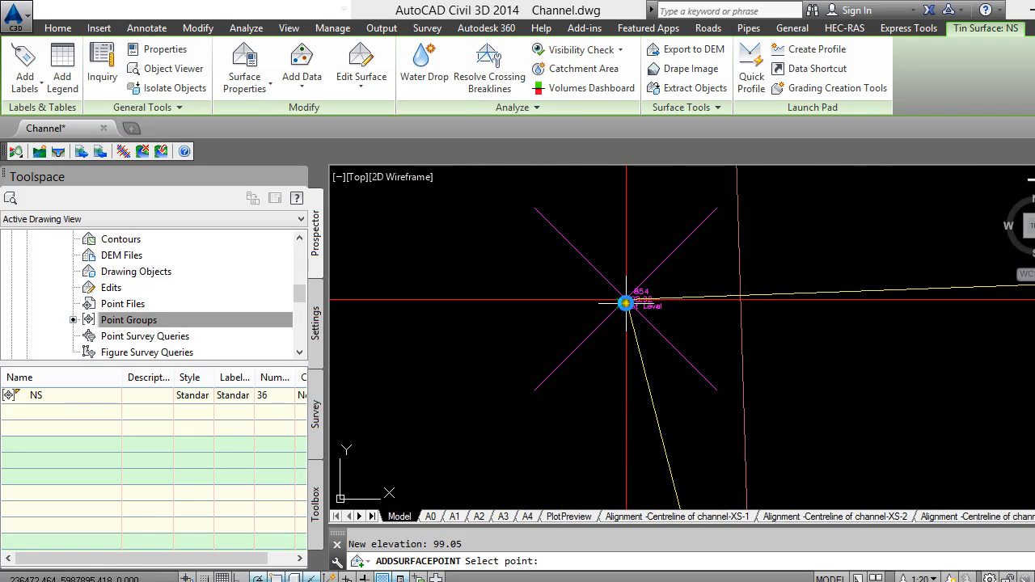
{"action": "scroll", "coordinate": [626, 303], "scroll_direction": "up", "scroll_amount": 1}
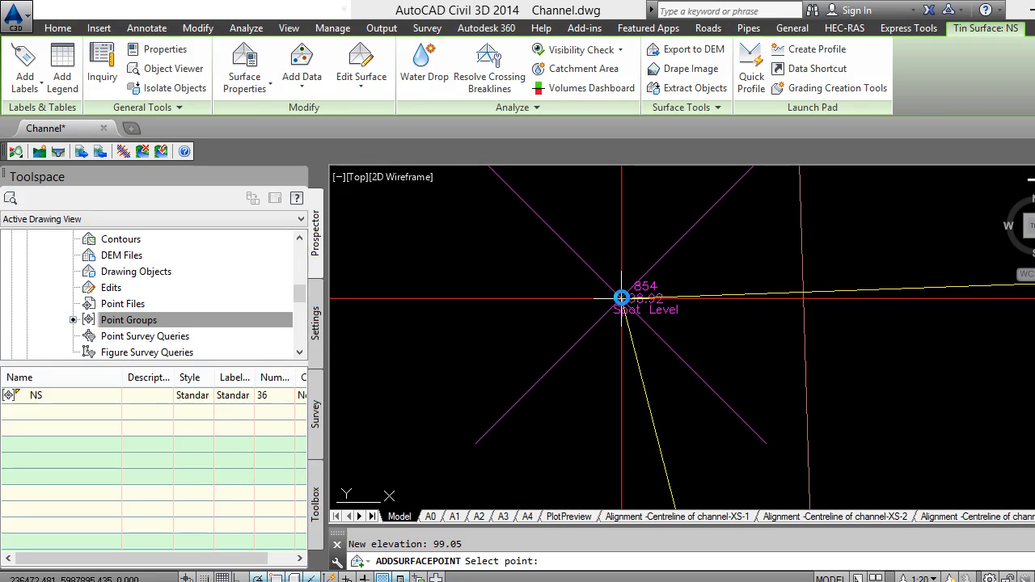
{"action": "left_click", "coordinate": [622, 297]}
{"action": "scroll", "coordinate": [657, 298], "scroll_direction": "up", "scroll_amount": 2}
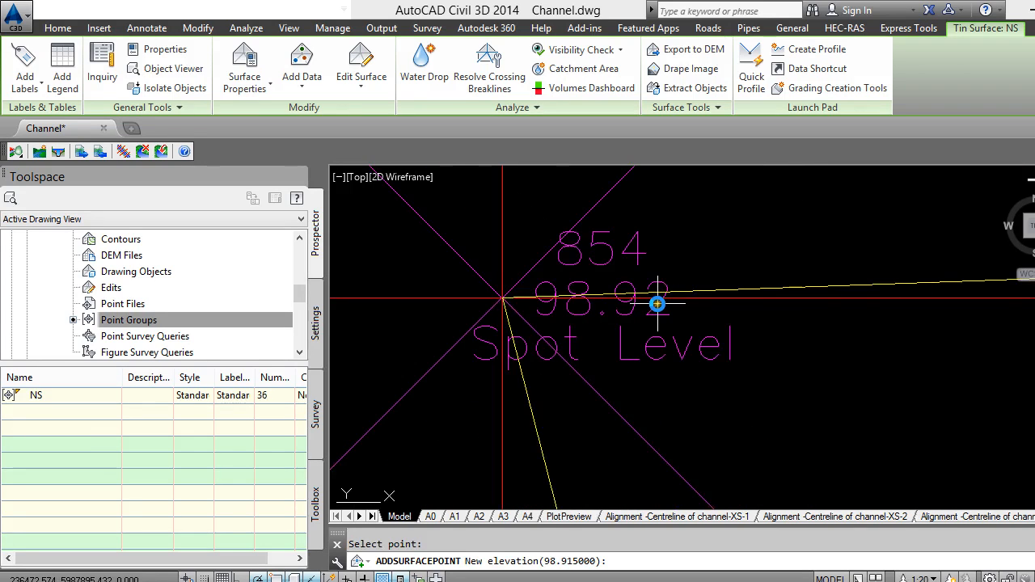
{"action": "type", "text": "98"}
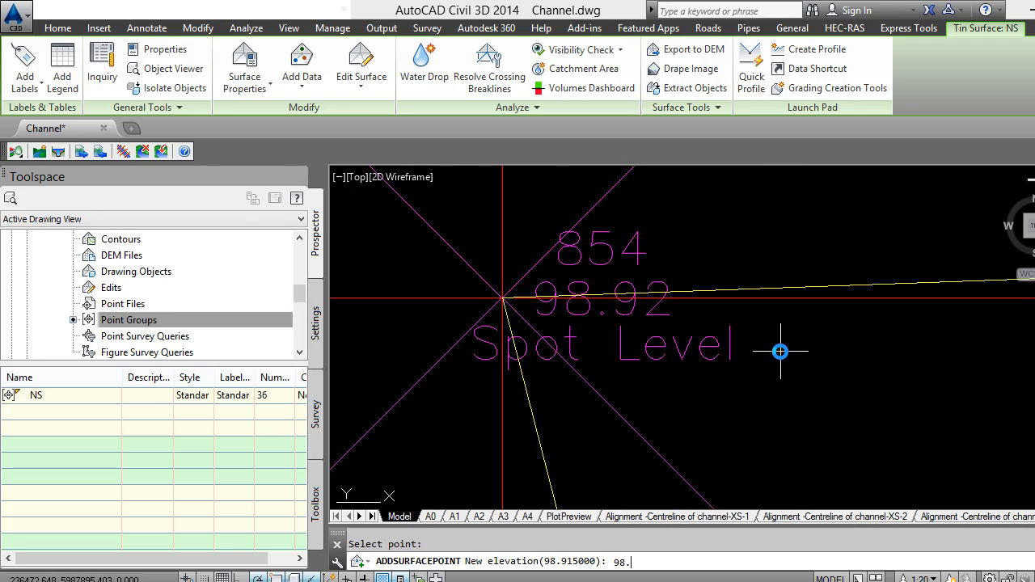
{"action": "type", "text": ".92"}
{"action": "key", "text": "Return"}
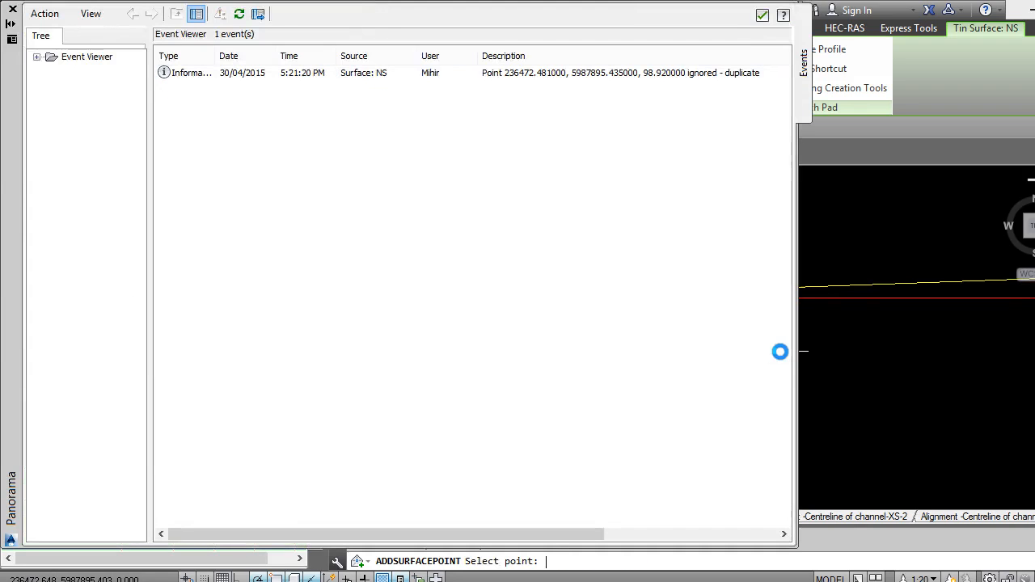
{"action": "left_click", "coordinate": [763, 15]}
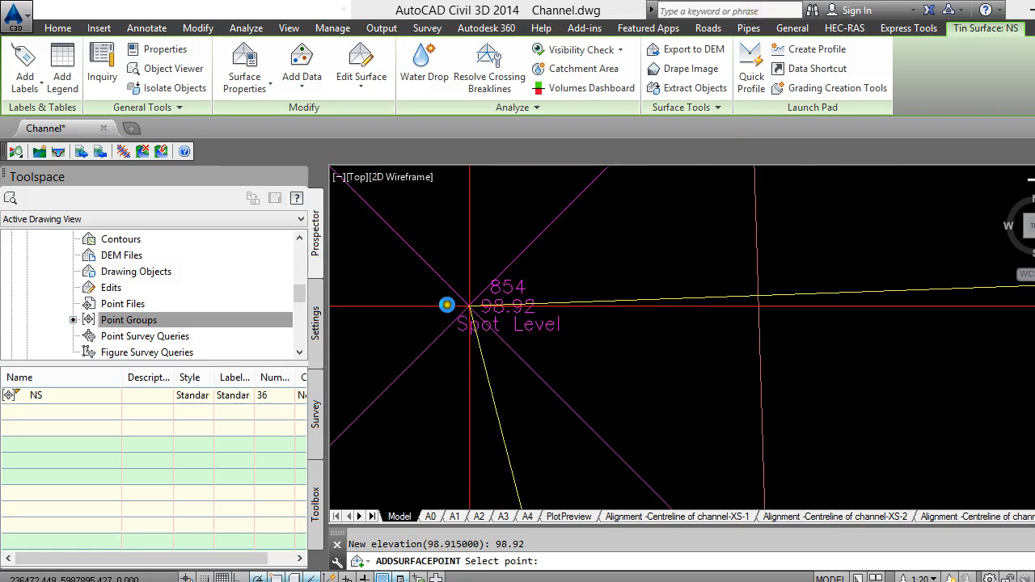
Add an NS surface point at the 99.14 channel-edge spot level, with elevation 99.14.
{"action": "scroll", "coordinate": [514, 224], "scroll_direction": "down", "scroll_amount": 3}
{"action": "scroll", "coordinate": [529, 249], "scroll_direction": "down", "scroll_amount": 4}
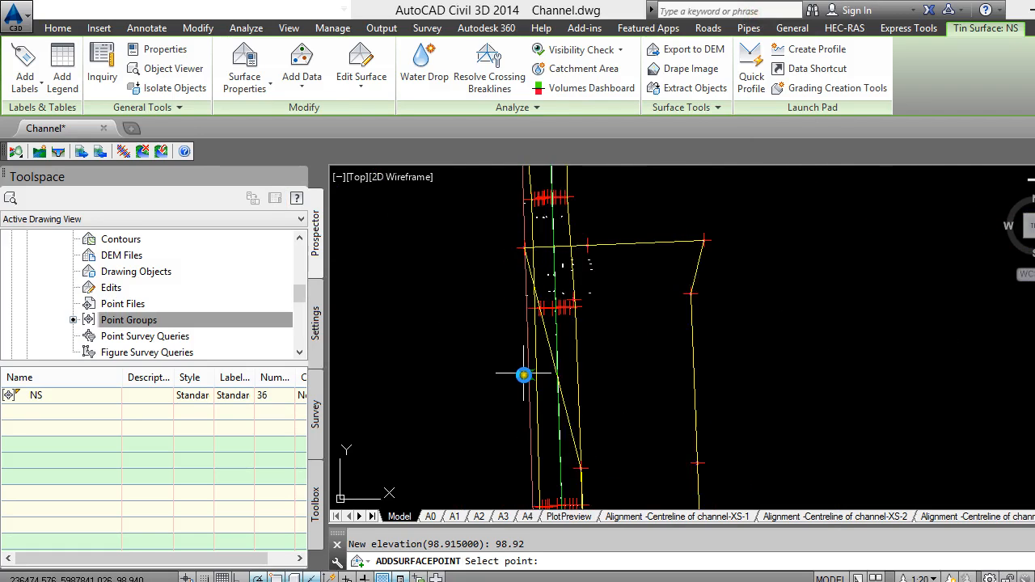
{"action": "scroll", "coordinate": [524, 366], "scroll_direction": "up", "scroll_amount": 2}
{"action": "scroll", "coordinate": [552, 231], "scroll_direction": "down", "scroll_amount": 5}
{"action": "scroll", "coordinate": [571, 392], "scroll_direction": "up", "scroll_amount": 5}
{"action": "scroll", "coordinate": [556, 358], "scroll_direction": "down", "scroll_amount": 3}
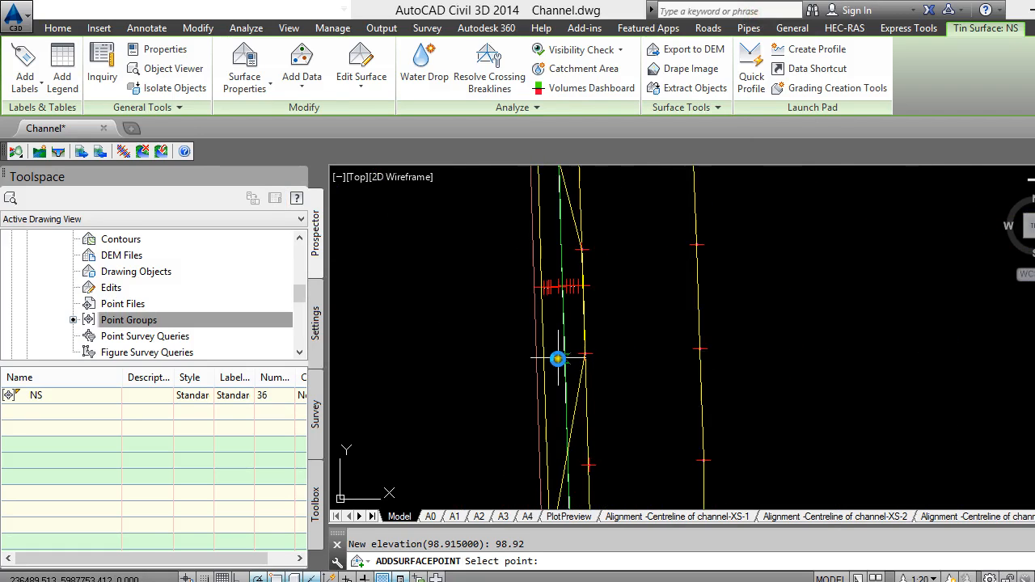
{"action": "scroll", "coordinate": [528, 282], "scroll_direction": "up", "scroll_amount": 3}
{"action": "scroll", "coordinate": [531, 279], "scroll_direction": "up", "scroll_amount": 2}
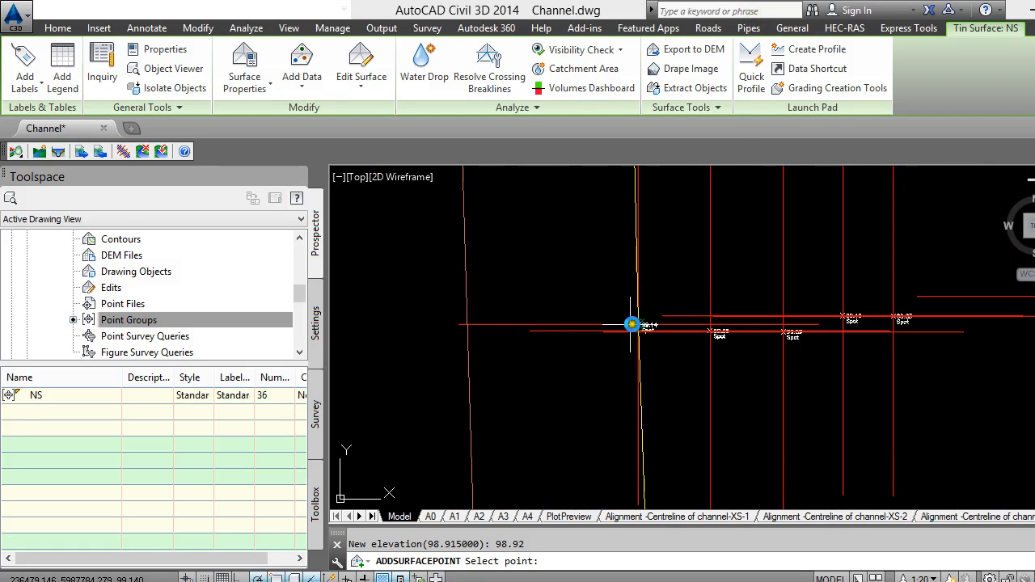
{"action": "scroll", "coordinate": [628, 319], "scroll_direction": "up", "scroll_amount": 1}
{"action": "scroll", "coordinate": [643, 323], "scroll_direction": "up", "scroll_amount": 2}
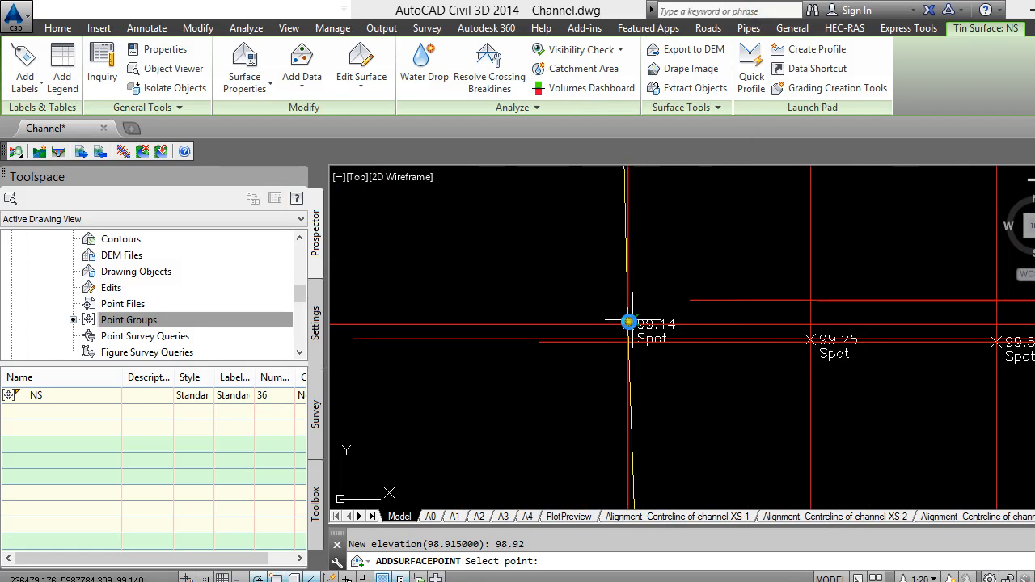
{"action": "left_click", "coordinate": [629, 325]}
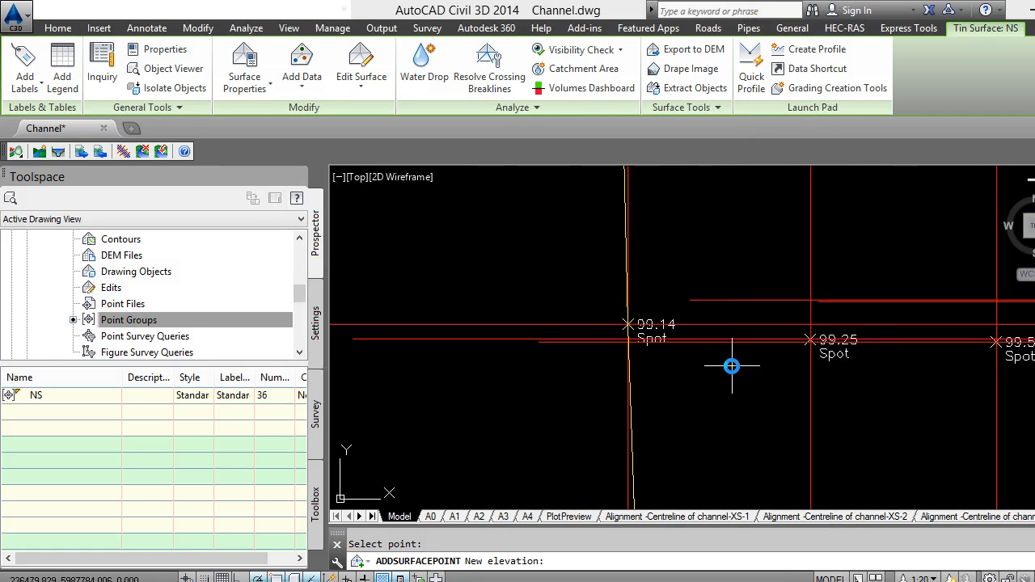
{"action": "type", "text": "99.14"}
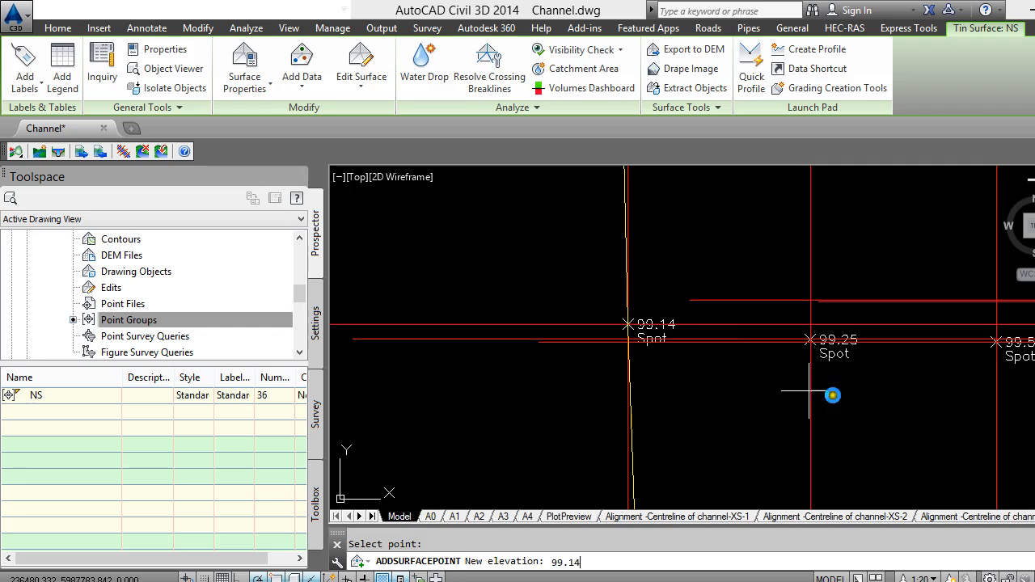
{"action": "key", "text": "Return"}
Check along the channel edge for remaining spot levels, then finish adding surface points and deselect the NS surface.
{"action": "scroll", "coordinate": [606, 194], "scroll_direction": "down", "scroll_amount": 5}
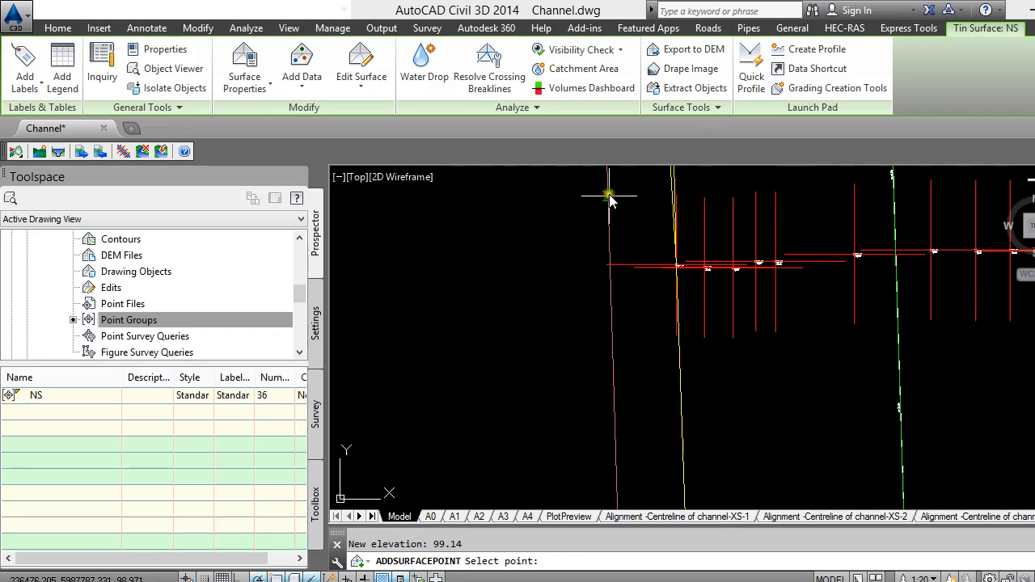
{"action": "scroll", "coordinate": [627, 437], "scroll_direction": "up", "scroll_amount": 5}
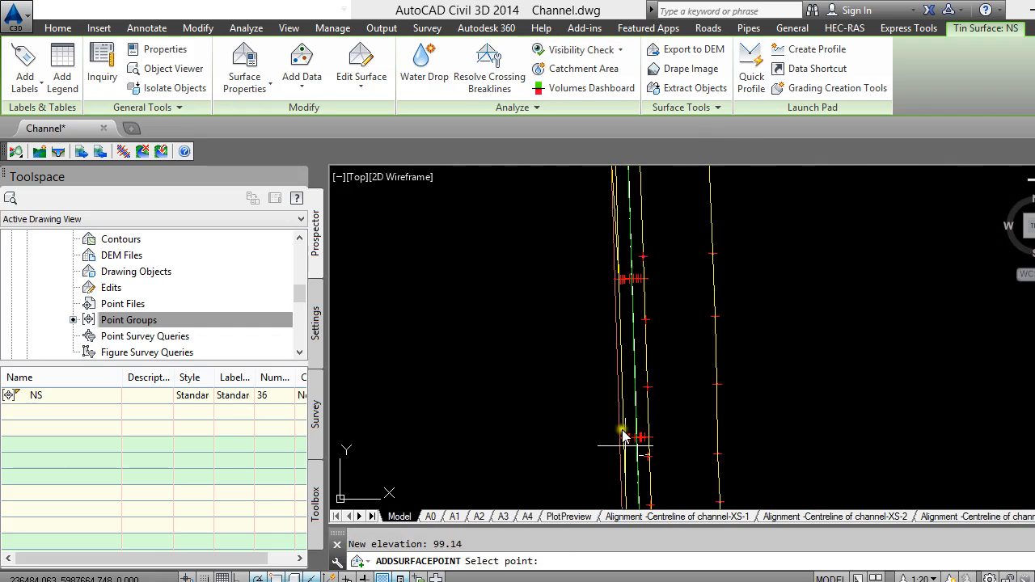
{"action": "scroll", "coordinate": [543, 354], "scroll_direction": "down", "scroll_amount": 5}
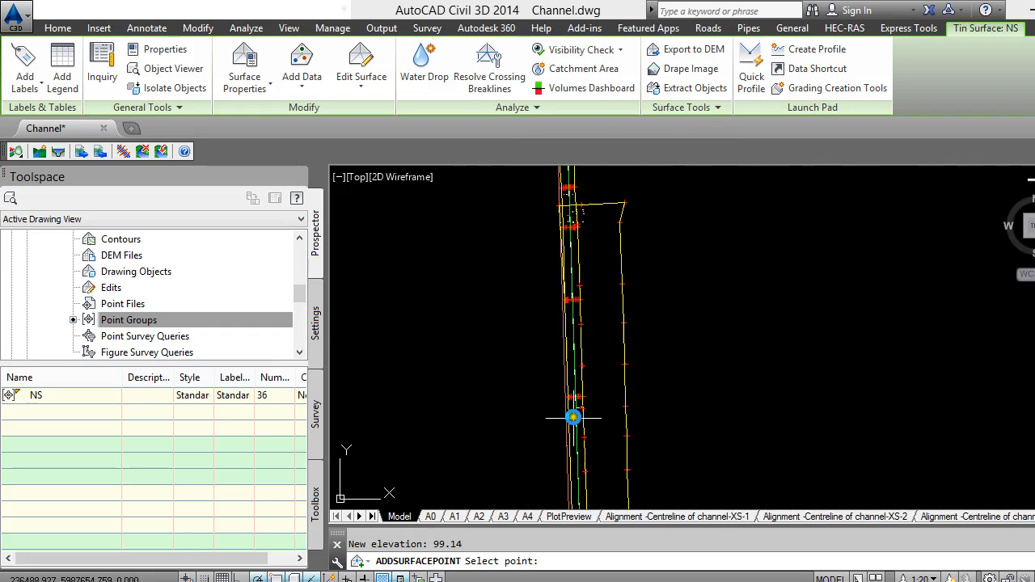
{"action": "scroll", "coordinate": [589, 348], "scroll_direction": "up", "scroll_amount": 3}
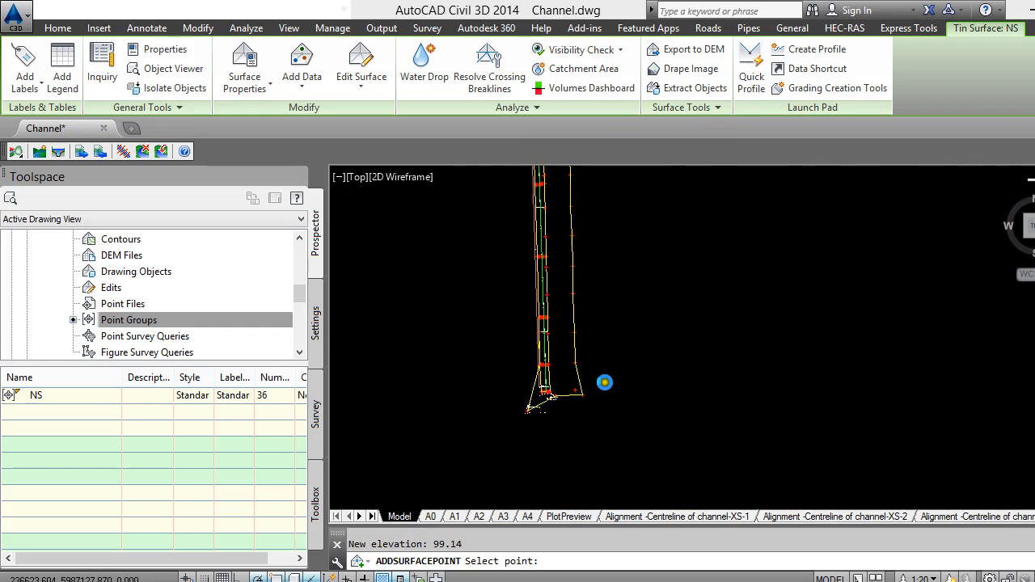
{"action": "scroll", "coordinate": [560, 319], "scroll_direction": "up", "scroll_amount": 5}
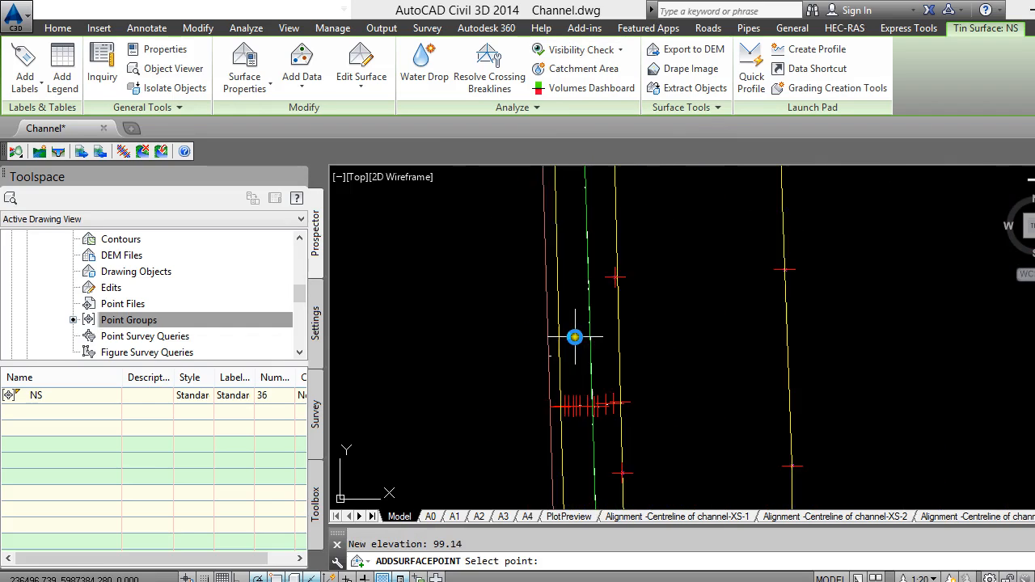
{"action": "scroll", "coordinate": [555, 425], "scroll_direction": "up", "scroll_amount": 3}
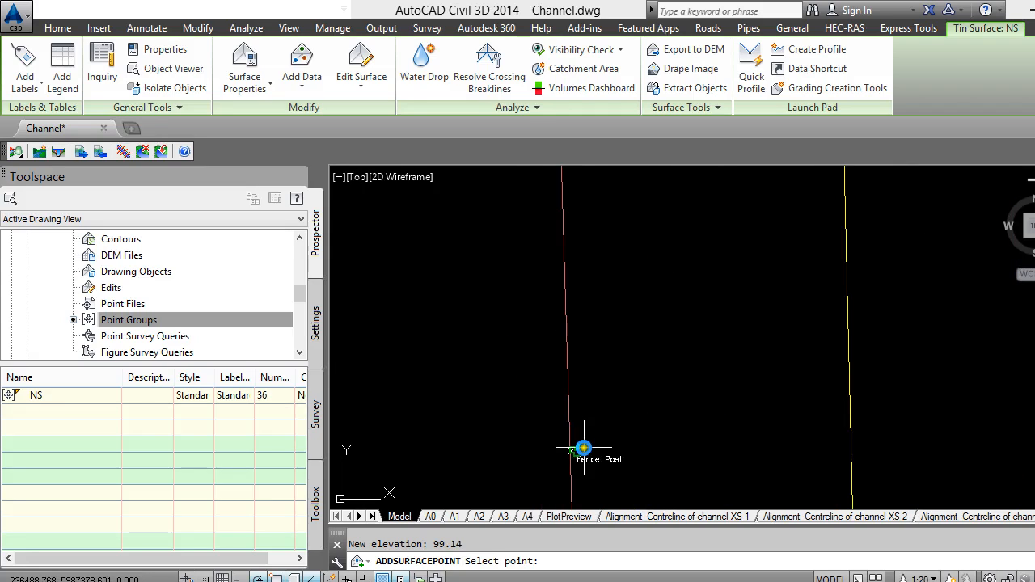
{"action": "scroll", "coordinate": [506, 429], "scroll_direction": "down", "scroll_amount": 3}
{"action": "key", "text": "Return"}
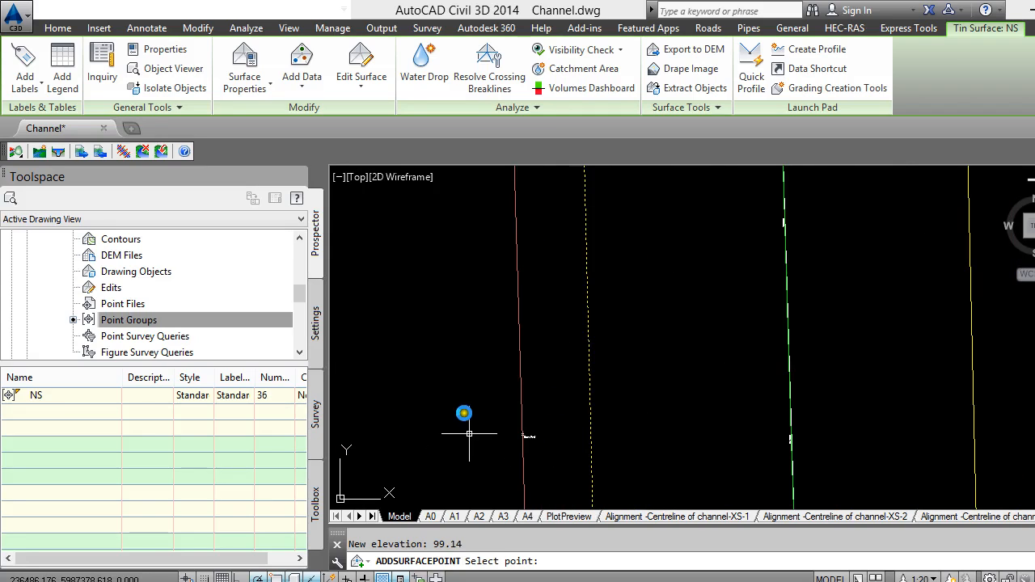
{"action": "scroll", "coordinate": [446, 392], "scroll_direction": "down", "scroll_amount": 3}
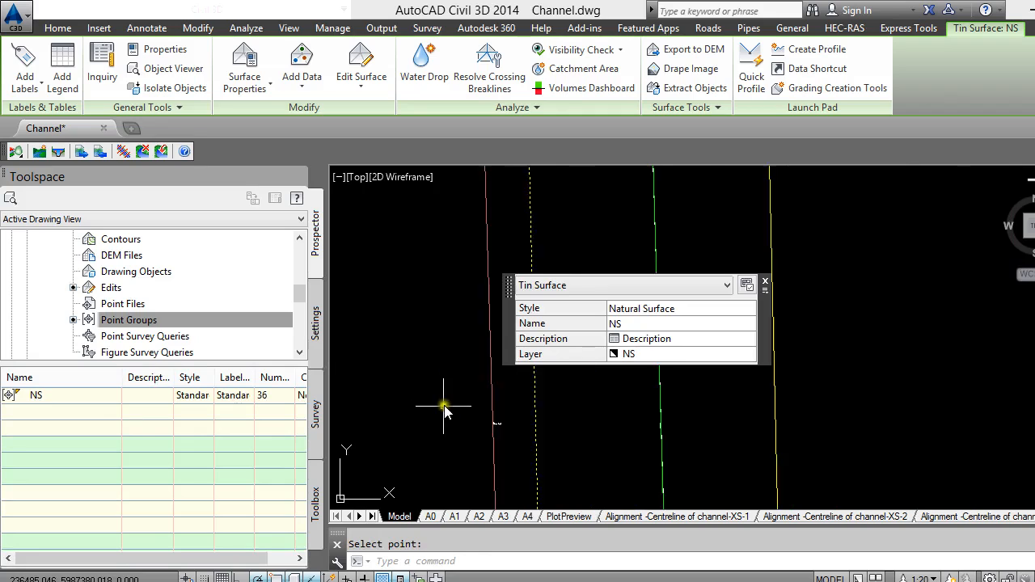
{"action": "key", "text": "Escape"}
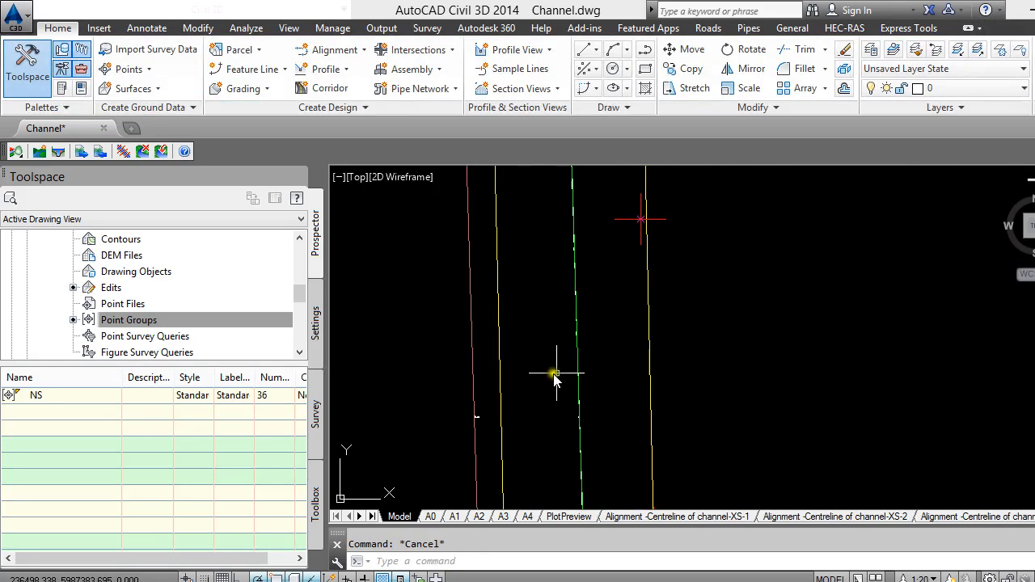
Select the NS surface together with the existing channel surface and open both in the Object Viewer.
{"action": "scroll", "coordinate": [575, 335], "scroll_direction": "down", "scroll_amount": 2}
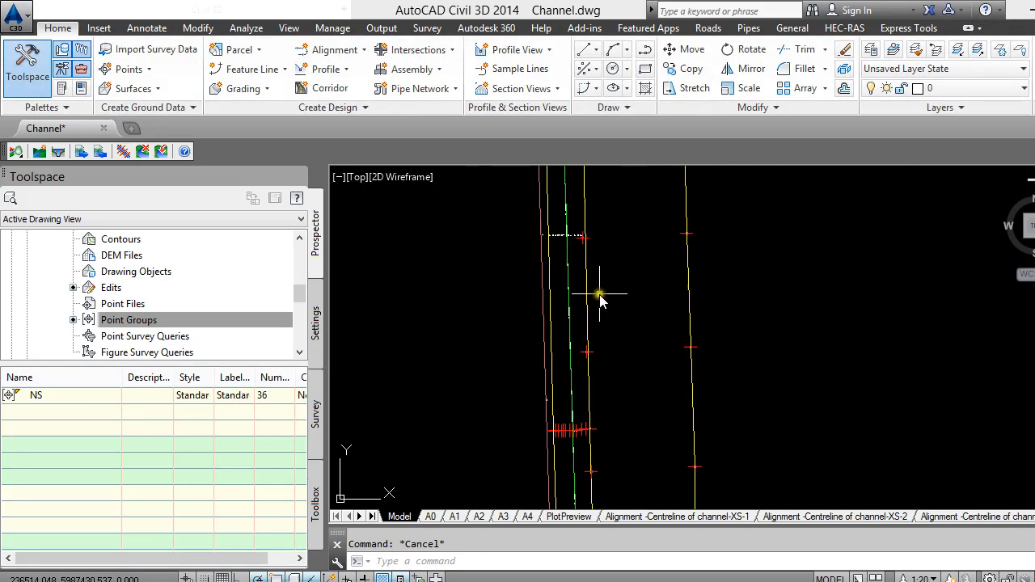
{"action": "scroll", "coordinate": [591, 289], "scroll_direction": "up", "scroll_amount": 2}
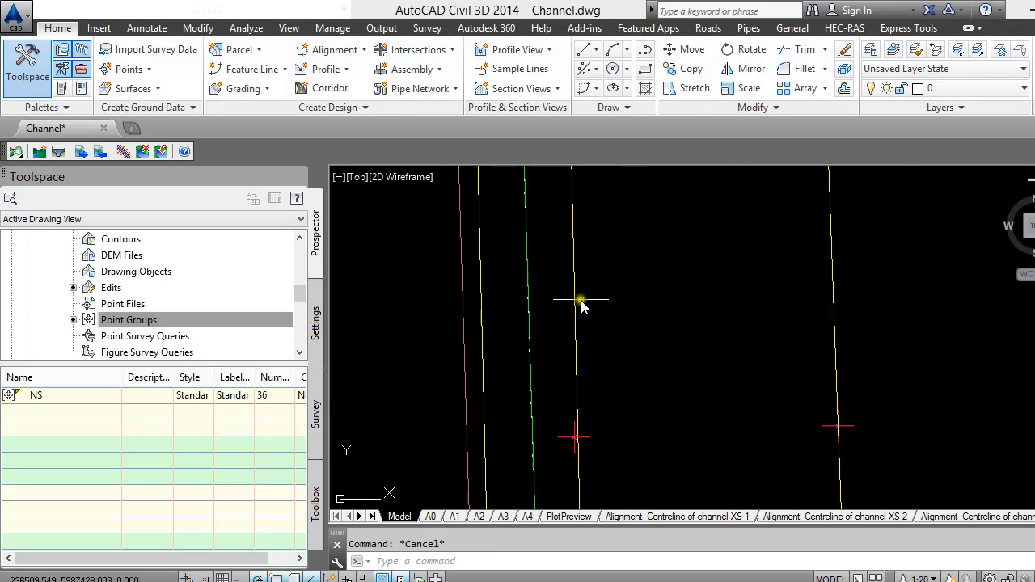
{"action": "left_click", "coordinate": [479, 328]}
{"action": "left_click", "coordinate": [499, 359]}
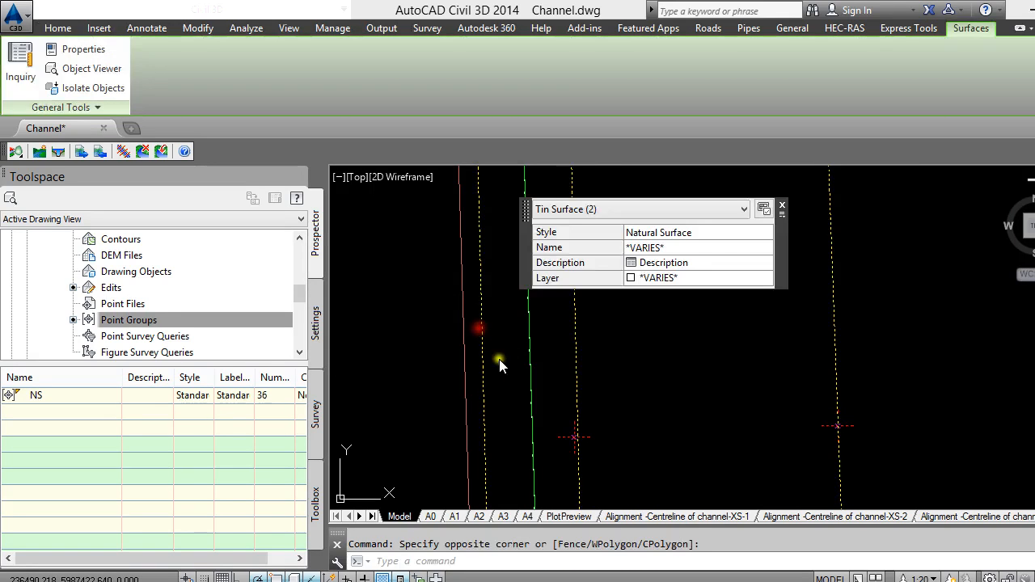
{"action": "left_click", "coordinate": [68, 71]}
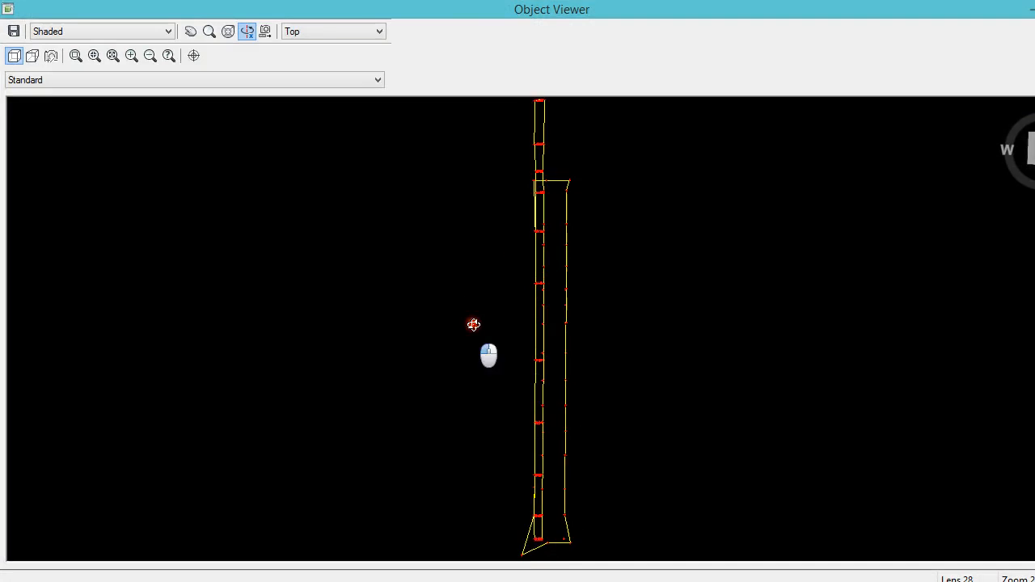
Inspect the NS and existing channel surfaces in 3D from several angles, and close the Object Viewer.
{"action": "mouse_move", "coordinate": [473, 325]}
{"action": "left_mouse_down"}
{"action": "mouse_move", "coordinate": [553, 347]}
{"action": "mouse_move", "coordinate": [571, 203]}
{"action": "left_mouse_up"}
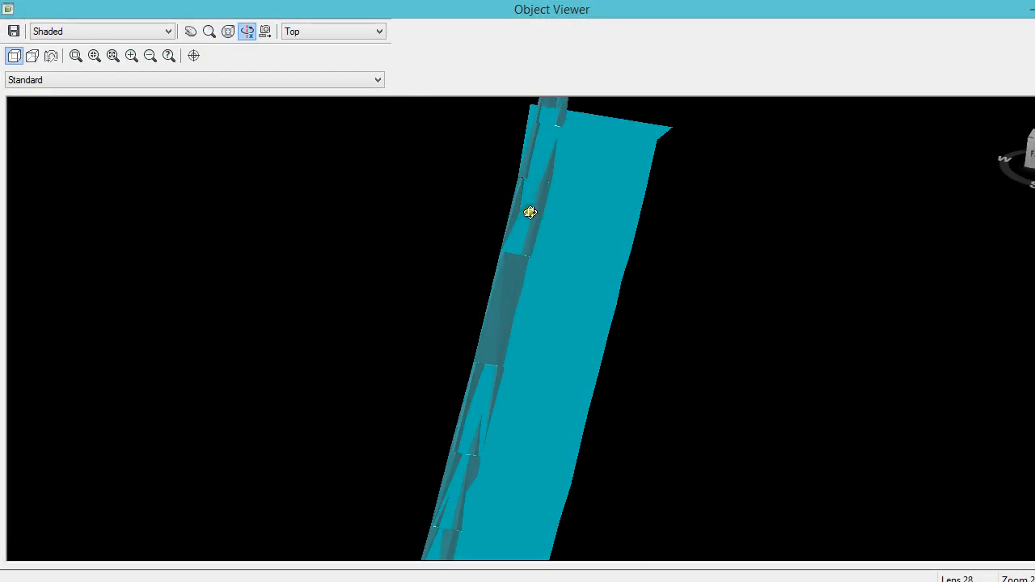
{"action": "left_click_drag", "start_coordinate": [530, 212], "coordinate": [533, 241]}
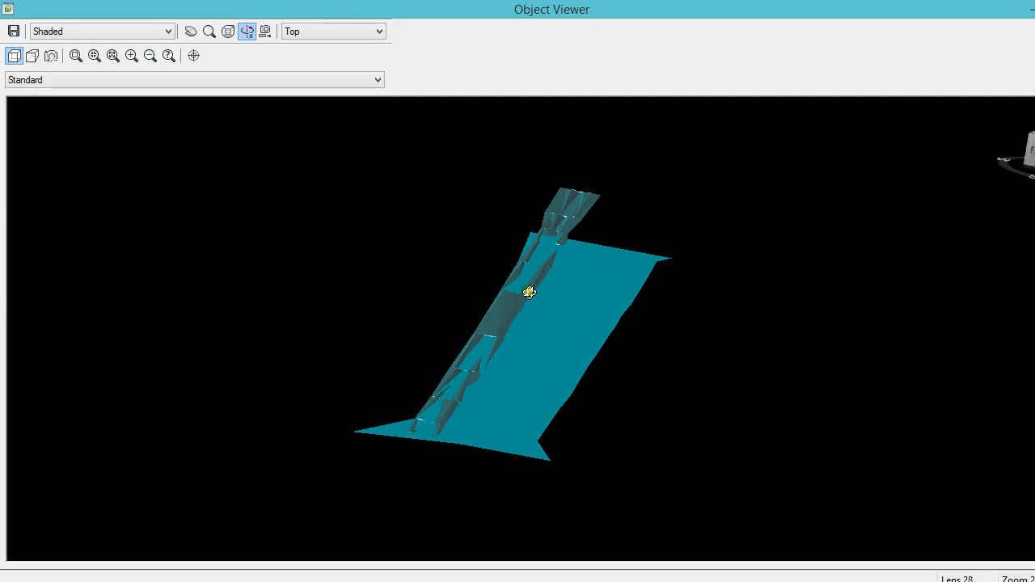
{"action": "scroll", "coordinate": [530, 286], "scroll_direction": "up", "scroll_amount": 4}
{"action": "left_click_drag", "start_coordinate": [526, 288], "coordinate": [524, 271]}
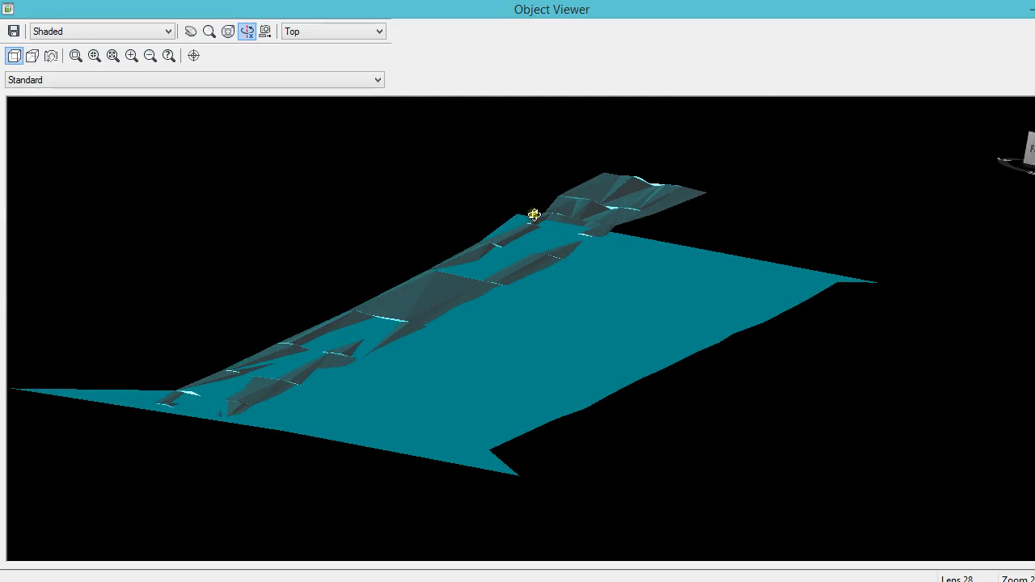
{"action": "scroll", "coordinate": [534, 215], "scroll_direction": "up", "scroll_amount": 2}
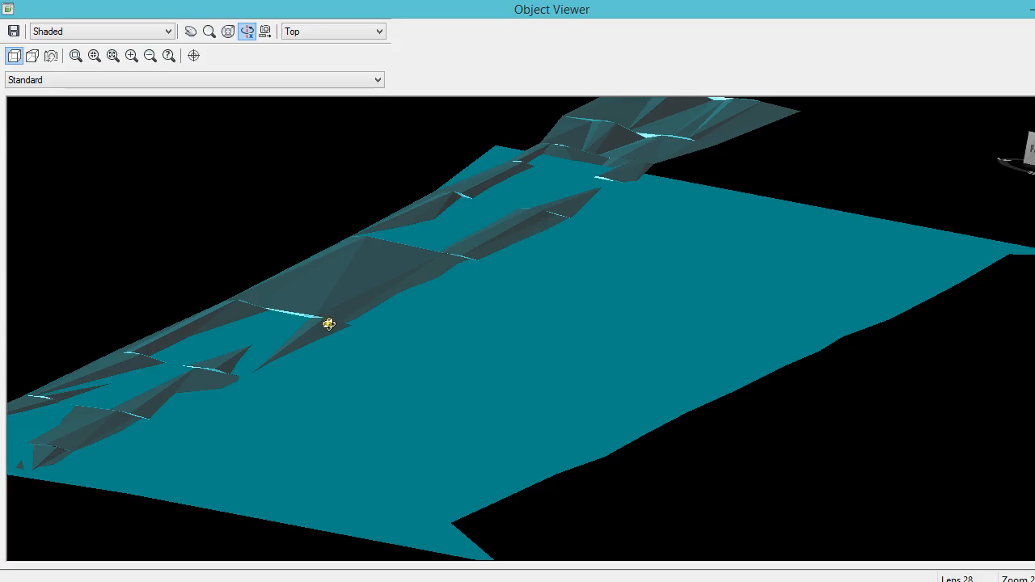
{"action": "left_click_drag", "start_coordinate": [199, 298], "coordinate": [364, 376]}
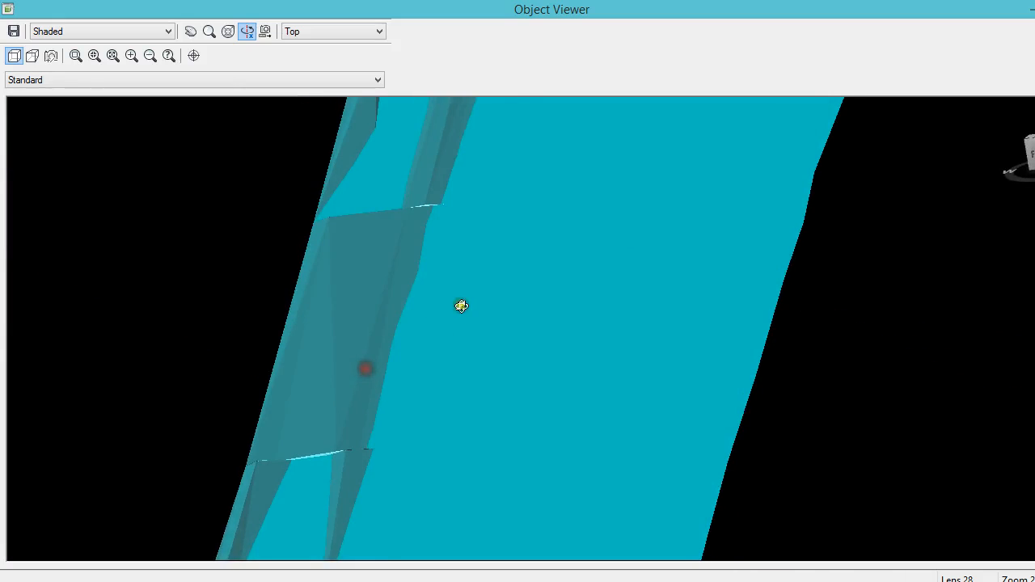
{"action": "scroll", "coordinate": [489, 308], "scroll_direction": "down", "scroll_amount": 3}
{"action": "scroll", "coordinate": [592, 244], "scroll_direction": "down", "scroll_amount": 2}
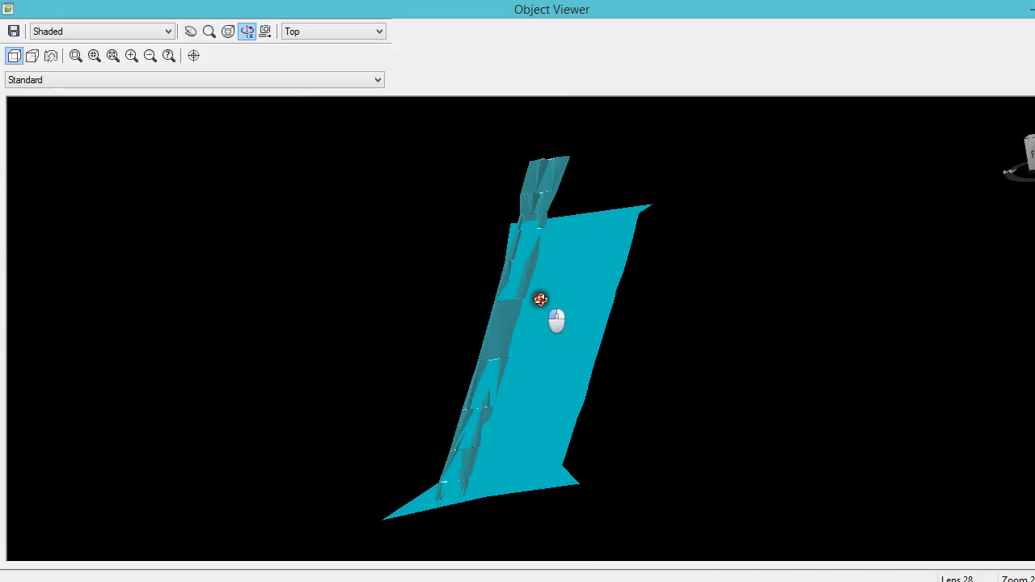
{"action": "left_click_drag", "start_coordinate": [539, 299], "coordinate": [561, 280]}
{"action": "key", "text": "Escape"}
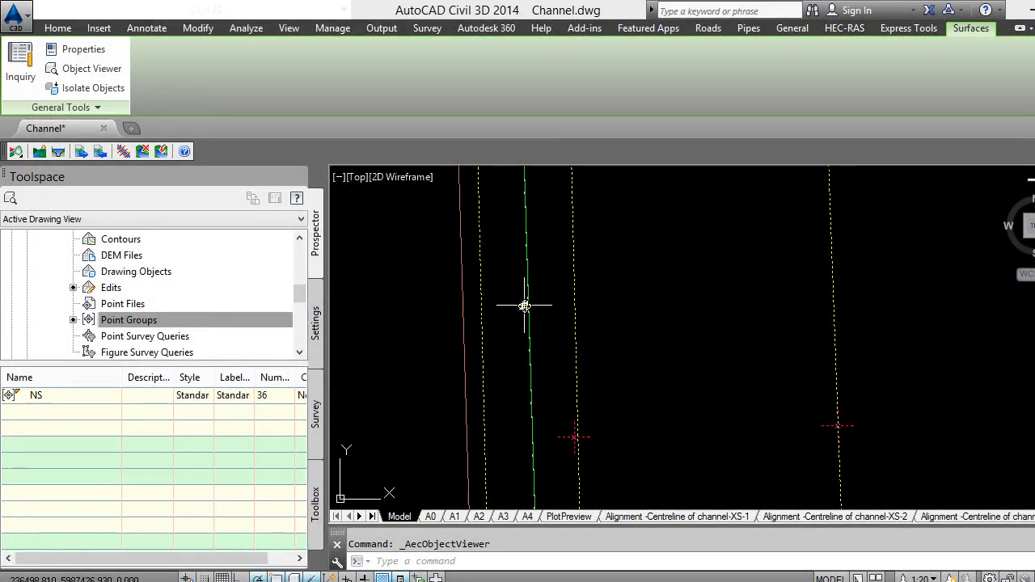
Launch the Hydraflow Express extension.
{"action": "scroll", "coordinate": [458, 284], "scroll_direction": "down", "scroll_amount": 4}
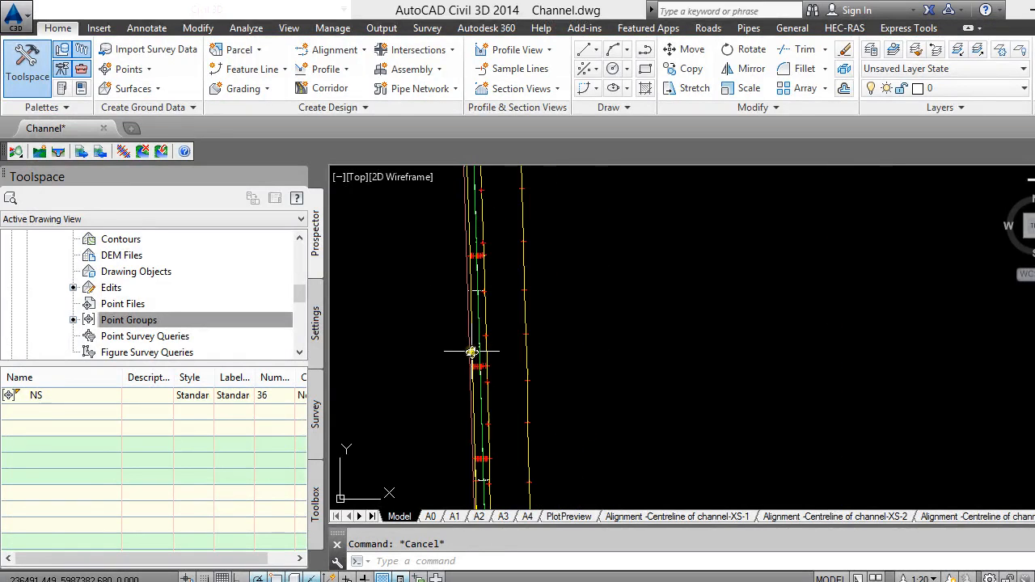
{"action": "scroll", "coordinate": [464, 247], "scroll_direction": "up", "scroll_amount": 5}
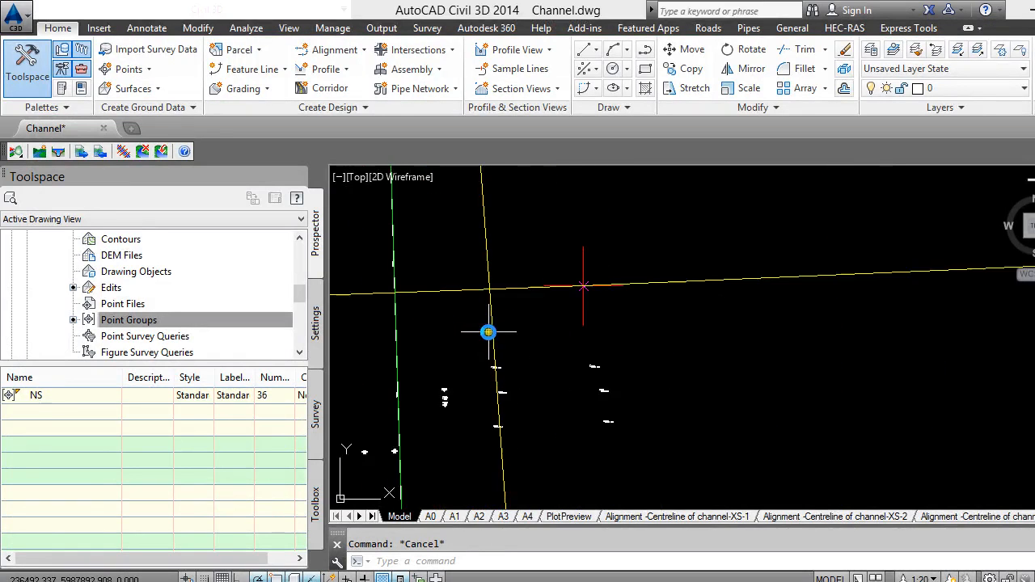
{"action": "left_click", "coordinate": [198, 29]}
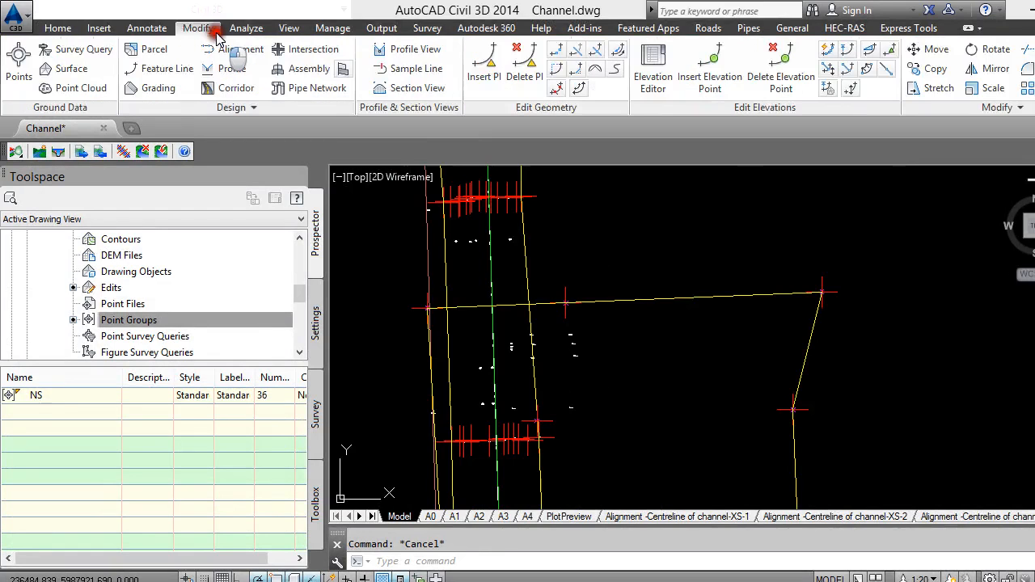
{"action": "left_click", "coordinate": [154, 31]}
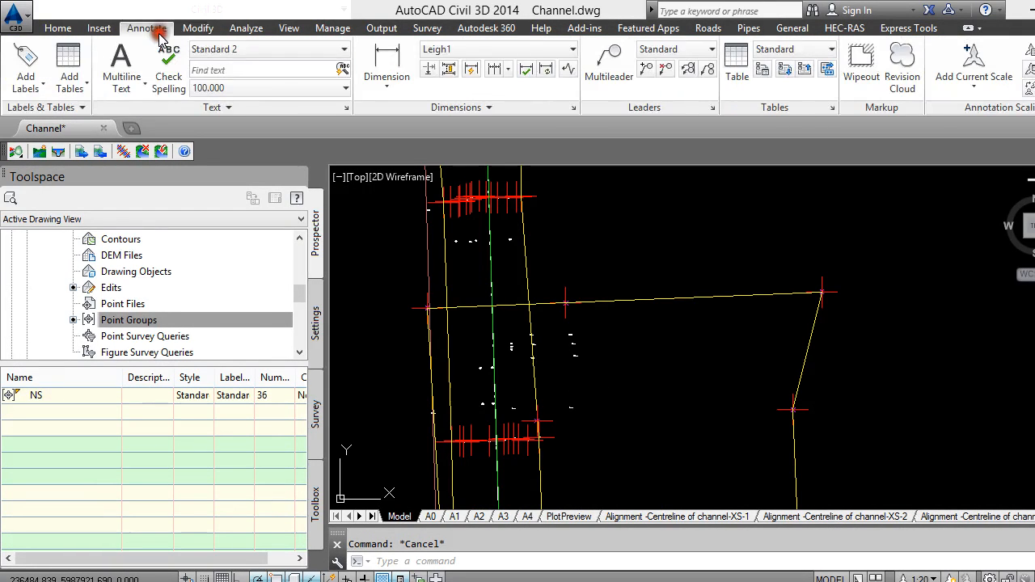
{"action": "left_click", "coordinate": [291, 29]}
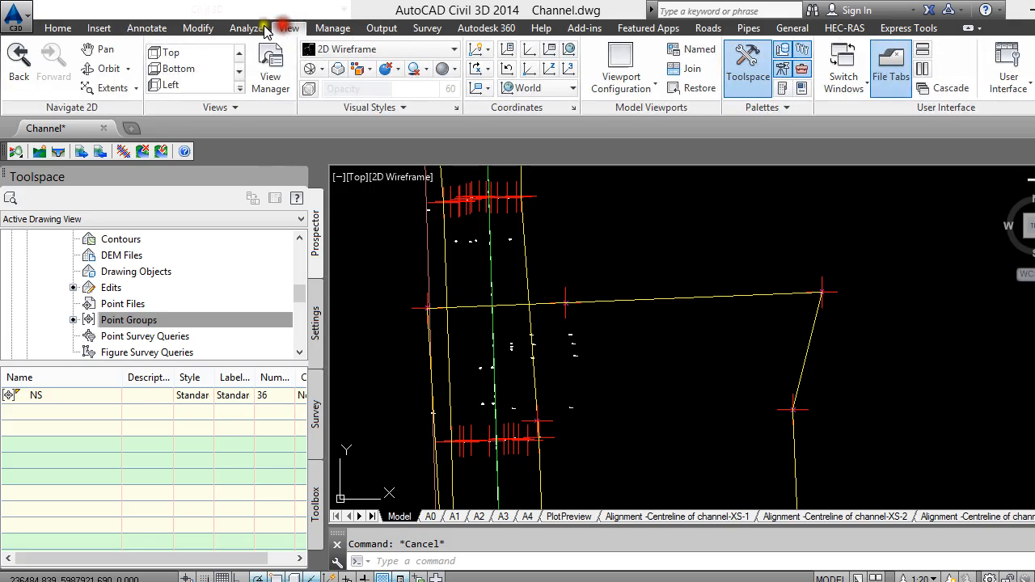
{"action": "left_click", "coordinate": [326, 29]}
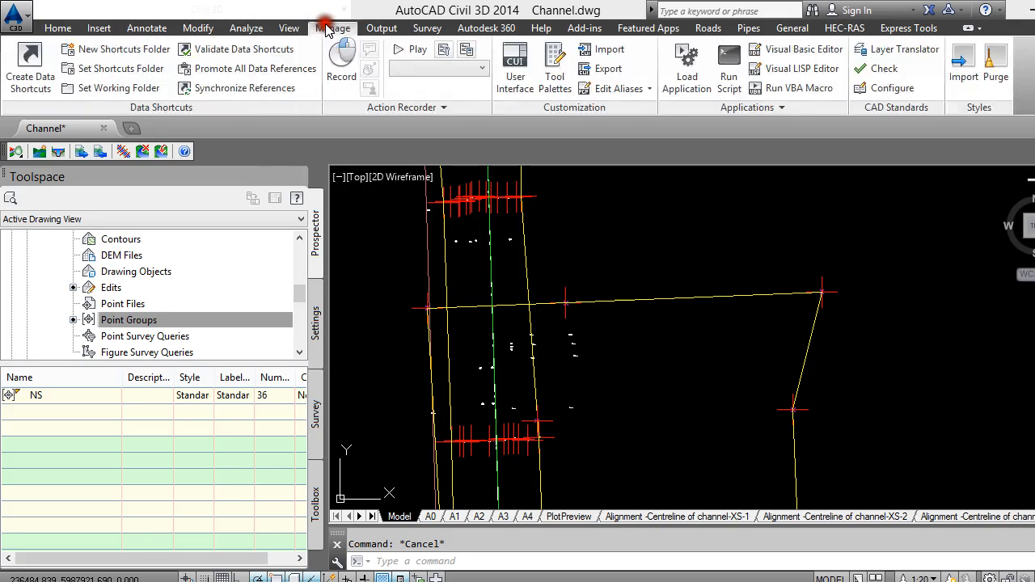
{"action": "left_click", "coordinate": [246, 28]}
{"action": "left_click", "coordinate": [335, 108]}
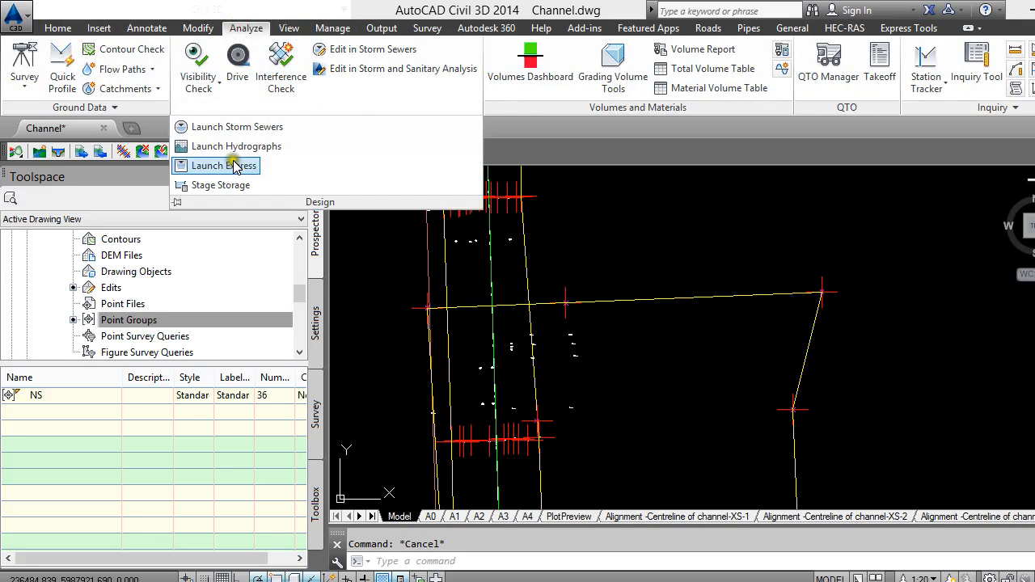
{"action": "left_click", "coordinate": [224, 166]}
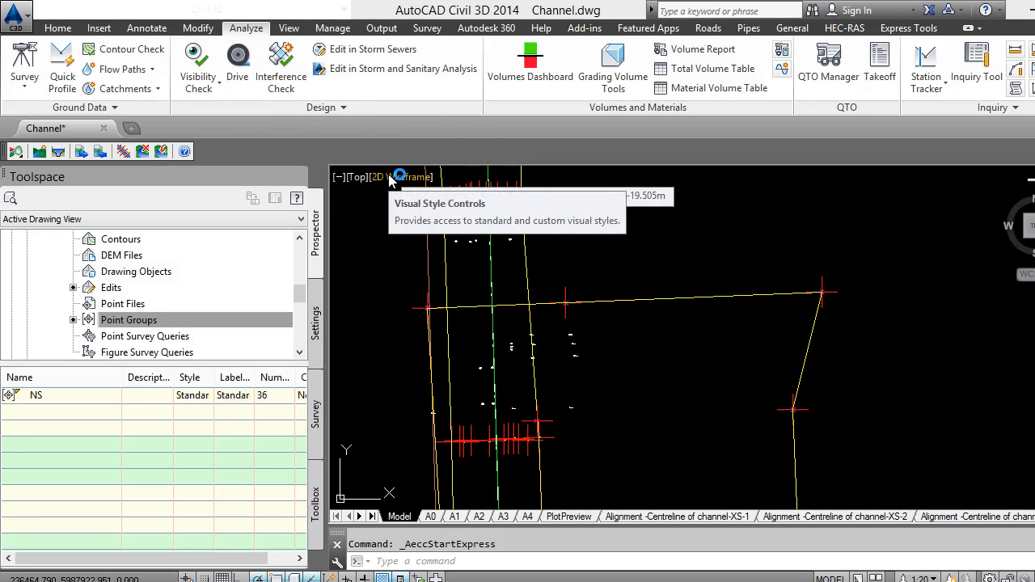
{"action": "left_click", "coordinate": [353, 123]}
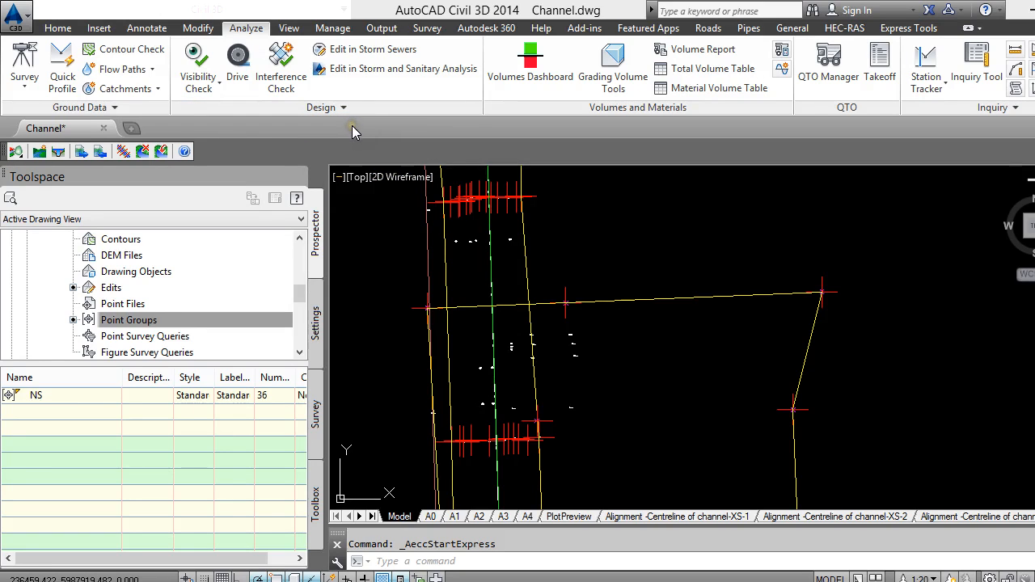
{"action": "left_click", "coordinate": [519, 304]}
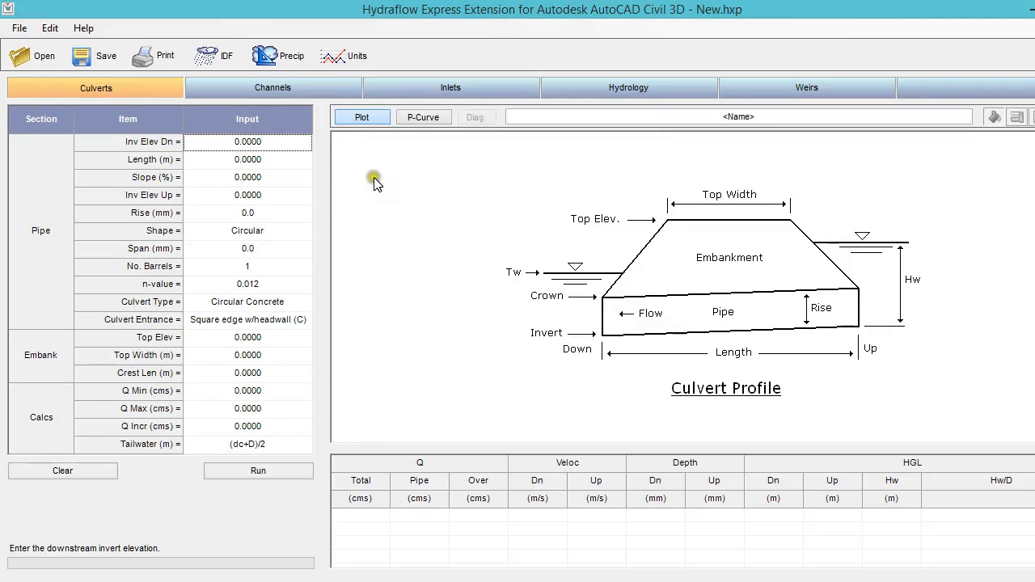
Start a channel calculation with a trapezoidal section and set its bottom width to 2 m.
{"action": "left_click", "coordinate": [271, 89]}
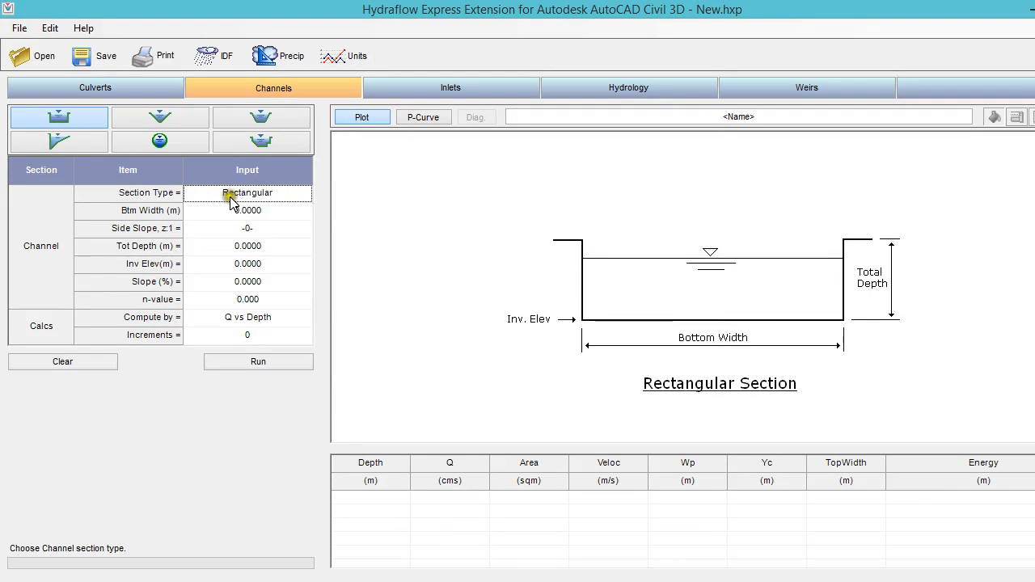
{"action": "left_click", "coordinate": [271, 126]}
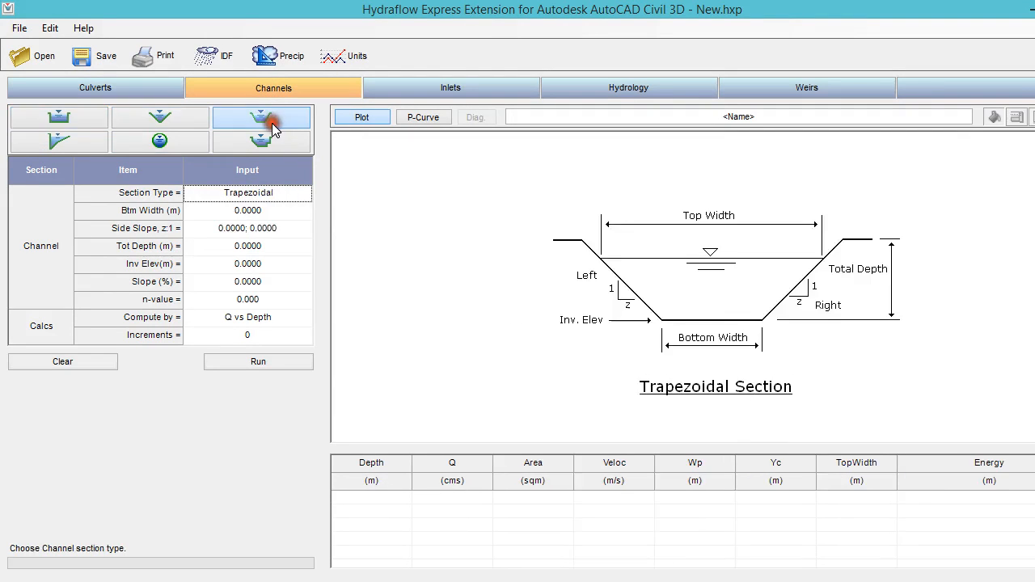
{"action": "left_click", "coordinate": [263, 209]}
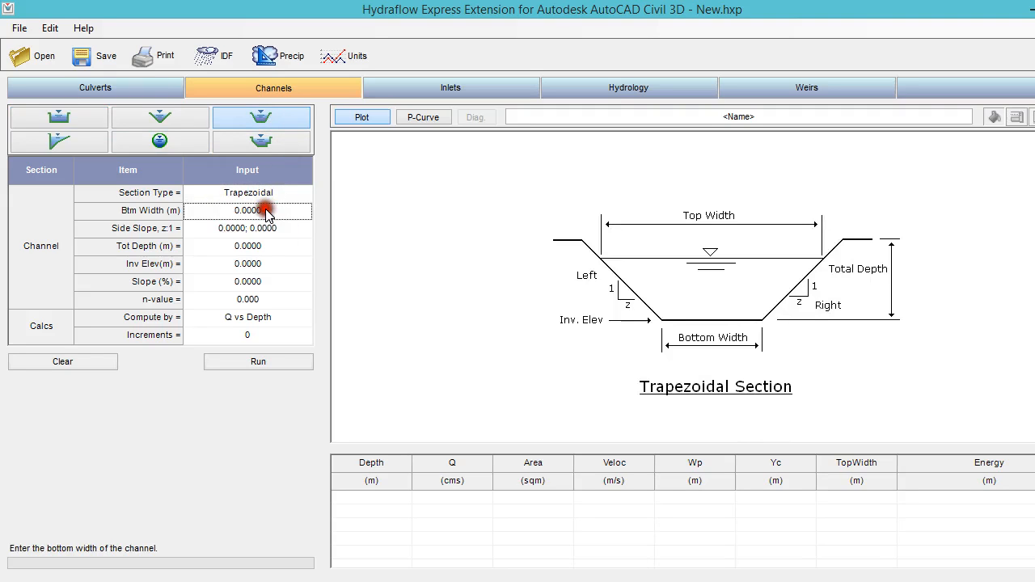
{"action": "left_click", "coordinate": [240, 210]}
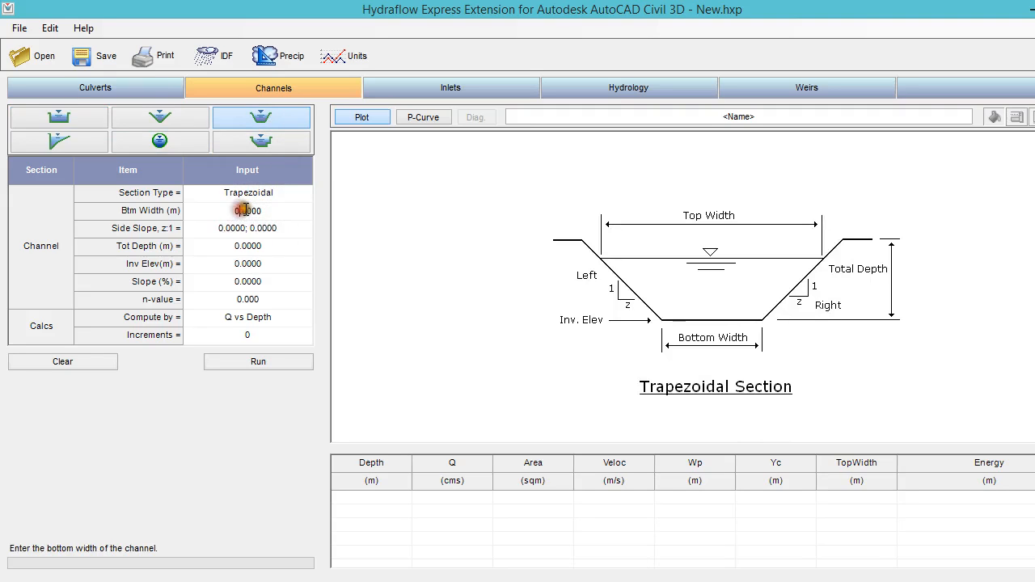
{"action": "double_click", "coordinate": [262, 210]}
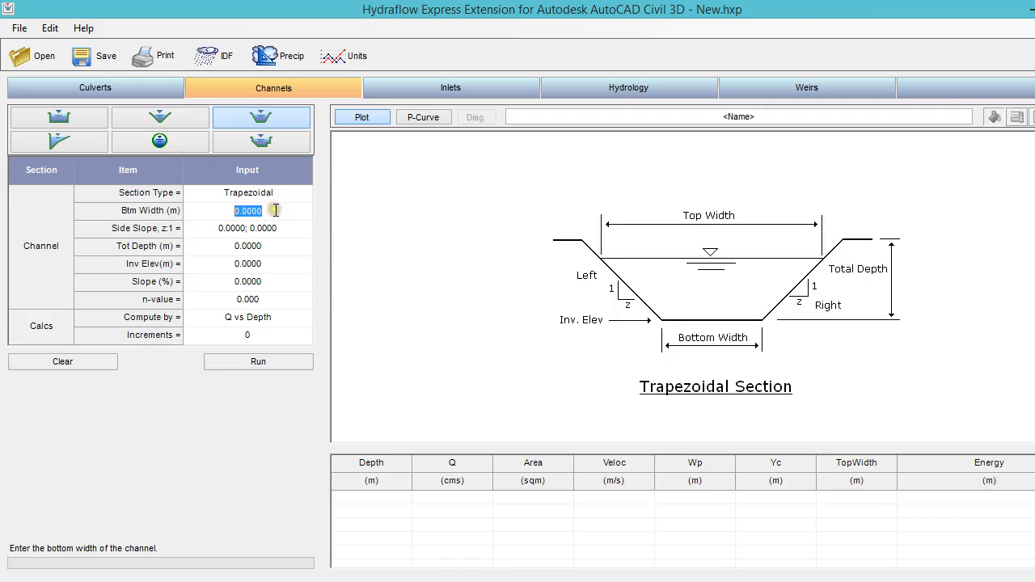
Enter 2:1 as the side slope of the trapezoidal channel.
{"action": "left_click", "coordinate": [272, 229]}
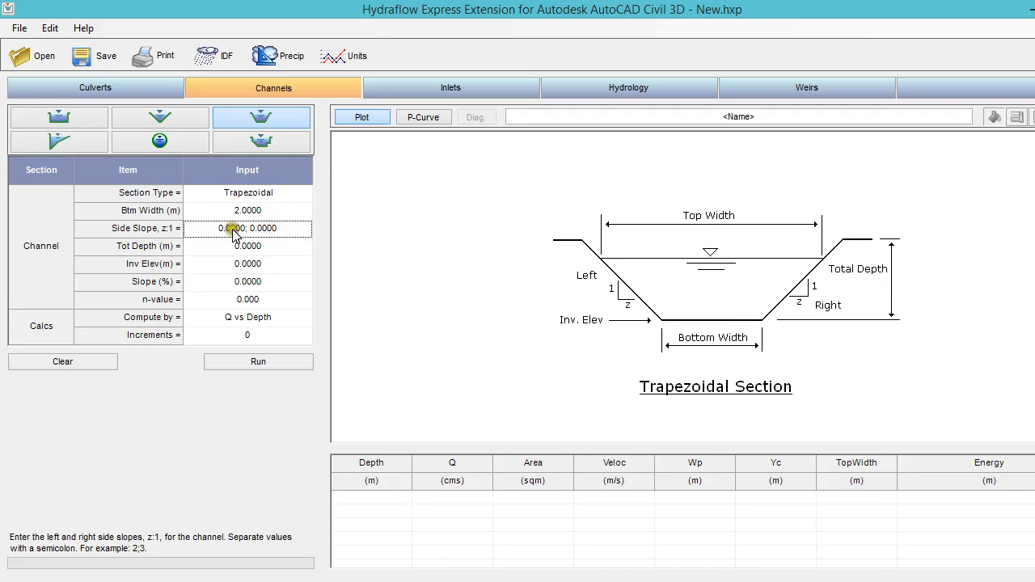
{"action": "left_click", "coordinate": [247, 230]}
{"action": "left_click", "coordinate": [250, 230]}
{"action": "left_click_drag", "start_coordinate": [244, 229], "coordinate": [185, 230]}
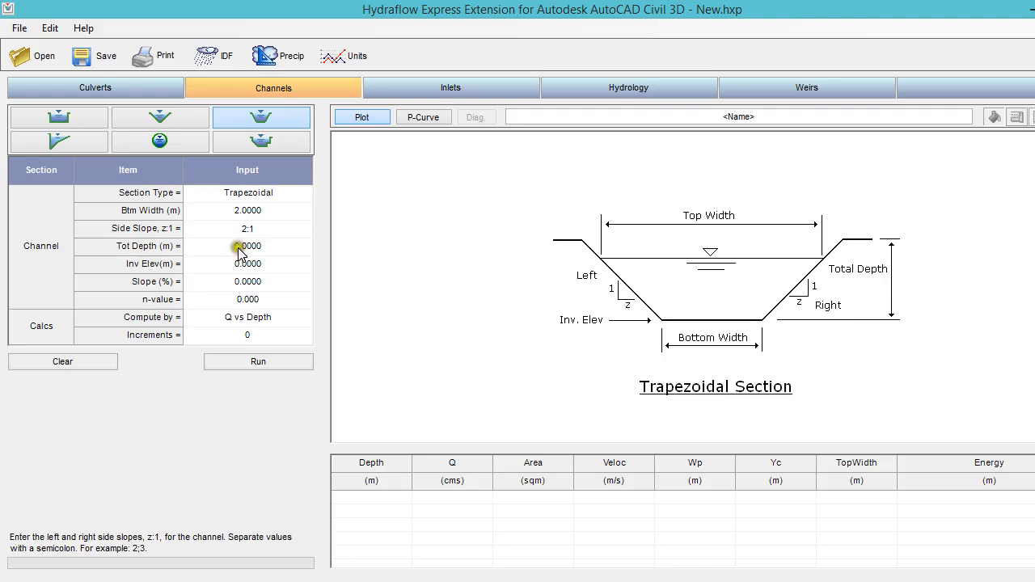
Set the channel's total depth to 0.9 m, its invert elevation to 99 m and its slope to 0.03%.
{"action": "left_click", "coordinate": [266, 251]}
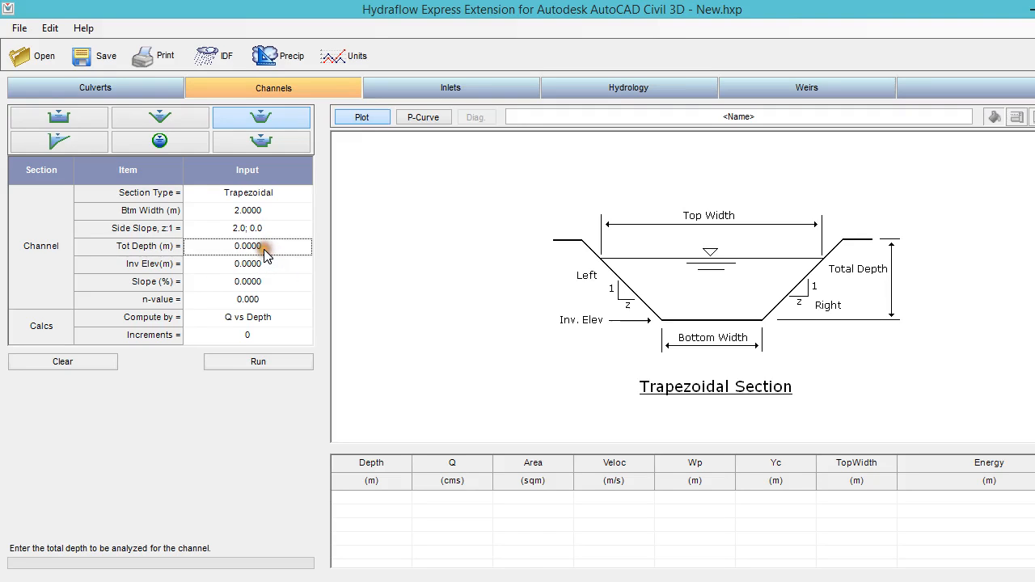
{"action": "left_click", "coordinate": [267, 250]}
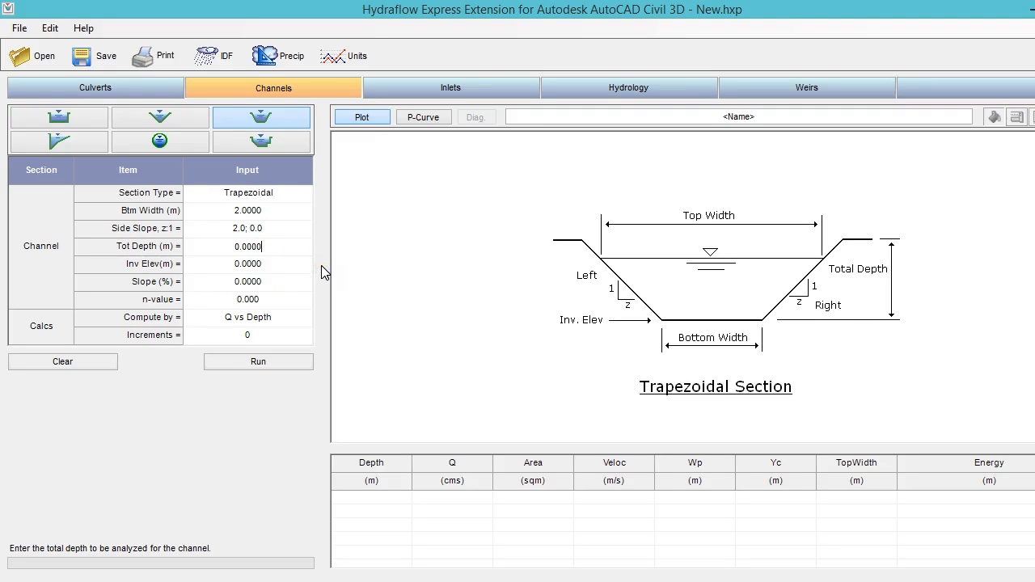
{"action": "type", "text": "0.9"}
{"action": "left_click", "coordinate": [247, 267]}
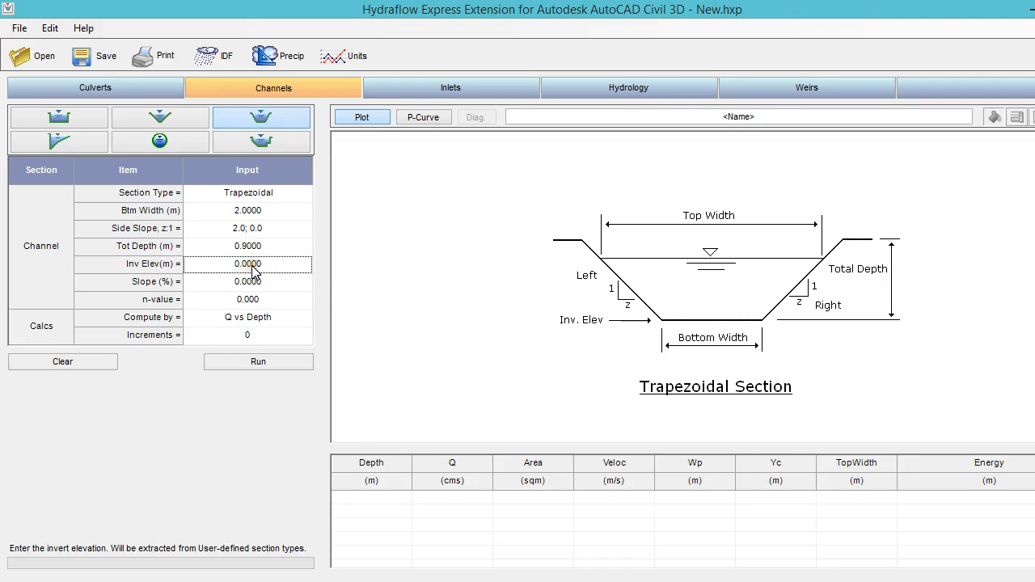
{"action": "left_click", "coordinate": [260, 266]}
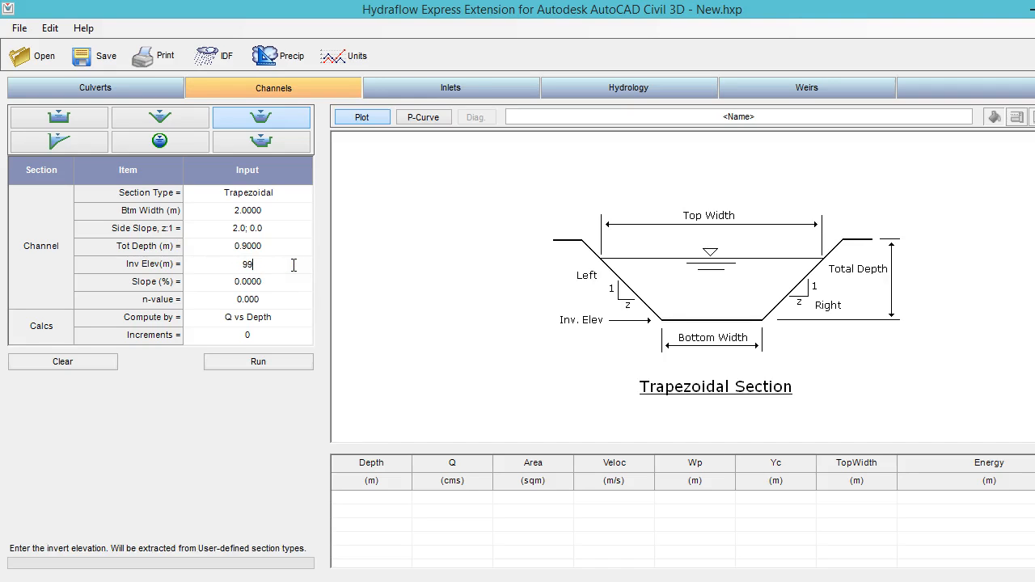
{"action": "left_click", "coordinate": [252, 282]}
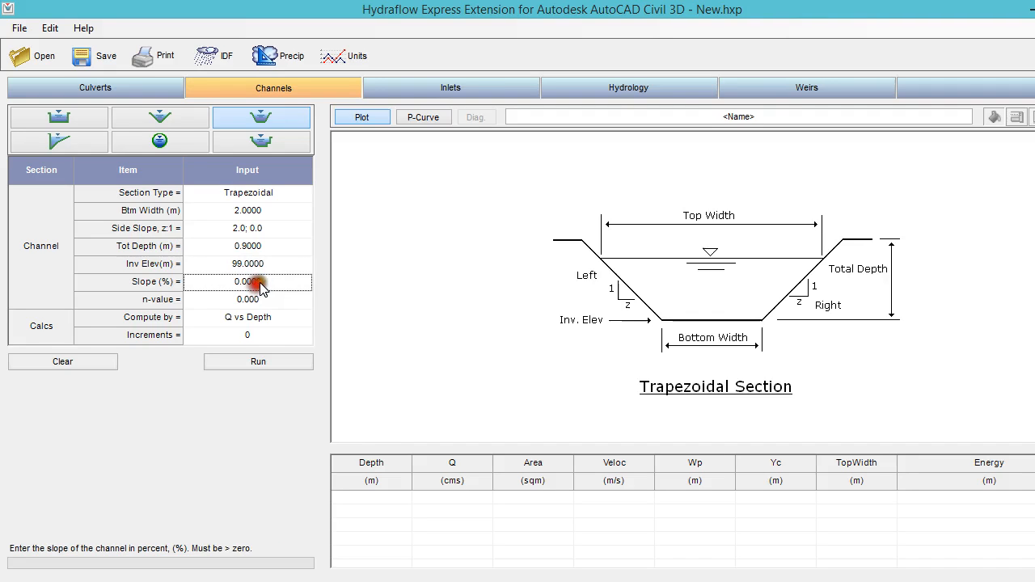
{"action": "left_click", "coordinate": [273, 283]}
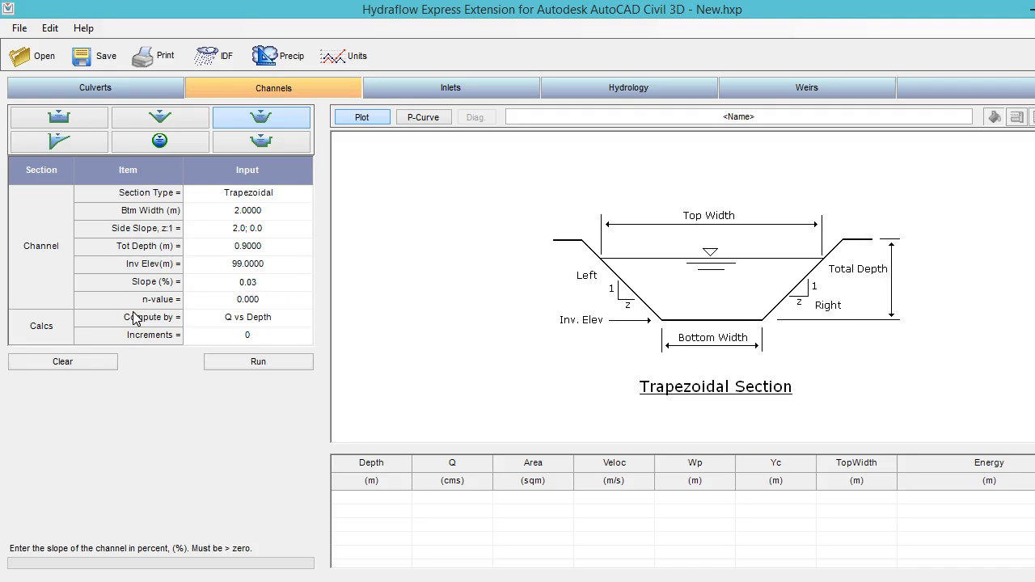
Set the channel's Manning n-value to 0.030 and run the calculation.
{"action": "left_click", "coordinate": [254, 298]}
{"action": "left_click", "coordinate": [267, 301]}
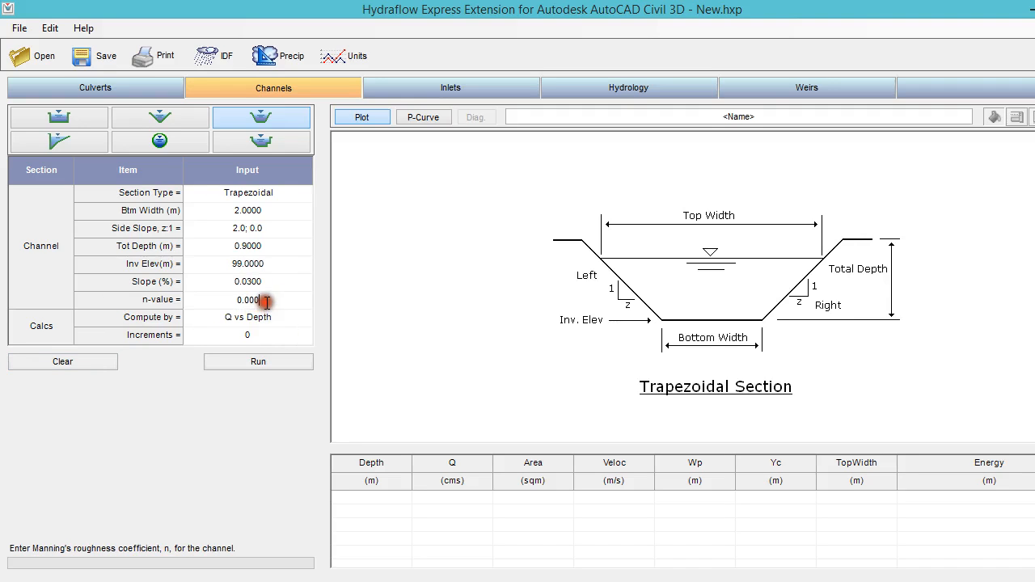
{"action": "double_click", "coordinate": [241, 302]}
{"action": "left_click", "coordinate": [282, 365]}
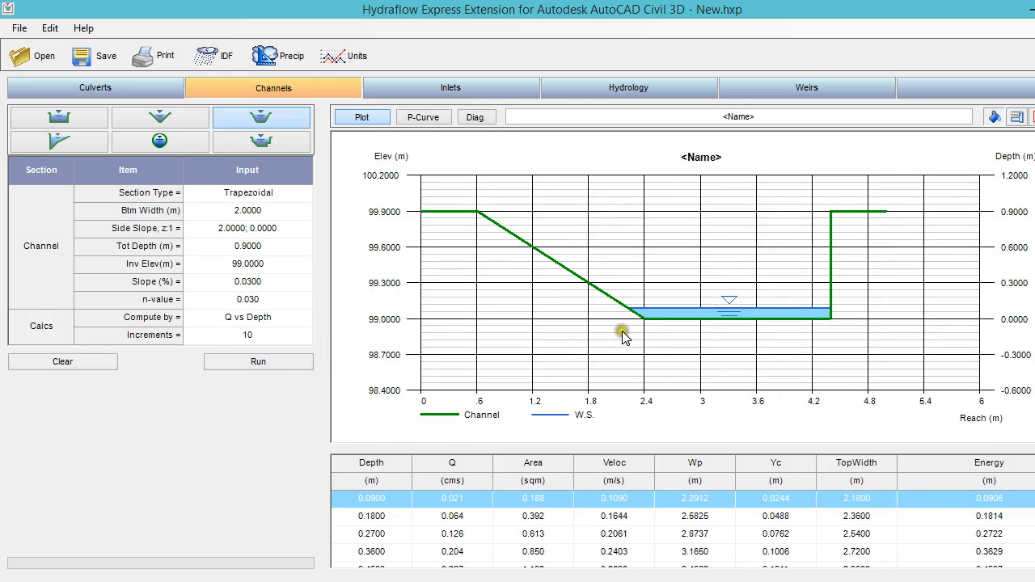
Set the side slopes to 2 on the left and 1 on the right, and rerun the channel calculation.
{"action": "left_click", "coordinate": [256, 229]}
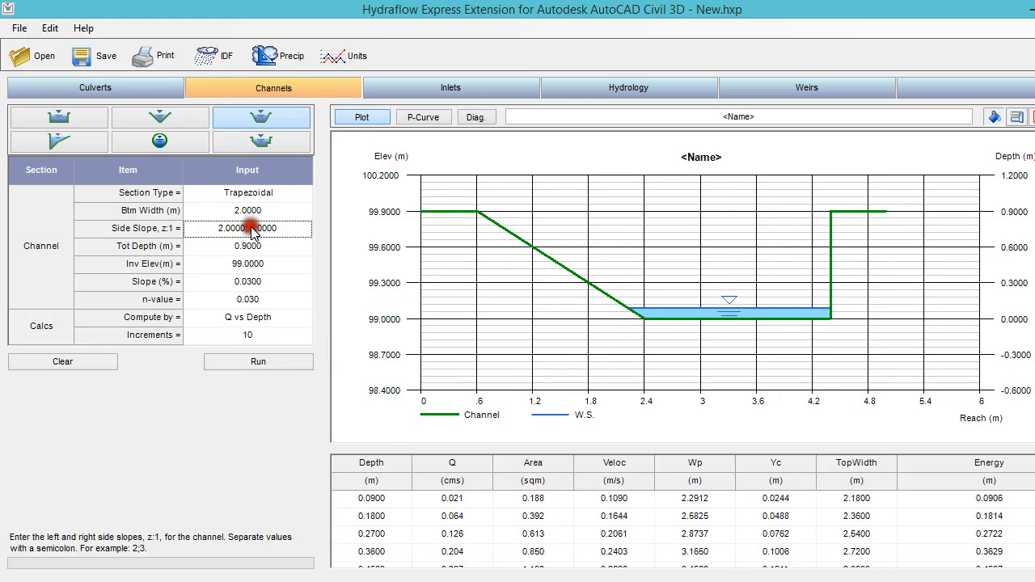
{"action": "double_click", "coordinate": [262, 229]}
{"action": "type", "text": "1"}
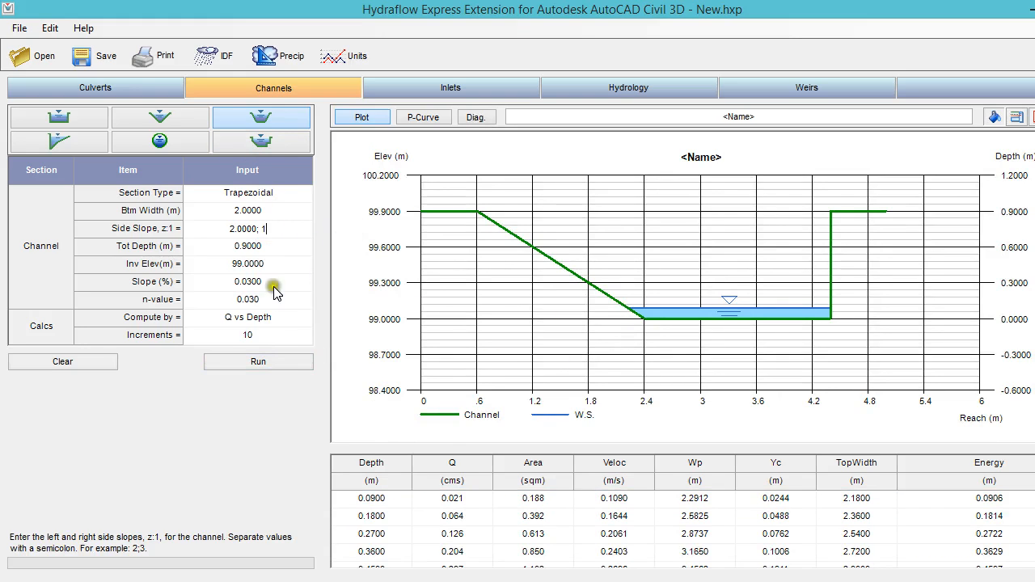
{"action": "left_click", "coordinate": [274, 299]}
{"action": "left_click", "coordinate": [272, 366]}
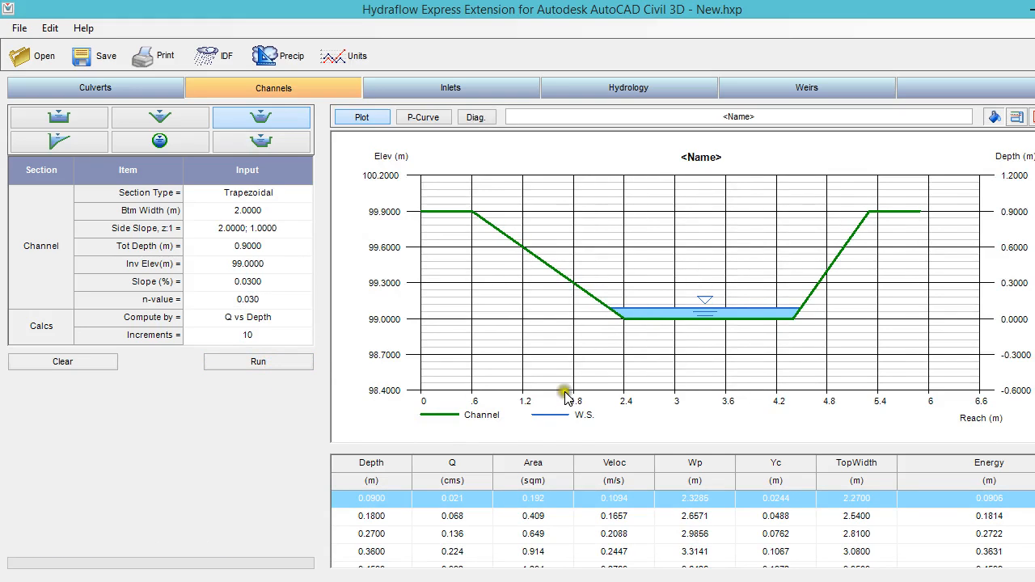
Switch to the Channel grading presentation in PowerPoint and examine the proposed channel profile, existing cross-section and proposed cross-section slides.
{"action": "left_click", "coordinate": [451, 536]}
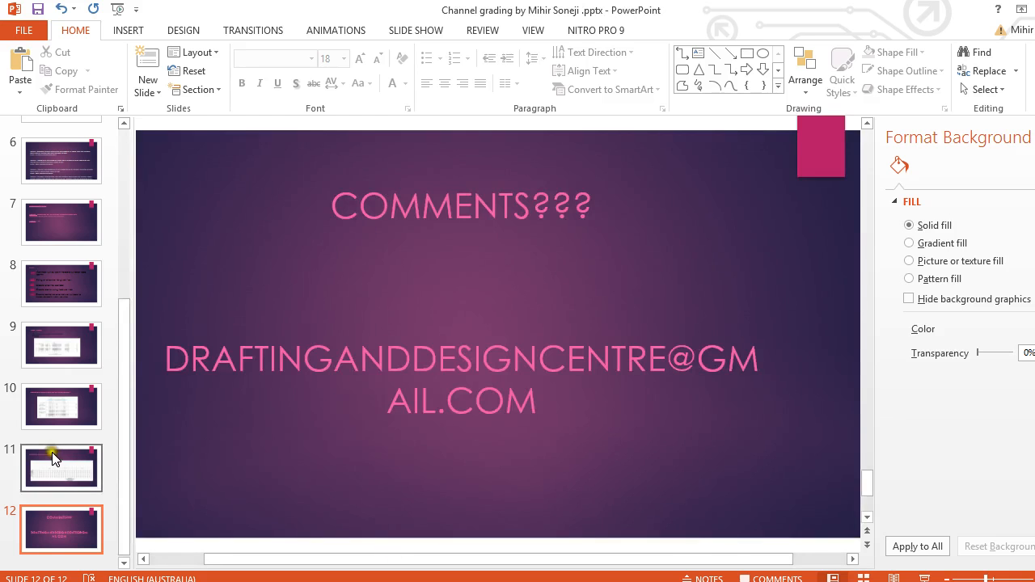
{"action": "left_click", "coordinate": [51, 462]}
{"action": "left_click", "coordinate": [62, 409]}
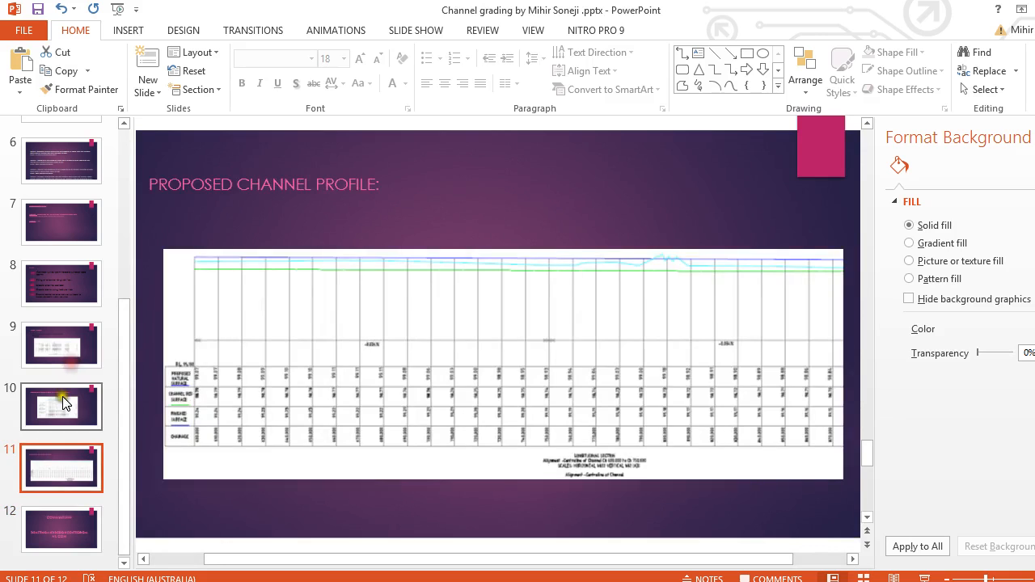
{"action": "left_click", "coordinate": [59, 343]}
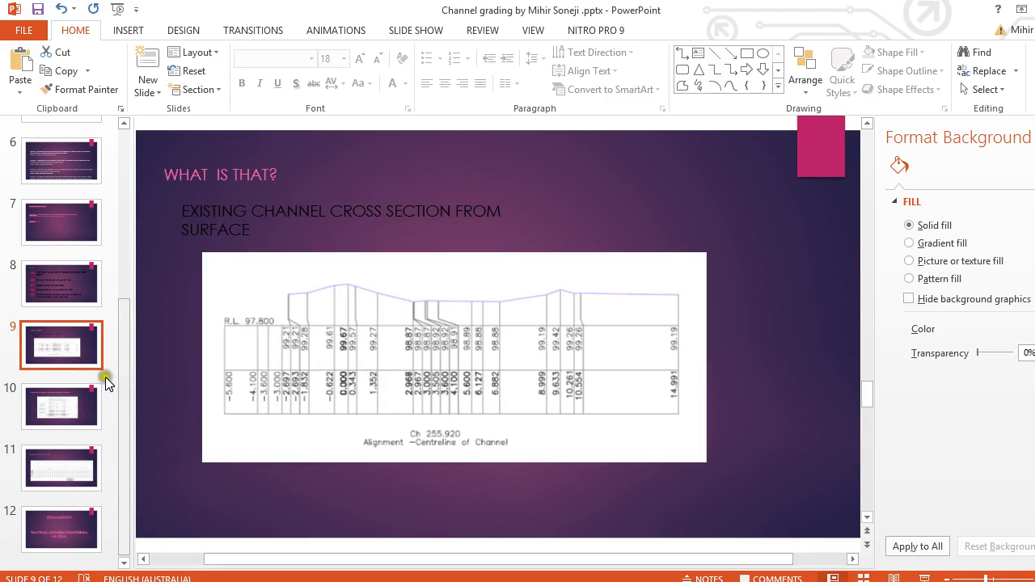
{"action": "left_click", "coordinate": [79, 401]}
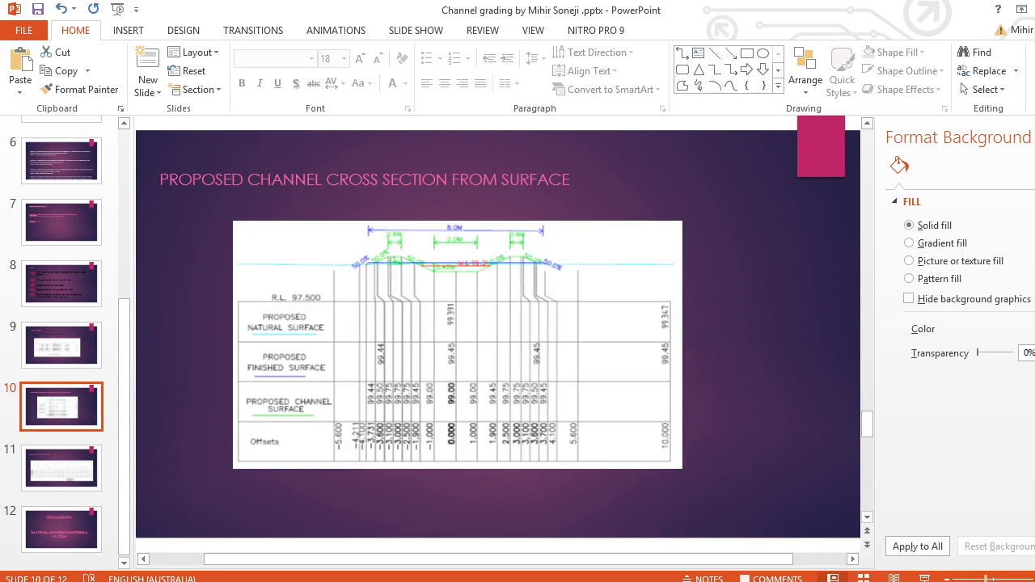
{"action": "left_click_drag", "start_coordinate": [986, 579], "coordinate": [1003, 577]}
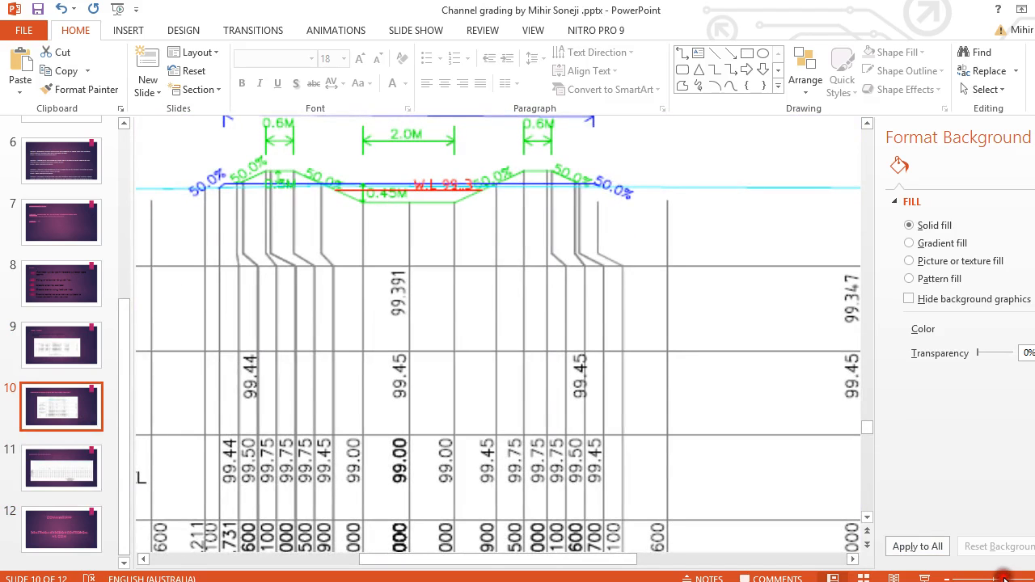
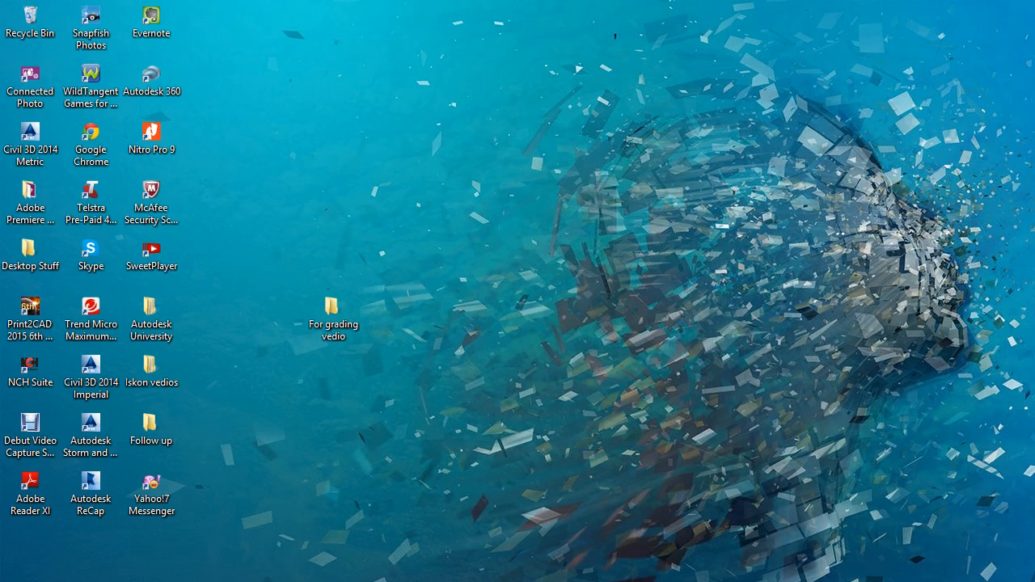
{"action": "mouse_move", "coordinate": [616, 581]}
{"action": "left_click", "coordinate": [566, 581]}
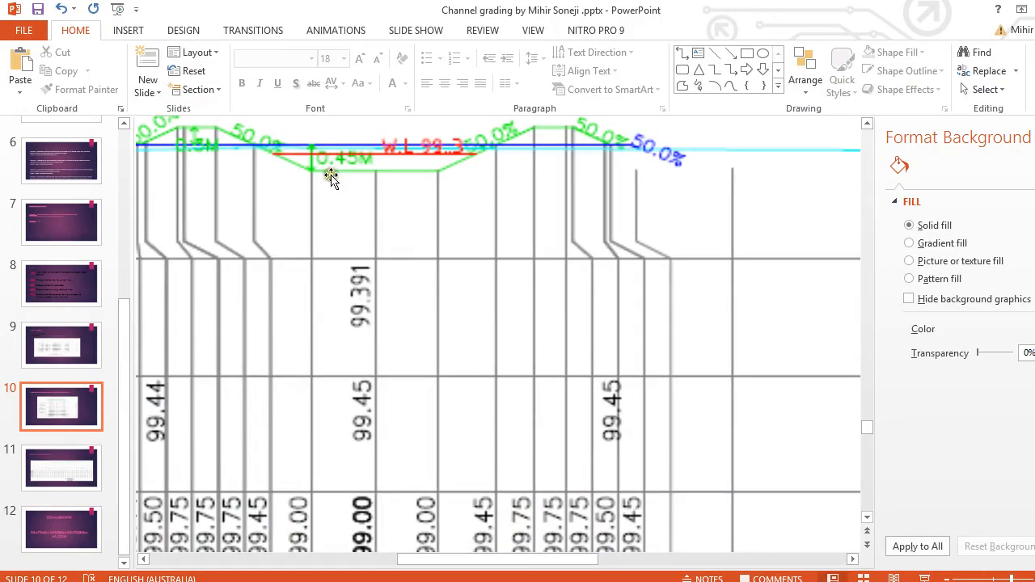
Switch to Civil 3D and add a surface profile of the NS surface along Alignment -Centreline of channel.
{"action": "left_click", "coordinate": [1034, 8]}
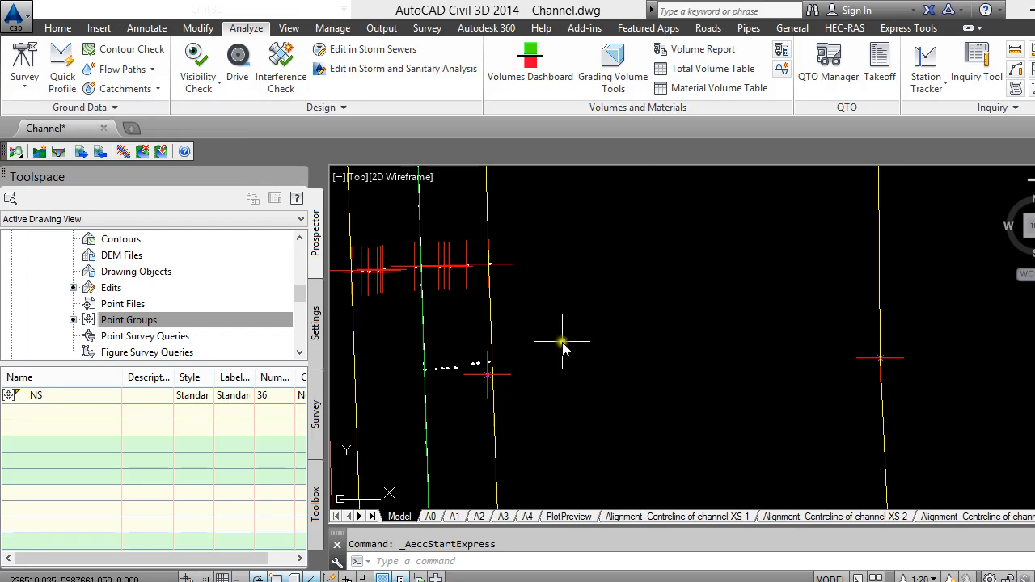
{"action": "scroll", "coordinate": [485, 323], "scroll_direction": "down", "scroll_amount": 4}
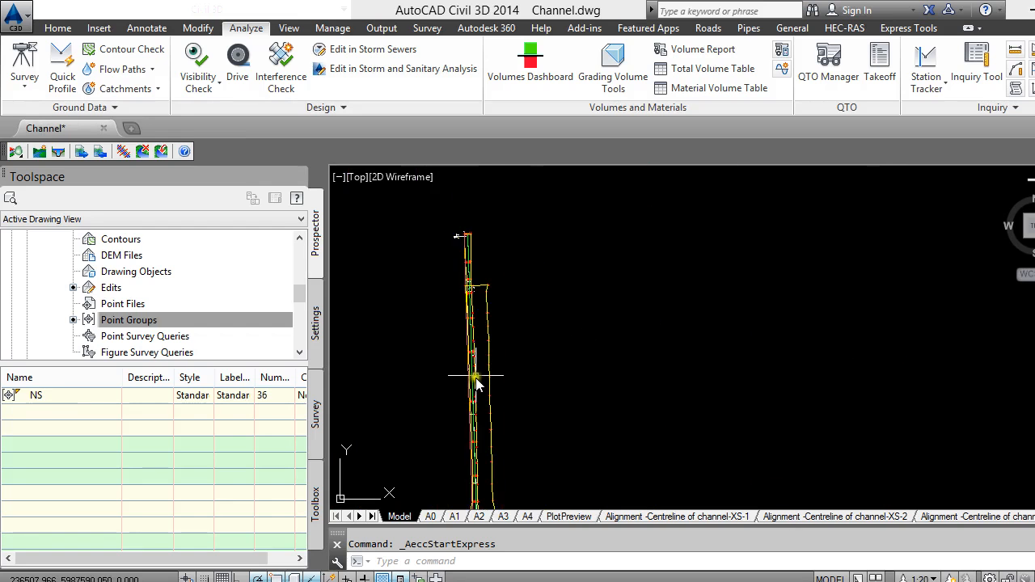
{"action": "scroll", "coordinate": [476, 385], "scroll_direction": "up", "scroll_amount": 5}
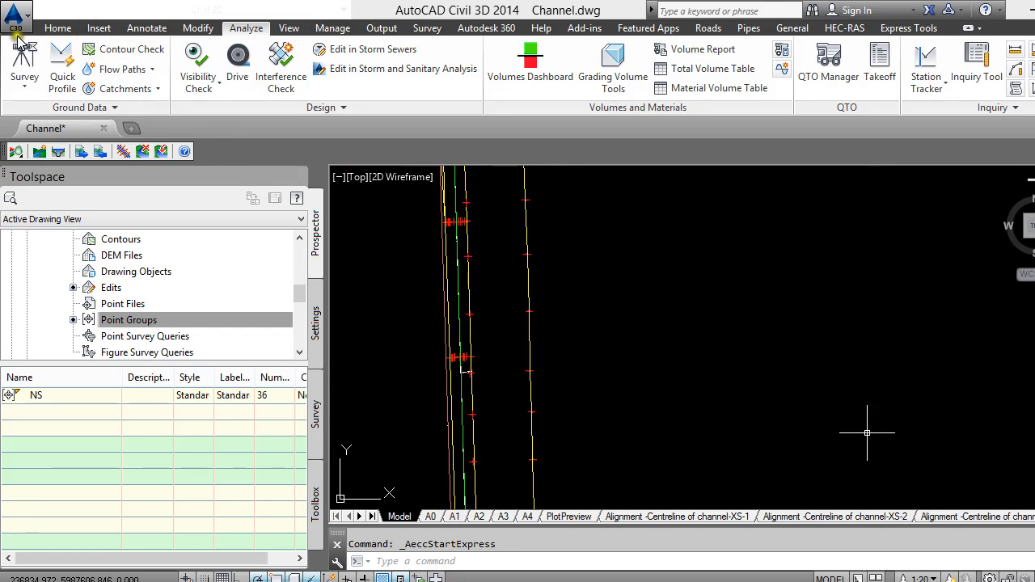
{"action": "left_click", "coordinate": [55, 29]}
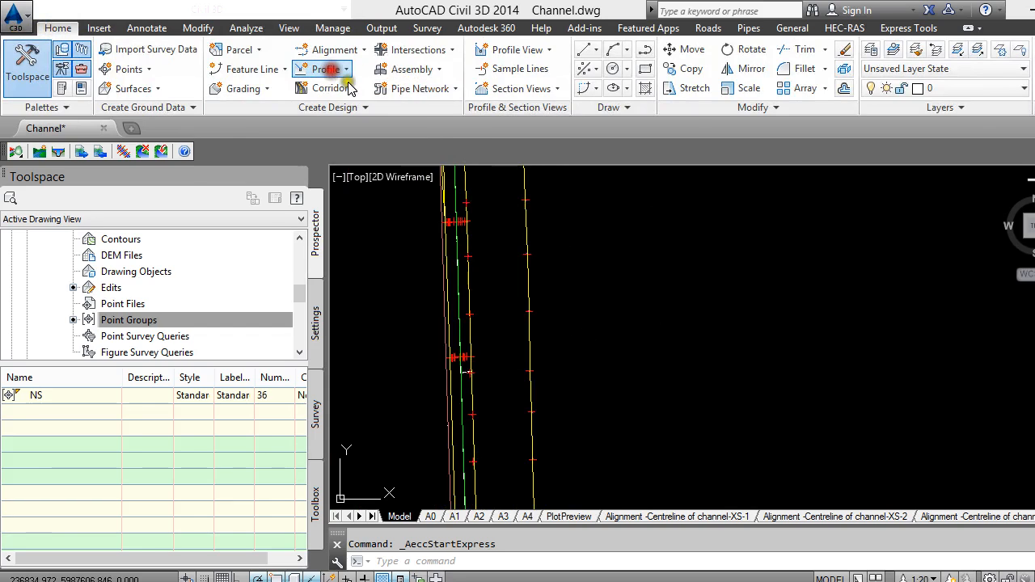
{"action": "left_click", "coordinate": [327, 69]}
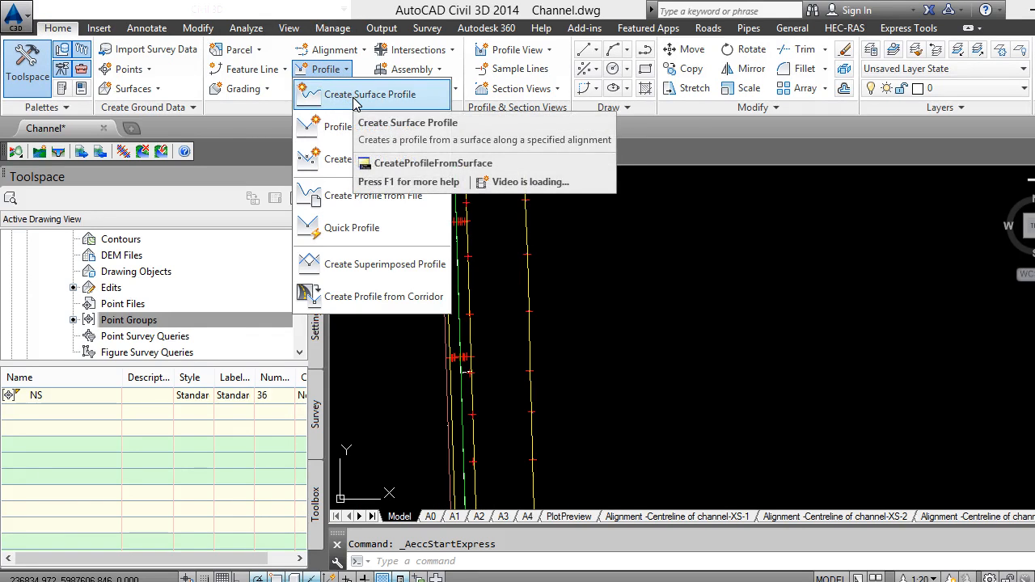
{"action": "left_click", "coordinate": [354, 95]}
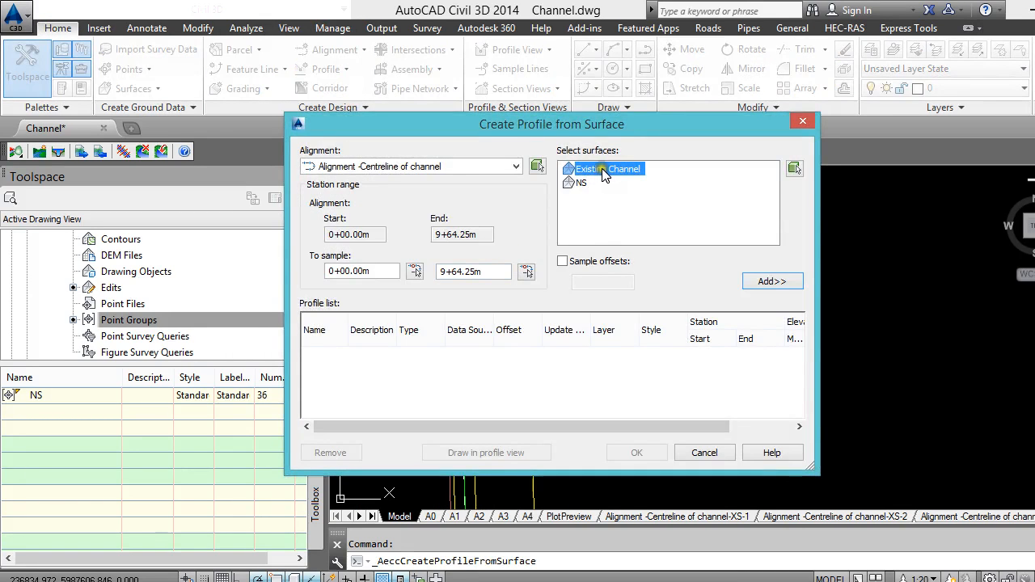
{"action": "left_click", "coordinate": [580, 183]}
{"action": "left_click", "coordinate": [408, 167]}
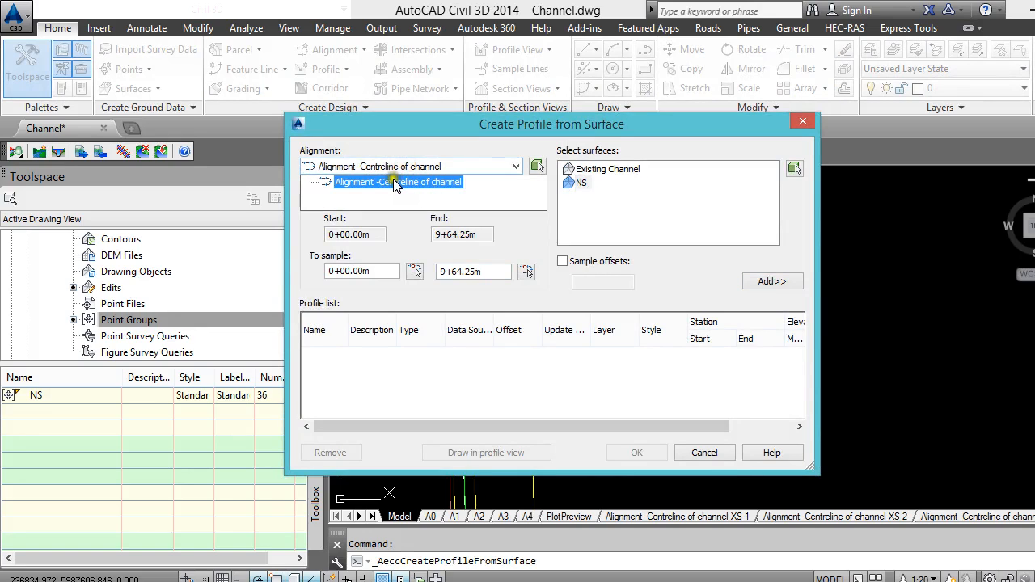
{"action": "left_click", "coordinate": [395, 183]}
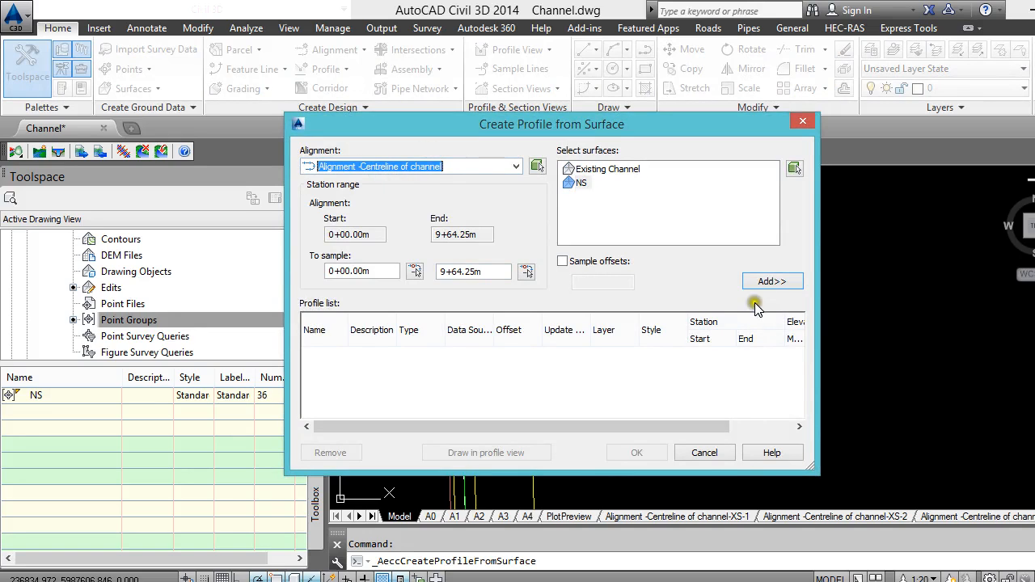
{"action": "left_click", "coordinate": [778, 283]}
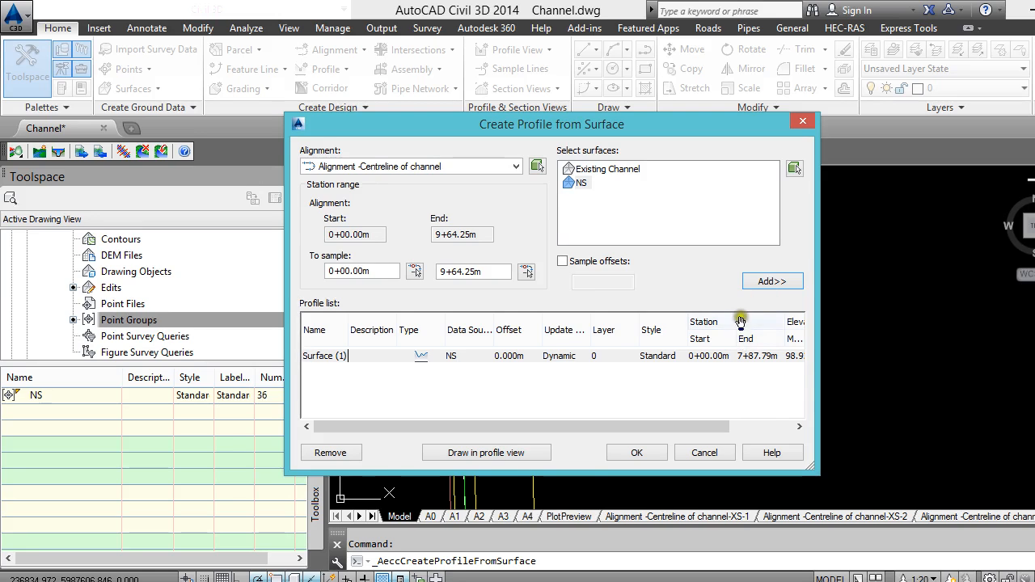
Start a profile view for the sampled NS profile and name it Natural Surface.
{"action": "left_click", "coordinate": [474, 453]}
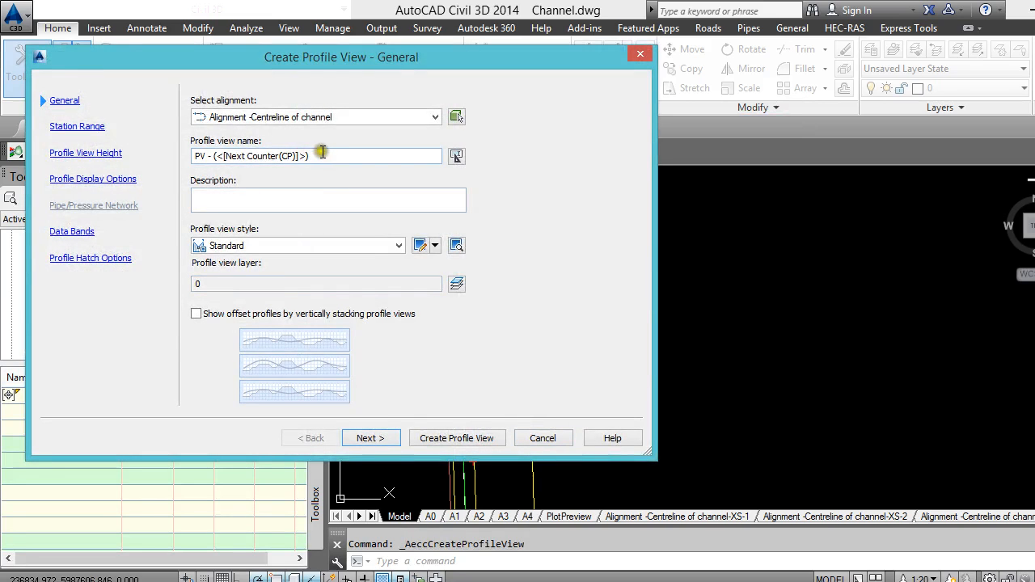
{"action": "left_click_drag", "start_coordinate": [321, 154], "coordinate": [46, 155]}
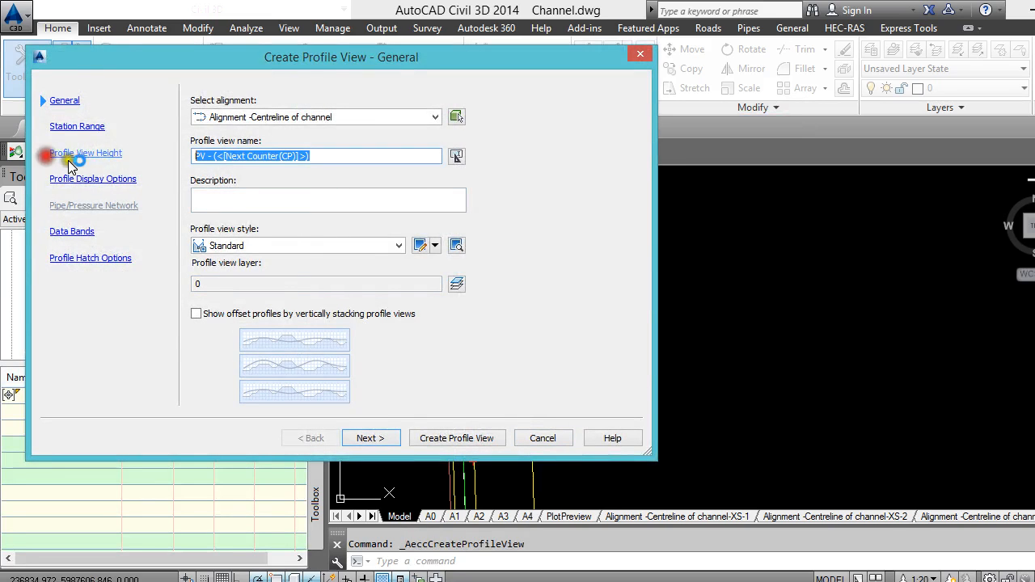
{"action": "type", "text": "Natural Surface"}
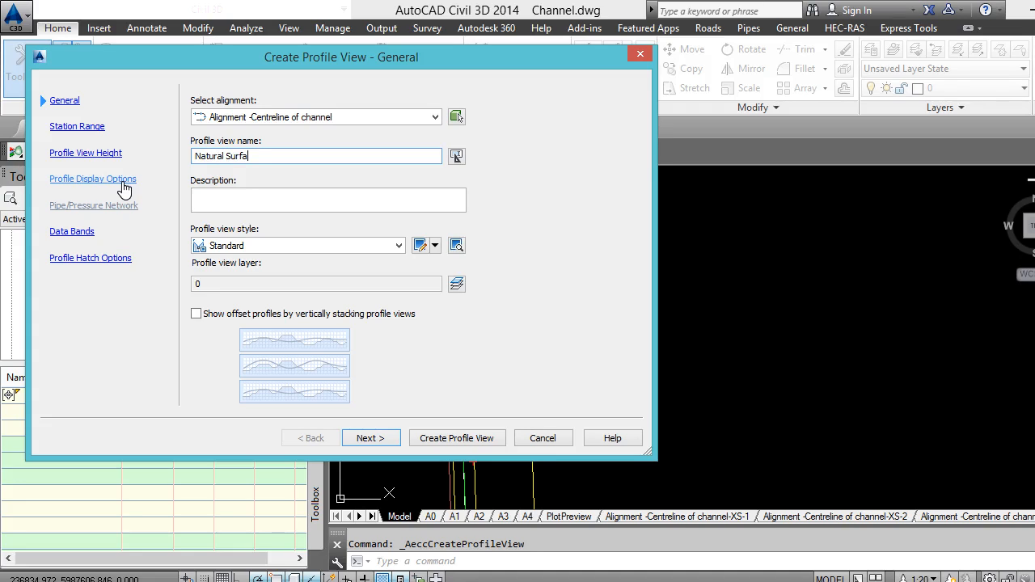
Create the profile view with the default station, height, display, band and hatch settings, placing it in the empty area east of the channel plan.
{"action": "left_click", "coordinate": [383, 439]}
{"action": "left_click", "coordinate": [383, 439]}
{"action": "left_click", "coordinate": [383, 439]}
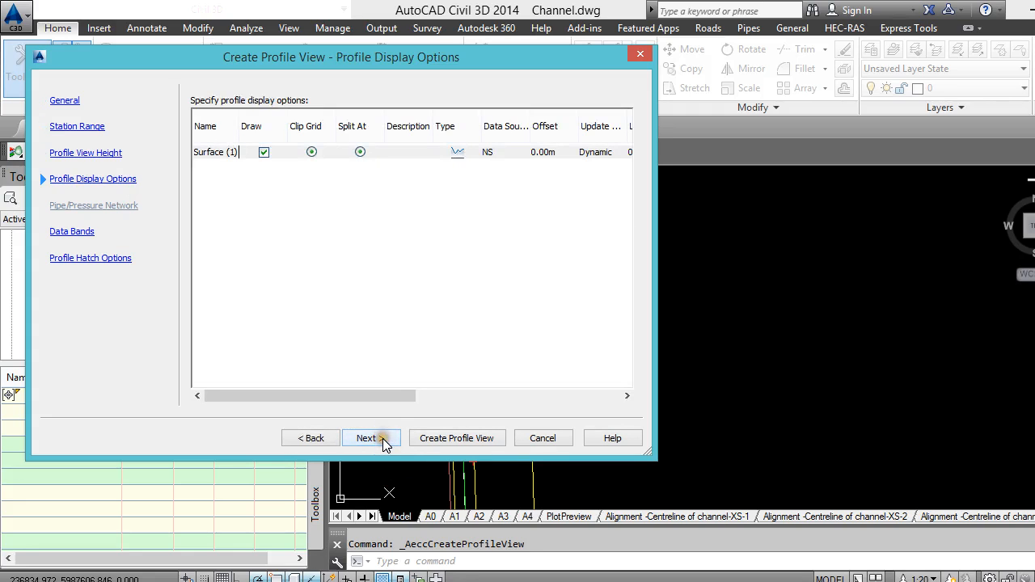
{"action": "left_click", "coordinate": [383, 439]}
{"action": "left_click", "coordinate": [384, 440]}
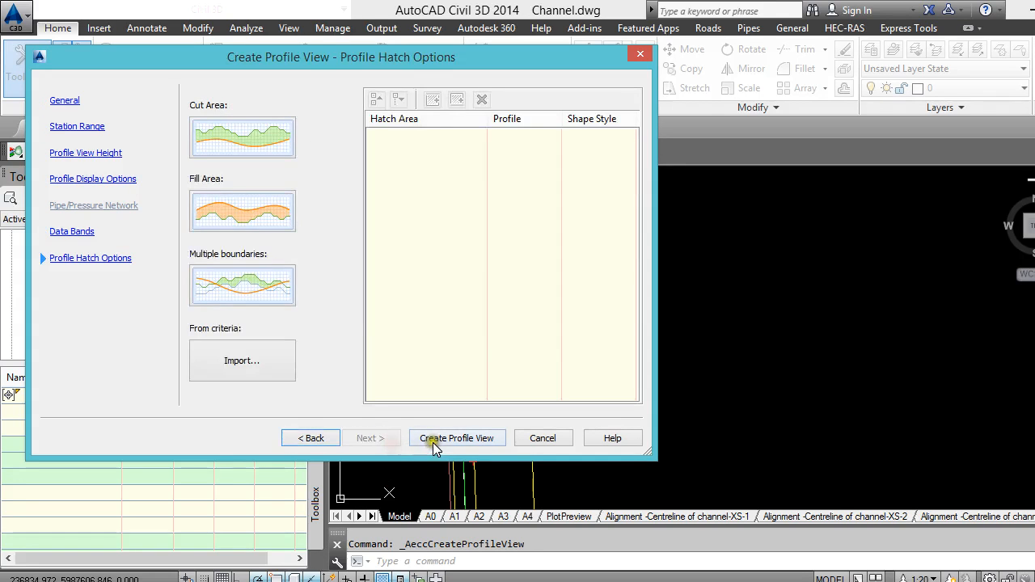
{"action": "left_click", "coordinate": [441, 440]}
{"action": "left_click", "coordinate": [671, 344]}
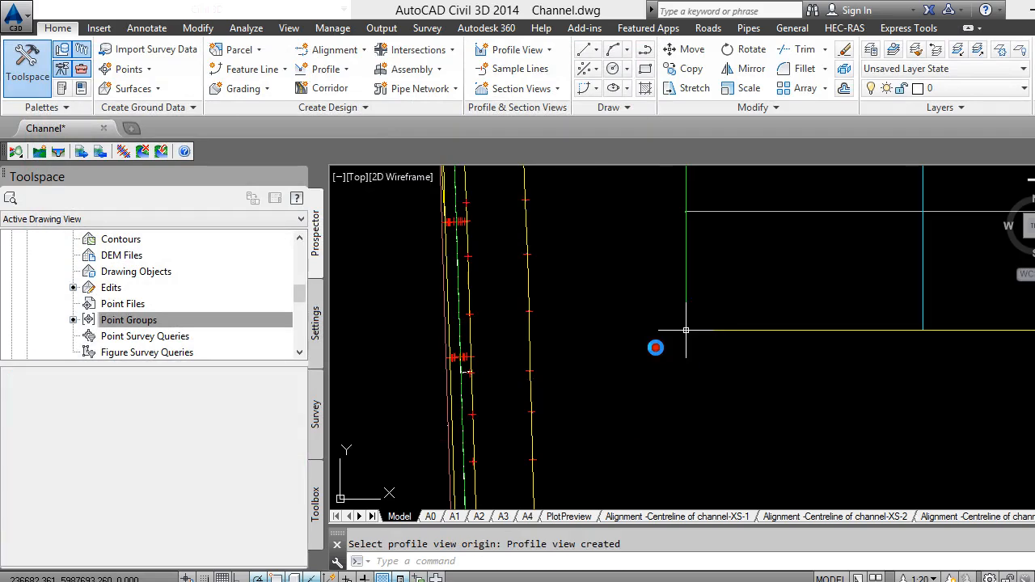
Examine the natural surface line and its grade break labels along the new profile view, from its start to its end.
{"action": "scroll", "coordinate": [558, 368], "scroll_direction": "down", "scroll_amount": 3}
{"action": "scroll", "coordinate": [612, 358], "scroll_direction": "up", "scroll_amount": 4}
{"action": "scroll", "coordinate": [566, 356], "scroll_direction": "up", "scroll_amount": 3}
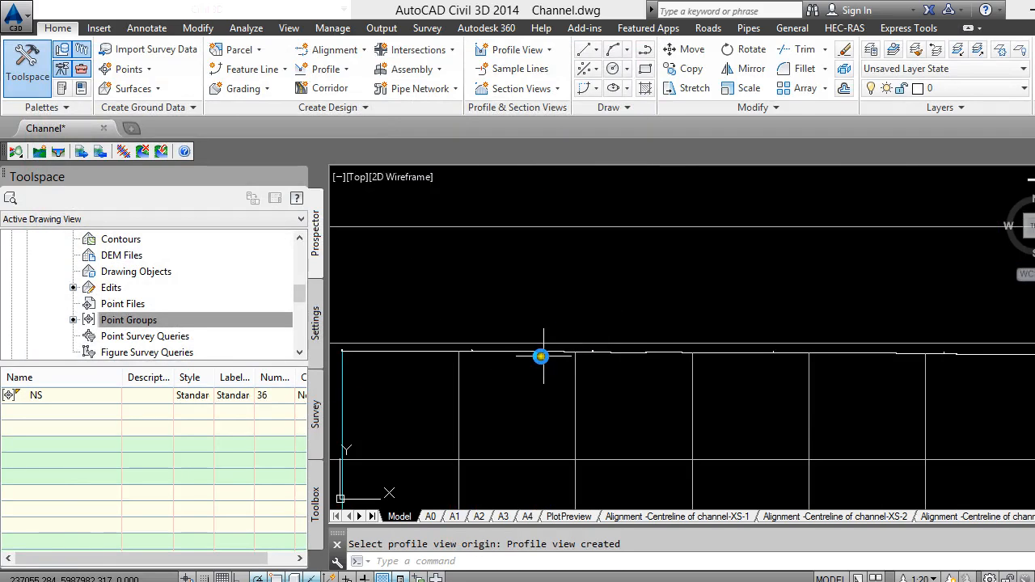
{"action": "scroll", "coordinate": [477, 366], "scroll_direction": "down", "scroll_amount": 3}
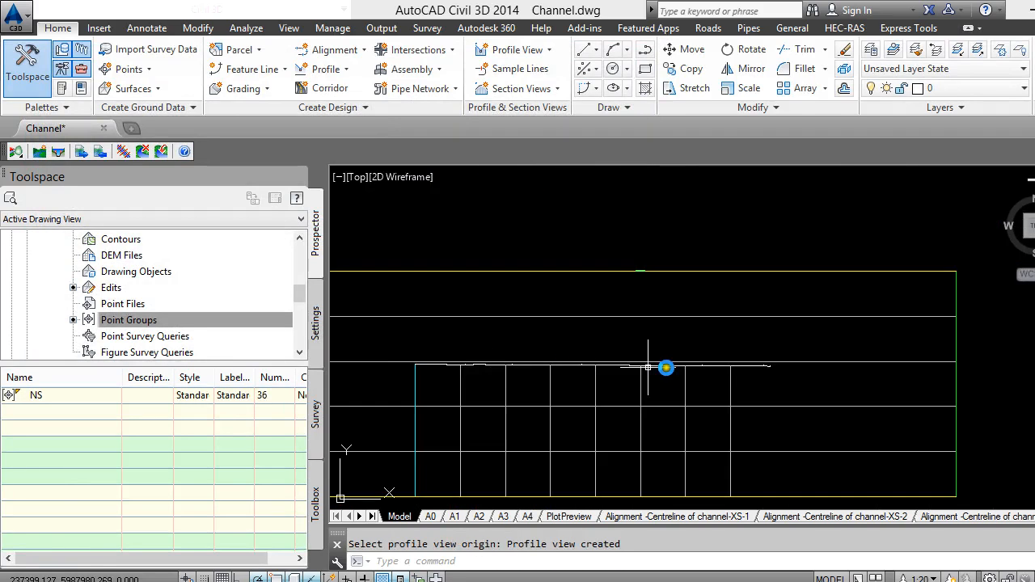
{"action": "scroll", "coordinate": [666, 368], "scroll_direction": "up", "scroll_amount": 5}
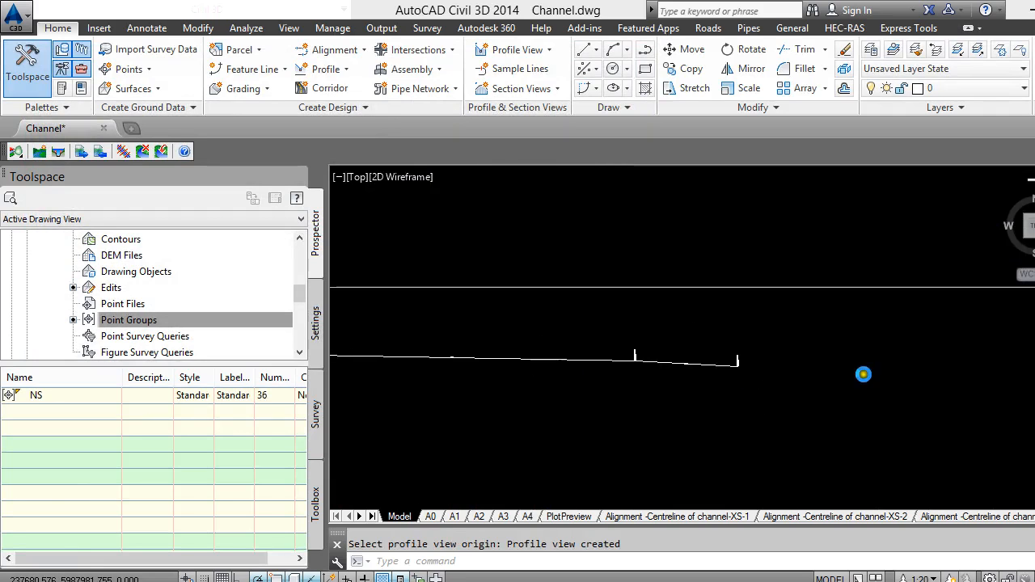
{"action": "scroll", "coordinate": [898, 376], "scroll_direction": "down", "scroll_amount": 5}
{"action": "scroll", "coordinate": [732, 386], "scroll_direction": "up", "scroll_amount": 5}
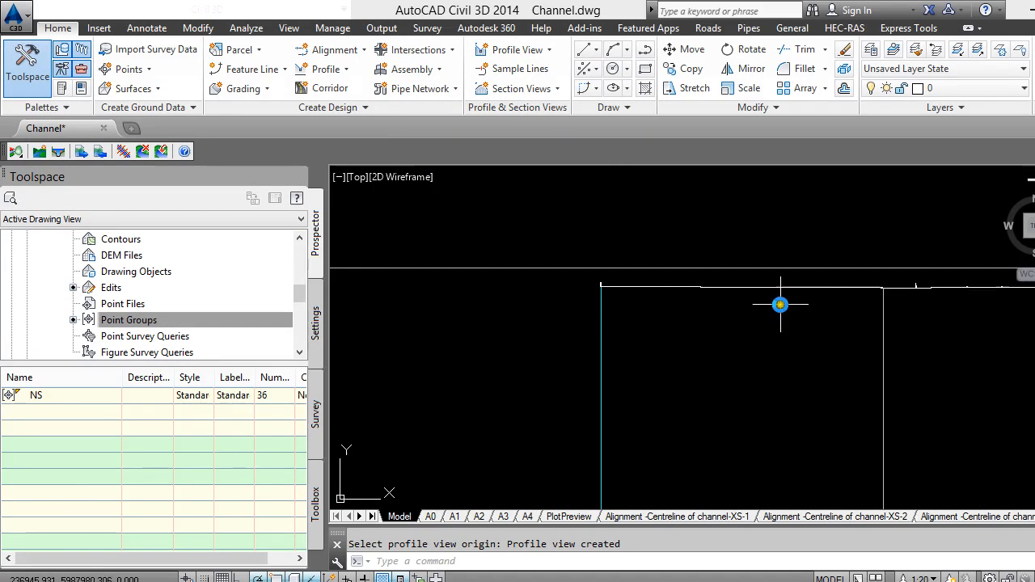
{"action": "scroll", "coordinate": [607, 316], "scroll_direction": "down", "scroll_amount": 3}
{"action": "scroll", "coordinate": [608, 318], "scroll_direction": "up", "scroll_amount": 8}
{"action": "scroll", "coordinate": [506, 363], "scroll_direction": "up", "scroll_amount": 4}
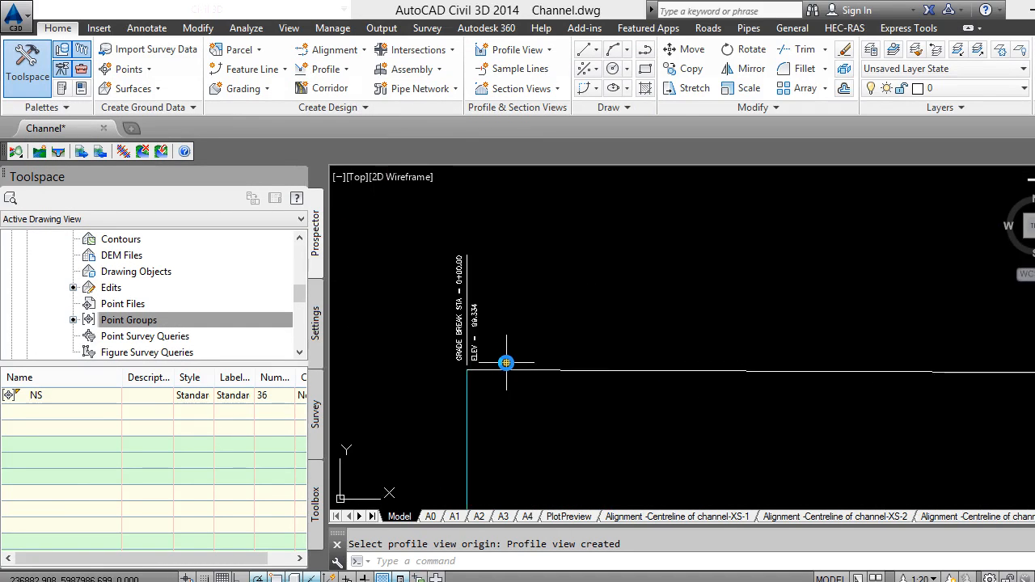
{"action": "scroll", "coordinate": [409, 369], "scroll_direction": "down", "scroll_amount": 2}
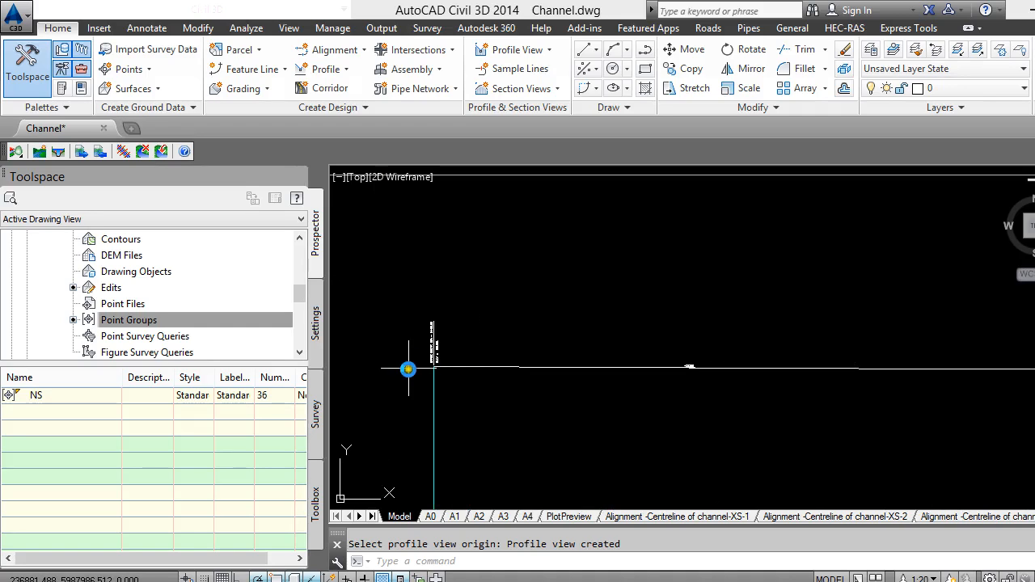
{"action": "scroll", "coordinate": [332, 388], "scroll_direction": "down", "scroll_amount": 4}
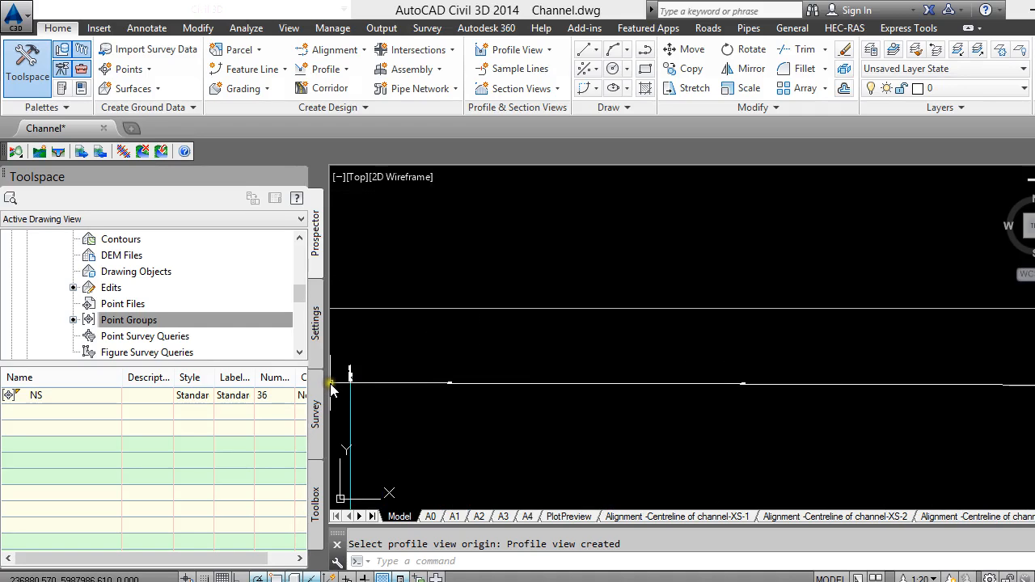
{"action": "scroll", "coordinate": [687, 388], "scroll_direction": "down", "scroll_amount": 6}
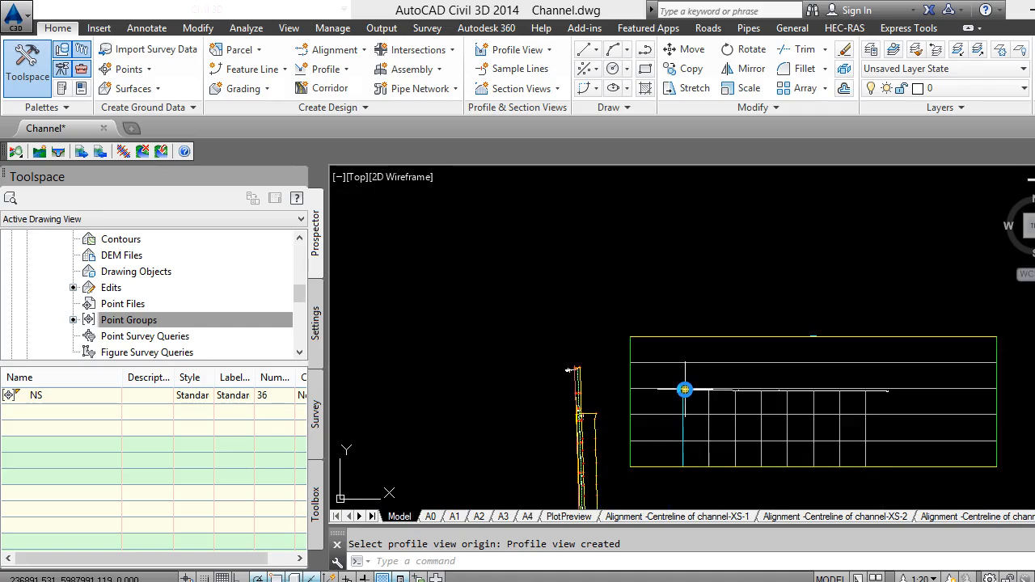
{"action": "scroll", "coordinate": [899, 381], "scroll_direction": "up", "scroll_amount": 5}
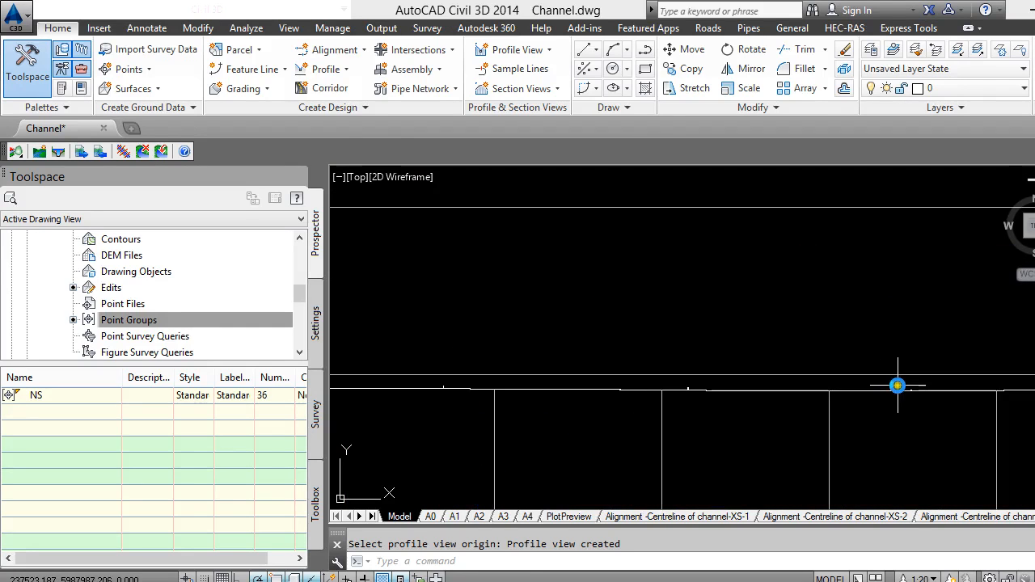
{"action": "scroll", "coordinate": [783, 387], "scroll_direction": "down", "scroll_amount": 3}
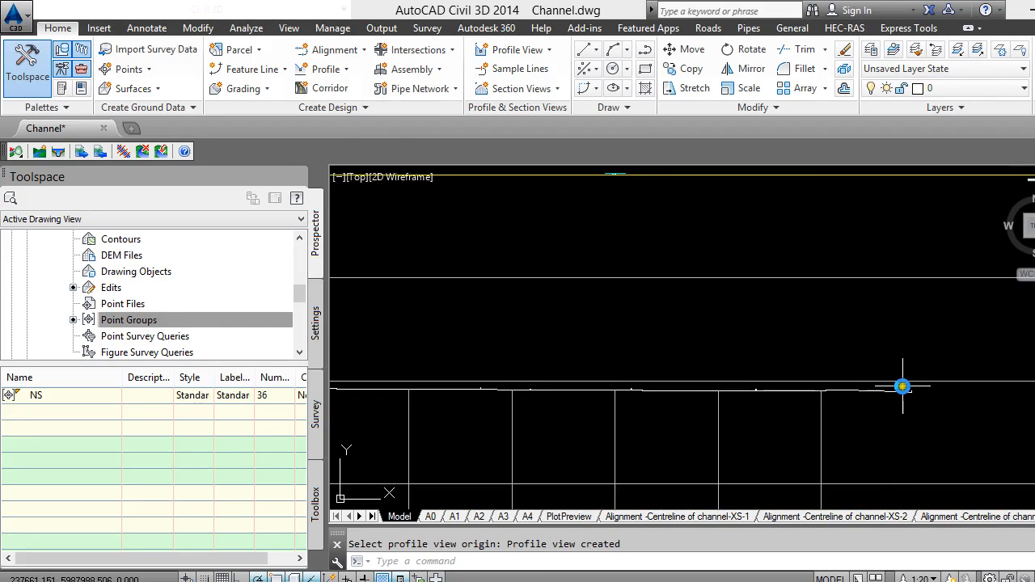
{"action": "scroll", "coordinate": [903, 387], "scroll_direction": "up", "scroll_amount": 4}
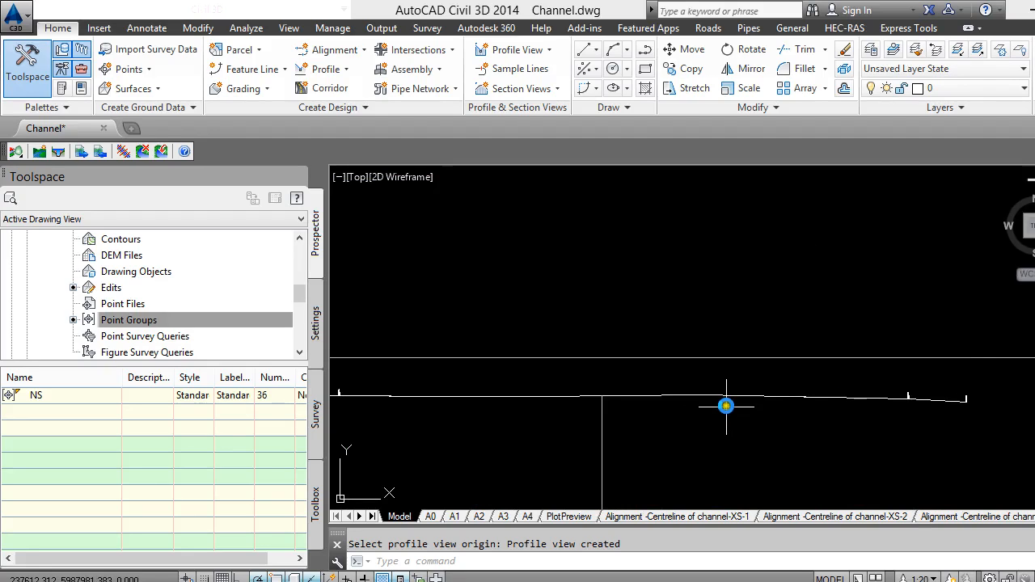
{"action": "scroll", "coordinate": [775, 366], "scroll_direction": "down", "scroll_amount": 12}
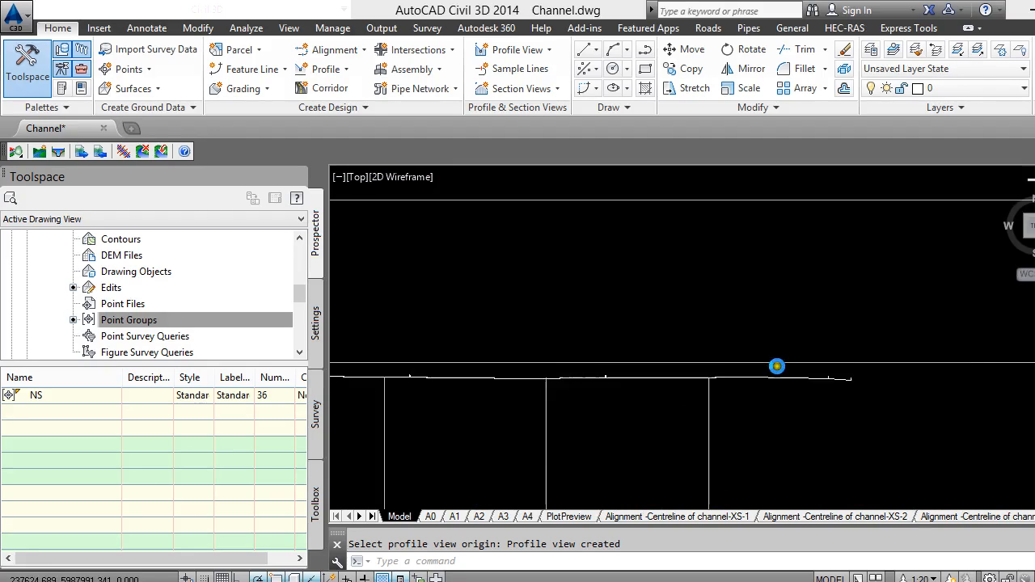
{"action": "scroll", "coordinate": [571, 450], "scroll_direction": "up", "scroll_amount": 2}
{"action": "scroll", "coordinate": [806, 377], "scroll_direction": "up", "scroll_amount": 2}
{"action": "scroll", "coordinate": [917, 313], "scroll_direction": "up", "scroll_amount": 4}
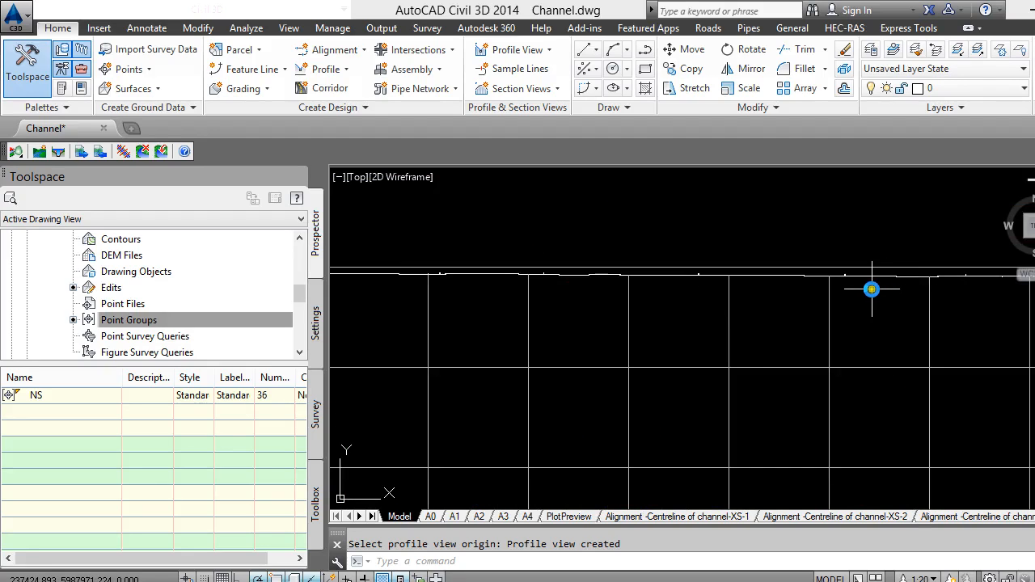
Examine the start of the natural surface line in the profile view and the channel plan beside it.
{"action": "scroll", "coordinate": [871, 289], "scroll_direction": "up", "scroll_amount": 4}
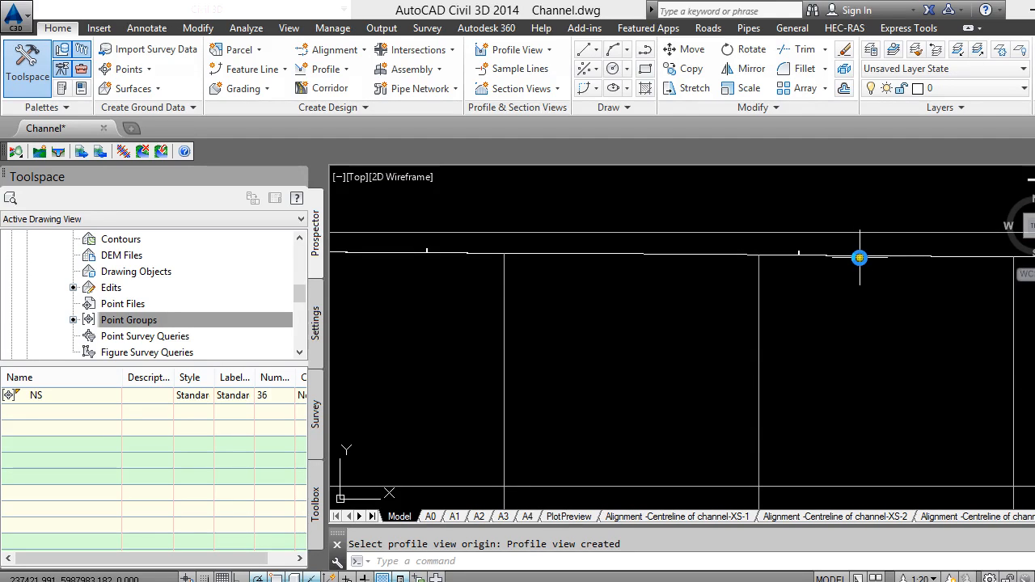
{"action": "scroll", "coordinate": [857, 267], "scroll_direction": "down", "scroll_amount": 4}
{"action": "scroll", "coordinate": [599, 324], "scroll_direction": "down", "scroll_amount": 5}
{"action": "scroll", "coordinate": [593, 316], "scroll_direction": "up", "scroll_amount": 6}
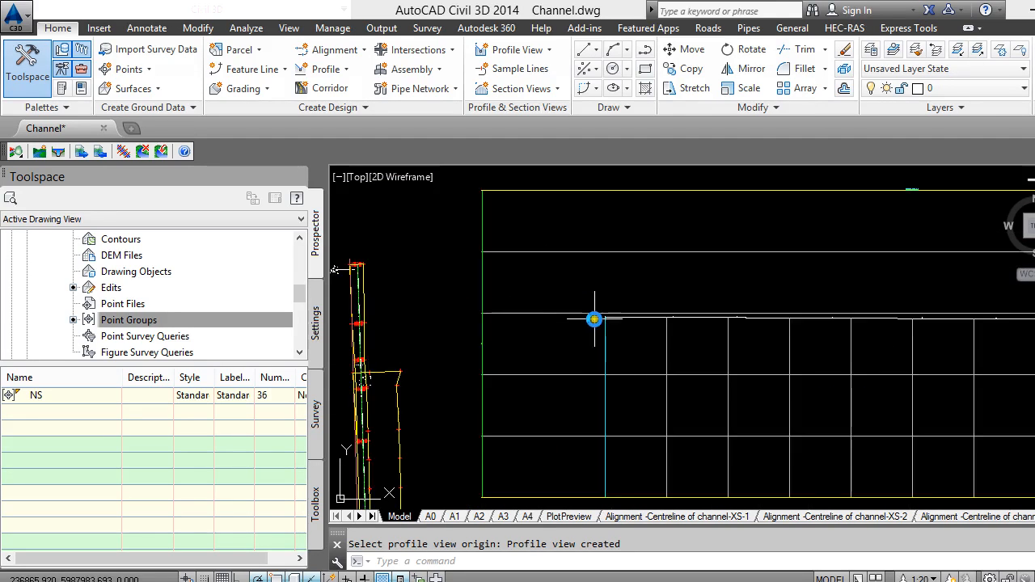
{"action": "scroll", "coordinate": [741, 318], "scroll_direction": "down", "scroll_amount": 5}
{"action": "scroll", "coordinate": [727, 319], "scroll_direction": "up", "scroll_amount": 5}
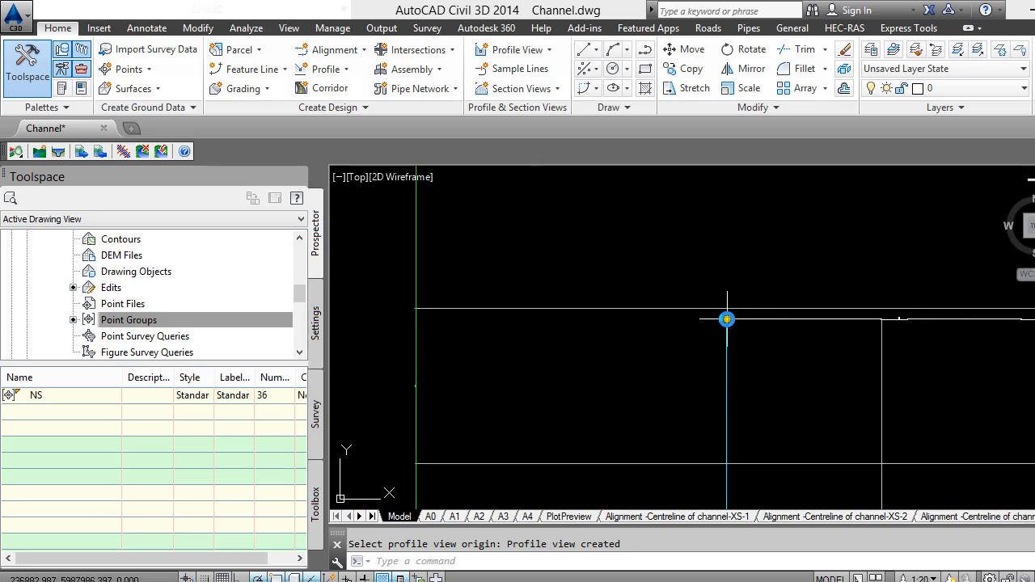
{"action": "scroll", "coordinate": [755, 317], "scroll_direction": "down", "scroll_amount": 5}
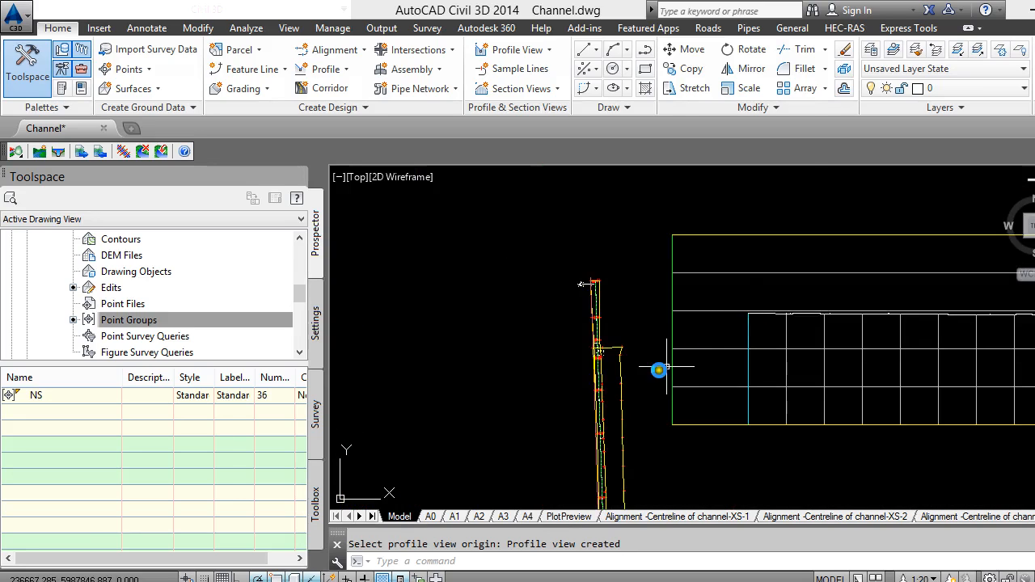
{"action": "scroll", "coordinate": [595, 391], "scroll_direction": "up", "scroll_amount": 8}
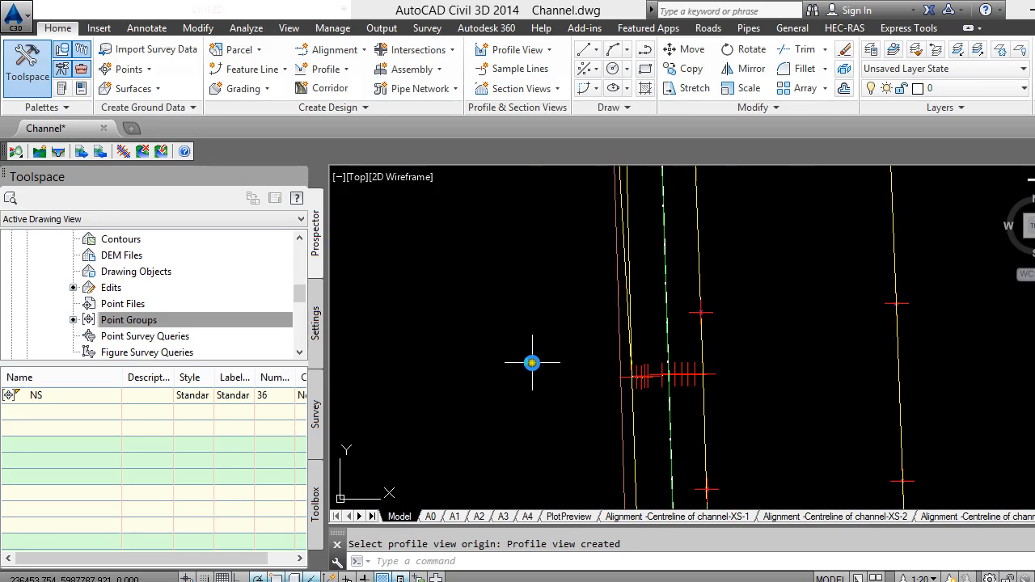
{"action": "scroll", "coordinate": [704, 359], "scroll_direction": "down", "scroll_amount": 5}
{"action": "scroll", "coordinate": [732, 335], "scroll_direction": "up", "scroll_amount": 4}
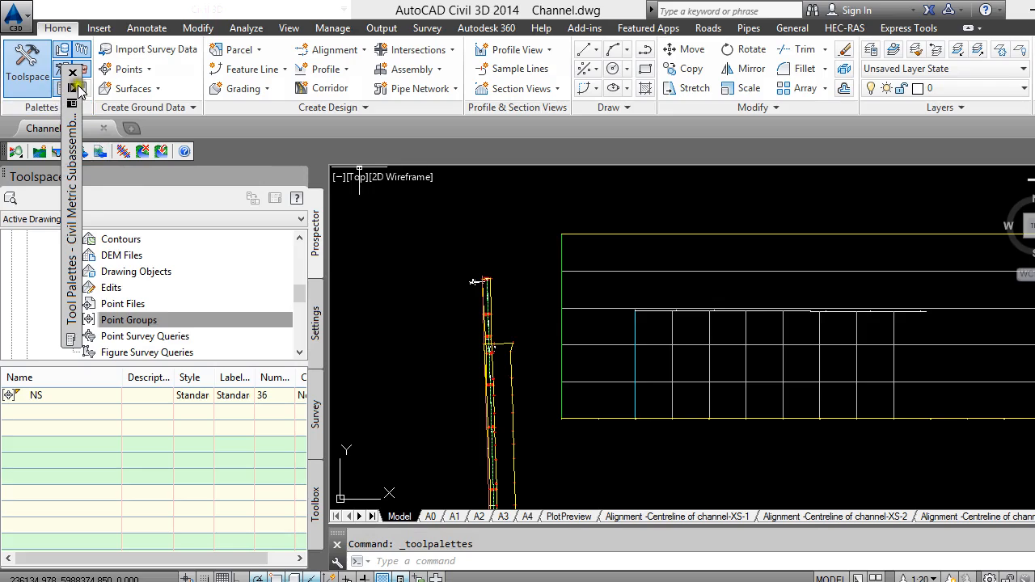
Show the Civil Metric Subassemblies tool palette and try the Channel subassembly from the trench pipes set.
{"action": "left_click", "coordinate": [73, 74]}
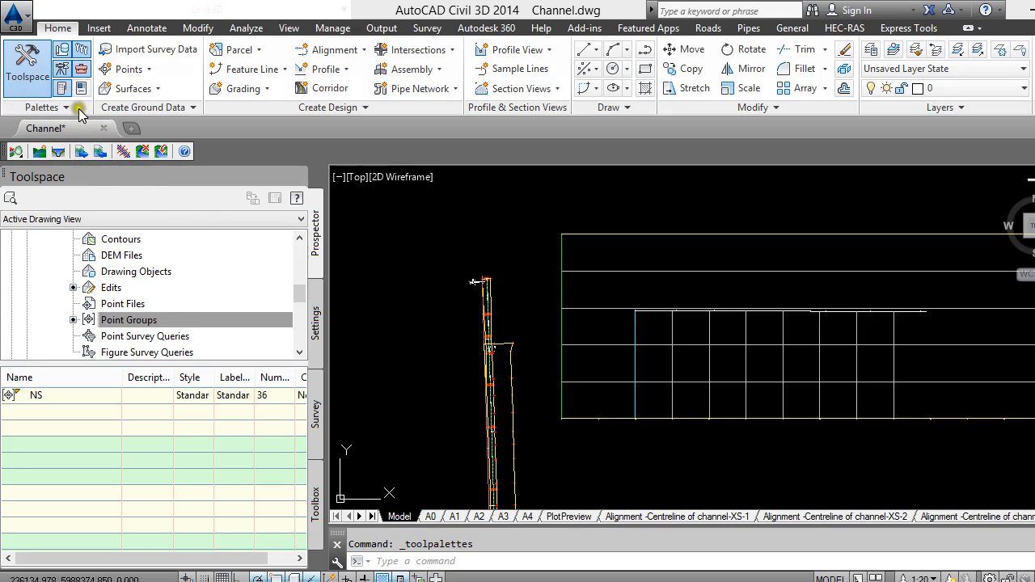
{"action": "left_click", "coordinate": [25, 325]}
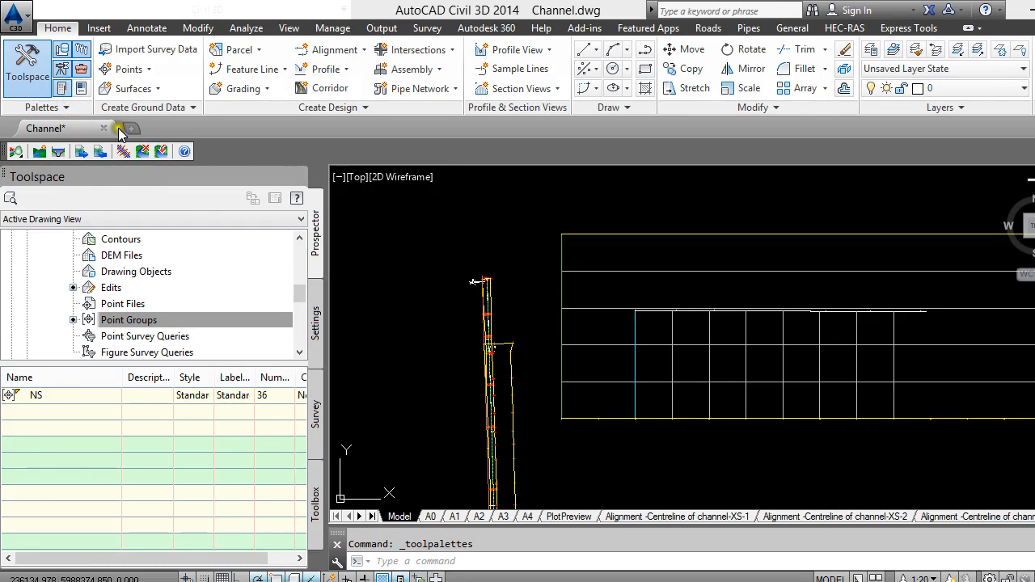
{"action": "left_click", "coordinate": [282, 178]}
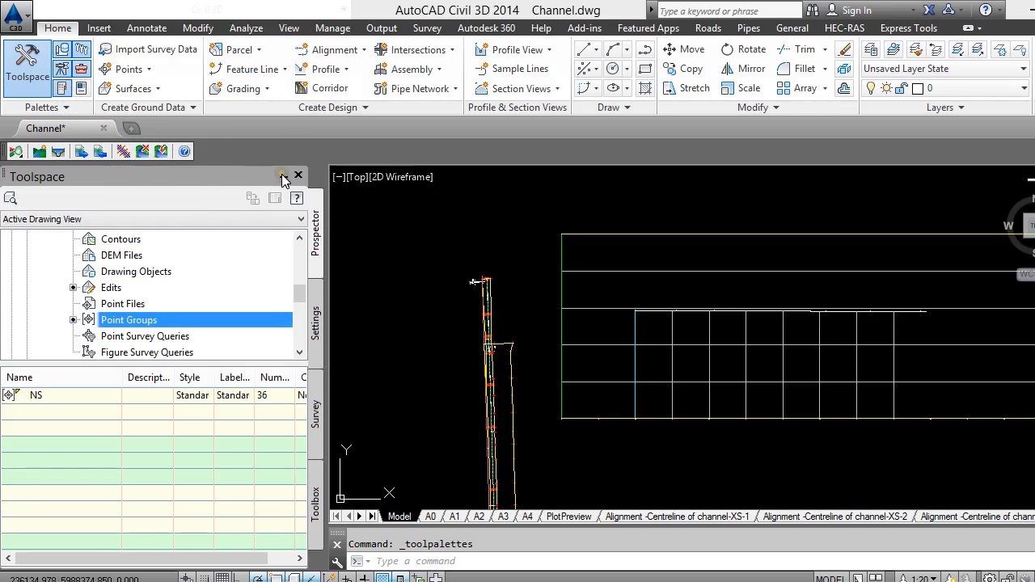
{"action": "left_click", "coordinate": [61, 91]}
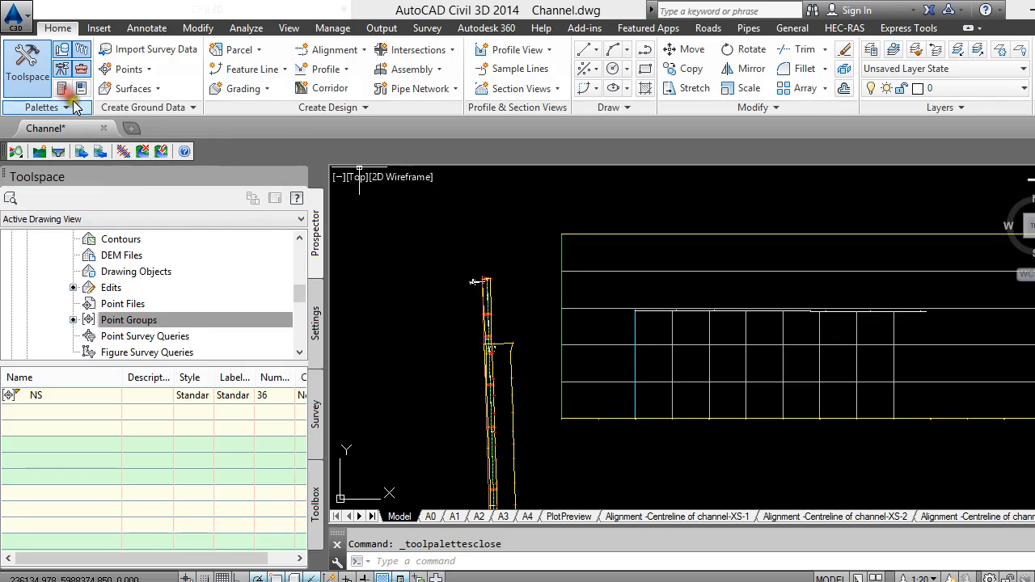
{"action": "left_click", "coordinate": [68, 107]}
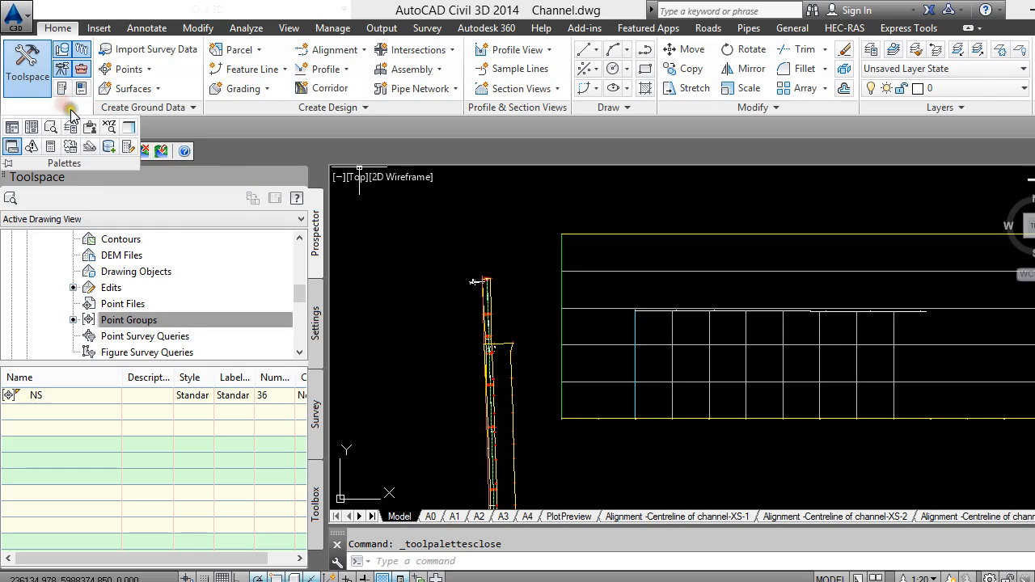
{"action": "left_click", "coordinate": [69, 90]}
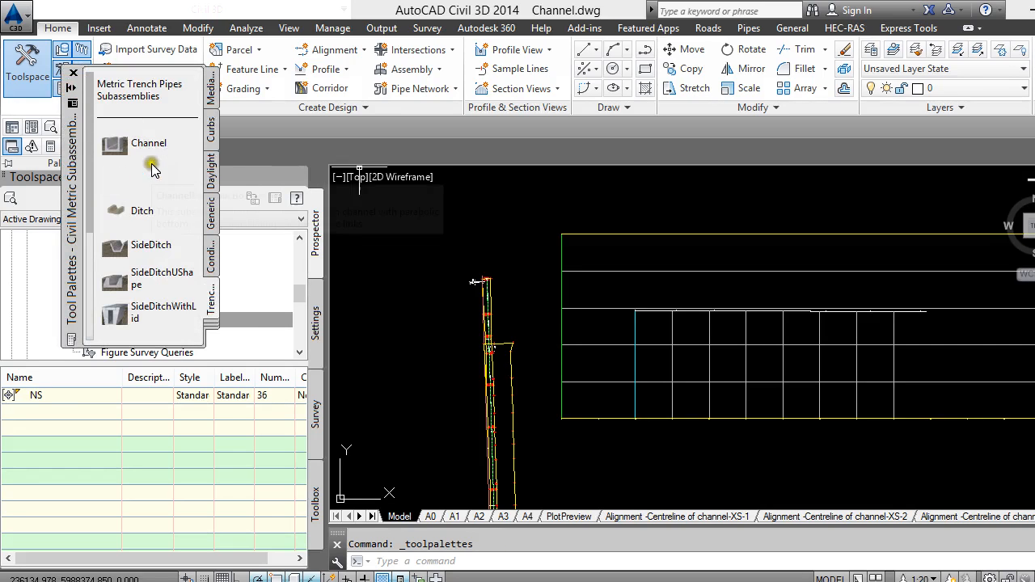
{"action": "left_click", "coordinate": [150, 146]}
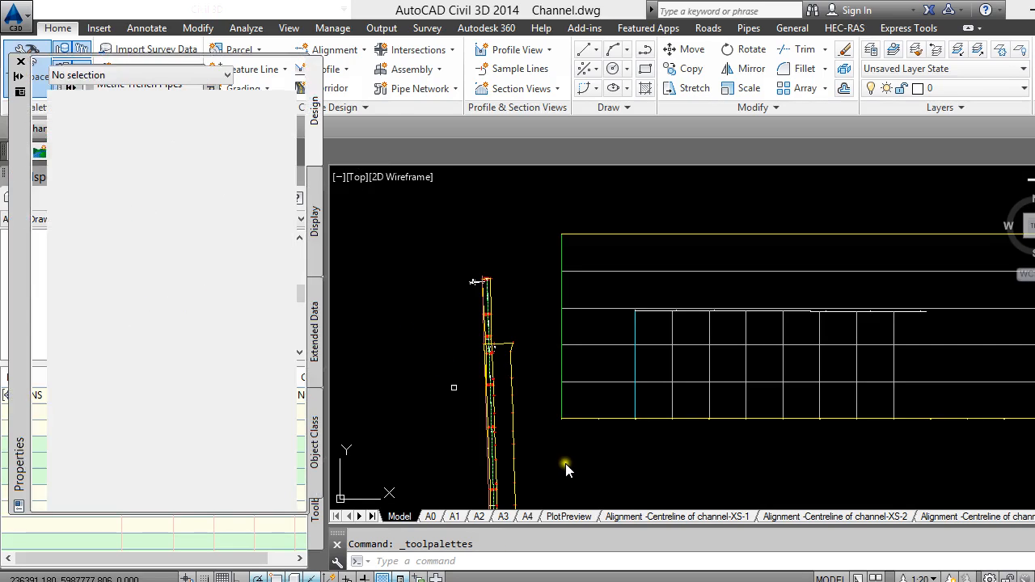
{"action": "left_click", "coordinate": [20, 63]}
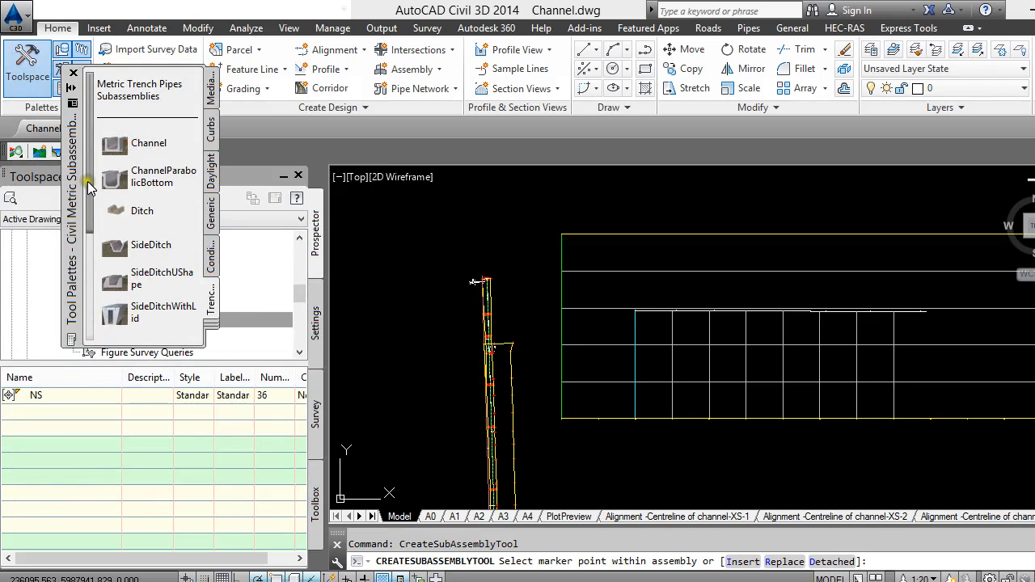
Look through the trench pipe, basic and lane subassemblies for one that suits the channel.
{"action": "left_click_drag", "start_coordinate": [89, 185], "coordinate": [106, 323]}
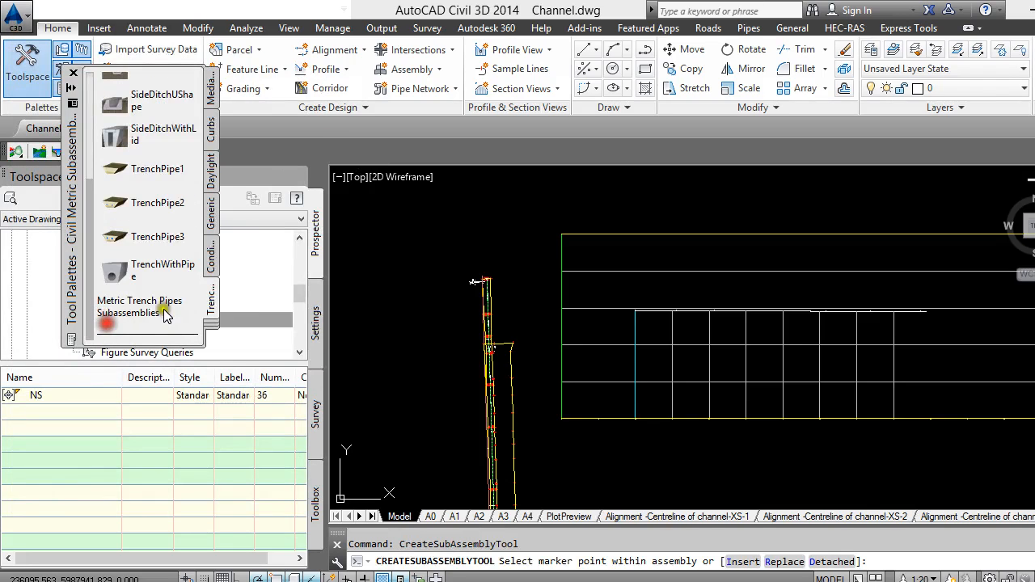
{"action": "left_click", "coordinate": [211, 129]}
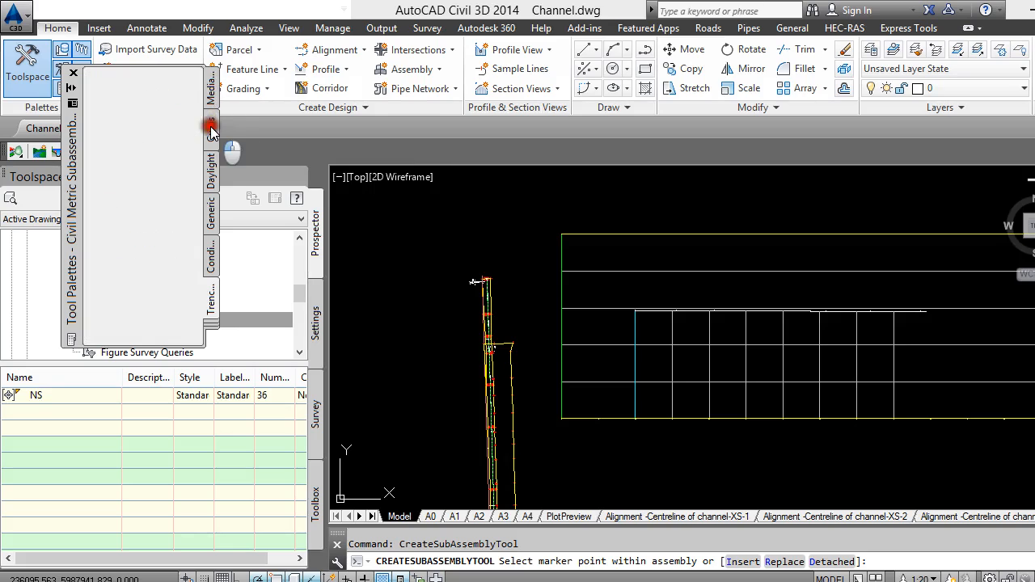
{"action": "left_click", "coordinate": [208, 319]}
{"action": "left_click", "coordinate": [262, 361]}
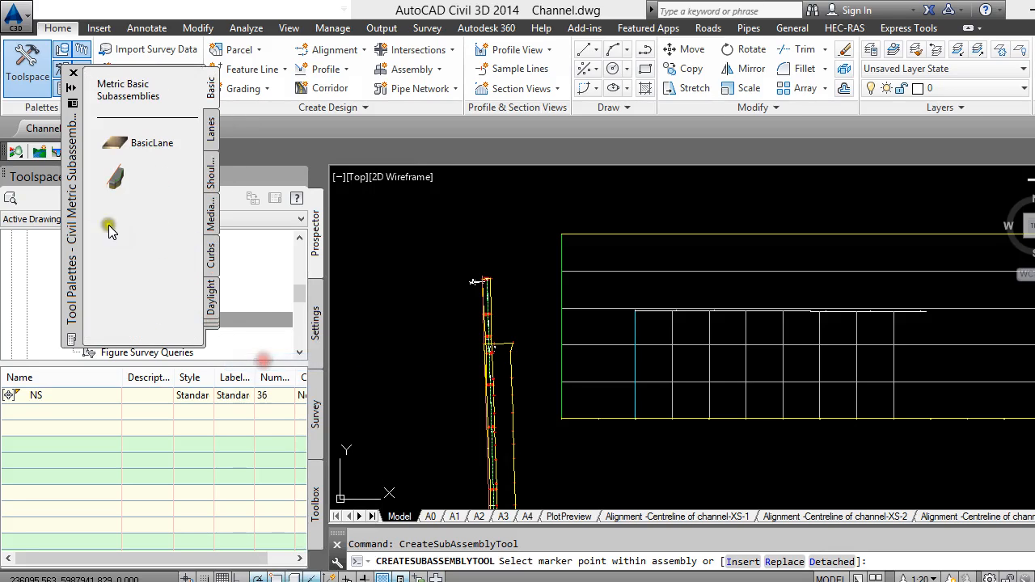
{"action": "left_click_drag", "start_coordinate": [92, 144], "coordinate": [99, 342]}
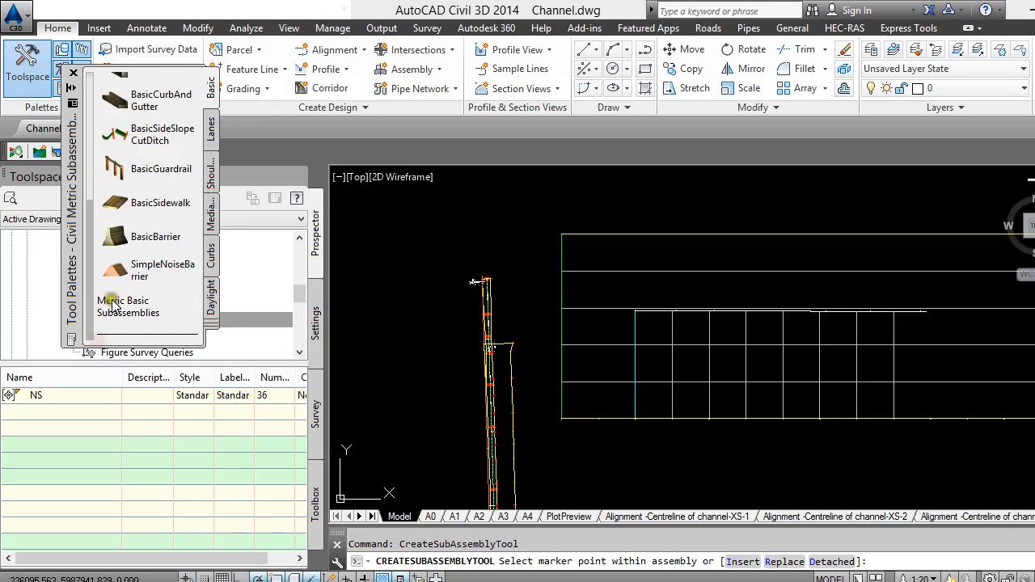
{"action": "scroll", "coordinate": [141, 173], "scroll_direction": "up", "scroll_amount": 3}
{"action": "scroll", "coordinate": [140, 172], "scroll_direction": "up", "scroll_amount": 4}
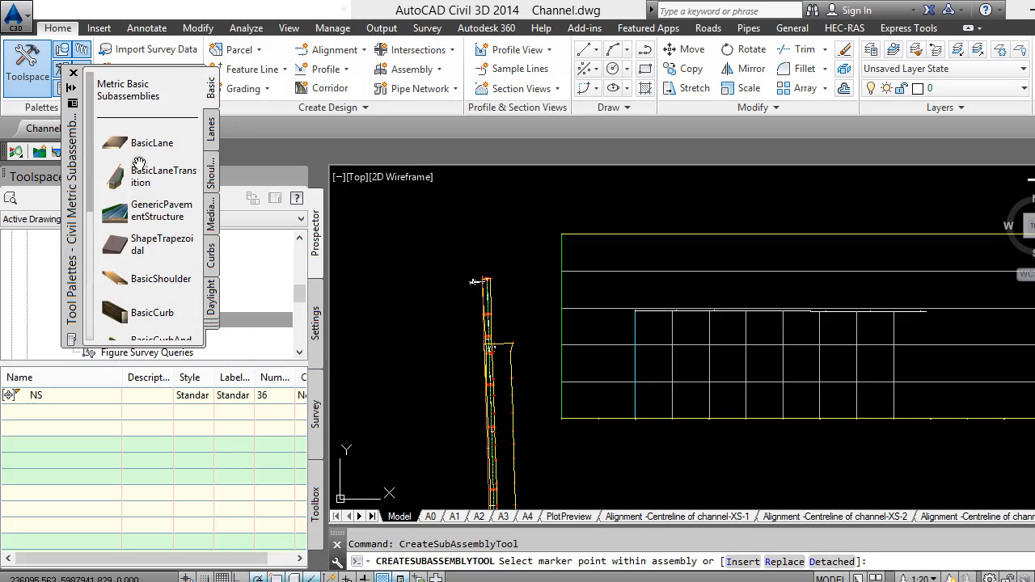
{"action": "left_click", "coordinate": [211, 331]}
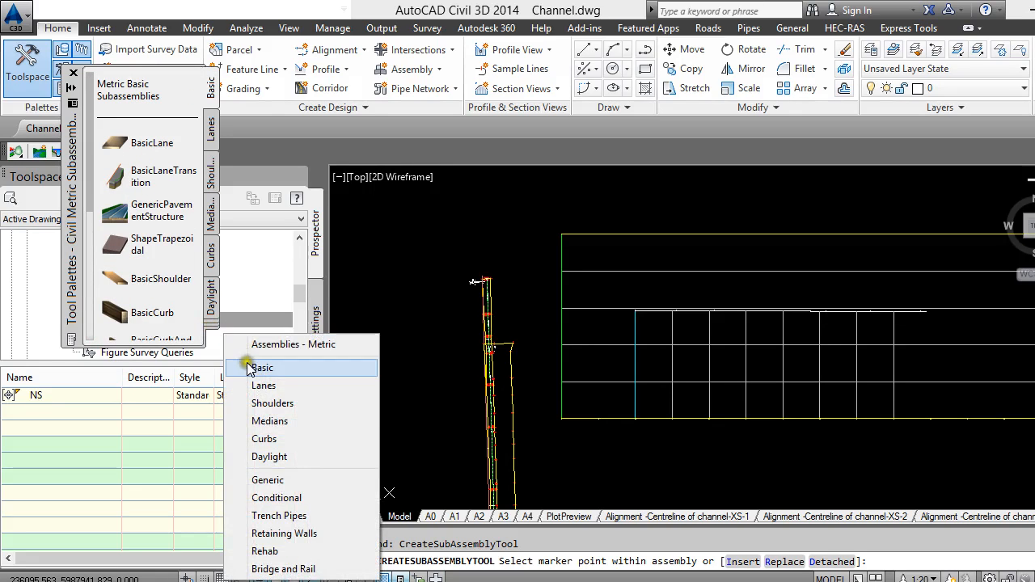
{"action": "left_click", "coordinate": [264, 386]}
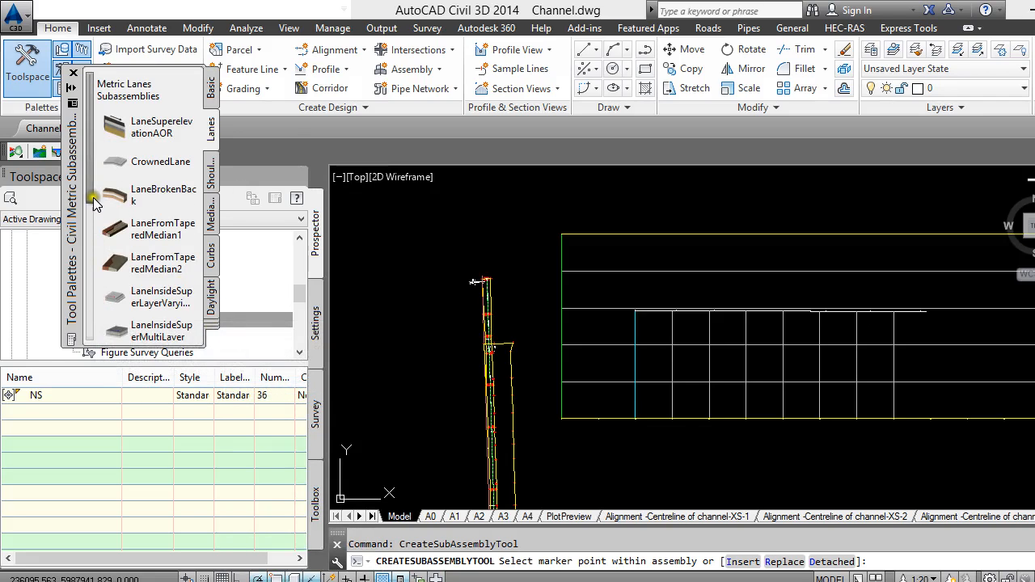
{"action": "scroll", "coordinate": [94, 275], "scroll_direction": "down", "scroll_amount": 6}
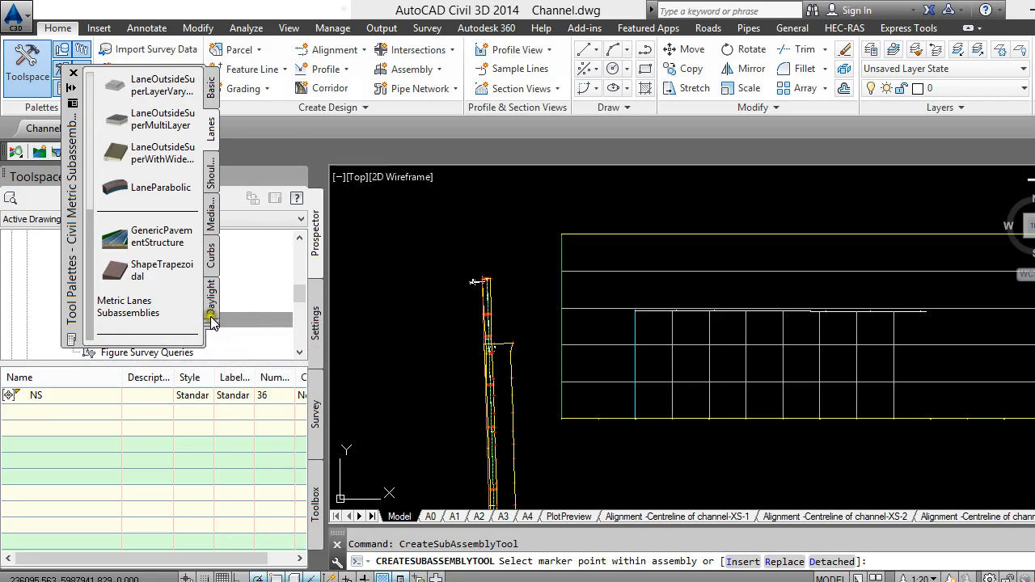
Check the shoulder, basic, daylight and curb subassemblies for a suitable component.
{"action": "left_click", "coordinate": [211, 181]}
{"action": "scroll", "coordinate": [208, 84], "scroll_direction": "down", "scroll_amount": 6}
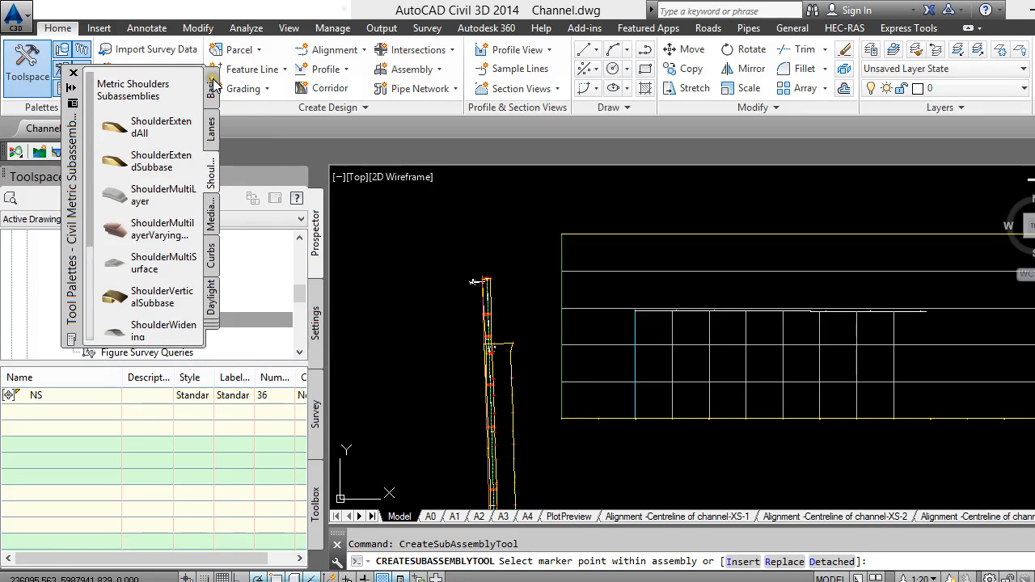
{"action": "left_click", "coordinate": [210, 85]}
{"action": "scroll", "coordinate": [154, 194], "scroll_direction": "down", "scroll_amount": 5}
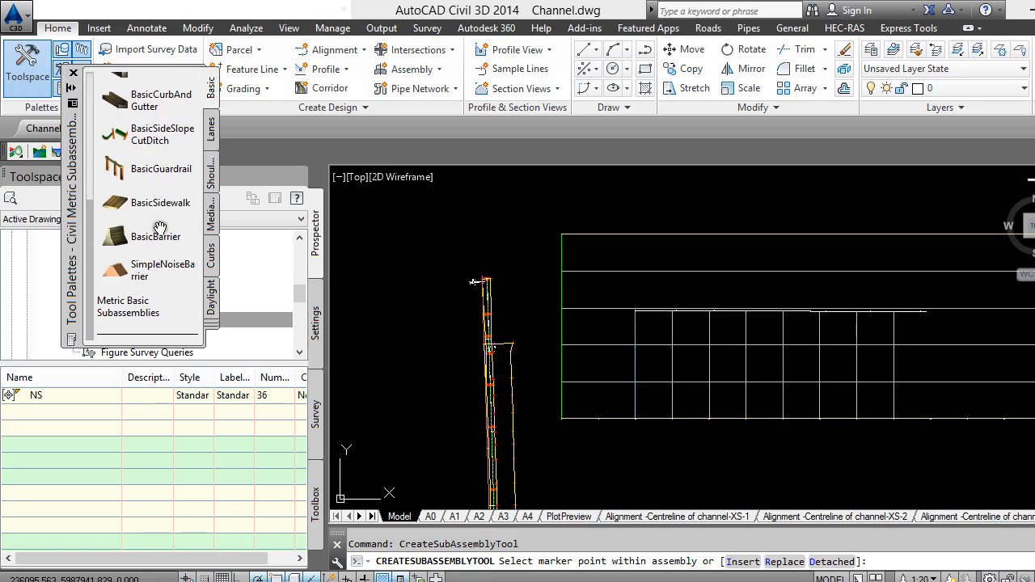
{"action": "left_click", "coordinate": [208, 293]}
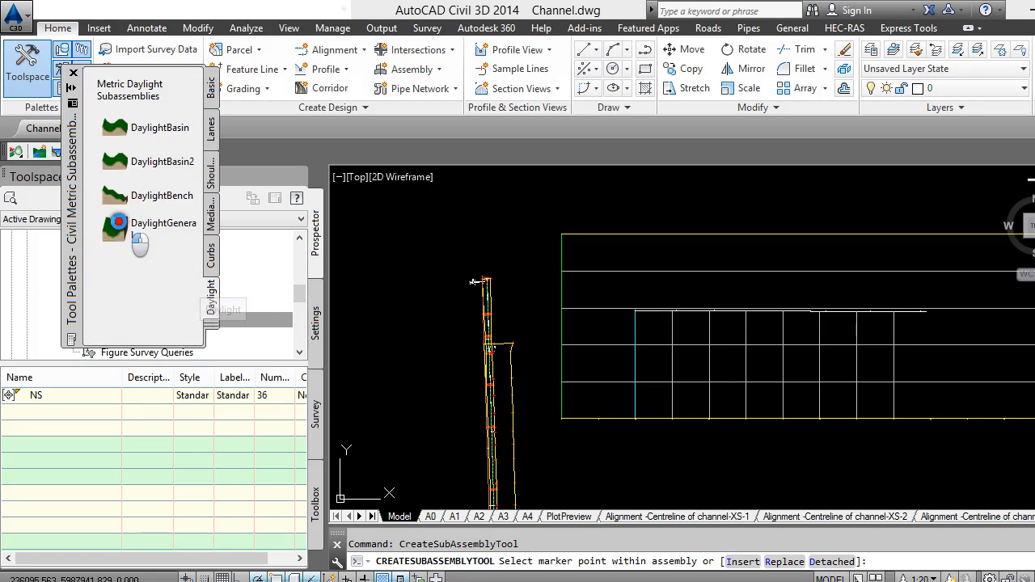
{"action": "left_click", "coordinate": [131, 228]}
{"action": "left_click", "coordinate": [211, 255]}
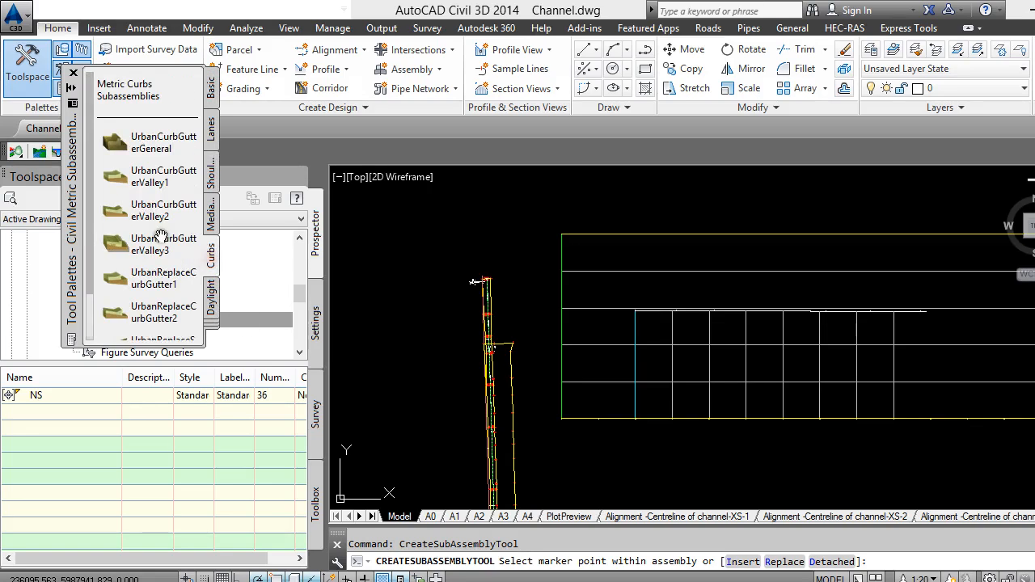
{"action": "scroll", "coordinate": [190, 233], "scroll_direction": "down", "scroll_amount": 3}
{"action": "left_click", "coordinate": [210, 174]}
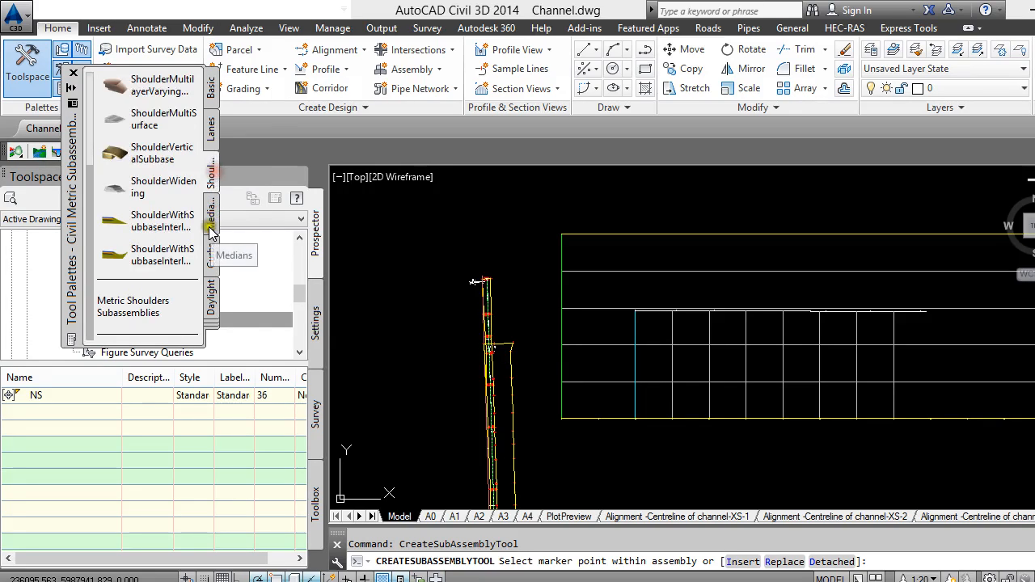
Try to insert the MarkPoint subassembly from the generic set.
{"action": "left_click", "coordinate": [209, 318]}
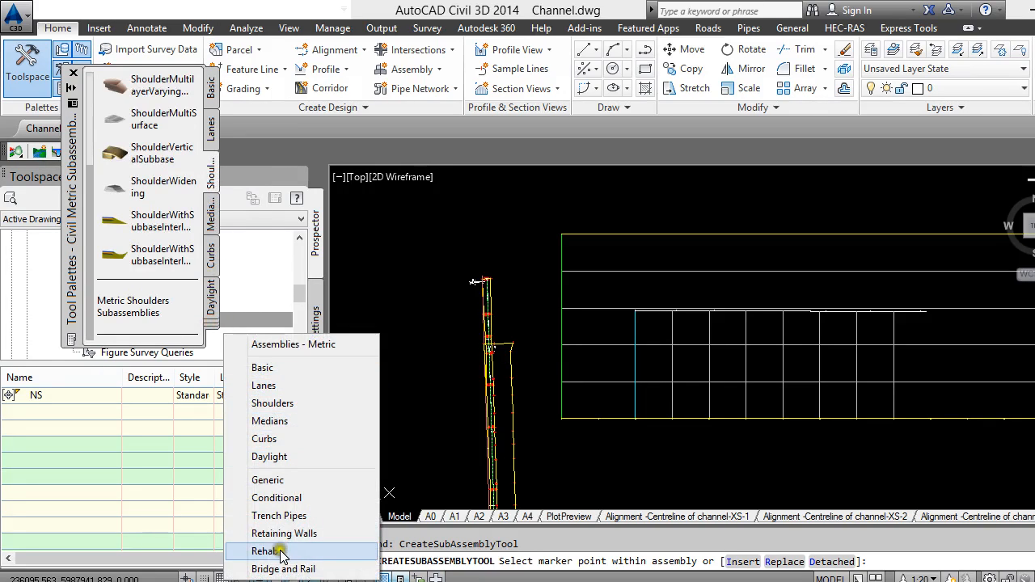
{"action": "left_click", "coordinate": [268, 480]}
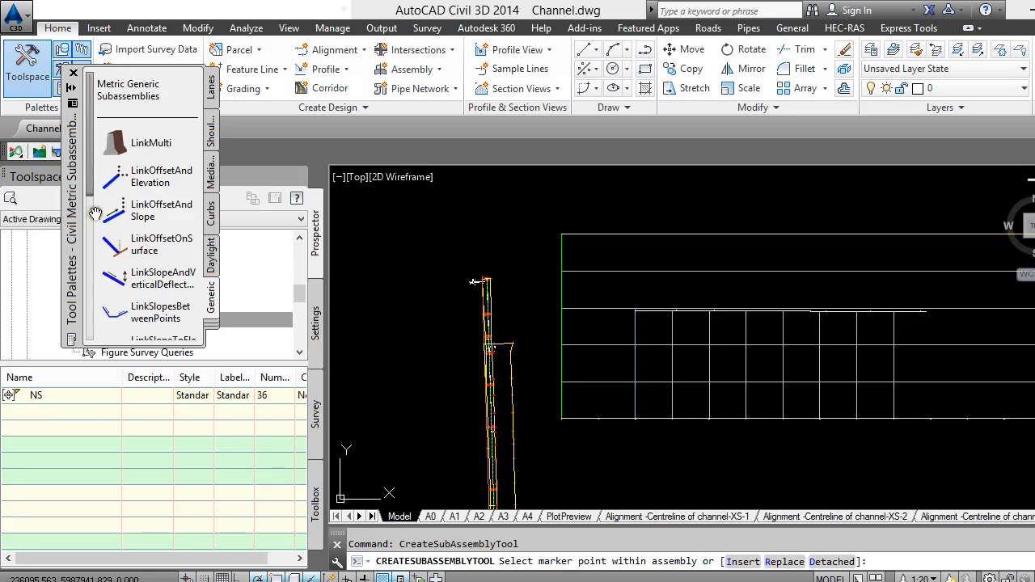
{"action": "left_click_drag", "start_coordinate": [93, 200], "coordinate": [81, 342]}
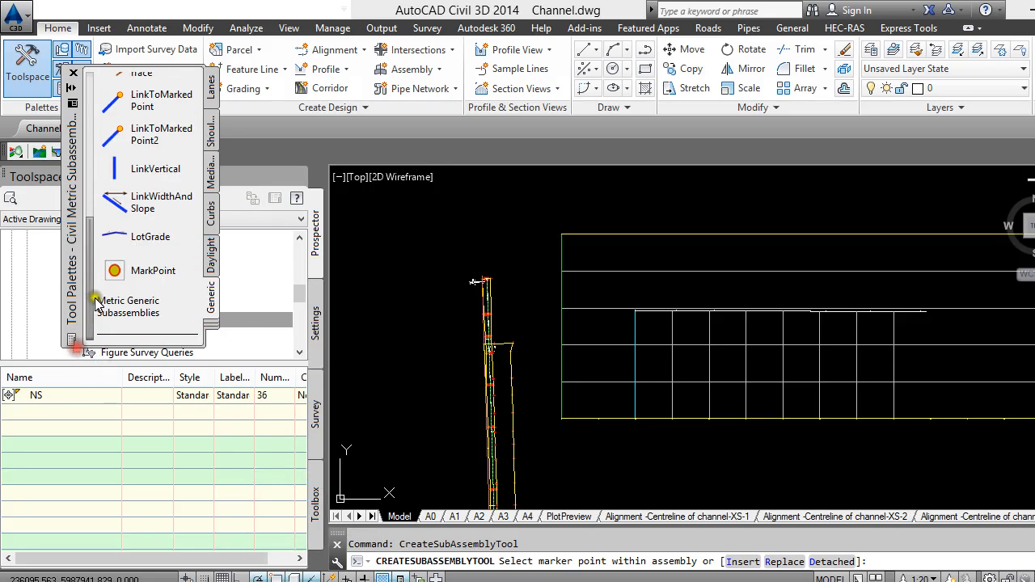
{"action": "left_click", "coordinate": [151, 269]}
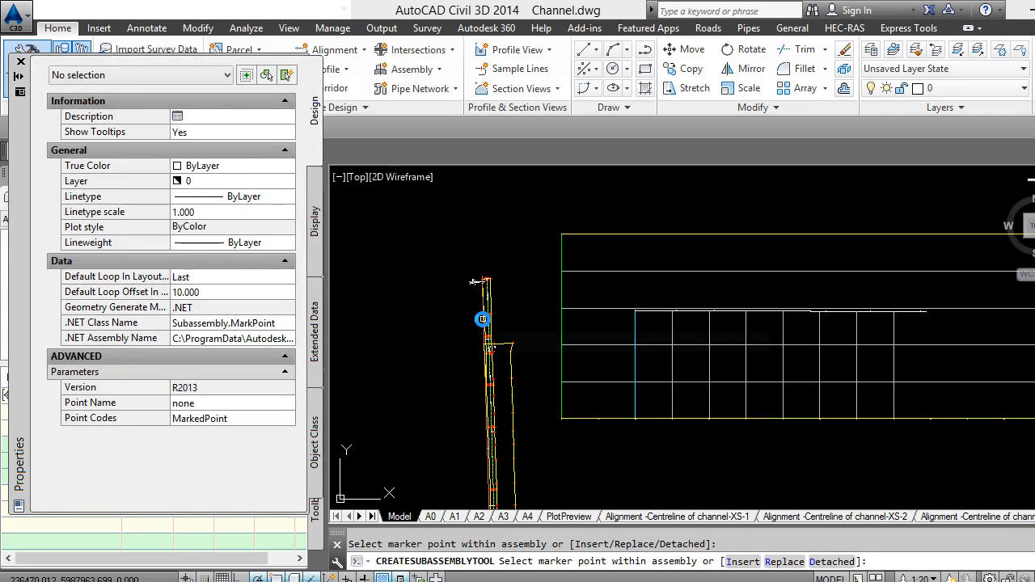
{"action": "left_click", "coordinate": [21, 62]}
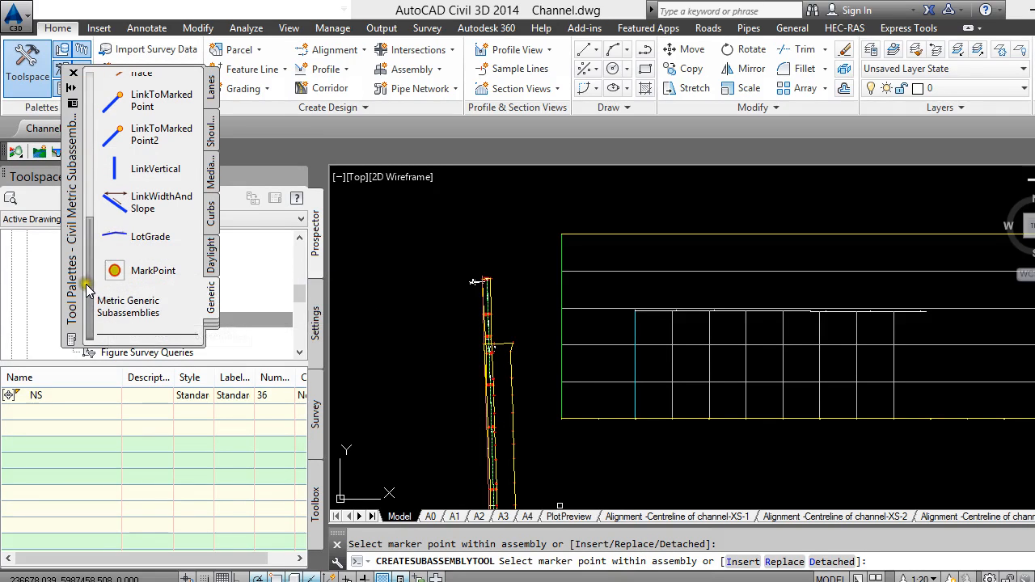
Look through the generic, basic and lane subassemblies for a component that suits the channel.
{"action": "left_click_drag", "start_coordinate": [86, 291], "coordinate": [90, 138]}
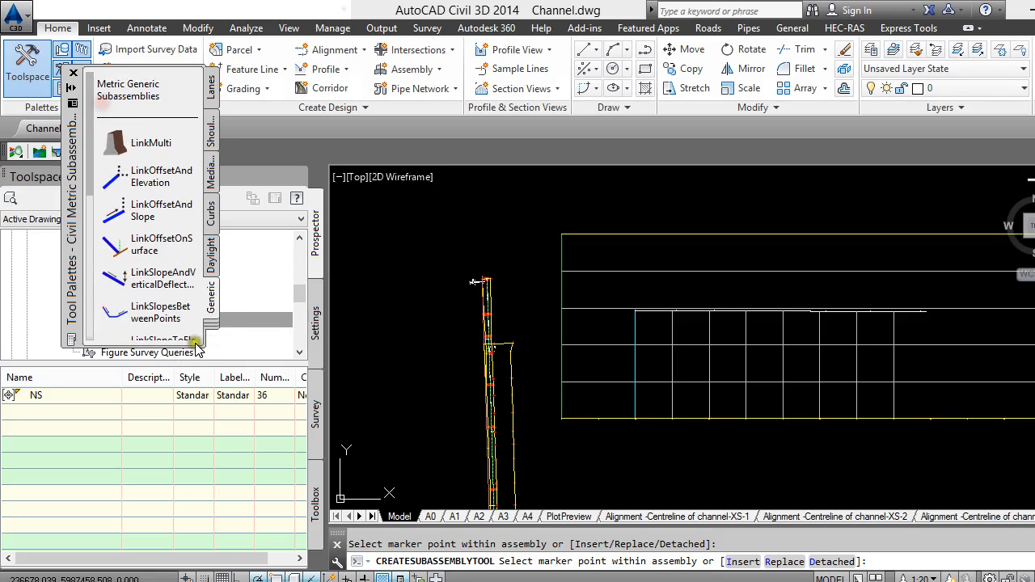
{"action": "left_click", "coordinate": [210, 325]}
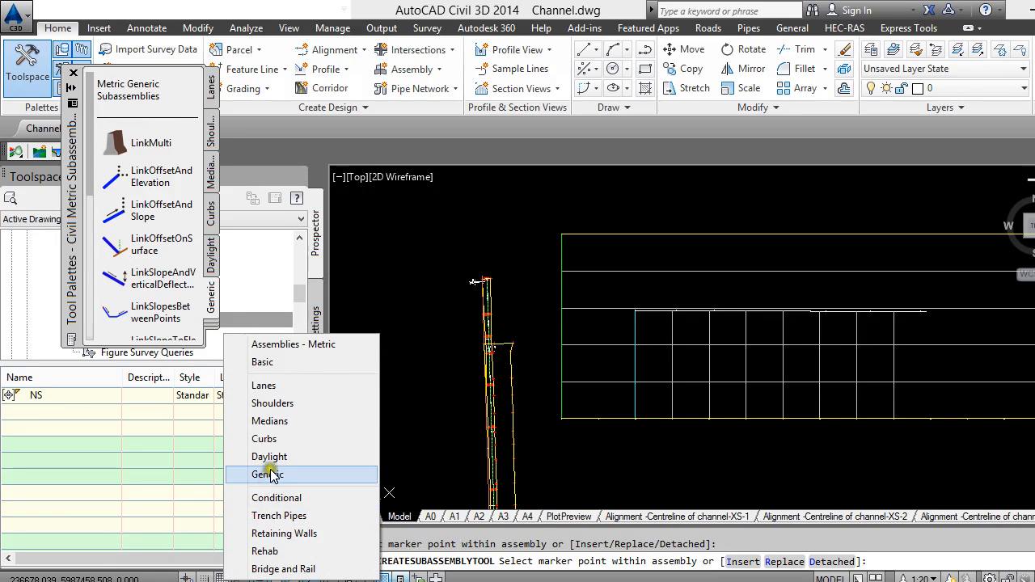
{"action": "left_click", "coordinate": [262, 363]}
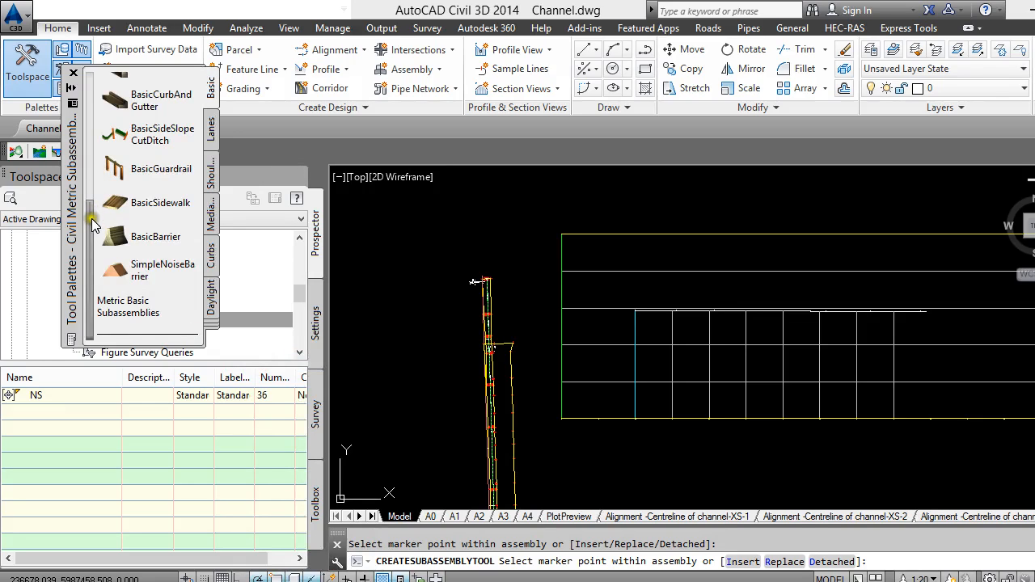
{"action": "left_click_drag", "start_coordinate": [93, 225], "coordinate": [102, 85]}
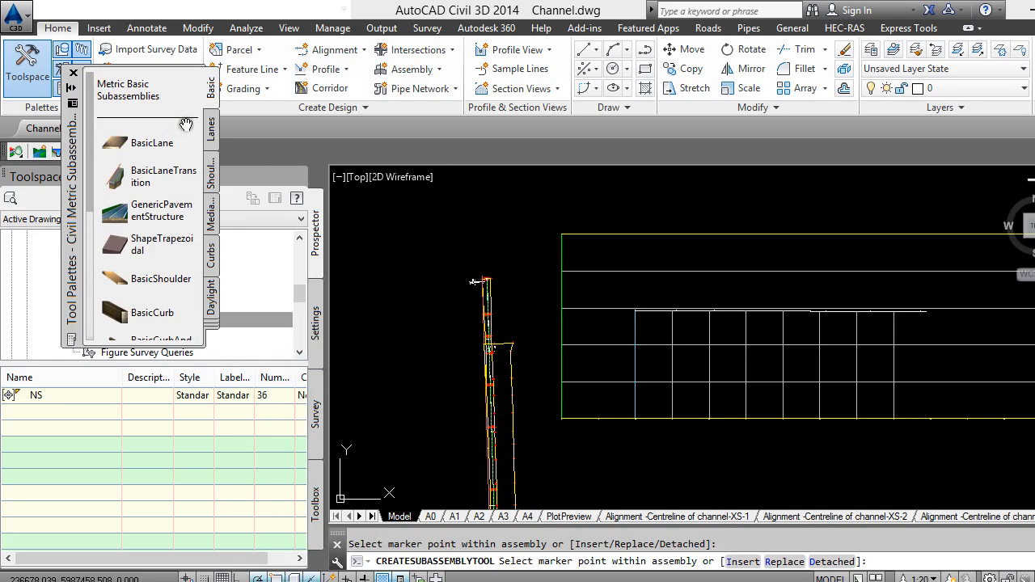
{"action": "left_click", "coordinate": [211, 128]}
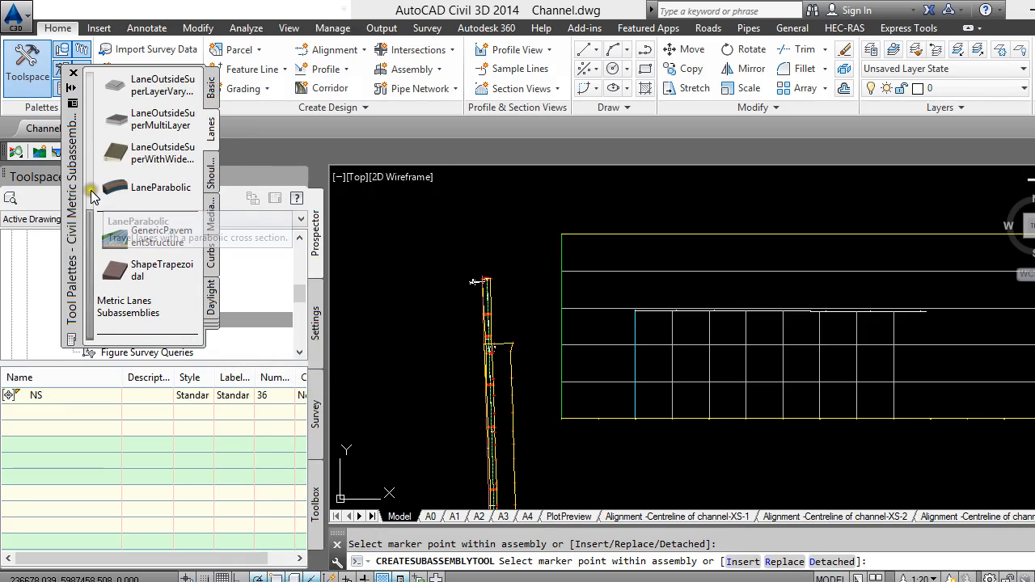
{"action": "scroll", "coordinate": [113, 186], "scroll_direction": "down", "scroll_amount": 5}
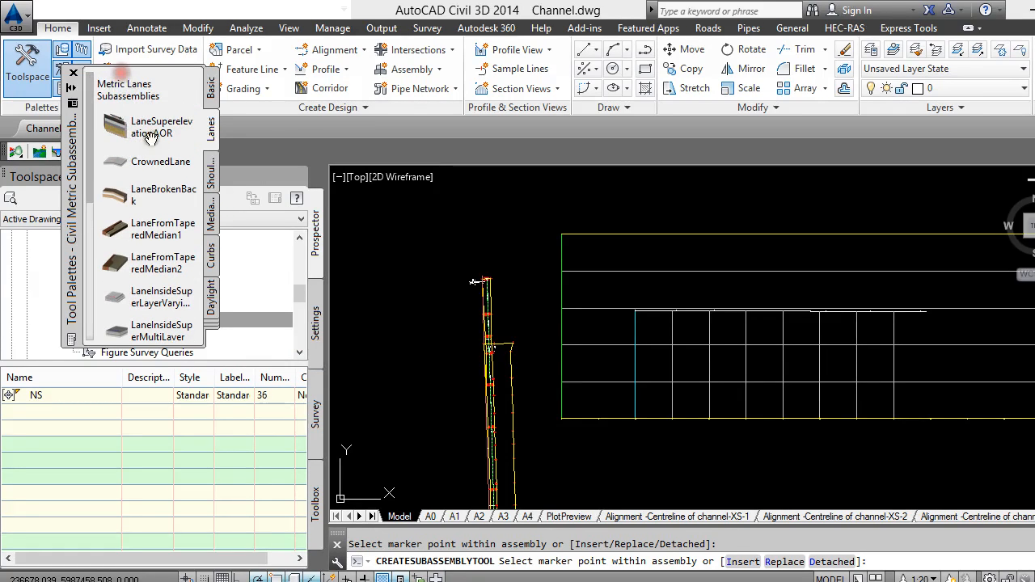
Check the shoulder, median, curb and daylight subassemblies for a suitable channel component.
{"action": "left_click", "coordinate": [211, 173]}
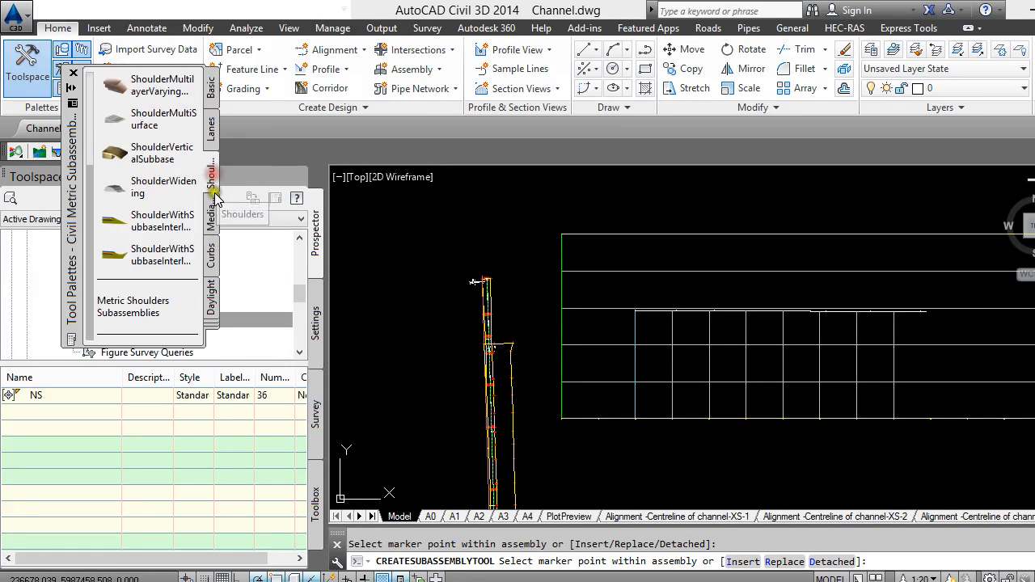
{"action": "left_click_drag", "start_coordinate": [93, 232], "coordinate": [90, 199]}
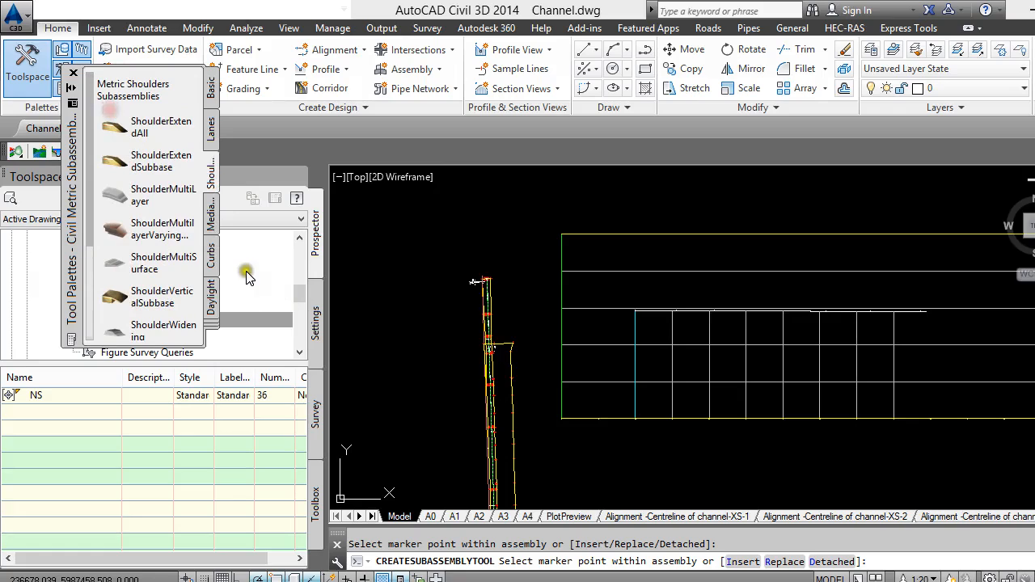
{"action": "left_click", "coordinate": [211, 212]}
{"action": "left_click", "coordinate": [210, 256]}
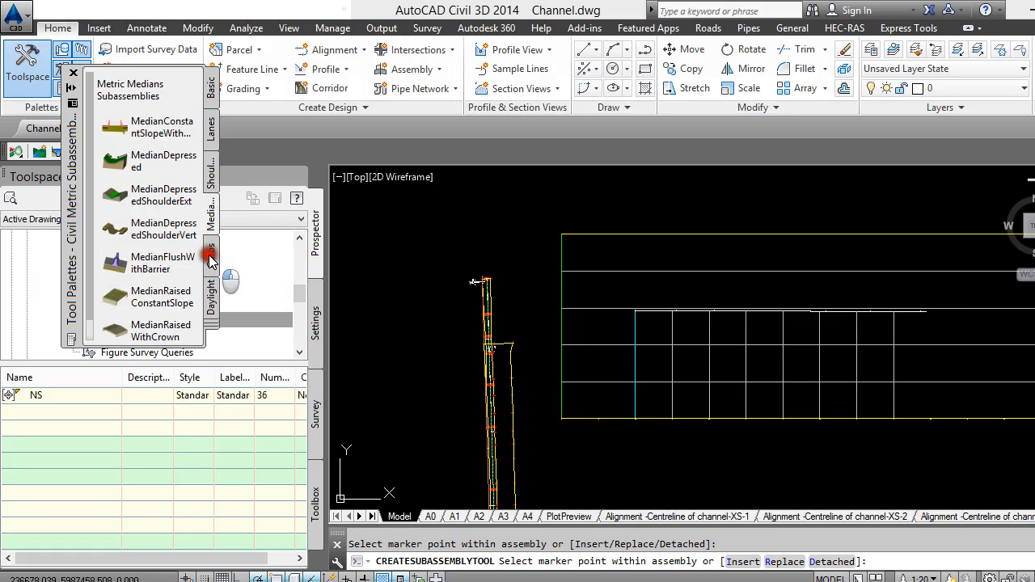
{"action": "left_click", "coordinate": [211, 306]}
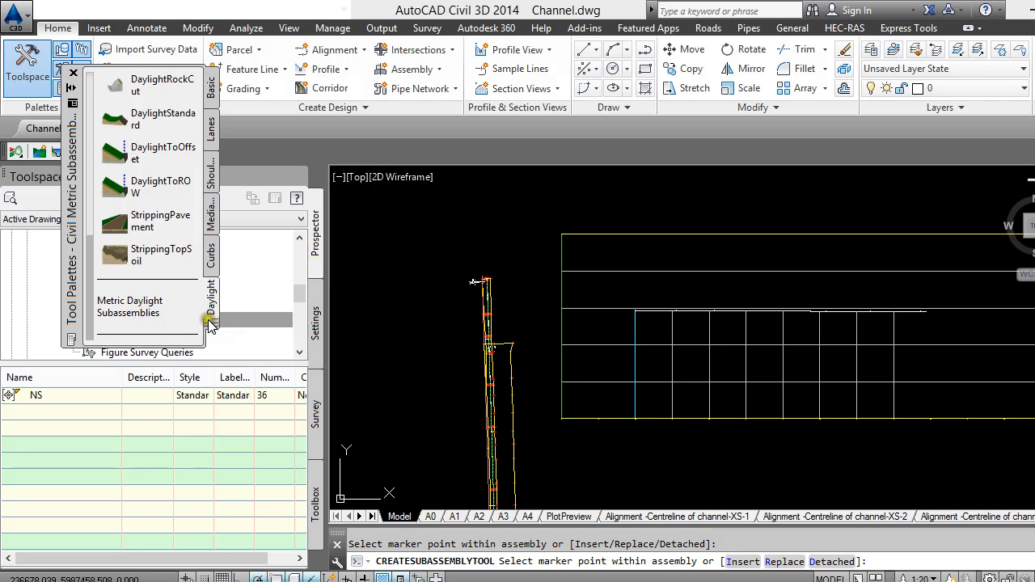
Insert a Null Assembly from the metric assemblies set in the empty area below the profile view.
{"action": "left_click", "coordinate": [210, 322]}
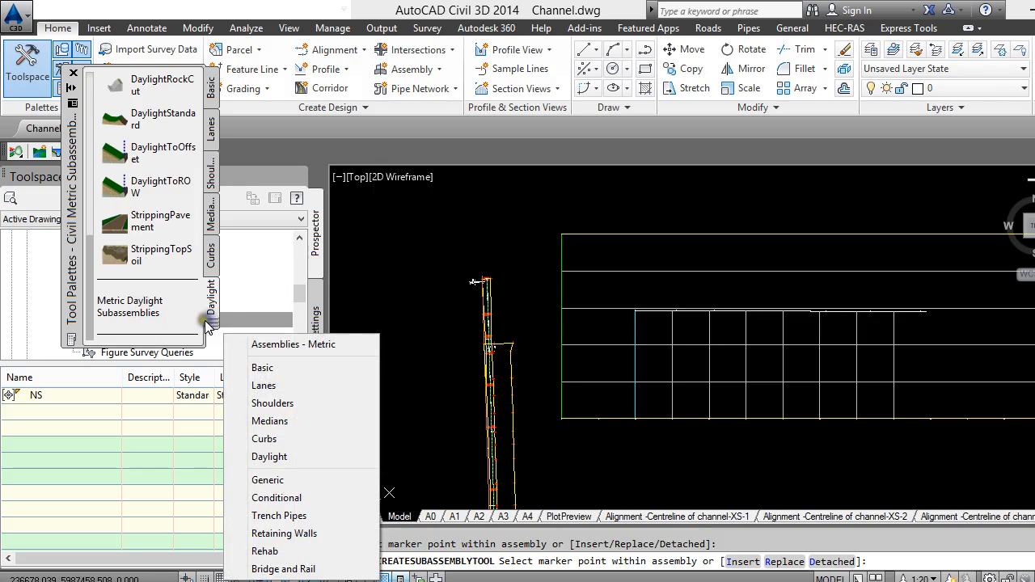
{"action": "left_click", "coordinate": [269, 354]}
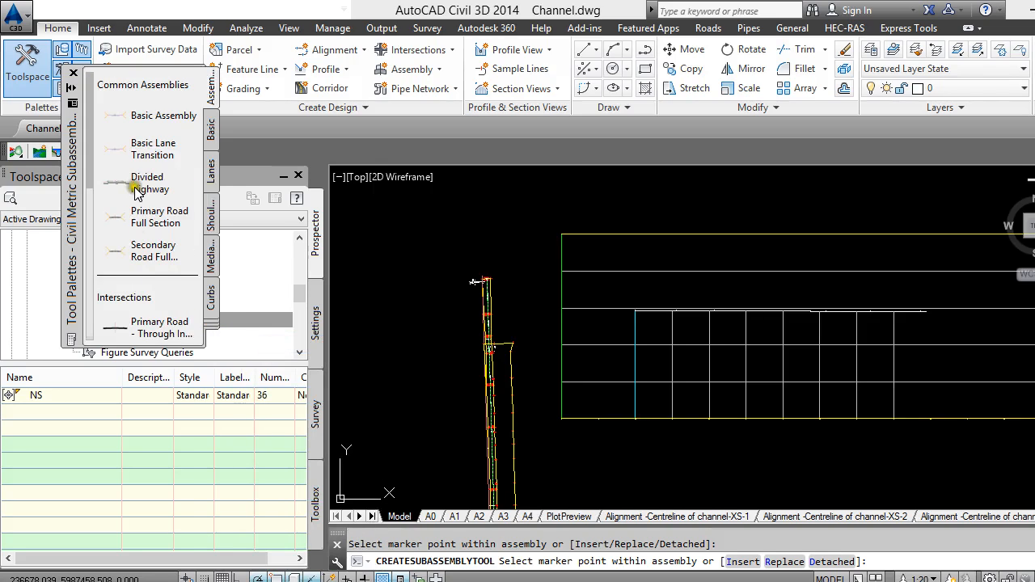
{"action": "left_click_drag", "start_coordinate": [93, 181], "coordinate": [97, 330]}
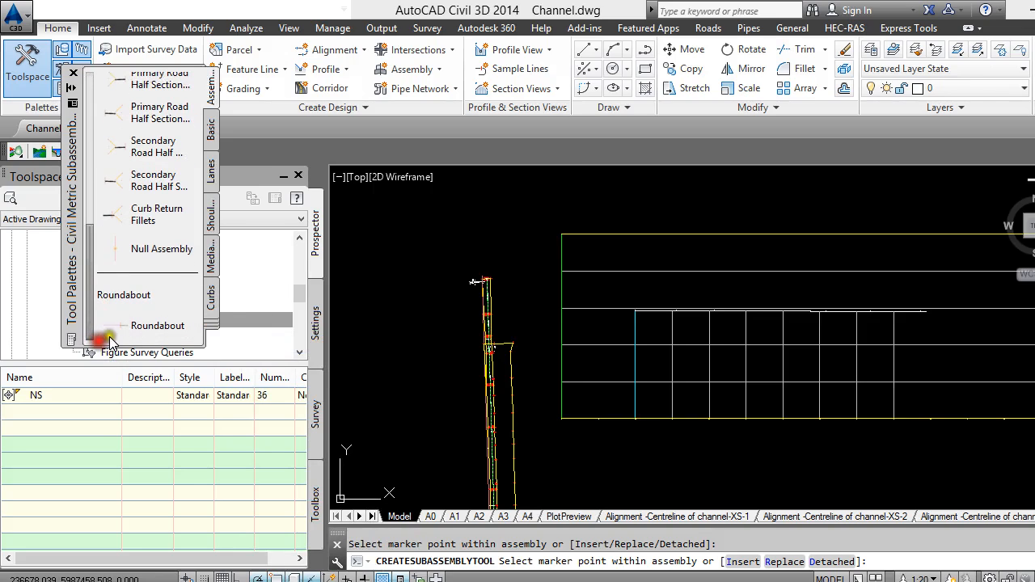
{"action": "left_click", "coordinate": [125, 250]}
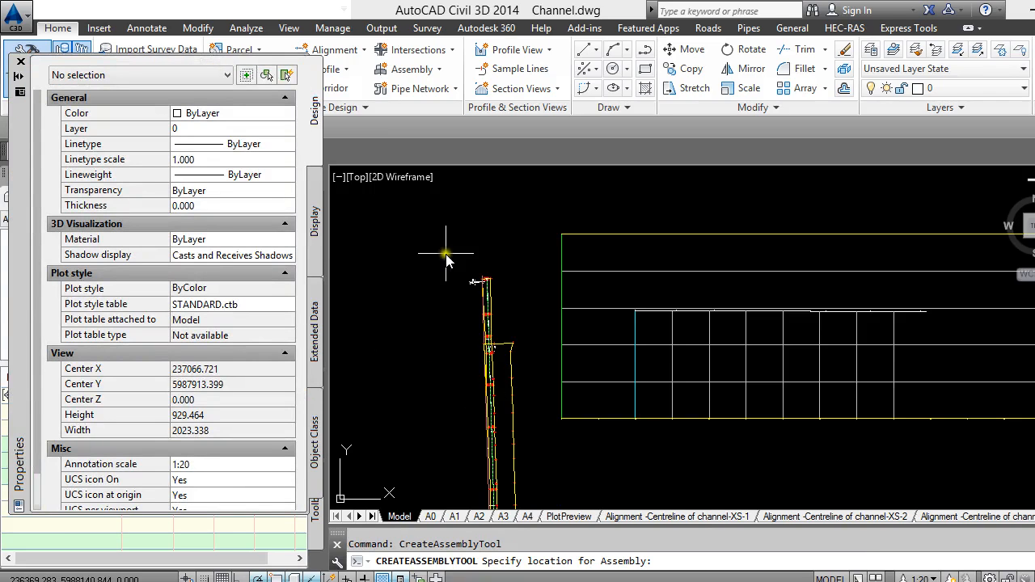
{"action": "scroll", "coordinate": [445, 254], "scroll_direction": "down", "scroll_amount": 2}
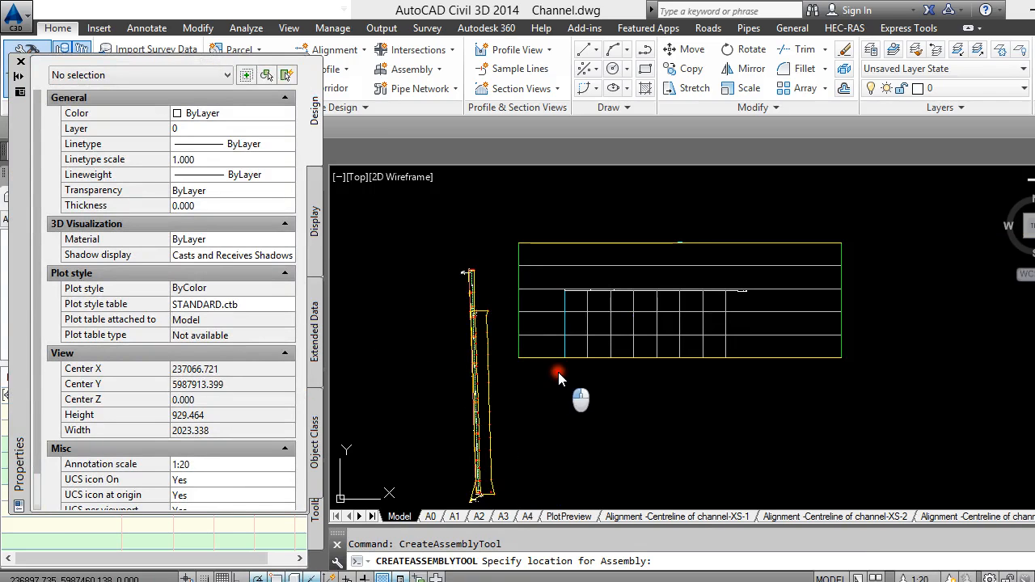
{"action": "scroll", "coordinate": [566, 431], "scroll_direction": "up", "scroll_amount": 4}
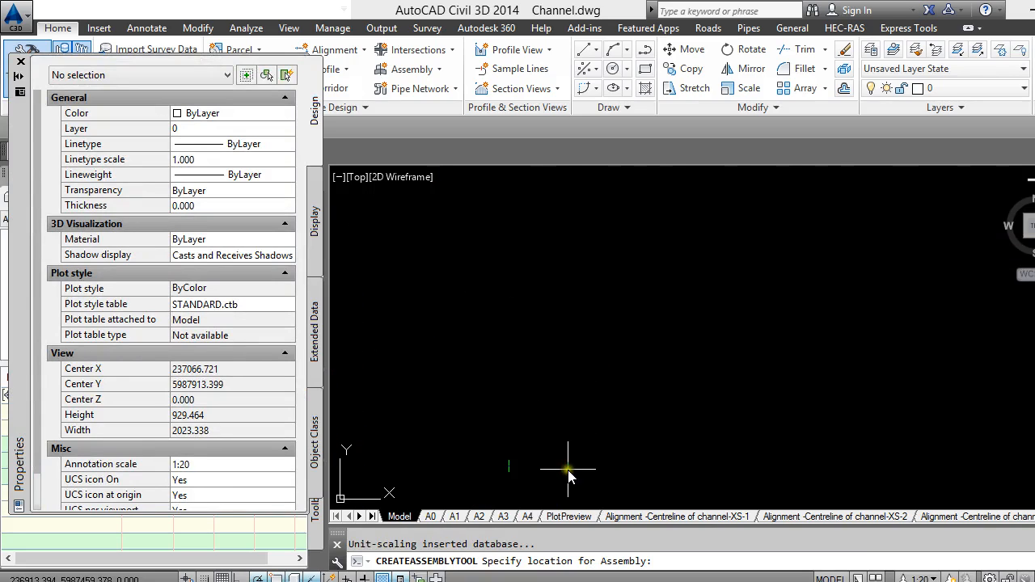
{"action": "key", "text": "Escape"}
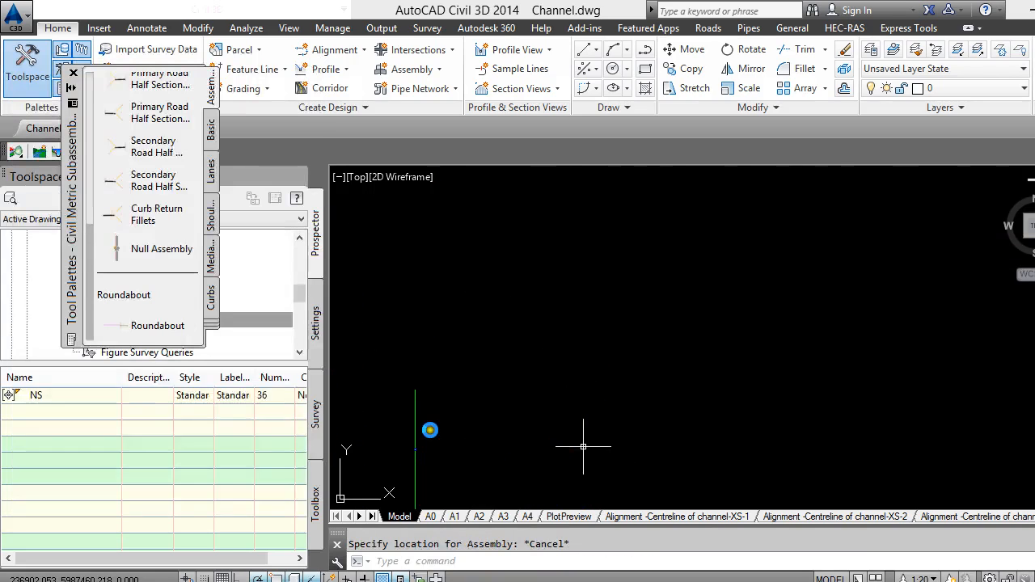
Attach the Channel subassembly from the trench pipes set to the null assembly's marker point.
{"action": "right_click", "coordinate": [217, 327]}
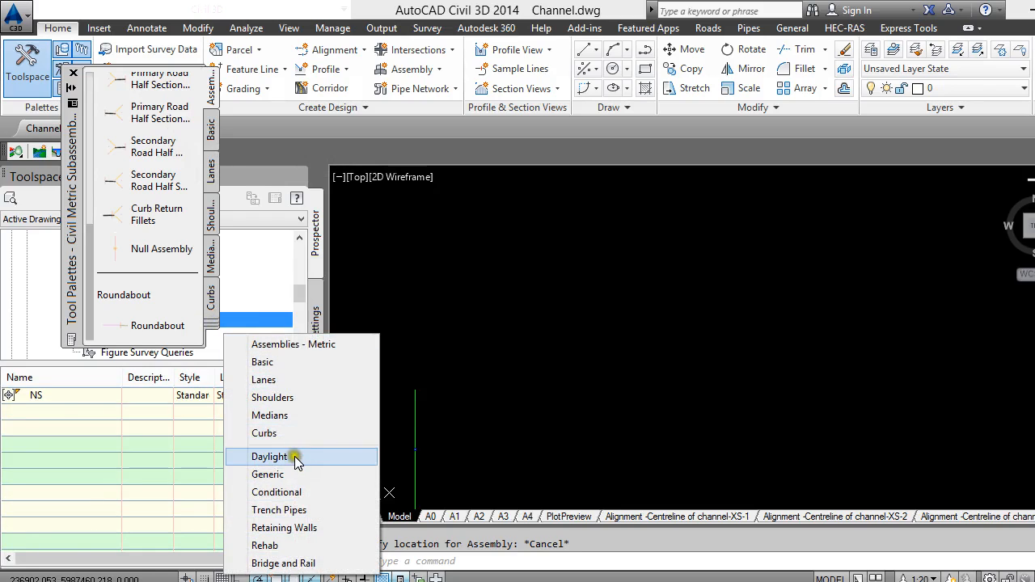
{"action": "left_click", "coordinate": [279, 510]}
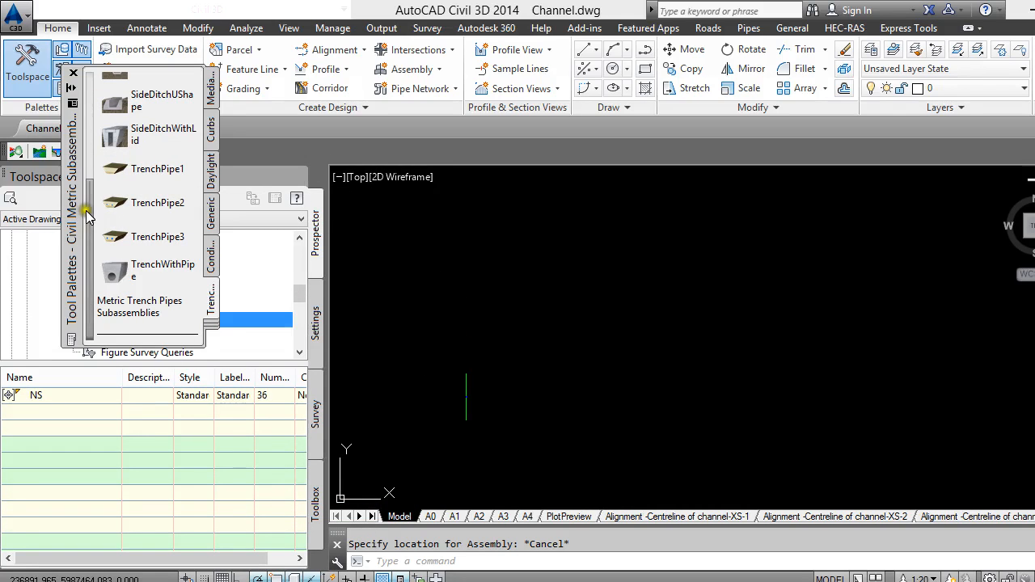
{"action": "left_click_drag", "start_coordinate": [89, 206], "coordinate": [51, 35]}
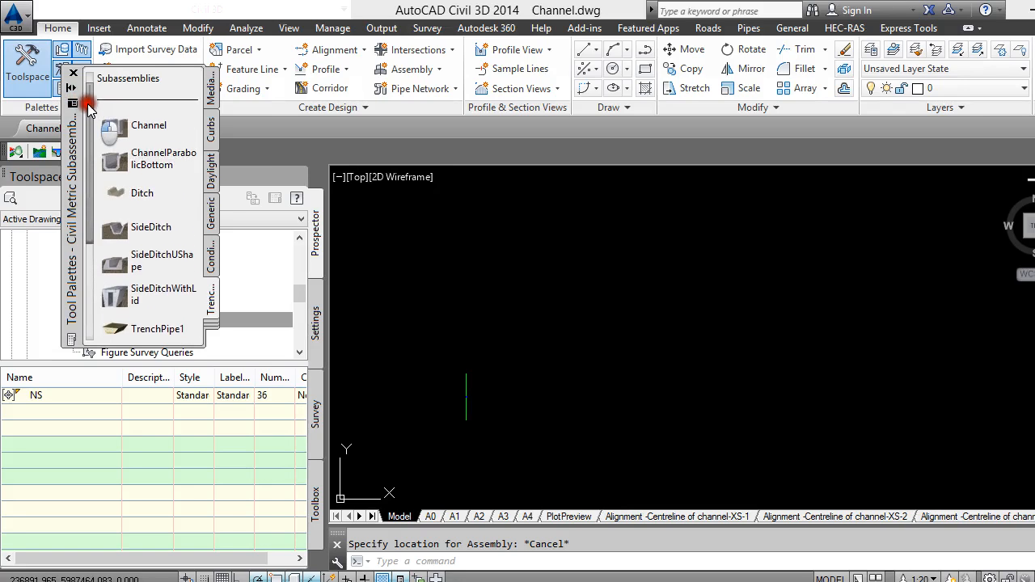
{"action": "left_click", "coordinate": [136, 150]}
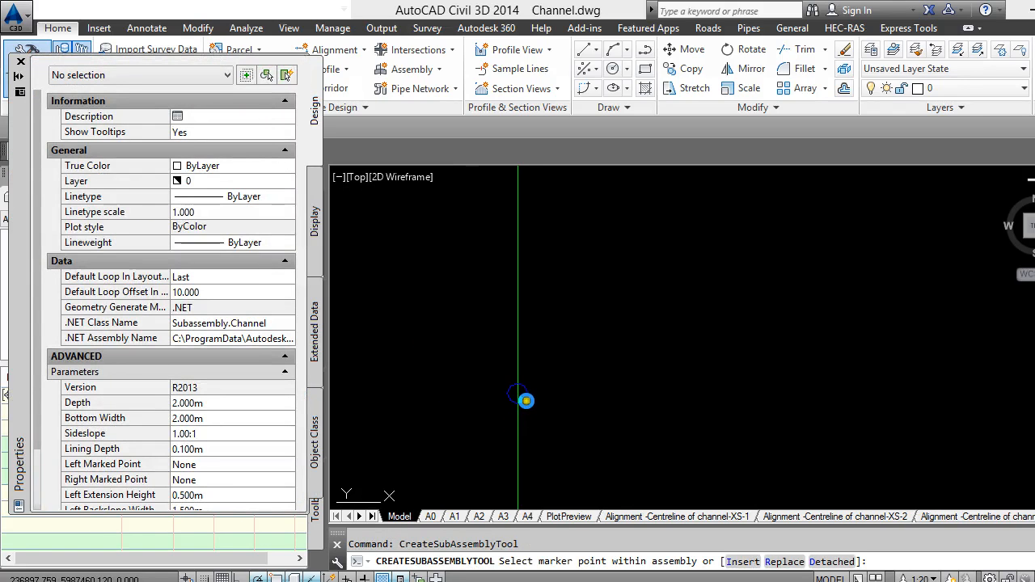
{"action": "left_click", "coordinate": [518, 393]}
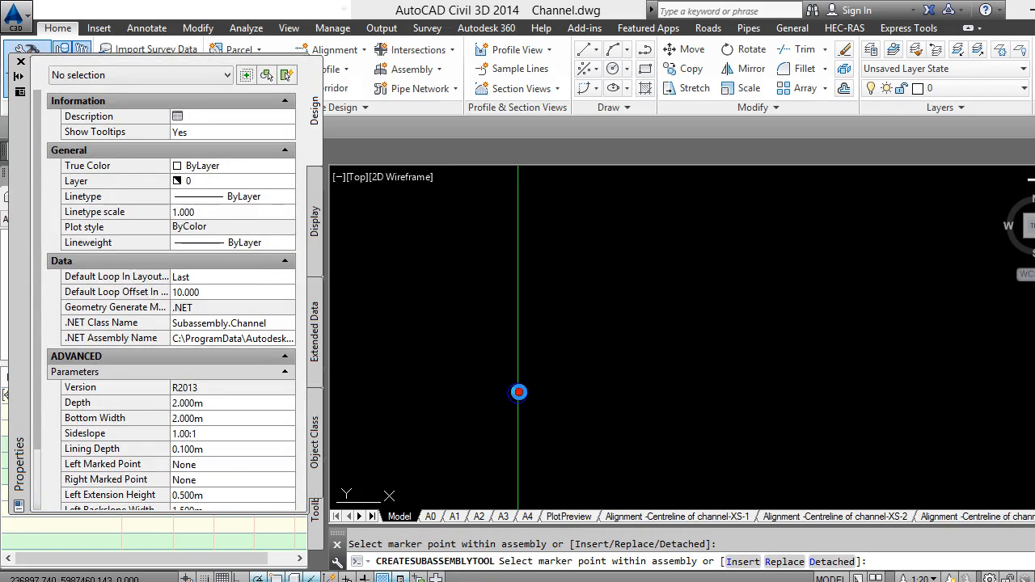
{"action": "left_click", "coordinate": [515, 385]}
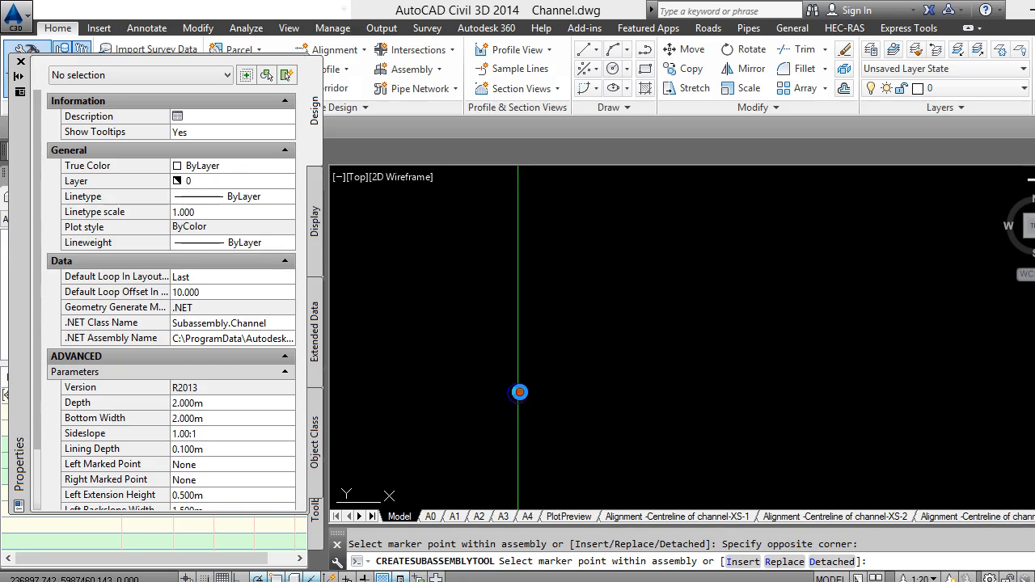
{"action": "left_click", "coordinate": [518, 393]}
{"action": "scroll", "coordinate": [505, 402], "scroll_direction": "down", "scroll_amount": 4}
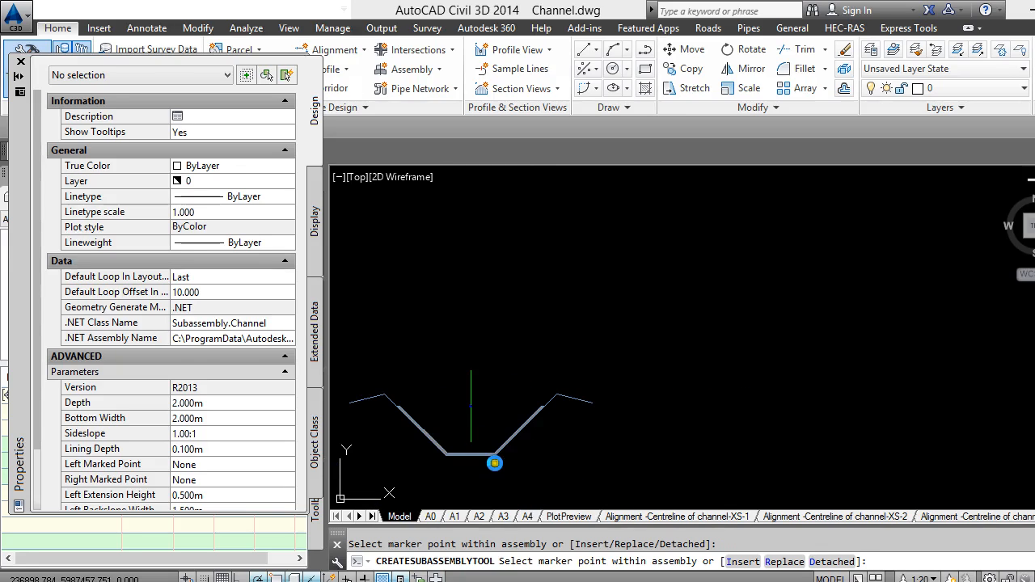
{"action": "key", "text": "Escape"}
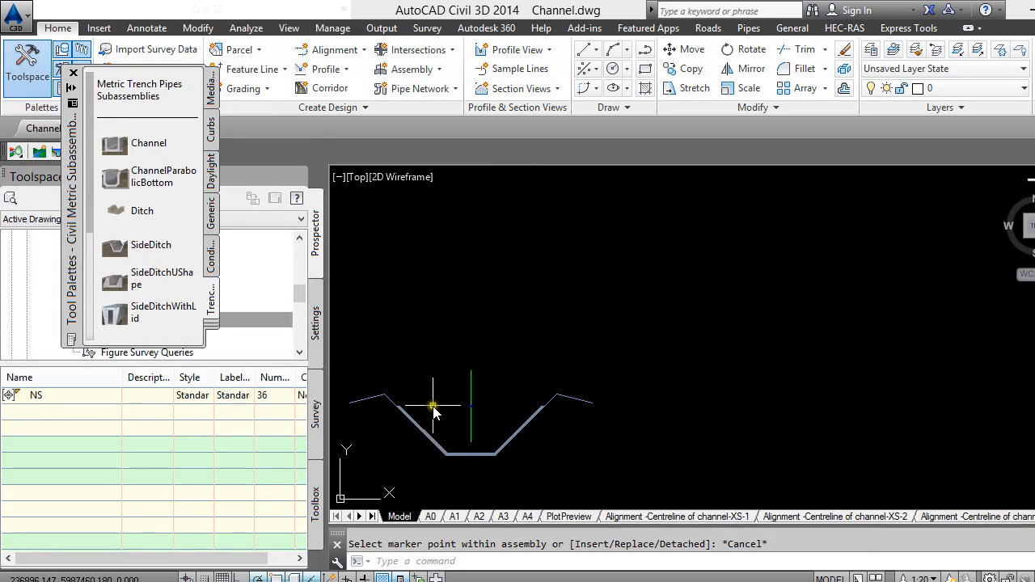
Inspect the placed channel section and close the subassembly tool palettes.
{"action": "scroll", "coordinate": [443, 405], "scroll_direction": "up", "scroll_amount": 3}
{"action": "scroll", "coordinate": [486, 354], "scroll_direction": "down", "scroll_amount": 2}
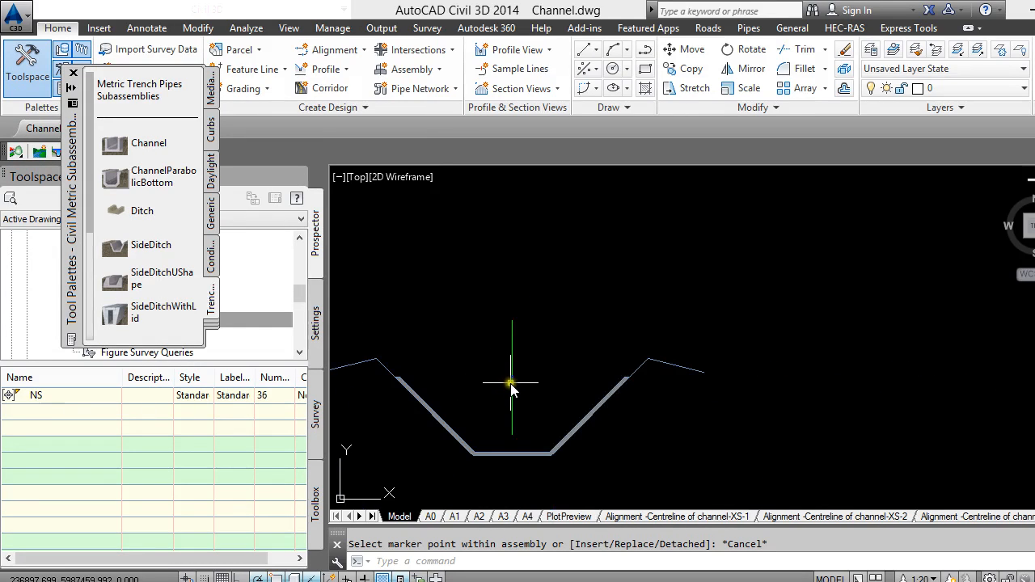
{"action": "scroll", "coordinate": [511, 388], "scroll_direction": "up", "scroll_amount": 2}
{"action": "scroll", "coordinate": [505, 364], "scroll_direction": "down", "scroll_amount": 2}
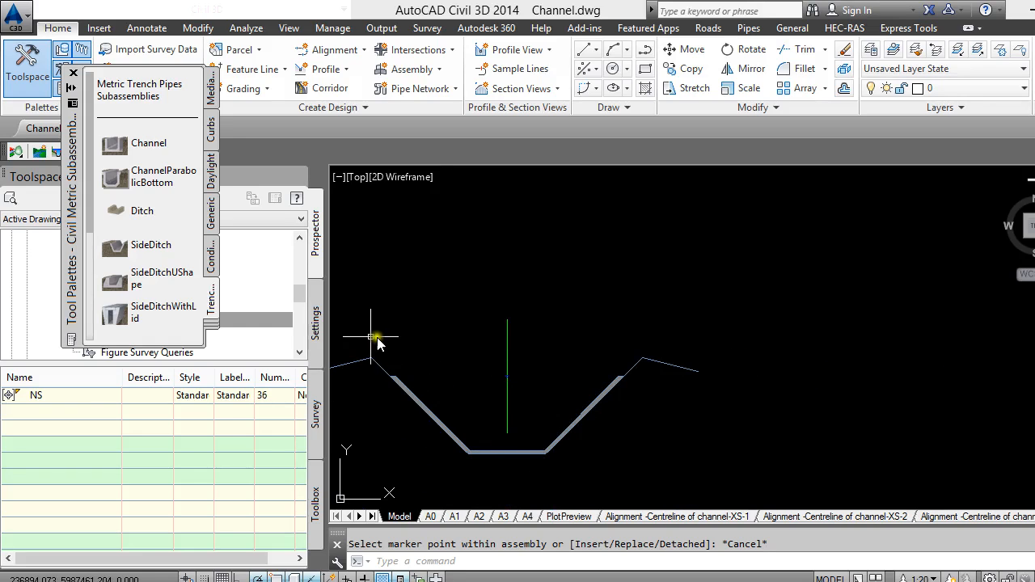
{"action": "left_click", "coordinate": [73, 73]}
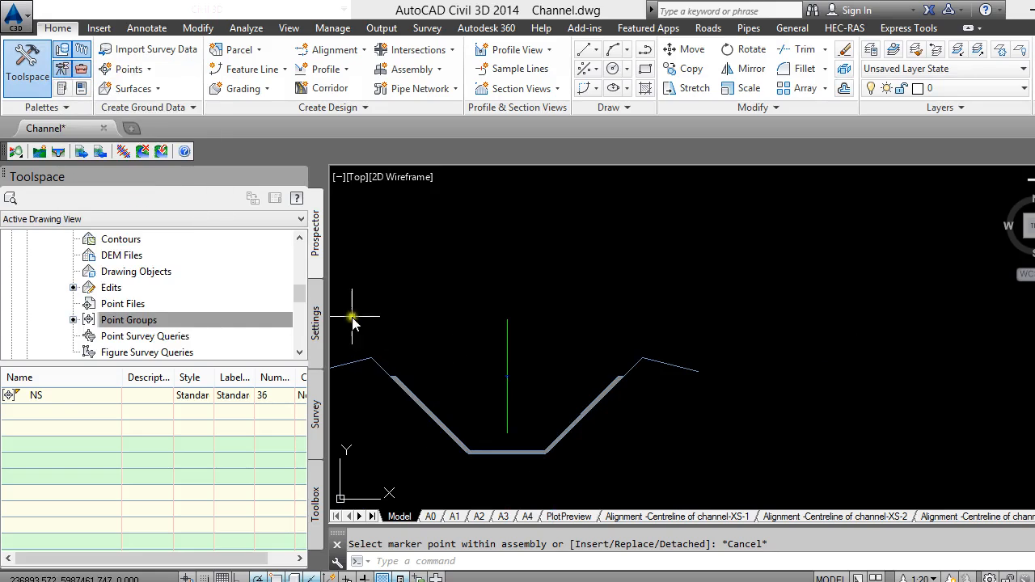
Set the depth of the Channel subassembly to 0.45 m in its properties.
{"action": "left_click", "coordinate": [405, 393]}
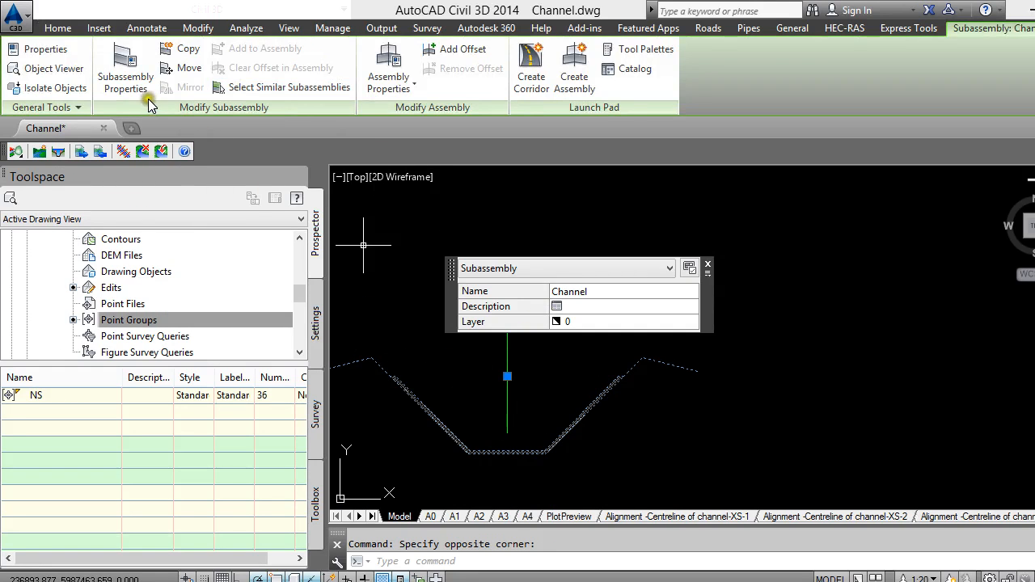
{"action": "left_click", "coordinate": [130, 81]}
{"action": "left_click", "coordinate": [368, 141]}
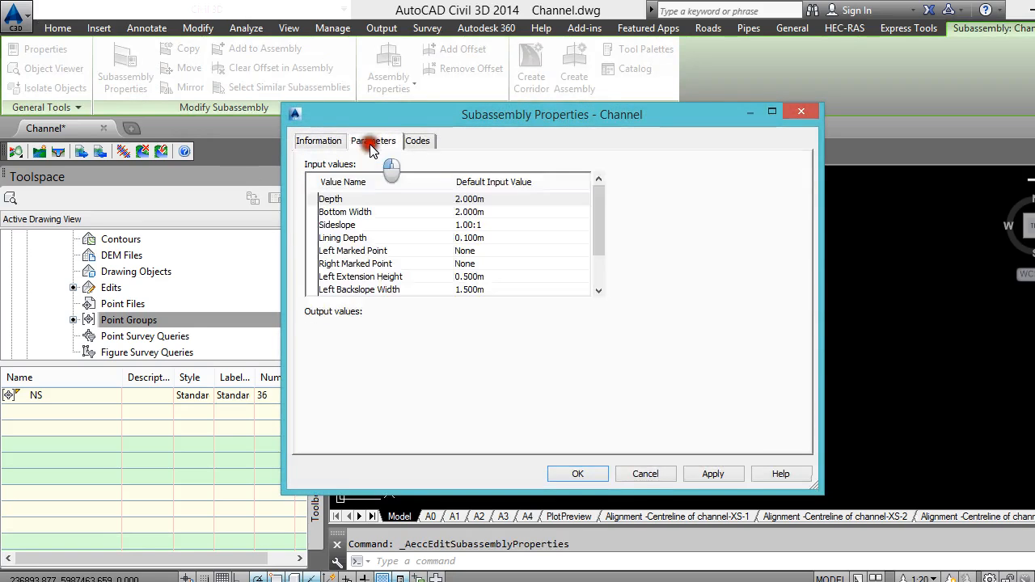
{"action": "left_click", "coordinate": [482, 200]}
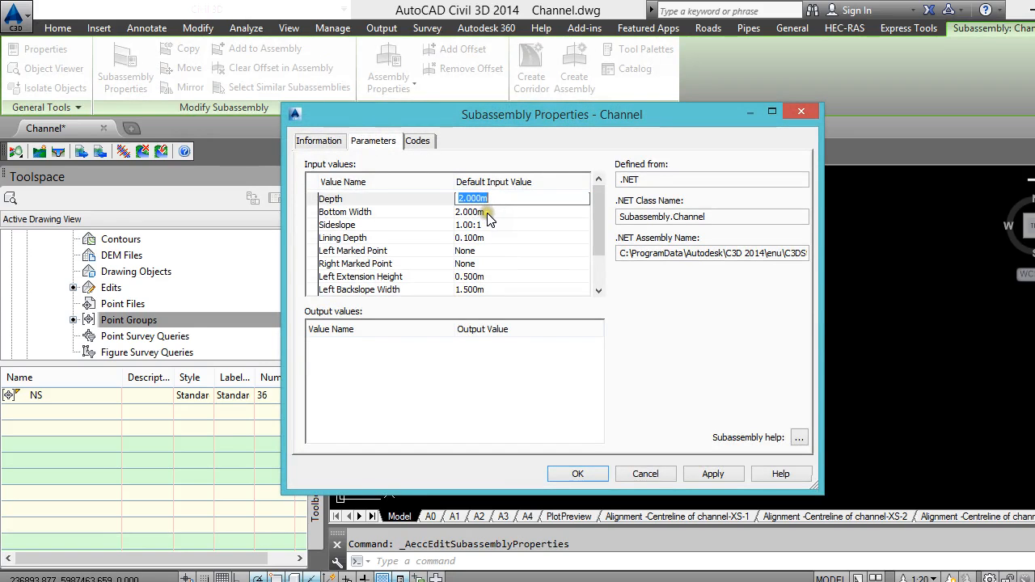
{"action": "type", "text": "0.45"}
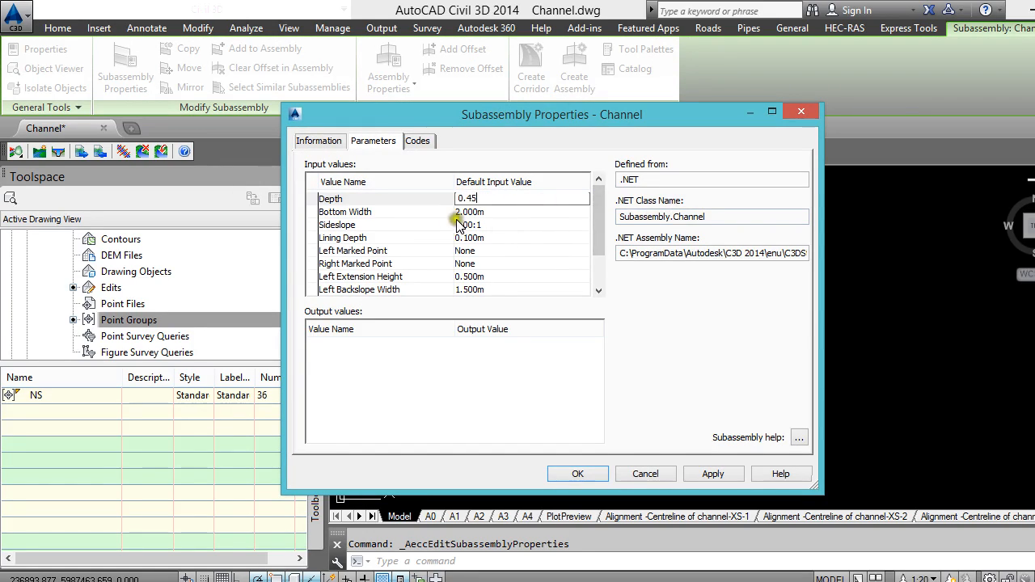
Check the sideslope parameter and open the help page for the Channel subassembly.
{"action": "left_click", "coordinate": [494, 227]}
{"action": "left_click", "coordinate": [490, 226]}
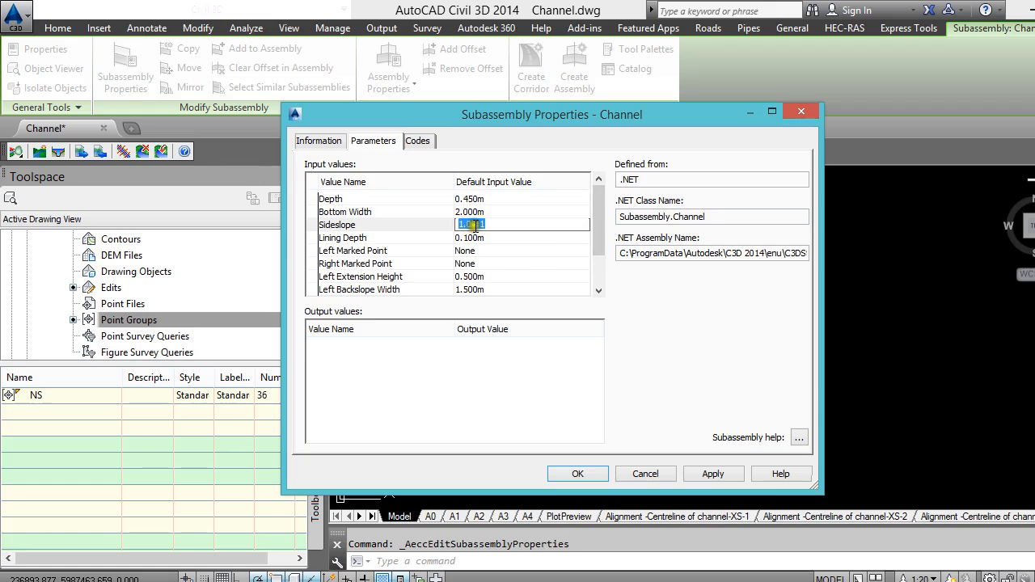
{"action": "left_click", "coordinate": [534, 224]}
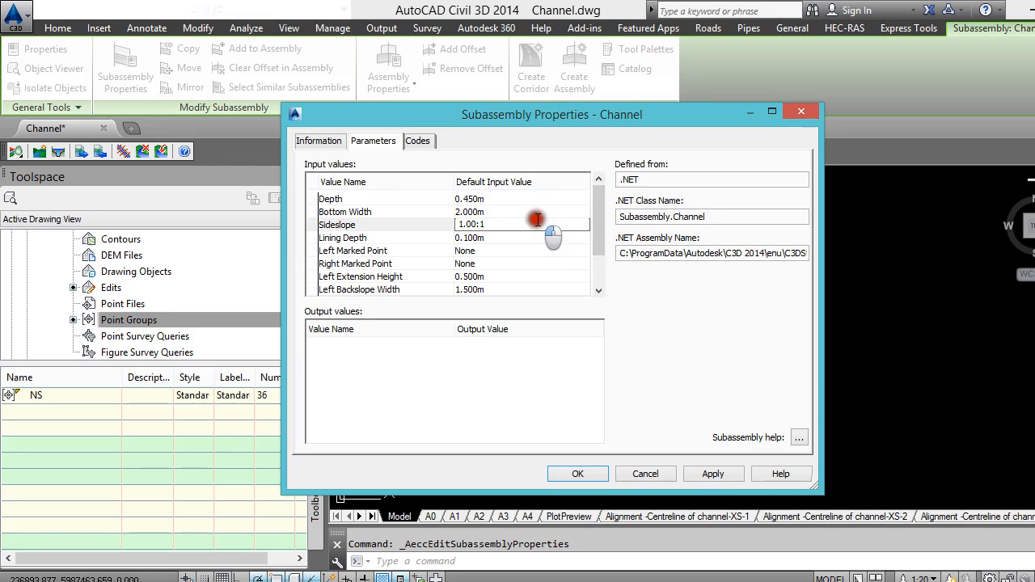
{"action": "left_click", "coordinate": [799, 439]}
{"action": "left_click", "coordinate": [800, 439]}
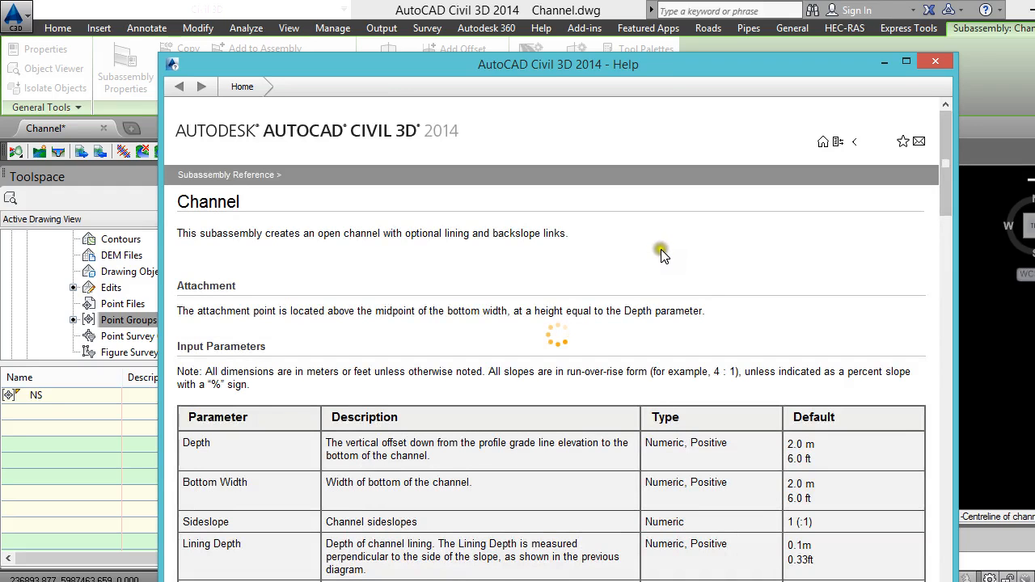
Review the cross-section diagram and input parameters table on the Channel subassembly help page.
{"action": "scroll", "coordinate": [604, 448], "scroll_direction": "down", "scroll_amount": 1}
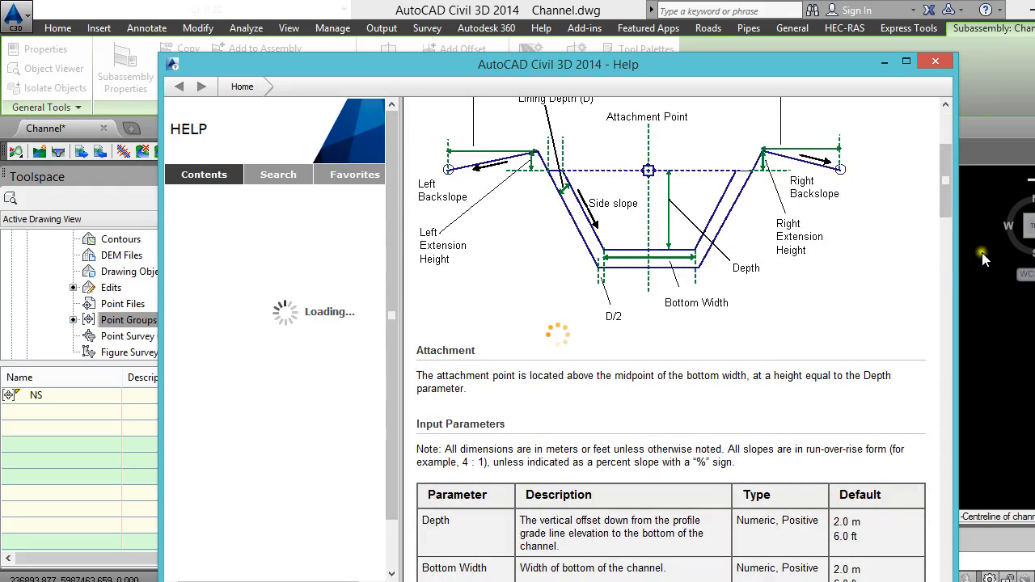
{"action": "left_click_drag", "start_coordinate": [942, 201], "coordinate": [937, 261]}
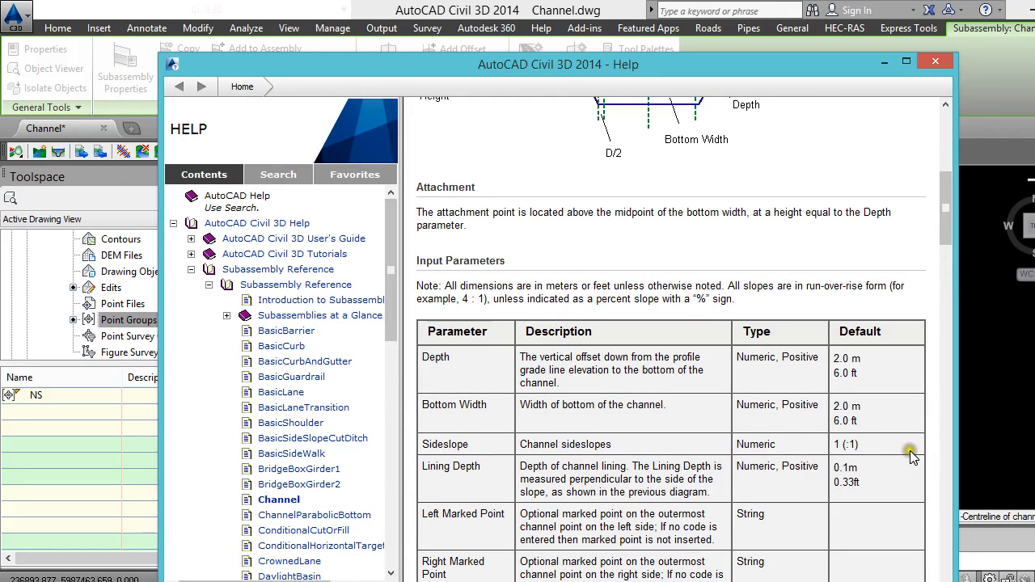
{"action": "left_click", "coordinate": [887, 65]}
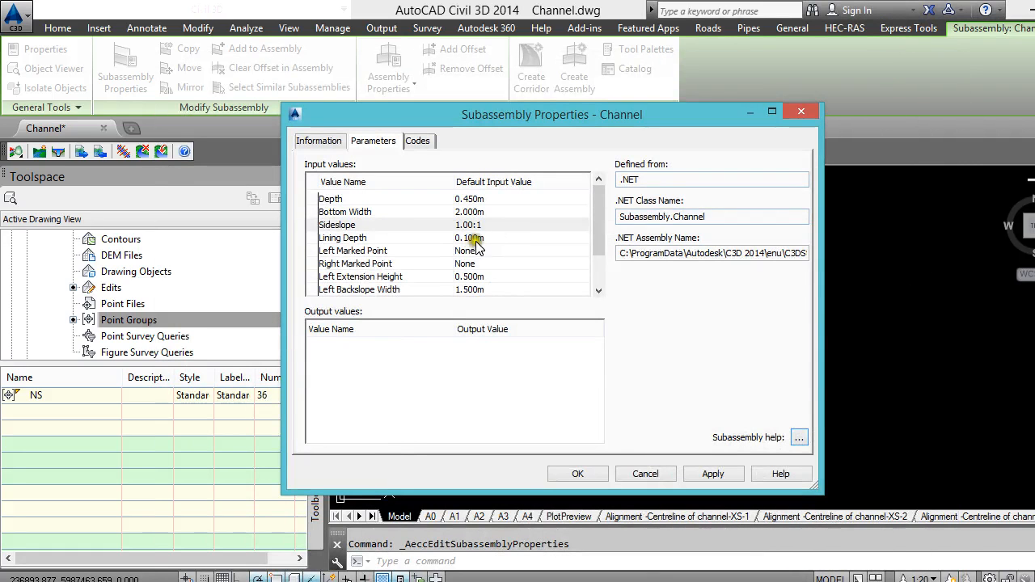
Set the Channel subassembly's sideslope to 2.00:1 and its lining depth to 0 m.
{"action": "left_click", "coordinate": [499, 226]}
{"action": "left_click", "coordinate": [512, 224]}
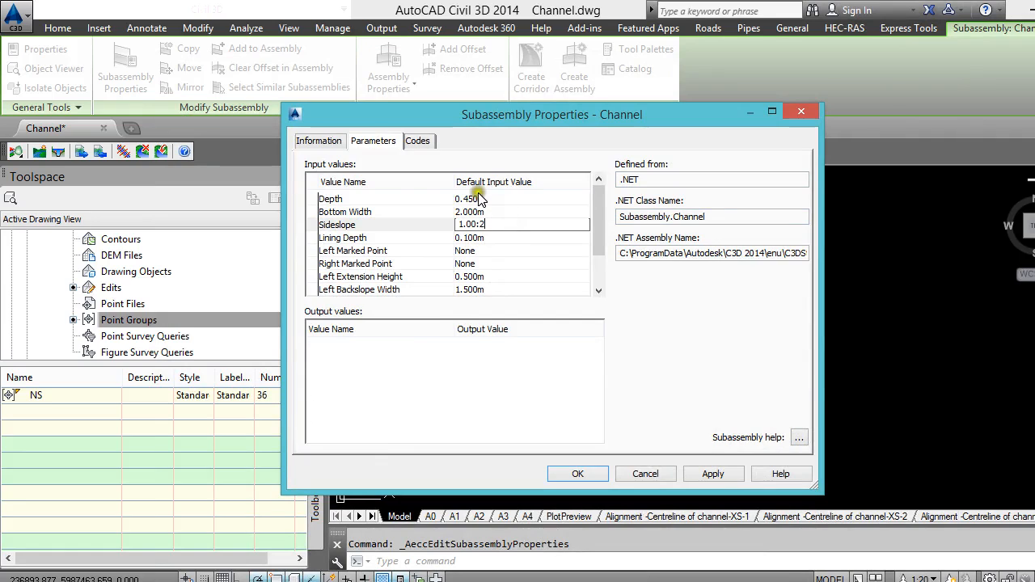
{"action": "left_click", "coordinate": [489, 238]}
{"action": "left_click", "coordinate": [491, 238]}
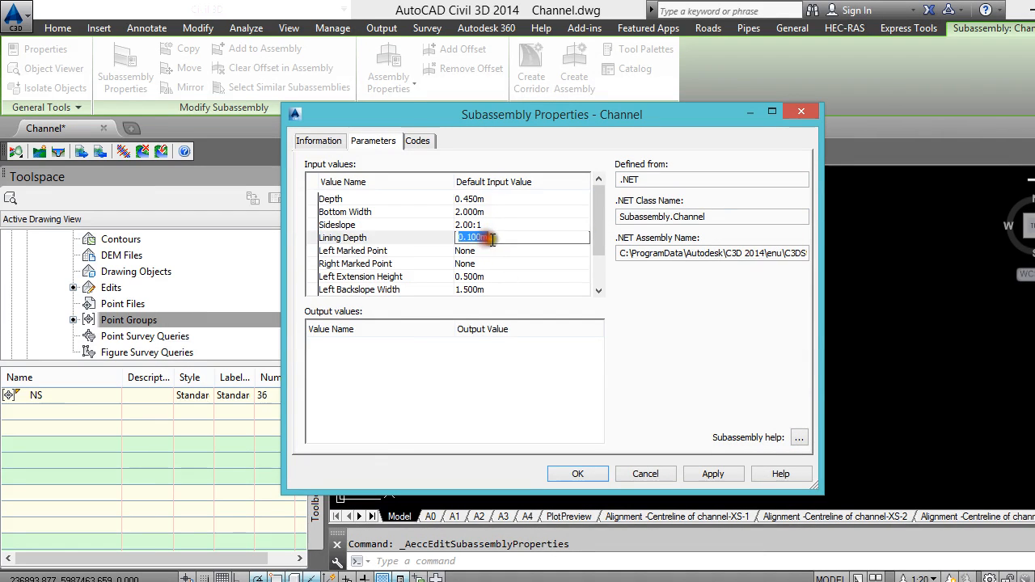
{"action": "type", "text": "0"}
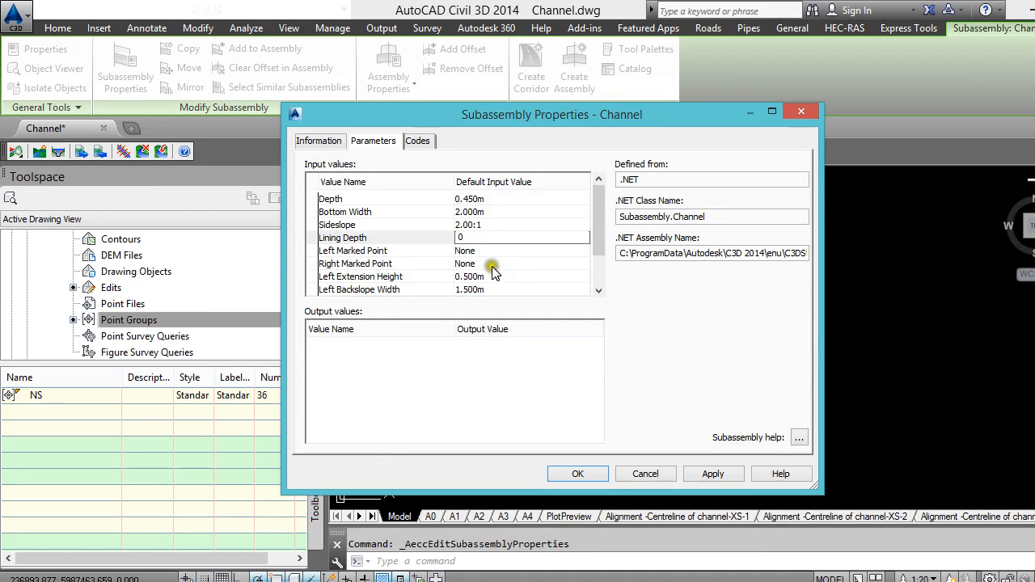
Zero the left side parameters: extension height 0 m, backslope width 0 m and backslope 0.00:1.
{"action": "left_click", "coordinate": [493, 275]}
{"action": "left_click", "coordinate": [493, 275]}
{"action": "type", "text": "0"}
{"action": "left_click", "coordinate": [494, 292]}
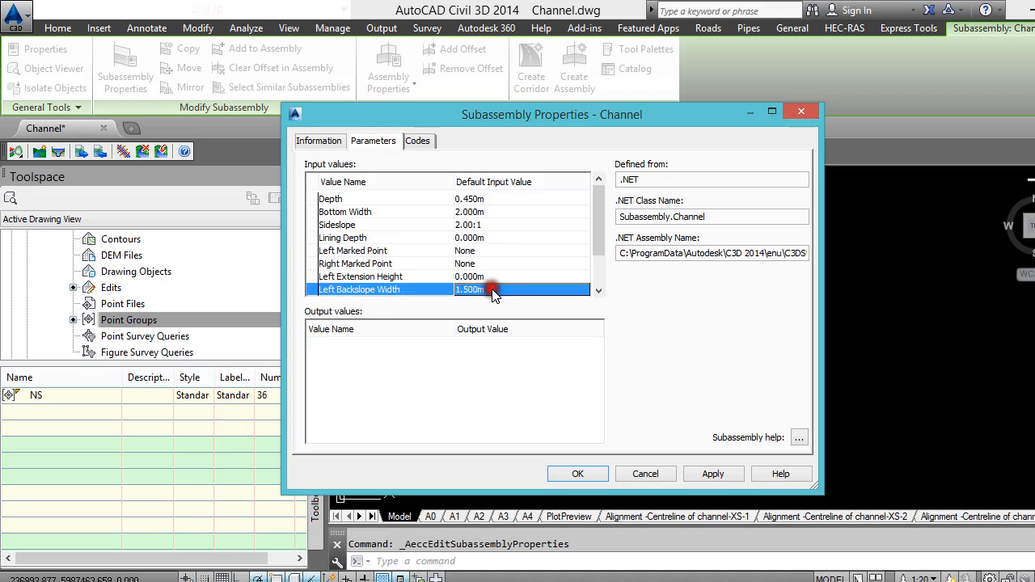
{"action": "left_click", "coordinate": [493, 291]}
{"action": "type", "text": "0"}
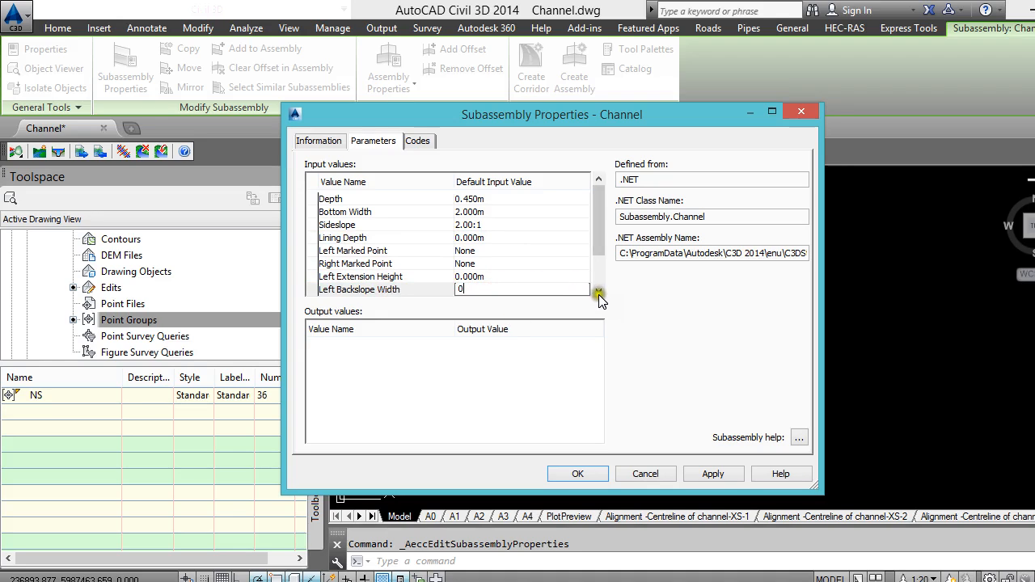
{"action": "left_click", "coordinate": [599, 290]}
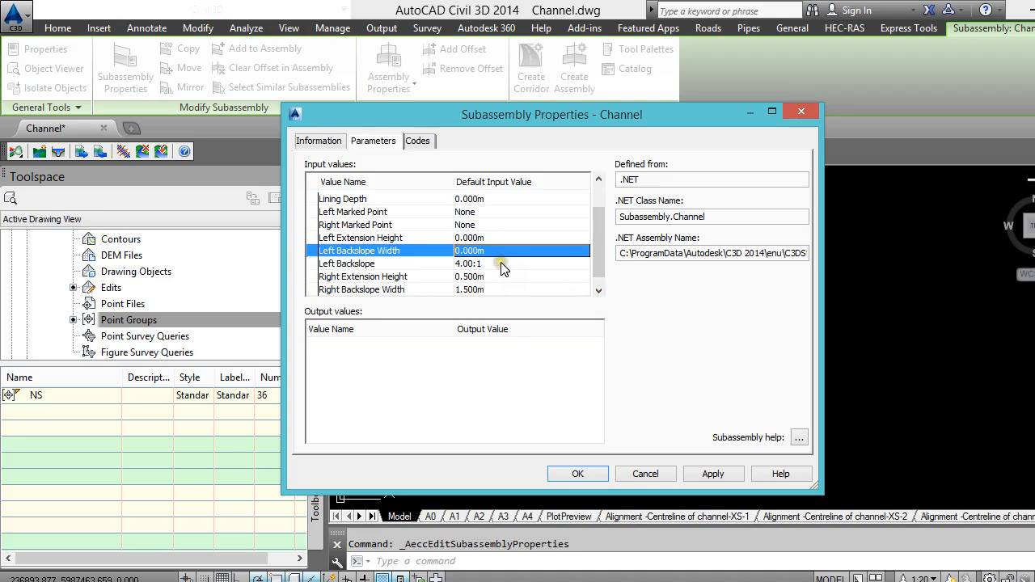
{"action": "left_click", "coordinate": [502, 264]}
{"action": "type", "text": "0"}
Zero the right extension height, right backslope width and right backslope, and accept the subassembly properties.
{"action": "left_click", "coordinate": [516, 277]}
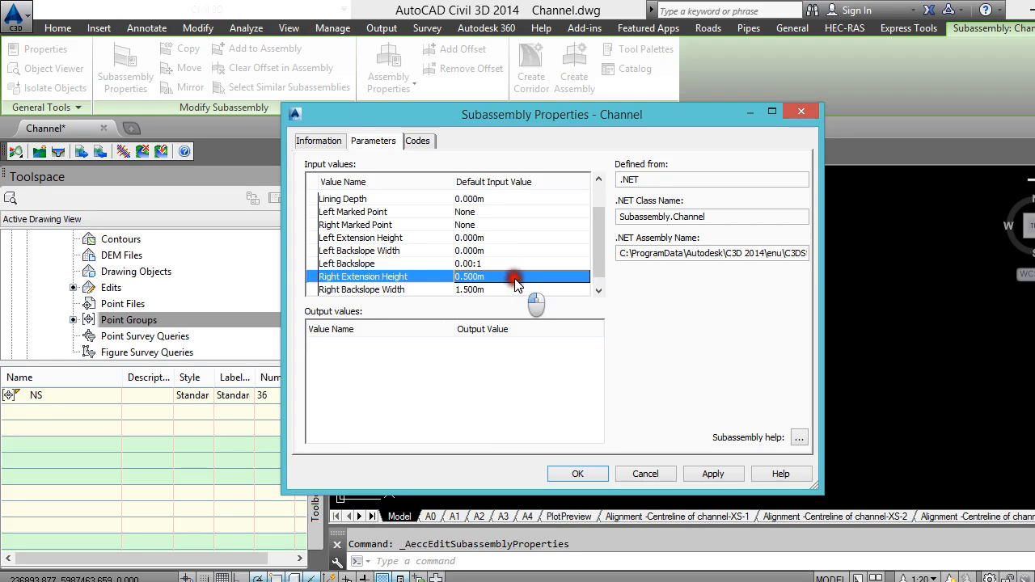
{"action": "type", "text": "0"}
{"action": "left_click", "coordinate": [524, 290]}
{"action": "left_click", "coordinate": [523, 291]}
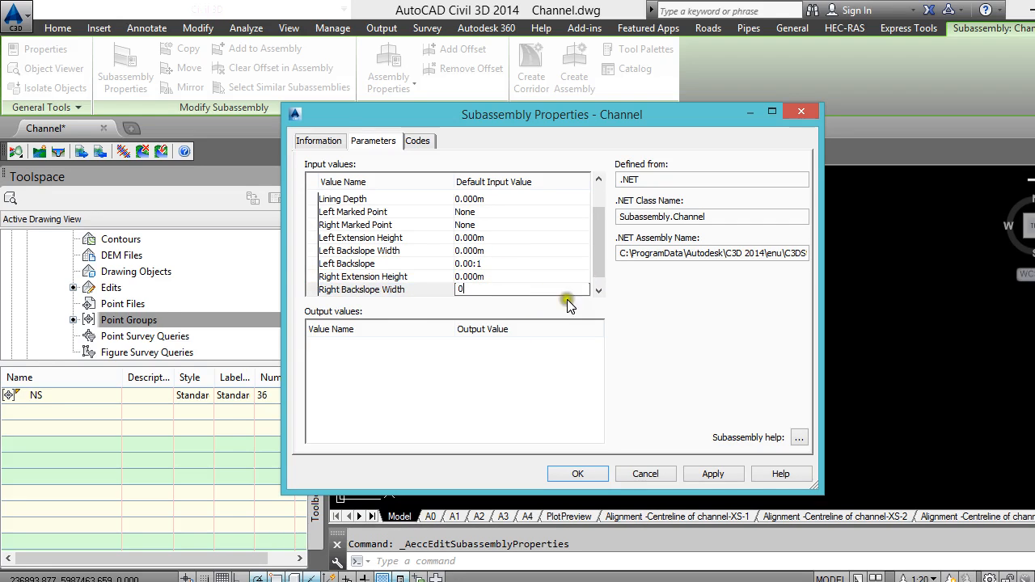
{"action": "left_click", "coordinate": [597, 292]}
{"action": "left_click", "coordinate": [541, 288]}
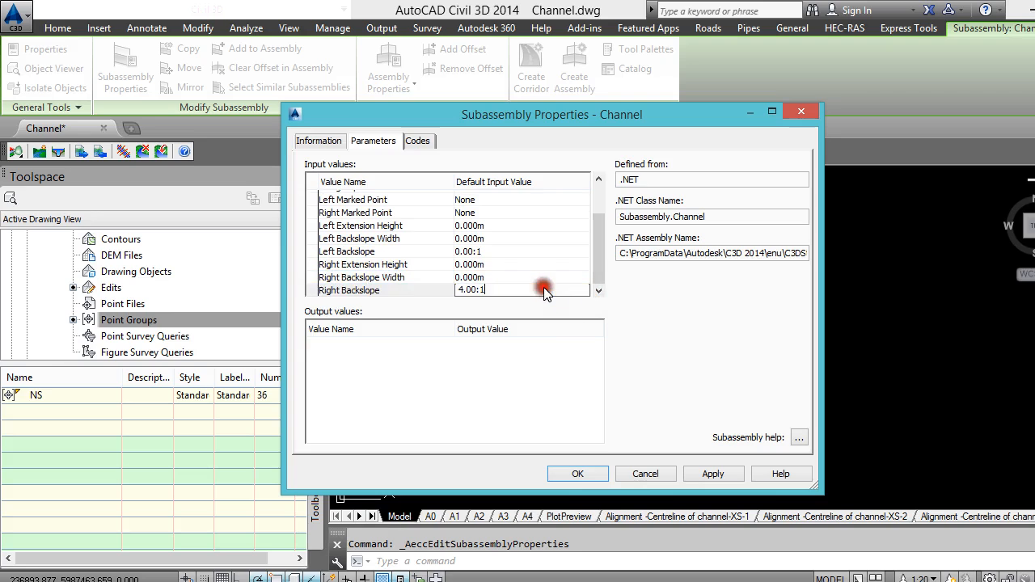
{"action": "left_click", "coordinate": [524, 291]}
{"action": "type", "text": "0"}
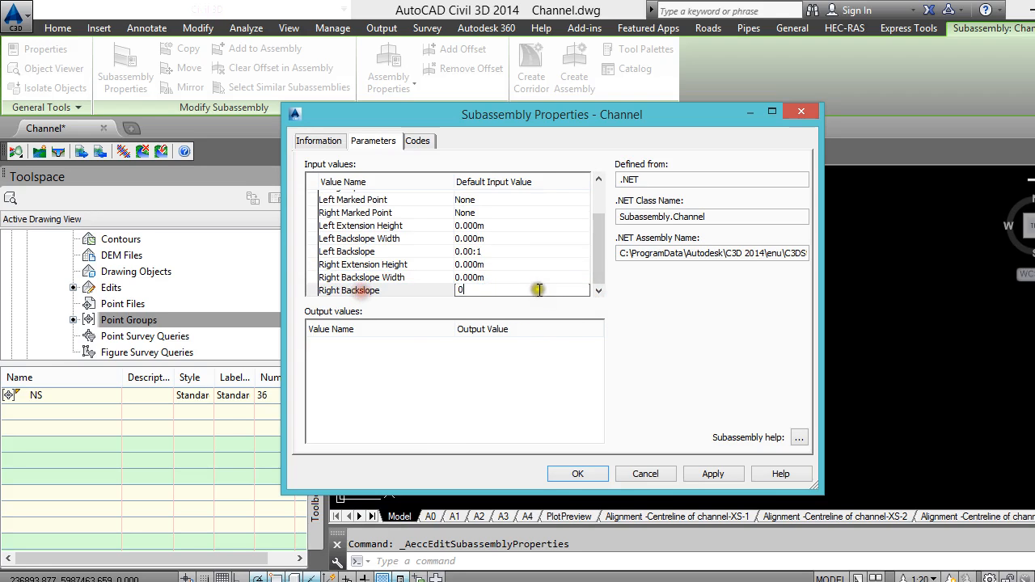
{"action": "left_click", "coordinate": [597, 292]}
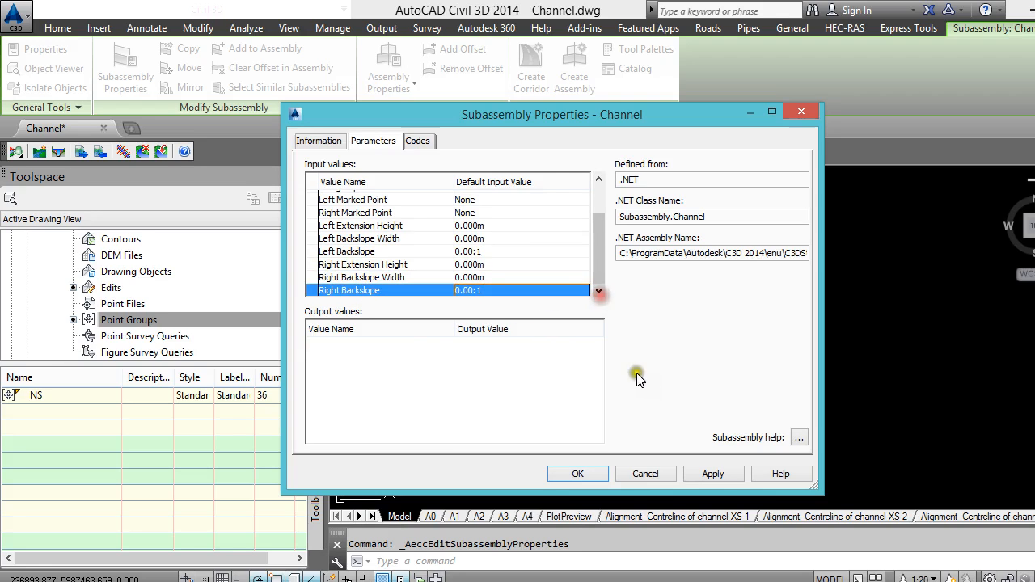
{"action": "left_click", "coordinate": [566, 474]}
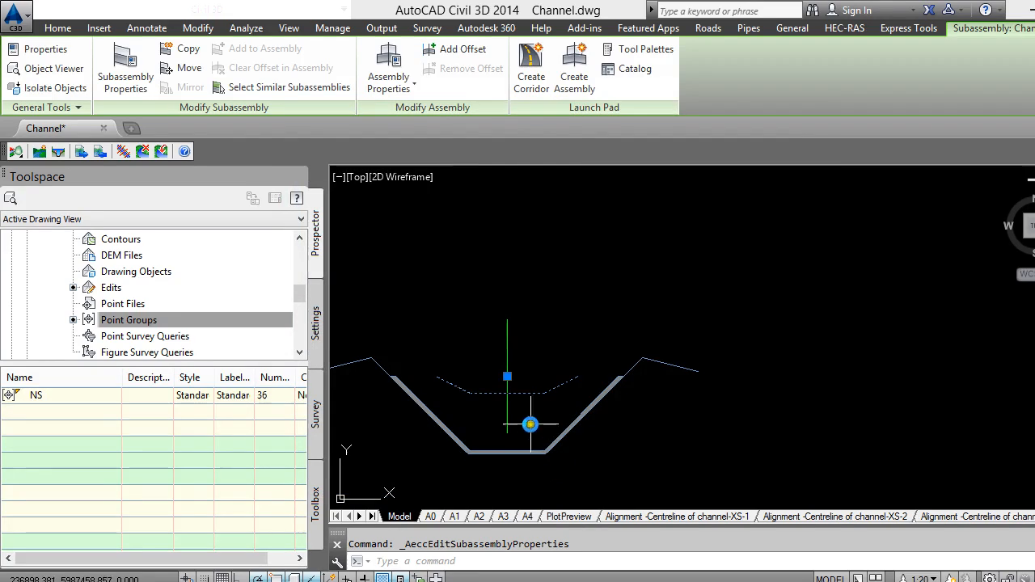
Try to erase the larger channel section outline around the assembly, and undo the erasure.
{"action": "left_click", "coordinate": [453, 415]}
{"action": "left_click", "coordinate": [430, 410]}
{"action": "key", "text": "Delete"}
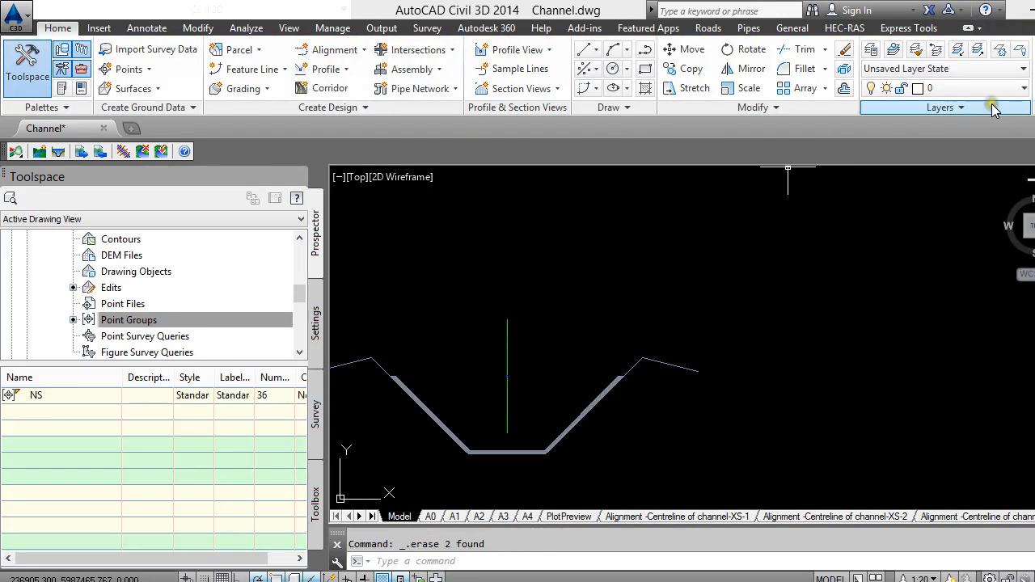
{"action": "type", "text": "u"}
{"action": "key", "text": "Return"}
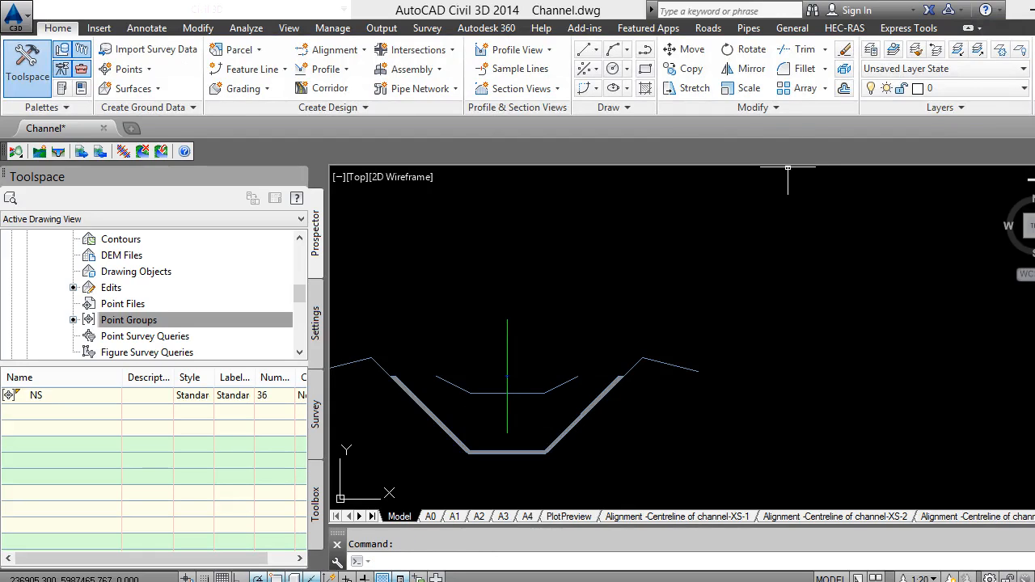
Erase the three subassemblies forming the larger outer channel section with thick lining and side slopes from the assembly.
{"action": "left_click", "coordinate": [700, 371]}
{"action": "left_click", "coordinate": [689, 388]}
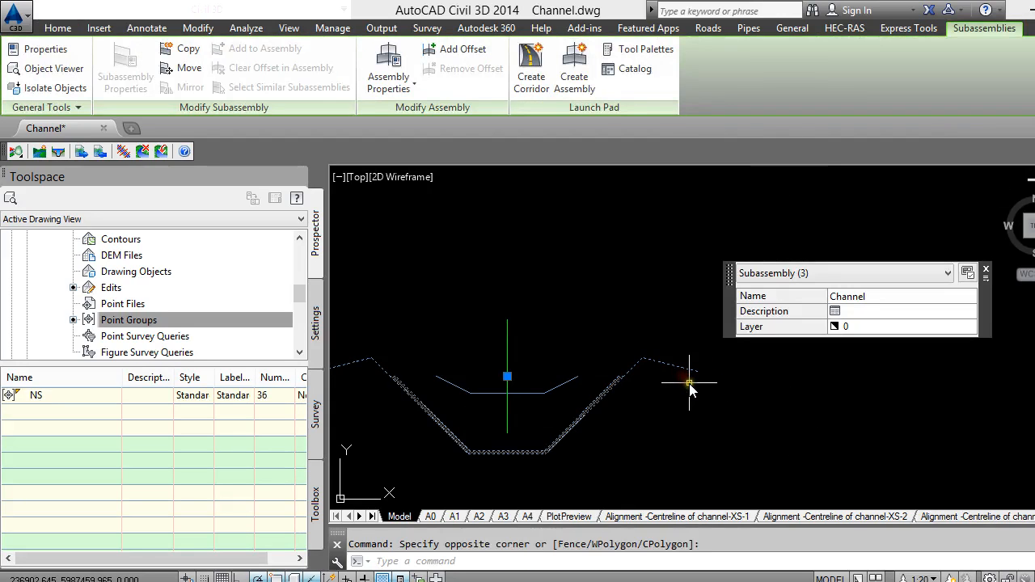
{"action": "key", "text": "Delete"}
{"action": "scroll", "coordinate": [502, 381], "scroll_direction": "up", "scroll_amount": 8}
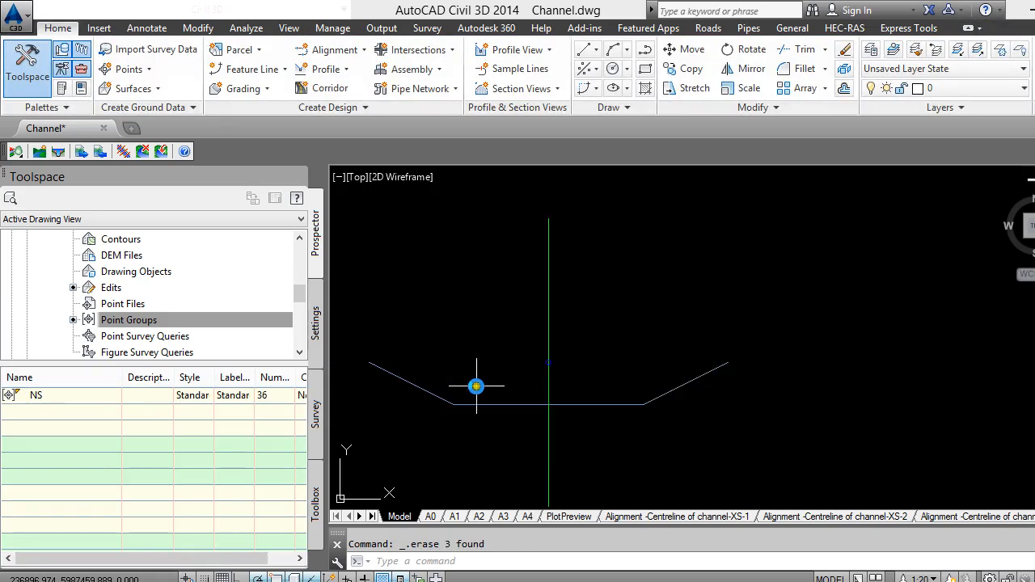
{"action": "scroll", "coordinate": [611, 469], "scroll_direction": "down", "scroll_amount": 4}
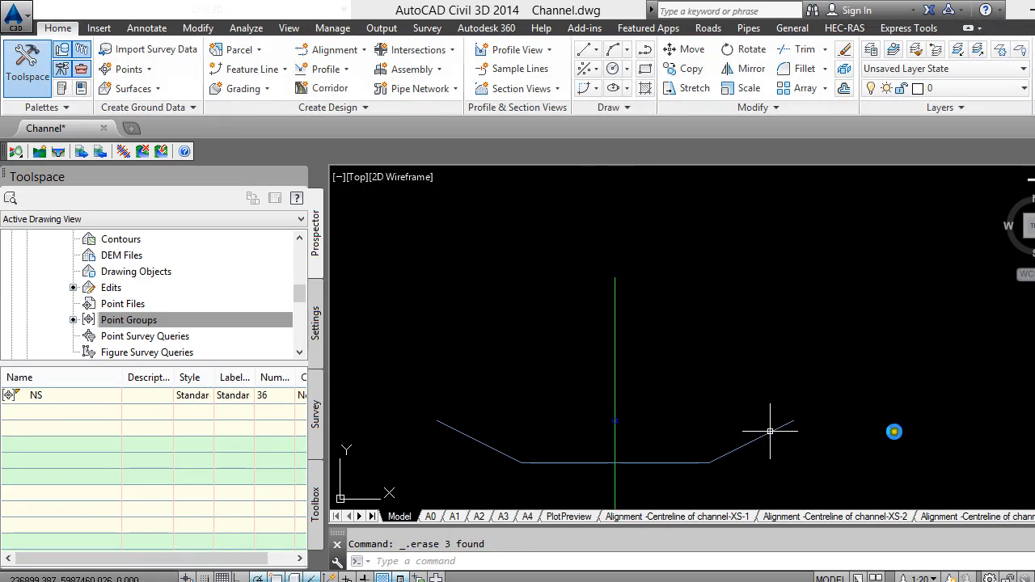
Measure the remaining channel's depth with an aligned dimension from the assembly's base point to the channel bed, without placing the dimension.
{"action": "left_click", "coordinate": [146, 27]}
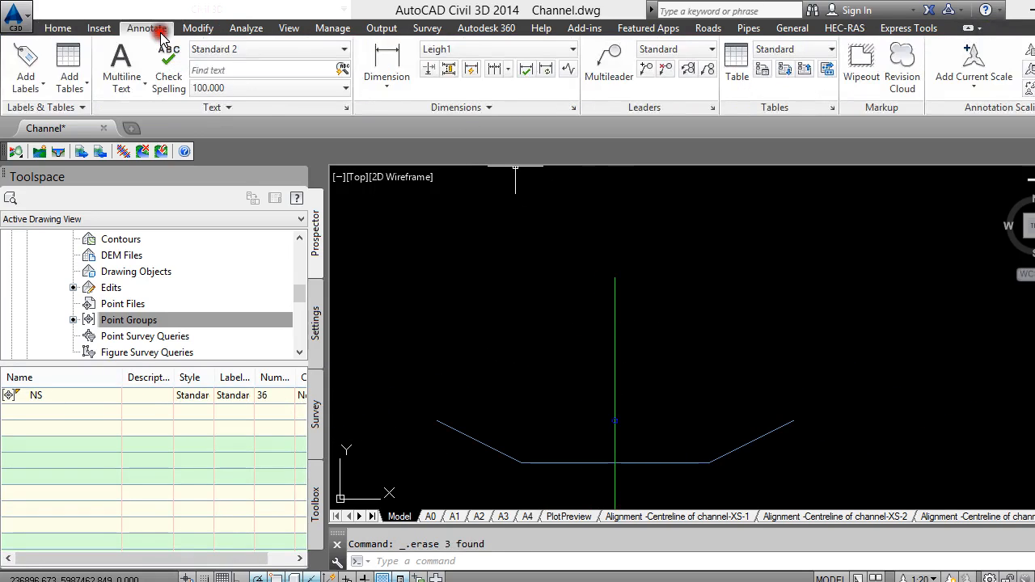
{"action": "left_click", "coordinate": [385, 86]}
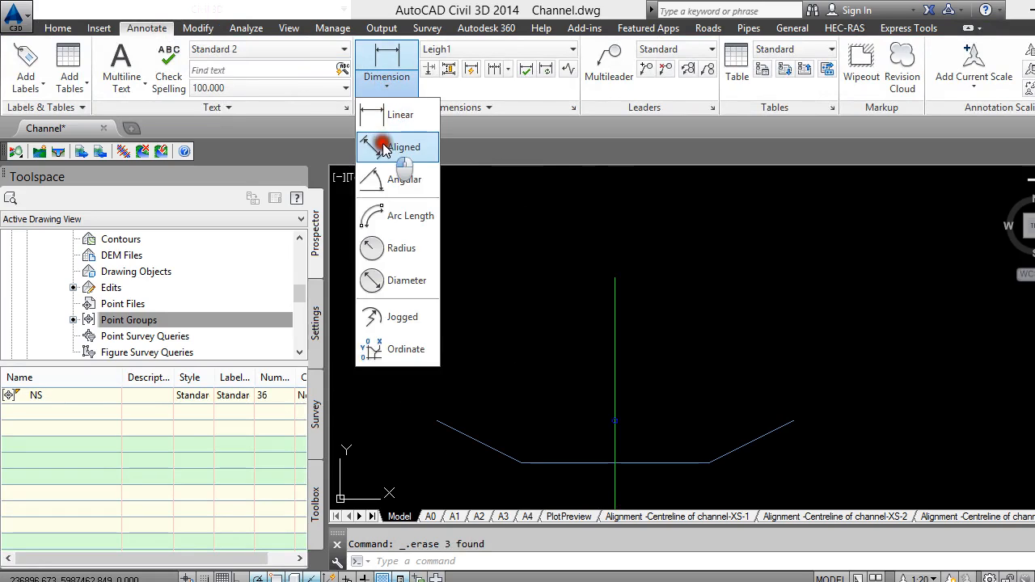
{"action": "left_click", "coordinate": [377, 139]}
{"action": "scroll", "coordinate": [617, 419], "scroll_direction": "up", "scroll_amount": 3}
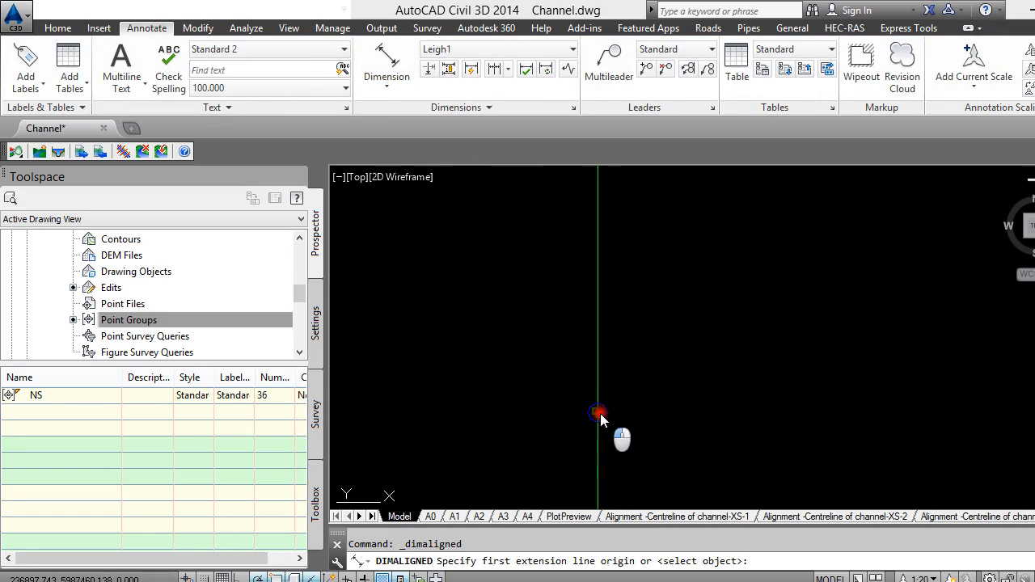
{"action": "left_click", "coordinate": [599, 414]}
{"action": "scroll", "coordinate": [566, 307], "scroll_direction": "down", "scroll_amount": 3}
{"action": "scroll", "coordinate": [579, 360], "scroll_direction": "up", "scroll_amount": 3}
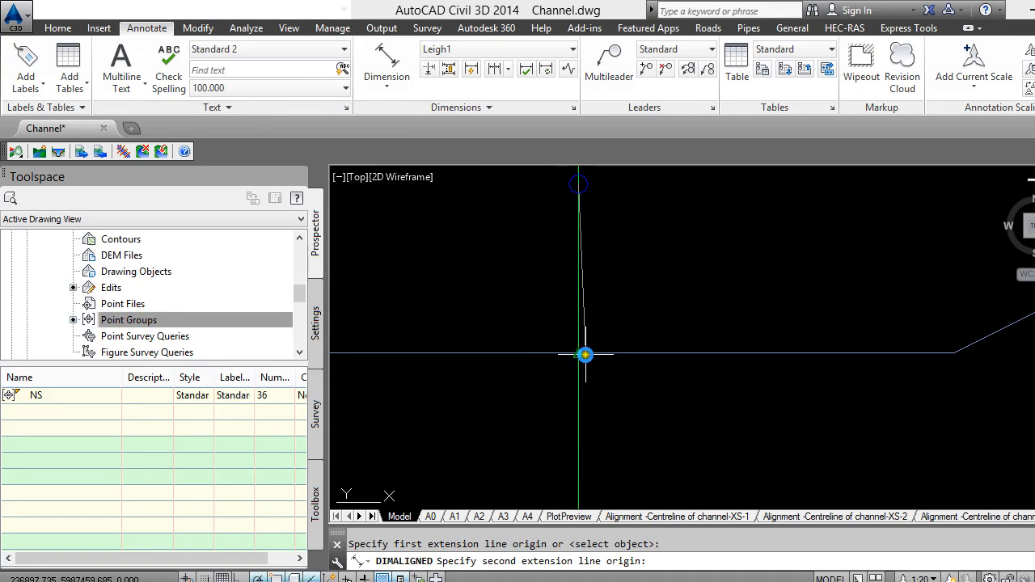
{"action": "left_click", "coordinate": [586, 354]}
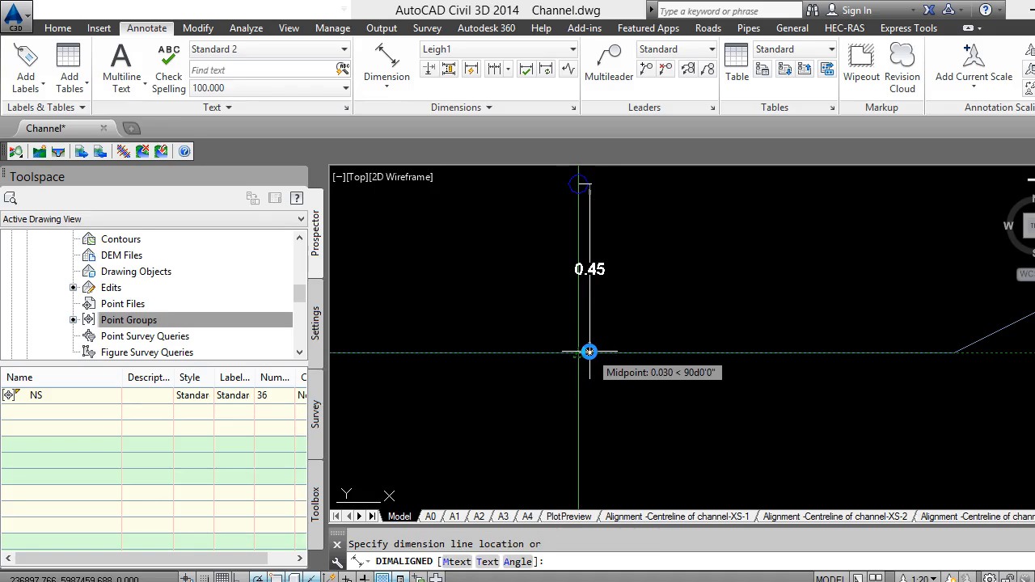
{"action": "key", "text": "Escape"}
{"action": "scroll", "coordinate": [602, 355], "scroll_direction": "down", "scroll_amount": 4}
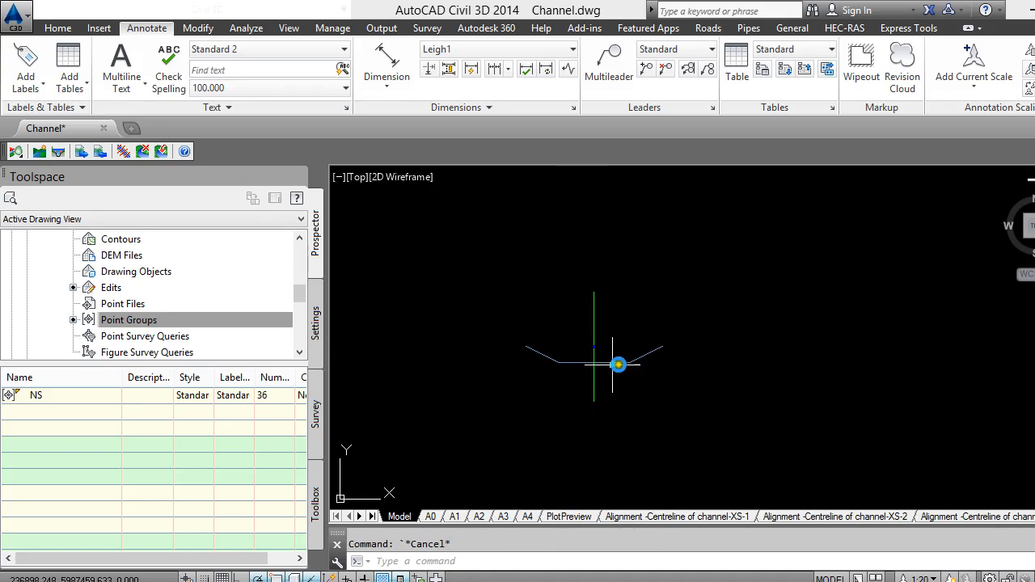
Start creating a corridor and name it "Corridor - Design".
{"action": "scroll", "coordinate": [619, 370], "scroll_direction": "up", "scroll_amount": 5}
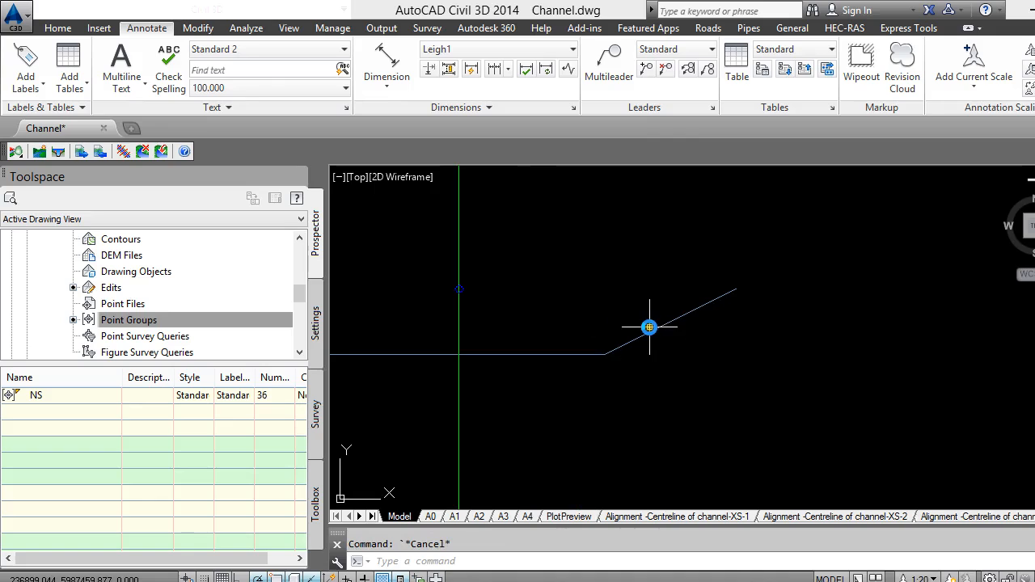
{"action": "scroll", "coordinate": [656, 334], "scroll_direction": "up", "scroll_amount": 5}
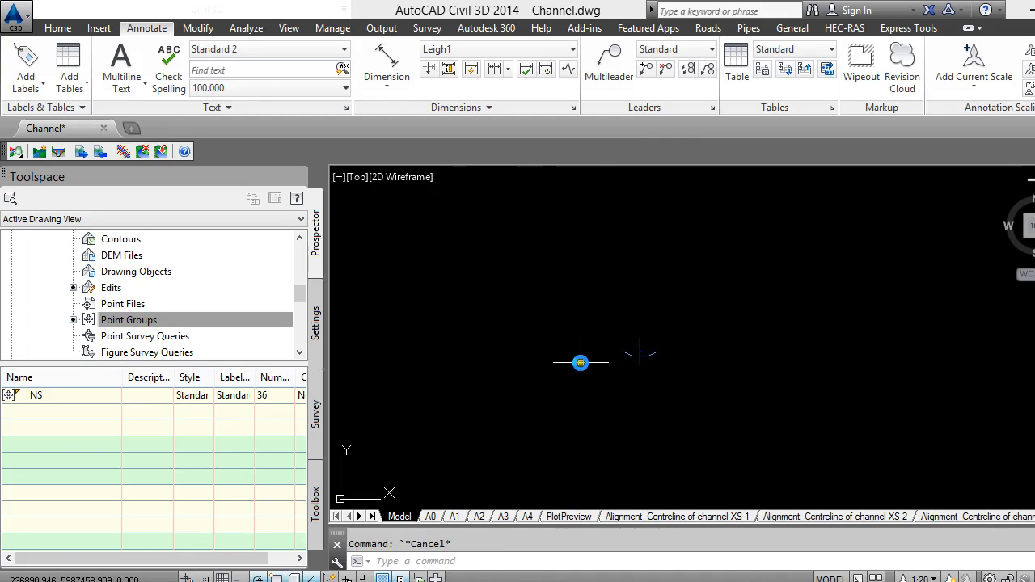
{"action": "scroll", "coordinate": [615, 352], "scroll_direction": "down", "scroll_amount": 5}
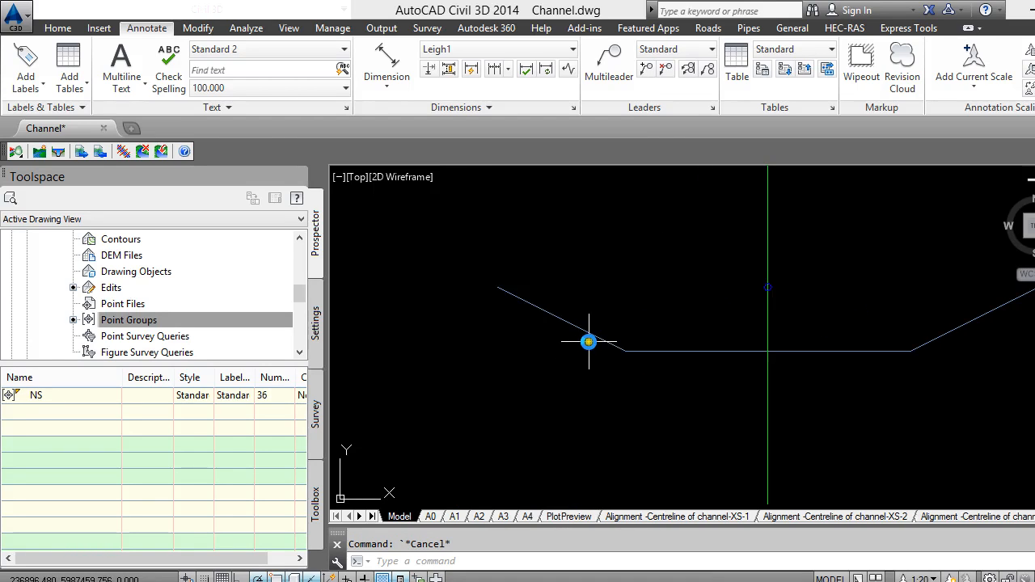
{"action": "scroll", "coordinate": [635, 359], "scroll_direction": "down", "scroll_amount": 6}
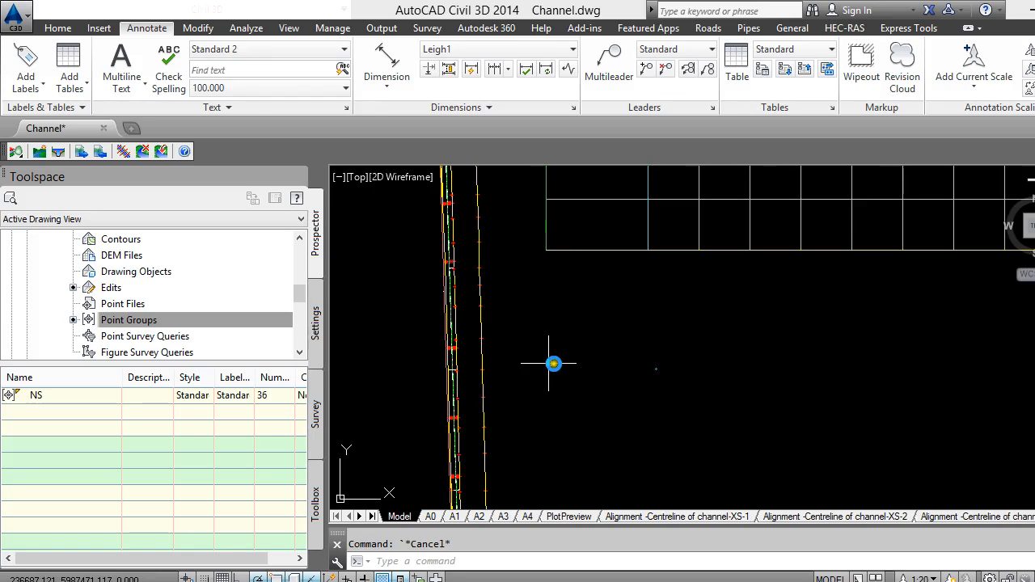
{"action": "left_click", "coordinate": [55, 28]}
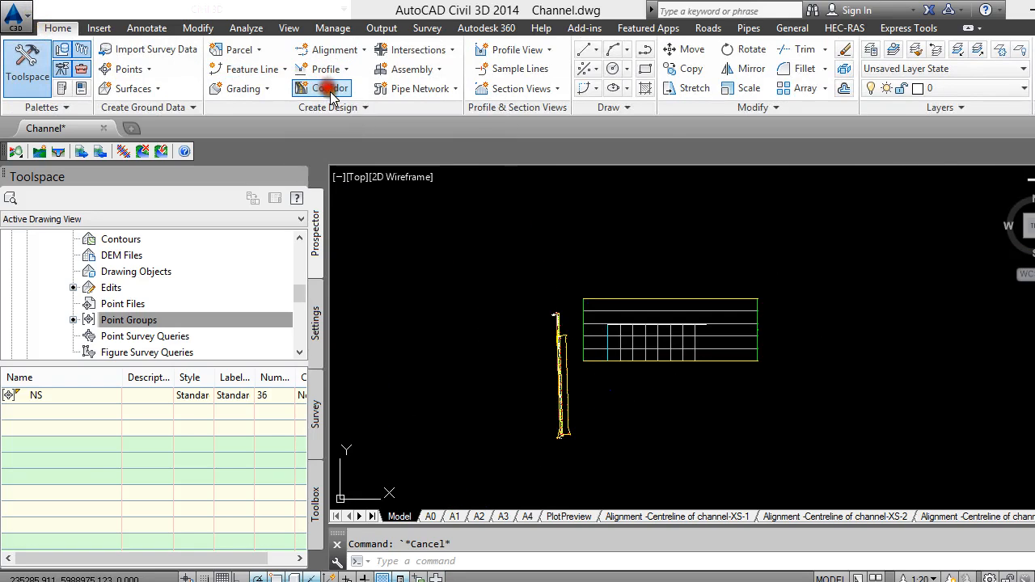
{"action": "left_click", "coordinate": [338, 89]}
{"action": "left_click_drag", "start_coordinate": [498, 92], "coordinate": [593, 92]}
{"action": "key", "text": "Delete"}
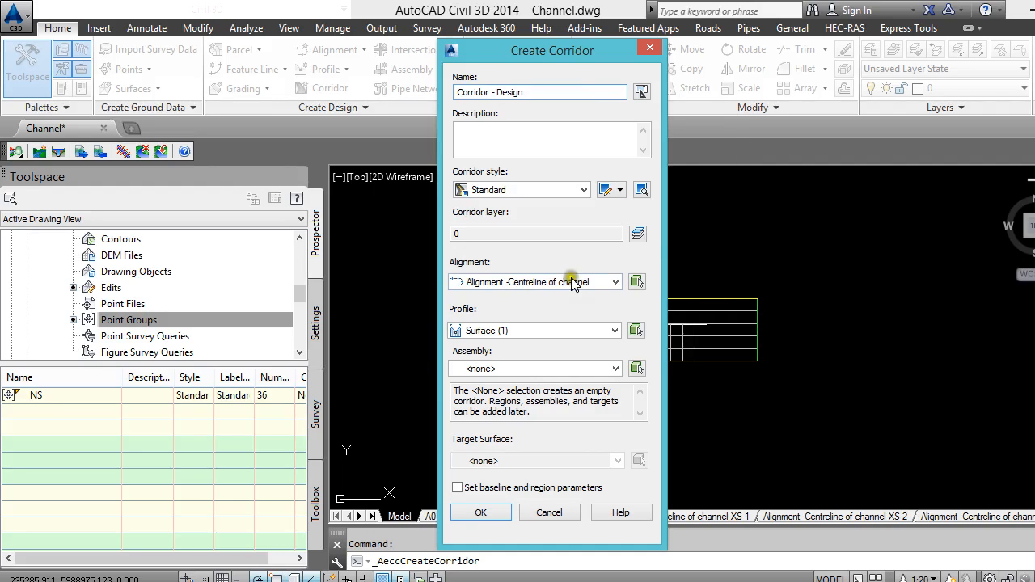
Create a new layer named "Desig channel" and assign it as the corridor's layer.
{"action": "left_click", "coordinate": [639, 233]}
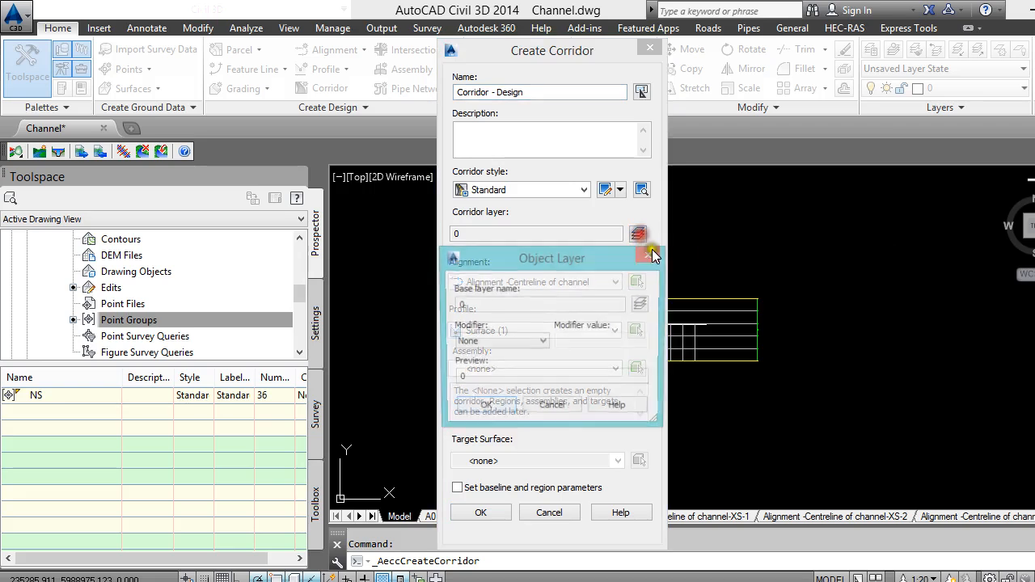
{"action": "left_click", "coordinate": [640, 305]}
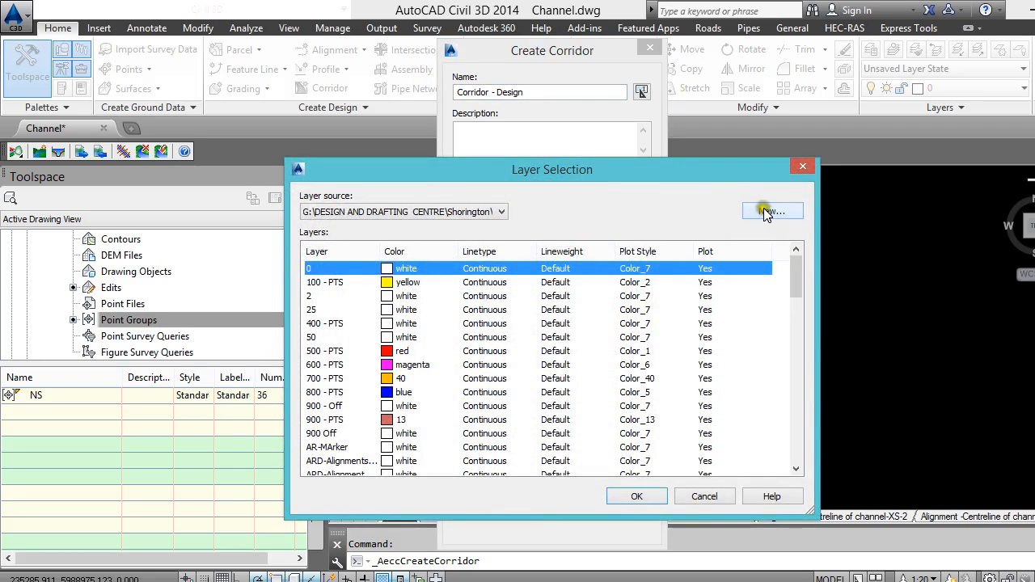
{"action": "left_click", "coordinate": [768, 211]}
{"action": "left_click", "coordinate": [601, 278]}
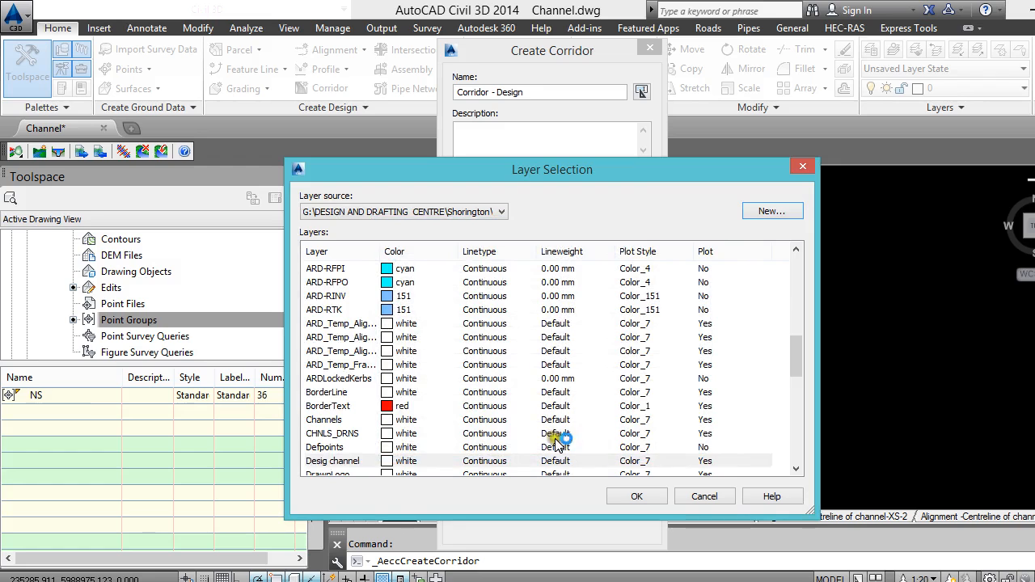
{"action": "left_click", "coordinate": [632, 496]}
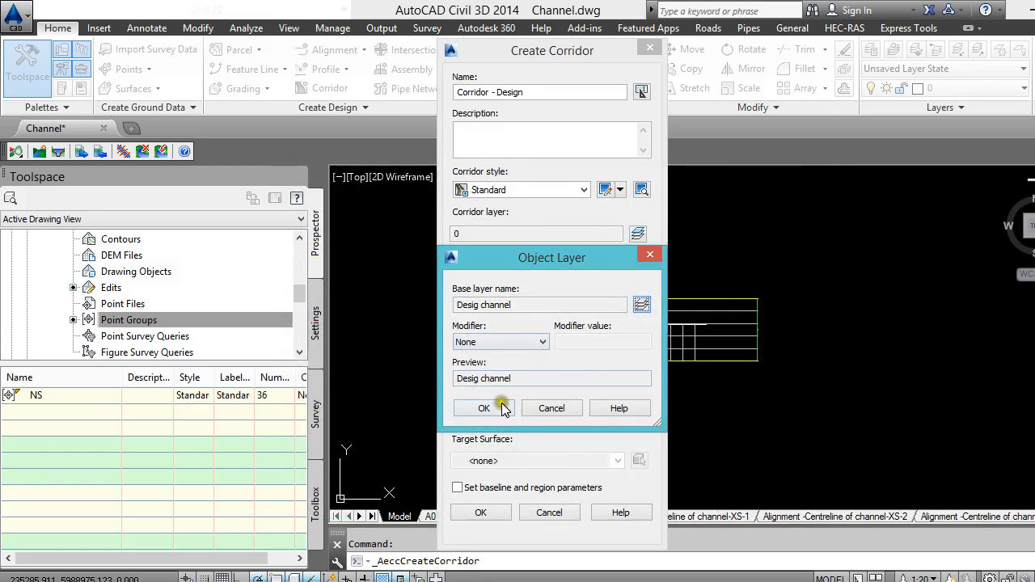
{"action": "left_click", "coordinate": [485, 408]}
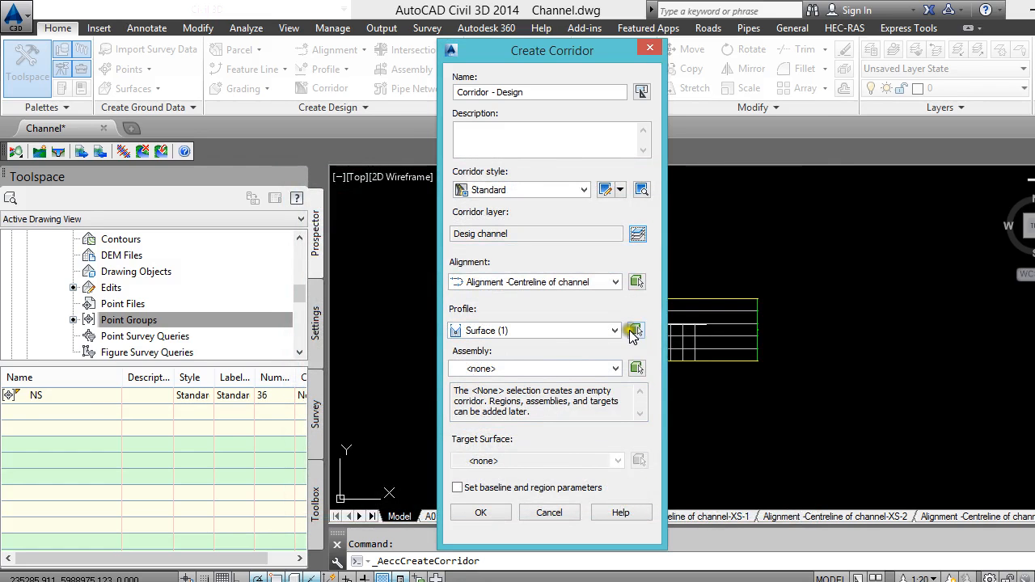
Choose Null Assembly and target surface NS for the corridor, and accept the settings to continue to the baseline and region parameters.
{"action": "left_click", "coordinate": [585, 369]}
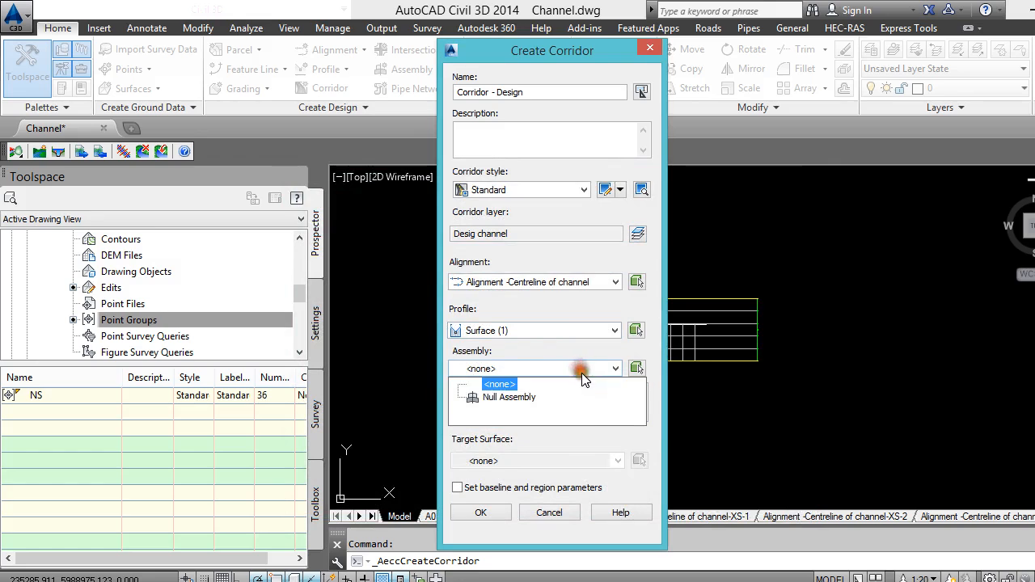
{"action": "left_click", "coordinate": [518, 398]}
{"action": "left_click", "coordinate": [491, 461]}
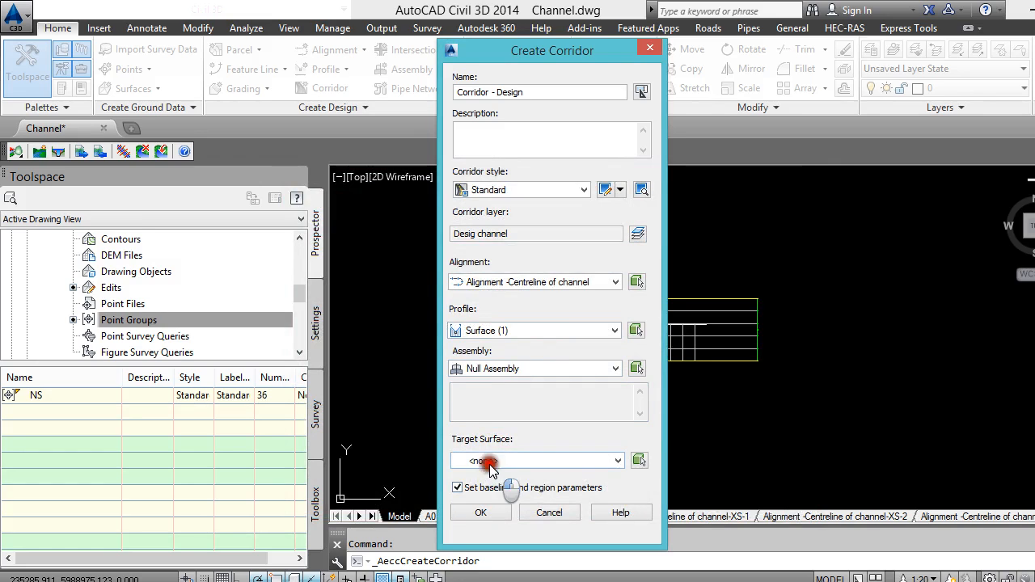
{"action": "left_click", "coordinate": [489, 502]}
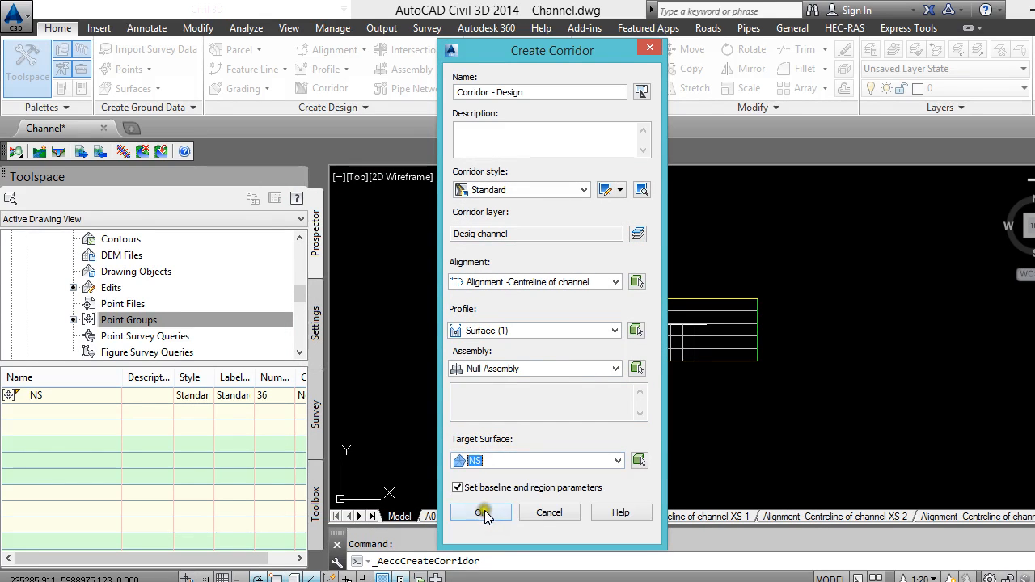
{"action": "left_click", "coordinate": [482, 513]}
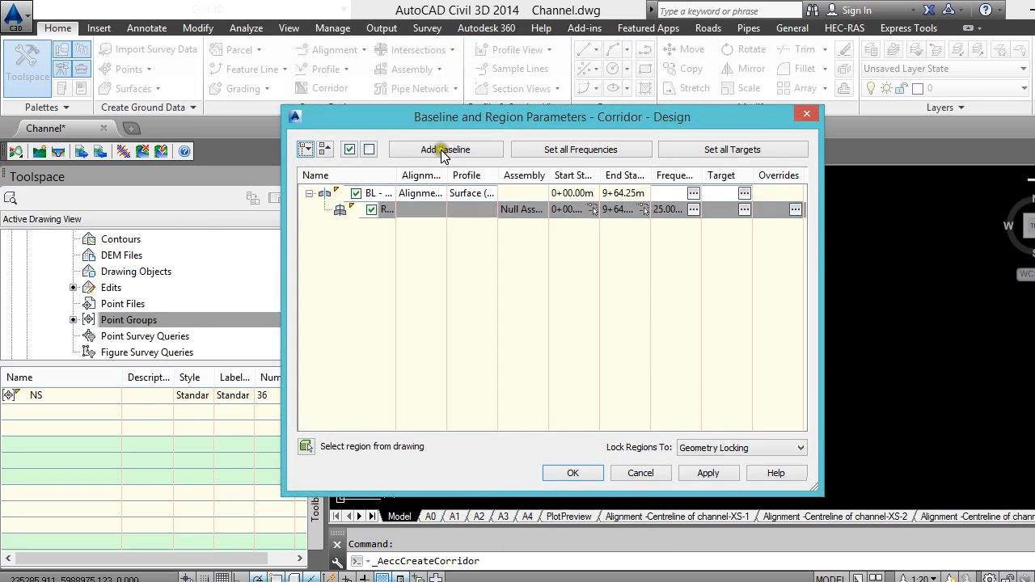
Map all of the corridor's surface targets to Existing Channel, apply the baseline and region parameters, and build the corridor.
{"action": "left_click", "coordinate": [751, 152]}
{"action": "left_click", "coordinate": [517, 217]}
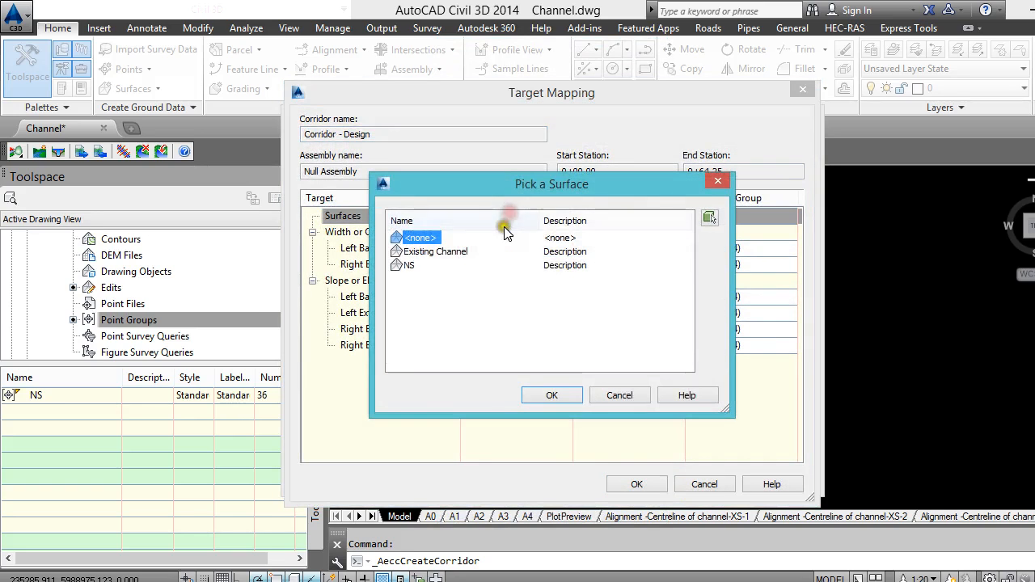
{"action": "left_click", "coordinate": [427, 257]}
{"action": "left_click", "coordinate": [547, 394]}
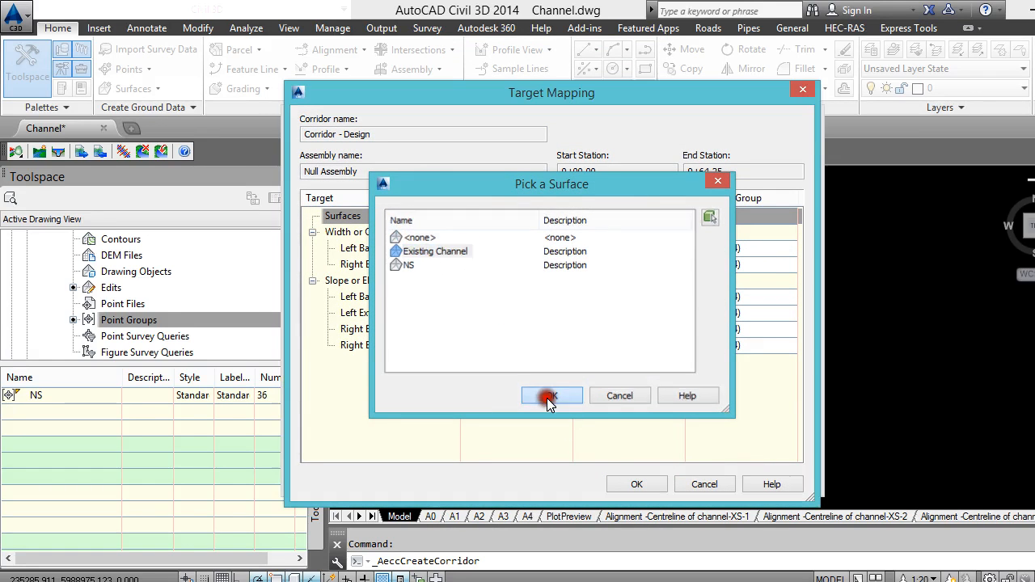
{"action": "left_click", "coordinate": [626, 484]}
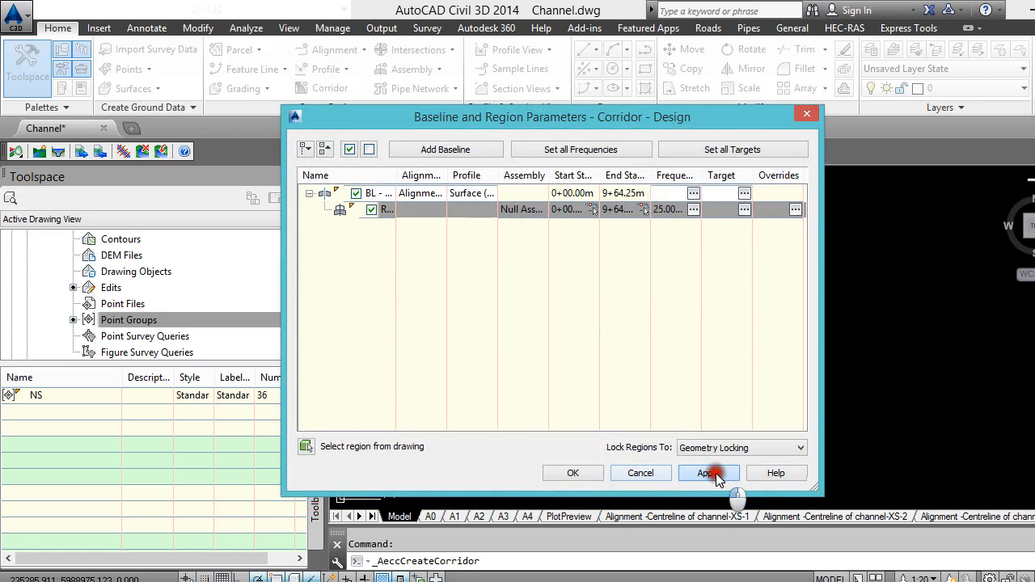
{"action": "left_click", "coordinate": [709, 473]}
{"action": "left_click", "coordinate": [428, 322]}
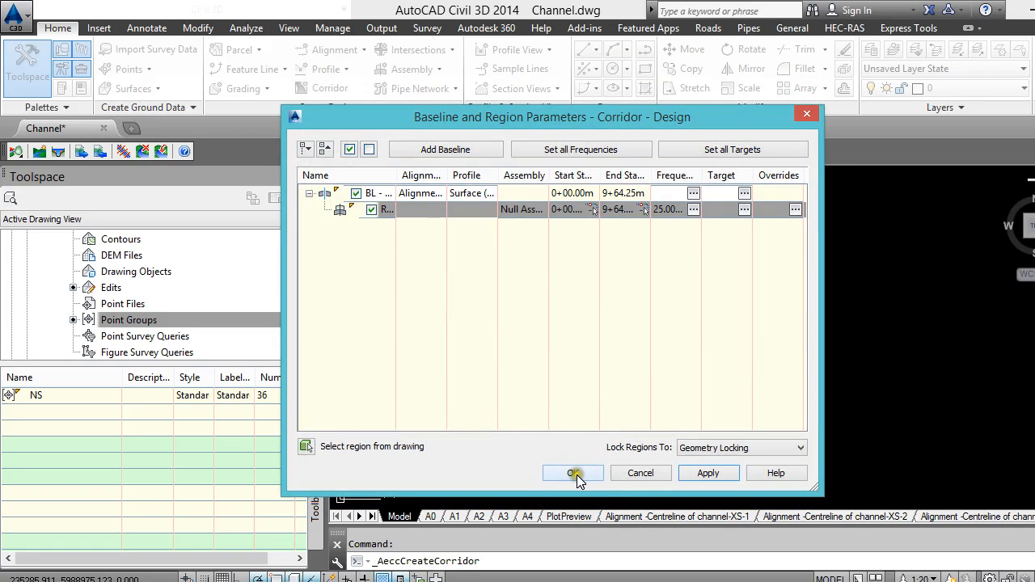
{"action": "left_click", "coordinate": [573, 474]}
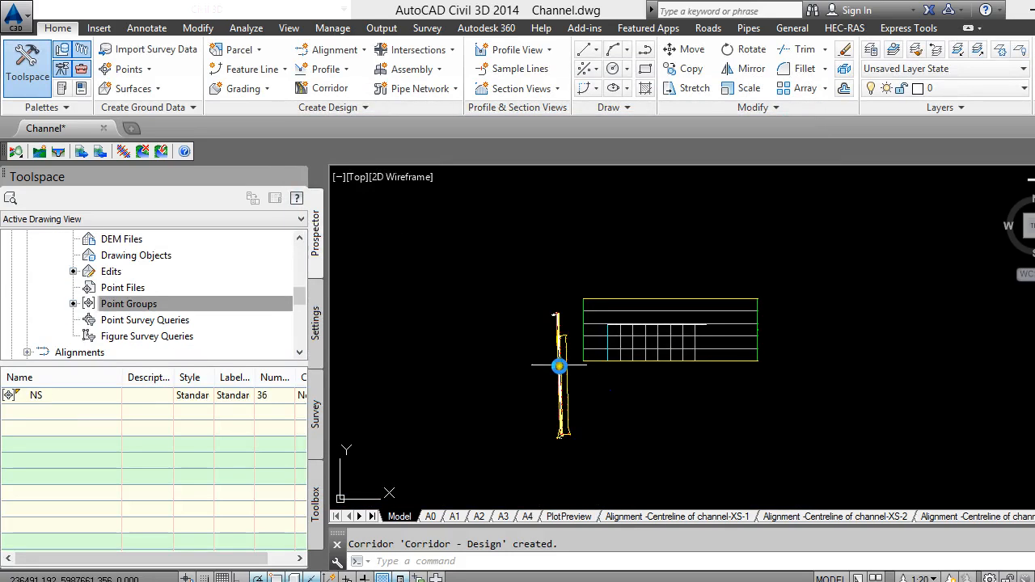
Inspect the new corridor in the Object Viewer by orbiting around its 3D shape, and close the viewer and deselect the corridor.
{"action": "scroll", "coordinate": [559, 366], "scroll_direction": "up", "scroll_amount": 6}
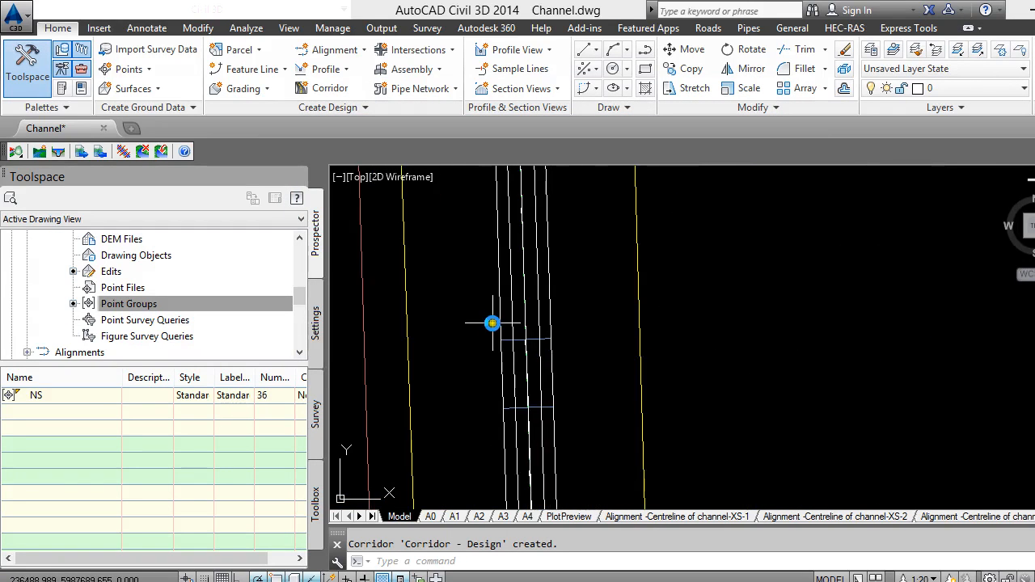
{"action": "scroll", "coordinate": [494, 323], "scroll_direction": "down", "scroll_amount": 2}
{"action": "left_click", "coordinate": [507, 329]}
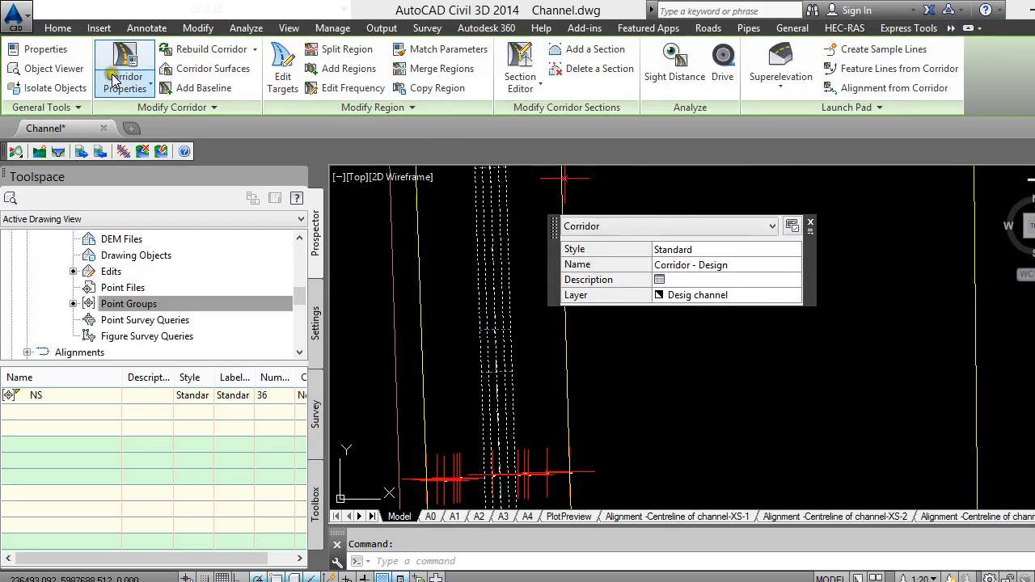
{"action": "left_click", "coordinate": [55, 70]}
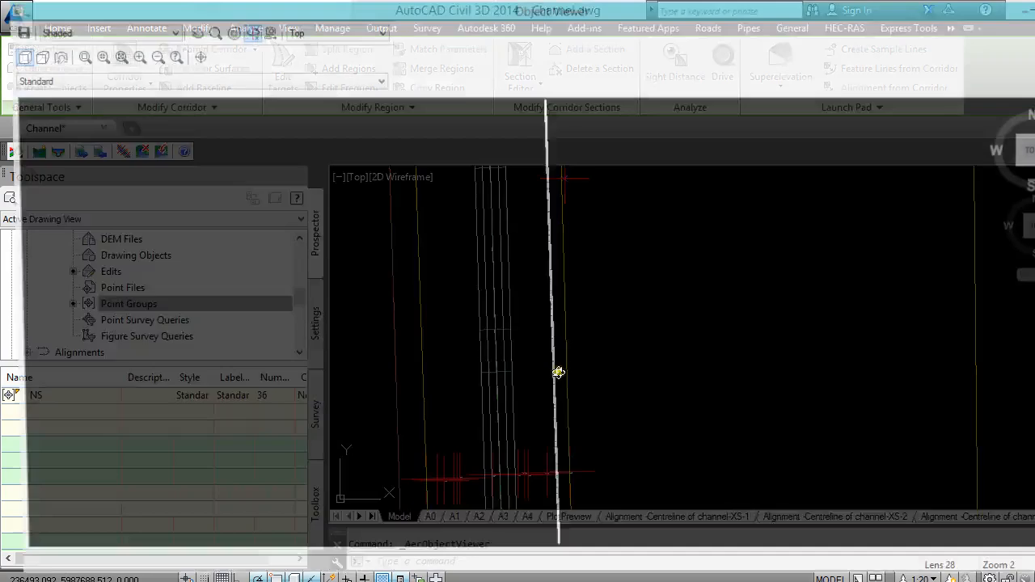
{"action": "left_click_drag", "start_coordinate": [532, 370], "coordinate": [536, 262]}
{"action": "left_click_drag", "start_coordinate": [588, 388], "coordinate": [558, 248]}
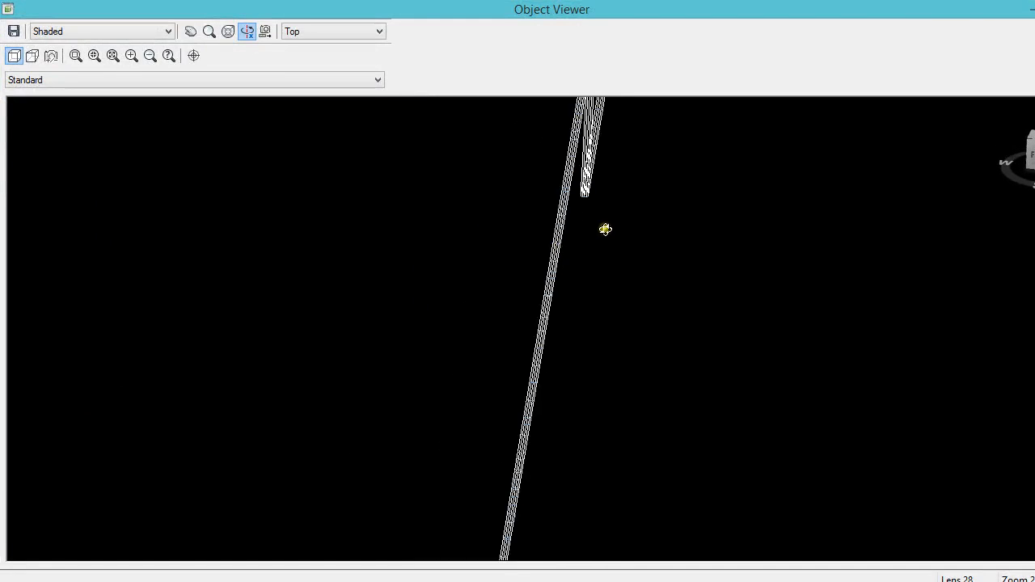
{"action": "left_click", "coordinate": [190, 33]}
{"action": "left_click_drag", "start_coordinate": [594, 346], "coordinate": [577, 299]}
{"action": "mouse_move", "coordinate": [635, 341]}
{"action": "left_mouse_down"}
{"action": "mouse_move", "coordinate": [592, 234]}
{"action": "mouse_move", "coordinate": [612, 177]}
{"action": "left_mouse_up"}
{"action": "key", "text": "Escape"}
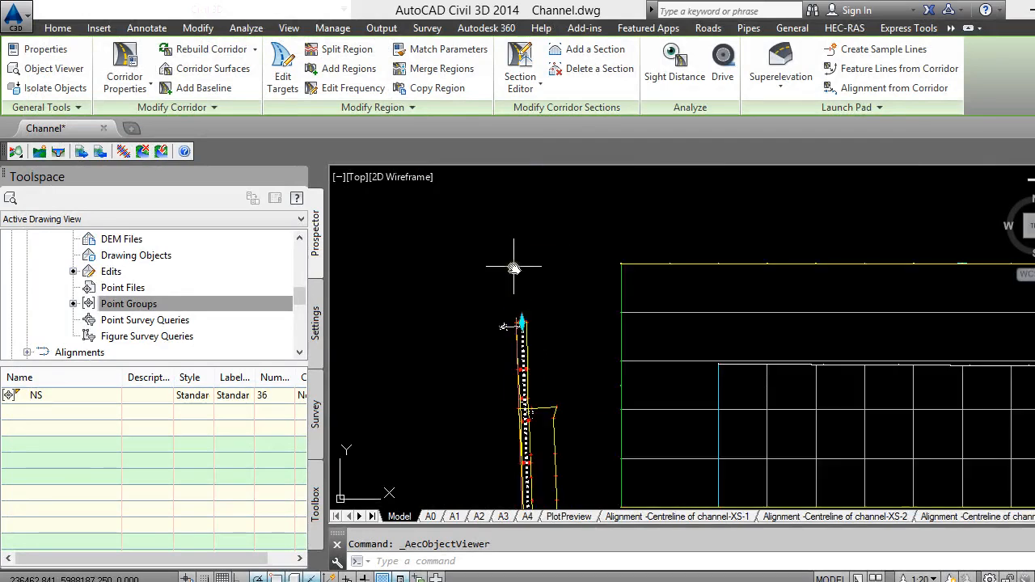
{"action": "key", "text": "Escape"}
{"action": "scroll", "coordinate": [474, 388], "scroll_direction": "up", "scroll_amount": 4}
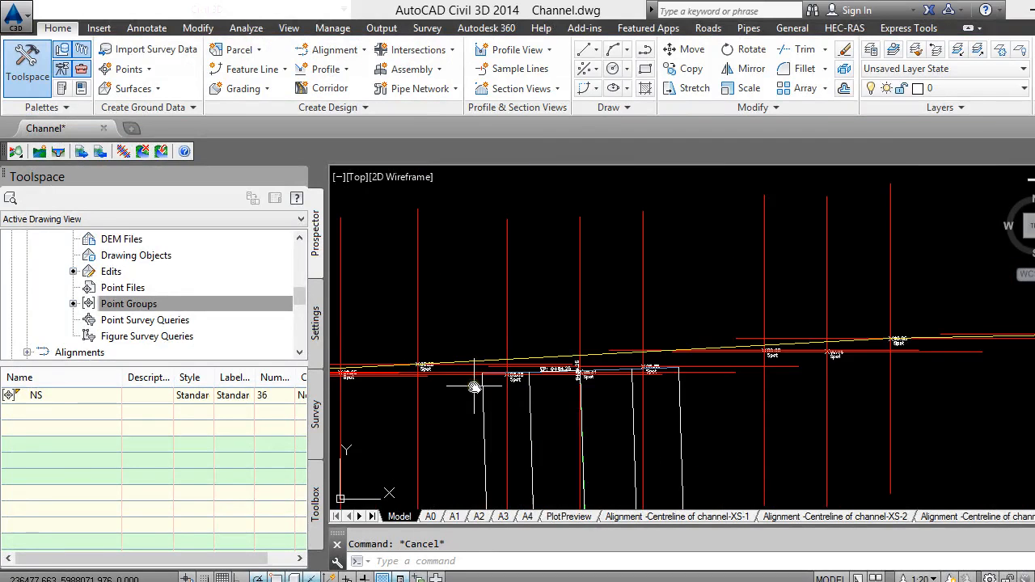
Select the design corridor and stretch its end grip slightly back along the centreline from station 9+64.25.
{"action": "left_click", "coordinate": [483, 394]}
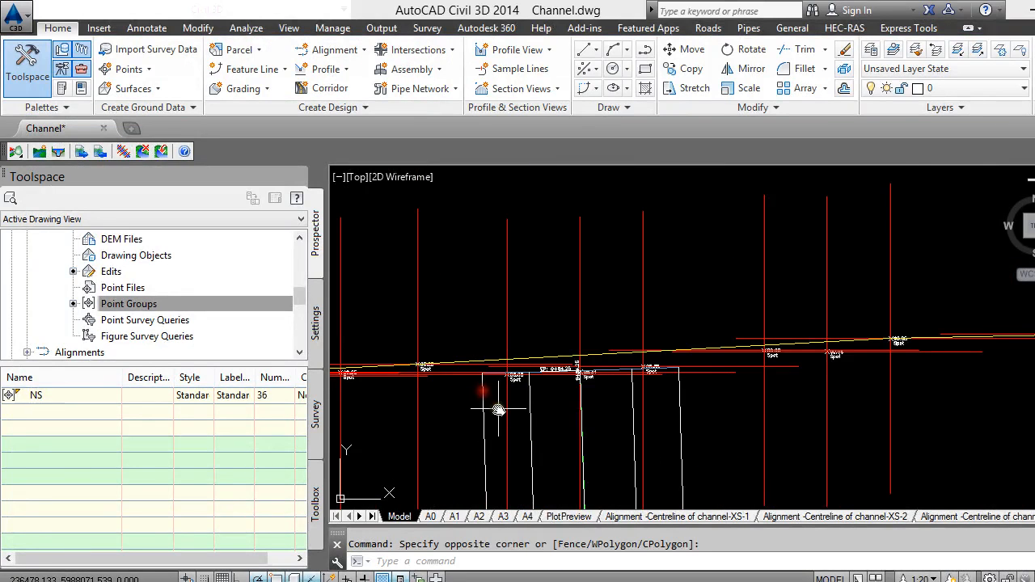
{"action": "left_click", "coordinate": [479, 417]}
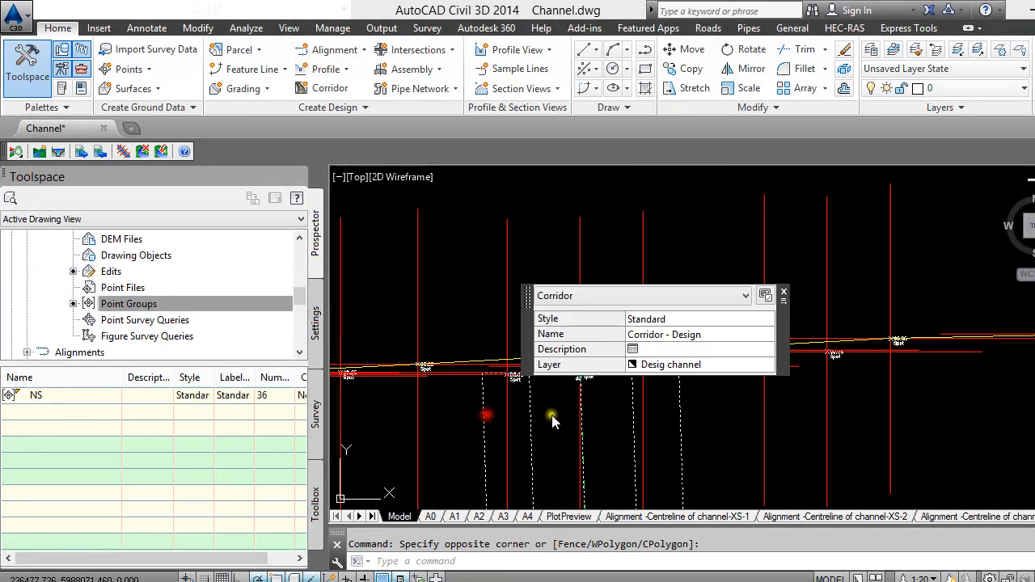
{"action": "left_click", "coordinate": [785, 293]}
{"action": "scroll", "coordinate": [566, 380], "scroll_direction": "up", "scroll_amount": 5}
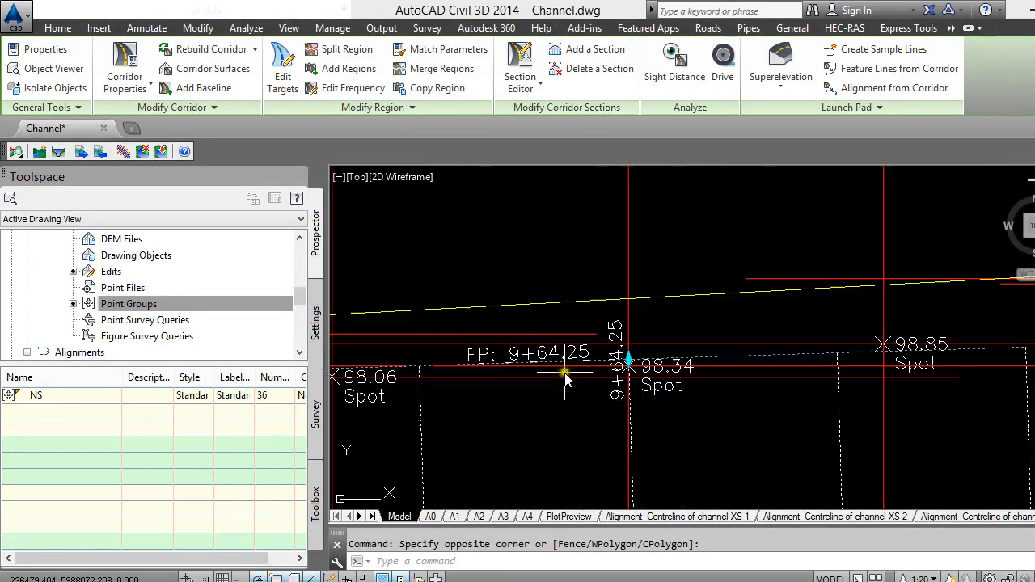
{"action": "left_click", "coordinate": [630, 358]}
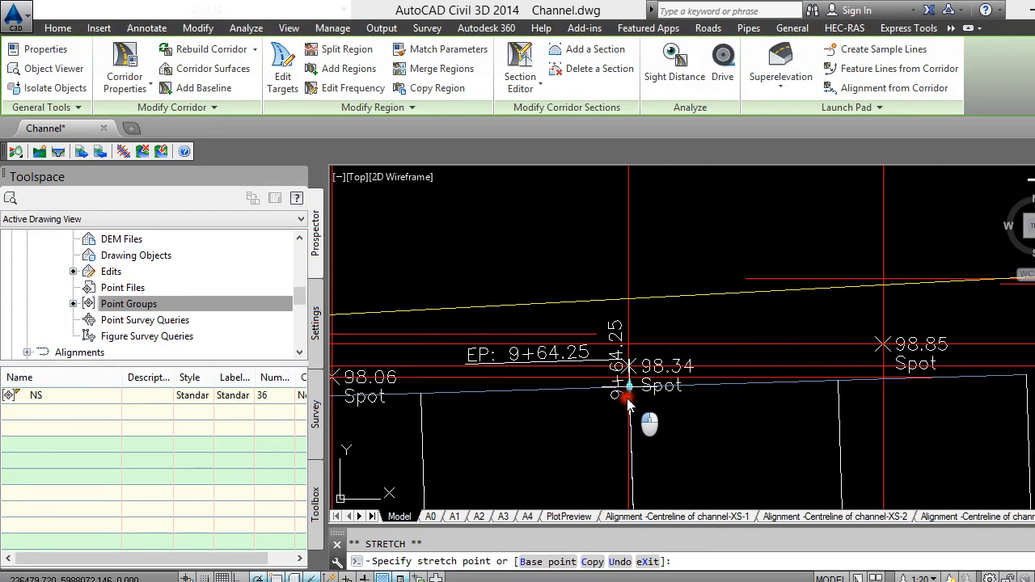
{"action": "left_click", "coordinate": [629, 387]}
{"action": "key", "text": "Escape"}
{"action": "scroll", "coordinate": [554, 323], "scroll_direction": "down", "scroll_amount": 5}
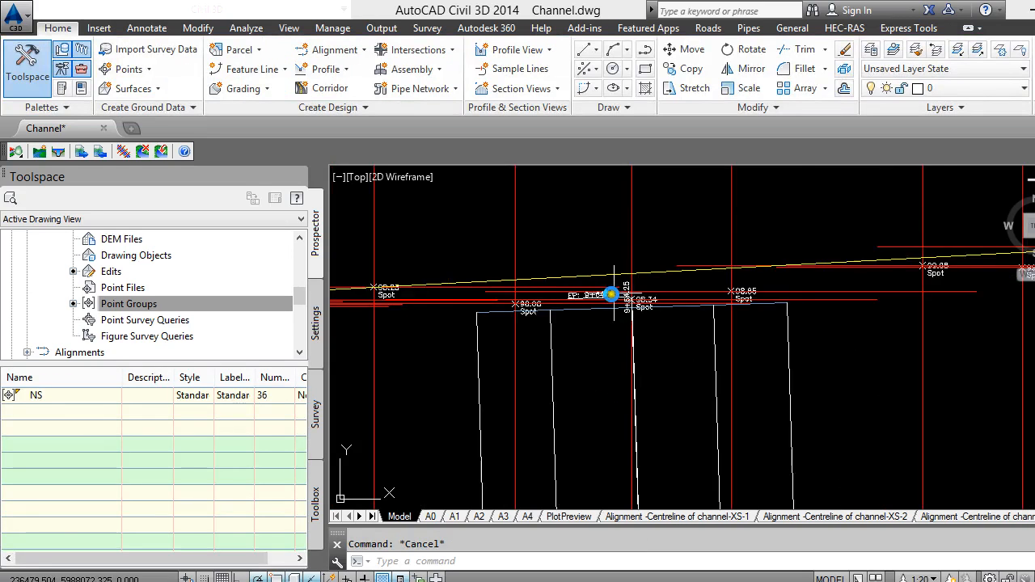
View the slightly shortened corridor in the Object Viewer, orbit its 3D shape, and close the viewer and deselect the corridor.
{"action": "left_click", "coordinate": [547, 325]}
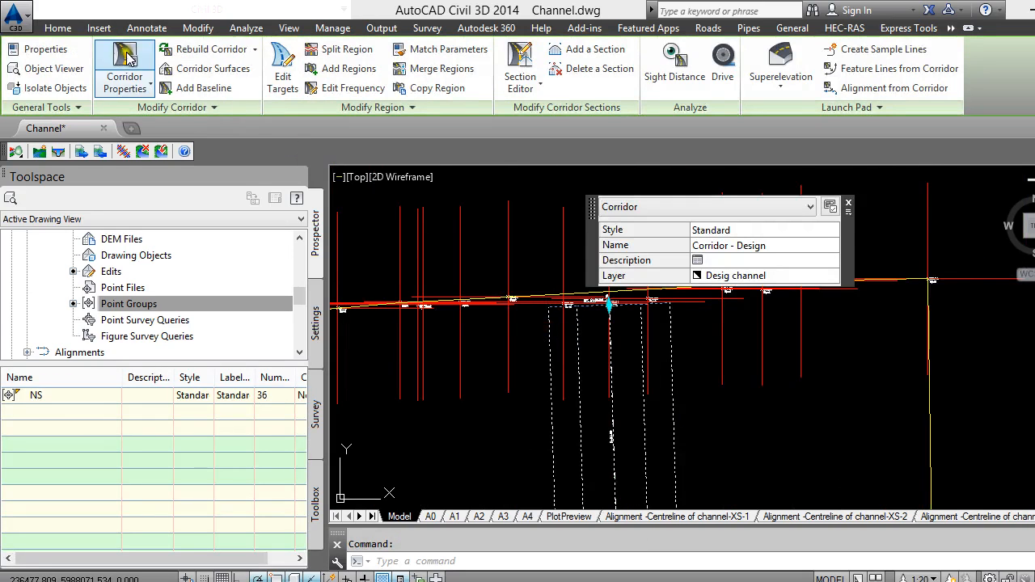
{"action": "left_click", "coordinate": [51, 71]}
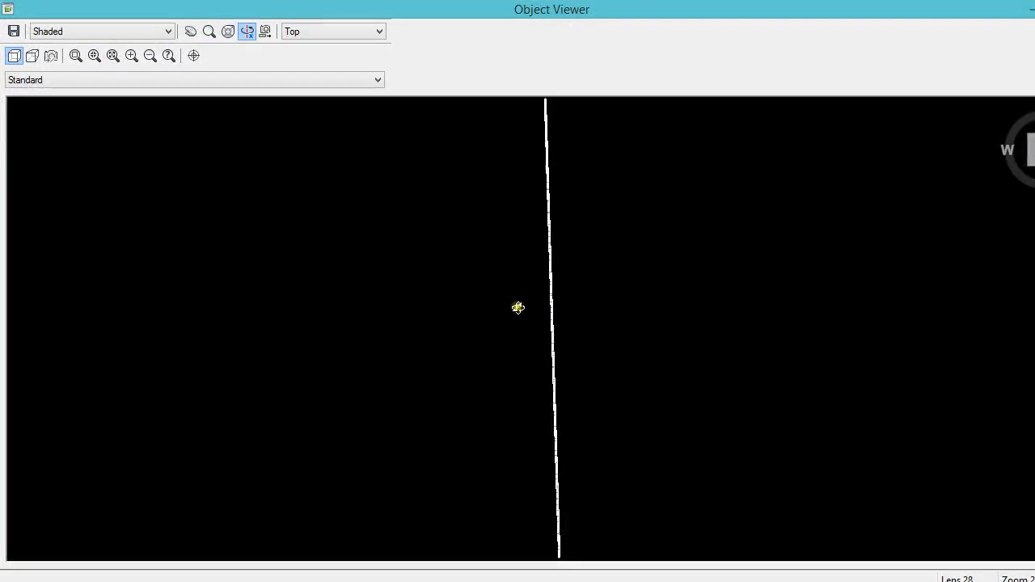
{"action": "mouse_move", "coordinate": [519, 308]}
{"action": "left_mouse_down"}
{"action": "mouse_move", "coordinate": [531, 233]}
{"action": "mouse_move", "coordinate": [553, 273]}
{"action": "mouse_move", "coordinate": [557, 159]}
{"action": "mouse_move", "coordinate": [548, 173]}
{"action": "mouse_move", "coordinate": [555, 224]}
{"action": "mouse_move", "coordinate": [566, 181]}
{"action": "mouse_move", "coordinate": [585, 211]}
{"action": "left_mouse_up"}
{"action": "key", "text": "Escape"}
{"action": "key", "text": "Escape"}
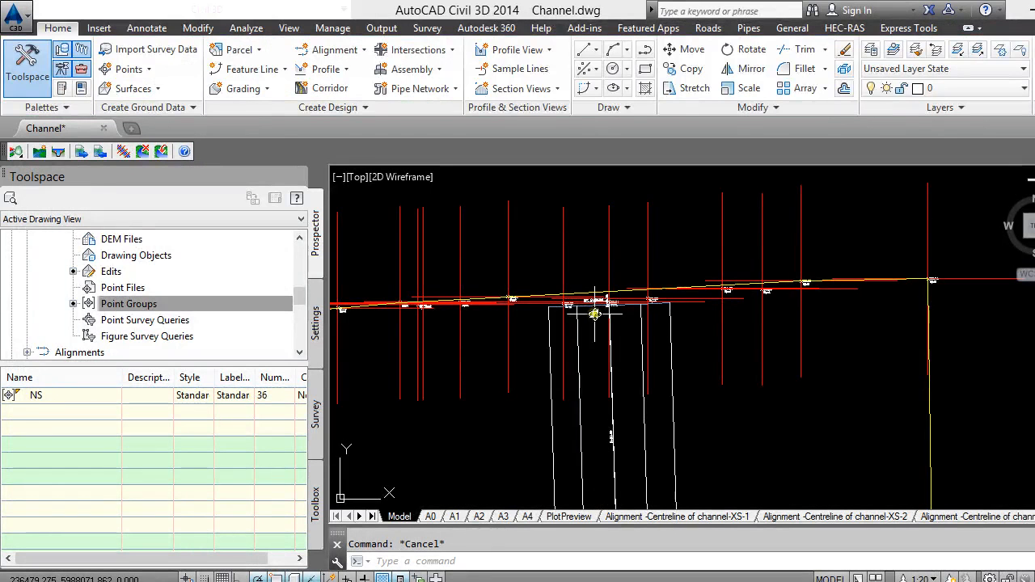
Stretch the corridor's end grip farther back along the centreline, below the red survey point markers, and dismiss its properties.
{"action": "scroll", "coordinate": [595, 314], "scroll_direction": "up", "scroll_amount": 2}
{"action": "left_click", "coordinate": [521, 317]}
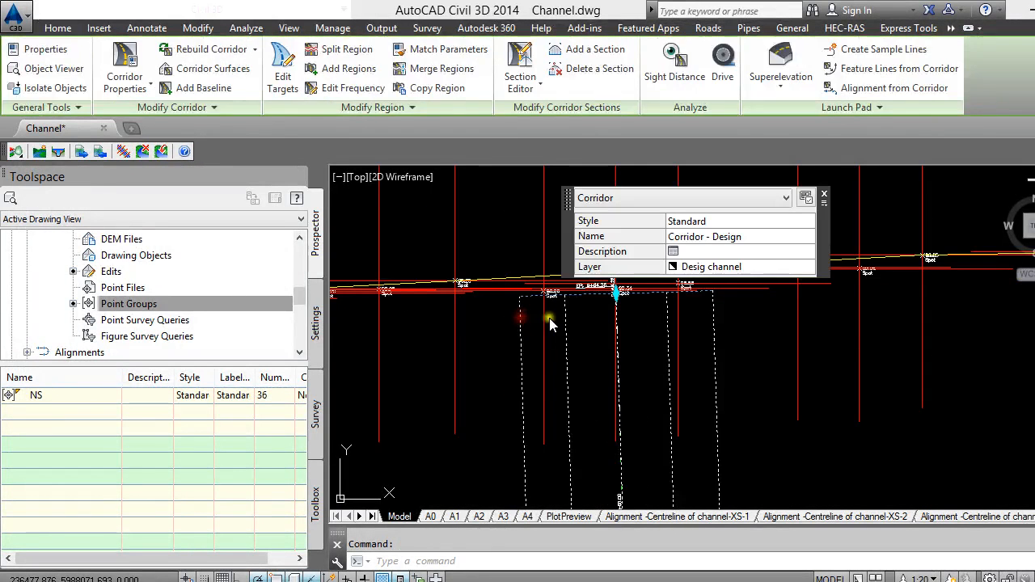
{"action": "left_click", "coordinate": [616, 294]}
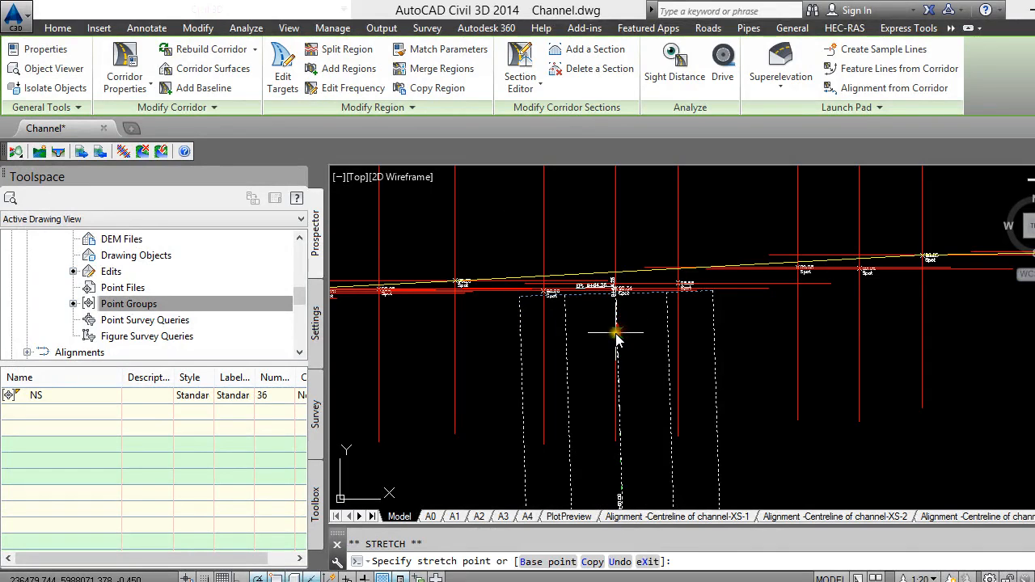
{"action": "left_click", "coordinate": [618, 338]}
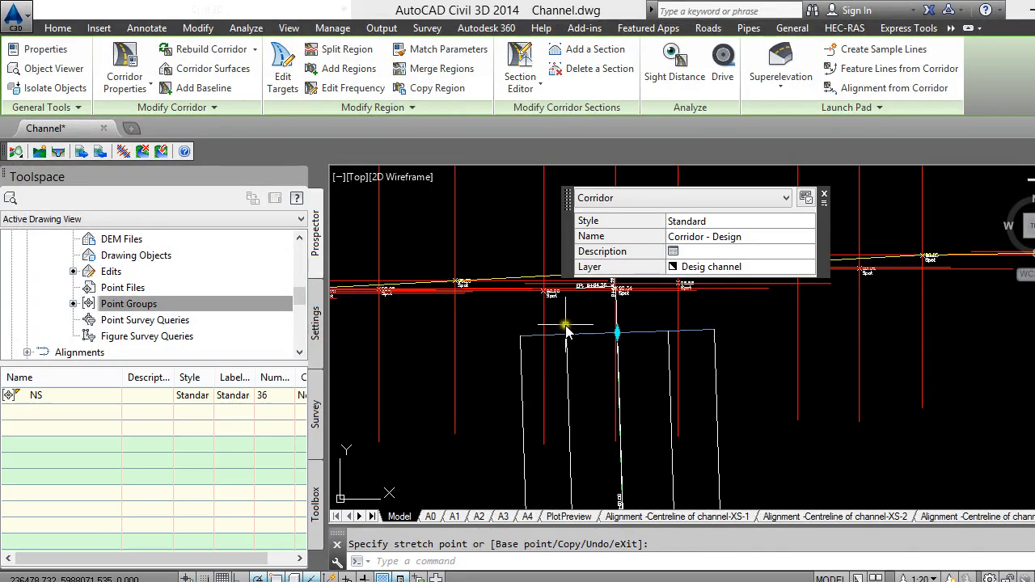
{"action": "left_click", "coordinate": [572, 340]}
{"action": "left_click", "coordinate": [576, 340]}
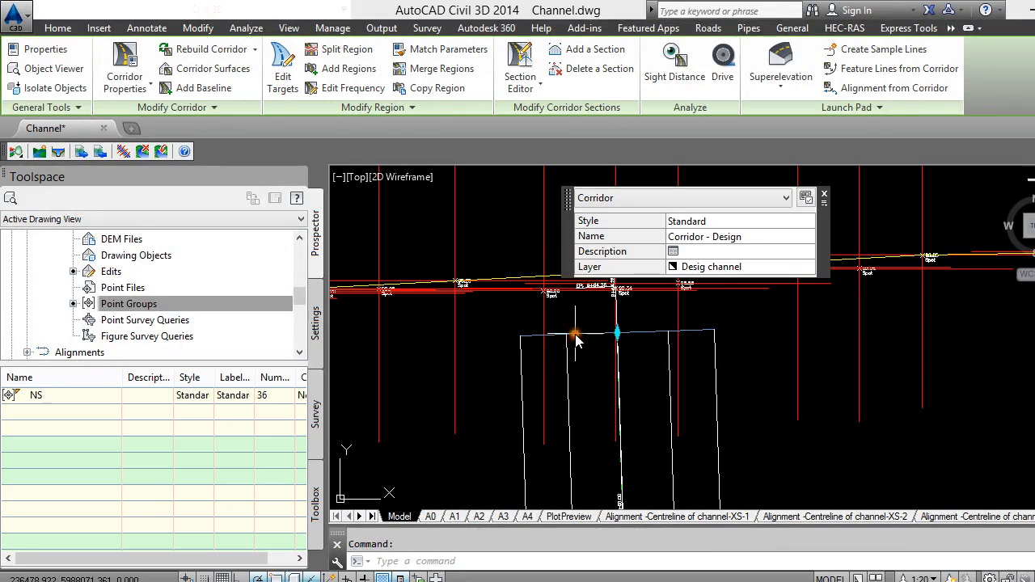
{"action": "left_click", "coordinate": [570, 337]}
{"action": "left_click", "coordinate": [568, 339]}
{"action": "double_click", "coordinate": [568, 341]}
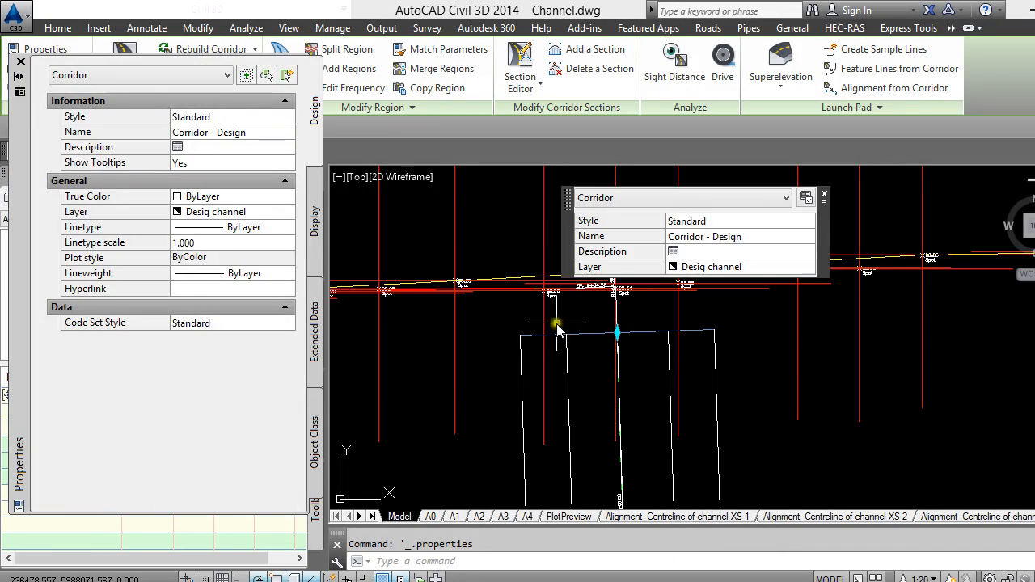
{"action": "left_click", "coordinate": [21, 62]}
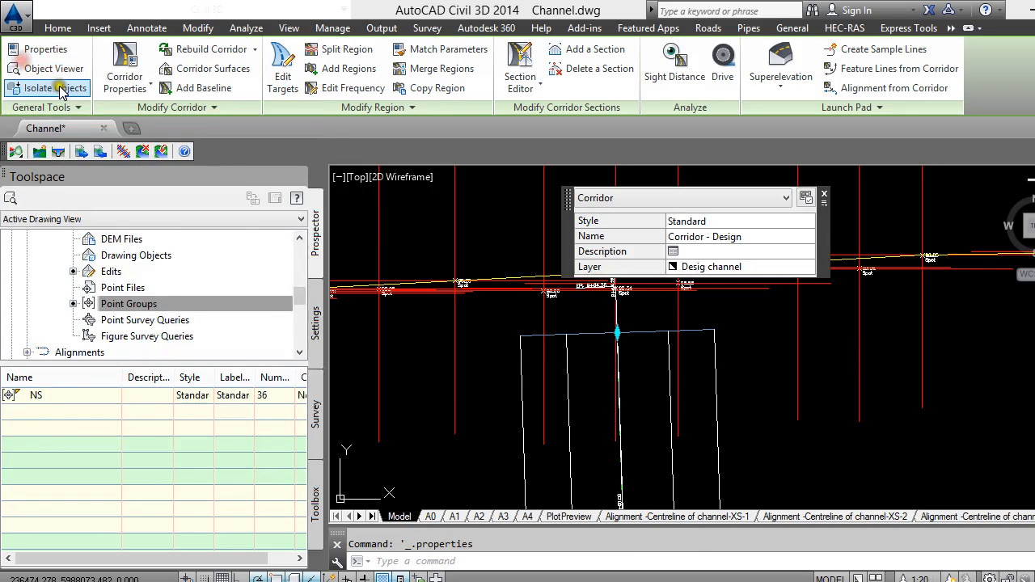
Recheck the corridor's 3D shape in the Object Viewer after the second end adjustment, and close the viewer.
{"action": "left_click", "coordinate": [51, 68]}
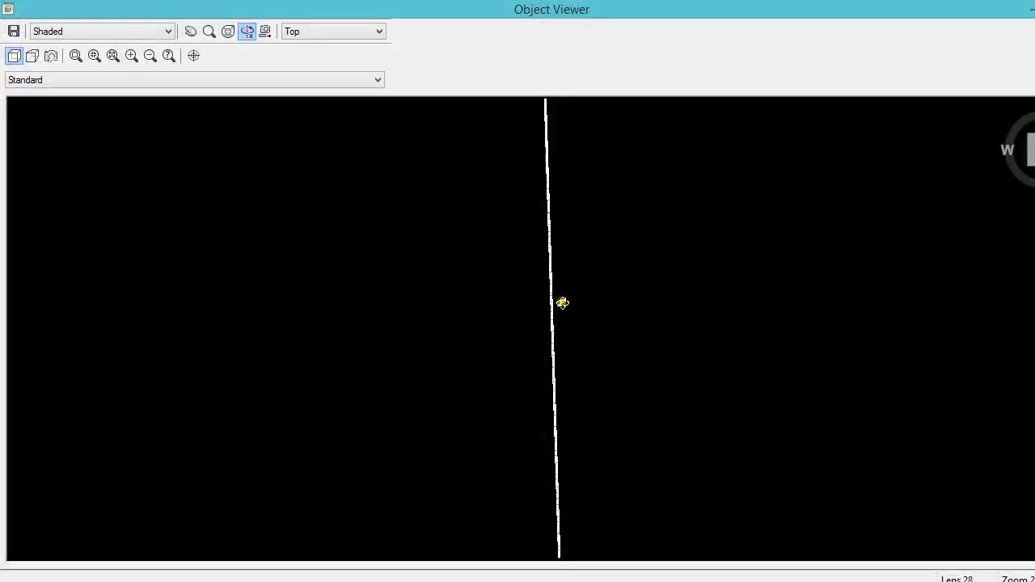
{"action": "left_click_drag", "start_coordinate": [562, 303], "coordinate": [580, 129]}
{"action": "key", "text": "Escape"}
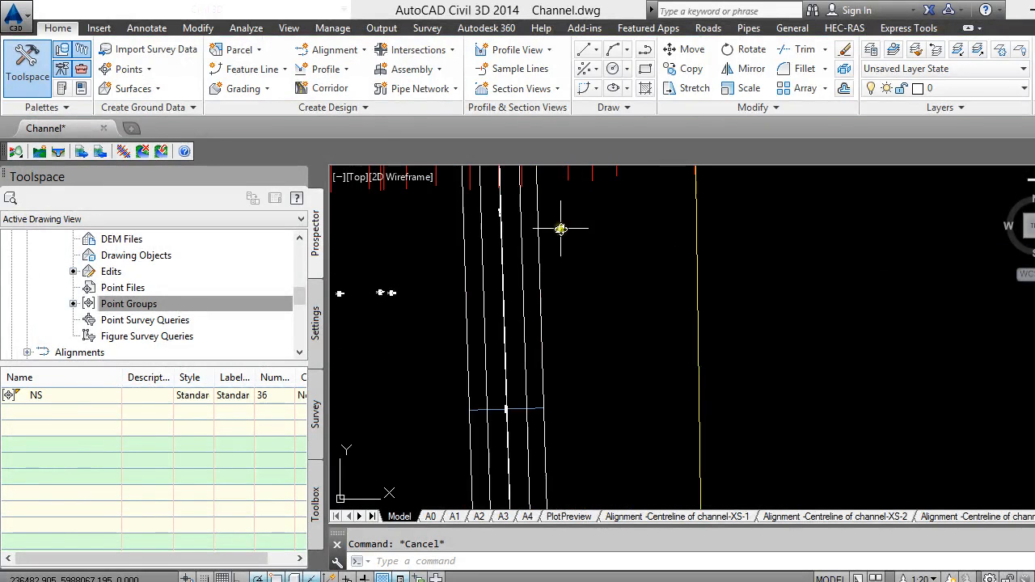
Examine the channel profile and follow the corridor in plan past the surface boundary line that crosses it.
{"action": "scroll", "coordinate": [811, 321], "scroll_direction": "up", "scroll_amount": 12}
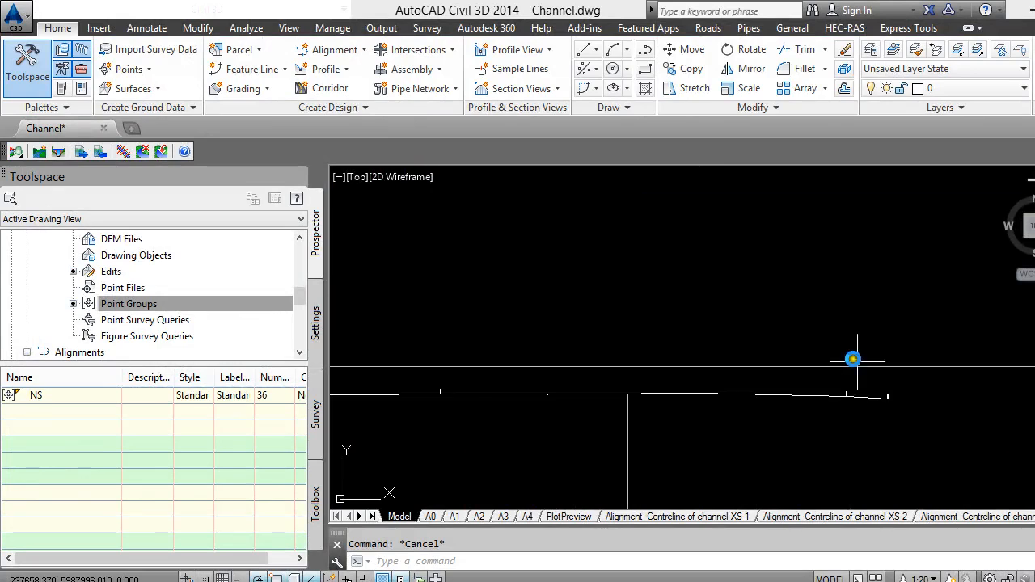
{"action": "scroll", "coordinate": [842, 397], "scroll_direction": "down", "scroll_amount": 4}
{"action": "scroll", "coordinate": [848, 395], "scroll_direction": "up", "scroll_amount": 4}
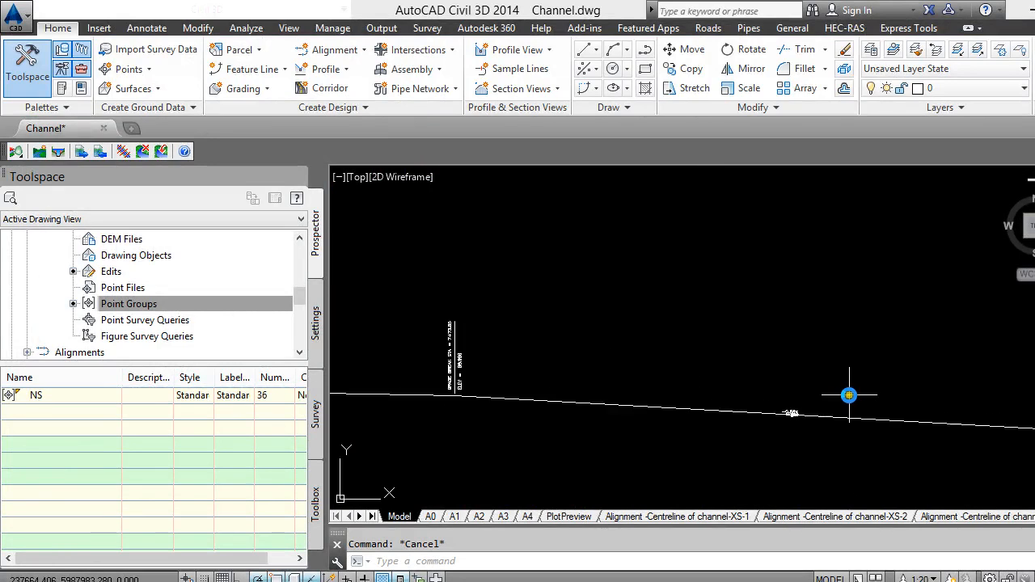
{"action": "scroll", "coordinate": [746, 339], "scroll_direction": "down", "scroll_amount": 9}
{"action": "scroll", "coordinate": [671, 347], "scroll_direction": "down", "scroll_amount": 5}
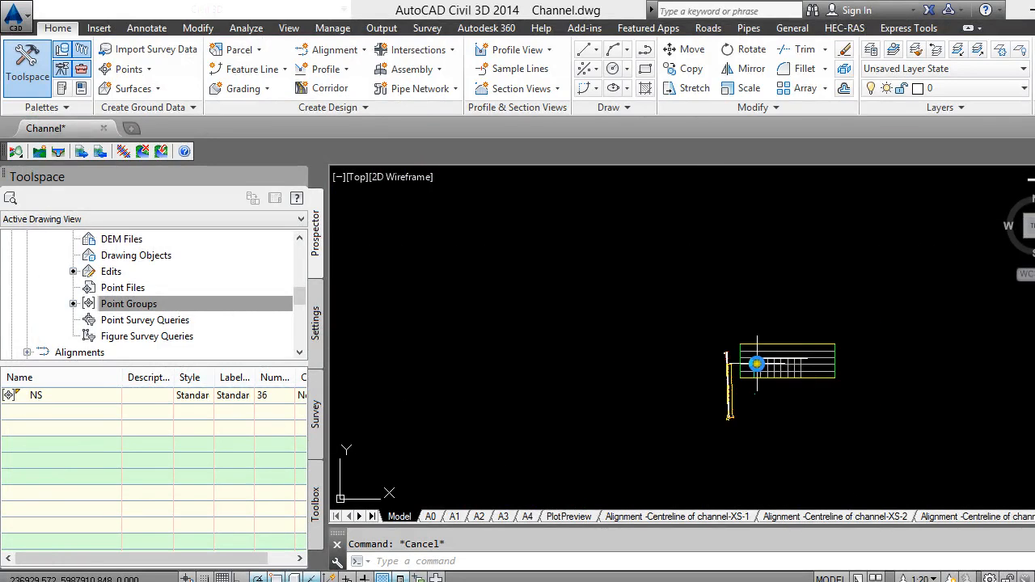
{"action": "scroll", "coordinate": [721, 358], "scroll_direction": "up", "scroll_amount": 6}
{"action": "scroll", "coordinate": [689, 351], "scroll_direction": "down", "scroll_amount": 2}
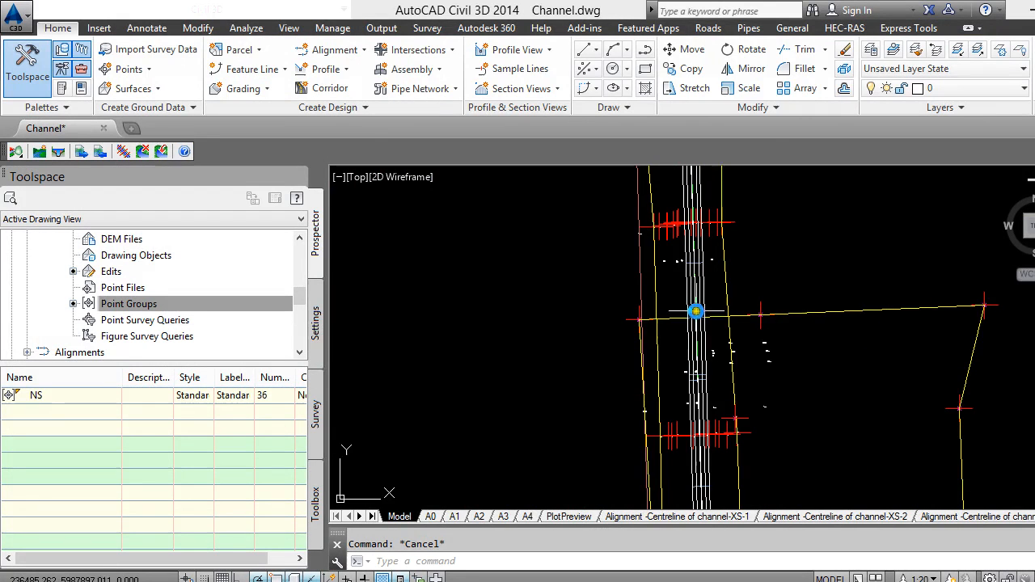
{"action": "scroll", "coordinate": [582, 350], "scroll_direction": "down", "scroll_amount": 5}
{"action": "scroll", "coordinate": [579, 353], "scroll_direction": "up", "scroll_amount": 6}
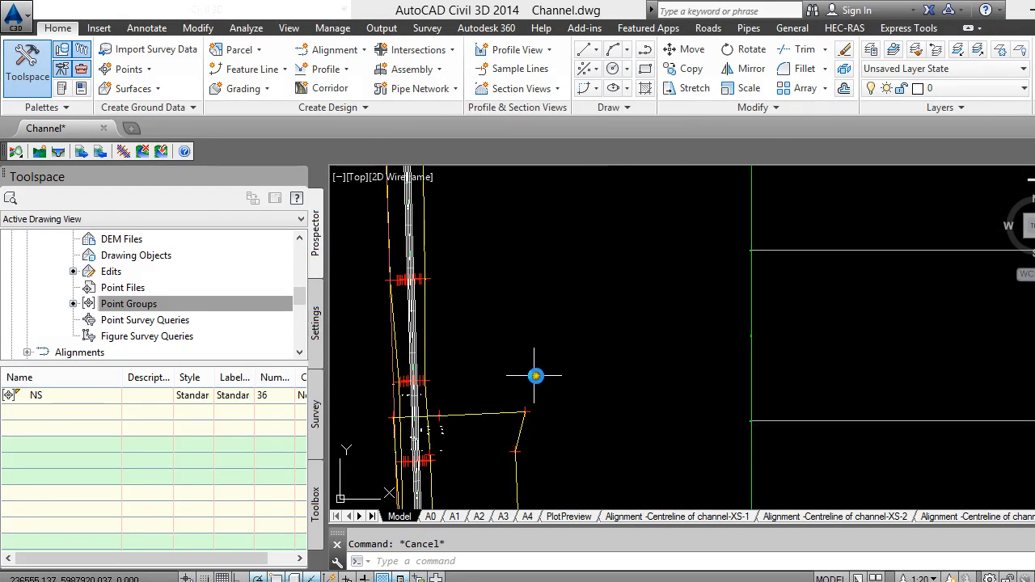
{"action": "scroll", "coordinate": [415, 441], "scroll_direction": "up", "scroll_amount": 3}
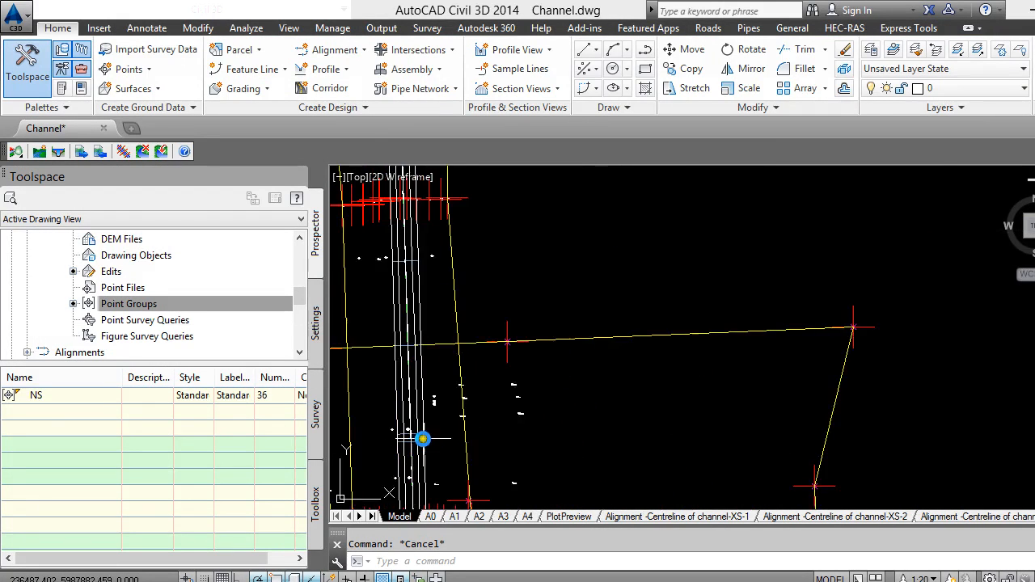
{"action": "scroll", "coordinate": [423, 435], "scroll_direction": "down", "scroll_amount": 4}
{"action": "scroll", "coordinate": [423, 270], "scroll_direction": "up", "scroll_amount": 4}
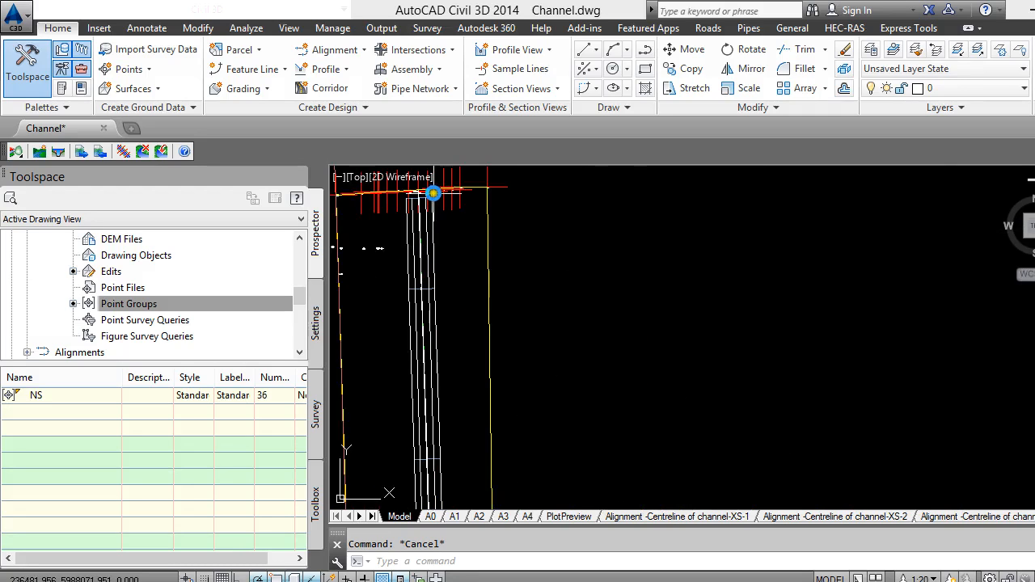
Shorten the design corridor by stretching its end grip back to just inside the NS surface boundary crossing the channel.
{"action": "scroll", "coordinate": [403, 216], "scroll_direction": "up", "scroll_amount": 3}
{"action": "left_click", "coordinate": [403, 225]}
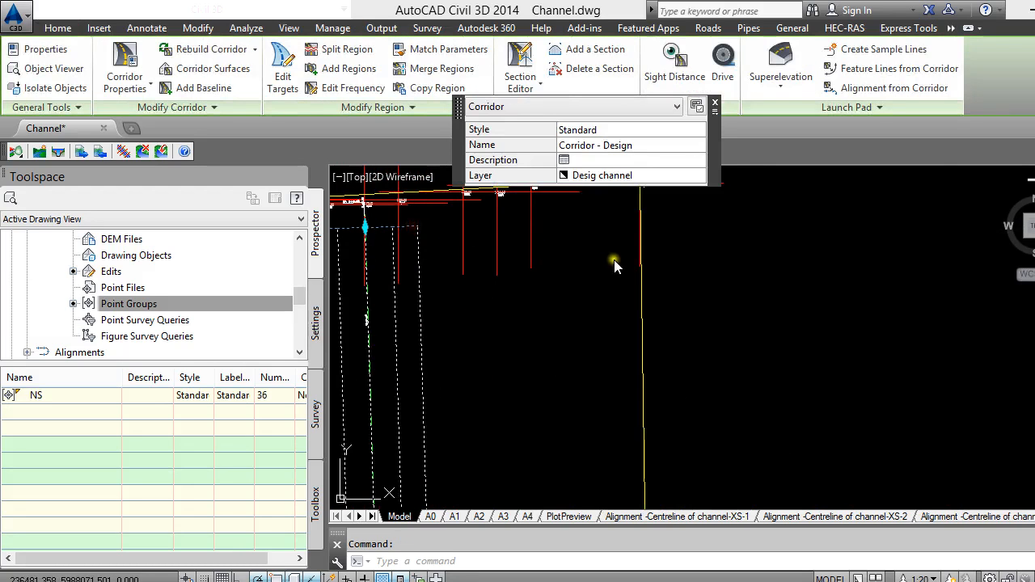
{"action": "left_click", "coordinate": [365, 228]}
{"action": "scroll", "coordinate": [441, 259], "scroll_direction": "down", "scroll_amount": 3}
{"action": "scroll", "coordinate": [452, 242], "scroll_direction": "down", "scroll_amount": 2}
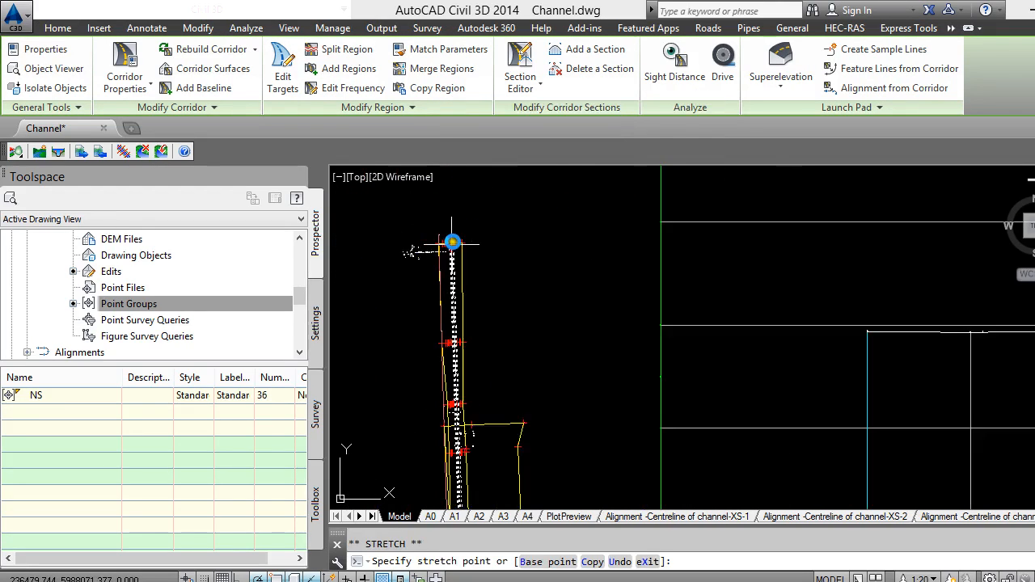
{"action": "scroll", "coordinate": [457, 456], "scroll_direction": "up", "scroll_amount": 3}
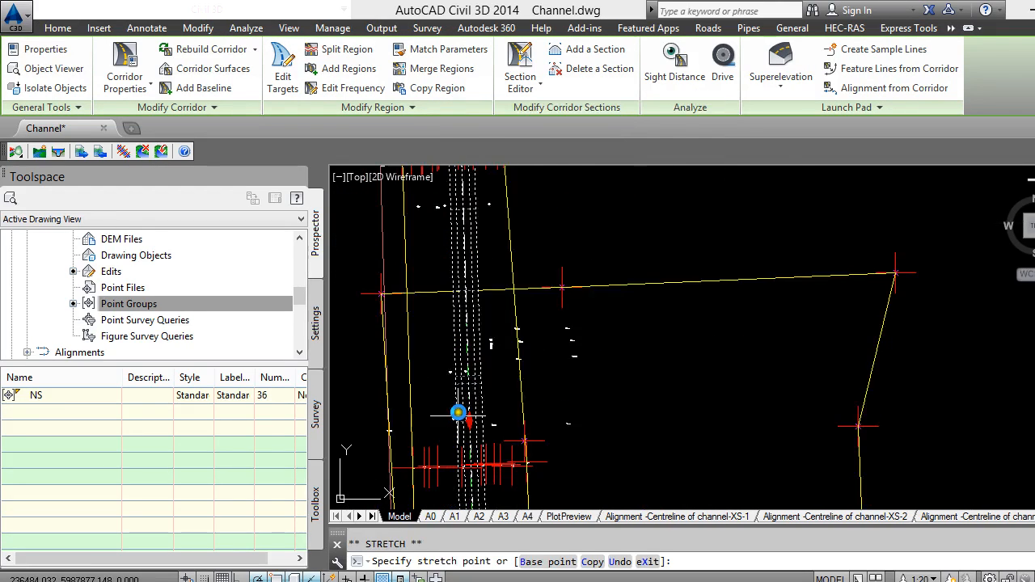
{"action": "scroll", "coordinate": [467, 300], "scroll_direction": "up", "scroll_amount": 4}
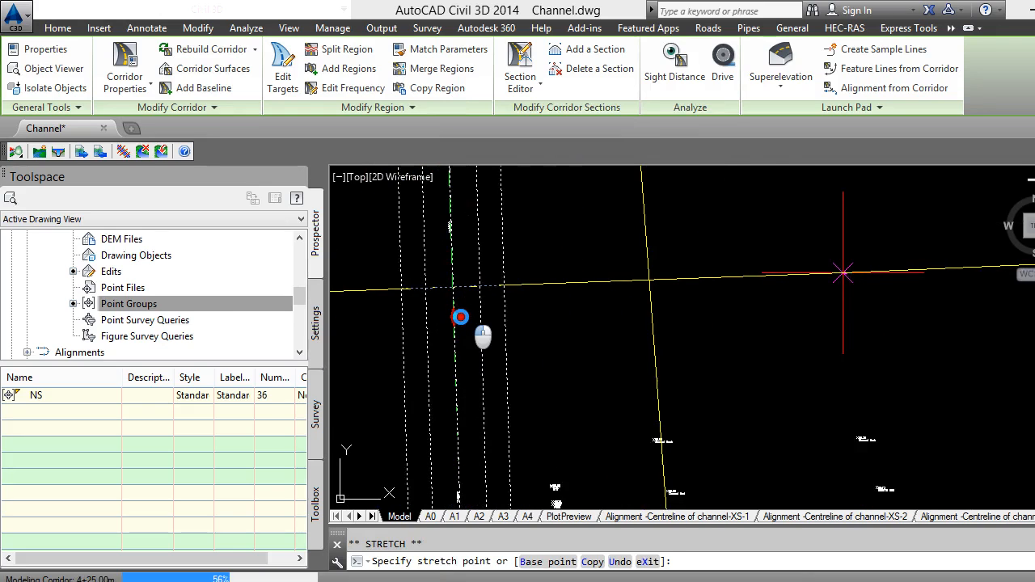
{"action": "left_click", "coordinate": [461, 330]}
{"action": "key", "text": "Escape"}
{"action": "key", "text": "Escape"}
{"action": "scroll", "coordinate": [581, 314], "scroll_direction": "down", "scroll_amount": 3}
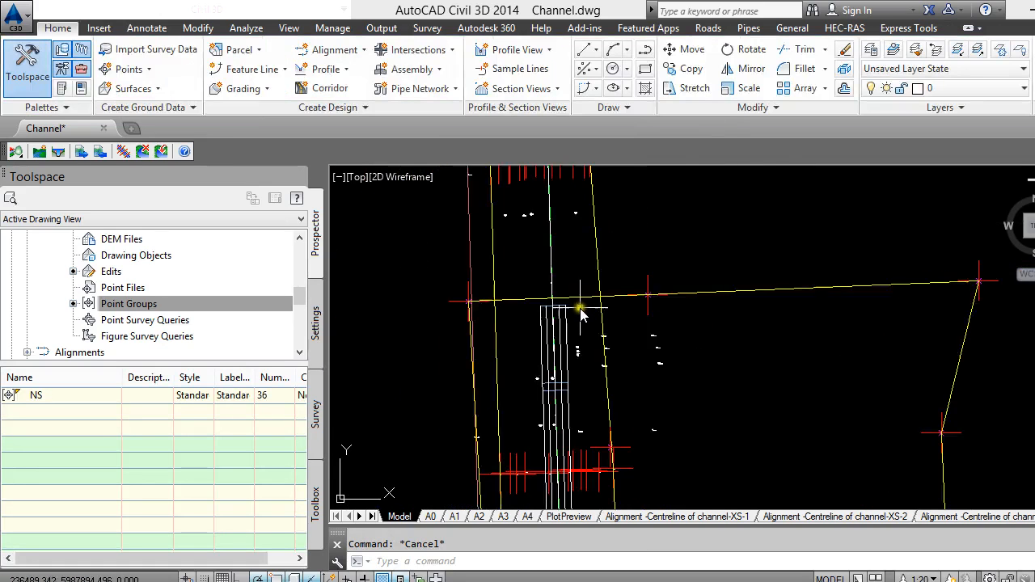
Select the NS surface boundary to check its extent against the shortened corridor, and deselect it.
{"action": "left_click", "coordinate": [629, 300]}
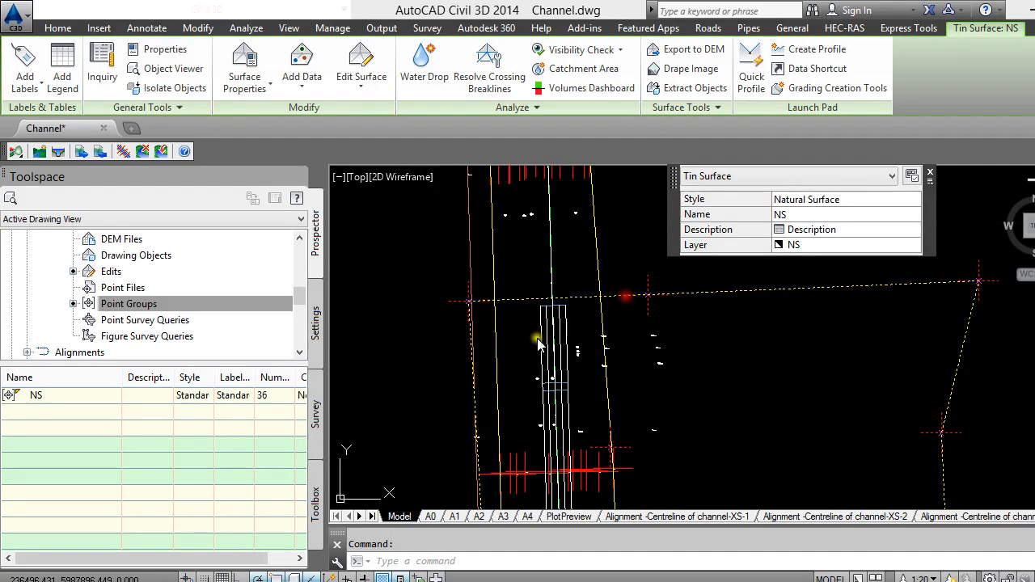
{"action": "scroll", "coordinate": [407, 321], "scroll_direction": "down", "scroll_amount": 3}
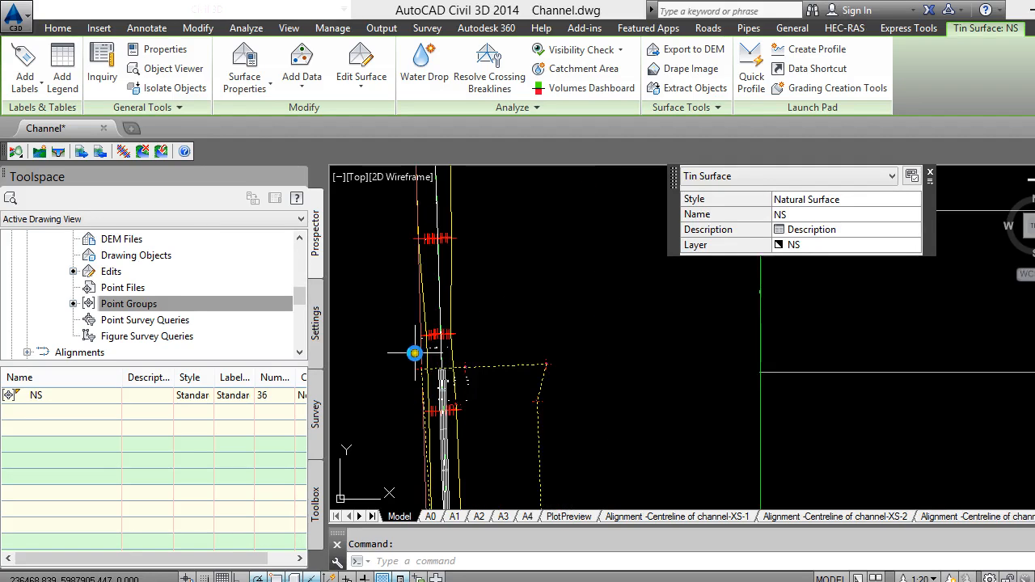
{"action": "scroll", "coordinate": [441, 437], "scroll_direction": "up", "scroll_amount": 2}
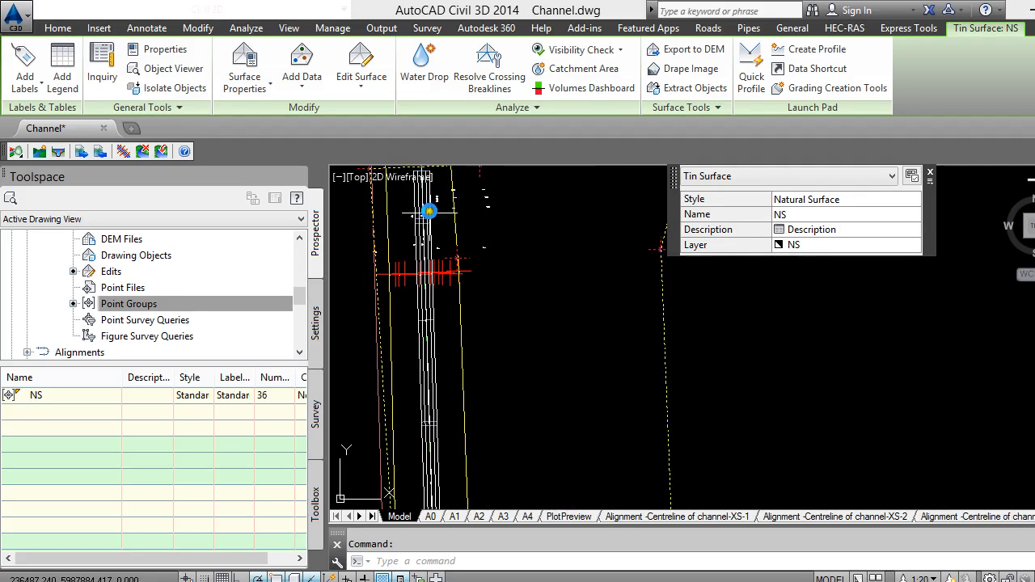
{"action": "key", "text": "Escape"}
Inspect the shortened design corridor from a tilted angle in the Object Viewer, and close the viewer.
{"action": "scroll", "coordinate": [432, 242], "scroll_direction": "up", "scroll_amount": 4}
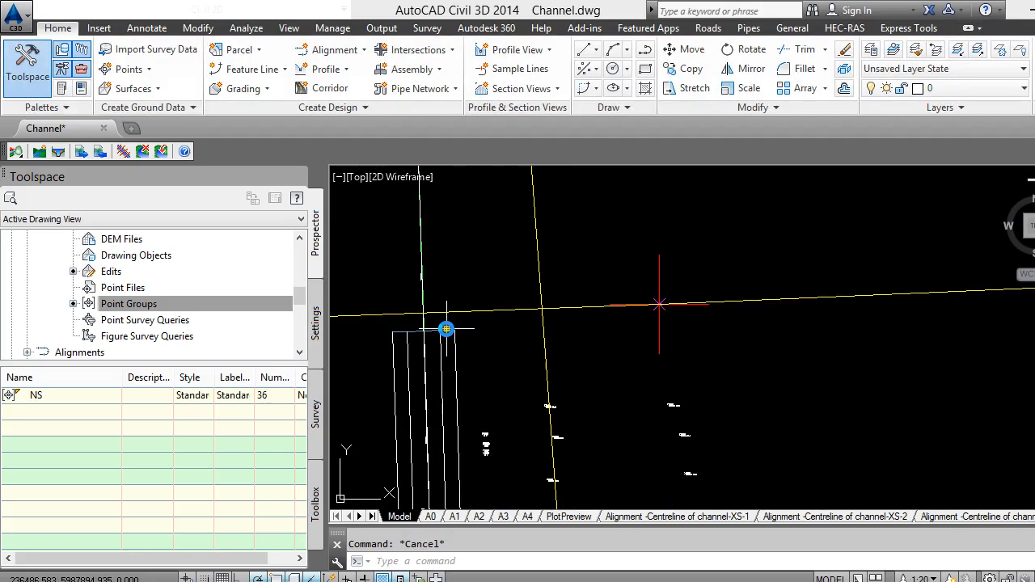
{"action": "left_click", "coordinate": [446, 329]}
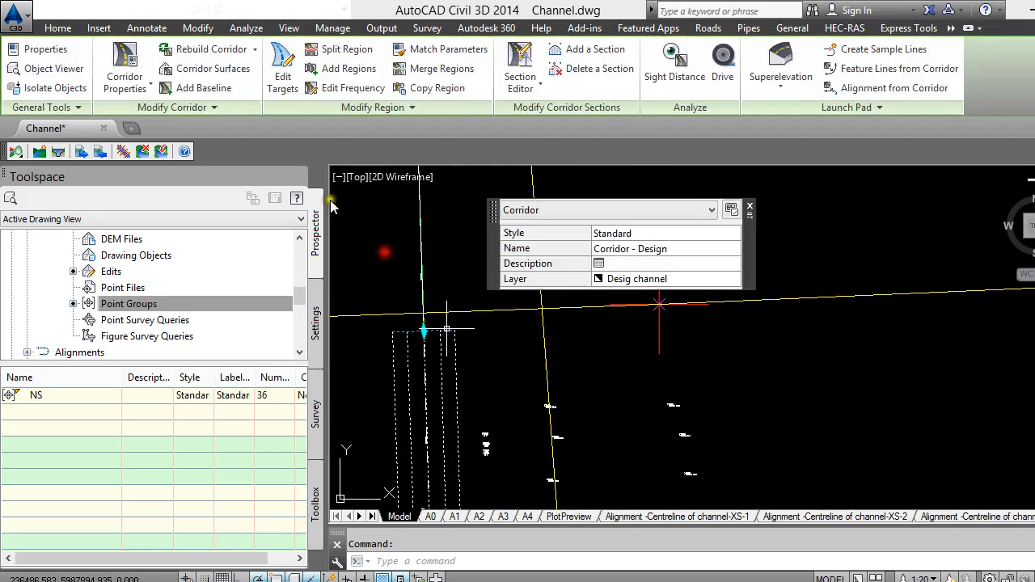
{"action": "left_click", "coordinate": [61, 71]}
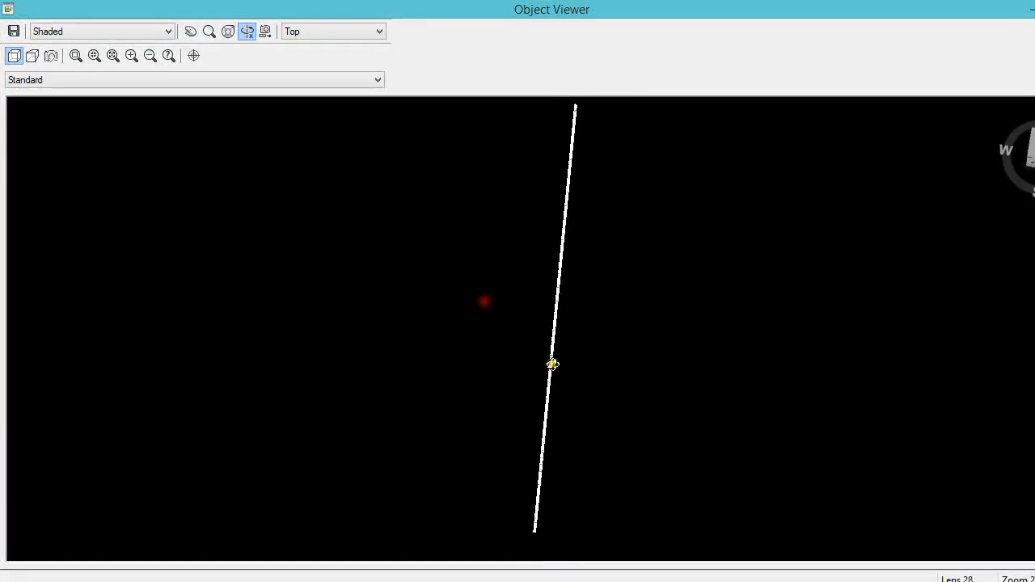
{"action": "left_click_drag", "start_coordinate": [553, 364], "coordinate": [553, 208]}
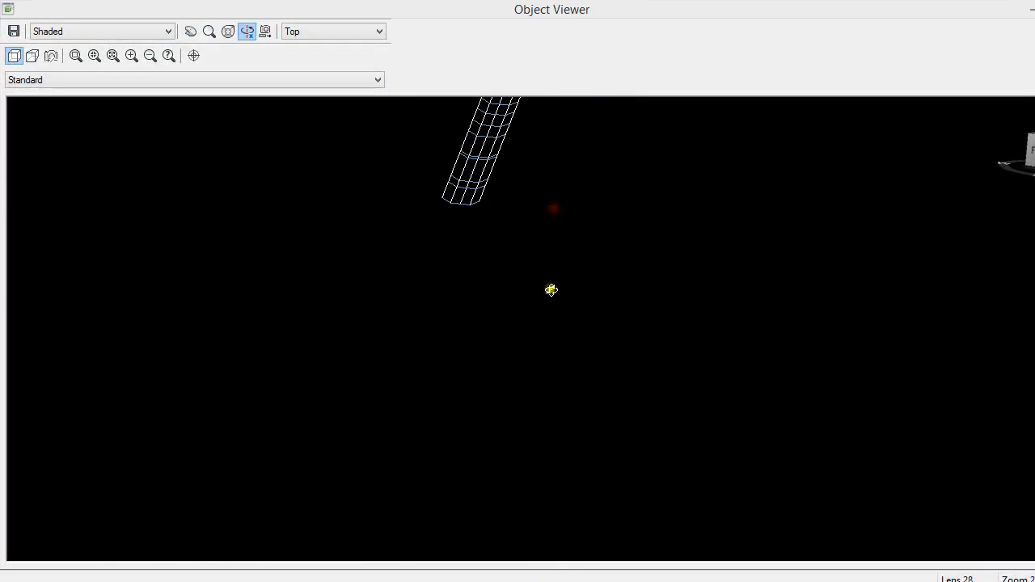
{"action": "key", "text": "Escape"}
View the design corridor together with the NS surface in the Object Viewer from several angles, close it and deselect both.
{"action": "left_click", "coordinate": [475, 308]}
{"action": "left_click", "coordinate": [421, 287]}
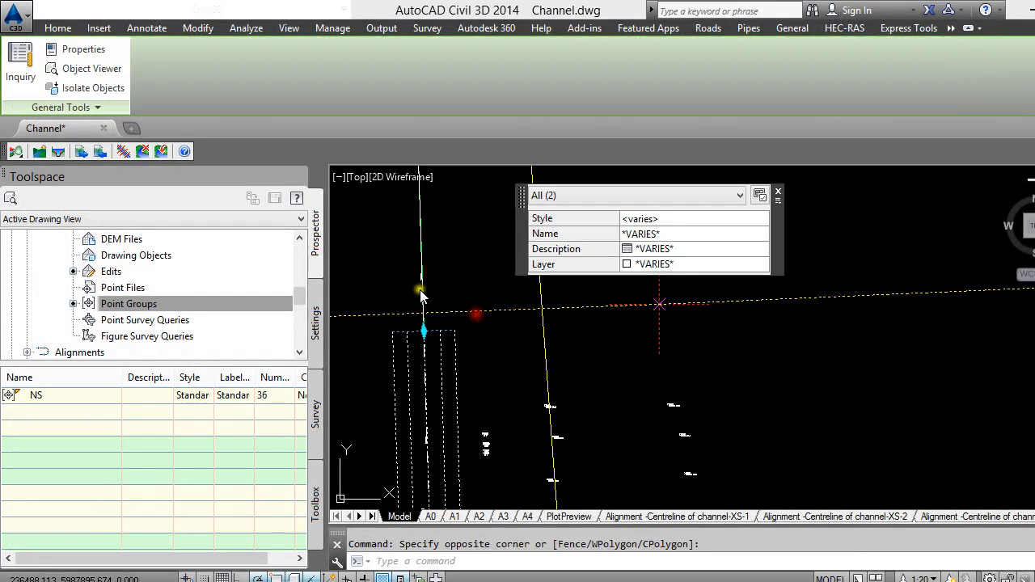
{"action": "left_click", "coordinate": [93, 70]}
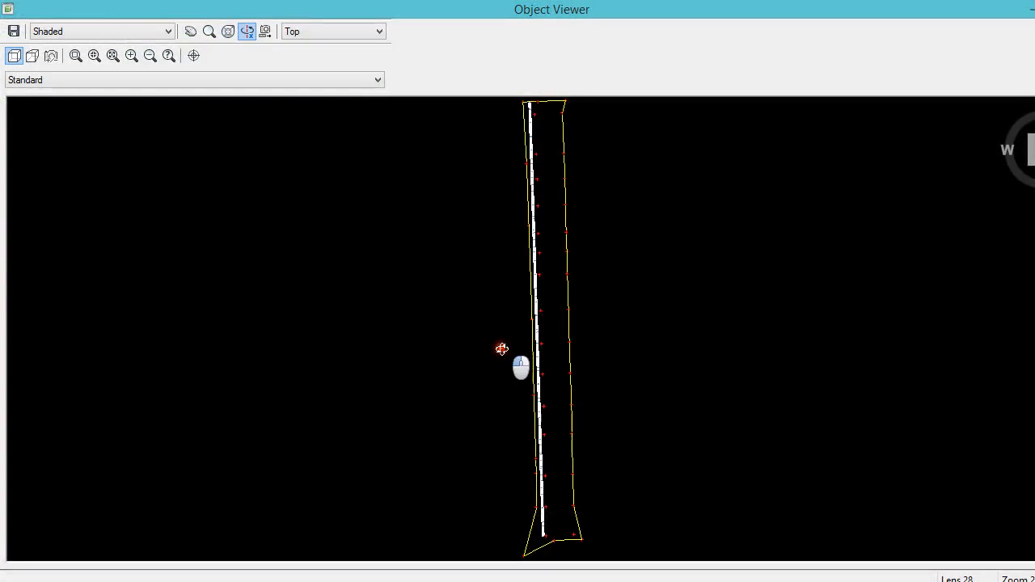
{"action": "mouse_move", "coordinate": [501, 349]}
{"action": "left_mouse_down"}
{"action": "mouse_move", "coordinate": [485, 224]}
{"action": "mouse_move", "coordinate": [545, 199]}
{"action": "mouse_move", "coordinate": [564, 166]}
{"action": "mouse_move", "coordinate": [547, 301]}
{"action": "mouse_move", "coordinate": [557, 272]}
{"action": "mouse_move", "coordinate": [494, 279]}
{"action": "mouse_move", "coordinate": [459, 204]}
{"action": "mouse_move", "coordinate": [486, 243]}
{"action": "left_mouse_up"}
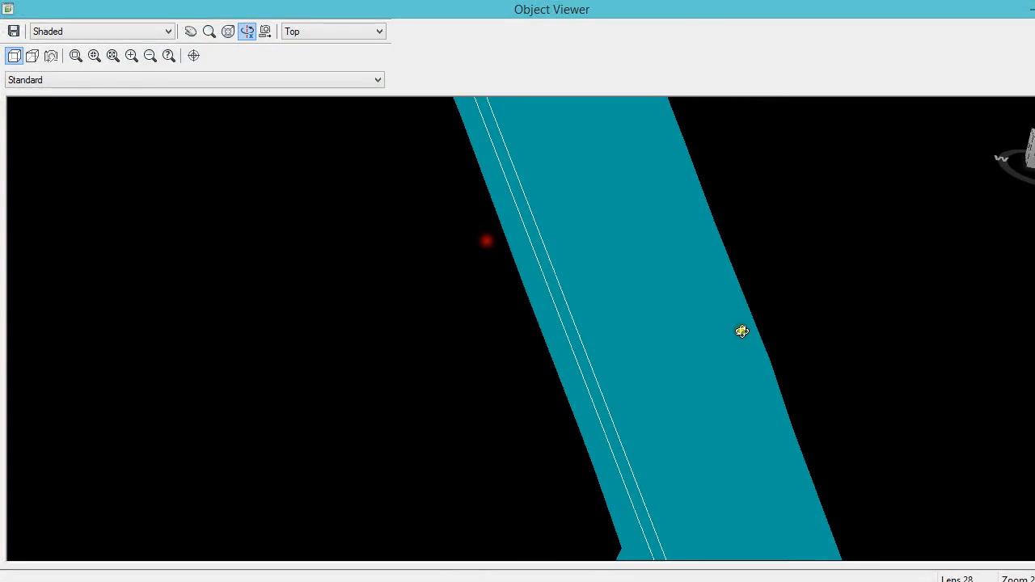
{"action": "left_click_drag", "start_coordinate": [742, 331], "coordinate": [687, 276]}
{"action": "mouse_move", "coordinate": [658, 231]}
{"action": "left_mouse_down"}
{"action": "mouse_move", "coordinate": [846, 222]}
{"action": "mouse_move", "coordinate": [802, 224]}
{"action": "mouse_move", "coordinate": [774, 250]}
{"action": "mouse_move", "coordinate": [840, 251]}
{"action": "mouse_move", "coordinate": [749, 294]}
{"action": "left_mouse_up"}
{"action": "key", "text": "alt+F4"}
{"action": "scroll", "coordinate": [496, 359], "scroll_direction": "down", "scroll_amount": 2}
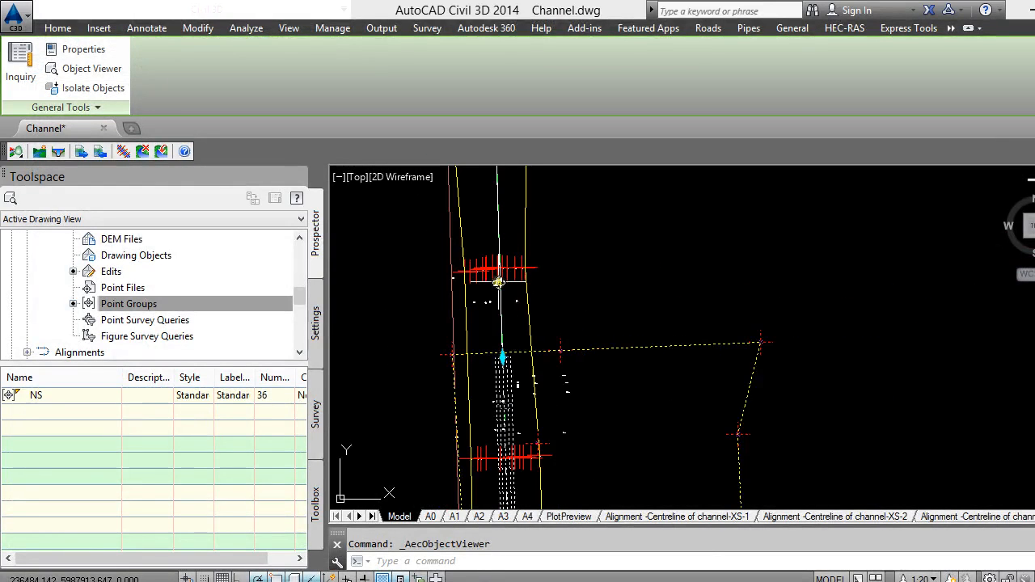
{"action": "key", "text": "Escape"}
Review the corridor in plan, and switch to PowerPoint to examine the design channel cross-section on slide 10.
{"action": "mouse_move", "coordinate": [502, 356]}
{"action": "middle_mouse_down"}
{"action": "mouse_move", "coordinate": [504, 410]}
{"action": "mouse_move", "coordinate": [485, 435]}
{"action": "middle_mouse_up"}
{"action": "scroll", "coordinate": [485, 435], "scroll_direction": "up", "scroll_amount": 4}
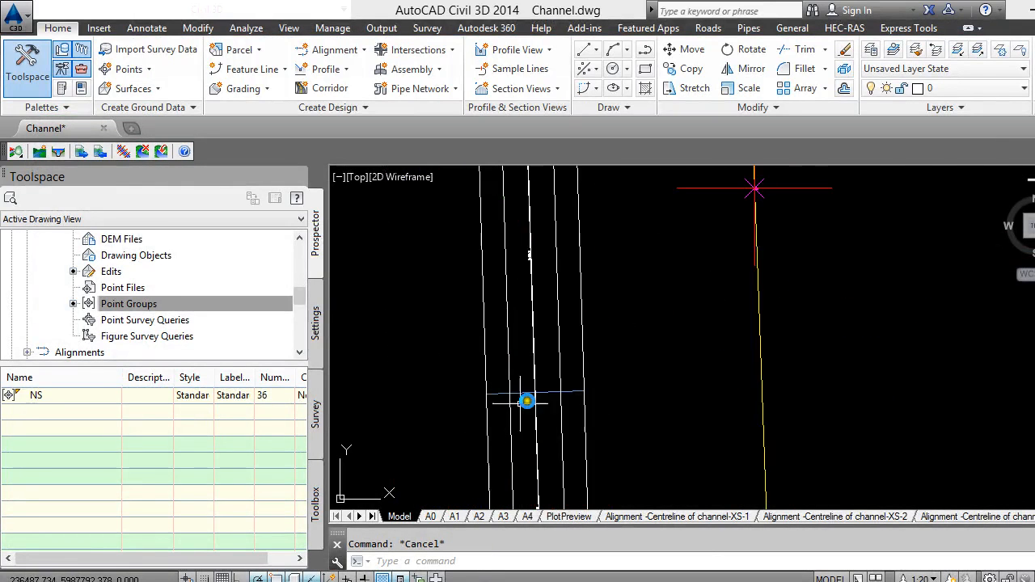
{"action": "scroll", "coordinate": [577, 386], "scroll_direction": "down", "scroll_amount": 3}
{"action": "scroll", "coordinate": [469, 381], "scroll_direction": "down", "scroll_amount": 3}
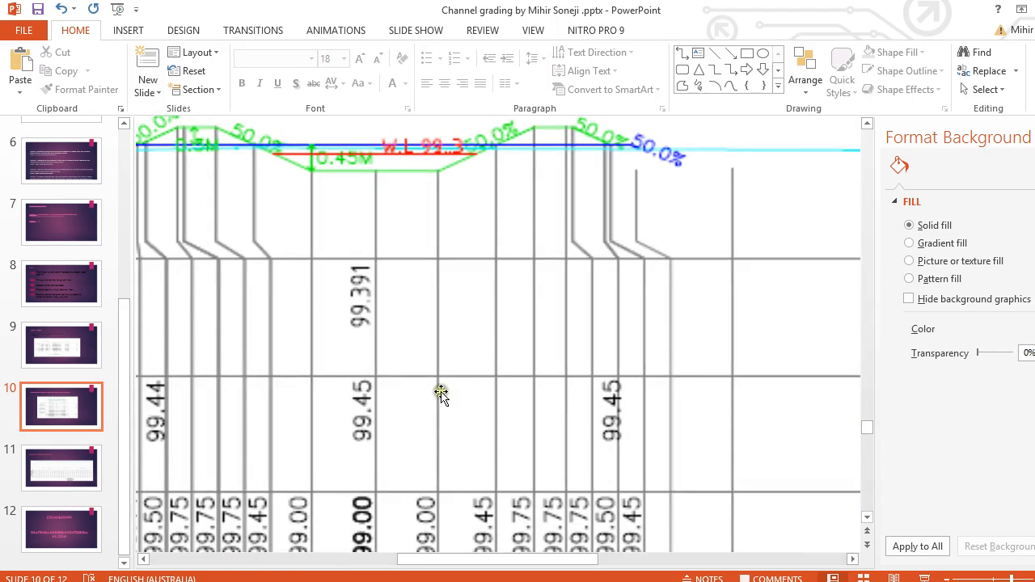
{"action": "left_click_drag", "start_coordinate": [450, 559], "coordinate": [393, 559]}
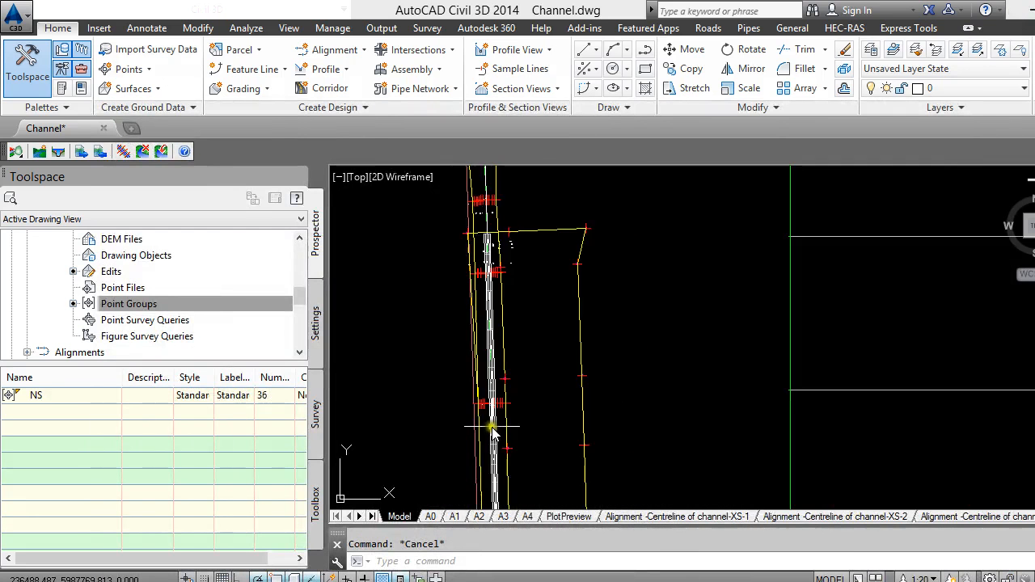
Create a dynamically linked feature line from the corridor's Channel_Top line, placing it in a new site named Design channel.
{"action": "scroll", "coordinate": [480, 351], "scroll_direction": "up", "scroll_amount": 5}
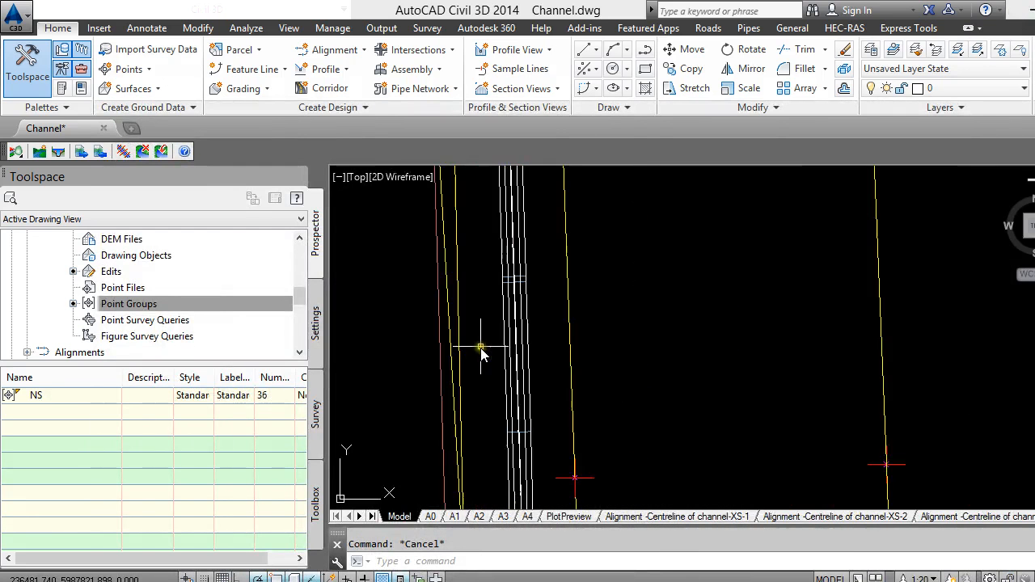
{"action": "left_click", "coordinate": [514, 350]}
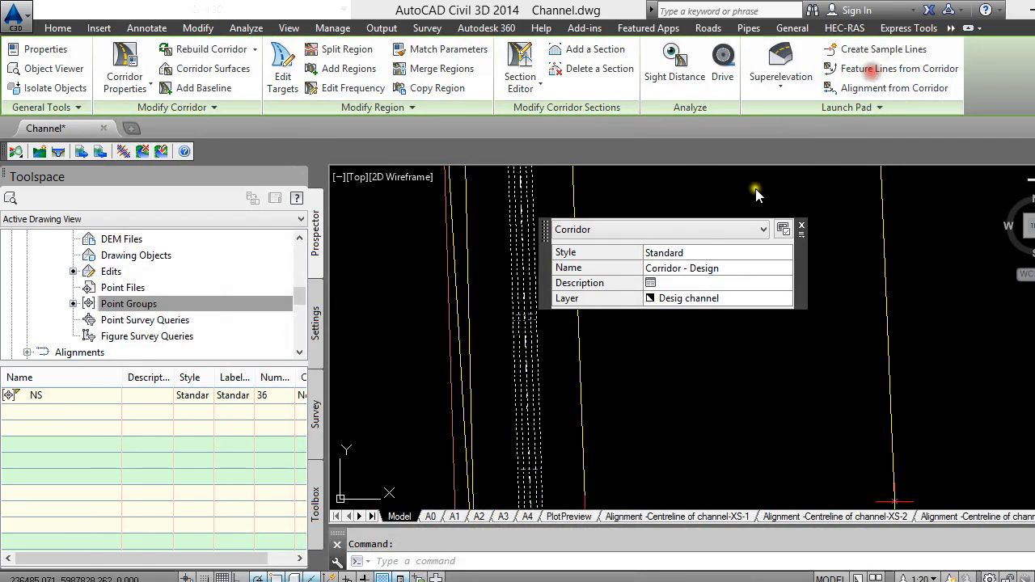
{"action": "left_click", "coordinate": [890, 68]}
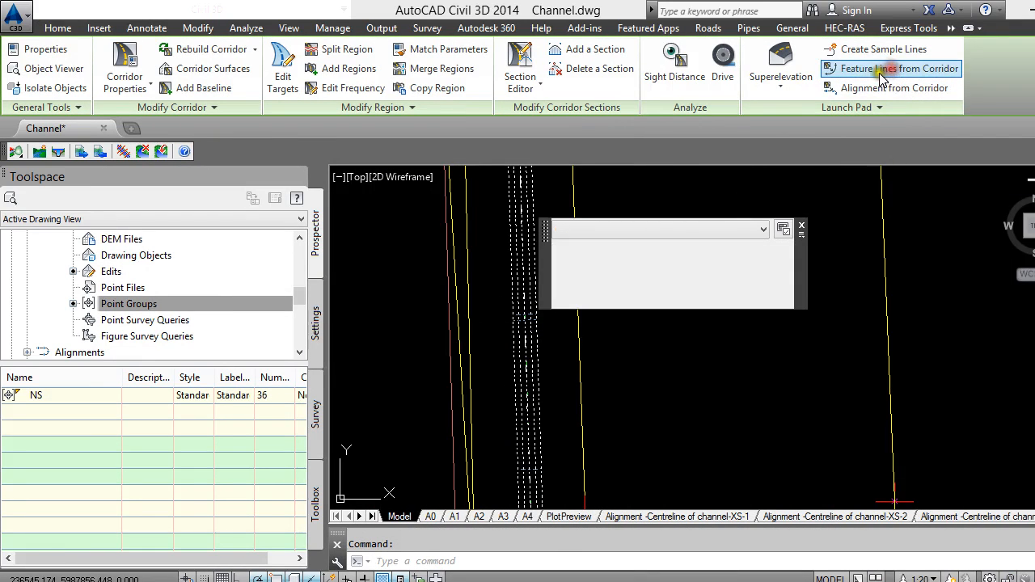
{"action": "left_click", "coordinate": [602, 247]}
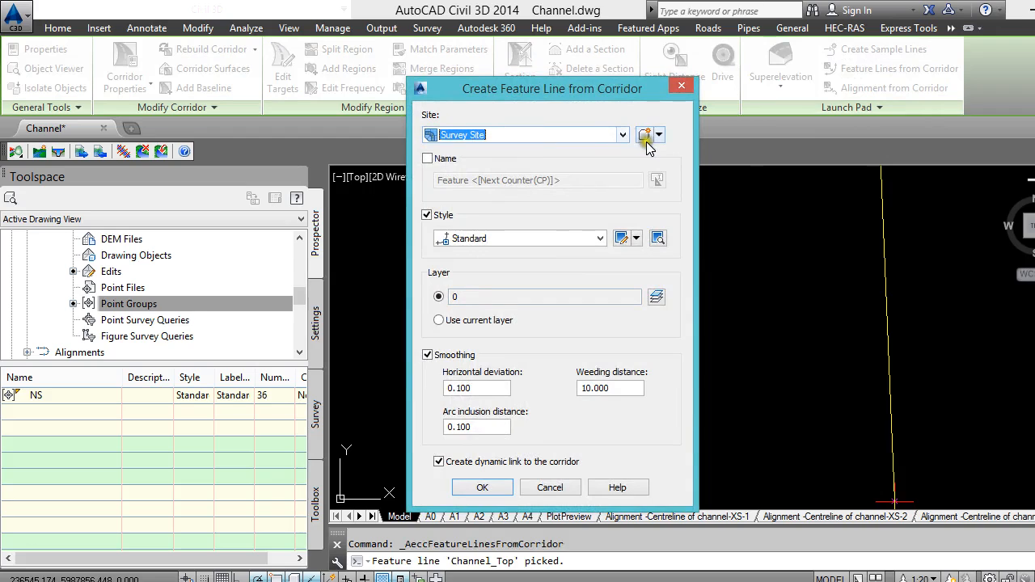
{"action": "left_click", "coordinate": [644, 136]}
{"action": "left_click_drag", "start_coordinate": [346, 183], "coordinate": [245, 182]}
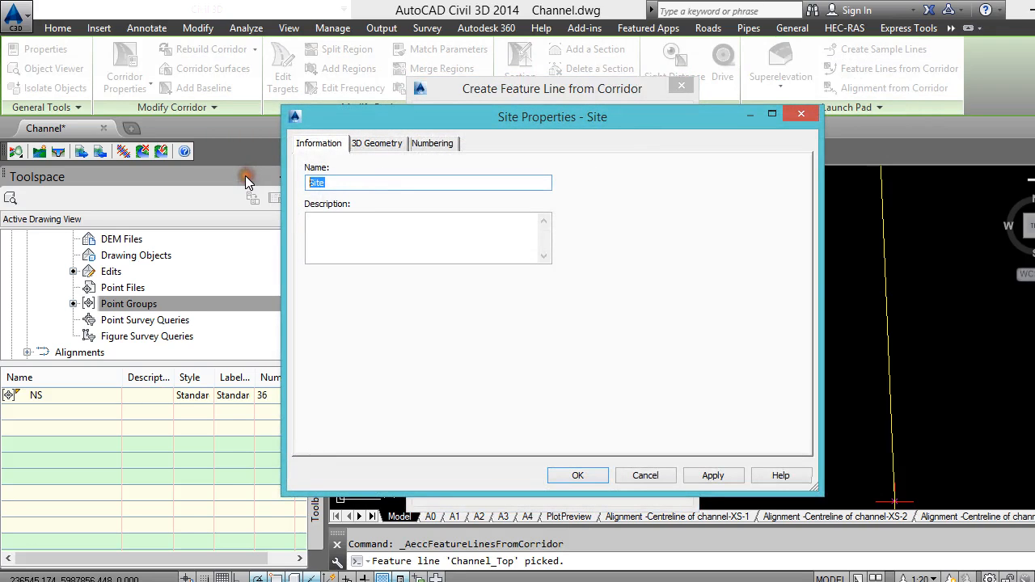
{"action": "type", "text": "Design channel"}
{"action": "left_click", "coordinate": [708, 476]}
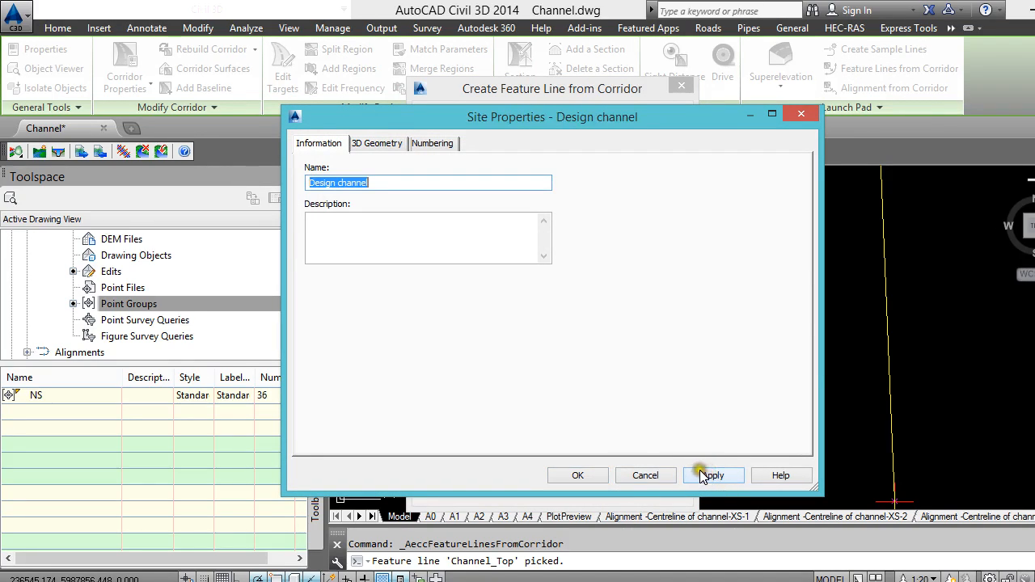
{"action": "left_click", "coordinate": [580, 476]}
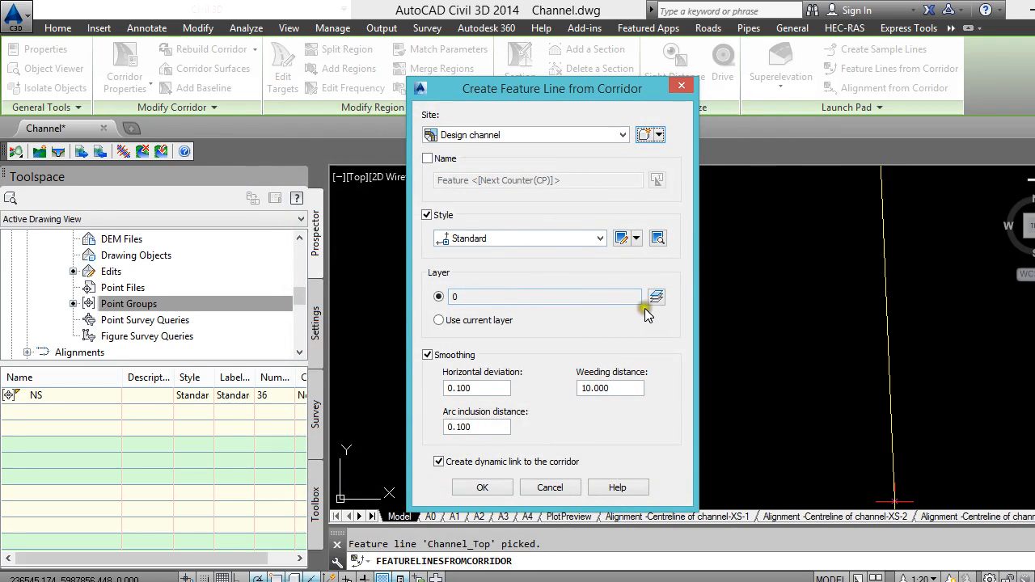
{"action": "left_click", "coordinate": [484, 488]}
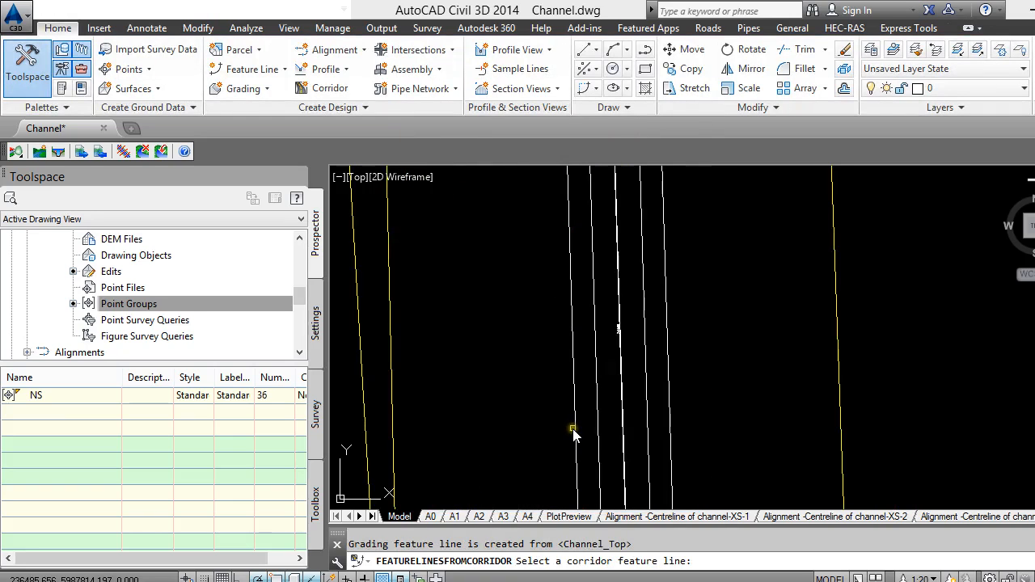
{"action": "left_click", "coordinate": [576, 430]}
{"action": "left_click", "coordinate": [575, 438]}
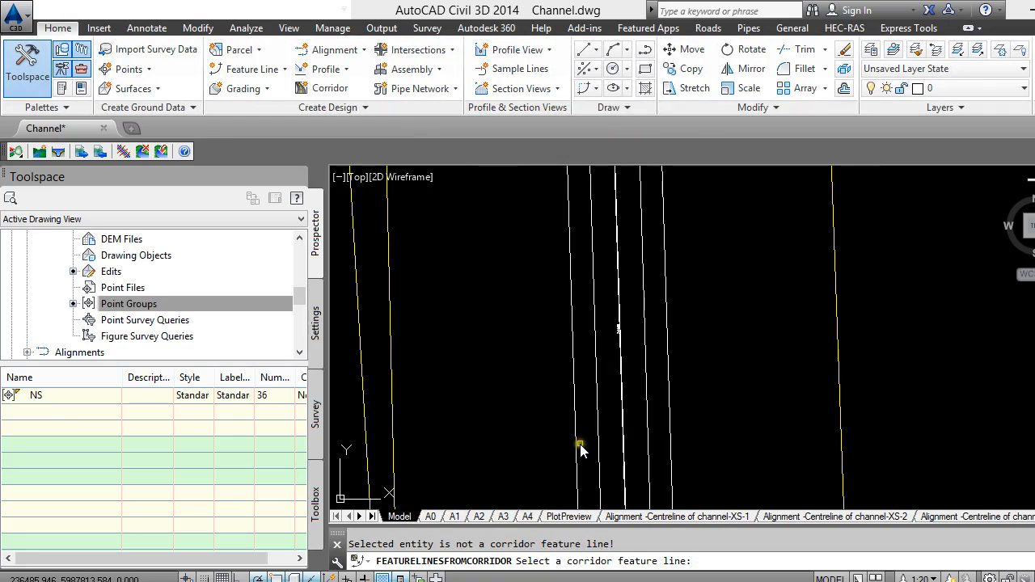
{"action": "left_click", "coordinate": [576, 443]}
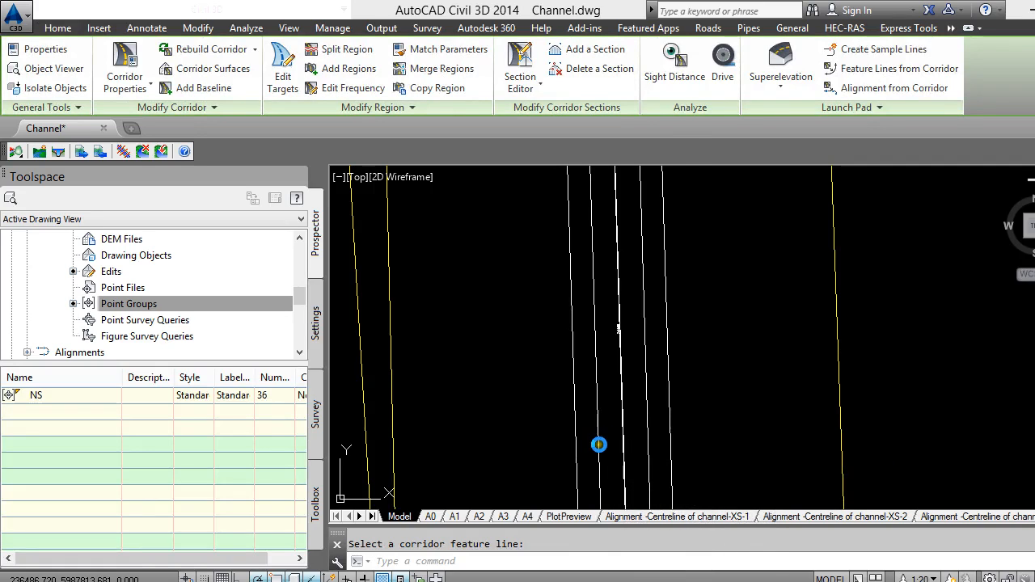
Create feature lines from the corridor's Channel_Top line and western Channel_Bottom line in the Design channel site.
{"action": "left_click", "coordinate": [599, 445]}
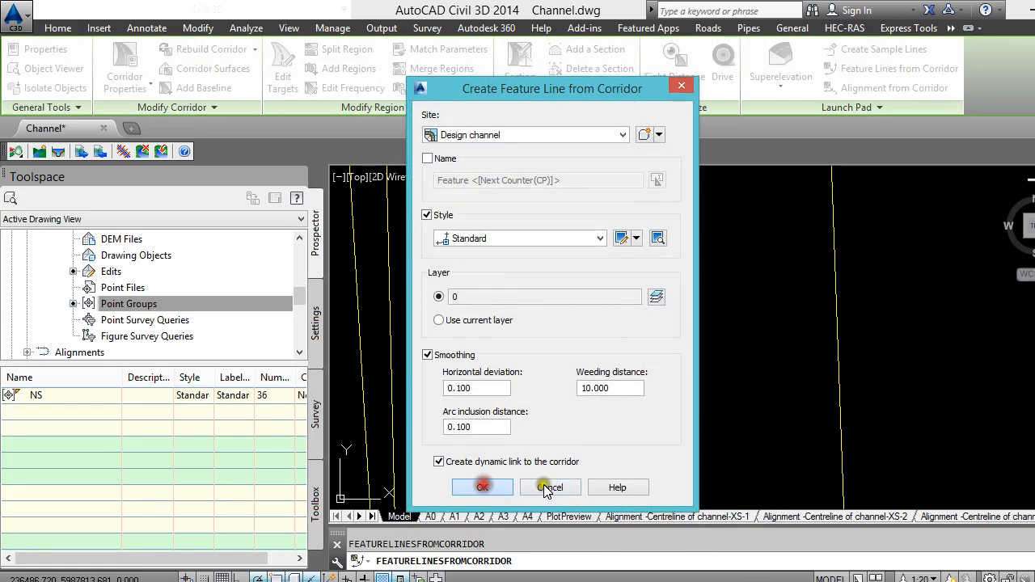
{"action": "left_click", "coordinate": [483, 487]}
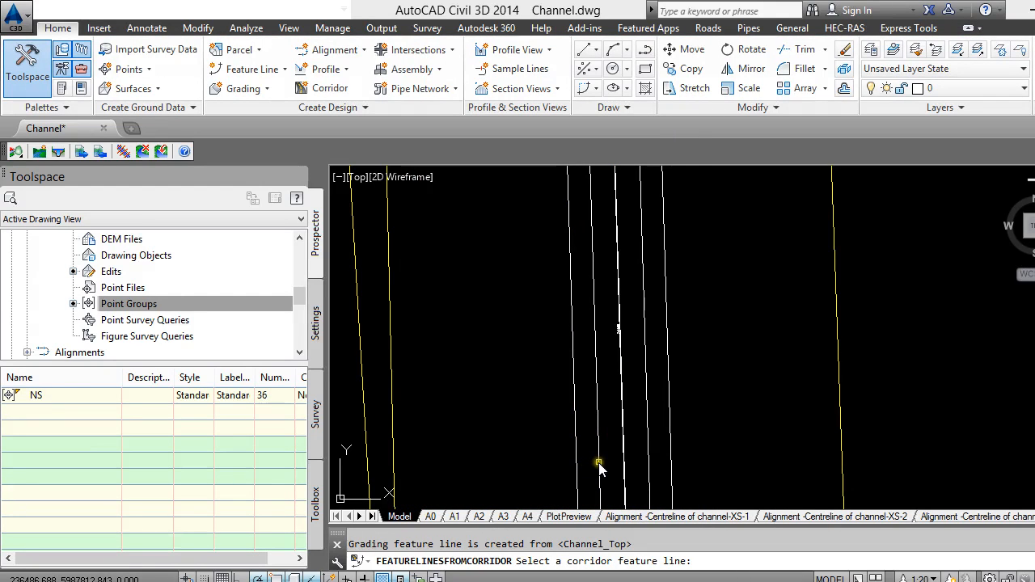
{"action": "left_click", "coordinate": [599, 471]}
{"action": "left_click", "coordinate": [477, 488]}
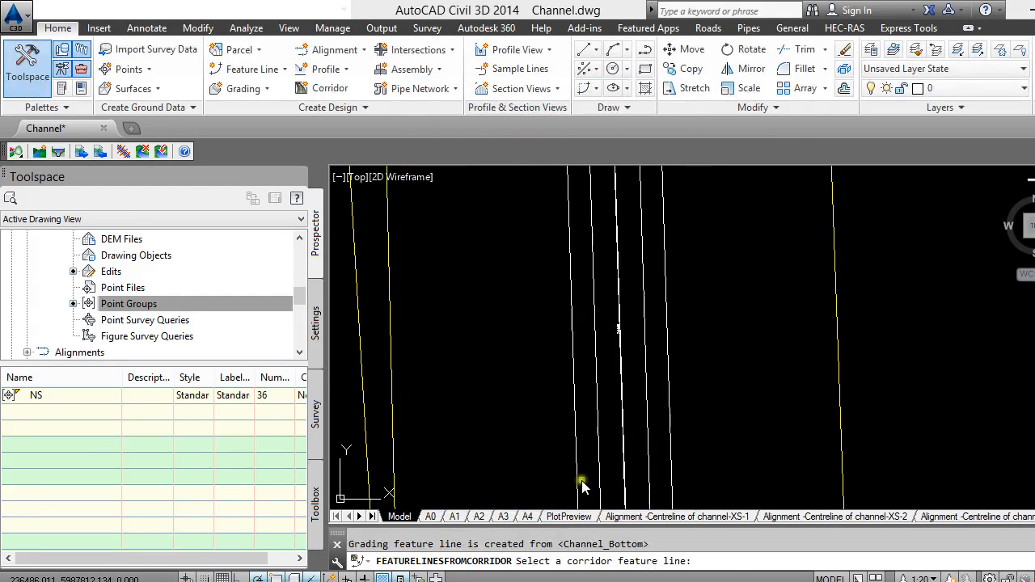
Create feature lines from the corridor's Channel_Flowline and its eastern channel bottom and Channel_Top lines, and end the command.
{"action": "left_click", "coordinate": [623, 476]}
{"action": "left_click", "coordinate": [481, 485]}
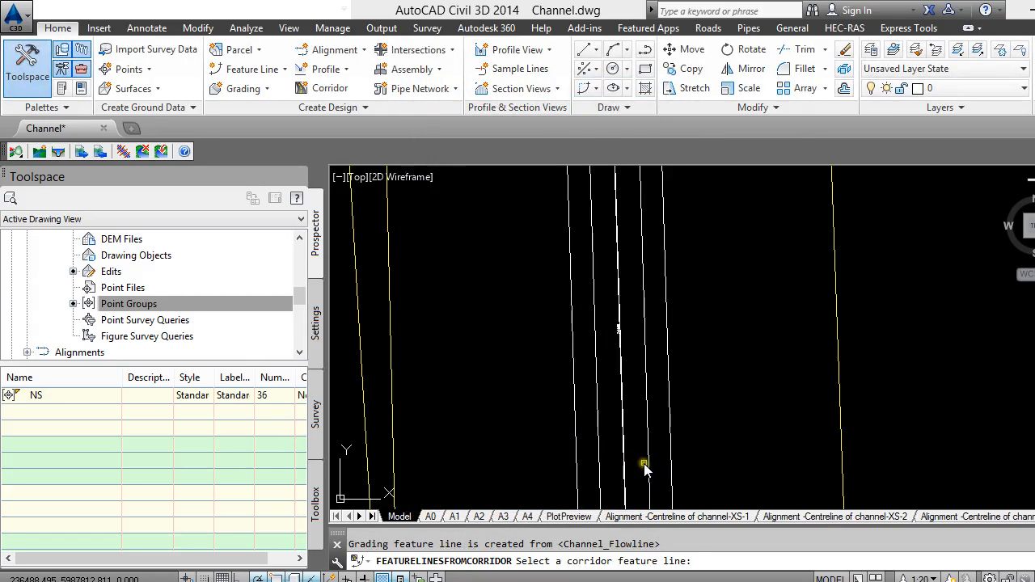
{"action": "left_click", "coordinate": [647, 466]}
{"action": "left_click", "coordinate": [483, 488]}
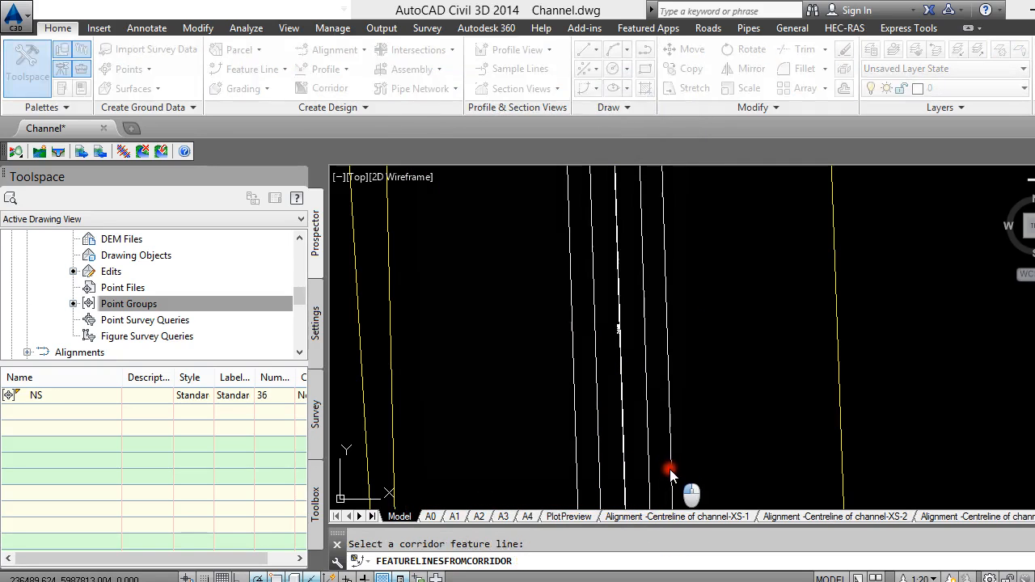
{"action": "left_click", "coordinate": [671, 466]}
{"action": "left_click", "coordinate": [484, 488]}
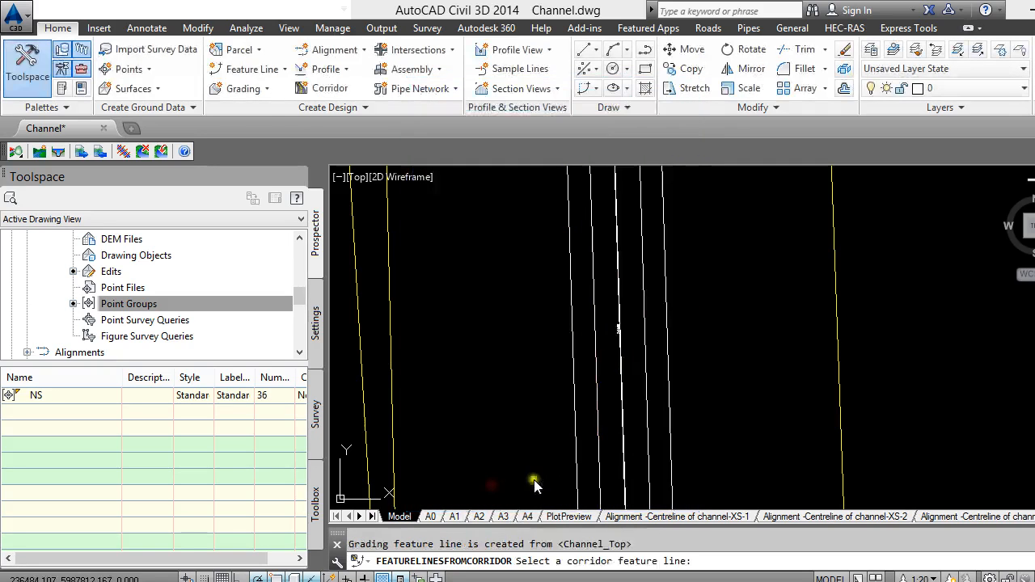
{"action": "left_click", "coordinate": [575, 475]}
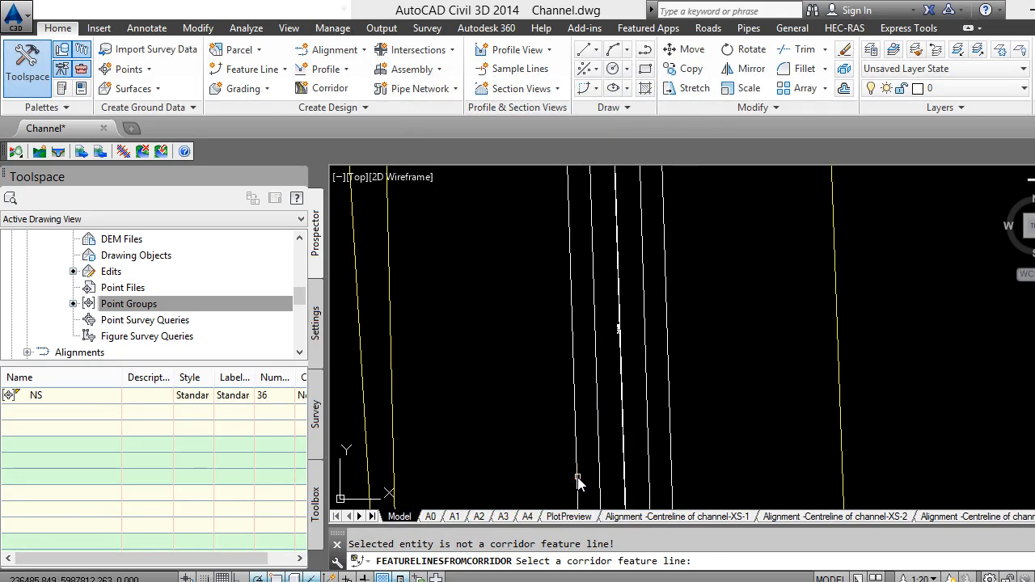
{"action": "right_click", "coordinate": [577, 477]}
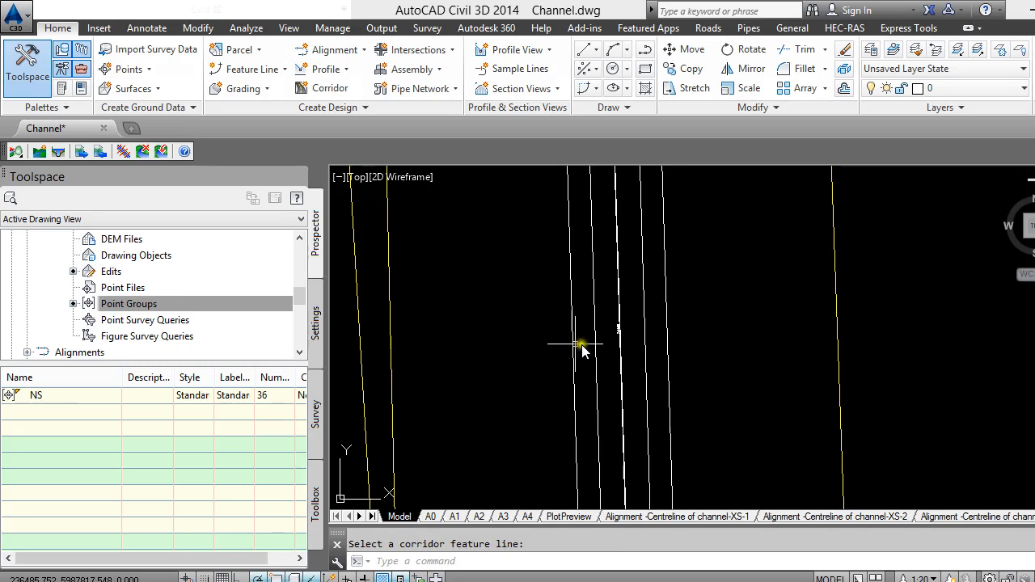
Select the westernmost extracted feature line and examine its course along the design channel.
{"action": "scroll", "coordinate": [597, 399], "scroll_direction": "down", "scroll_amount": 3}
{"action": "scroll", "coordinate": [590, 340], "scroll_direction": "up", "scroll_amount": 3}
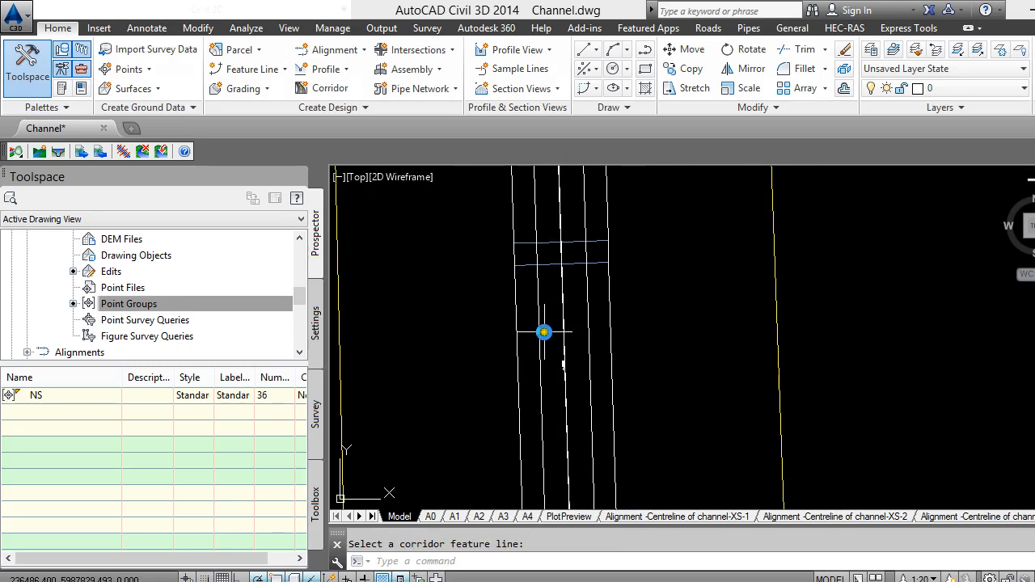
{"action": "scroll", "coordinate": [532, 381], "scroll_direction": "down", "scroll_amount": 3}
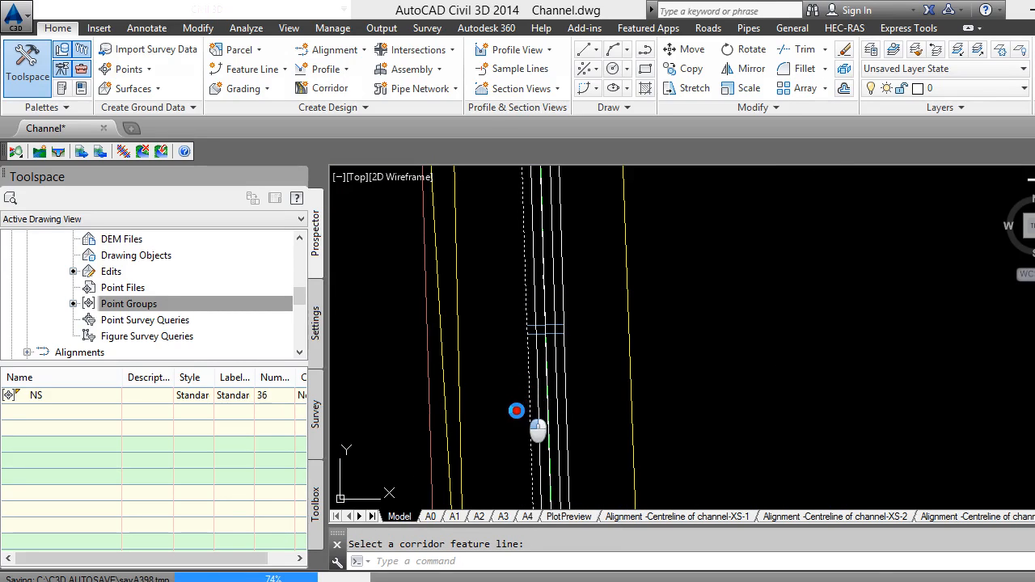
{"action": "left_click", "coordinate": [527, 327]}
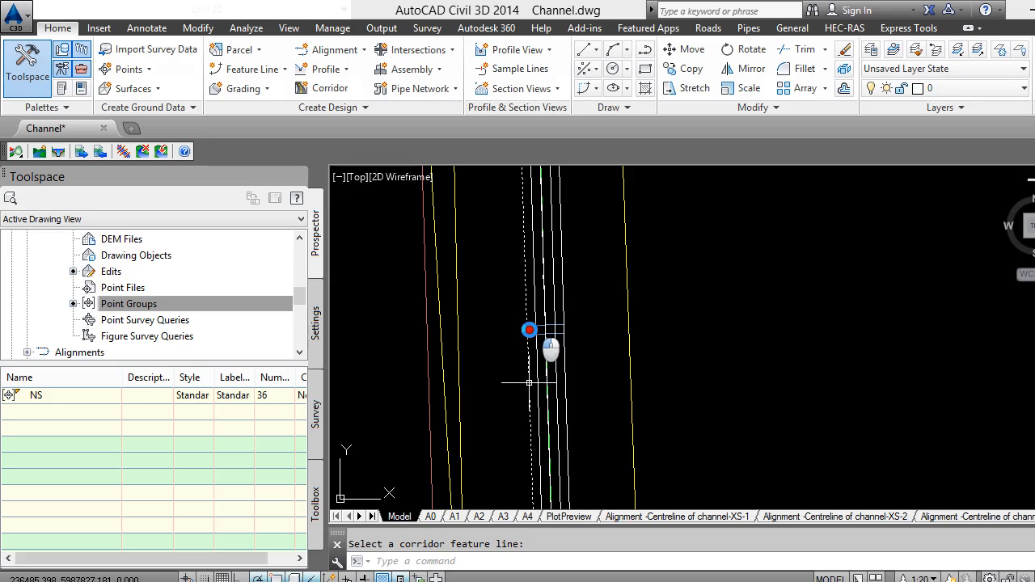
{"action": "left_click", "coordinate": [517, 332]}
{"action": "scroll", "coordinate": [791, 510], "scroll_direction": "down", "scroll_amount": 2}
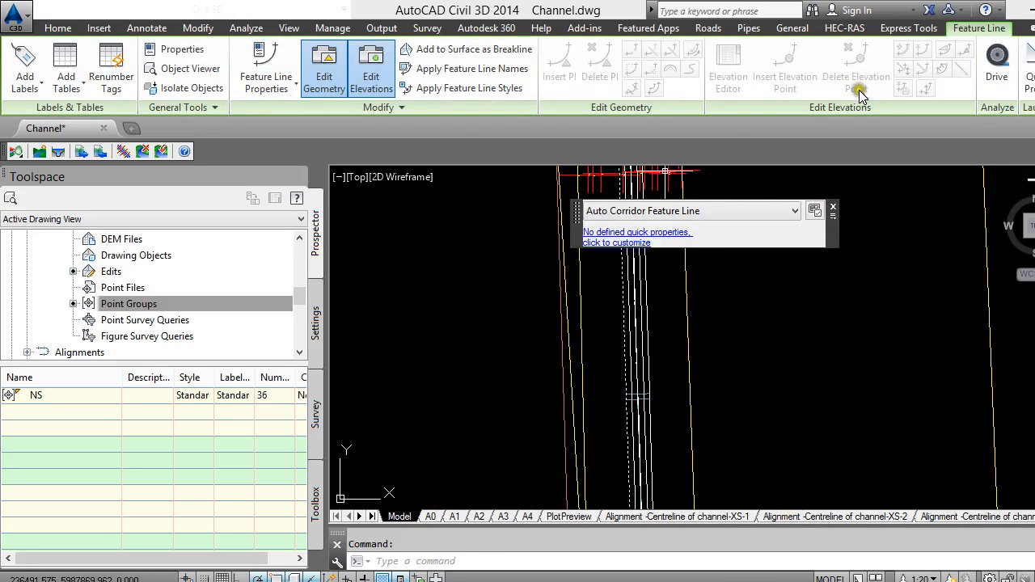
{"action": "left_click", "coordinate": [833, 207]}
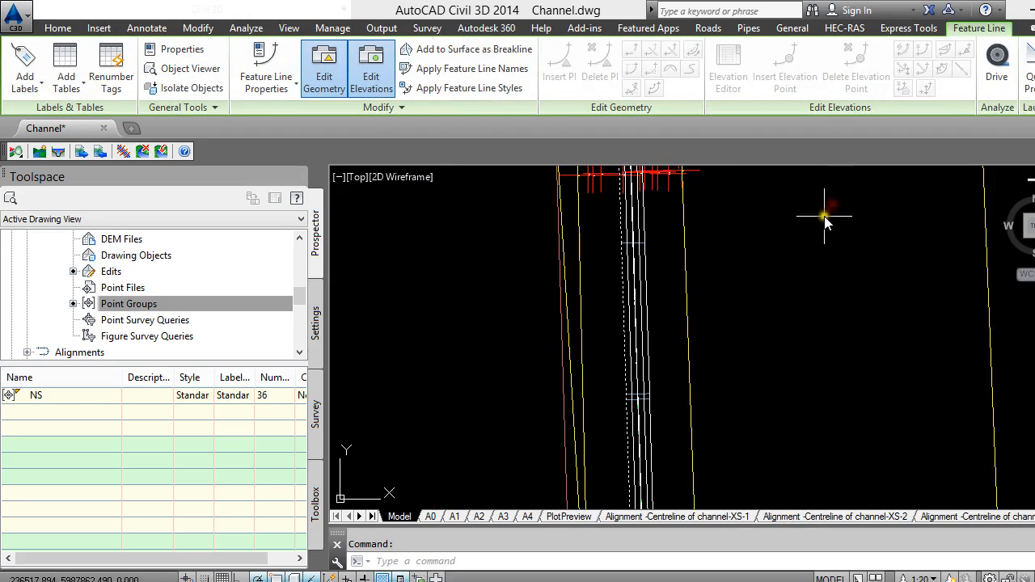
{"action": "scroll", "coordinate": [626, 293], "scroll_direction": "up", "scroll_amount": 6}
{"action": "scroll", "coordinate": [578, 328], "scroll_direction": "down", "scroll_amount": 2}
{"action": "scroll", "coordinate": [577, 330], "scroll_direction": "down", "scroll_amount": 2}
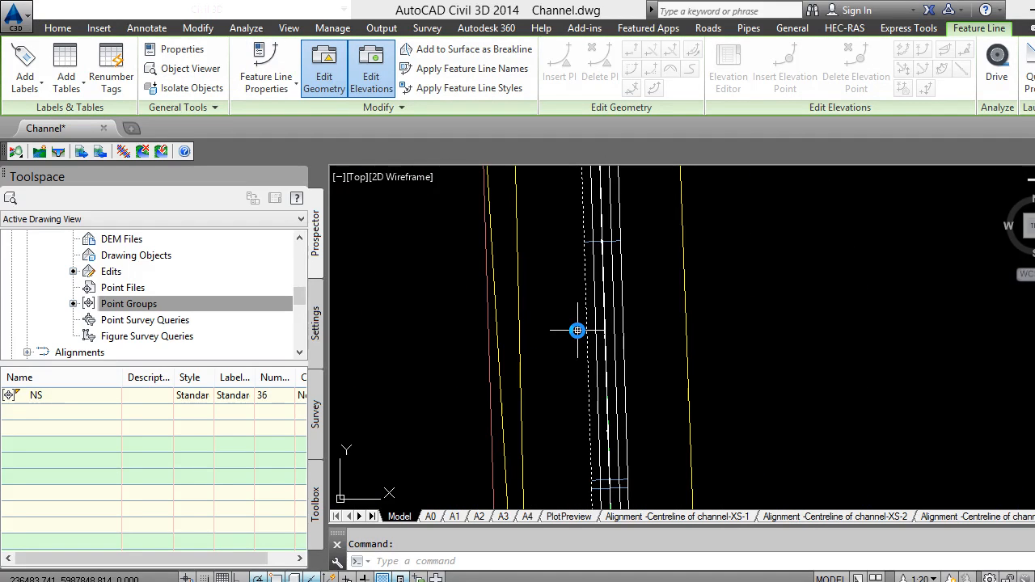
{"action": "key", "text": "Escape"}
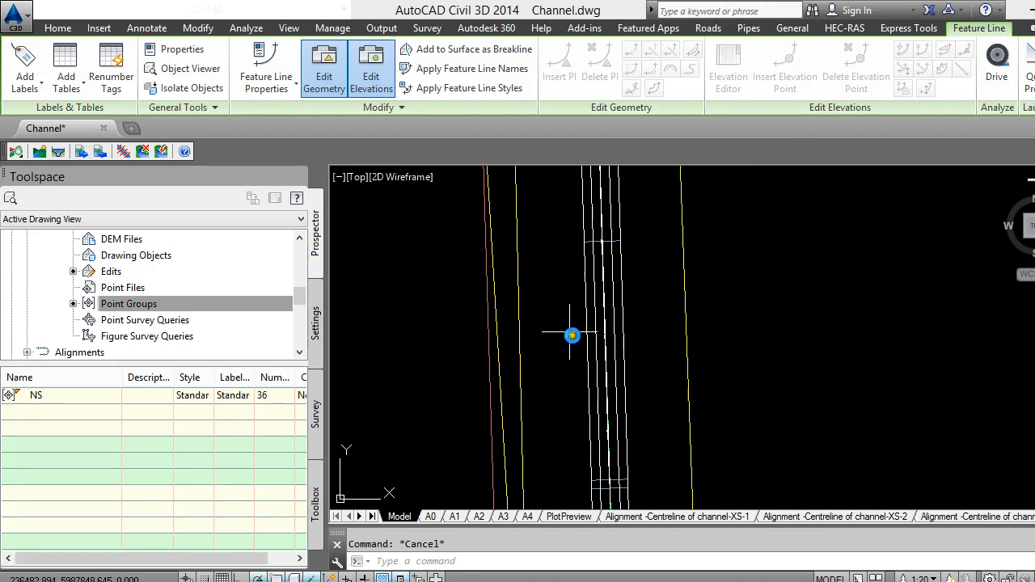
Check the extracted feature lines individually at the channel flowline, the western channel bottom and the western channel top.
{"action": "scroll", "coordinate": [589, 457], "scroll_direction": "up", "scroll_amount": 4}
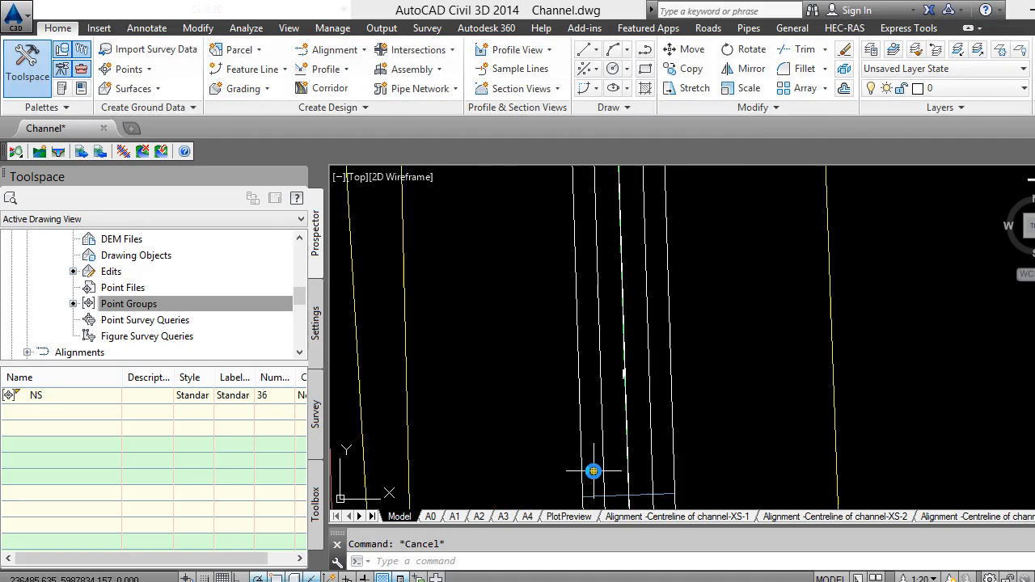
{"action": "left_click", "coordinate": [624, 397]}
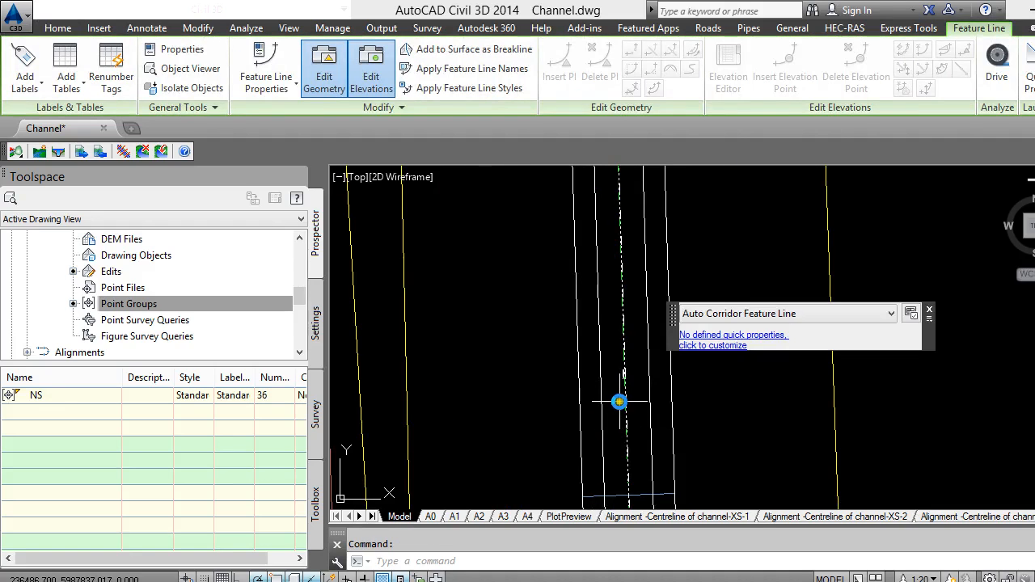
{"action": "key", "text": "Escape"}
{"action": "left_click", "coordinate": [600, 365]}
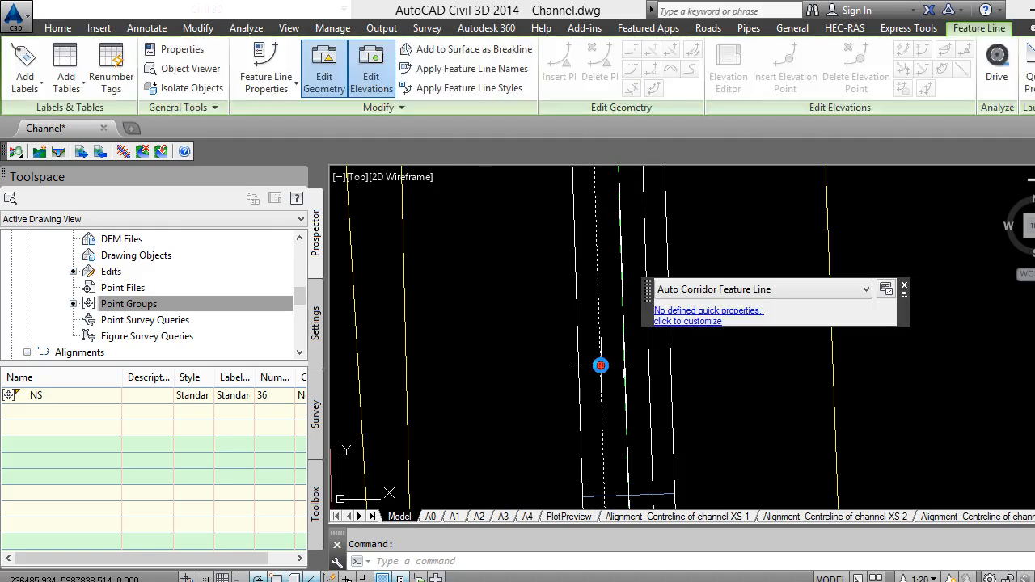
{"action": "left_click", "coordinate": [600, 365]}
{"action": "key", "text": "Escape"}
{"action": "key", "text": "Escape"}
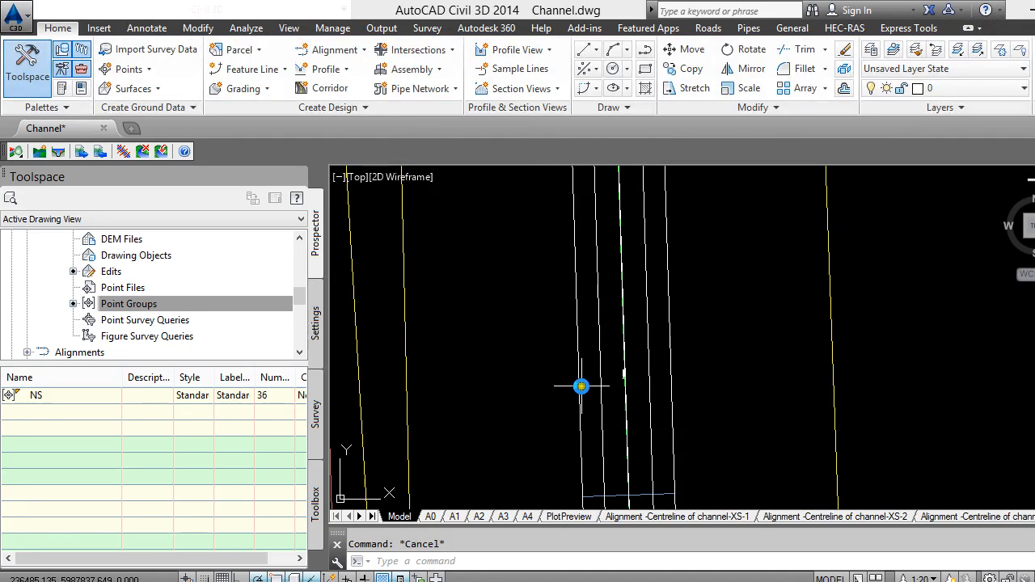
{"action": "left_click", "coordinate": [577, 387]}
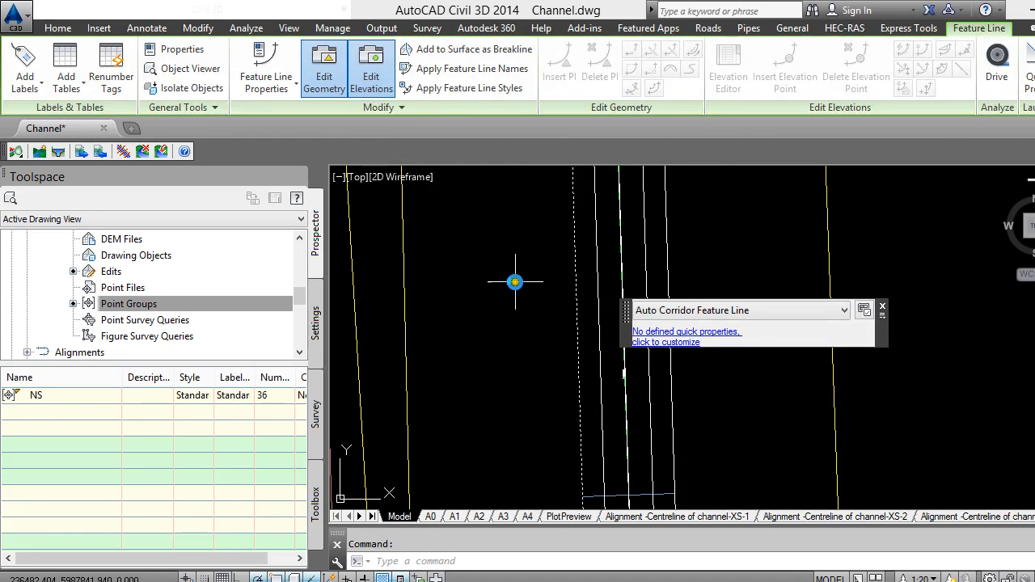
{"action": "scroll", "coordinate": [518, 324], "scroll_direction": "down", "scroll_amount": 5}
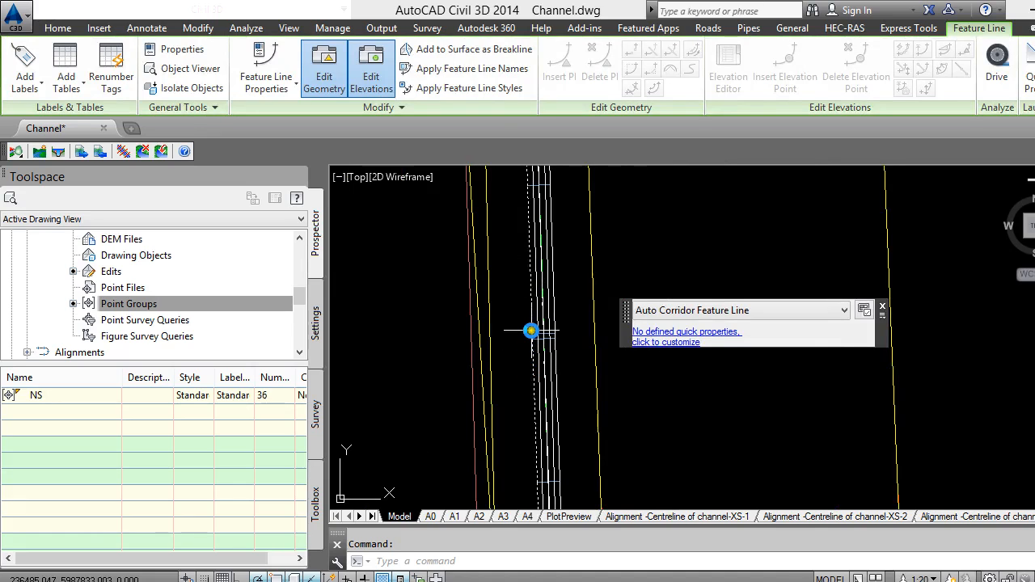
{"action": "scroll", "coordinate": [534, 437], "scroll_direction": "up", "scroll_amount": 4}
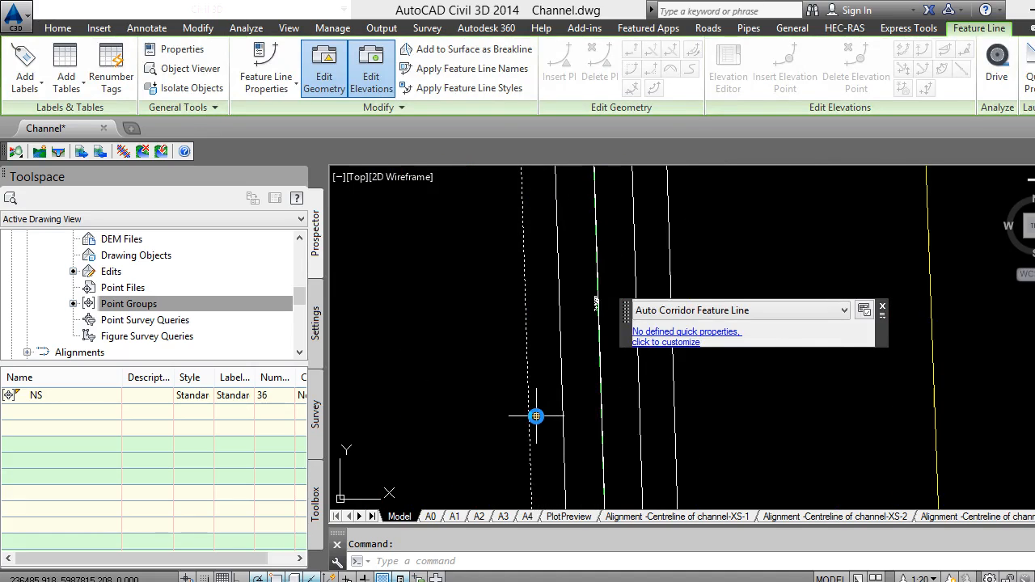
{"action": "scroll", "coordinate": [536, 416], "scroll_direction": "down", "scroll_amount": 2}
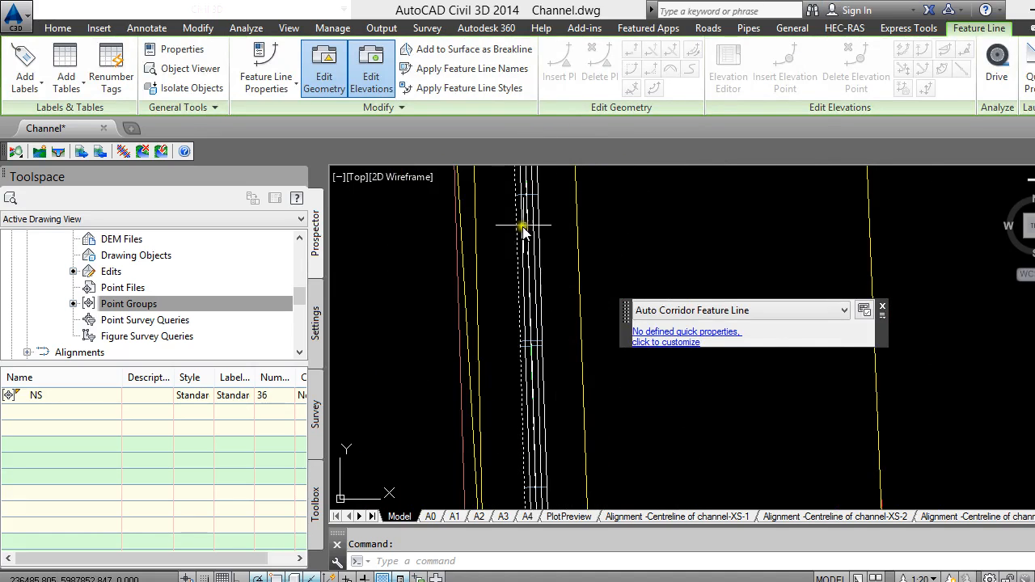
{"action": "key", "text": "Escape"}
{"action": "scroll", "coordinate": [552, 295], "scroll_direction": "down", "scroll_amount": 1}
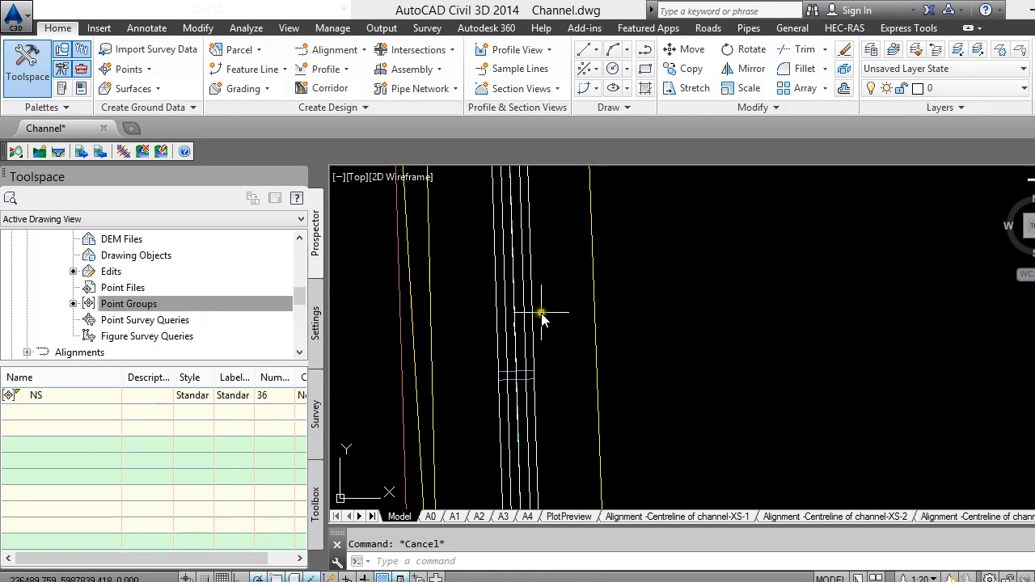
Undo the most recent operations one after another.
{"action": "left_click", "coordinate": [541, 312]}
{"action": "type", "text": "u"}
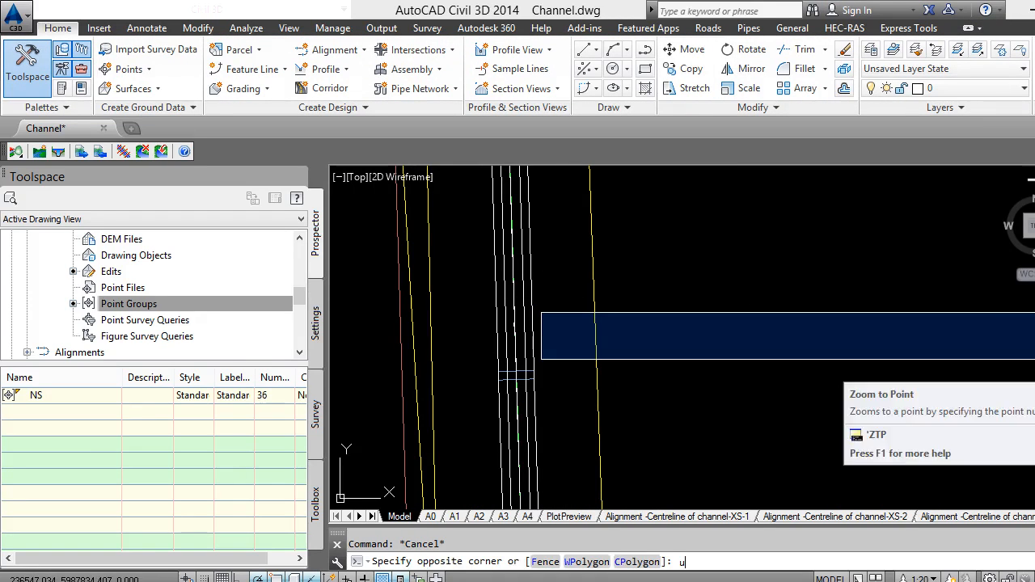
{"action": "key", "text": "Return"}
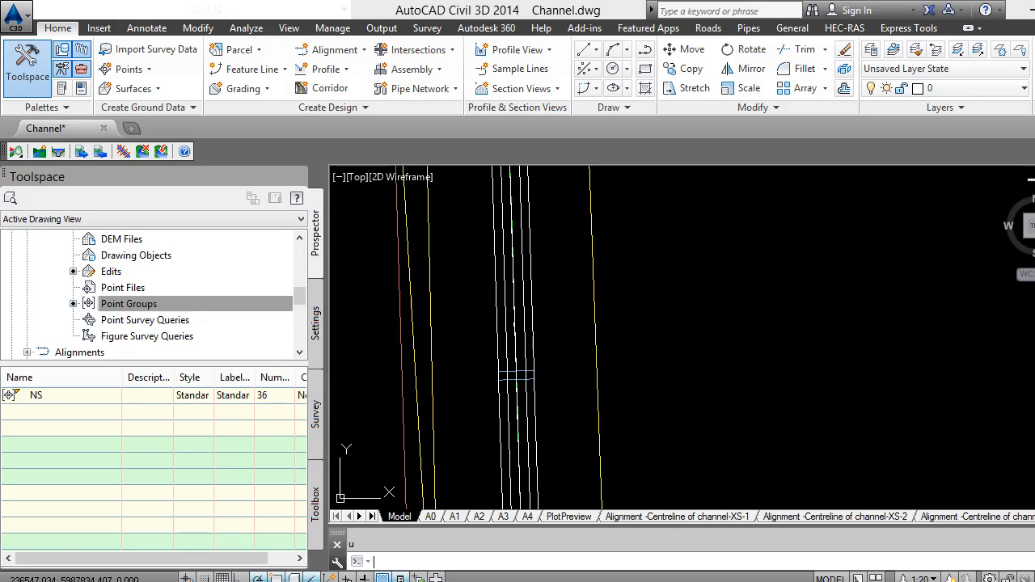
{"action": "type", "text": "u"}
{"action": "key", "text": "Return"}
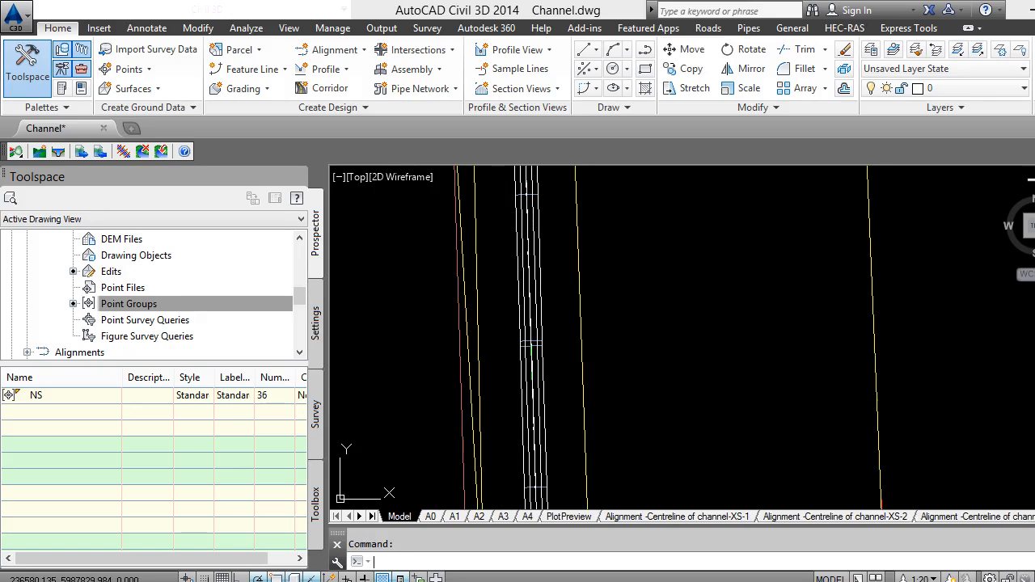
{"action": "type", "text": "u"}
{"action": "key", "text": "Return"}
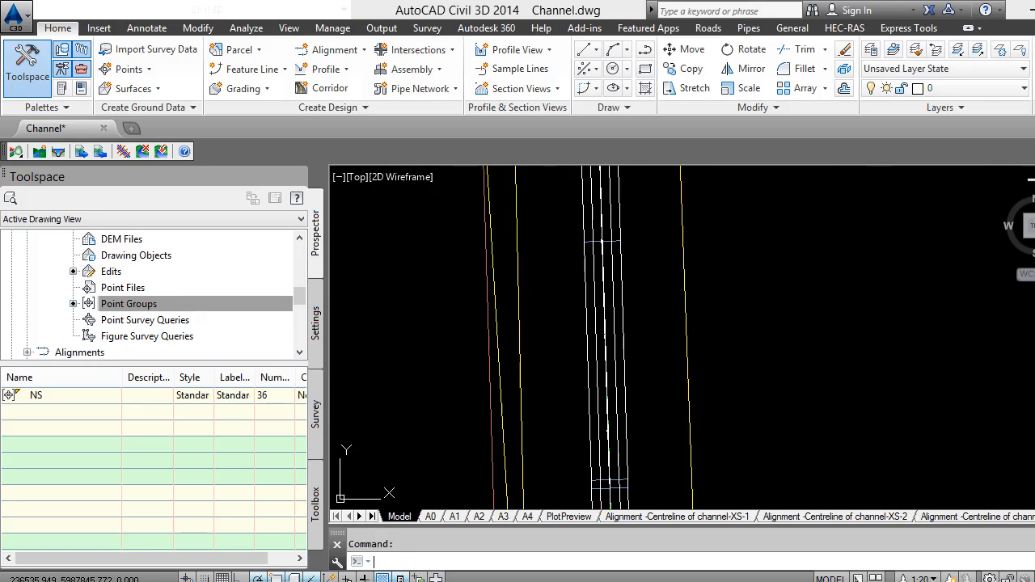
{"action": "key", "text": "Return"}
{"action": "type", "text": "u"}
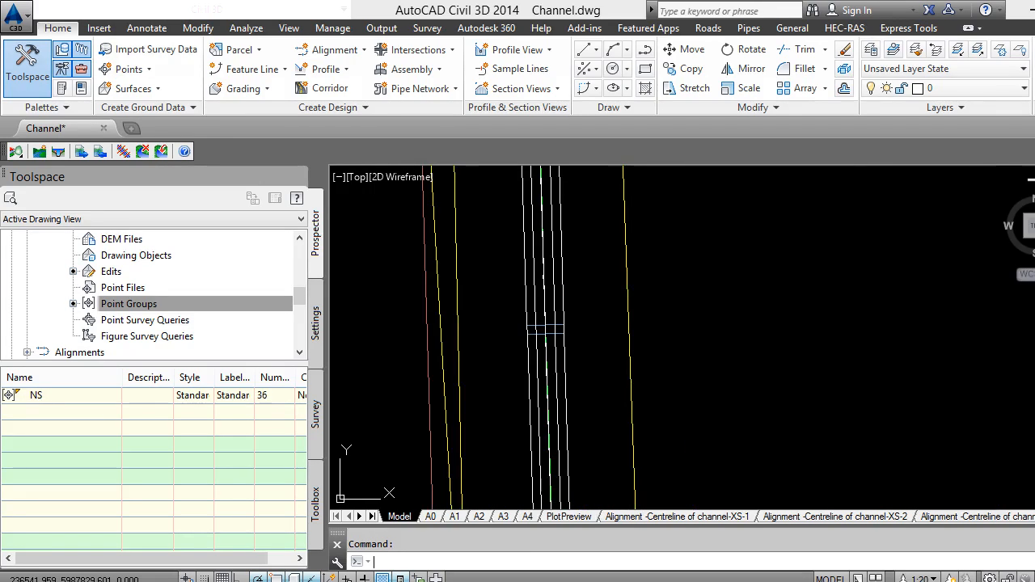
{"action": "type", "text": "u"}
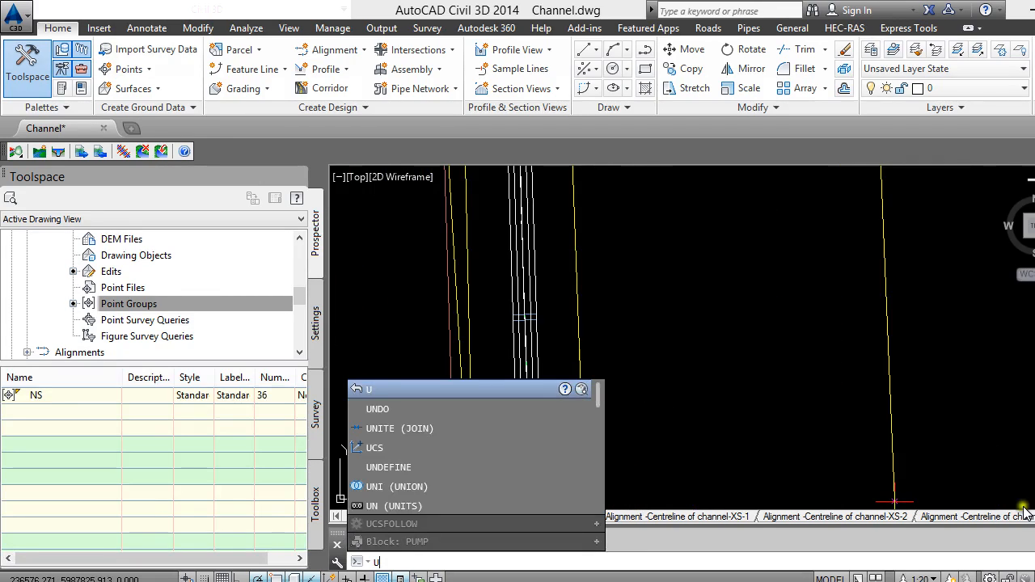
{"action": "key", "text": "Return"}
{"action": "scroll", "coordinate": [534, 283], "scroll_direction": "up", "scroll_amount": 4}
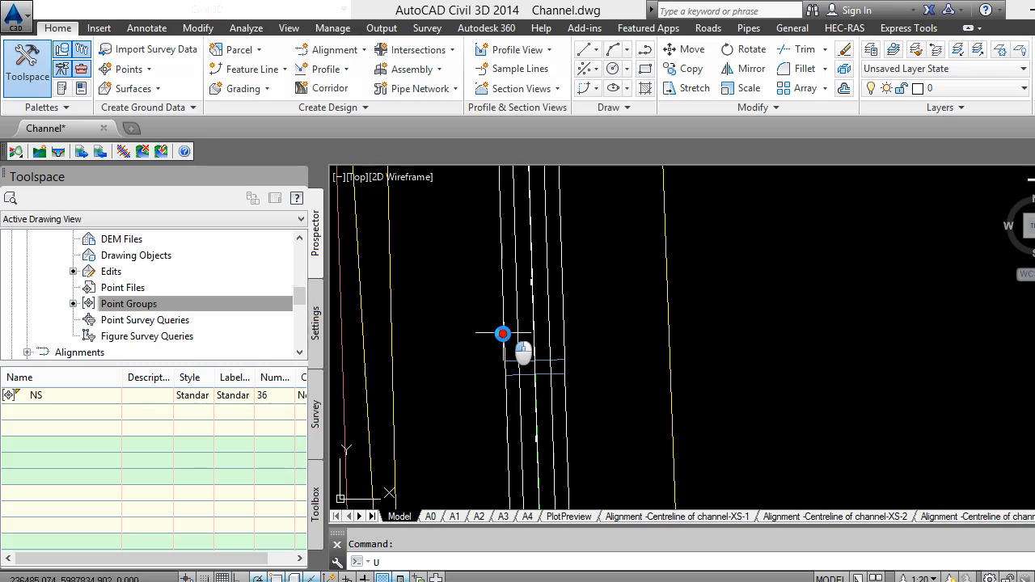
{"action": "key", "text": "Escape"}
Select the design channel corridor in plan and open its corridor properties.
{"action": "scroll", "coordinate": [531, 363], "scroll_direction": "up", "scroll_amount": 4}
{"action": "left_click", "coordinate": [541, 354]}
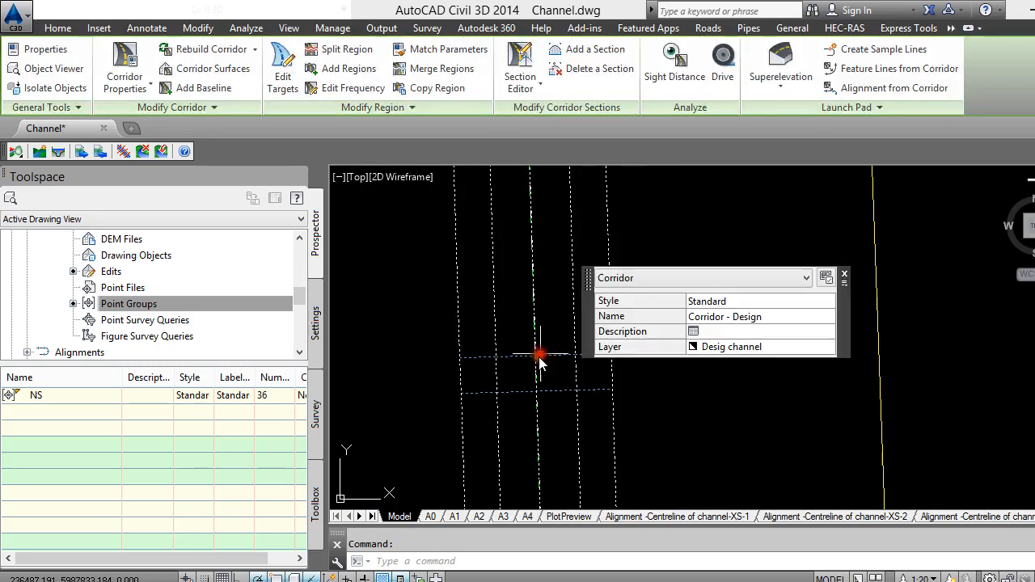
{"action": "left_click", "coordinate": [845, 276]}
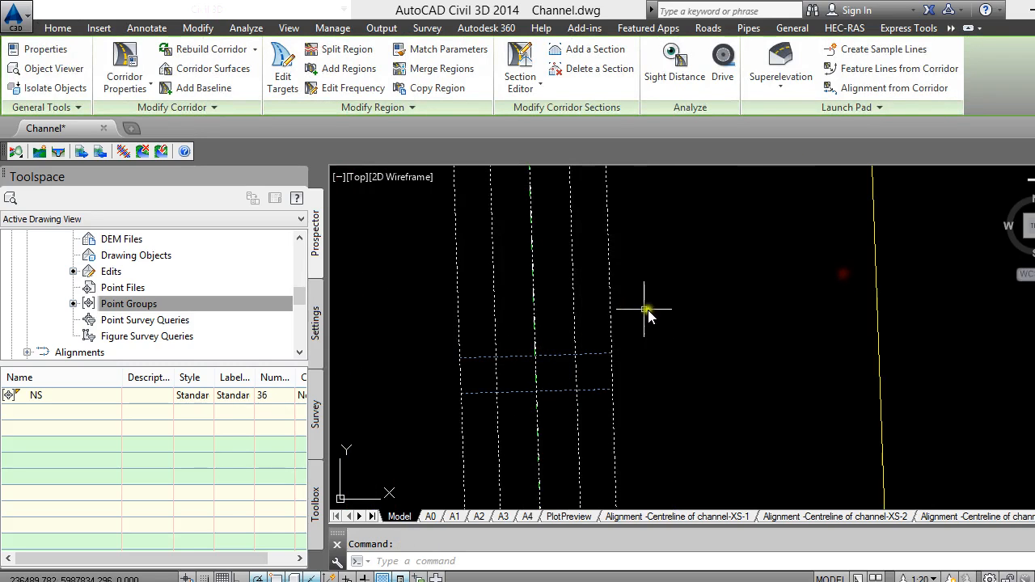
{"action": "key", "text": "Escape"}
{"action": "left_click", "coordinate": [568, 356]}
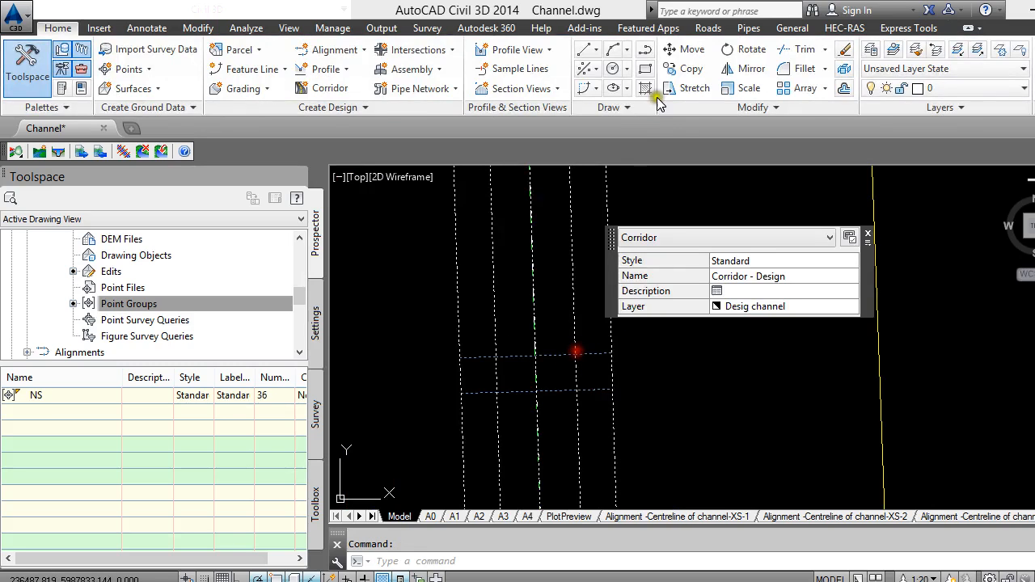
{"action": "left_click", "coordinate": [136, 91]}
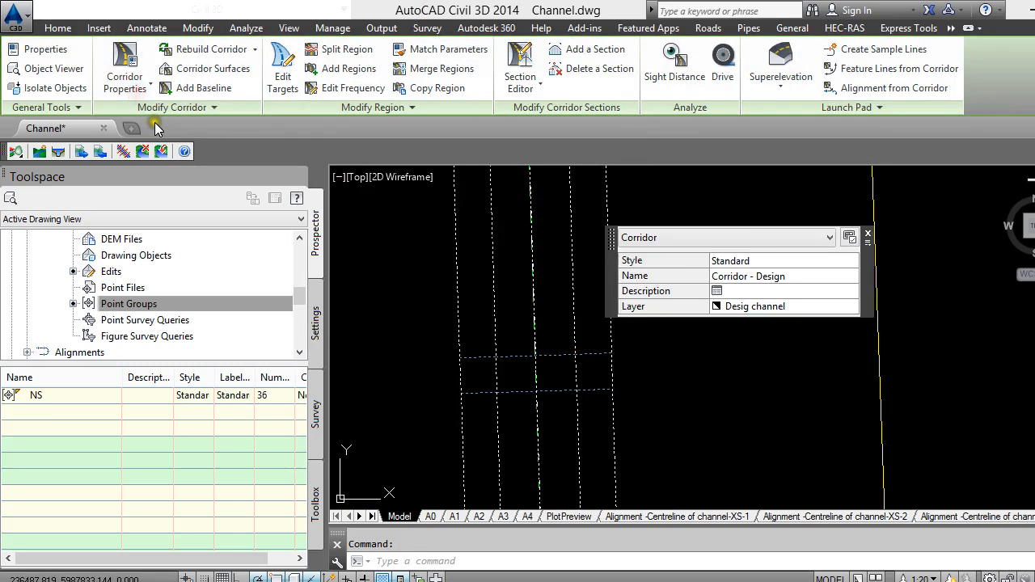
{"action": "left_click", "coordinate": [137, 90]}
{"action": "left_click", "coordinate": [160, 117]}
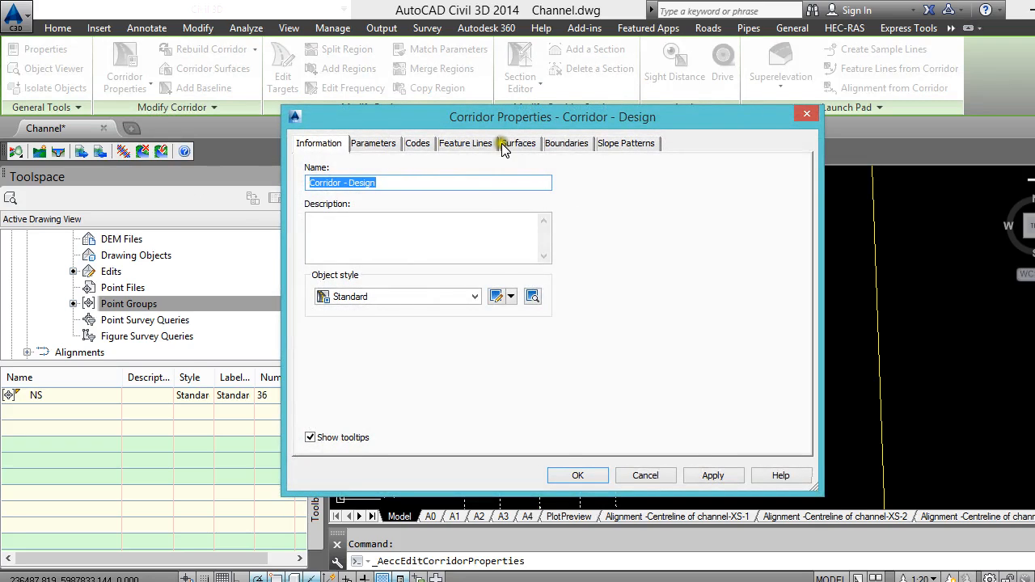
Create a corridor surface in the Corridor - Design properties and name it TOP.
{"action": "left_click", "coordinate": [514, 143]}
{"action": "left_click", "coordinate": [313, 198]}
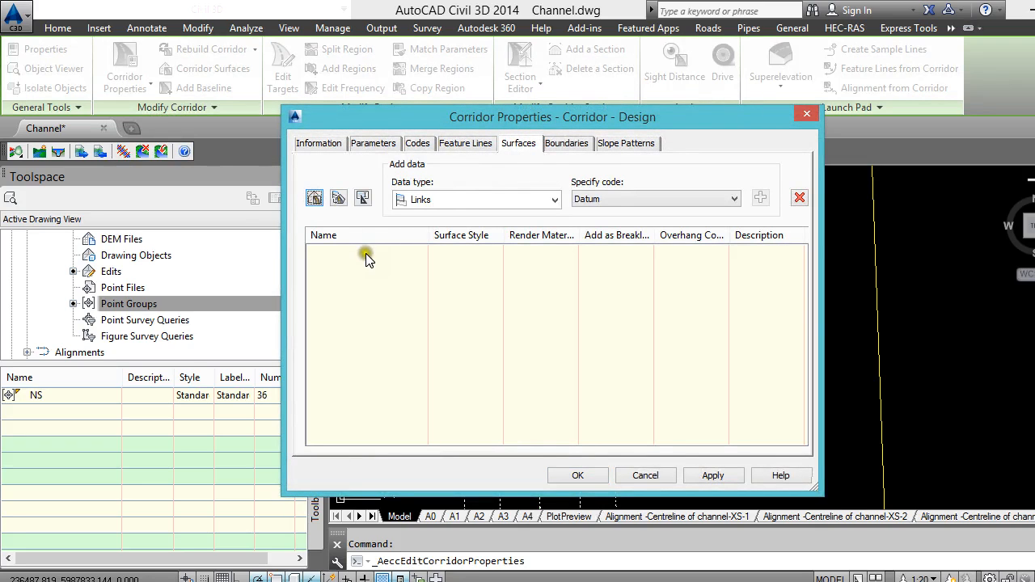
{"action": "left_click", "coordinate": [317, 200]}
{"action": "double_click", "coordinate": [404, 256]}
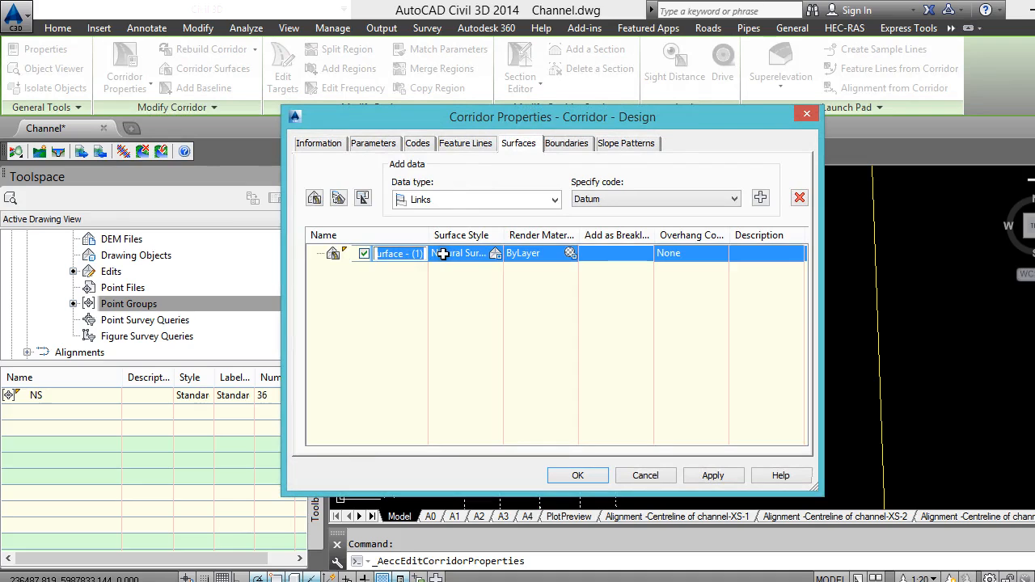
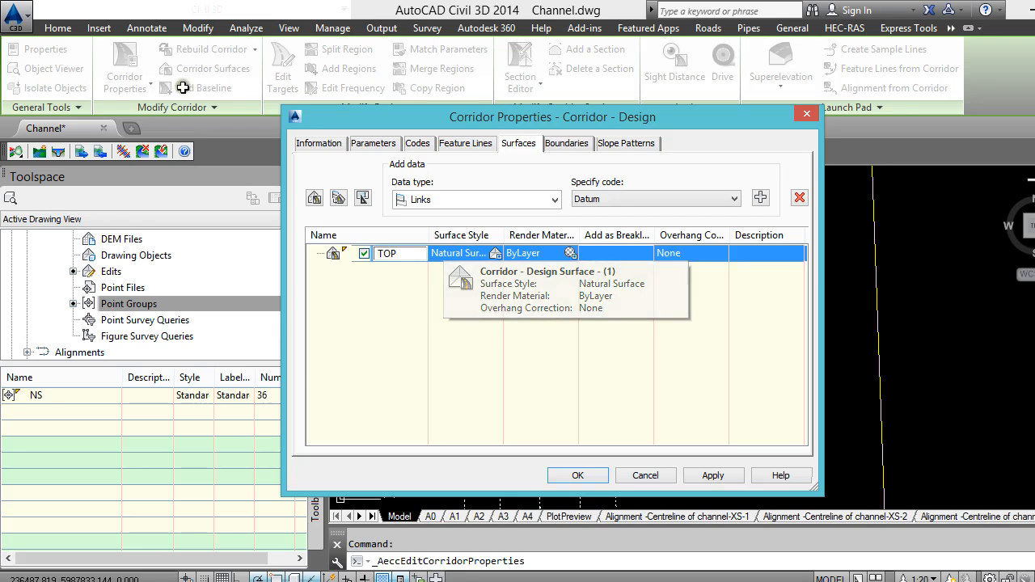
{"action": "left_click", "coordinate": [398, 366]}
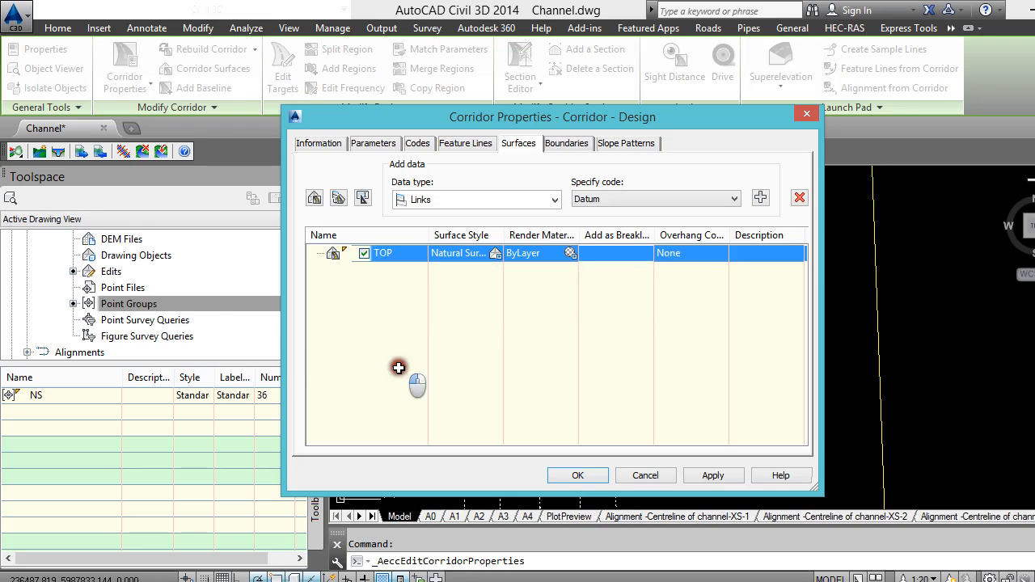
Add the Datum links to the TOP surface as breaklines, and apply the changes by rebuilding the corridor.
{"action": "left_click", "coordinate": [760, 198]}
{"action": "left_click", "coordinate": [589, 270]}
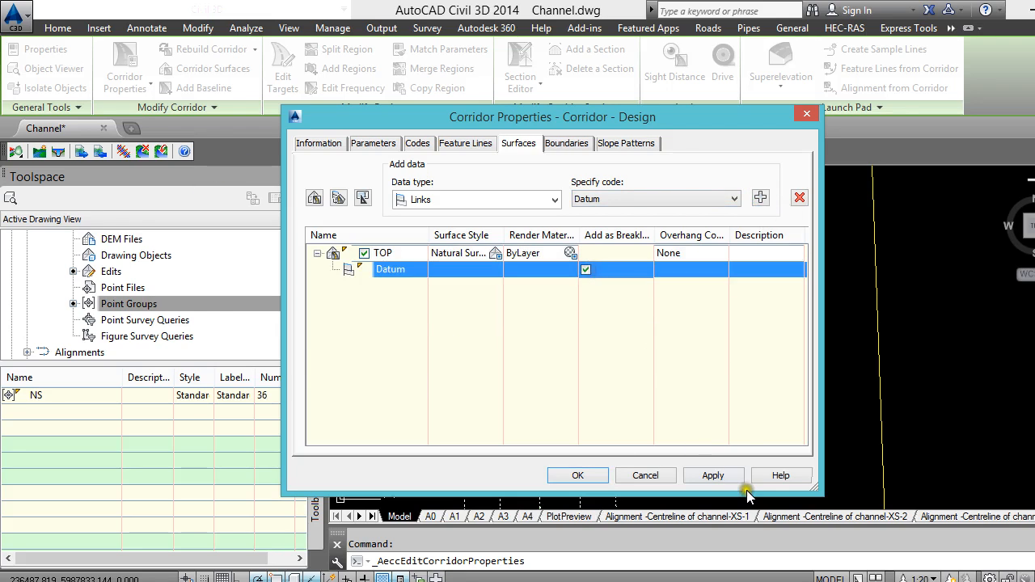
{"action": "left_click", "coordinate": [710, 476]}
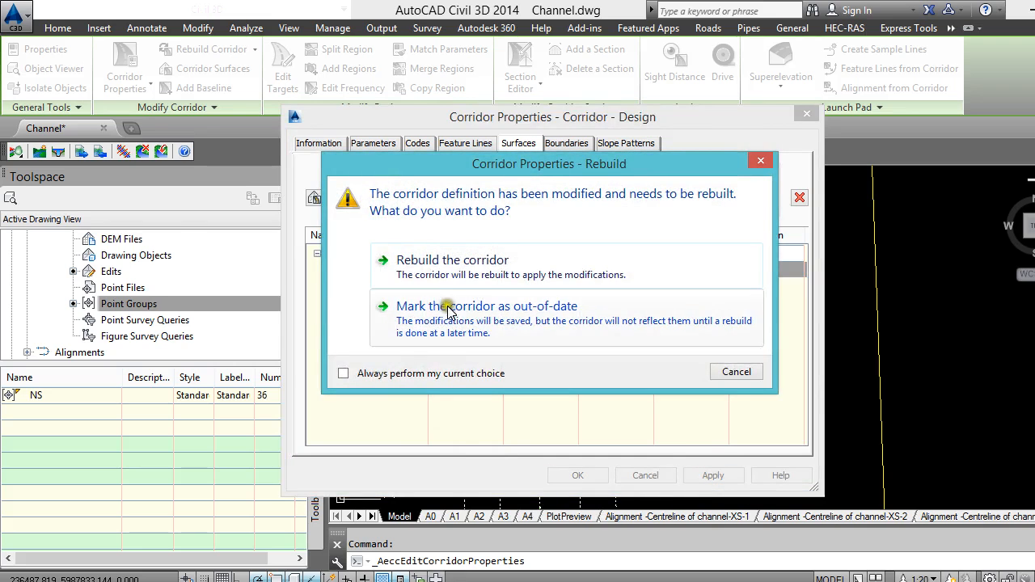
{"action": "left_click", "coordinate": [453, 260]}
{"action": "left_click", "coordinate": [571, 476]}
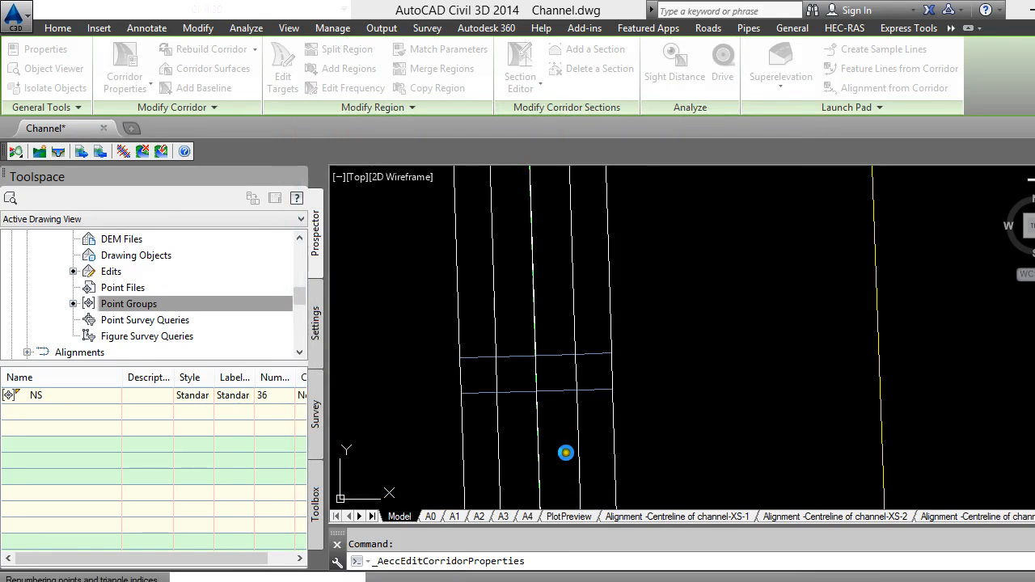
Turn off the Points component in the plan display of the NS surface's Natural Surface style.
{"action": "scroll", "coordinate": [501, 346], "scroll_direction": "down", "scroll_amount": 6}
{"action": "scroll", "coordinate": [501, 348], "scroll_direction": "down", "scroll_amount": 2}
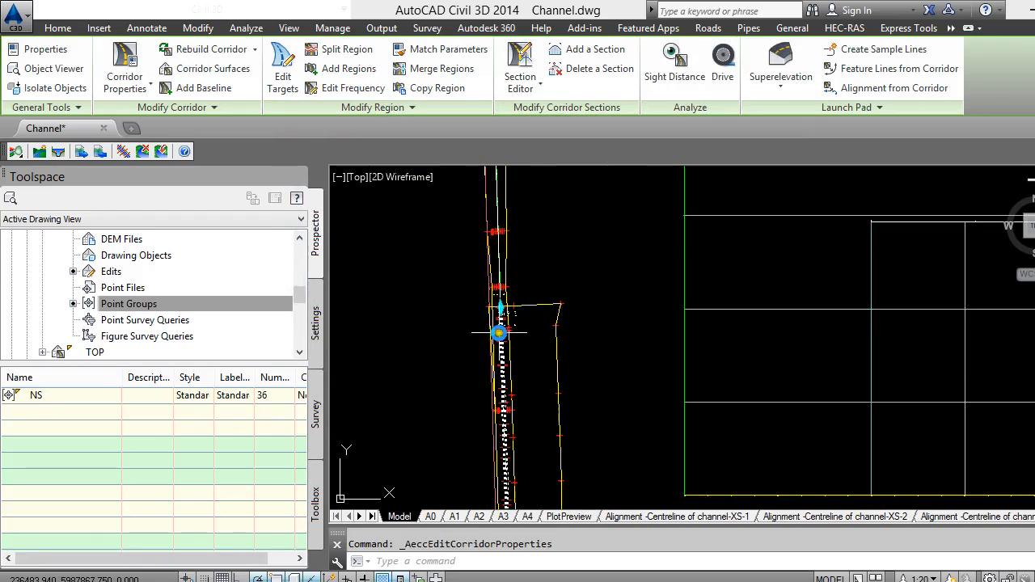
{"action": "scroll", "coordinate": [499, 340], "scroll_direction": "up", "scroll_amount": 4}
{"action": "left_click", "coordinate": [558, 325]}
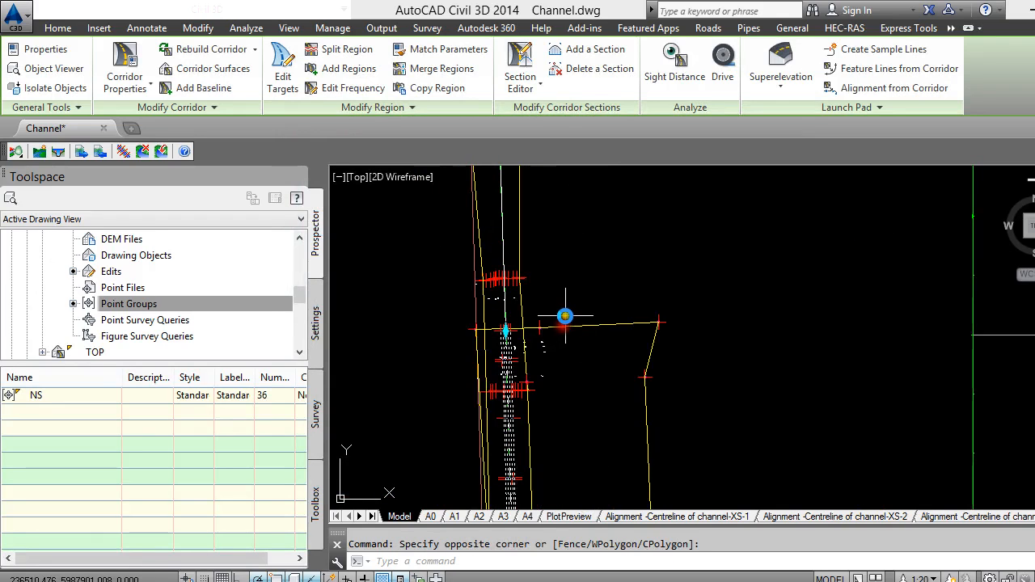
{"action": "left_click", "coordinate": [565, 326]}
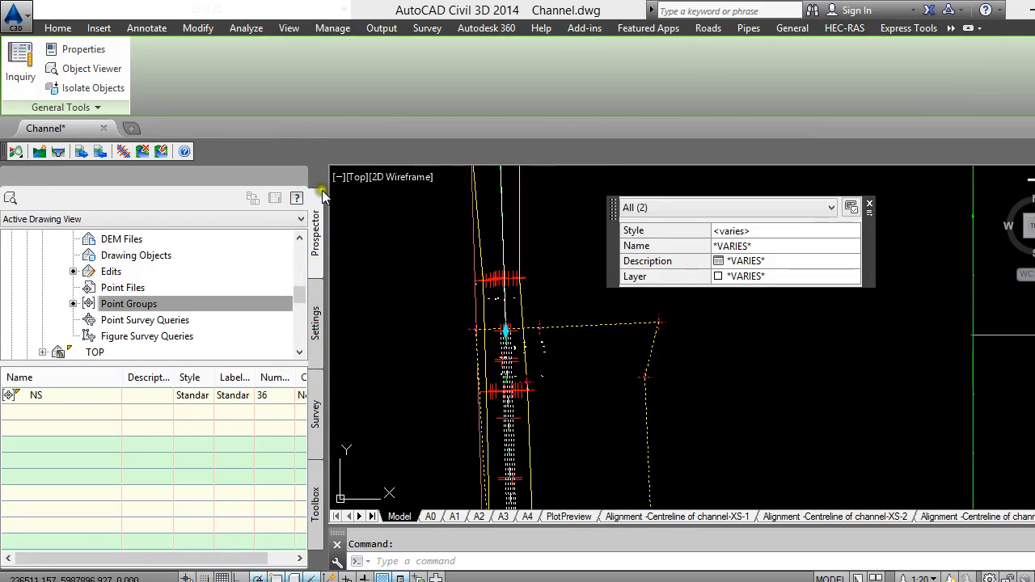
{"action": "key", "text": "Escape"}
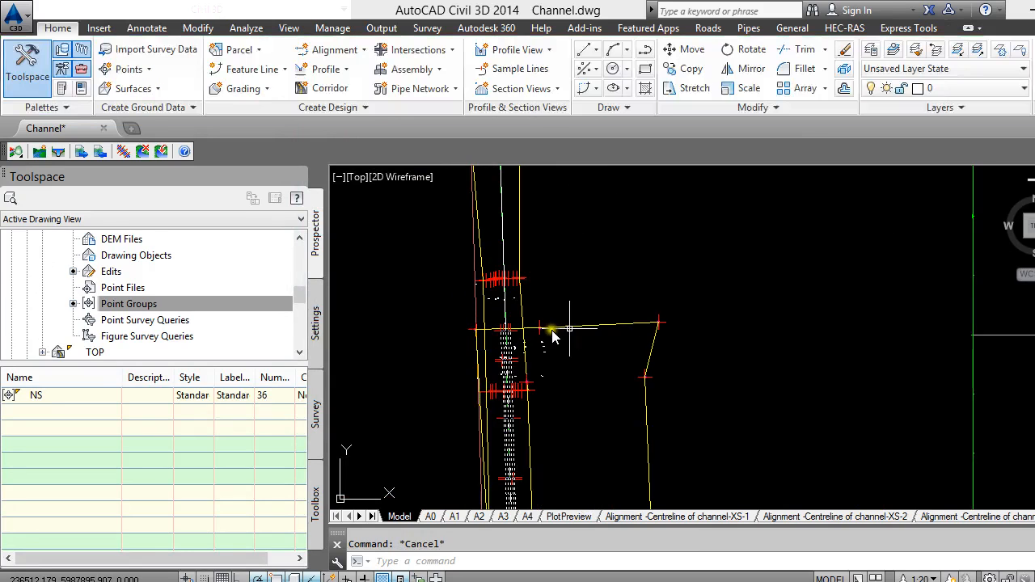
{"action": "left_click", "coordinate": [561, 328]}
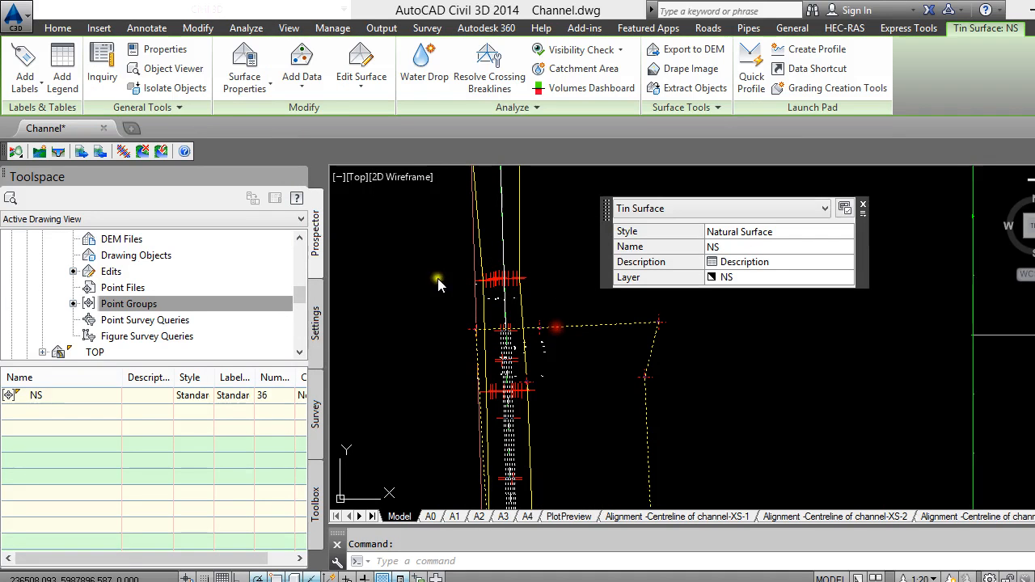
{"action": "left_click", "coordinate": [266, 87]}
{"action": "left_click", "coordinate": [270, 149]}
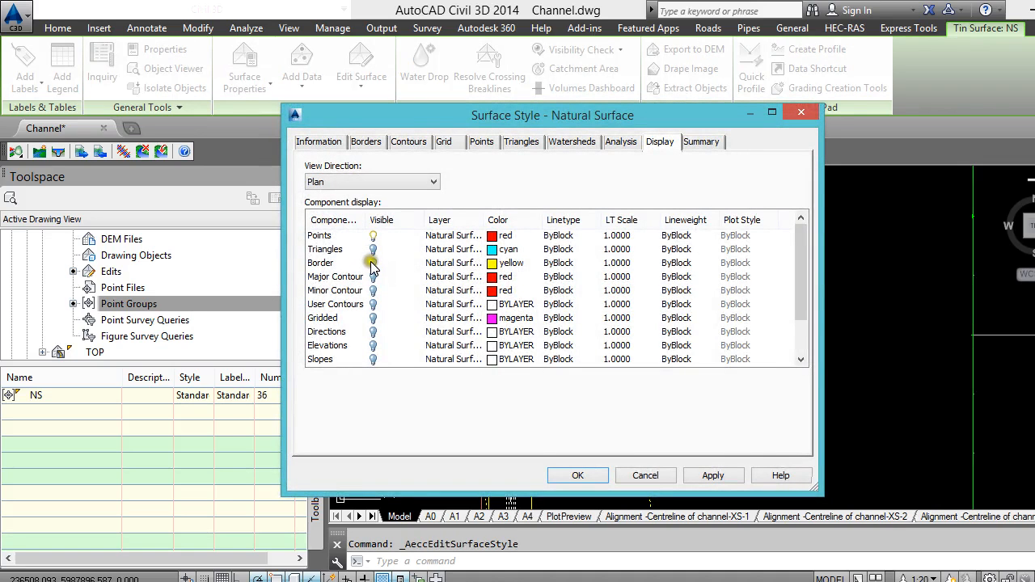
{"action": "left_click", "coordinate": [373, 235]}
{"action": "left_click", "coordinate": [715, 476]}
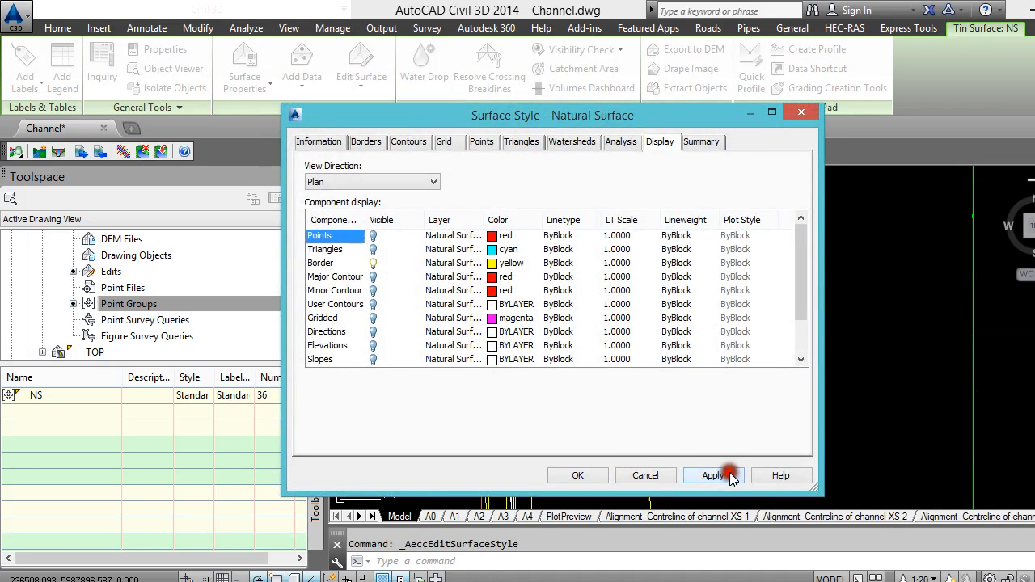
{"action": "left_click", "coordinate": [575, 477]}
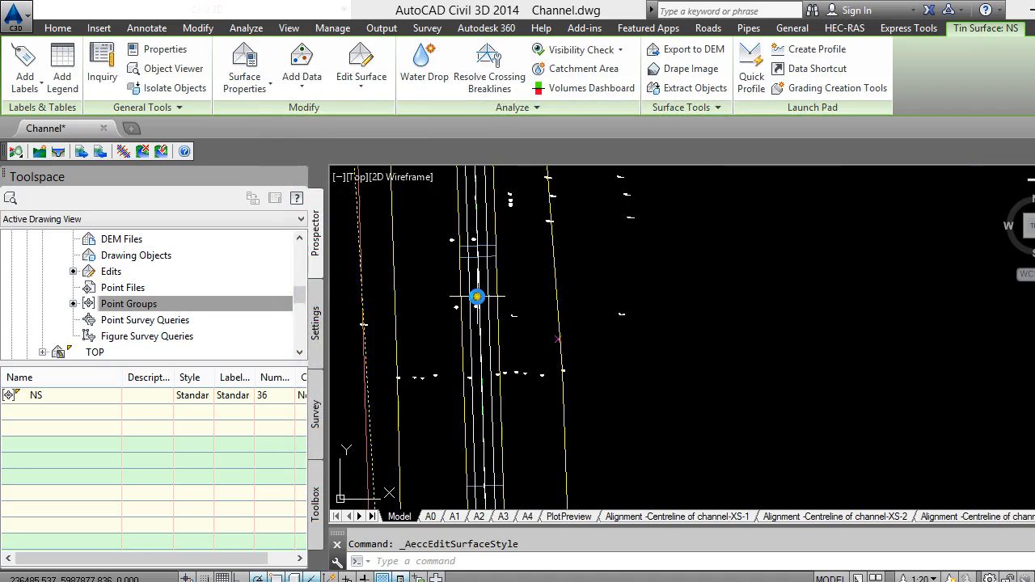
Inspect the TOP corridor surface in 3D with the Object Viewer, orbiting around the channel shape.
{"action": "key", "text": "Escape"}
{"action": "left_click", "coordinate": [497, 317]}
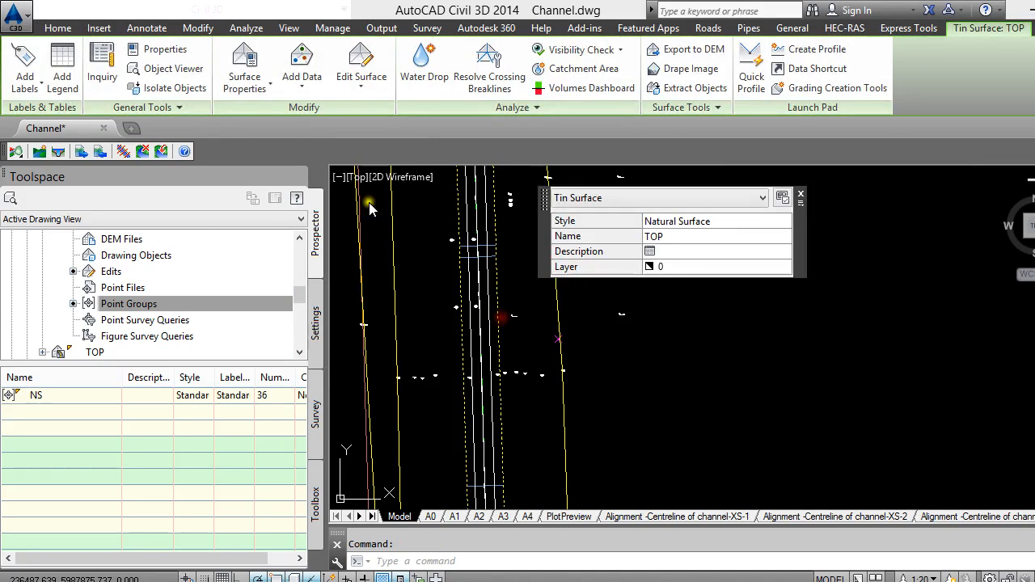
{"action": "left_click", "coordinate": [169, 70]}
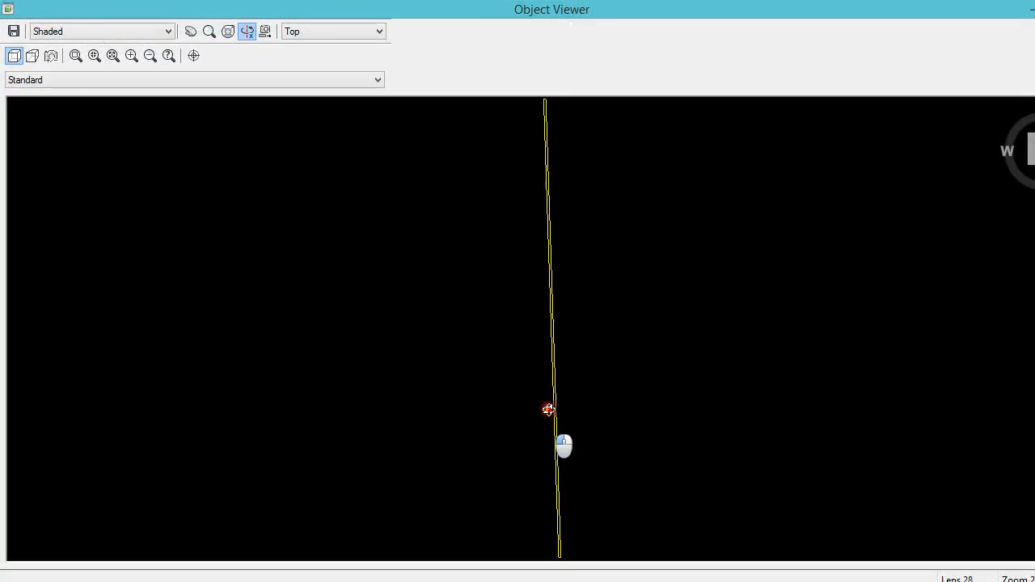
{"action": "mouse_move", "coordinate": [548, 410]}
{"action": "left_mouse_down"}
{"action": "mouse_move", "coordinate": [564, 375]}
{"action": "mouse_move", "coordinate": [550, 359]}
{"action": "mouse_move", "coordinate": [553, 115]}
{"action": "mouse_move", "coordinate": [557, 224]}
{"action": "mouse_move", "coordinate": [383, 247]}
{"action": "mouse_move", "coordinate": [598, 291]}
{"action": "mouse_move", "coordinate": [523, 261]}
{"action": "mouse_move", "coordinate": [588, 239]}
{"action": "left_mouse_up"}
{"action": "mouse_move", "coordinate": [656, 373]}
{"action": "left_mouse_down"}
{"action": "mouse_move", "coordinate": [599, 404]}
{"action": "mouse_move", "coordinate": [620, 391]}
{"action": "mouse_move", "coordinate": [617, 372]}
{"action": "left_mouse_up"}
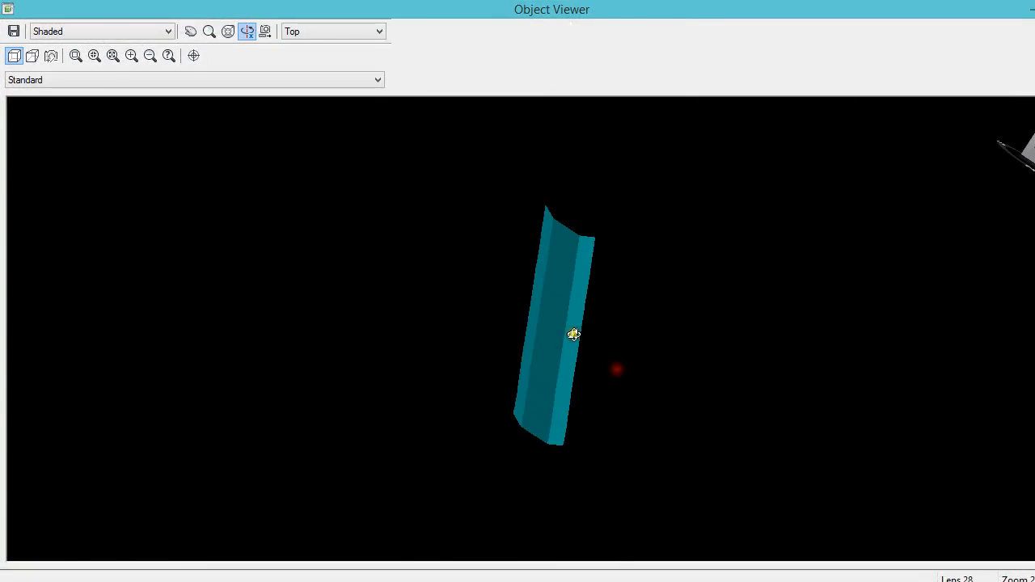
{"action": "mouse_move", "coordinate": [573, 334]}
{"action": "left_mouse_down"}
{"action": "mouse_move", "coordinate": [576, 319]}
{"action": "mouse_move", "coordinate": [559, 315]}
{"action": "mouse_move", "coordinate": [557, 326]}
{"action": "left_mouse_up"}
{"action": "key", "text": "Escape"}
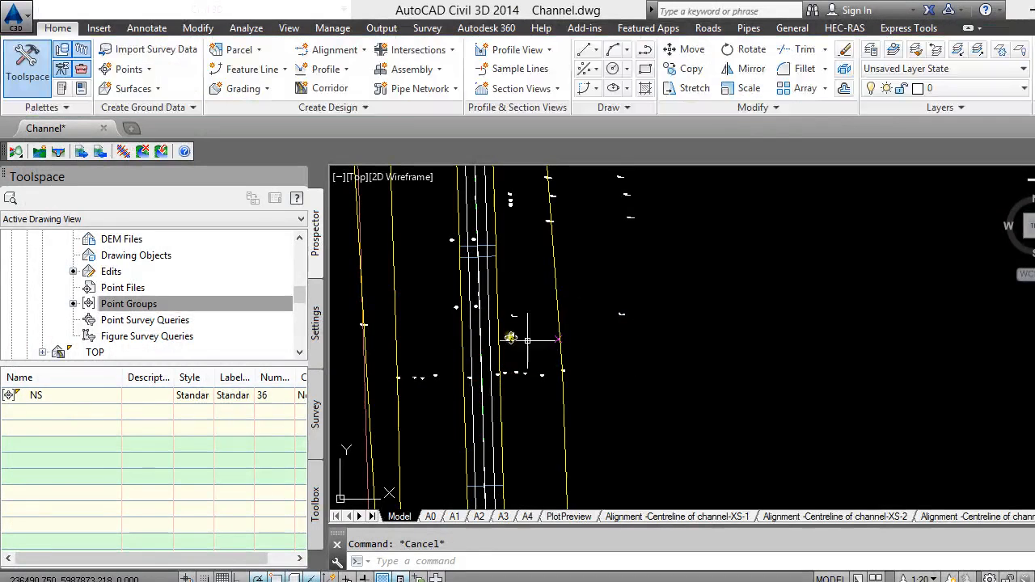
Begin creating a feature line and add a new site named Channel Design for it.
{"action": "scroll", "coordinate": [468, 346], "scroll_direction": "up", "scroll_amount": 2}
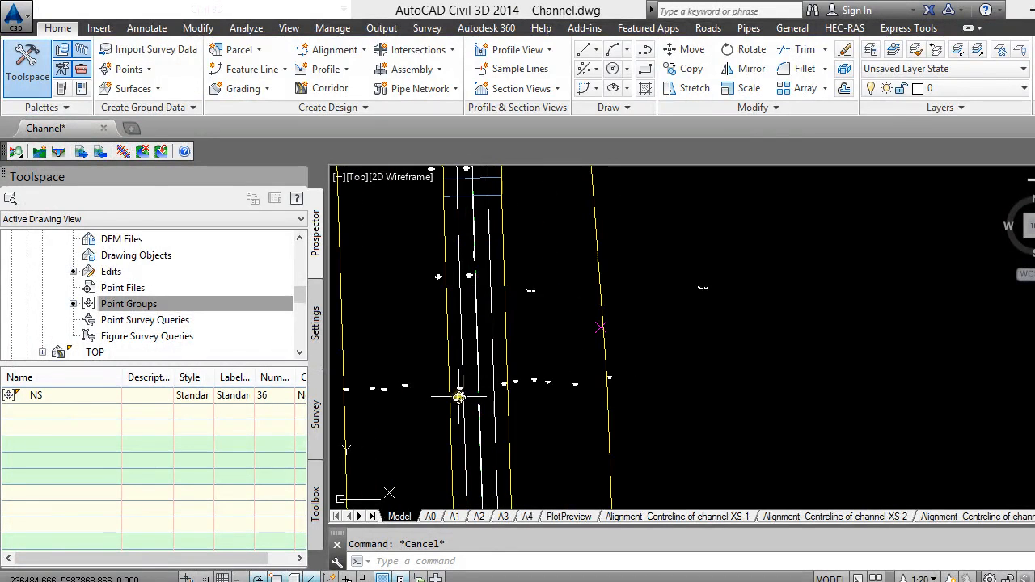
{"action": "left_click", "coordinate": [267, 70]}
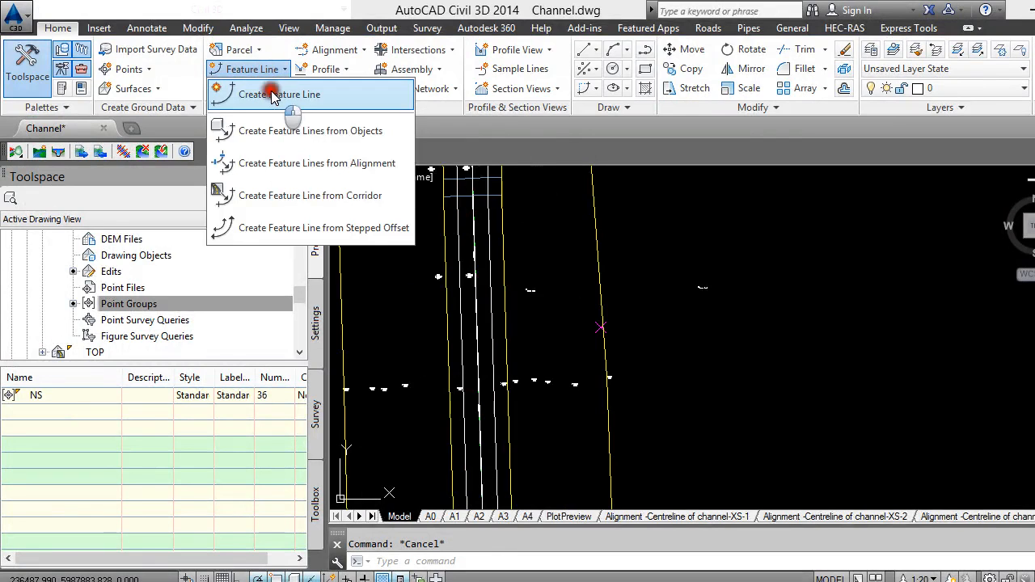
{"action": "left_click", "coordinate": [275, 95]}
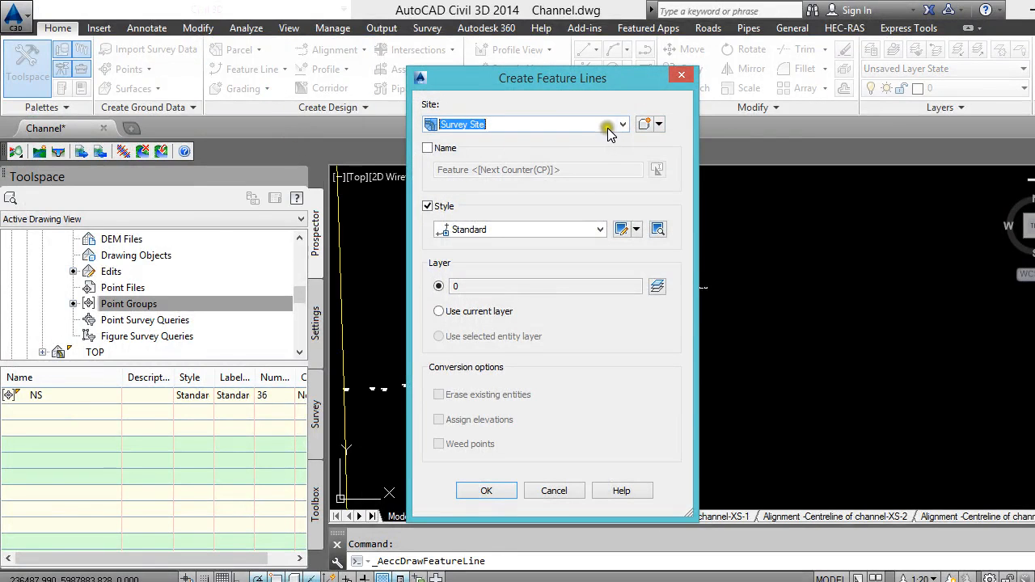
{"action": "left_click", "coordinate": [608, 126]}
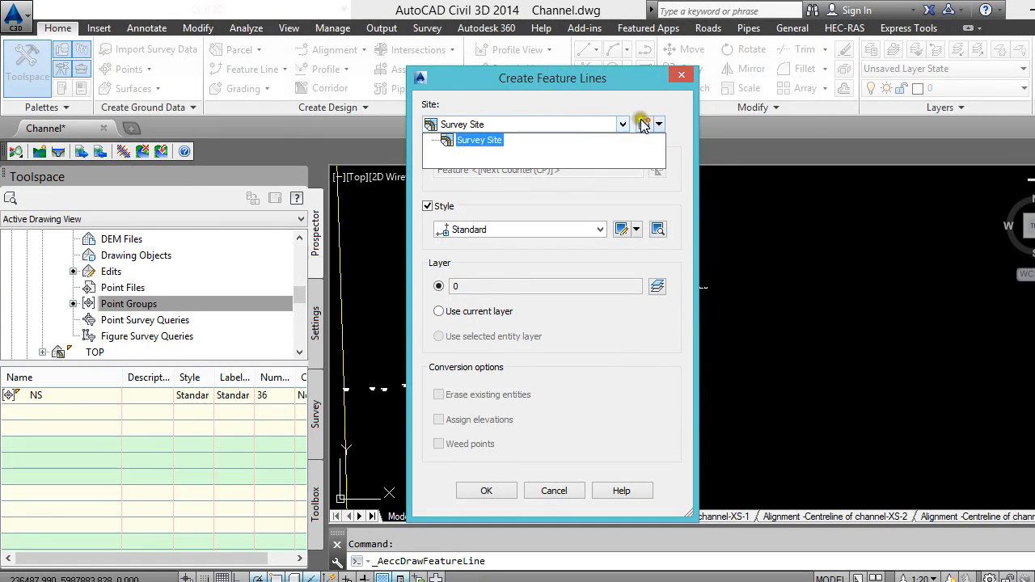
{"action": "left_click", "coordinate": [644, 123]}
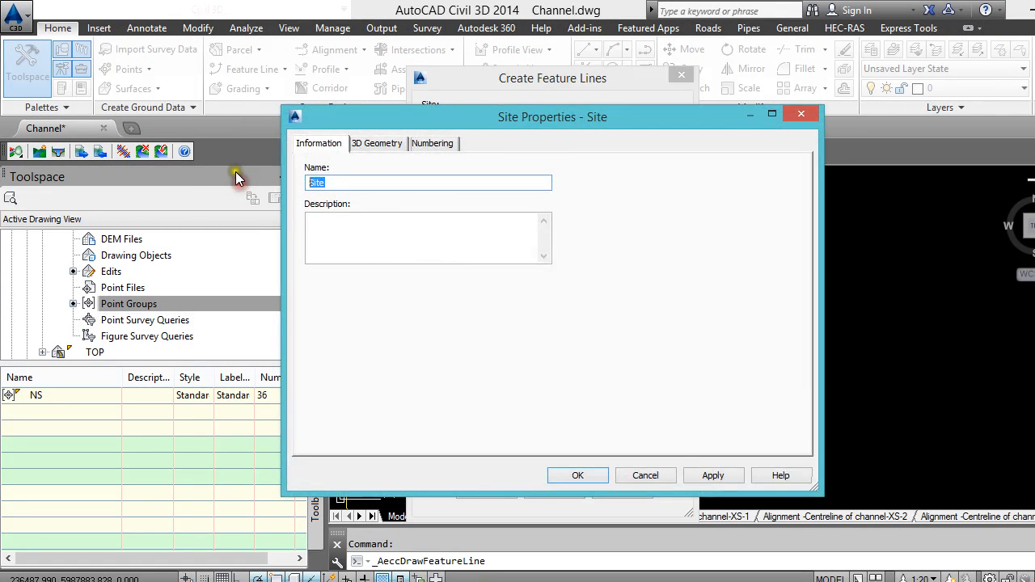
{"action": "type", "text": "Channel Design"}
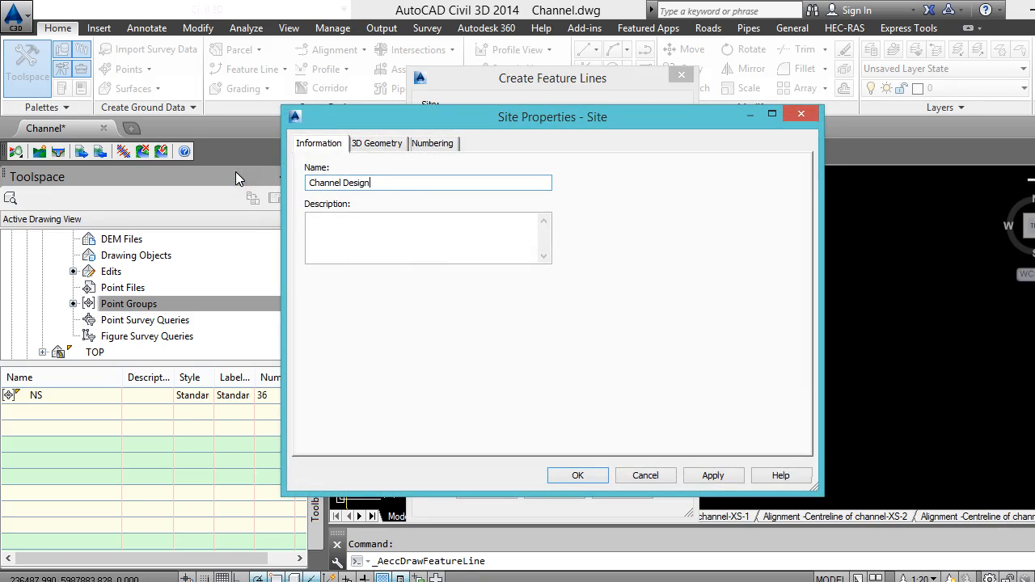
{"action": "left_click", "coordinate": [731, 476]}
{"action": "left_click", "coordinate": [588, 482]}
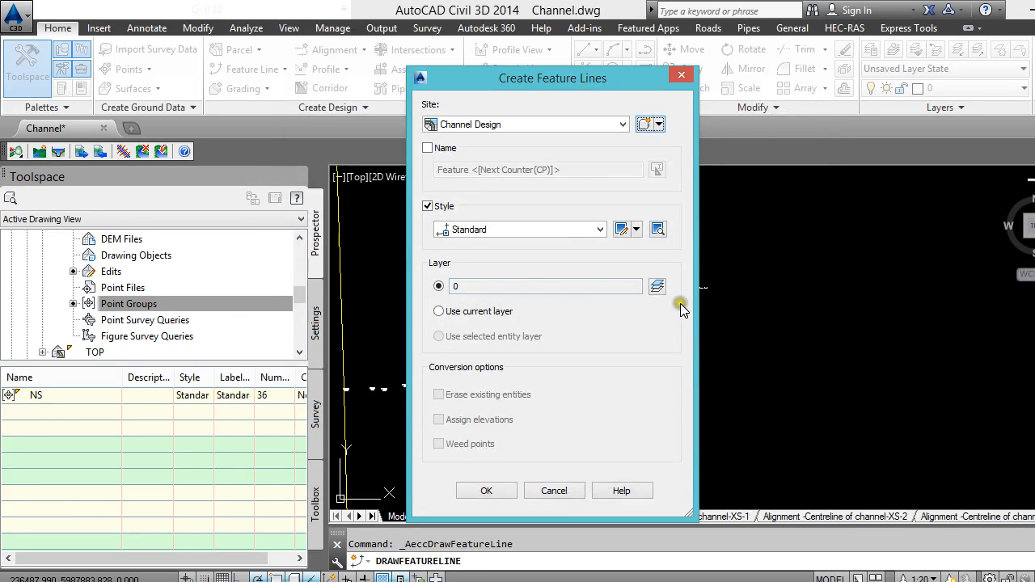
Assign the feature line to the Desig channel layer and accept the creation settings.
{"action": "left_click", "coordinate": [660, 288]}
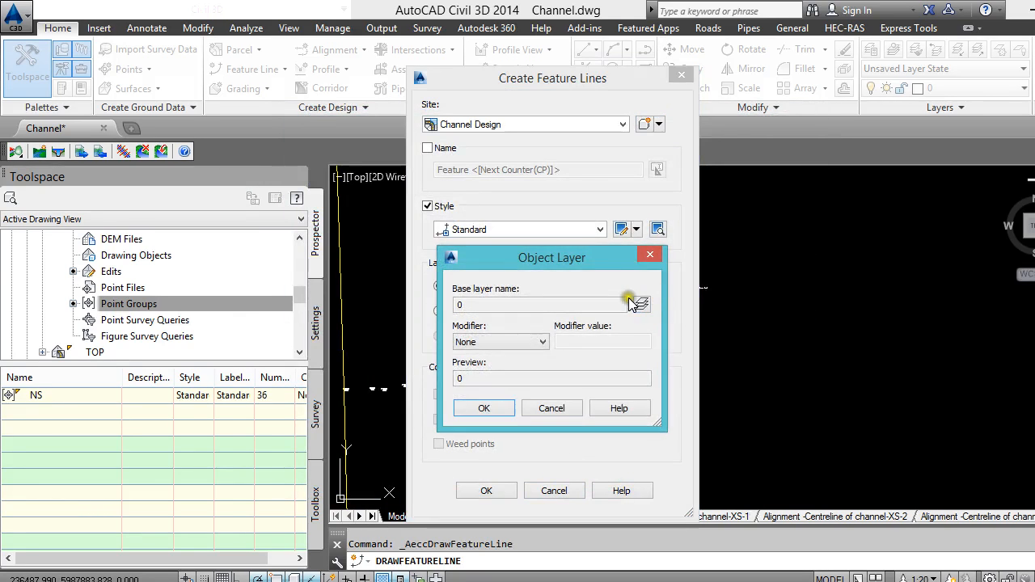
{"action": "left_click", "coordinate": [638, 302]}
{"action": "key", "text": "c"}
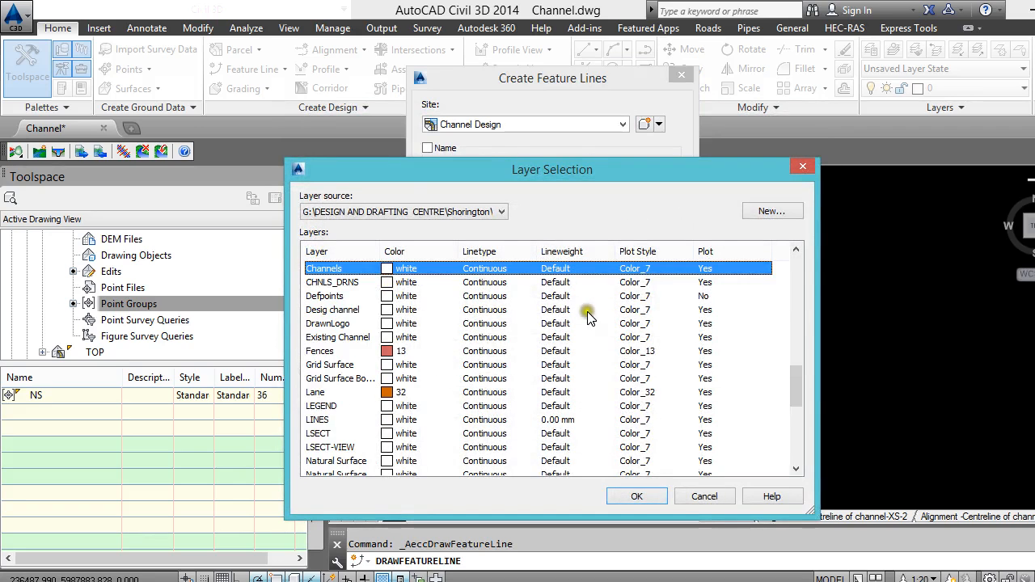
{"action": "left_click", "coordinate": [340, 311]}
{"action": "left_click", "coordinate": [635, 498]}
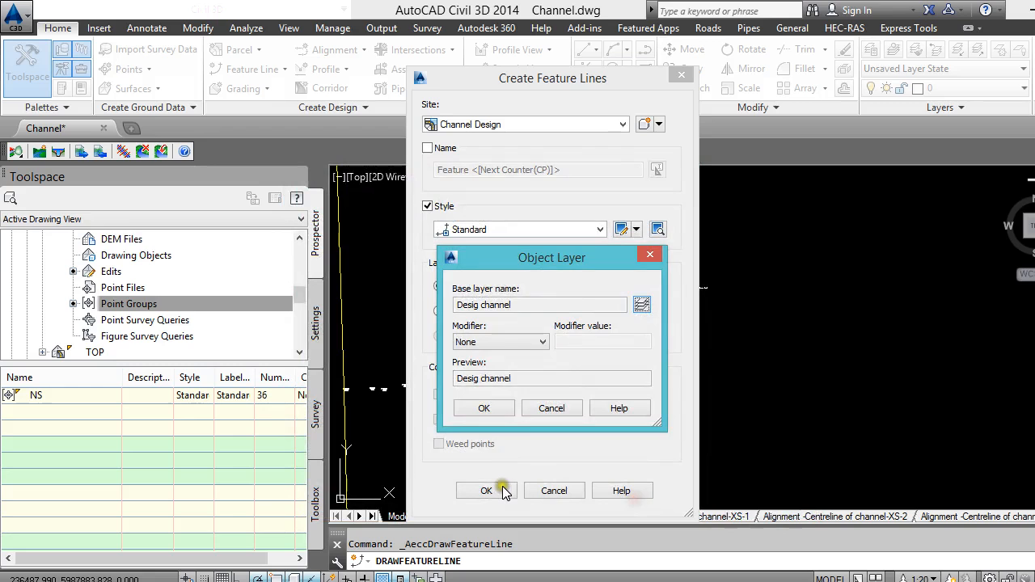
{"action": "left_click", "coordinate": [484, 409]}
{"action": "left_click", "coordinate": [484, 491]}
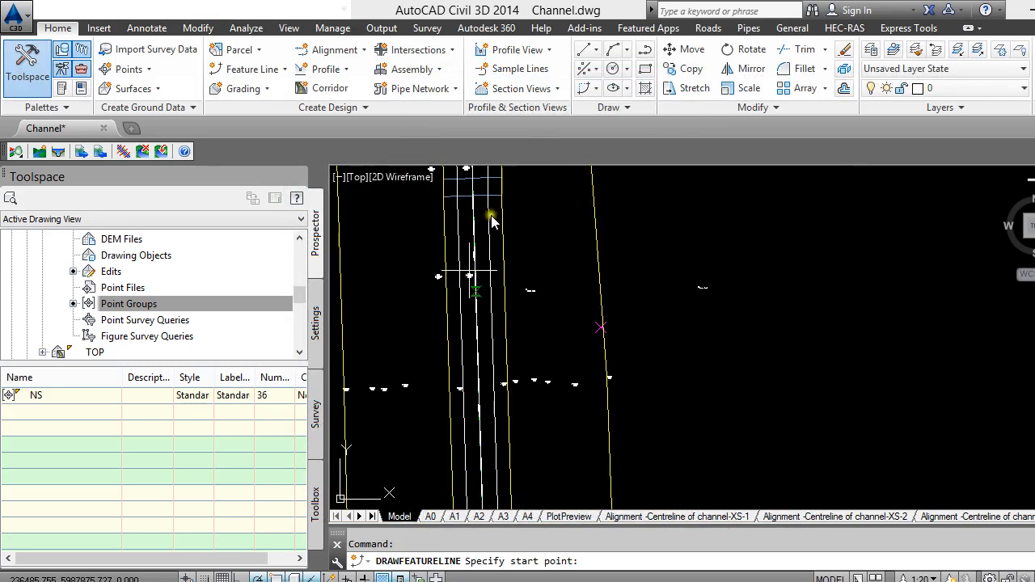
{"action": "scroll", "coordinate": [495, 243], "scroll_direction": "down", "scroll_amount": 3}
{"action": "scroll", "coordinate": [501, 473], "scroll_direction": "up", "scroll_amount": 4}
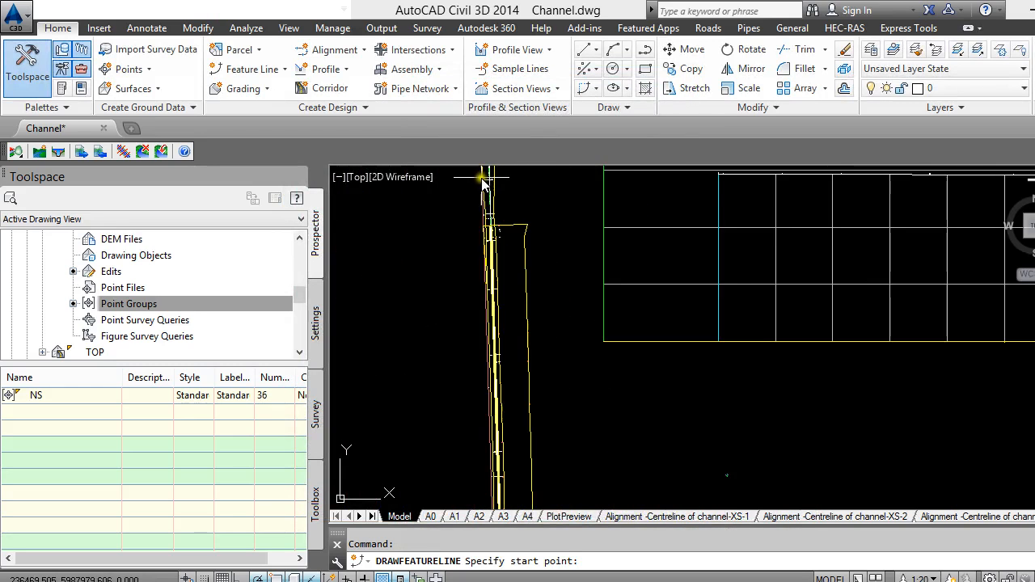
{"action": "scroll", "coordinate": [506, 505], "scroll_direction": "up", "scroll_amount": 6}
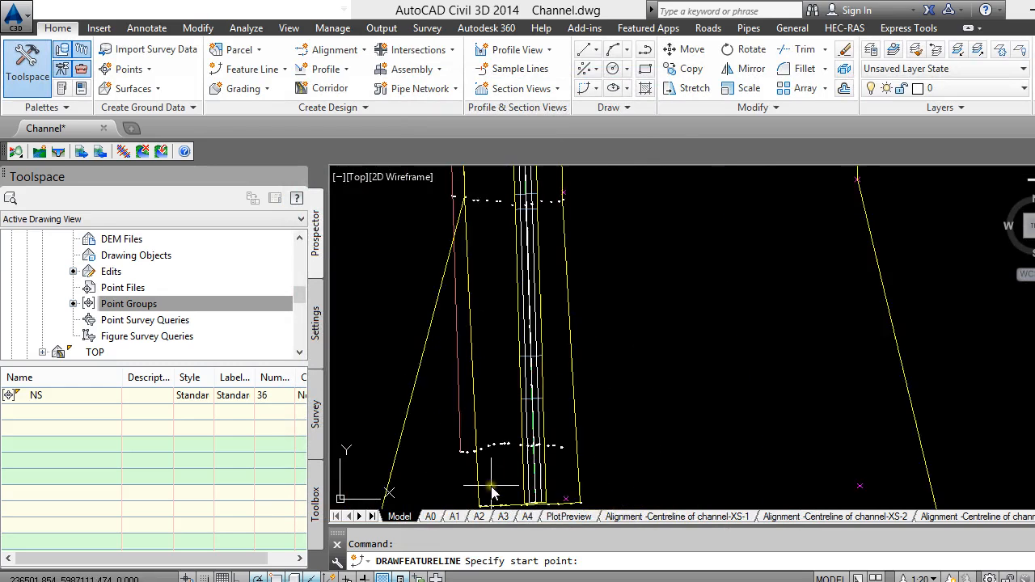
{"action": "scroll", "coordinate": [532, 196], "scroll_direction": "up", "scroll_amount": 6}
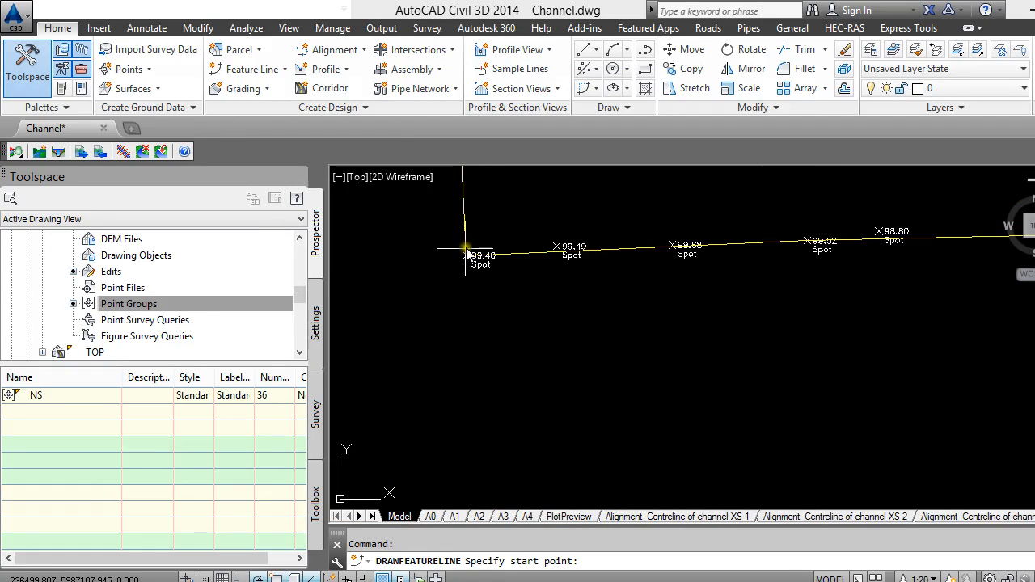
{"action": "scroll", "coordinate": [468, 256], "scroll_direction": "up", "scroll_amount": 2}
{"action": "left_click", "coordinate": [463, 262]}
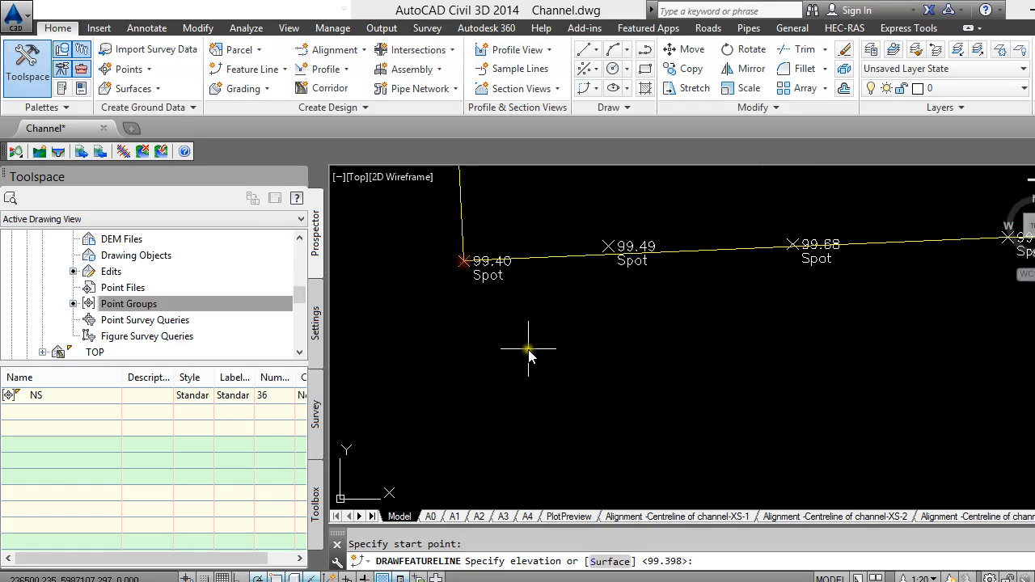
{"action": "key", "text": "Return"}
{"action": "scroll", "coordinate": [520, 404], "scroll_direction": "down", "scroll_amount": 5}
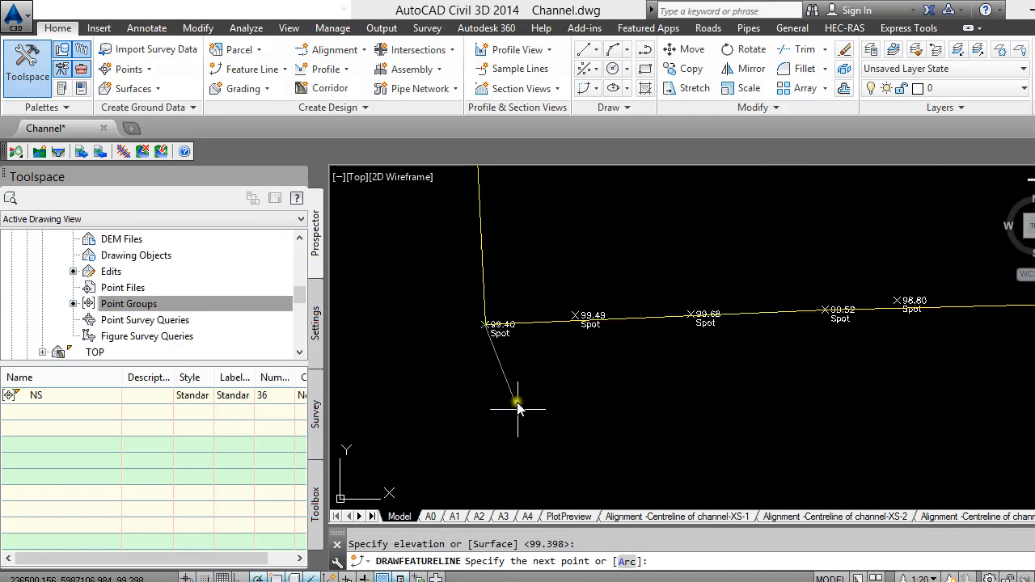
{"action": "scroll", "coordinate": [527, 283], "scroll_direction": "up", "scroll_amount": 4}
{"action": "scroll", "coordinate": [471, 434], "scroll_direction": "down", "scroll_amount": 3}
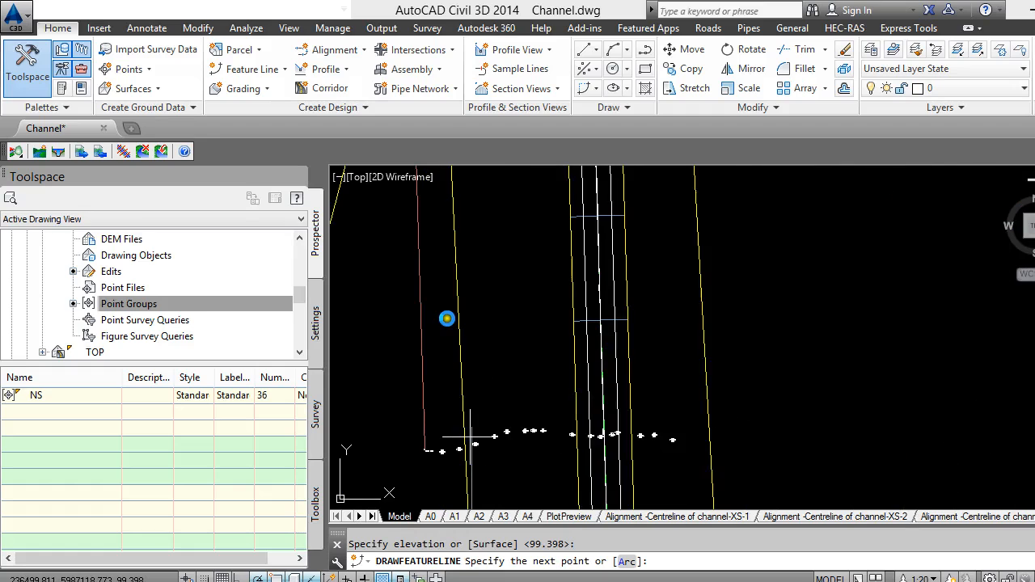
{"action": "scroll", "coordinate": [470, 186], "scroll_direction": "down", "scroll_amount": 1}
{"action": "scroll", "coordinate": [469, 179], "scroll_direction": "up", "scroll_amount": 4}
{"action": "scroll", "coordinate": [455, 413], "scroll_direction": "down", "scroll_amount": 4}
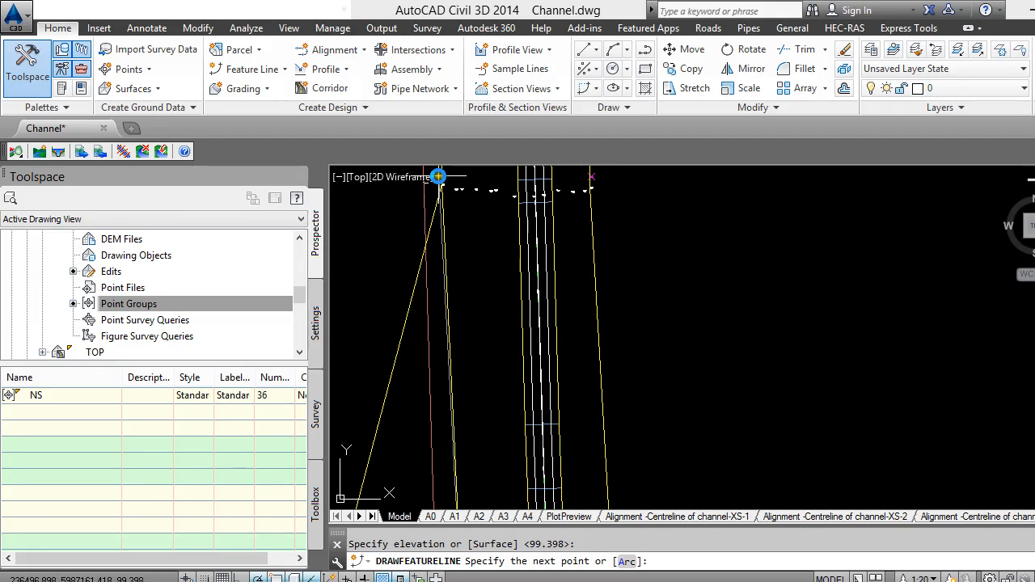
{"action": "scroll", "coordinate": [438, 176], "scroll_direction": "up", "scroll_amount": 4}
{"action": "scroll", "coordinate": [443, 227], "scroll_direction": "up", "scroll_amount": 4}
{"action": "scroll", "coordinate": [409, 411], "scroll_direction": "down", "scroll_amount": 6}
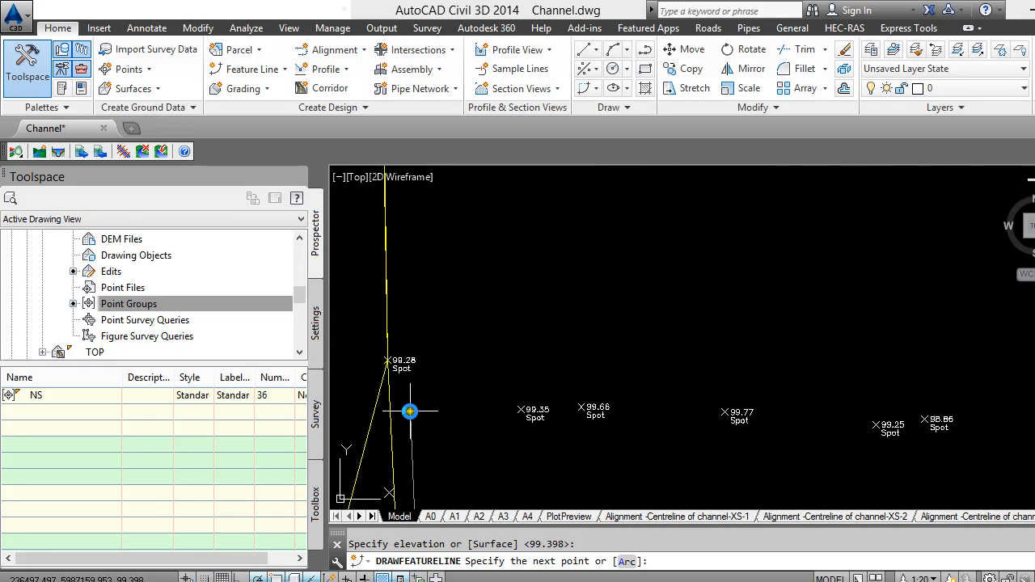
{"action": "scroll", "coordinate": [414, 421], "scroll_direction": "down", "scroll_amount": 3}
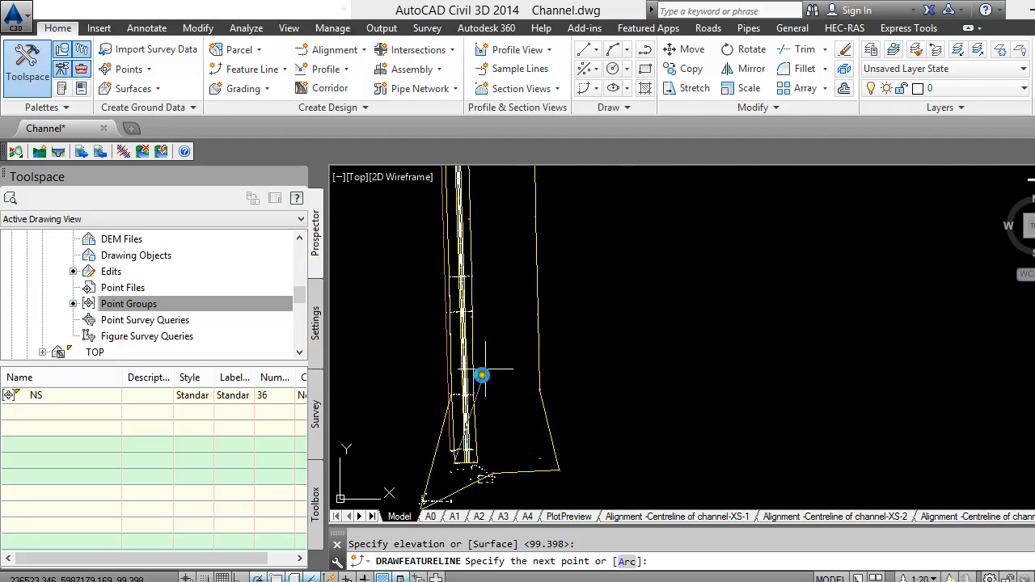
{"action": "key", "text": "Escape"}
Abandon the feature line in progress and restart it in the Channel Design site with Standard style on the Desig channel layer.
{"action": "scroll", "coordinate": [434, 456], "scroll_direction": "up", "scroll_amount": 3}
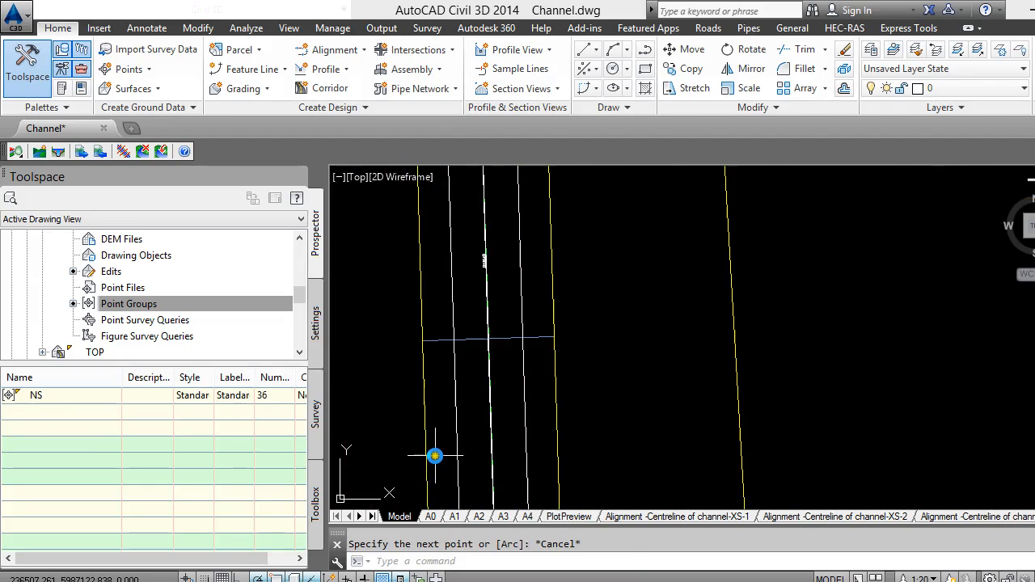
{"action": "scroll", "coordinate": [504, 254], "scroll_direction": "down", "scroll_amount": 2}
{"action": "scroll", "coordinate": [486, 410], "scroll_direction": "up", "scroll_amount": 2}
{"action": "scroll", "coordinate": [489, 407], "scroll_direction": "up", "scroll_amount": 3}
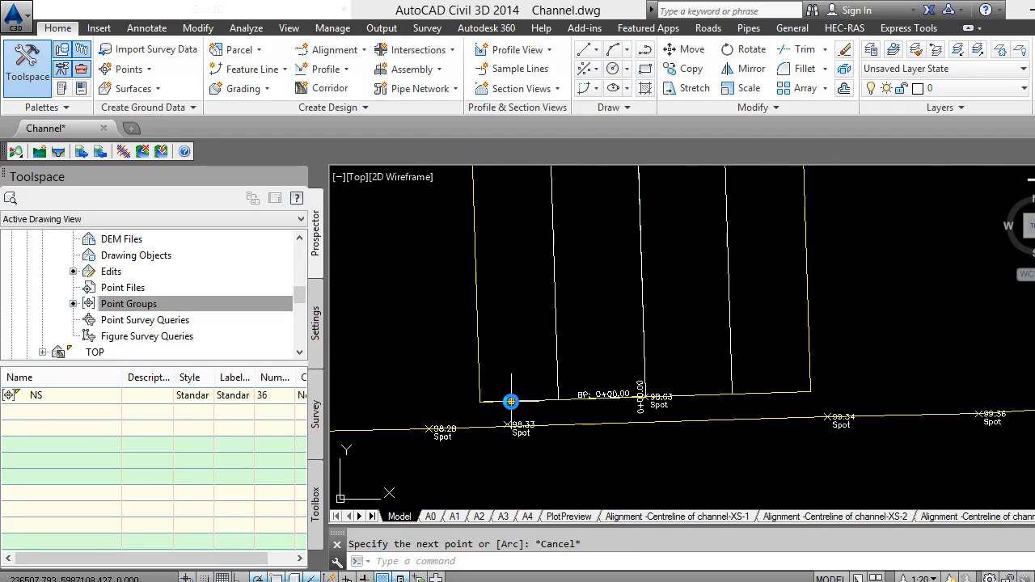
{"action": "left_click", "coordinate": [267, 70]}
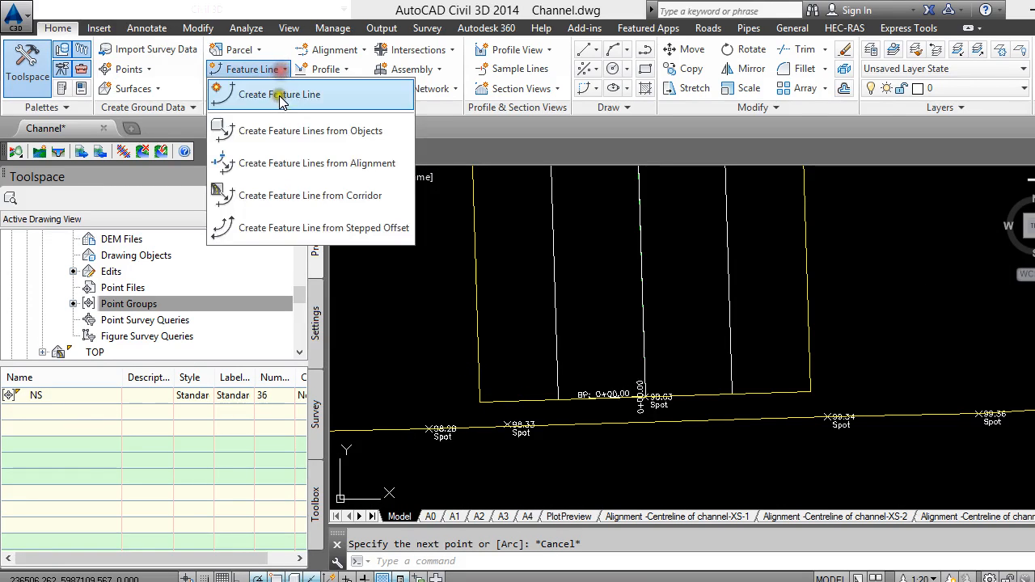
{"action": "left_click", "coordinate": [283, 94]}
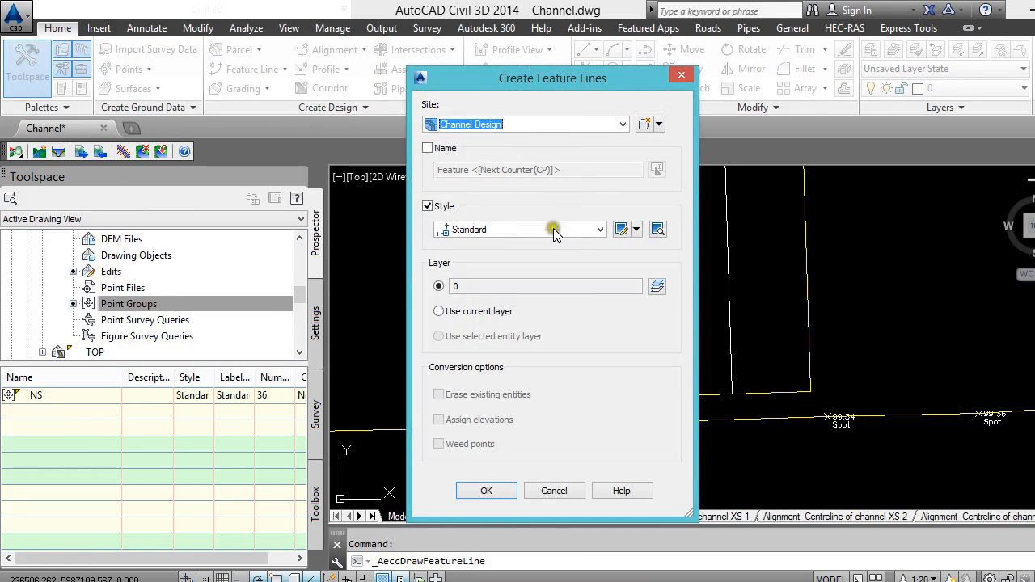
{"action": "left_click", "coordinate": [656, 286]}
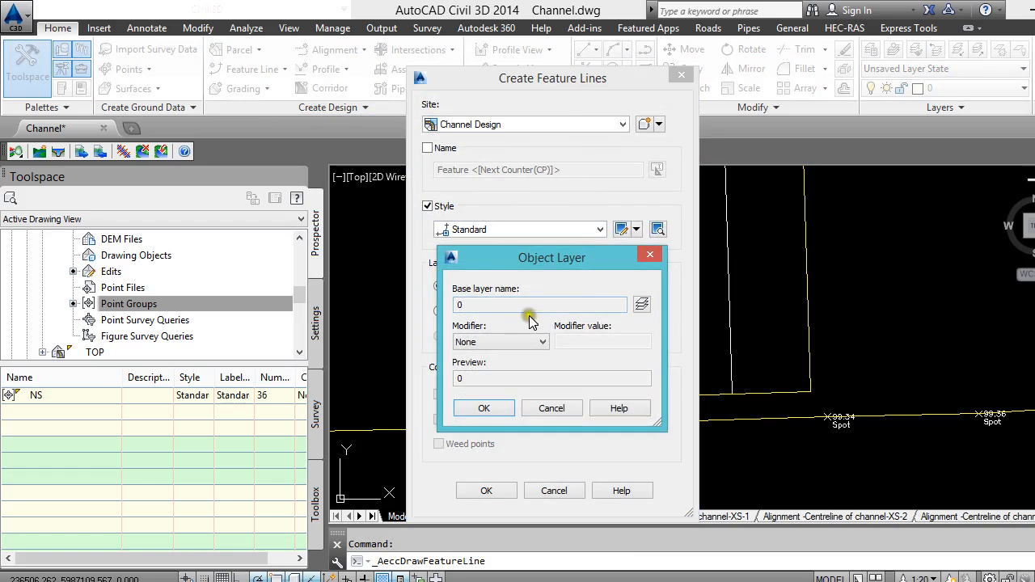
{"action": "left_click", "coordinate": [643, 305]}
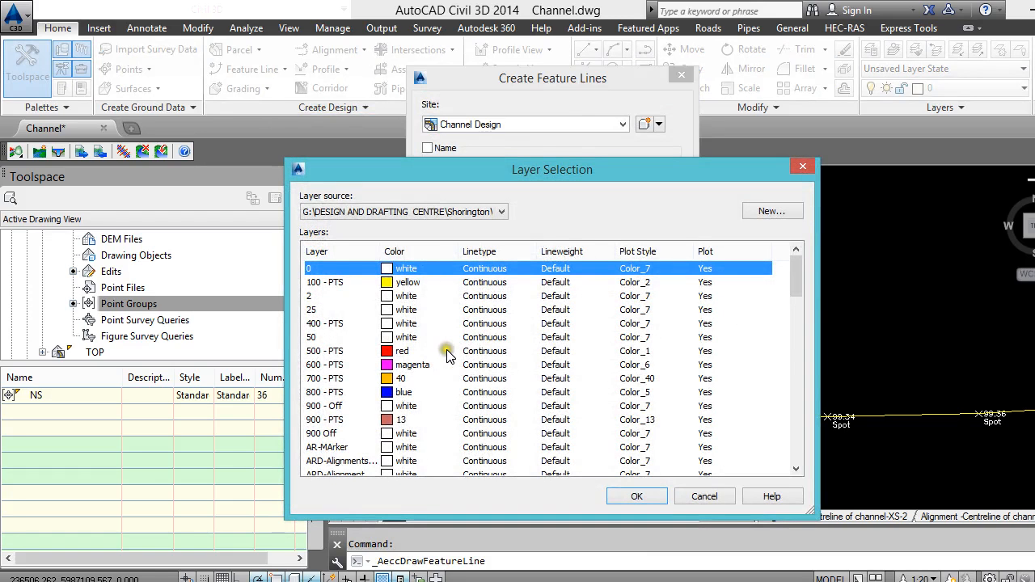
{"action": "key", "text": "c"}
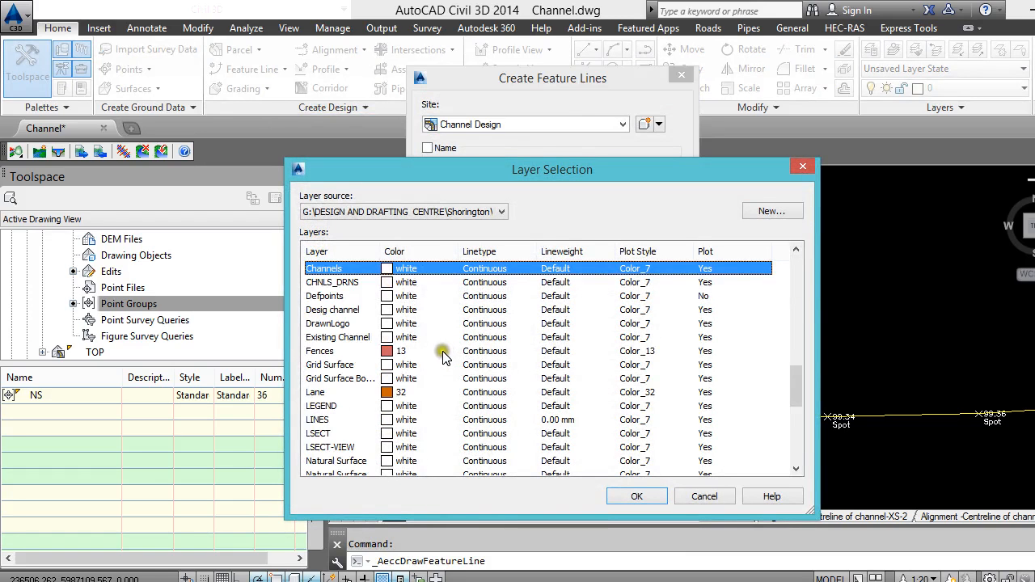
{"action": "left_click", "coordinate": [341, 312]}
{"action": "left_click", "coordinate": [617, 494]}
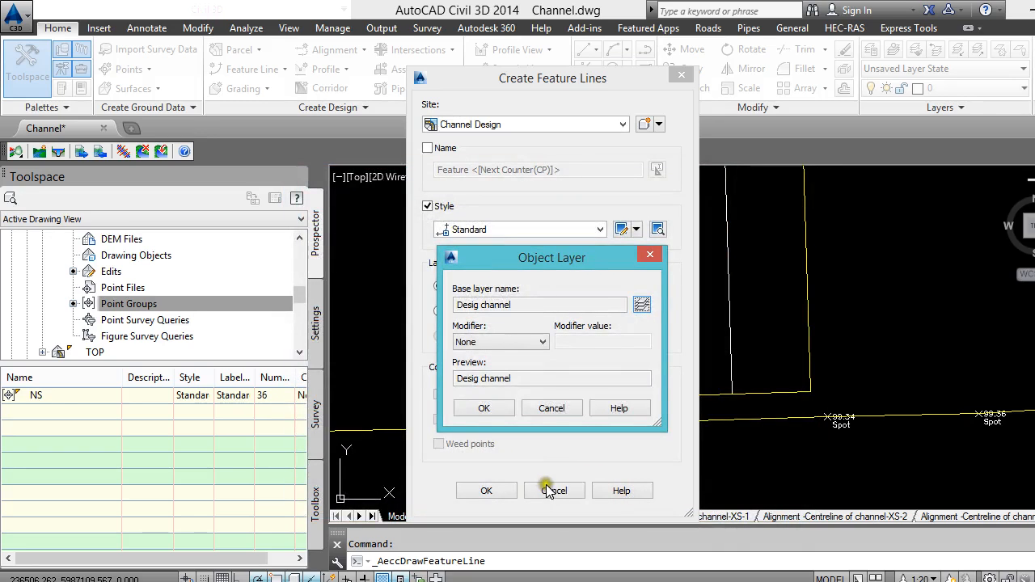
{"action": "left_click", "coordinate": [484, 411]}
{"action": "left_click", "coordinate": [484, 489]}
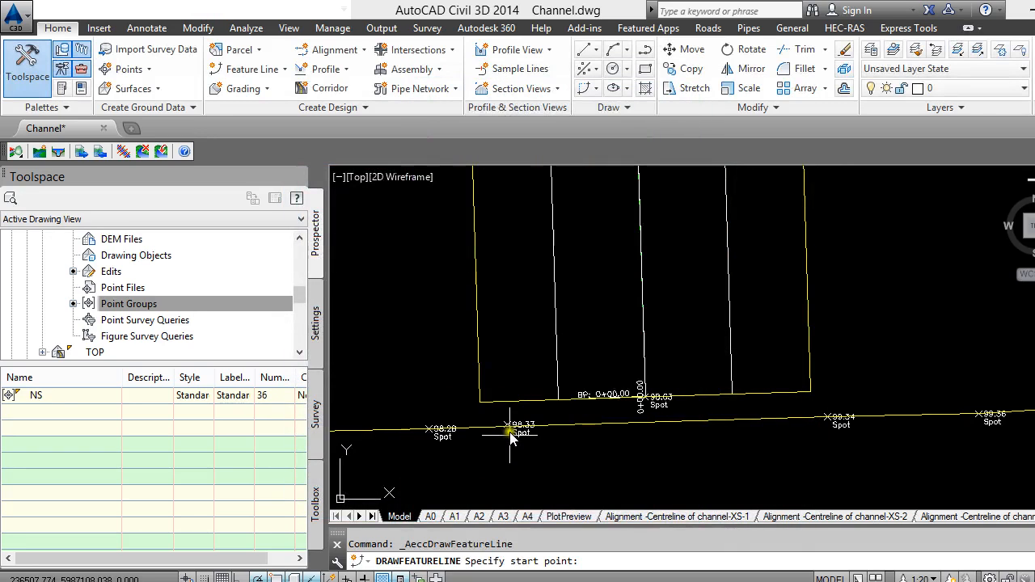
Start the feature line at the channel outline's southwest corner, elevation 99.334, and add a vertex at the first cross line, grade -0.04.
{"action": "left_click", "coordinate": [481, 411]}
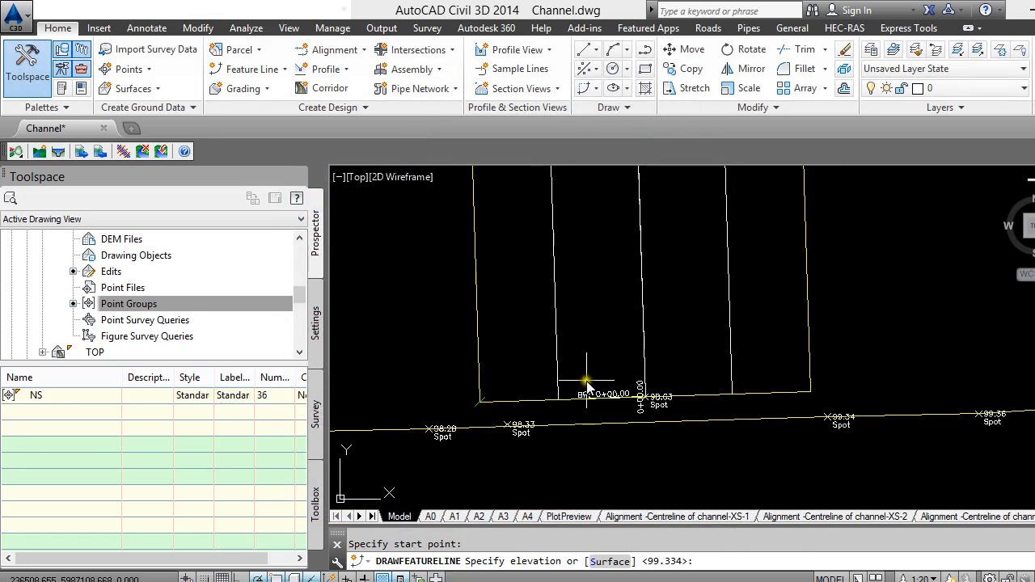
{"action": "key", "text": "Return"}
{"action": "scroll", "coordinate": [502, 488], "scroll_direction": "down", "scroll_amount": 5}
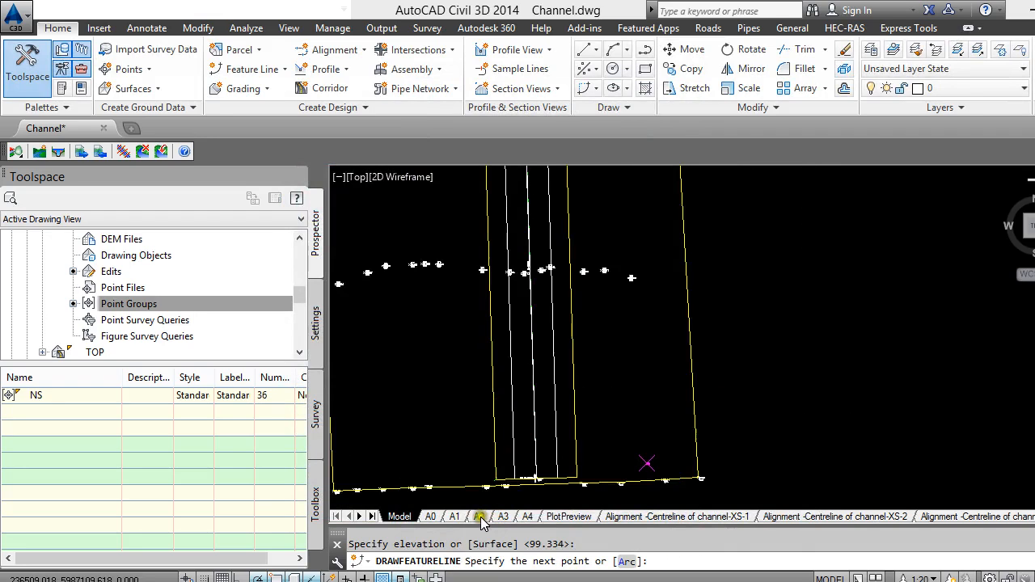
{"action": "scroll", "coordinate": [466, 372], "scroll_direction": "down", "scroll_amount": 4}
{"action": "scroll", "coordinate": [473, 283], "scroll_direction": "up", "scroll_amount": 6}
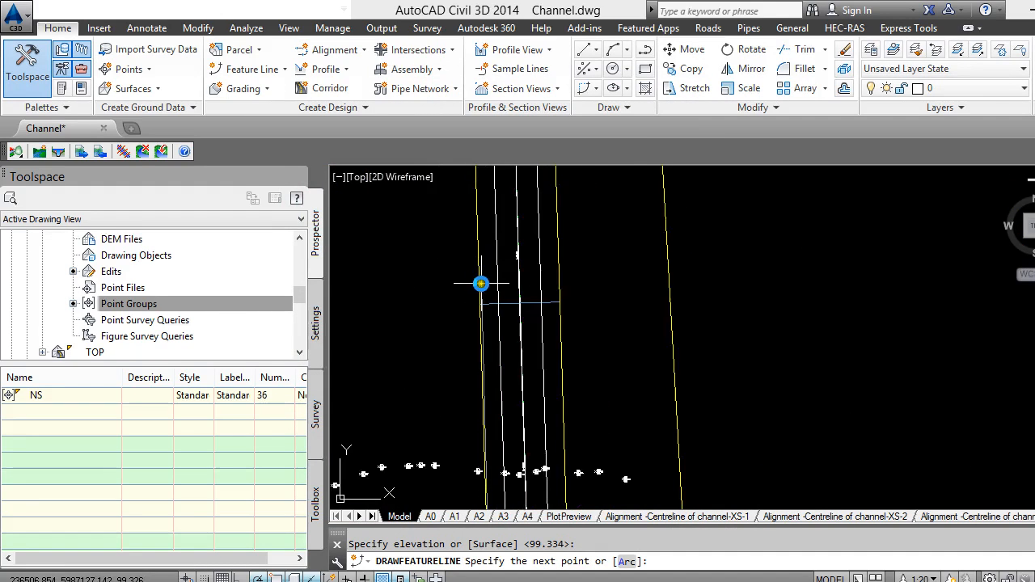
{"action": "left_click", "coordinate": [473, 328]}
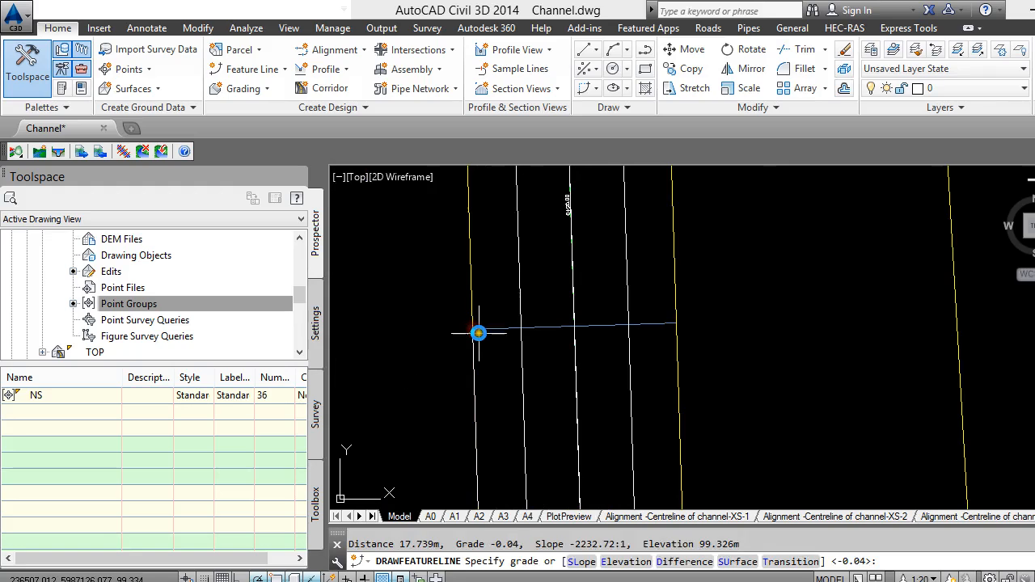
Add a feature line vertex where the second cross line meets the channel's west edge, accepting the -0.02 grade.
{"action": "scroll", "coordinate": [497, 376], "scroll_direction": "down", "scroll_amount": 5}
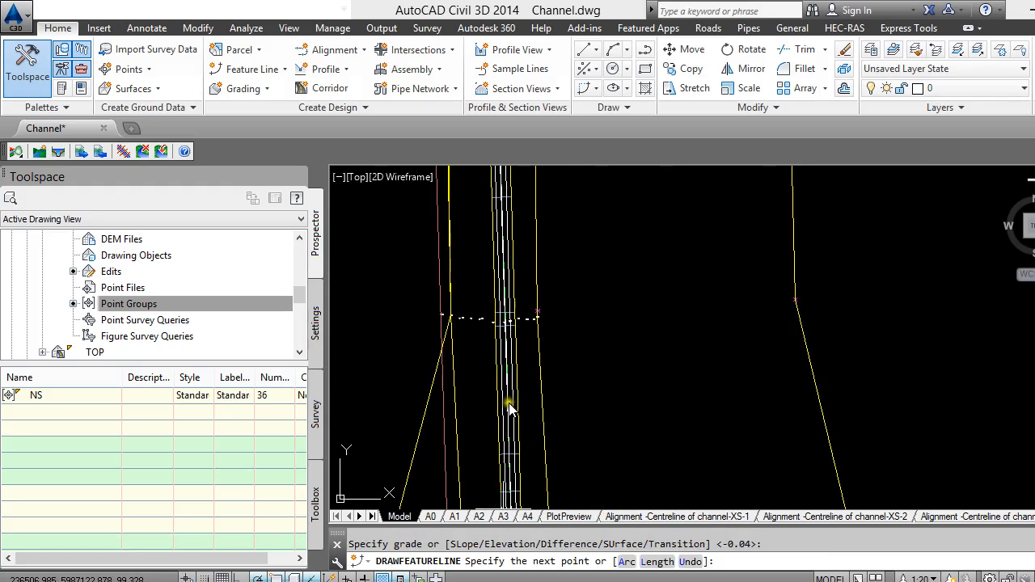
{"action": "scroll", "coordinate": [501, 458], "scroll_direction": "up", "scroll_amount": 4}
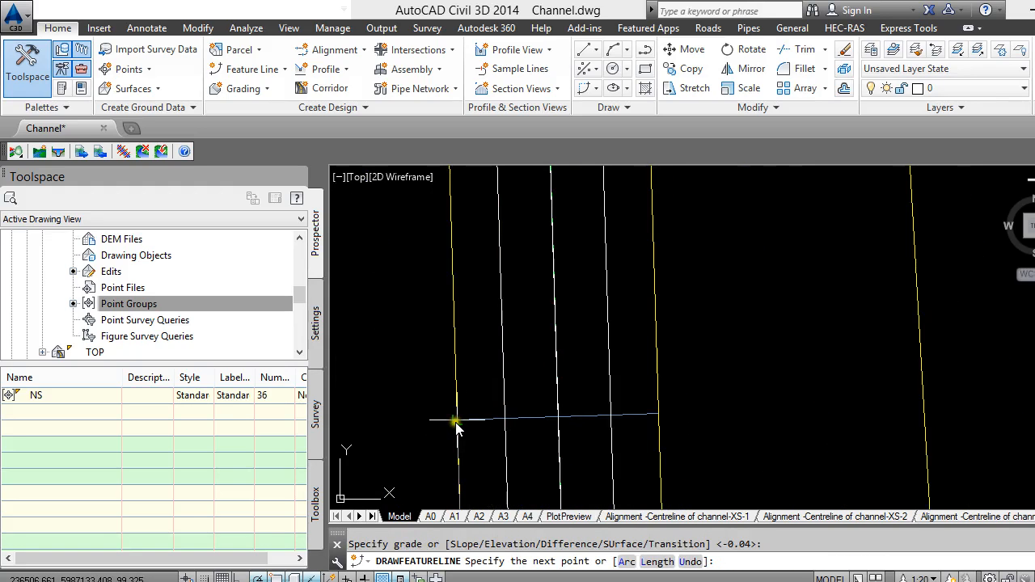
{"action": "scroll", "coordinate": [455, 428], "scroll_direction": "up", "scroll_amount": 3}
{"action": "left_click", "coordinate": [455, 398]}
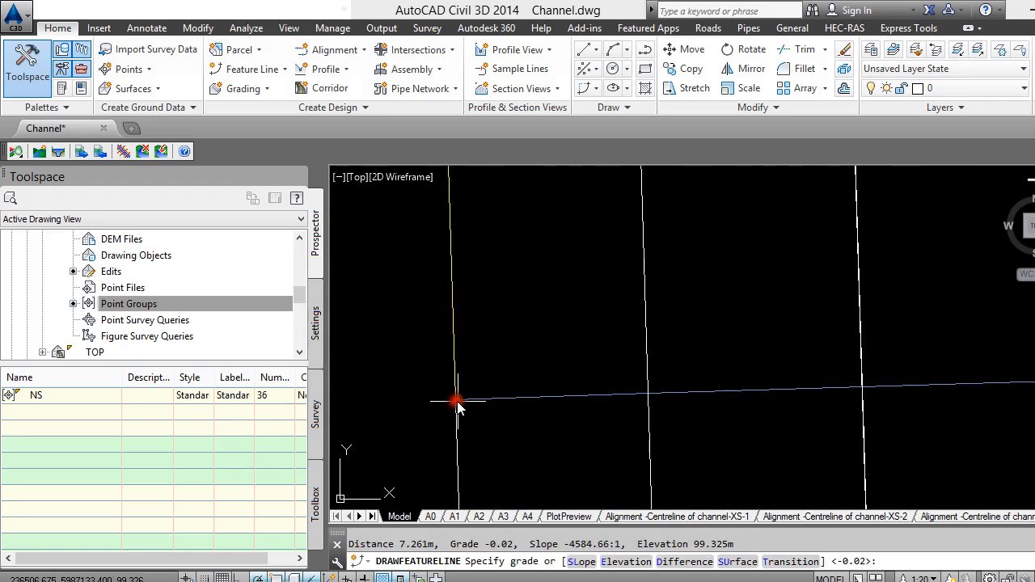
{"action": "key", "text": "Return"}
Extend the feature line 25 m along the west edge to the next cross line, accepting the -0.02 grade.
{"action": "scroll", "coordinate": [490, 445], "scroll_direction": "down", "scroll_amount": 4}
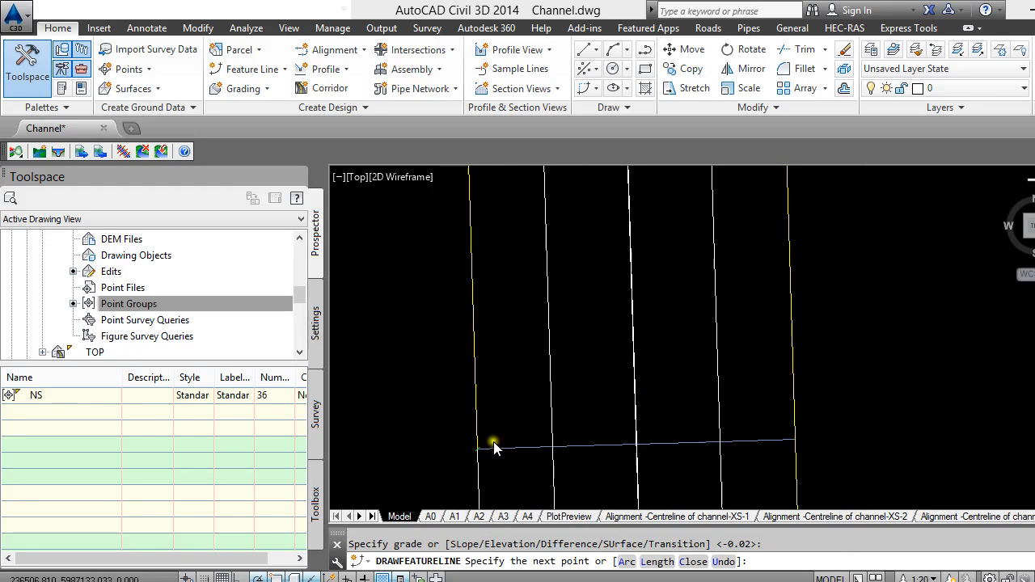
{"action": "scroll", "coordinate": [484, 435], "scroll_direction": "down", "scroll_amount": 5}
{"action": "scroll", "coordinate": [497, 227], "scroll_direction": "down", "scroll_amount": 3}
{"action": "scroll", "coordinate": [476, 254], "scroll_direction": "up", "scroll_amount": 7}
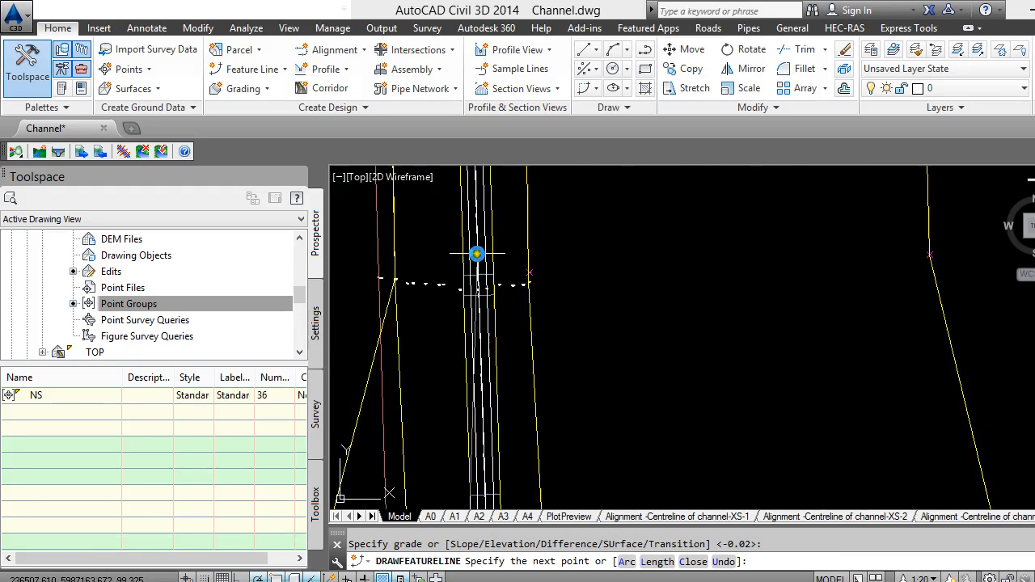
{"action": "left_click", "coordinate": [431, 409]}
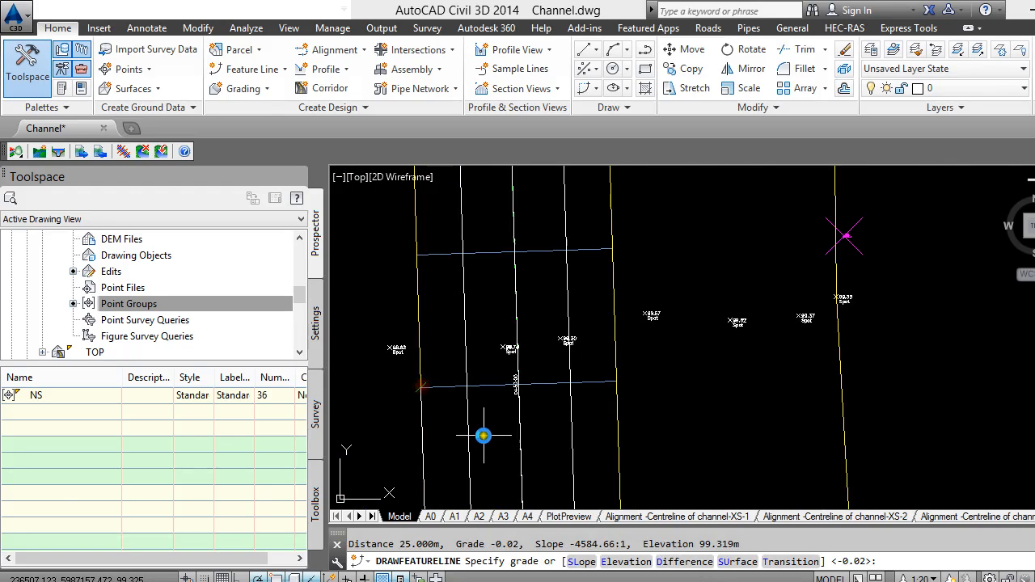
{"action": "scroll", "coordinate": [485, 453], "scroll_direction": "down", "scroll_amount": 3}
{"action": "key", "text": "Return"}
Add feature line vertices at two further cross lines on the west edge, accepting the -0.06 grade for both.
{"action": "scroll", "coordinate": [461, 465], "scroll_direction": "up", "scroll_amount": 3}
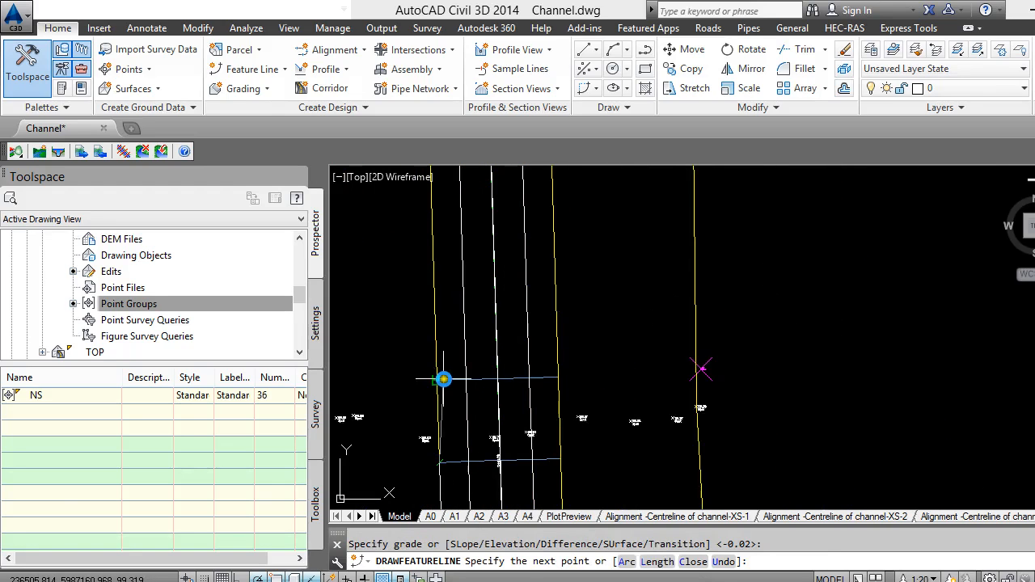
{"action": "scroll", "coordinate": [474, 481], "scroll_direction": "down", "scroll_amount": 5}
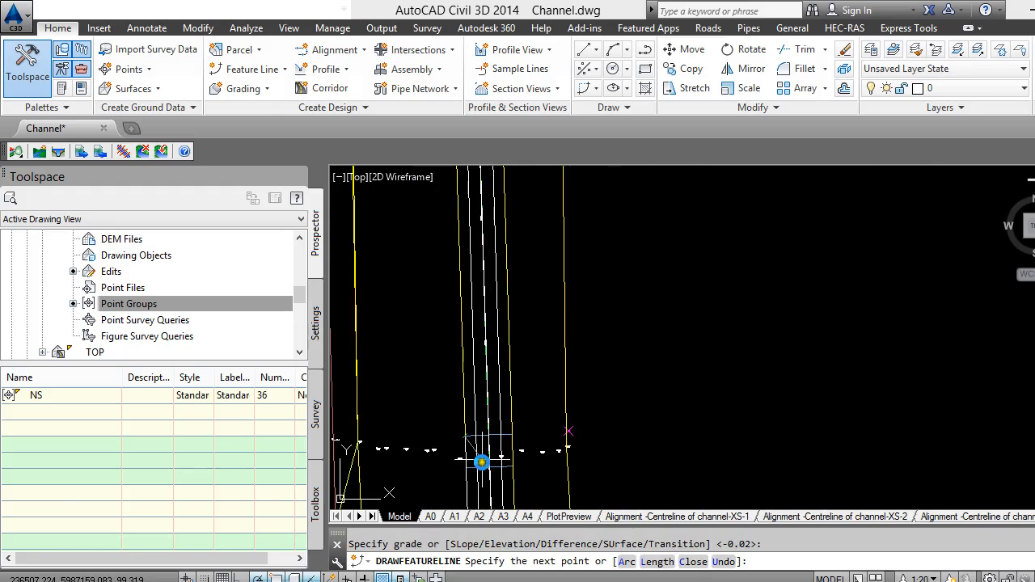
{"action": "scroll", "coordinate": [483, 271], "scroll_direction": "up", "scroll_amount": 3}
{"action": "left_click", "coordinate": [456, 240]}
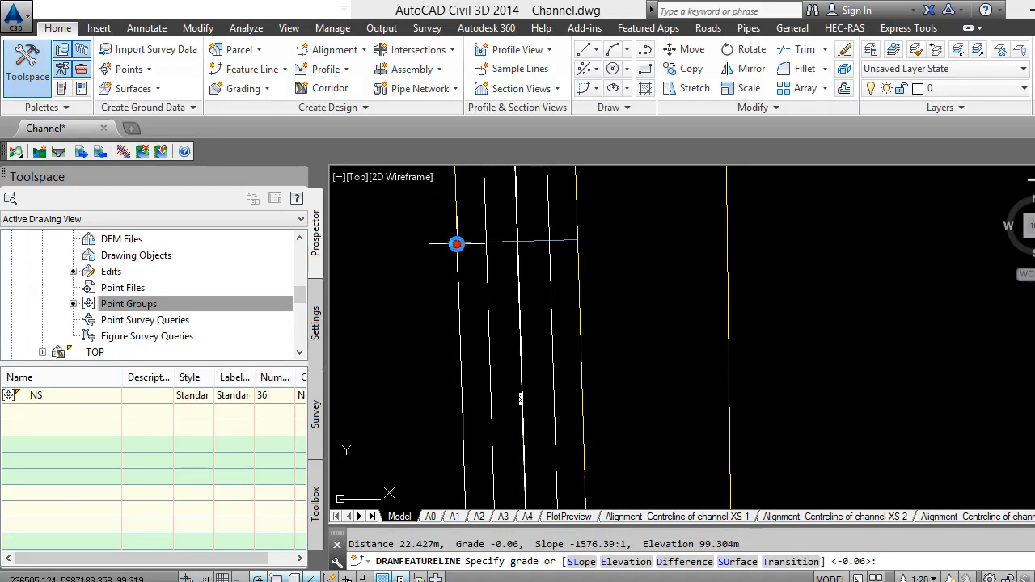
{"action": "key", "text": "Return"}
{"action": "scroll", "coordinate": [459, 425], "scroll_direction": "down", "scroll_amount": 4}
{"action": "scroll", "coordinate": [450, 322], "scroll_direction": "up", "scroll_amount": 5}
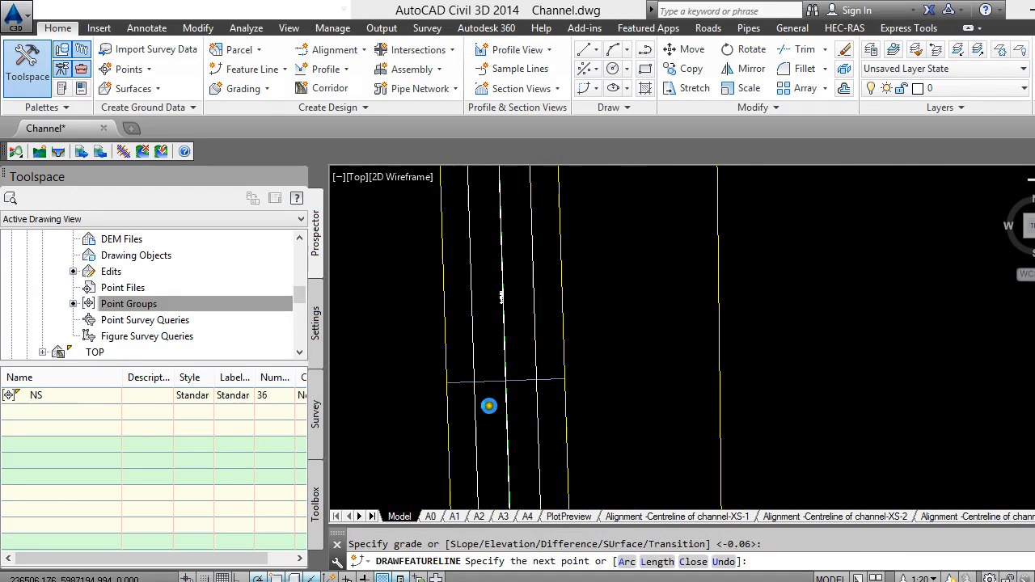
{"action": "left_click", "coordinate": [414, 370]}
{"action": "key", "text": "Return"}
Add west edge vertices at the station 1+00.00 cross line and the one after it, accepting the -0.03 grade for both.
{"action": "scroll", "coordinate": [458, 453], "scroll_direction": "down", "scroll_amount": 3}
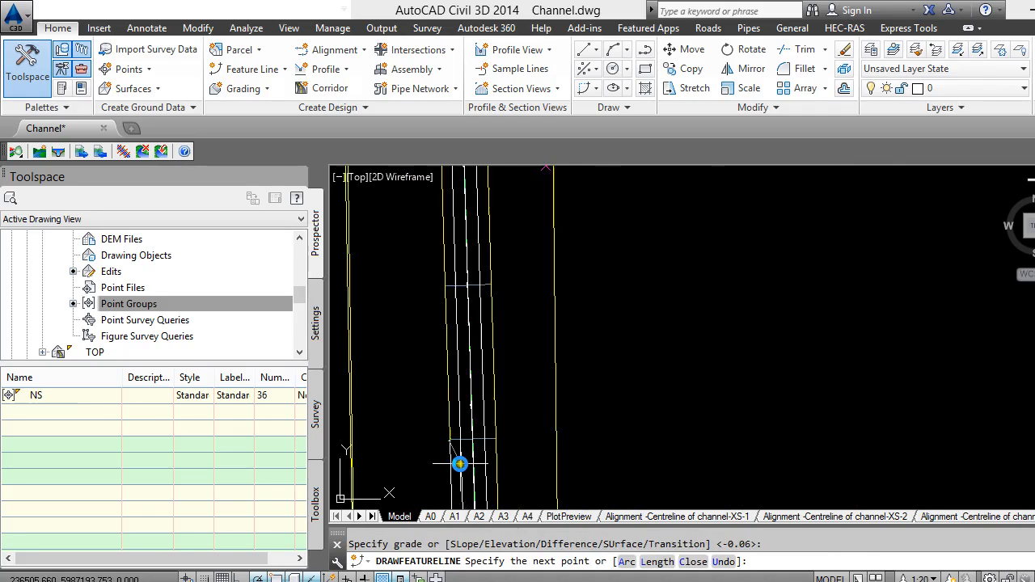
{"action": "scroll", "coordinate": [425, 363], "scroll_direction": "up", "scroll_amount": 4}
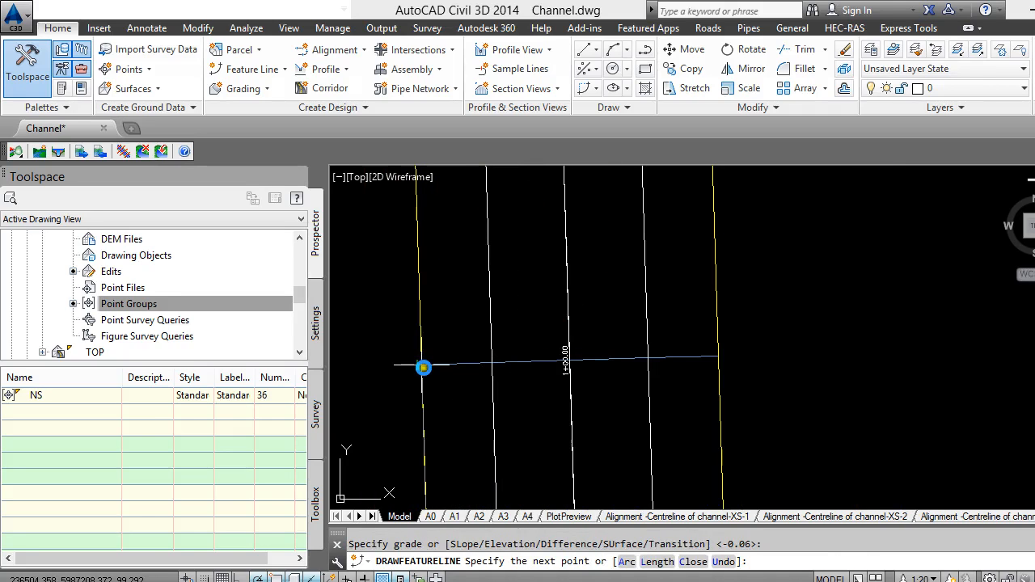
{"action": "left_click", "coordinate": [423, 366]}
{"action": "key", "text": "Return"}
{"action": "scroll", "coordinate": [455, 418], "scroll_direction": "down", "scroll_amount": 3}
{"action": "scroll", "coordinate": [425, 280], "scroll_direction": "up", "scroll_amount": 2}
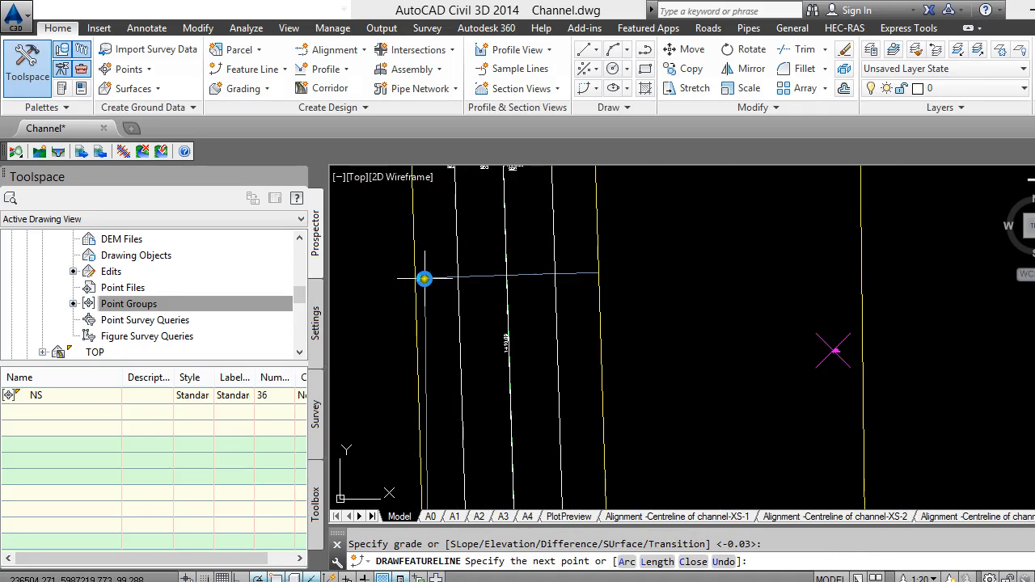
{"action": "left_click", "coordinate": [417, 286]}
{"action": "key", "text": "Return"}
Carry the feature line north along the west edge to the closely spaced pair of cross lines, adding a vertex at each with default grades.
{"action": "scroll", "coordinate": [489, 361], "scroll_direction": "down", "scroll_amount": 5}
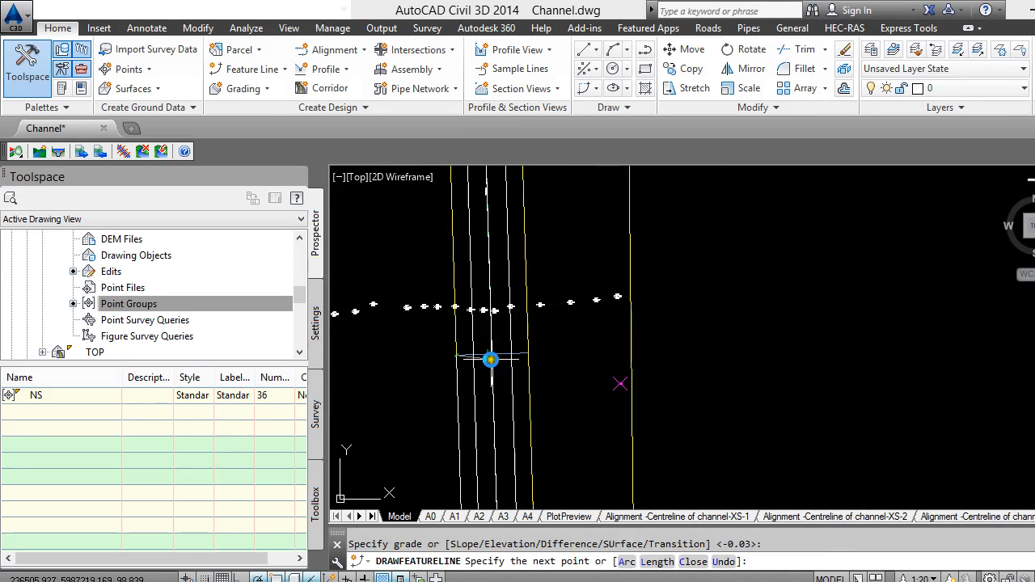
{"action": "scroll", "coordinate": [465, 246], "scroll_direction": "up", "scroll_amount": 1}
{"action": "scroll", "coordinate": [480, 465], "scroll_direction": "down", "scroll_amount": 3}
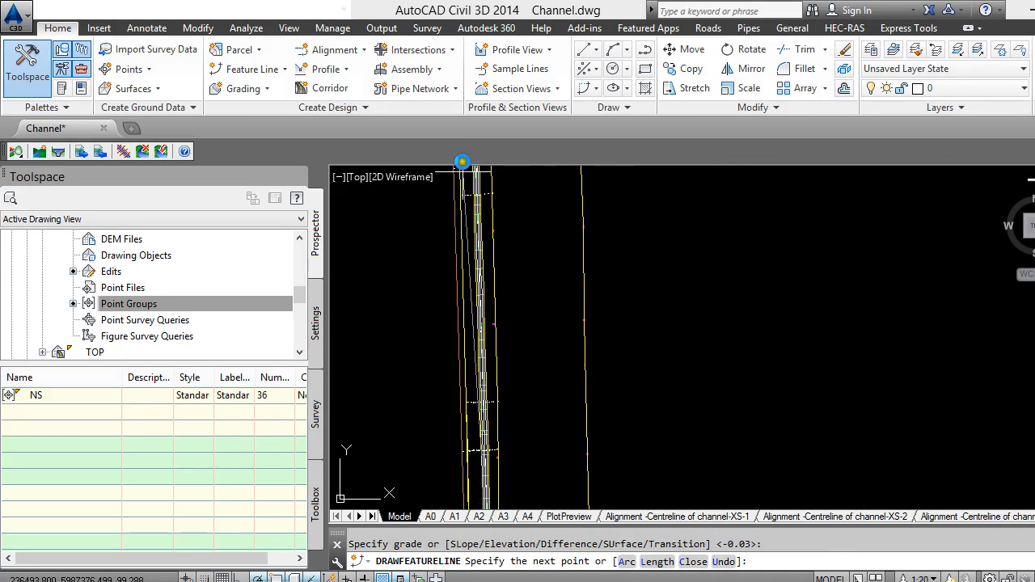
{"action": "scroll", "coordinate": [465, 167], "scroll_direction": "up", "scroll_amount": 8}
{"action": "scroll", "coordinate": [464, 482], "scroll_direction": "down", "scroll_amount": 3}
{"action": "scroll", "coordinate": [469, 275], "scroll_direction": "up", "scroll_amount": 3}
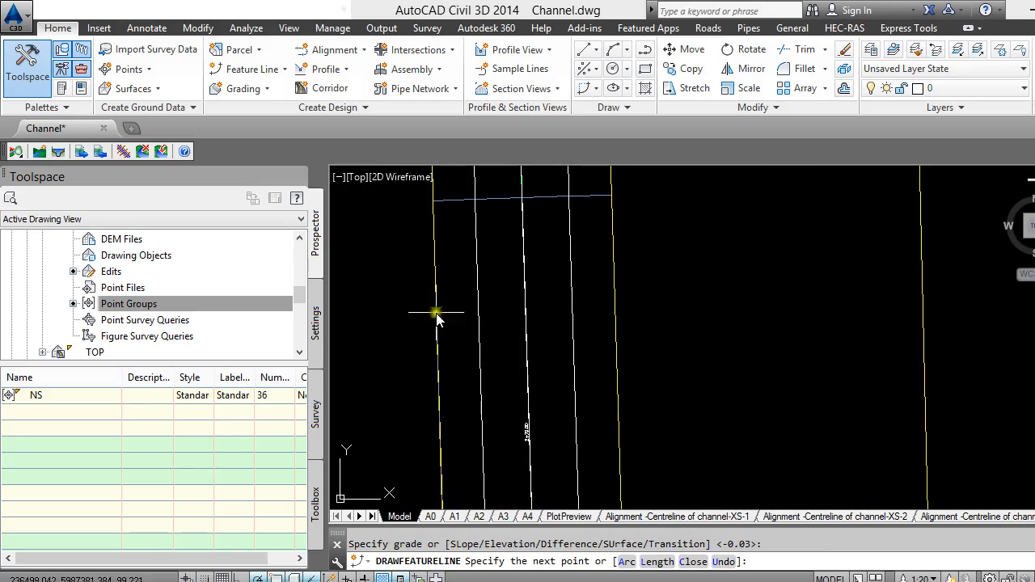
{"action": "scroll", "coordinate": [451, 277], "scroll_direction": "up", "scroll_amount": 2}
{"action": "scroll", "coordinate": [427, 342], "scroll_direction": "up", "scroll_amount": 2}
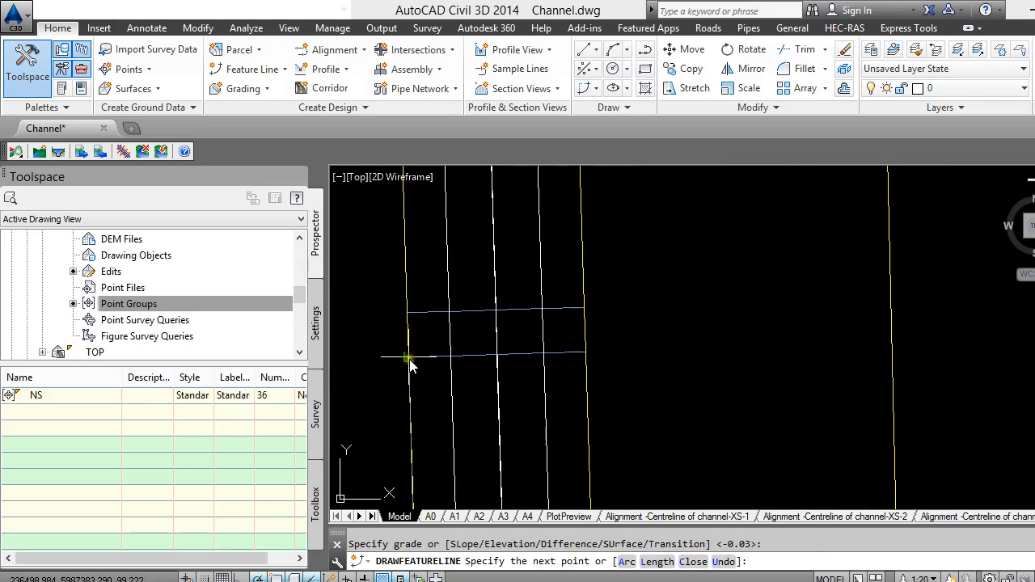
{"action": "left_click", "coordinate": [411, 354]}
{"action": "key", "text": "Return"}
{"action": "left_click", "coordinate": [408, 315]}
{"action": "key", "text": "Return"}
Finish the feature line at the northwest corner of the channel corridor with the default grade.
{"action": "scroll", "coordinate": [459, 510], "scroll_direction": "down", "scroll_amount": 4}
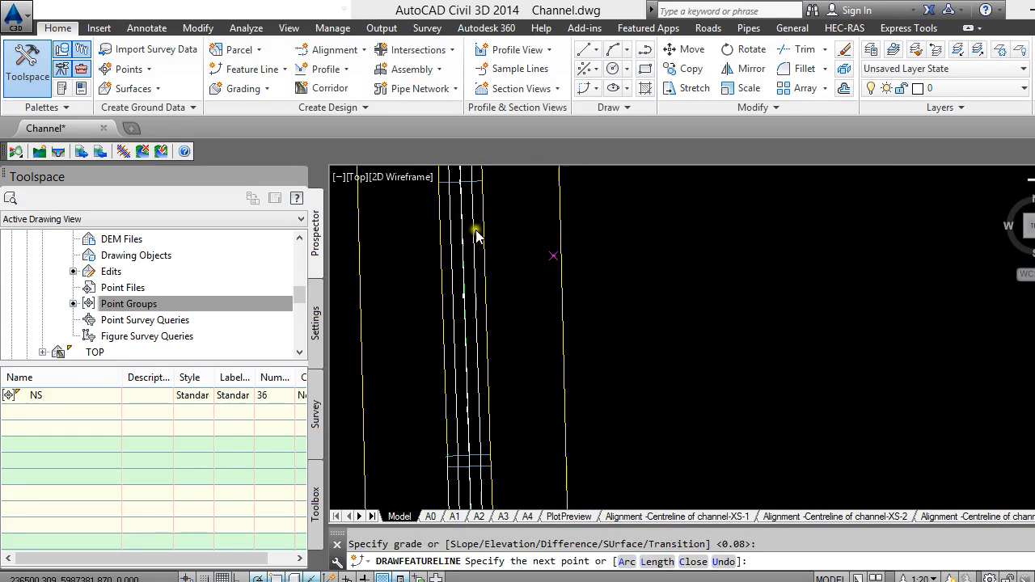
{"action": "scroll", "coordinate": [460, 480], "scroll_direction": "down", "scroll_amount": 5}
{"action": "scroll", "coordinate": [455, 277], "scroll_direction": "up", "scroll_amount": 6}
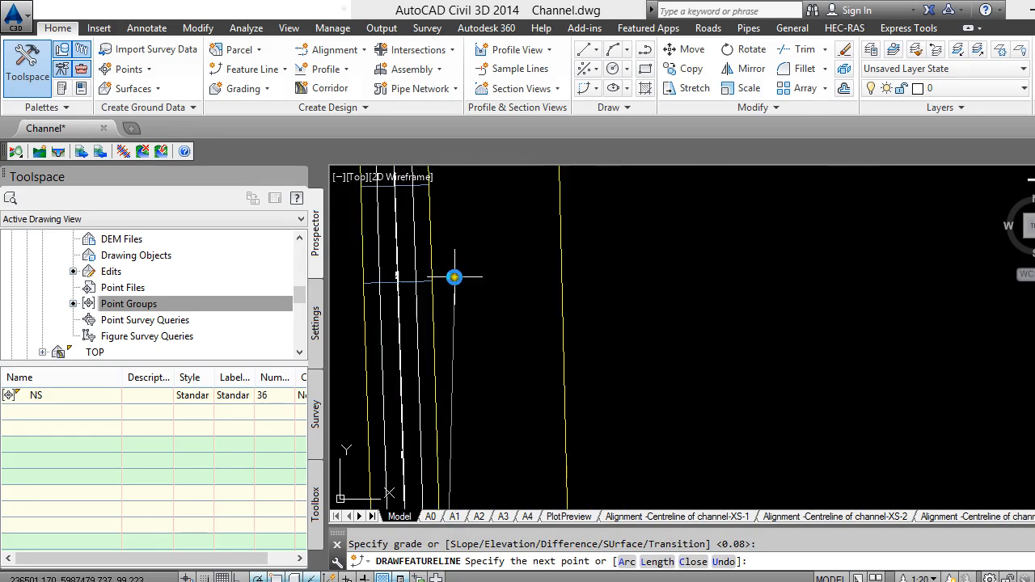
{"action": "scroll", "coordinate": [433, 279], "scroll_direction": "down", "scroll_amount": 5}
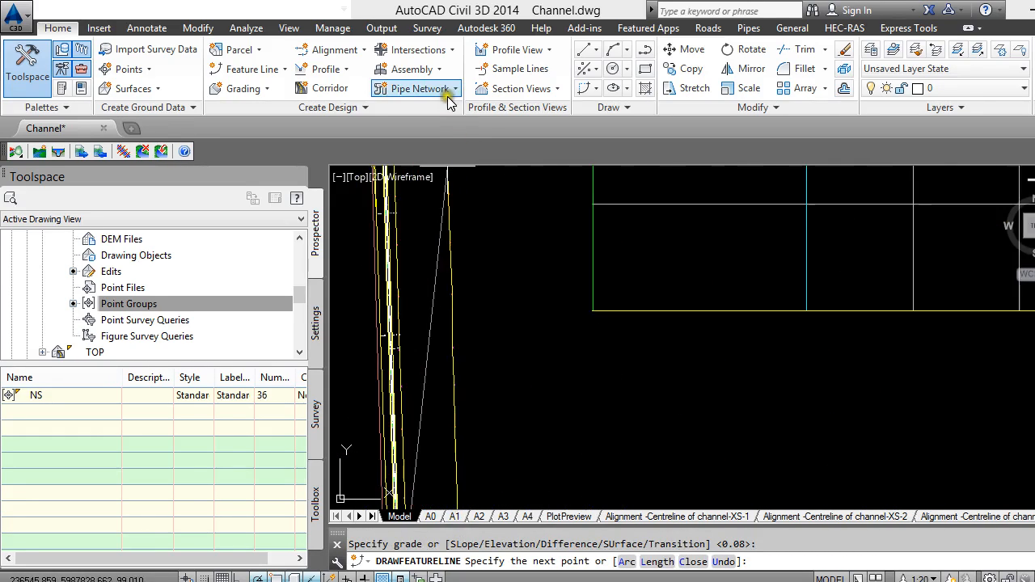
{"action": "scroll", "coordinate": [449, 178], "scroll_direction": "up", "scroll_amount": 2}
{"action": "scroll", "coordinate": [528, 429], "scroll_direction": "down", "scroll_amount": 4}
{"action": "scroll", "coordinate": [443, 300], "scroll_direction": "up", "scroll_amount": 5}
{"action": "scroll", "coordinate": [478, 249], "scroll_direction": "up", "scroll_amount": 5}
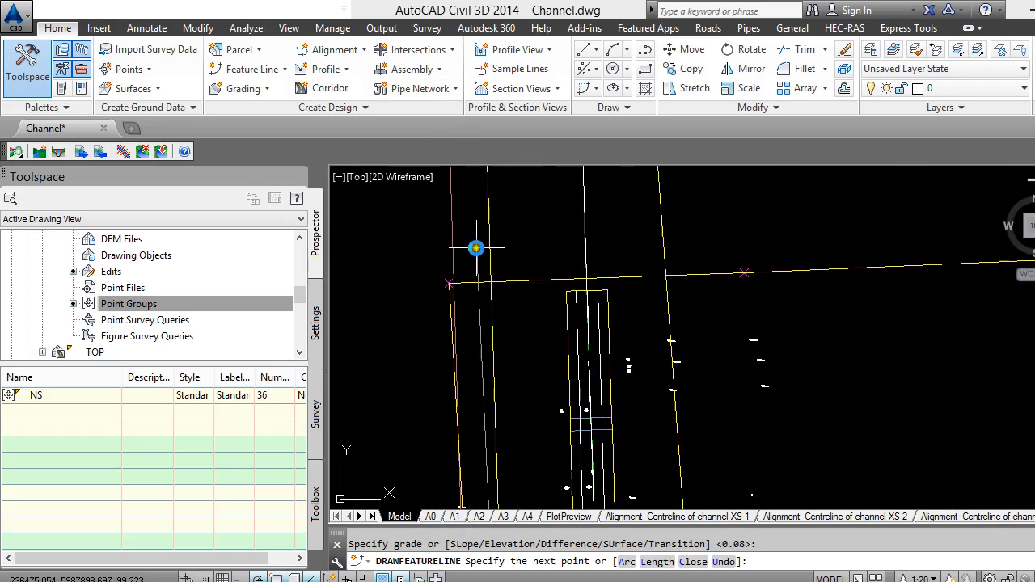
{"action": "scroll", "coordinate": [502, 266], "scroll_direction": "up", "scroll_amount": 4}
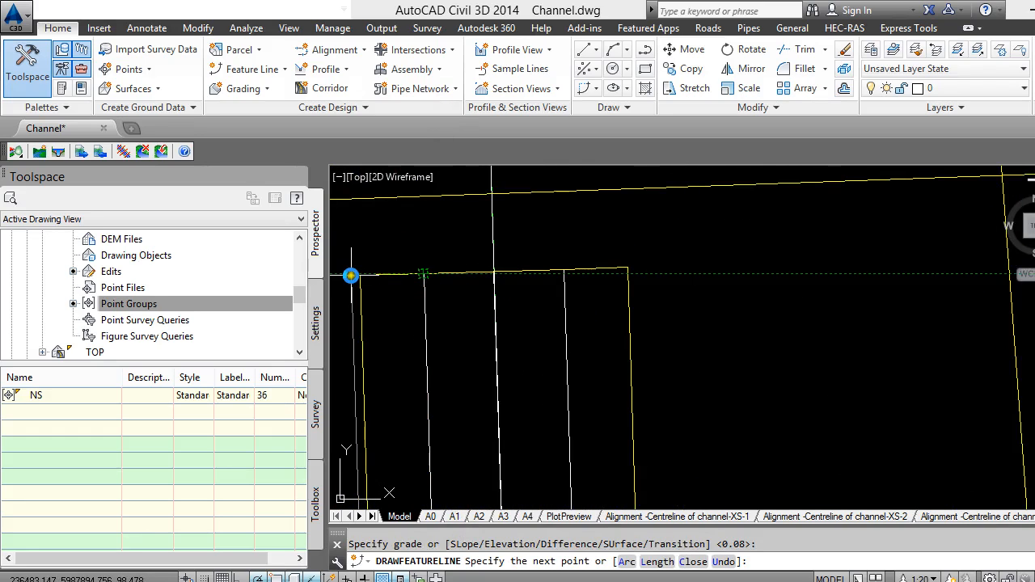
{"action": "left_click", "coordinate": [361, 276]}
{"action": "key", "text": "Return"}
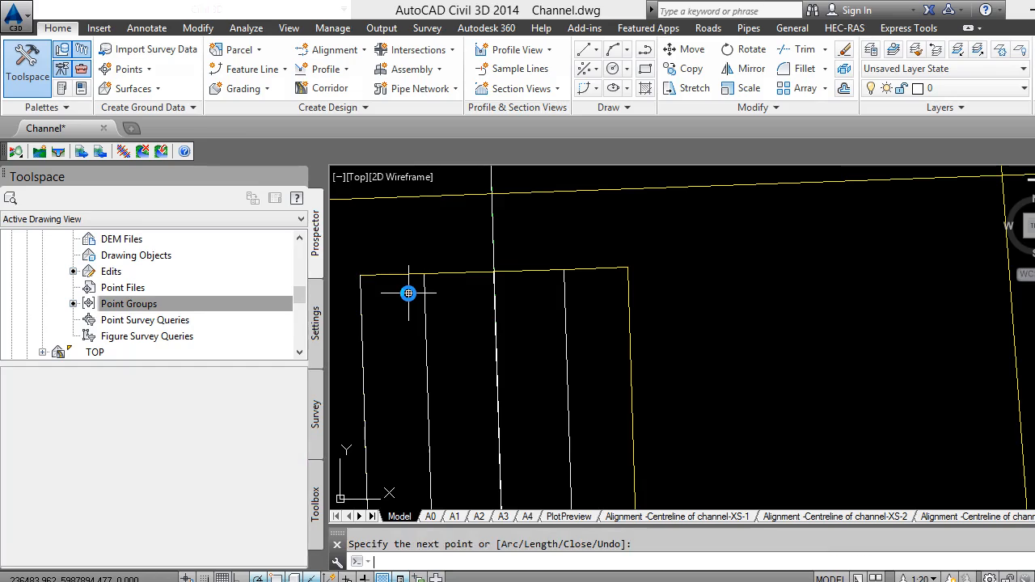
{"action": "key", "text": "Return"}
Create a stepped offset of the west edge feature line 0.6 m outward to the west with an elevation difference of 0.
{"action": "left_click", "coordinate": [361, 330]}
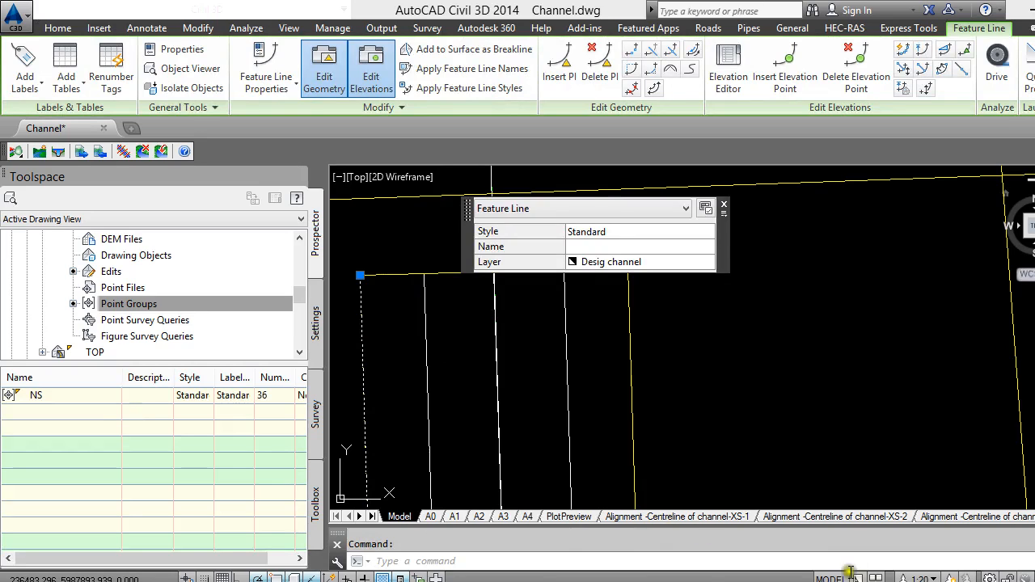
{"action": "left_click", "coordinate": [727, 206]}
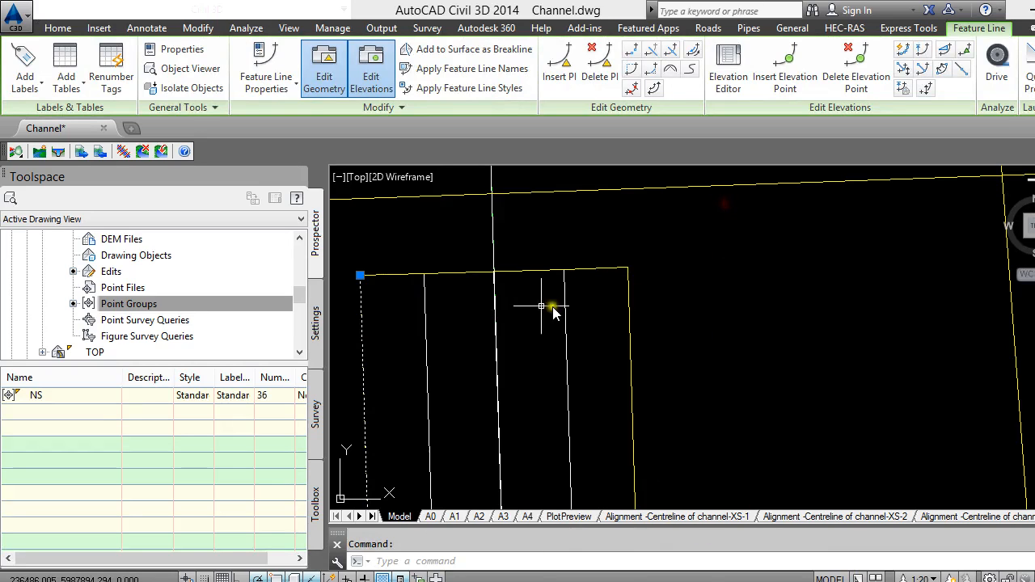
{"action": "scroll", "coordinate": [550, 304], "scroll_direction": "down", "scroll_amount": 4}
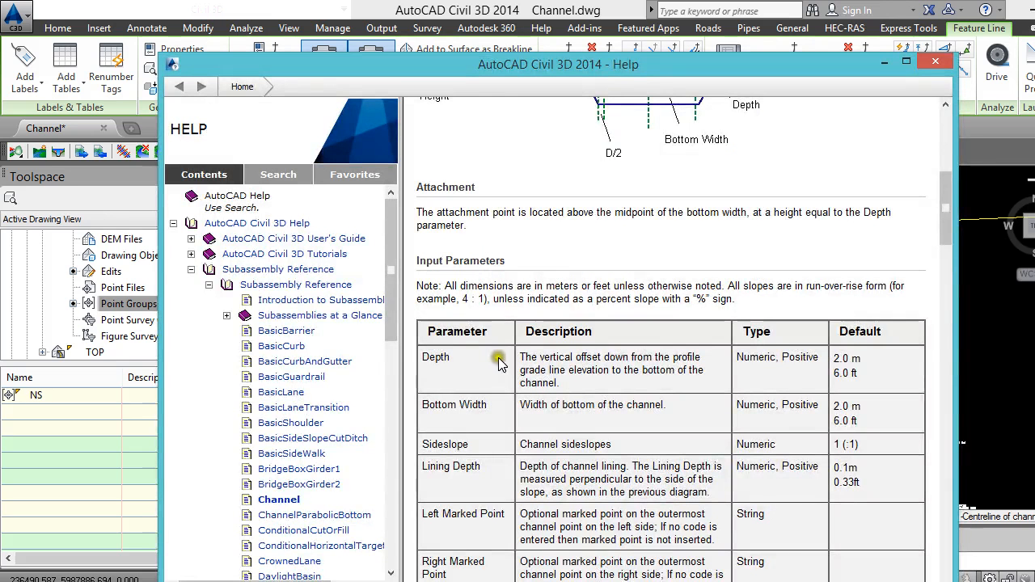
{"action": "left_click", "coordinate": [892, 65]}
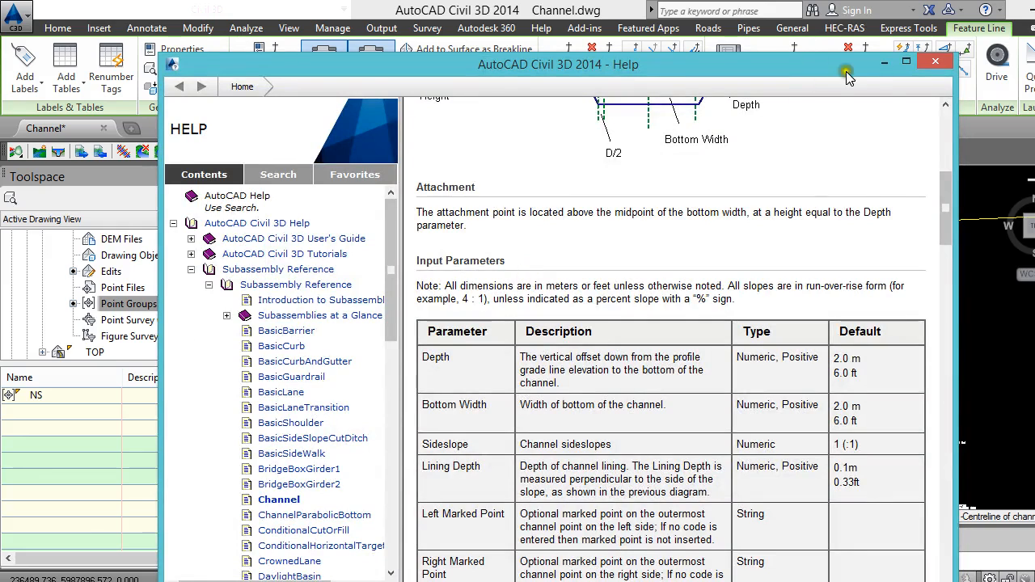
{"action": "left_click", "coordinate": [907, 65]}
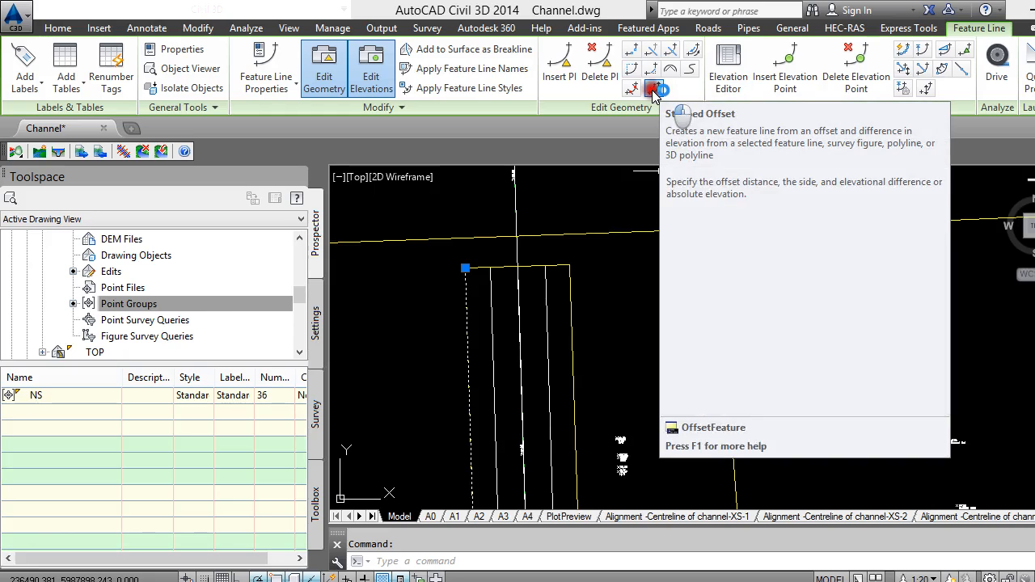
{"action": "left_click", "coordinate": [655, 91]}
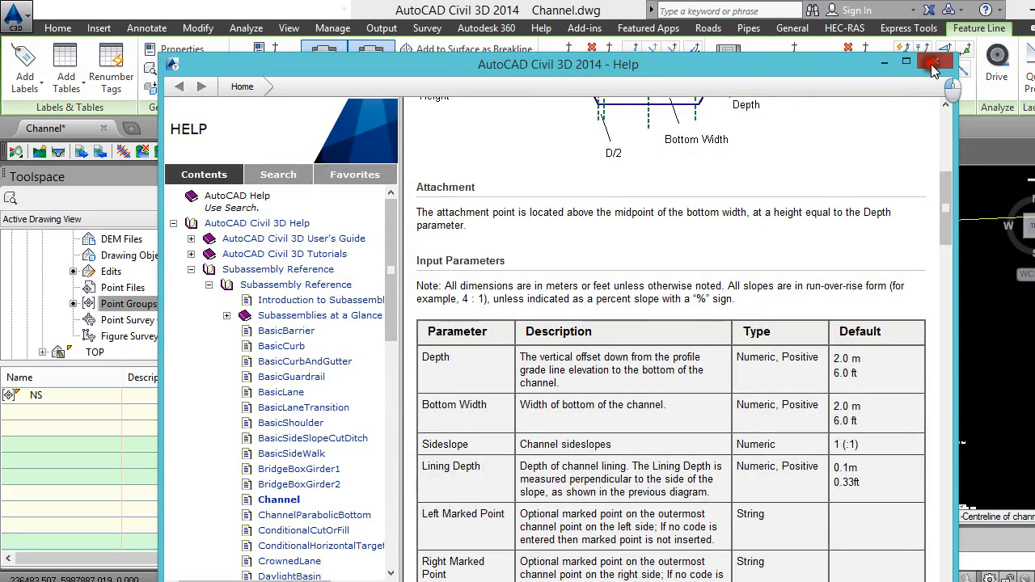
{"action": "left_click", "coordinate": [932, 68]}
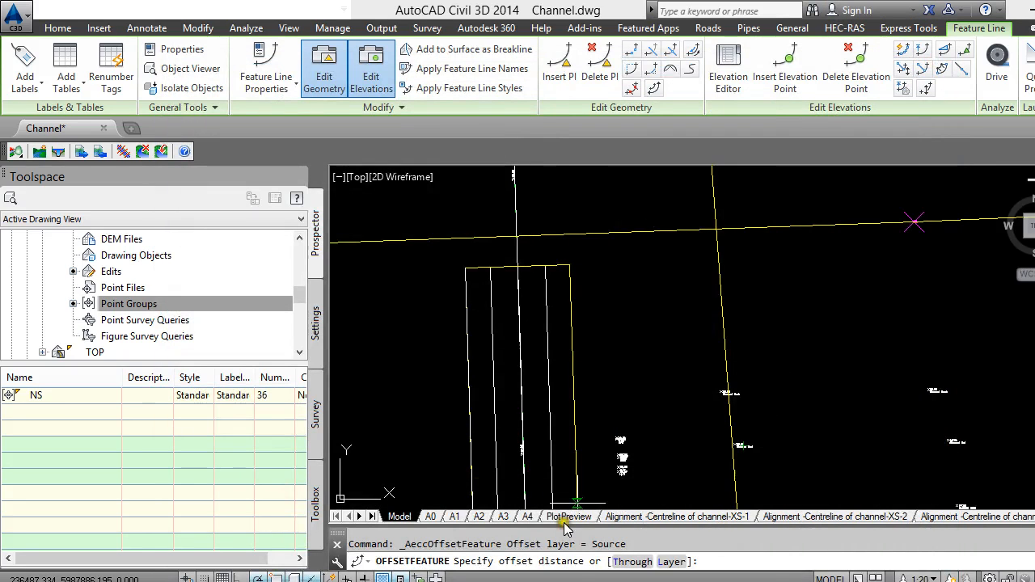
{"action": "left_click", "coordinate": [747, 566]}
{"action": "key", "text": "Return"}
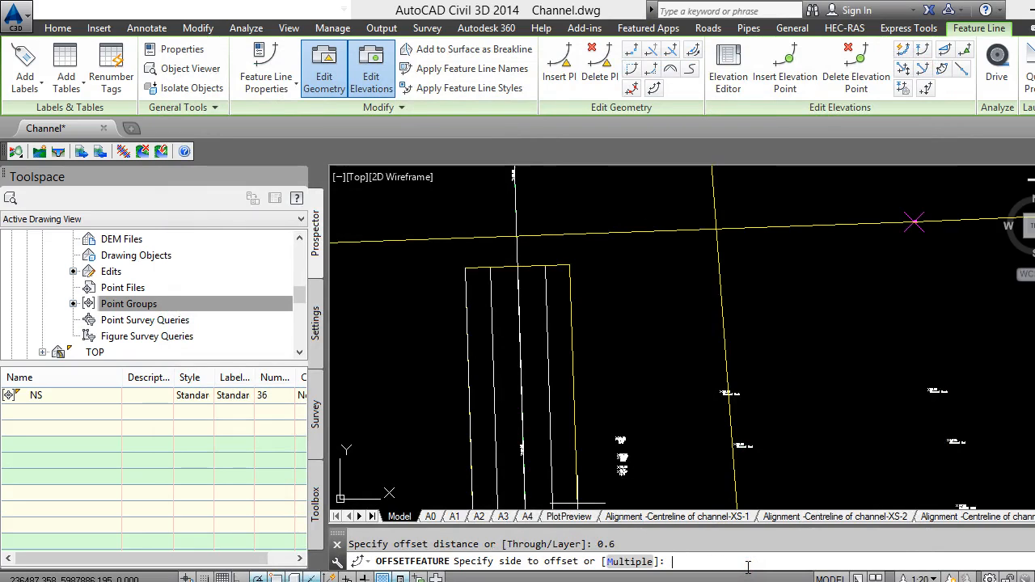
{"action": "left_click", "coordinate": [450, 400]}
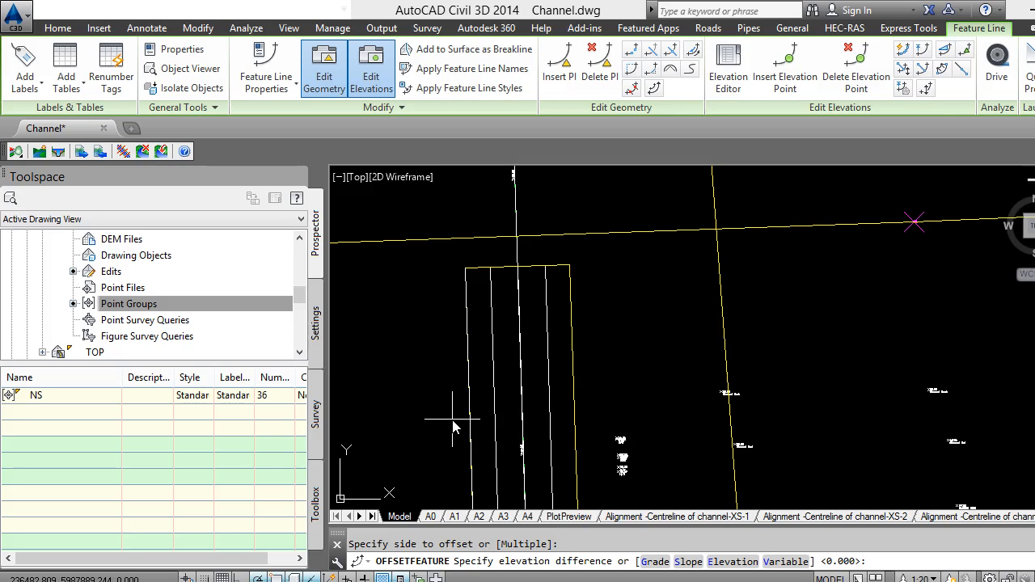
{"action": "type", "text": "0"}
{"action": "key", "text": "Return"}
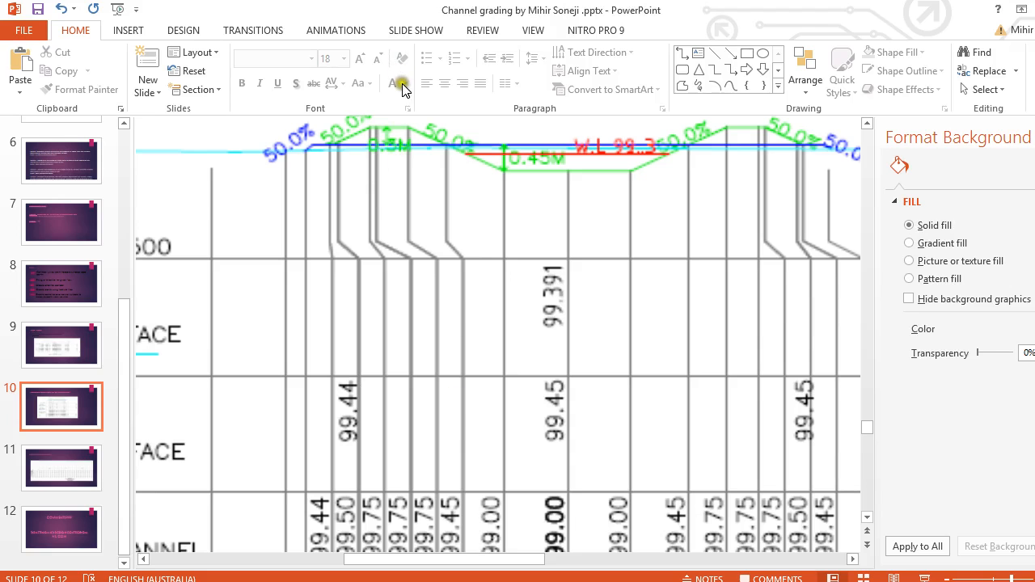
Return to Civil 3D and raise the newly offset feature line west of the channel edge by 0.3 m.
{"action": "key", "text": "alt+Tab"}
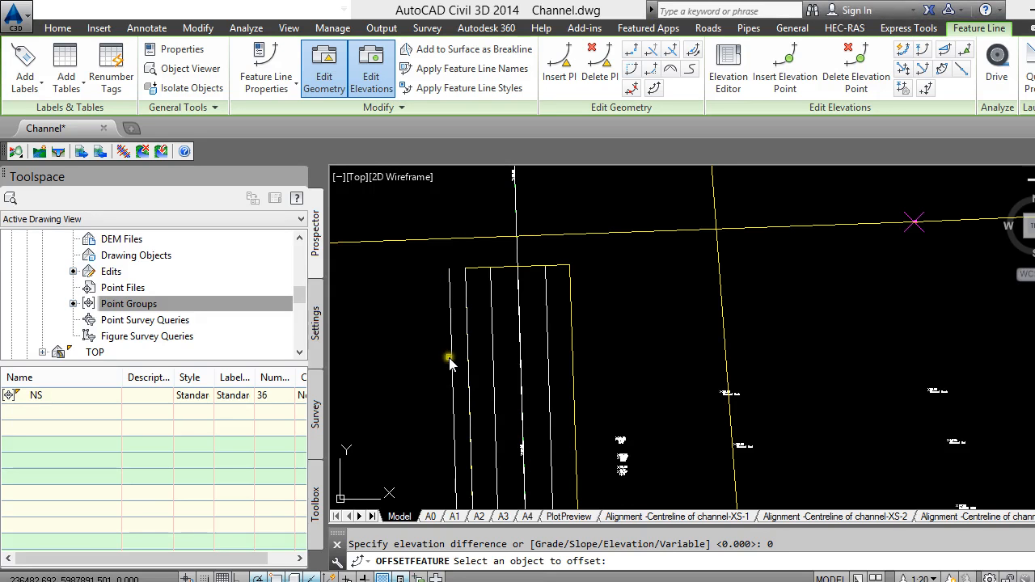
{"action": "left_click", "coordinate": [452, 365]}
{"action": "key", "text": "Escape"}
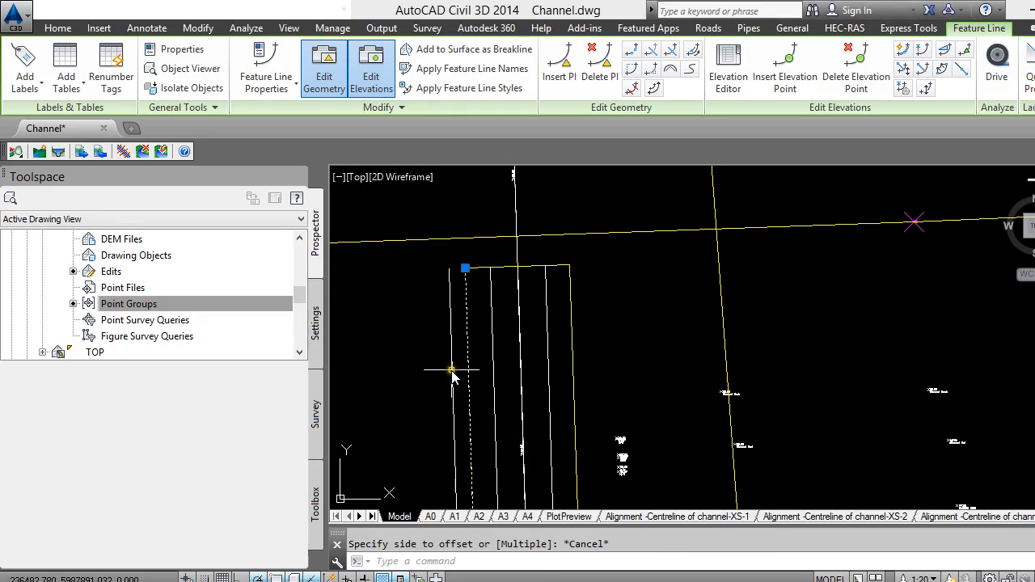
{"action": "key", "text": "Escape"}
{"action": "left_click", "coordinate": [452, 365]}
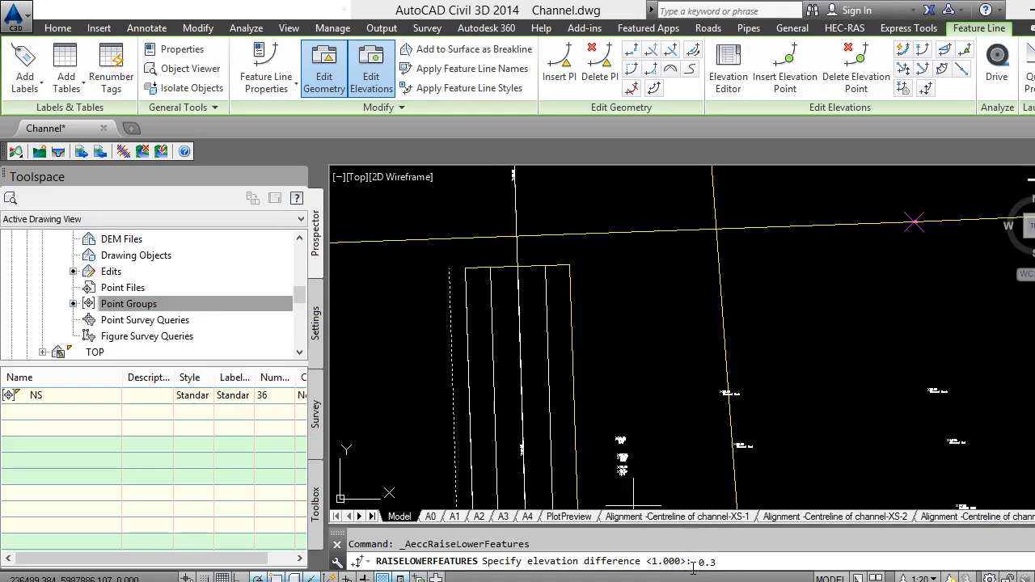
{"action": "key", "text": "Return"}
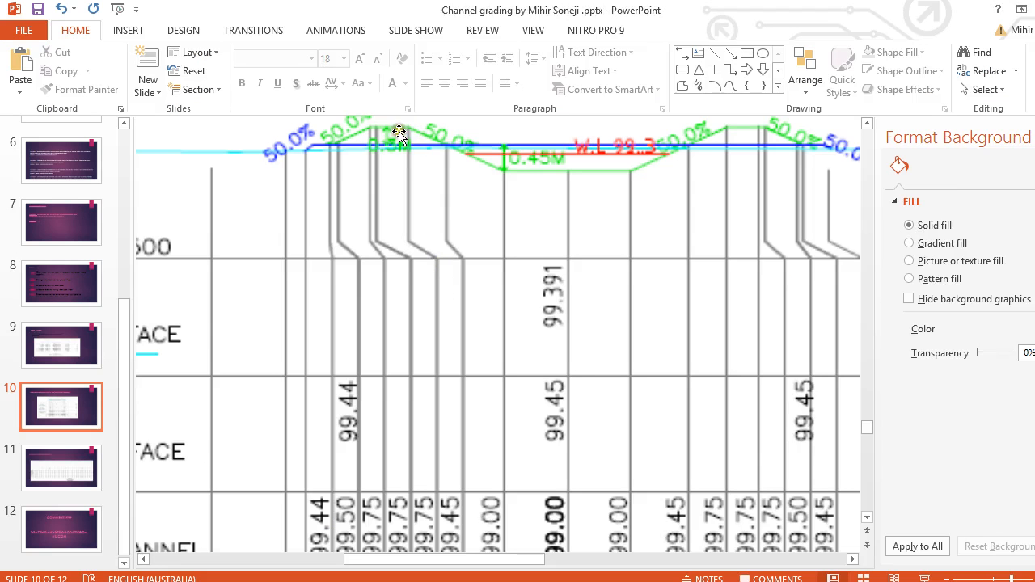
{"action": "scroll", "coordinate": [403, 156], "scroll_direction": "up", "scroll_amount": 3}
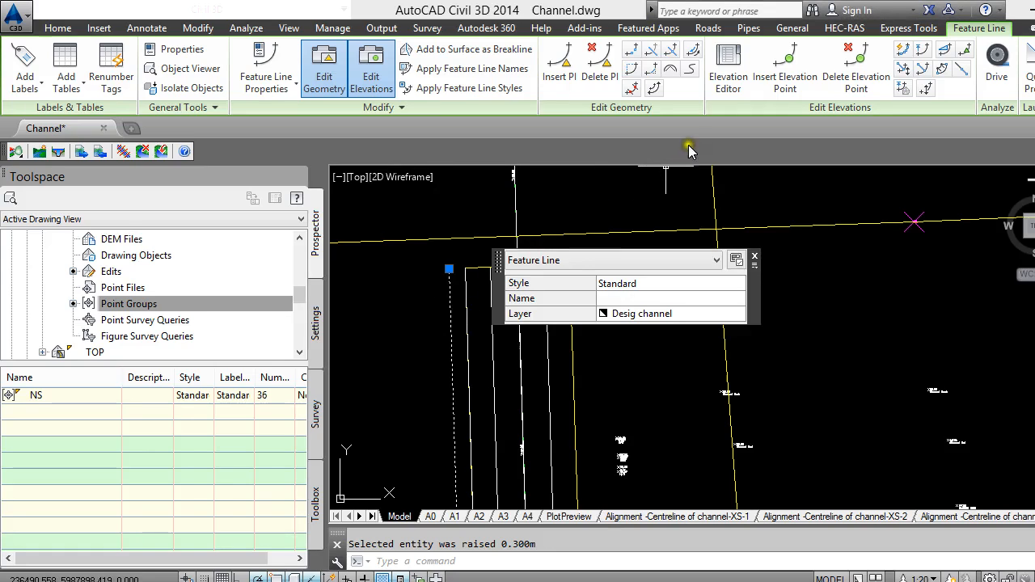
{"action": "left_click", "coordinate": [639, 99]}
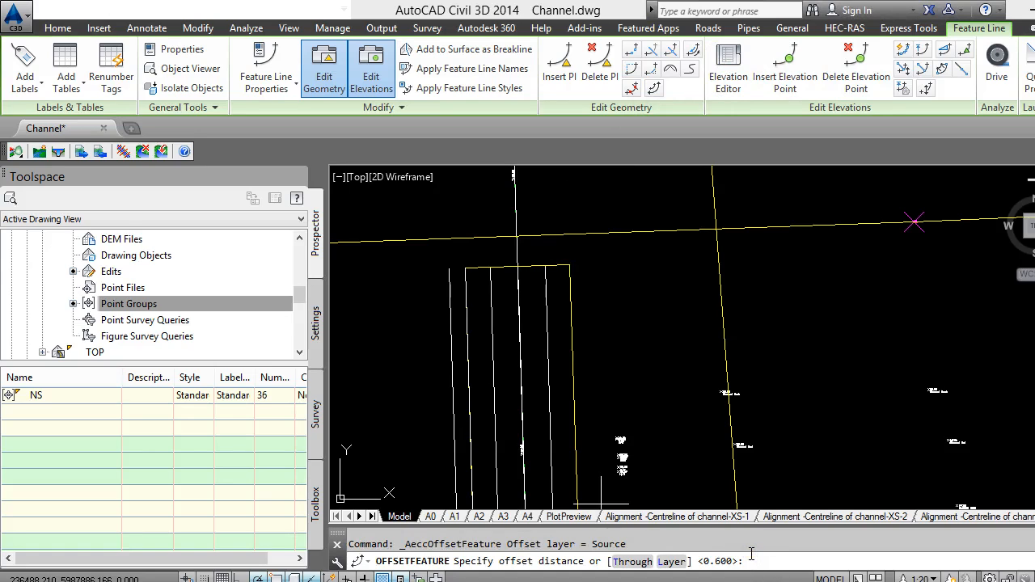
{"action": "key", "text": "Return"}
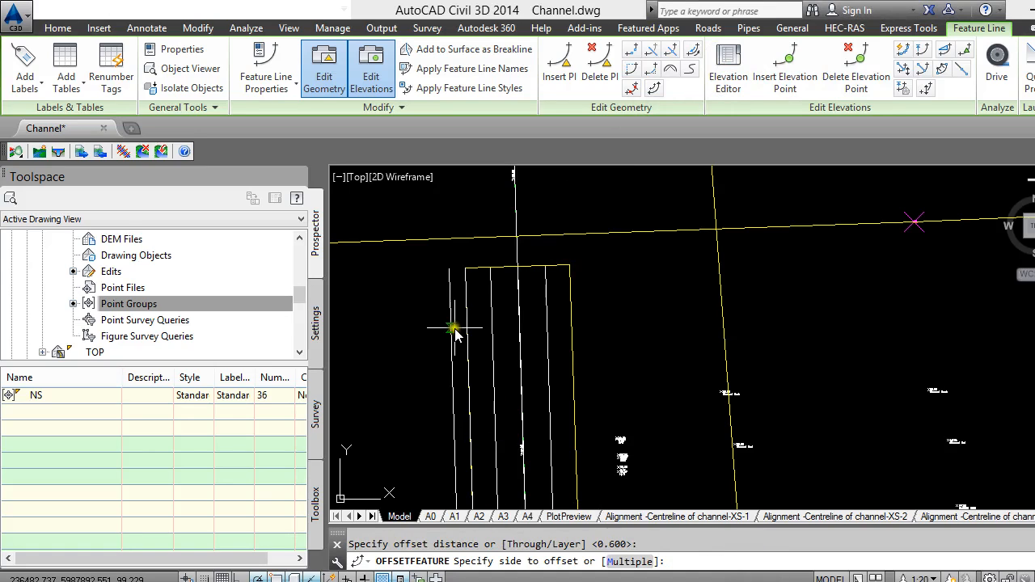
{"action": "left_click", "coordinate": [437, 349]}
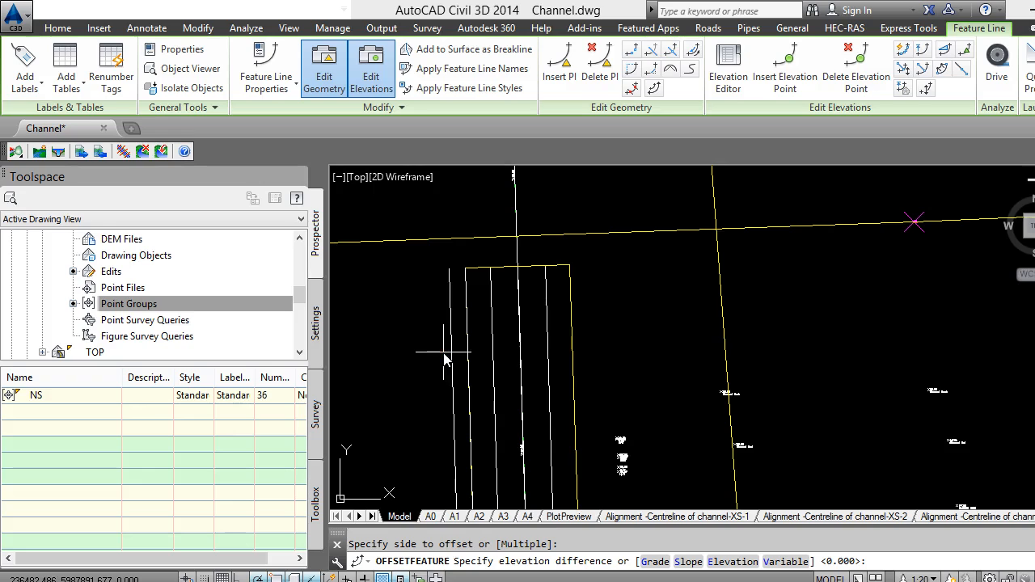
{"action": "key", "text": "Escape"}
{"action": "key", "text": "Escape"}
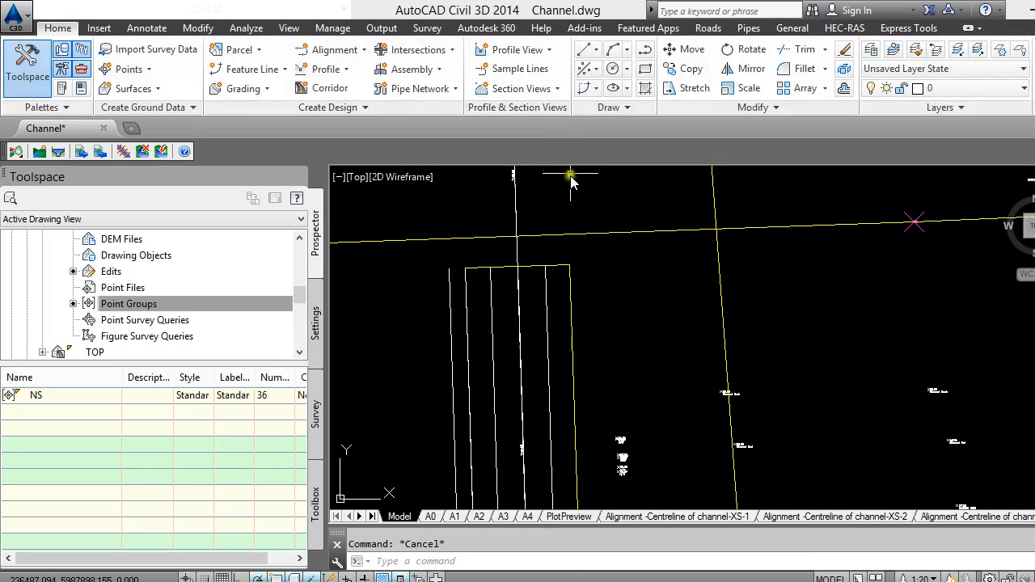
Create a stepped offset of the raised feature line 0.6 m further west with an elevation difference of 0.
{"action": "left_click", "coordinate": [449, 297]}
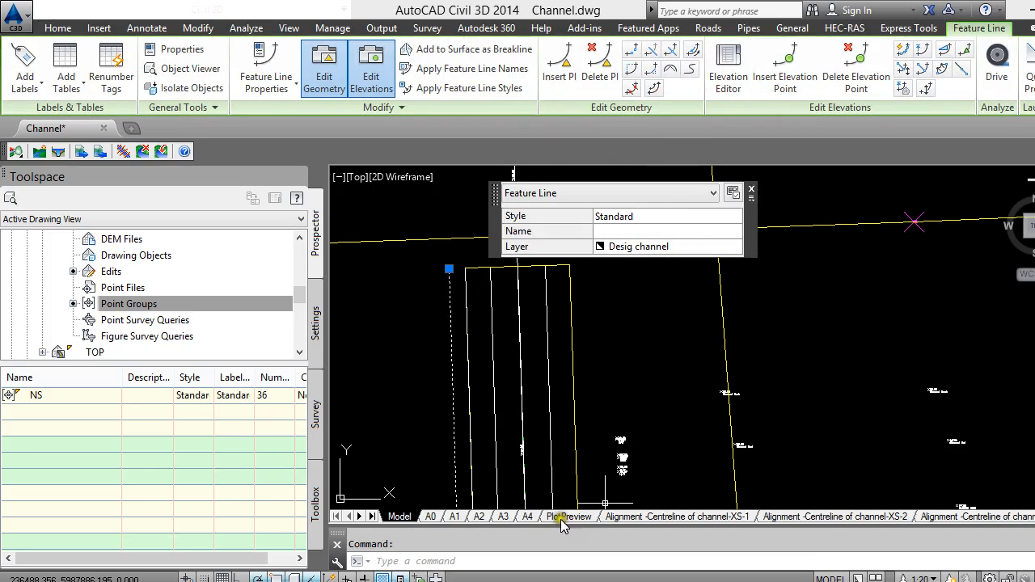
{"action": "left_click", "coordinate": [654, 88]}
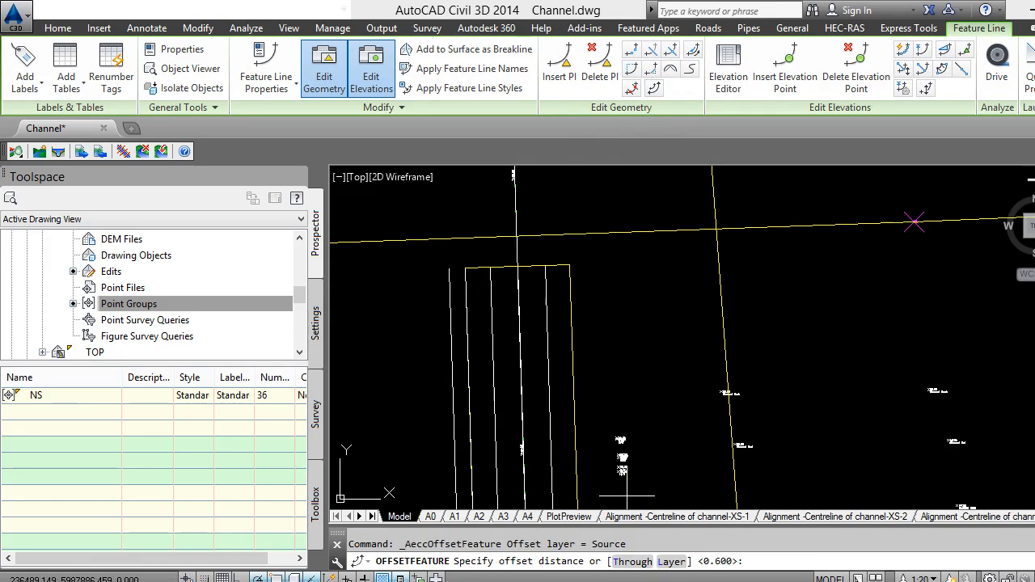
{"action": "left_click", "coordinate": [771, 560]}
{"action": "key", "text": "Return"}
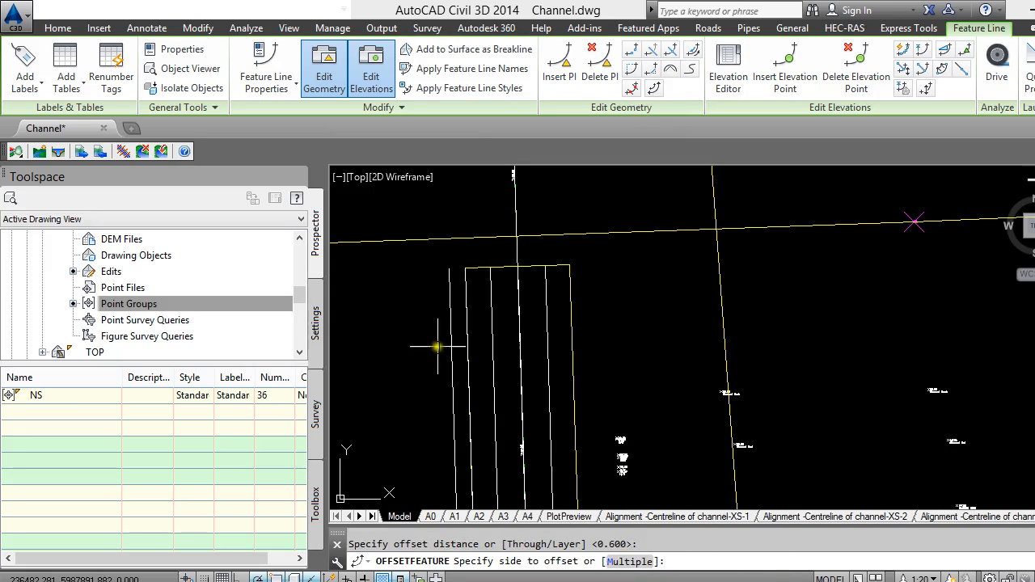
{"action": "left_click", "coordinate": [434, 357]}
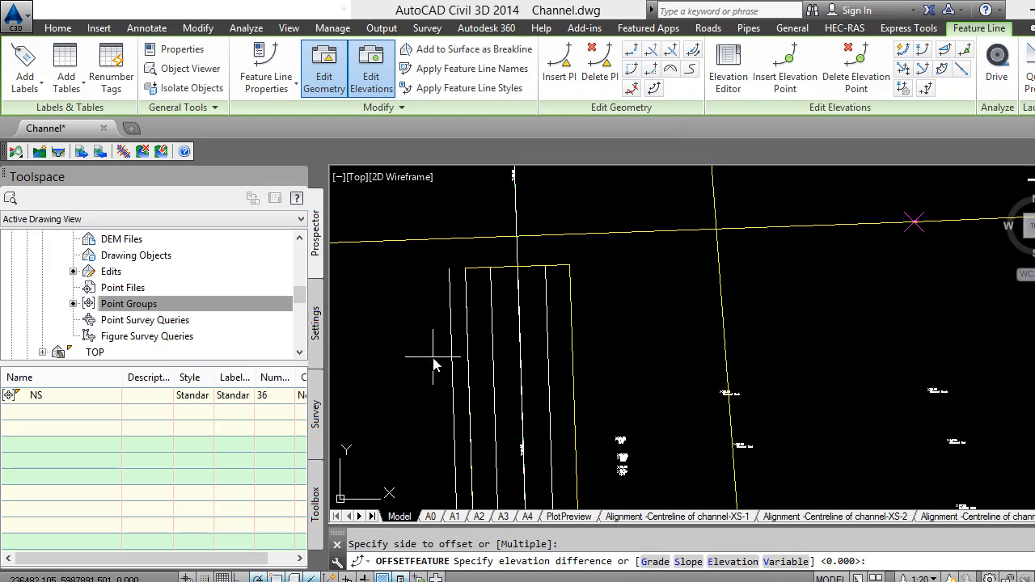
{"action": "key", "text": "Return"}
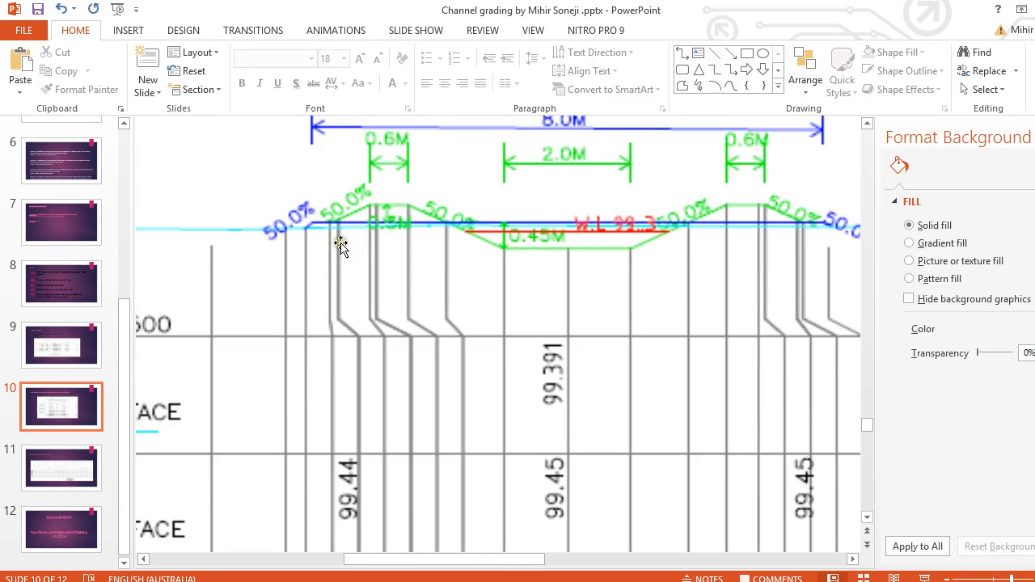
Return to Civil 3D and create a stepped offset of the westernmost feature line 0.6 m further west with an elevation difference of 0.
{"action": "key", "text": "alt+Tab"}
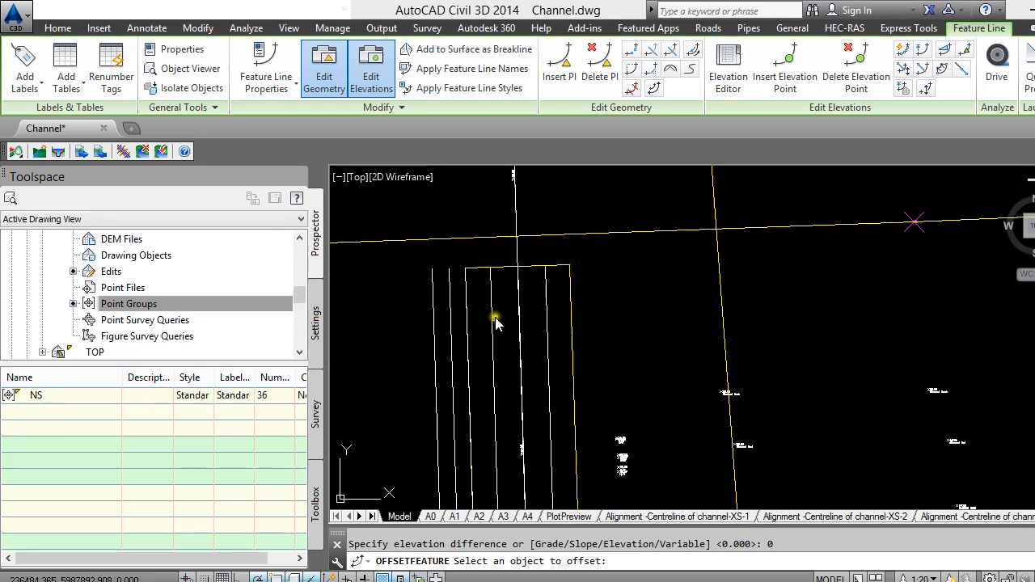
{"action": "left_click", "coordinate": [435, 339]}
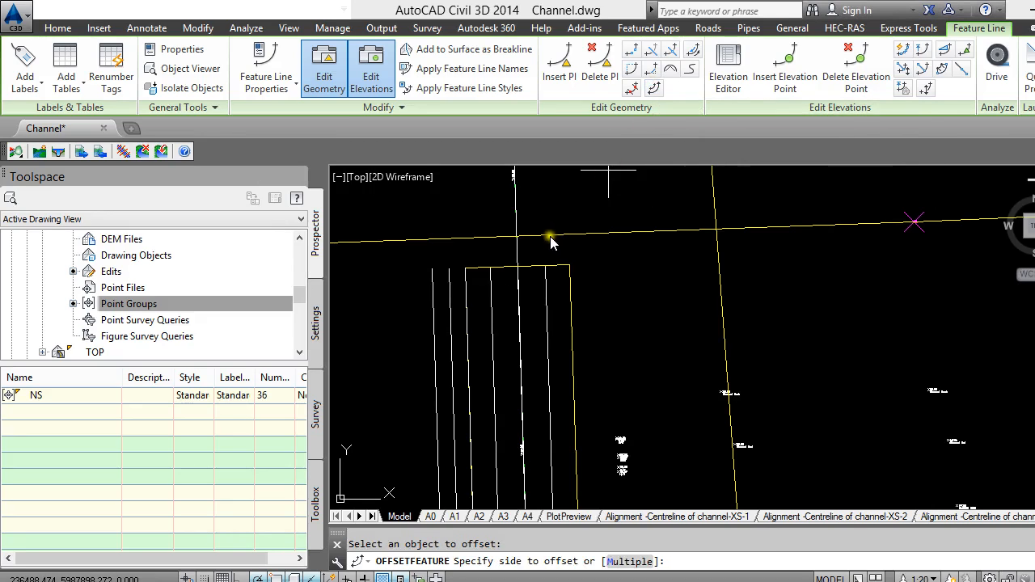
{"action": "key", "text": "Escape"}
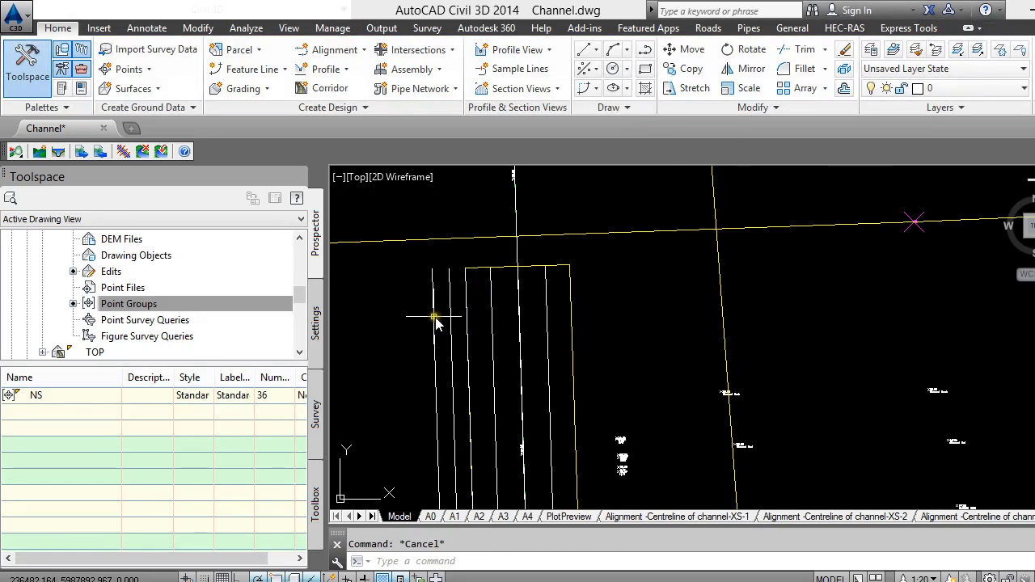
{"action": "left_click", "coordinate": [434, 321]}
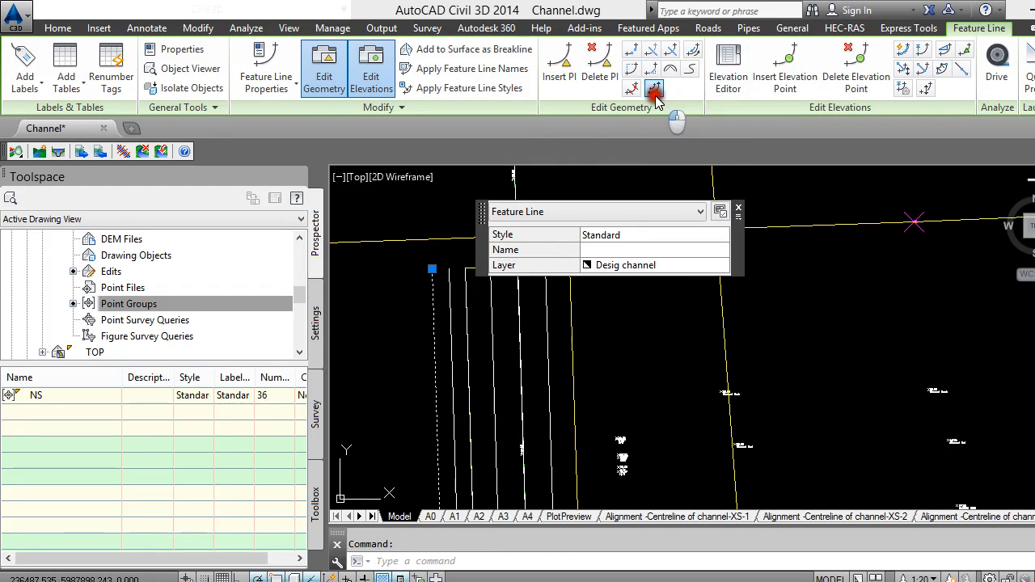
{"action": "left_click", "coordinate": [654, 89]}
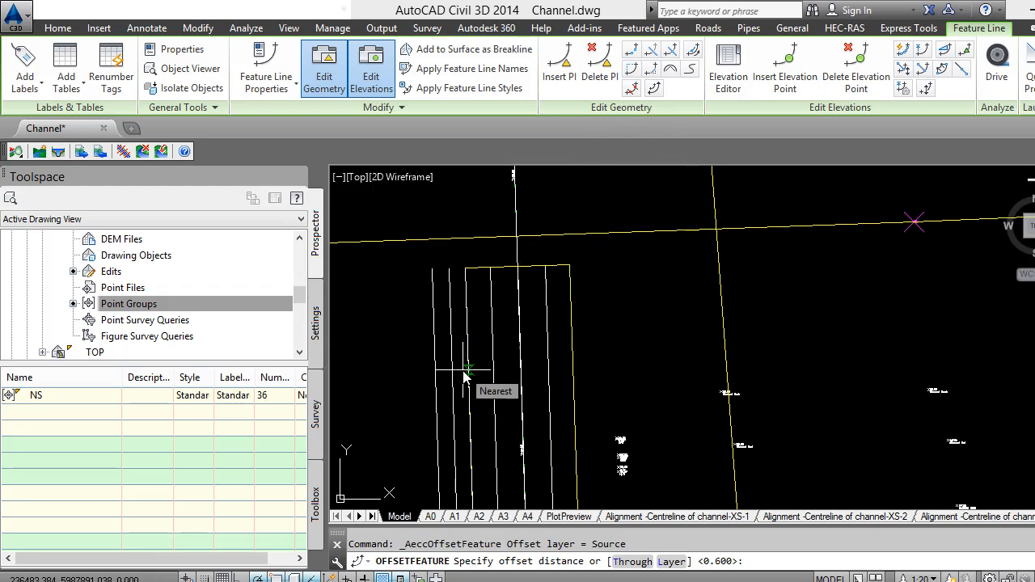
{"action": "key", "text": "Return"}
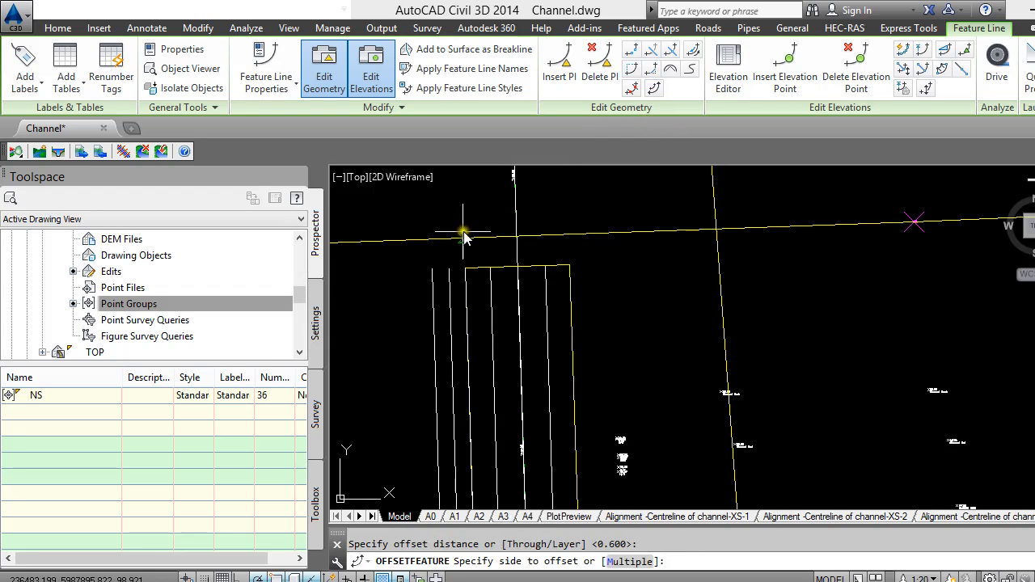
{"action": "left_click", "coordinate": [414, 312]}
{"action": "key", "text": "Return"}
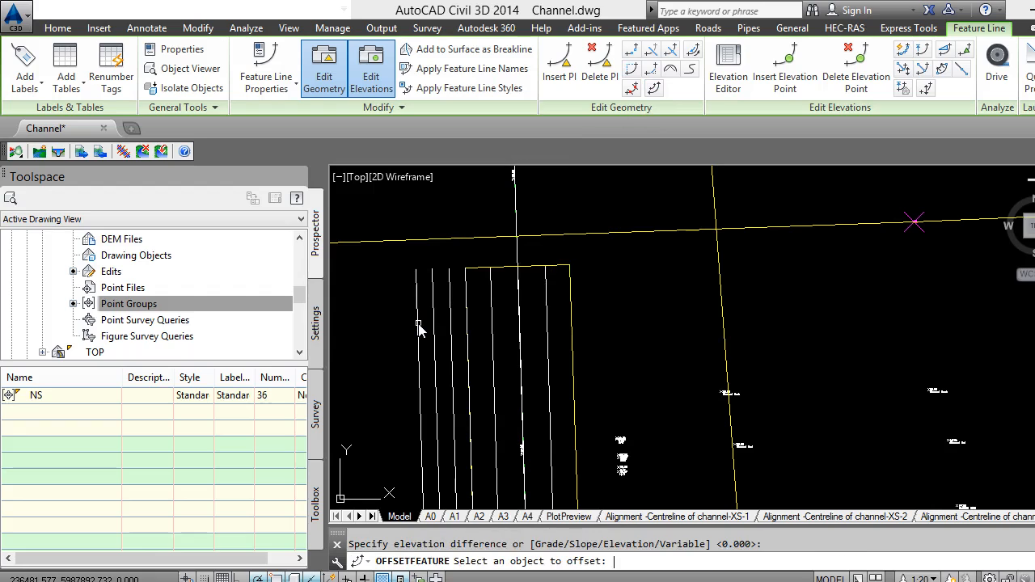
{"action": "key", "text": "Escape"}
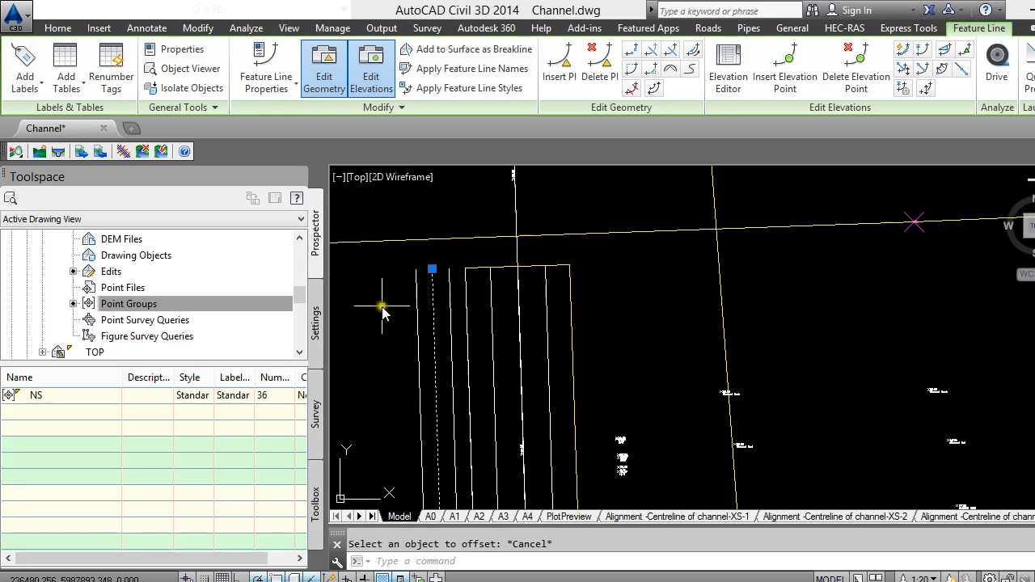
Lower the newly offset outermost west feature line by 0.3 m.
{"action": "left_click", "coordinate": [417, 335]}
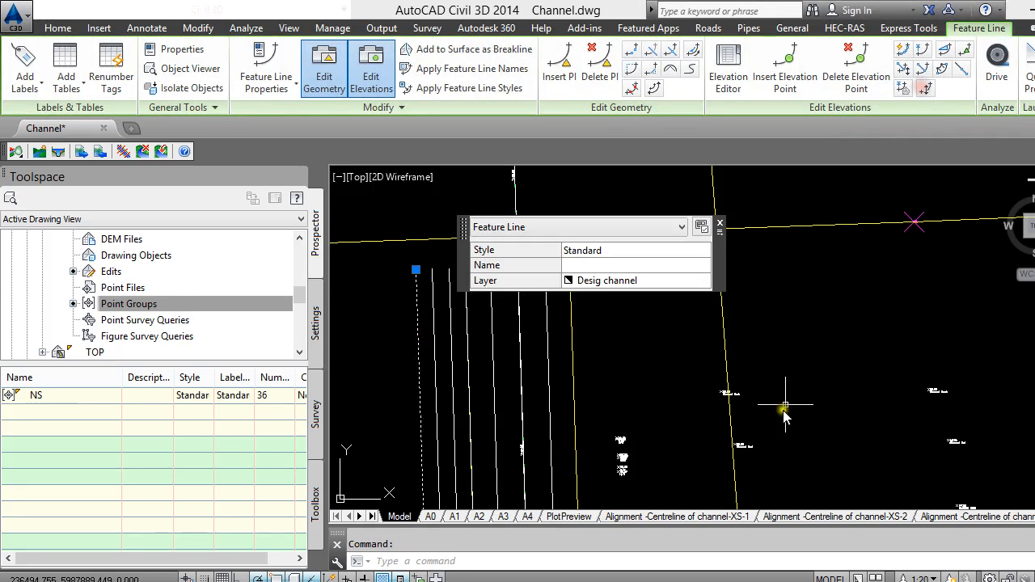
{"action": "left_click", "coordinate": [925, 88]}
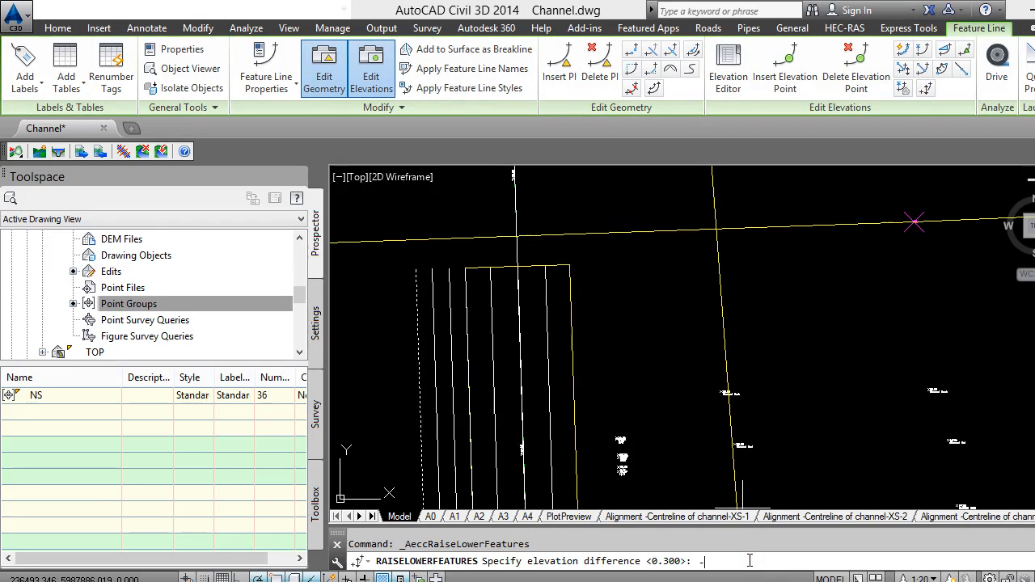
{"action": "key", "text": "Return"}
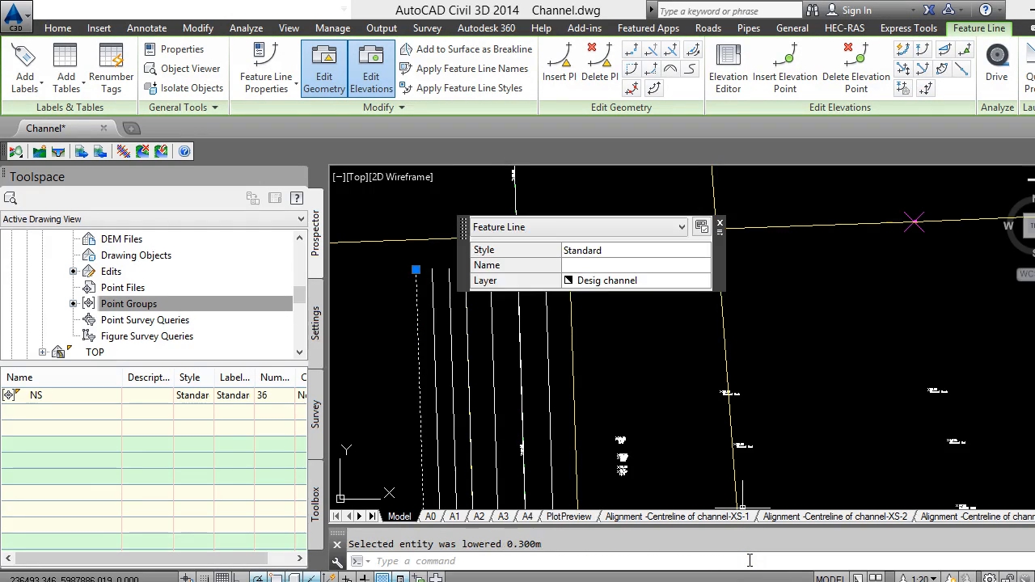
{"action": "left_click", "coordinate": [722, 225]}
{"action": "key", "text": "alt+Tab"}
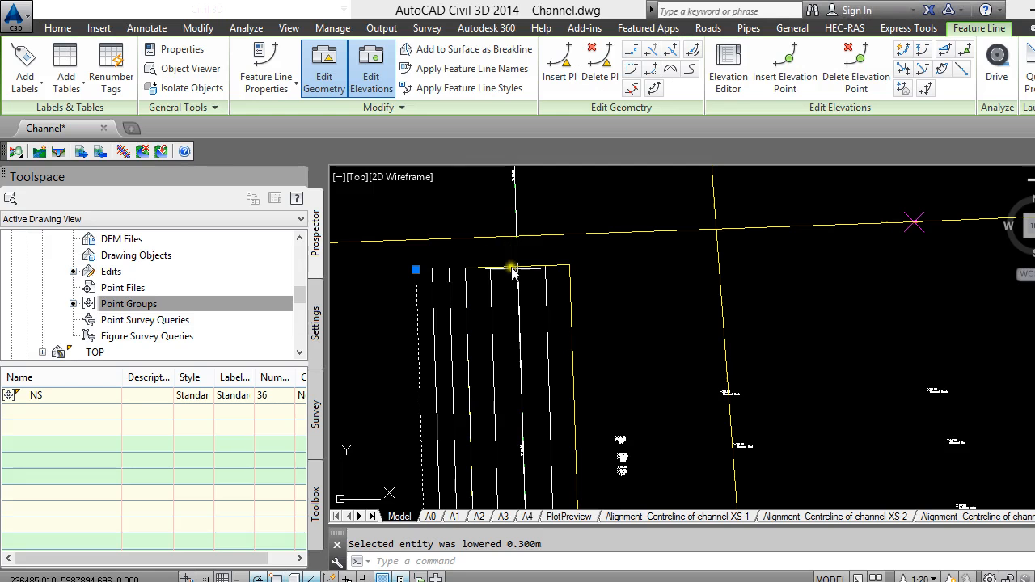
{"action": "key", "text": "Escape"}
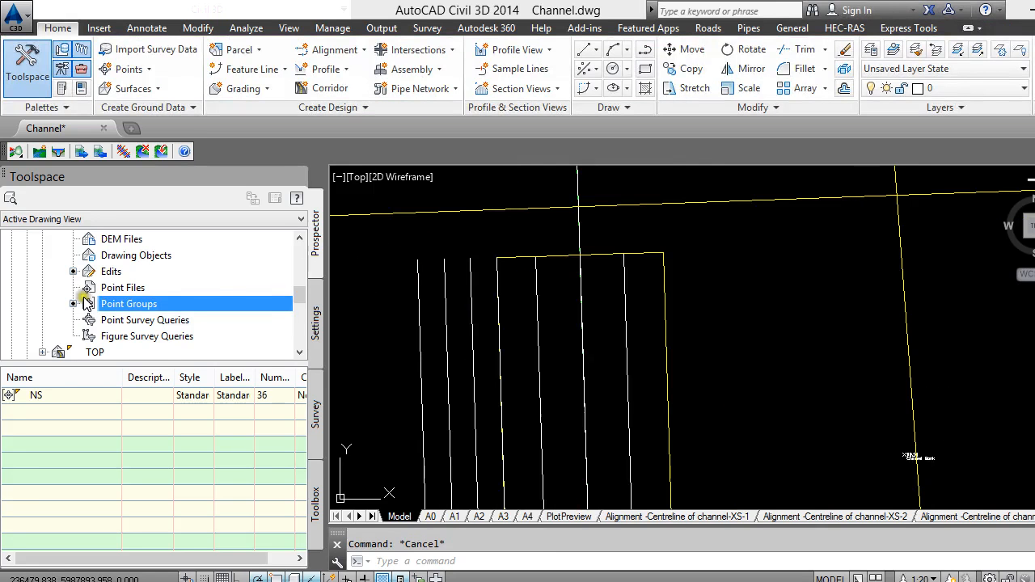
Start a new TIN surface and assign it to a newly created layer named Banks.
{"action": "scroll", "coordinate": [102, 293], "scroll_direction": "up", "scroll_amount": 2}
{"action": "scroll", "coordinate": [95, 275], "scroll_direction": "up", "scroll_amount": 2}
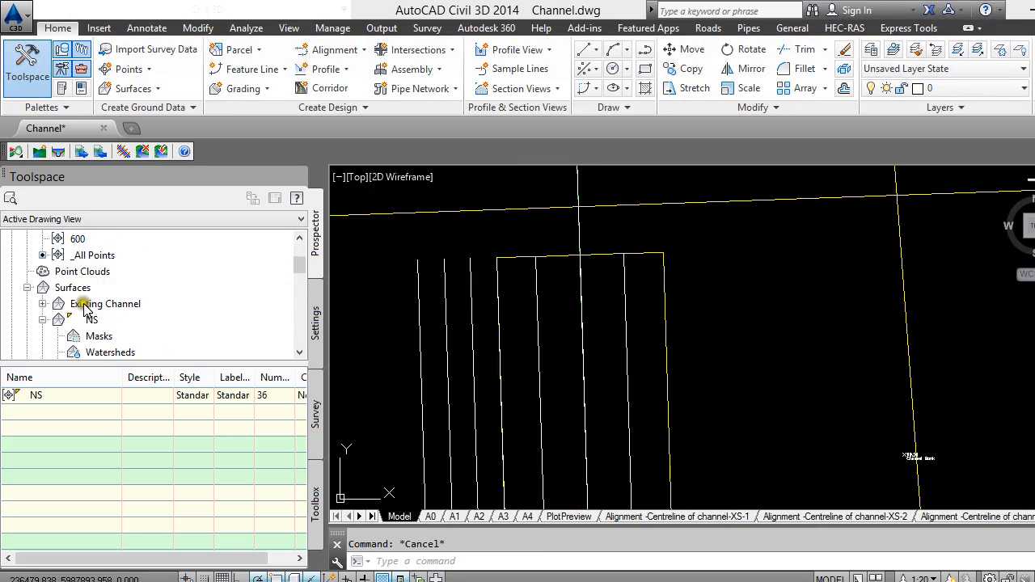
{"action": "right_click", "coordinate": [74, 288]}
{"action": "left_click", "coordinate": [137, 302]}
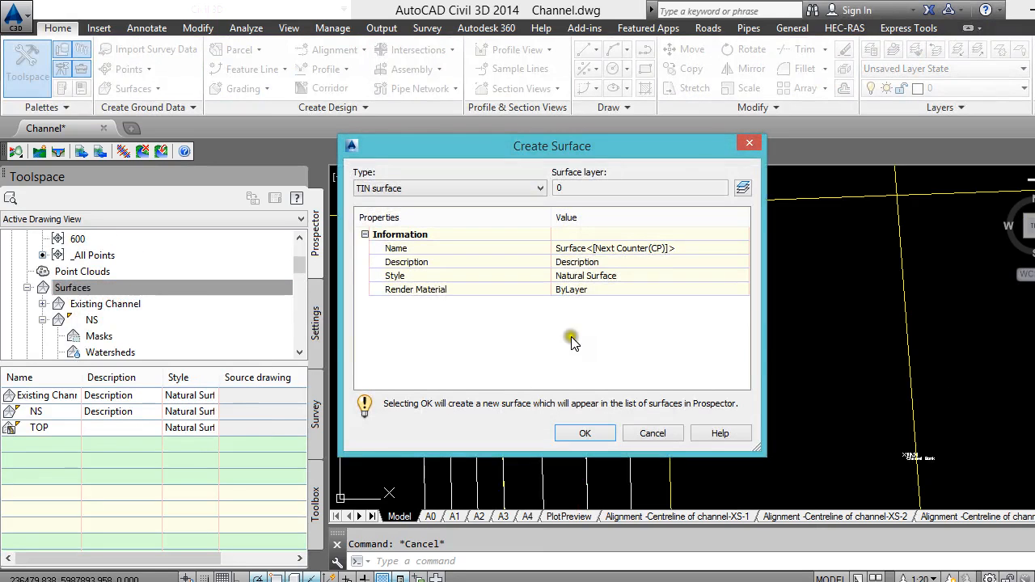
{"action": "left_click", "coordinate": [742, 188]}
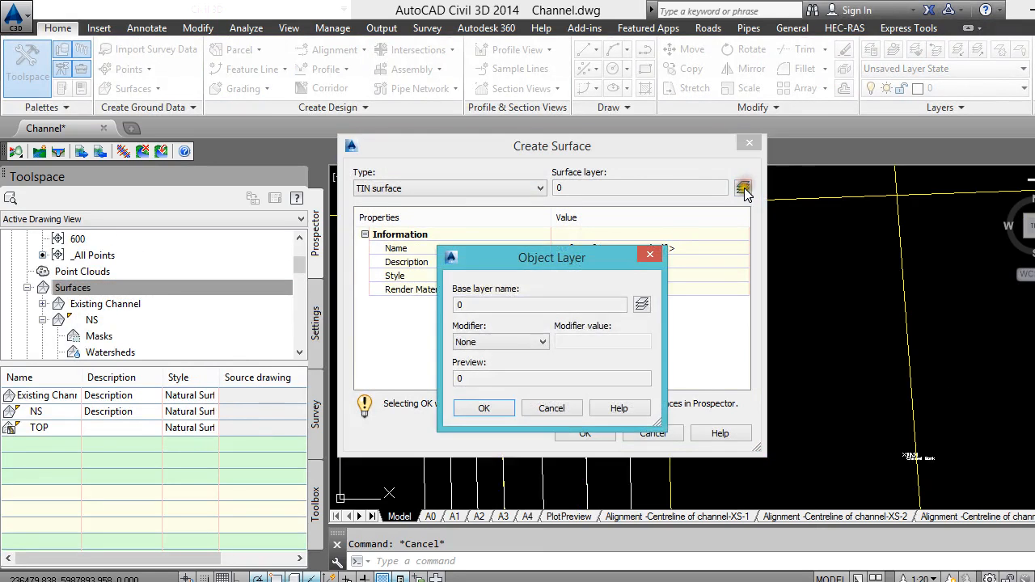
{"action": "left_click", "coordinate": [645, 306]}
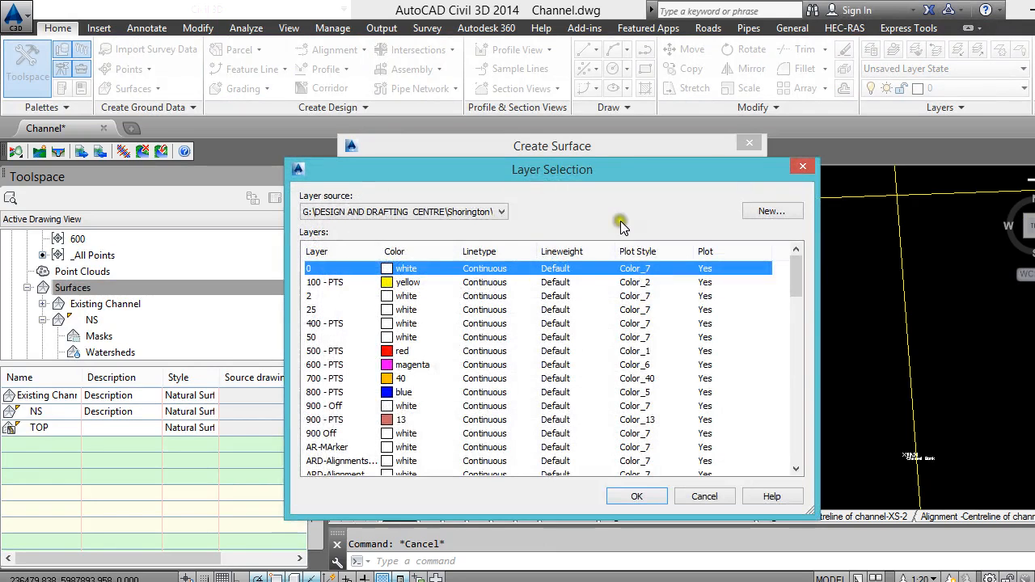
{"action": "left_click", "coordinate": [788, 211]}
{"action": "left_click", "coordinate": [626, 280]}
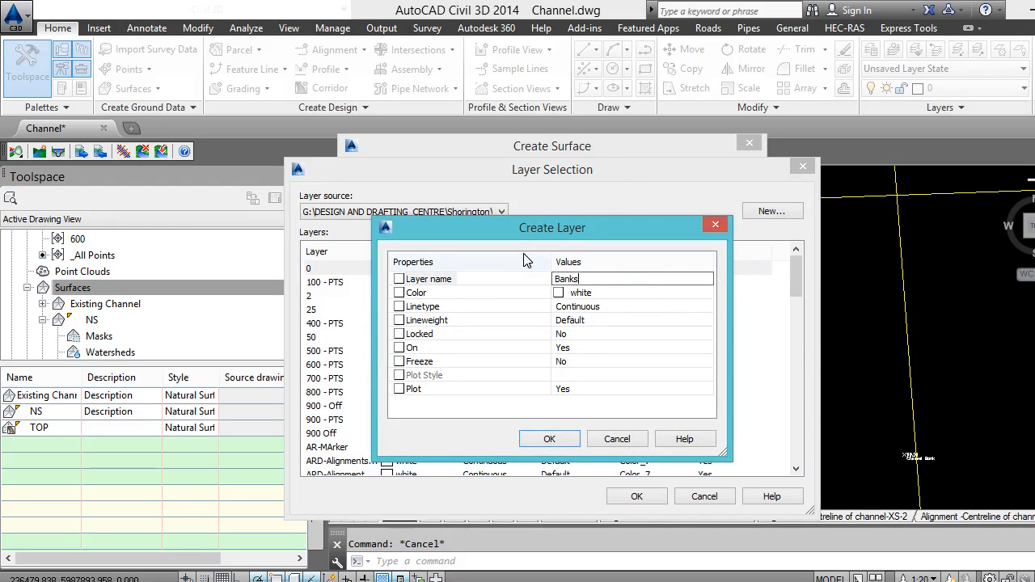
{"action": "left_click", "coordinate": [545, 439]}
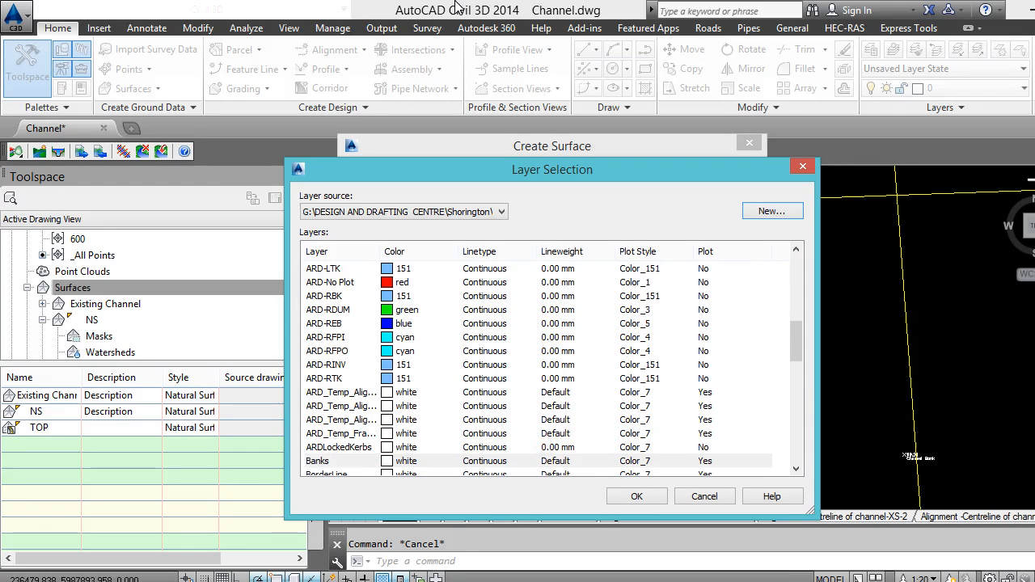
{"action": "left_click", "coordinate": [636, 498]}
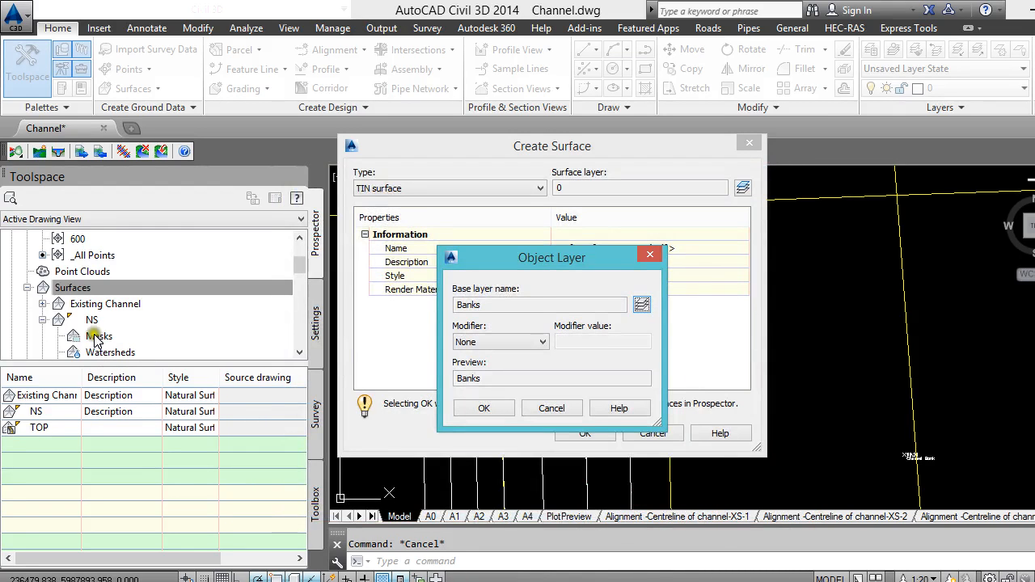
{"action": "left_click", "coordinate": [484, 407]}
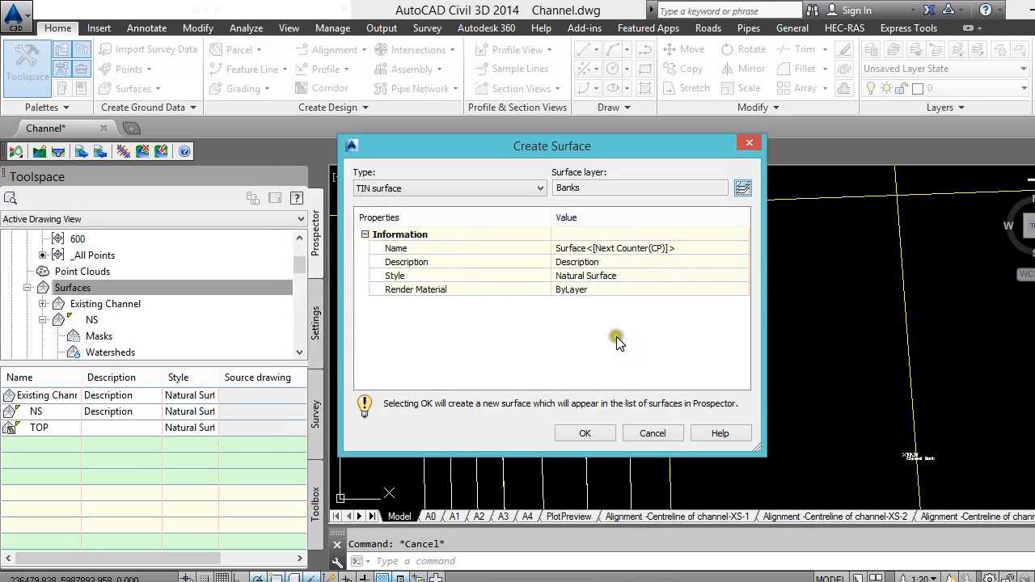
Name the new surface Banks and create it with the Natural Surface style.
{"action": "left_click", "coordinate": [615, 248]}
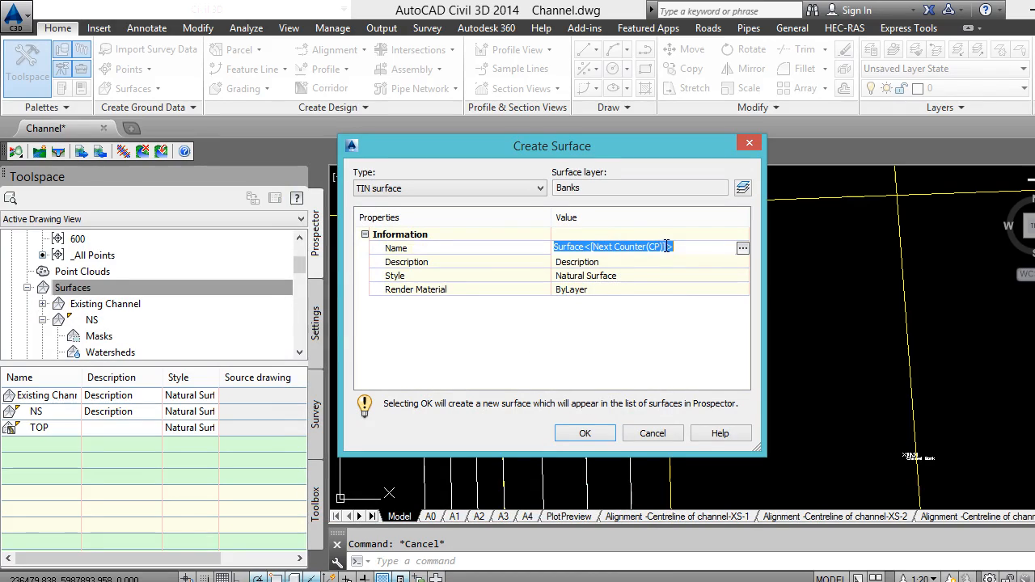
{"action": "type", "text": "Banks"}
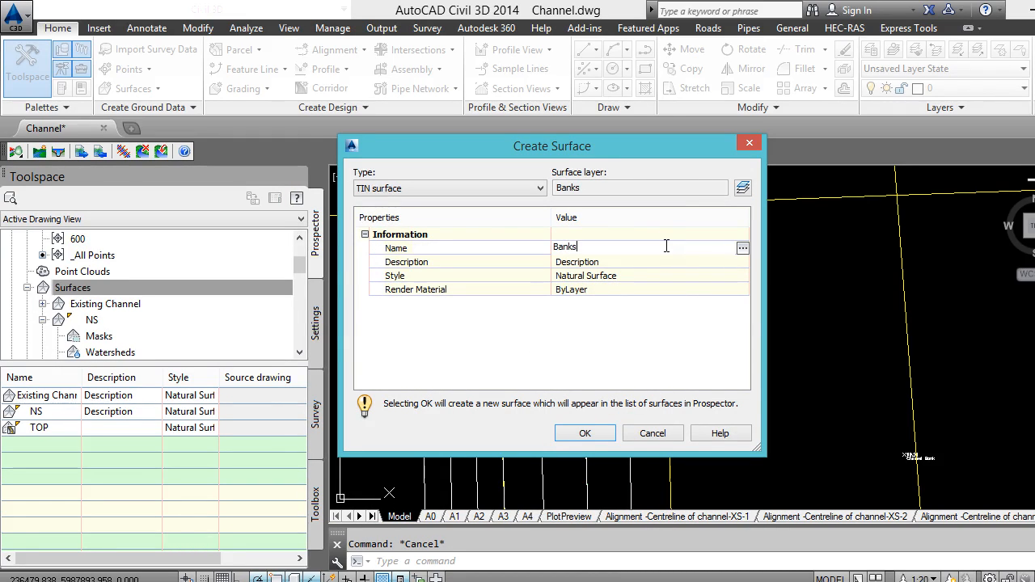
{"action": "left_click", "coordinate": [598, 434]}
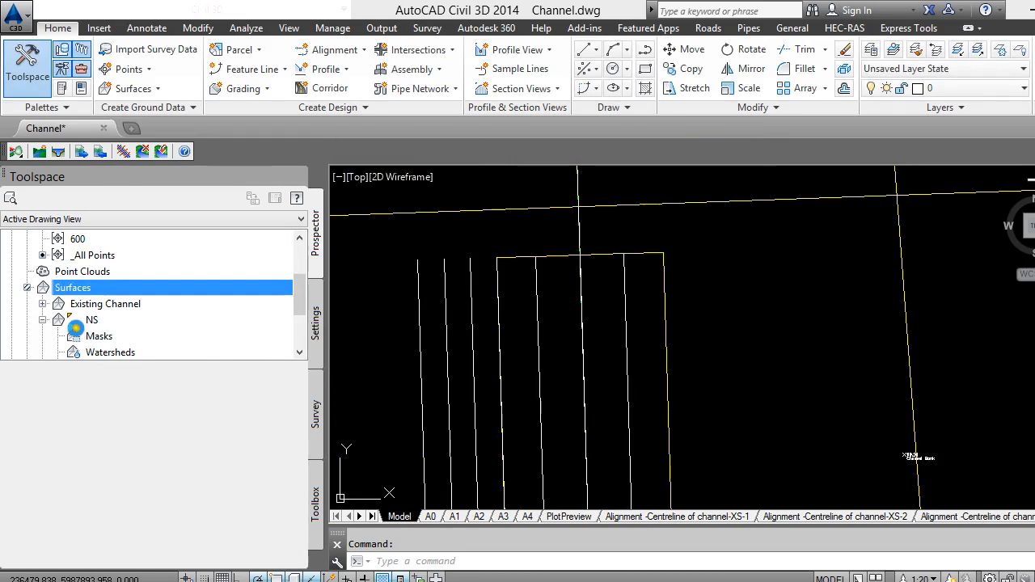
Start adding standard breaklines to the Banks surface definition with the description Banks and a mid-ordinate distance of 1 m.
{"action": "left_click", "coordinate": [42, 255]}
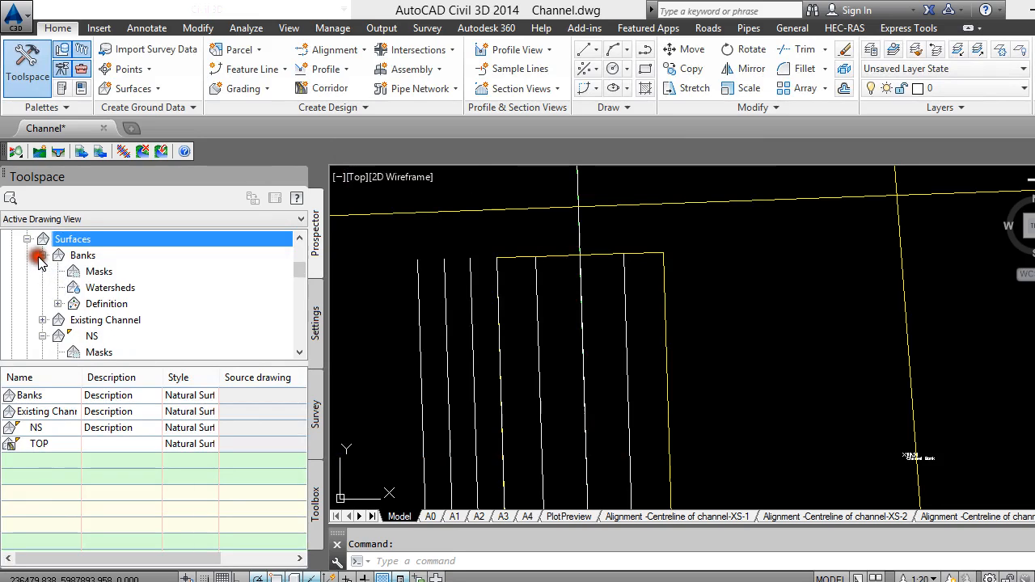
{"action": "left_click", "coordinate": [57, 305]}
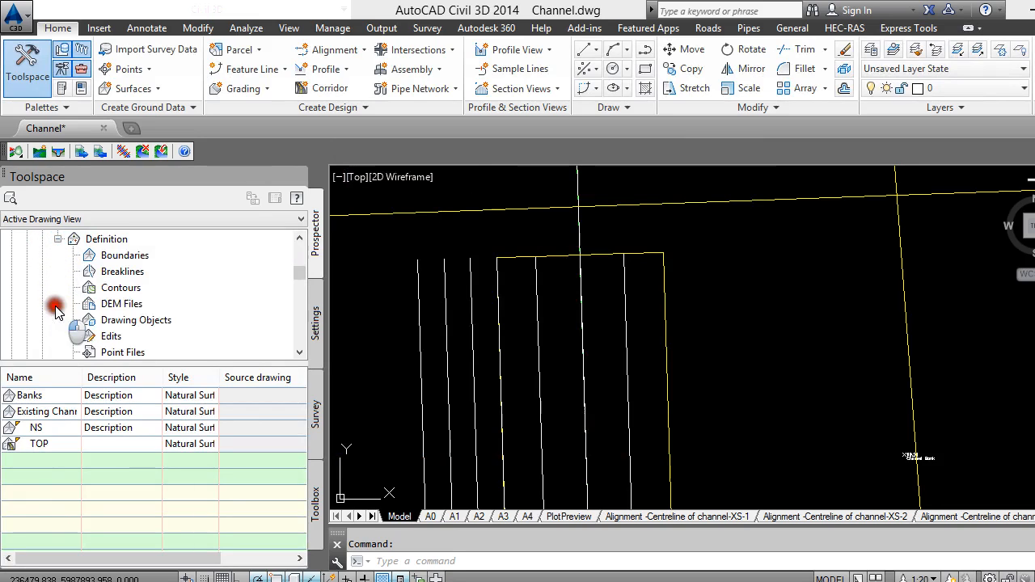
{"action": "right_click", "coordinate": [113, 338]}
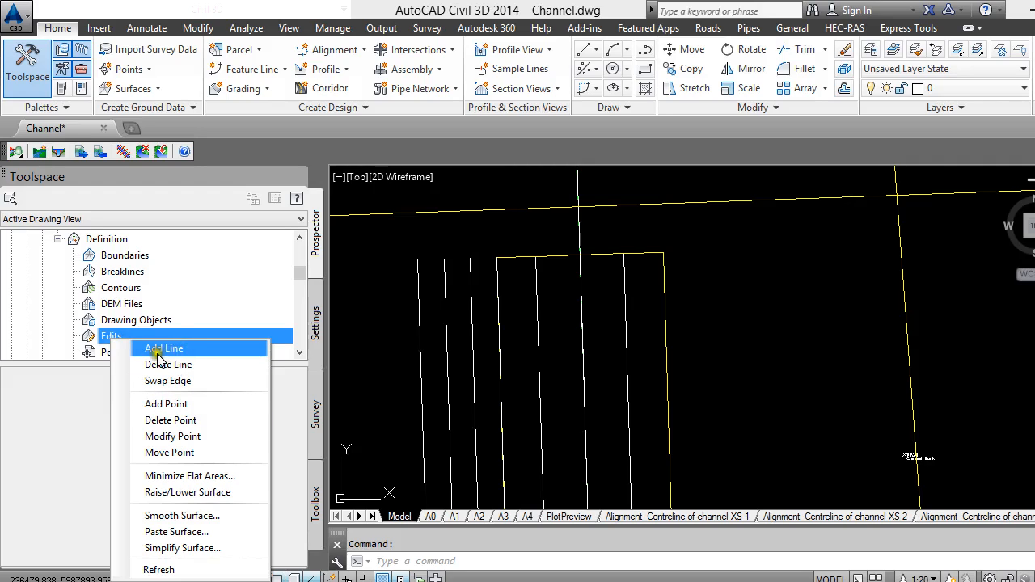
{"action": "left_click", "coordinate": [109, 320]}
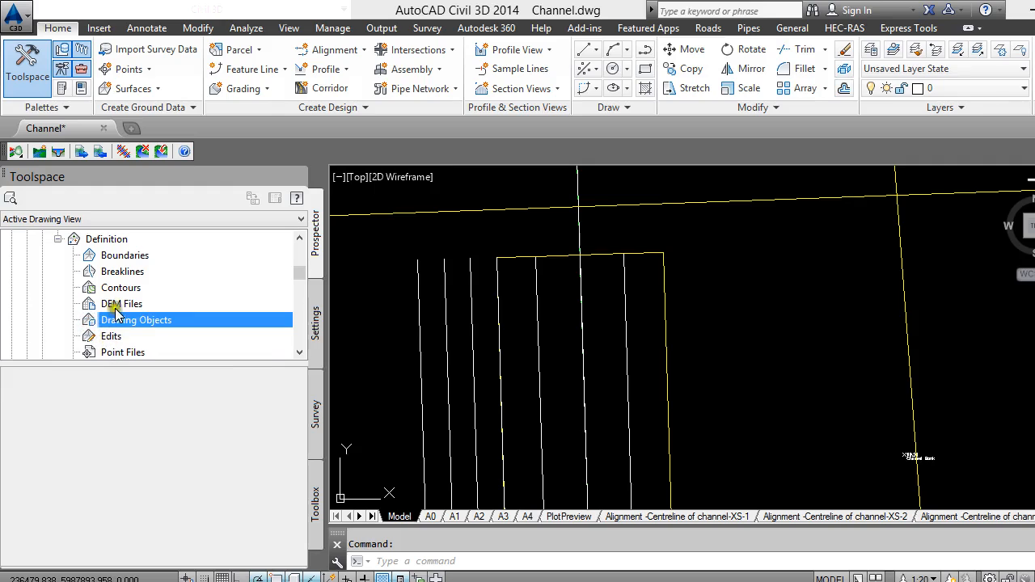
{"action": "right_click", "coordinate": [114, 270]}
{"action": "right_click", "coordinate": [98, 275]}
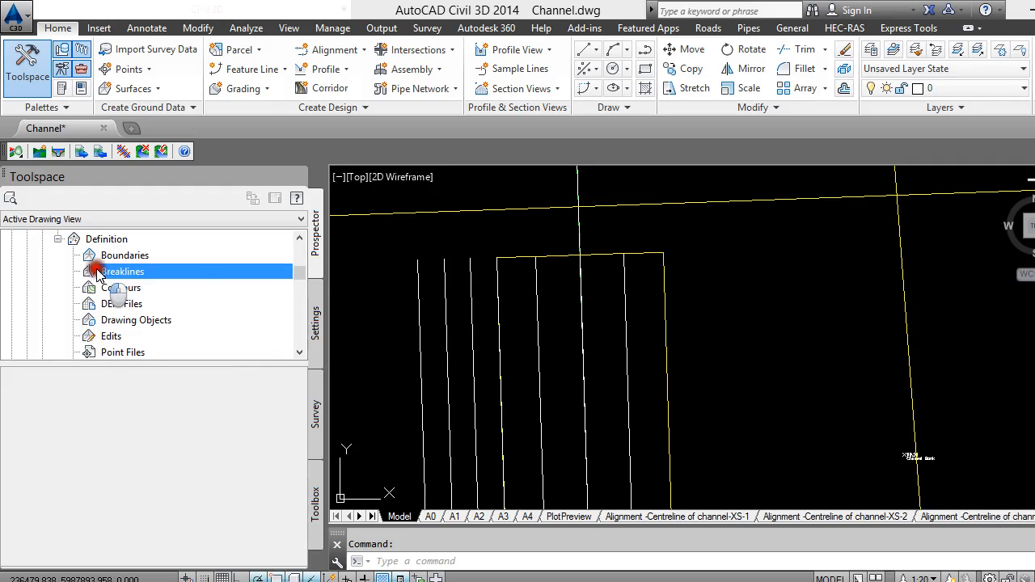
{"action": "right_click", "coordinate": [98, 275]}
{"action": "left_click", "coordinate": [162, 276]}
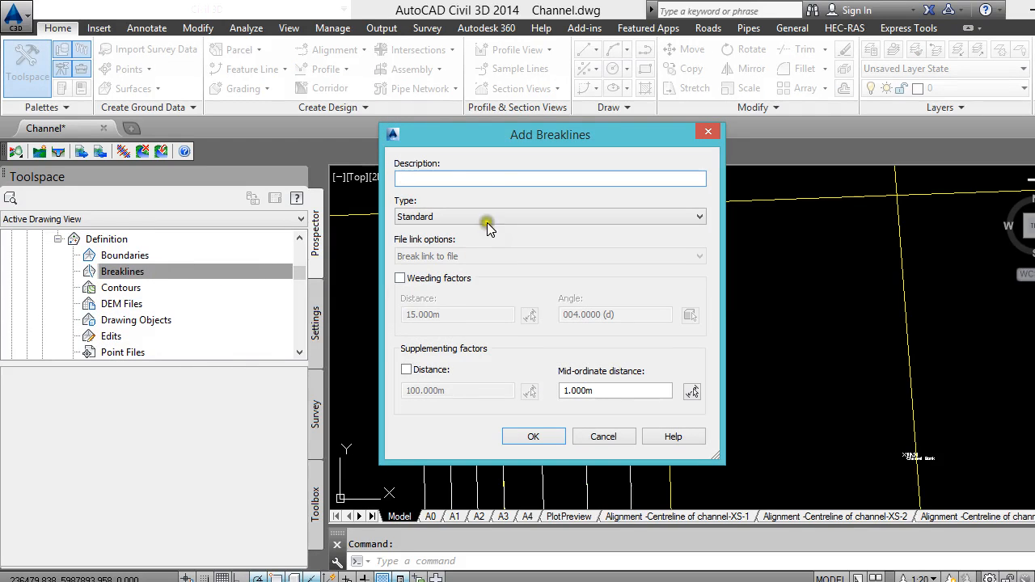
{"action": "left_click", "coordinate": [460, 177]}
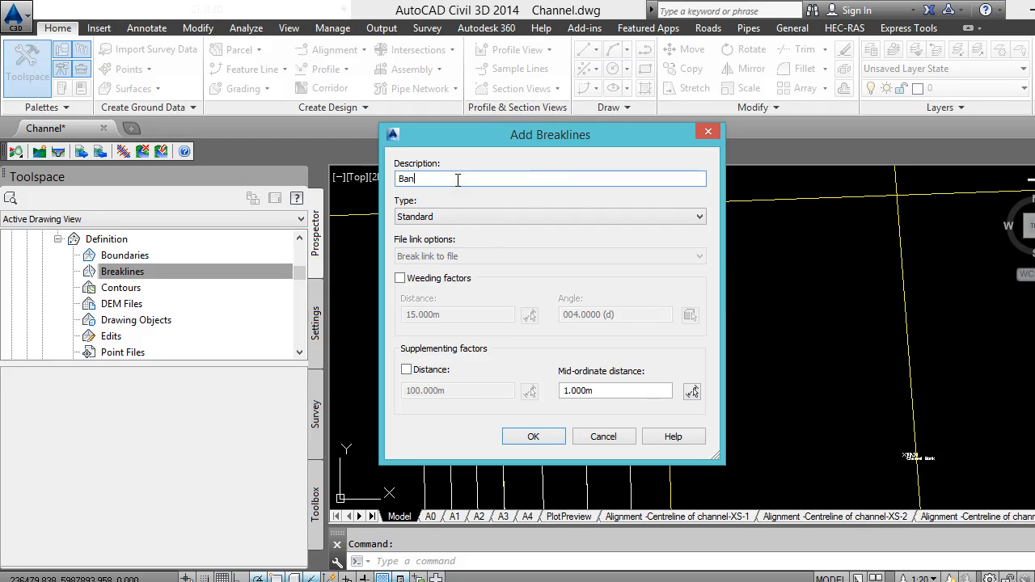
{"action": "left_click", "coordinate": [535, 437]}
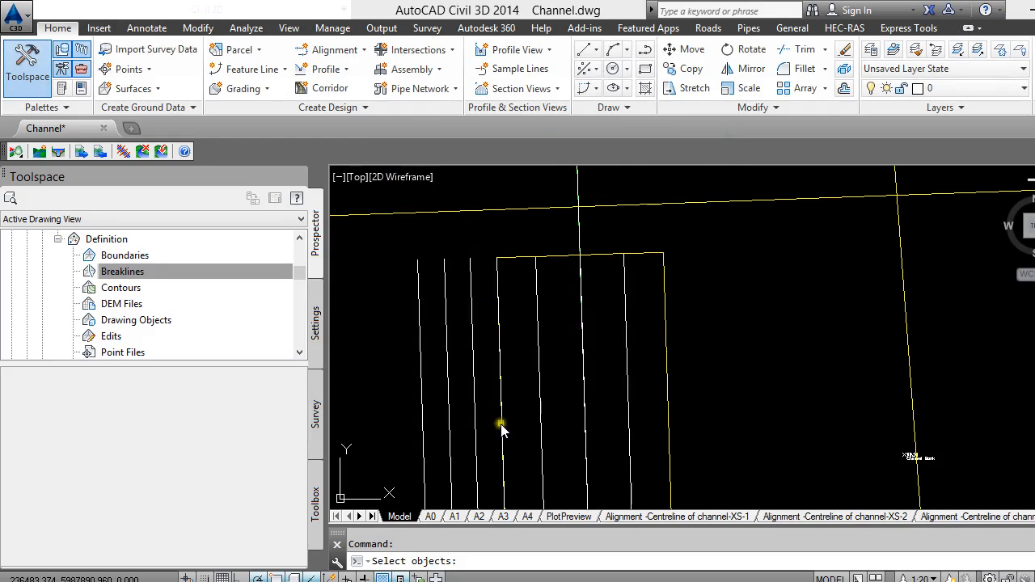
Pick the channel's west edge feature line and its three western offsets as breaklines for the Banks surface.
{"action": "left_click", "coordinate": [498, 425]}
{"action": "left_click", "coordinate": [476, 429]}
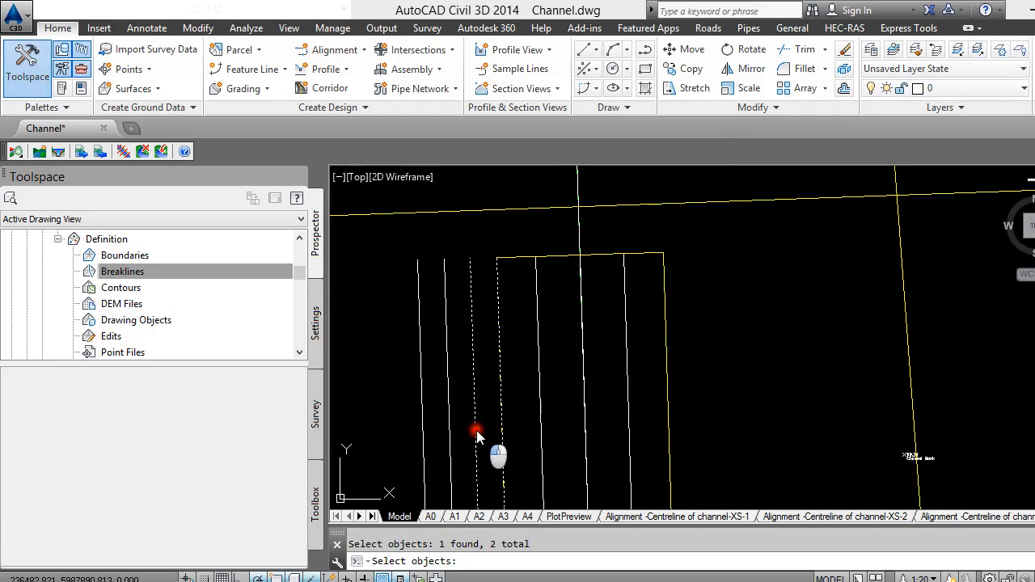
{"action": "left_click", "coordinate": [451, 444]}
{"action": "key", "text": "Return"}
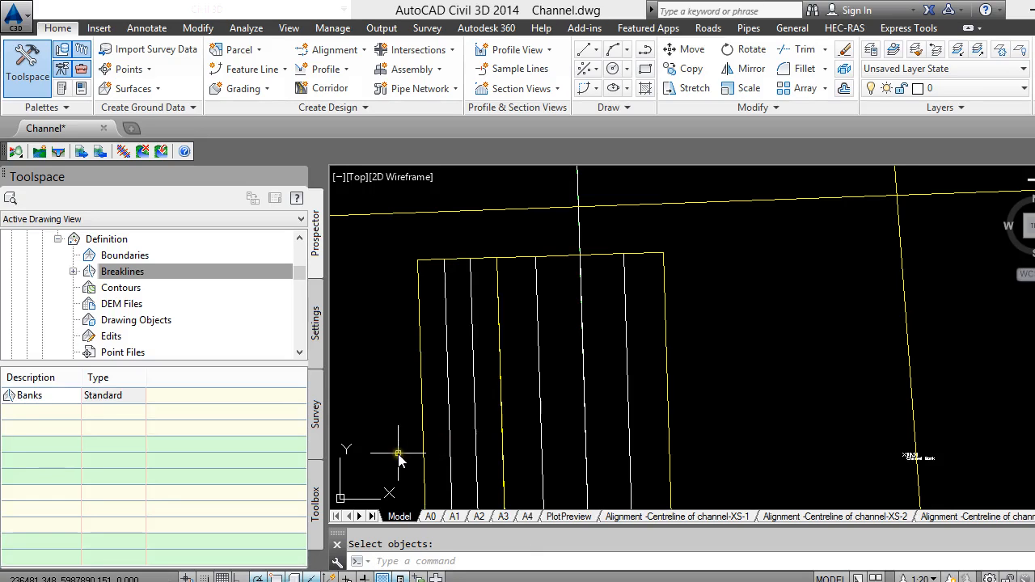
Select the TOP and Banks surfaces and inspect them together as a shaded model in the Object Viewer.
{"action": "left_click", "coordinate": [495, 259]}
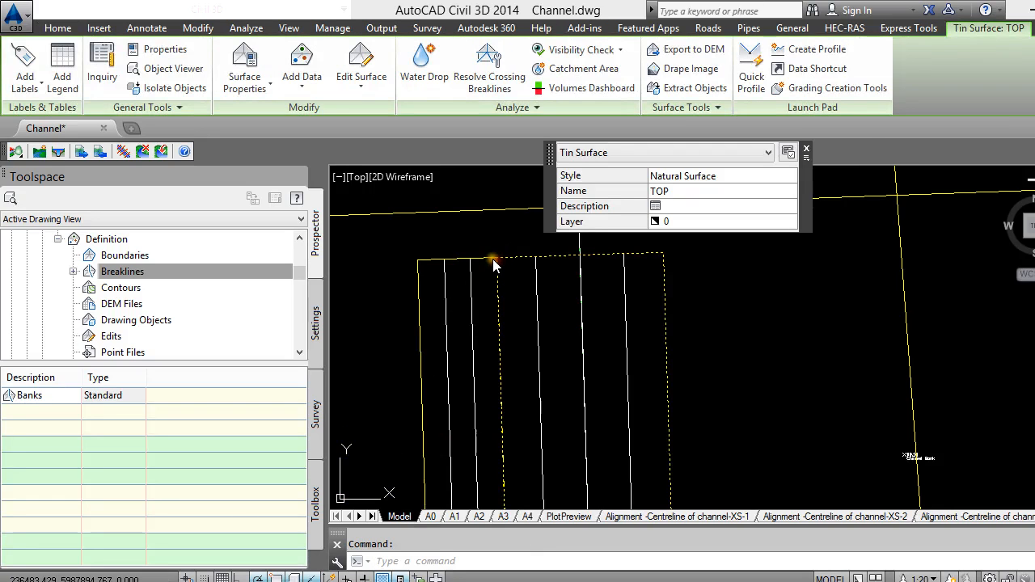
{"action": "left_click", "coordinate": [493, 260]}
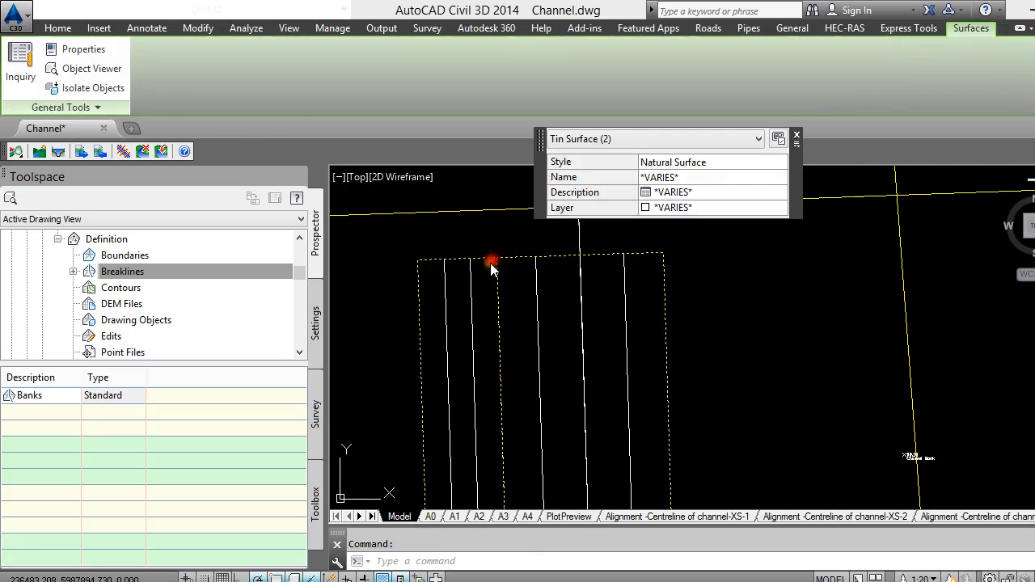
{"action": "left_click", "coordinate": [94, 70]}
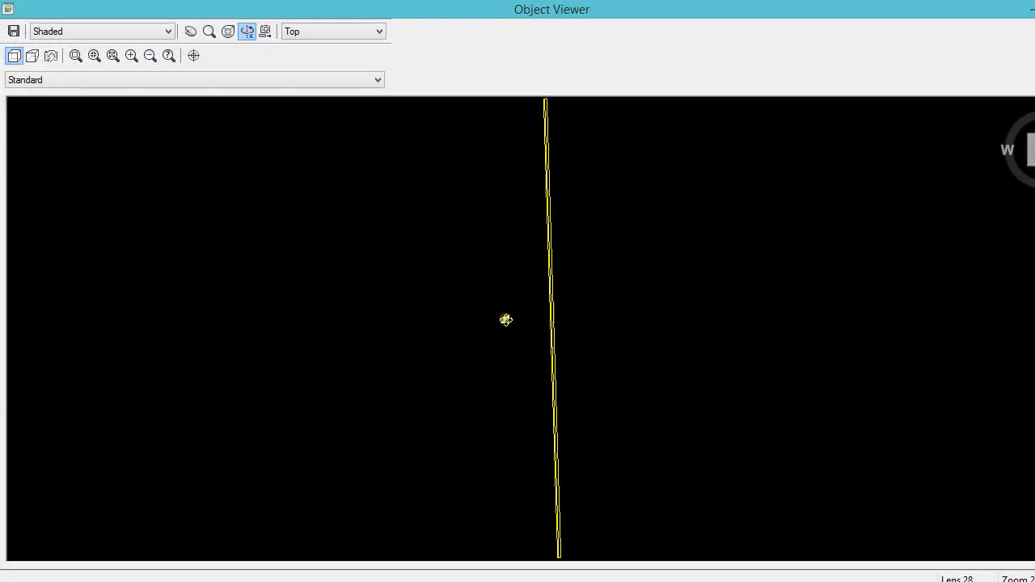
{"action": "scroll", "coordinate": [558, 336], "scroll_direction": "up", "scroll_amount": 5}
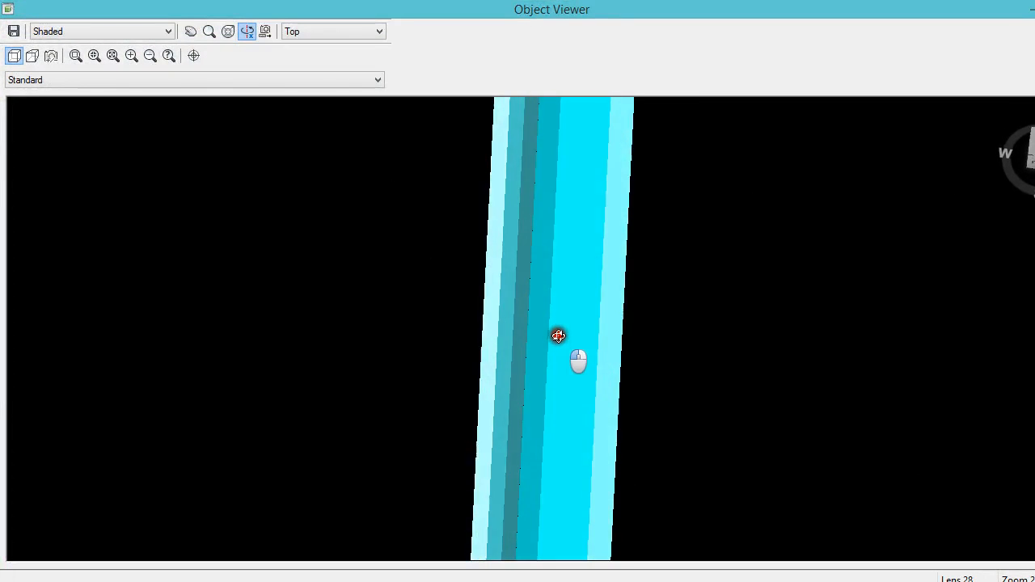
{"action": "left_click_drag", "start_coordinate": [558, 336], "coordinate": [671, 234]}
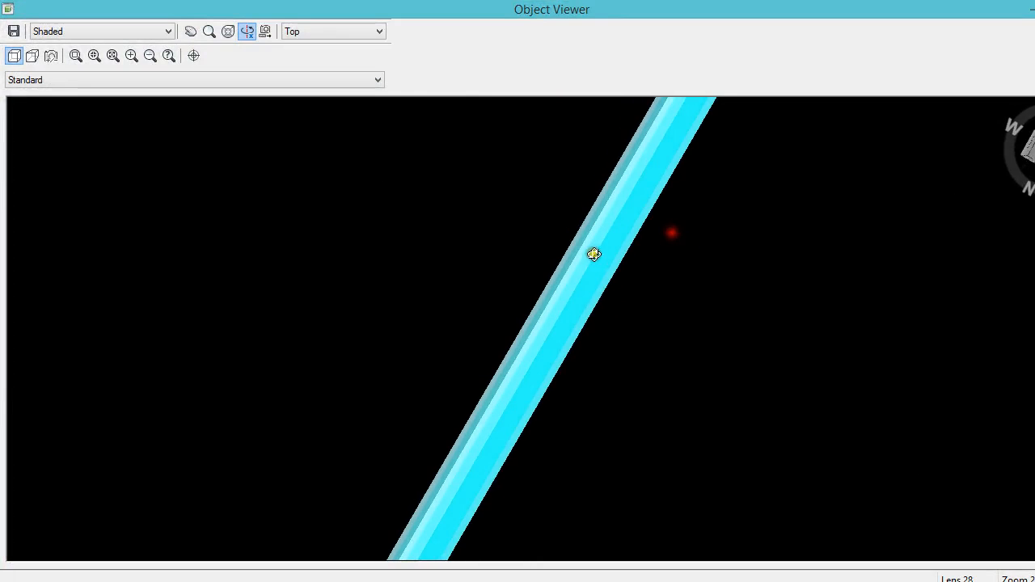
{"action": "left_click_drag", "start_coordinate": [594, 254], "coordinate": [612, 270]}
Switch to the SE Isometric view and examine how the stepped west bank adjoins the channel from several angles.
{"action": "left_click", "coordinate": [366, 31]}
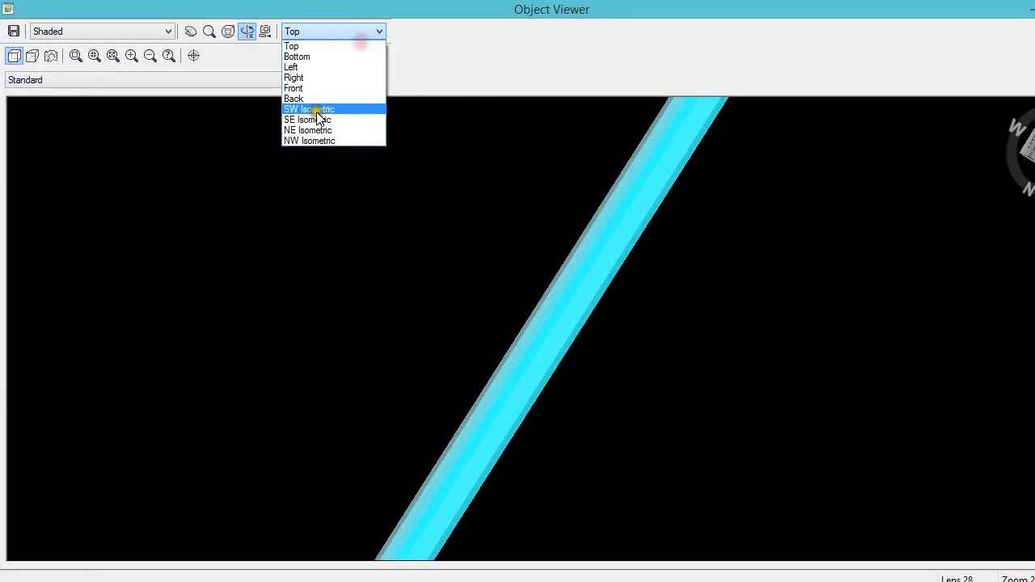
{"action": "left_click", "coordinate": [310, 119]}
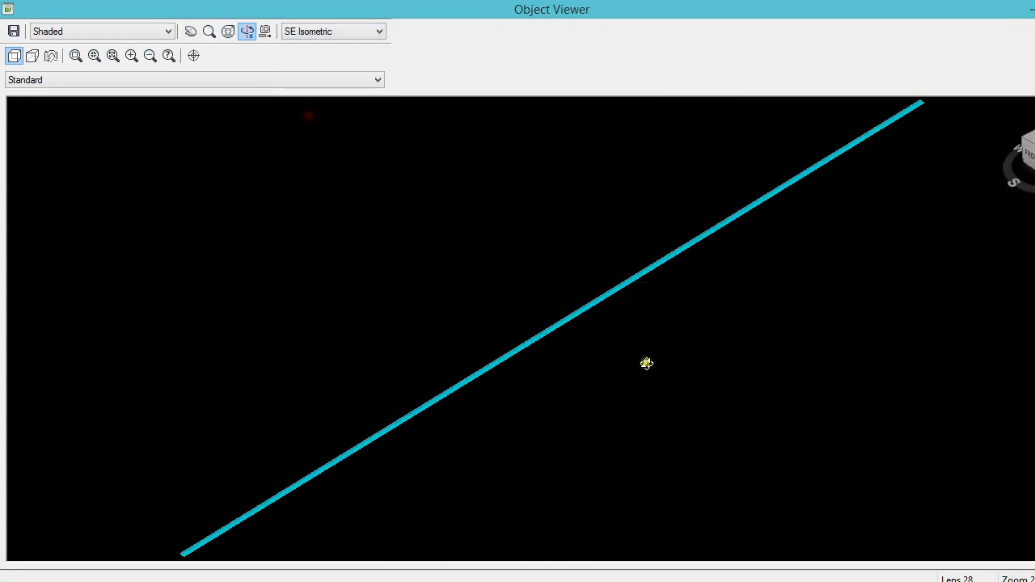
{"action": "left_click_drag", "start_coordinate": [647, 363], "coordinate": [650, 341]}
{"action": "scroll", "coordinate": [557, 369], "scroll_direction": "up", "scroll_amount": 5}
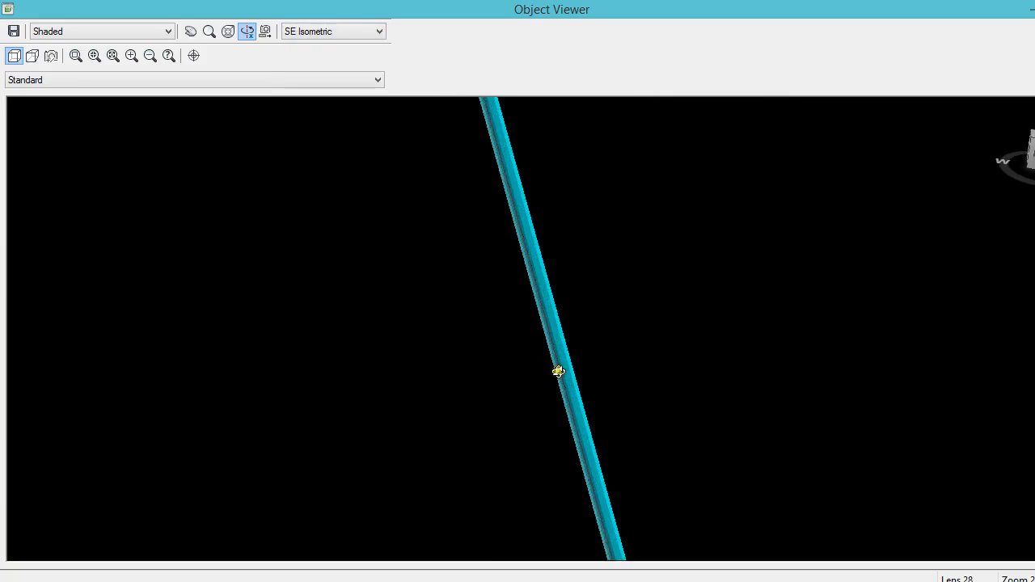
{"action": "left_click_drag", "start_coordinate": [538, 346], "coordinate": [409, 361]}
{"action": "left_click_drag", "start_coordinate": [584, 377], "coordinate": [551, 397]}
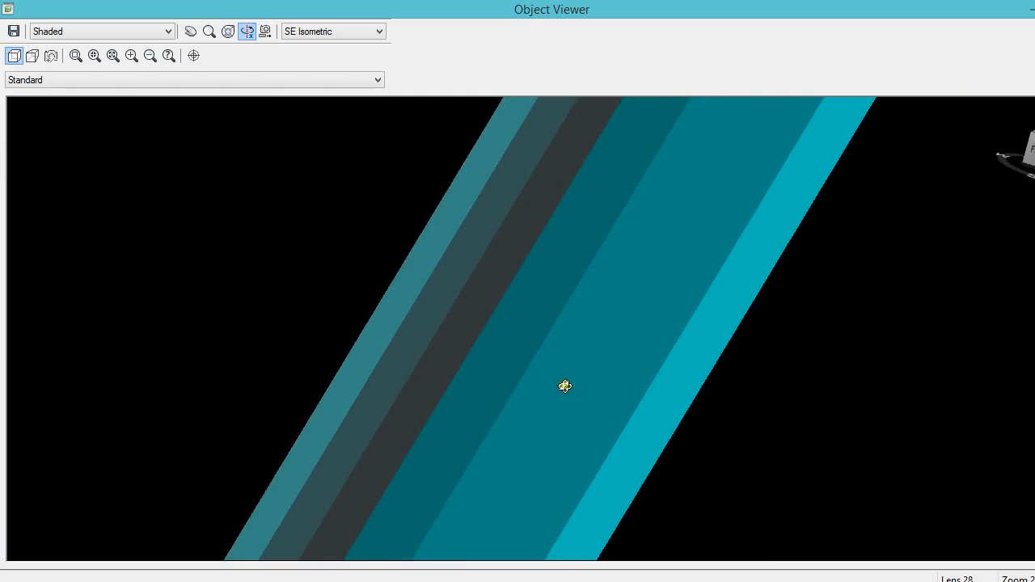
{"action": "left_click_drag", "start_coordinate": [564, 386], "coordinate": [639, 370]}
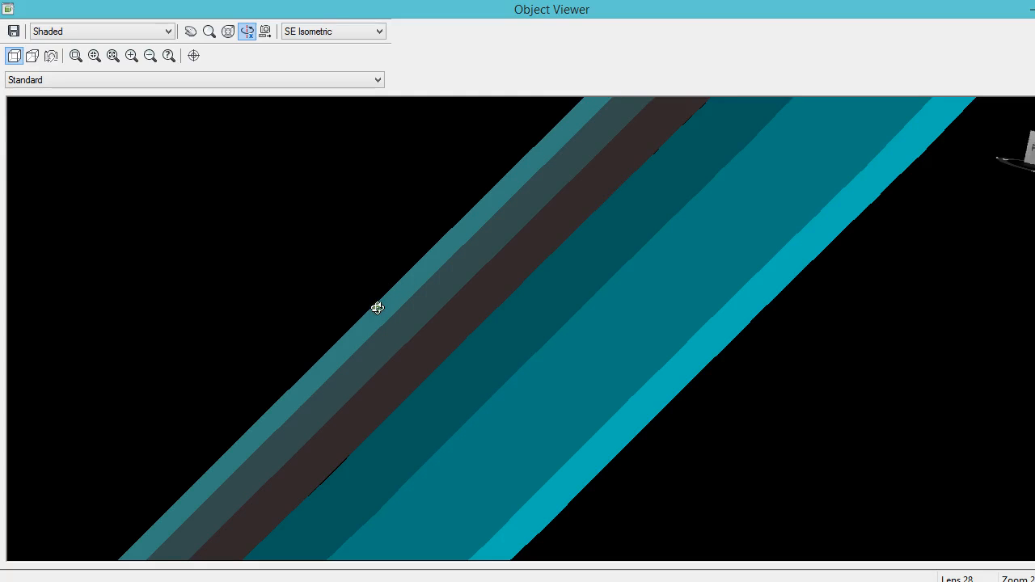
{"action": "mouse_move", "coordinate": [531, 455]}
{"action": "left_mouse_down"}
{"action": "mouse_move", "coordinate": [529, 430]}
{"action": "mouse_move", "coordinate": [577, 420]}
{"action": "mouse_move", "coordinate": [545, 282]}
{"action": "left_mouse_up"}
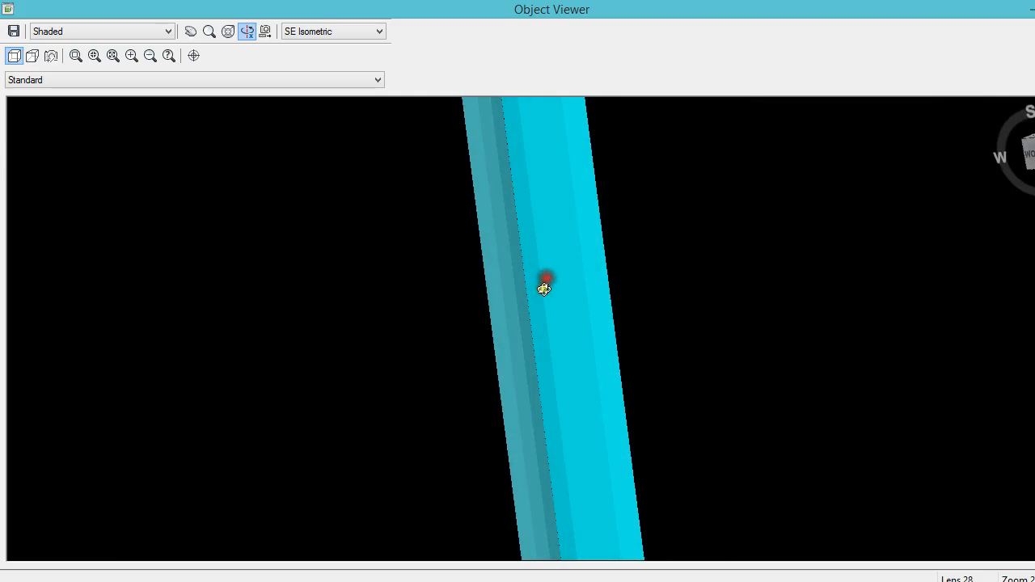
Compare the two surfaces in the Realistic, Sketchy and Shades of Gray visual styles, close the viewer and clear the selection.
{"action": "left_click", "coordinate": [128, 33]}
{"action": "left_click", "coordinate": [90, 90]}
{"action": "left_click", "coordinate": [119, 30]}
{"action": "left_click", "coordinate": [68, 76]}
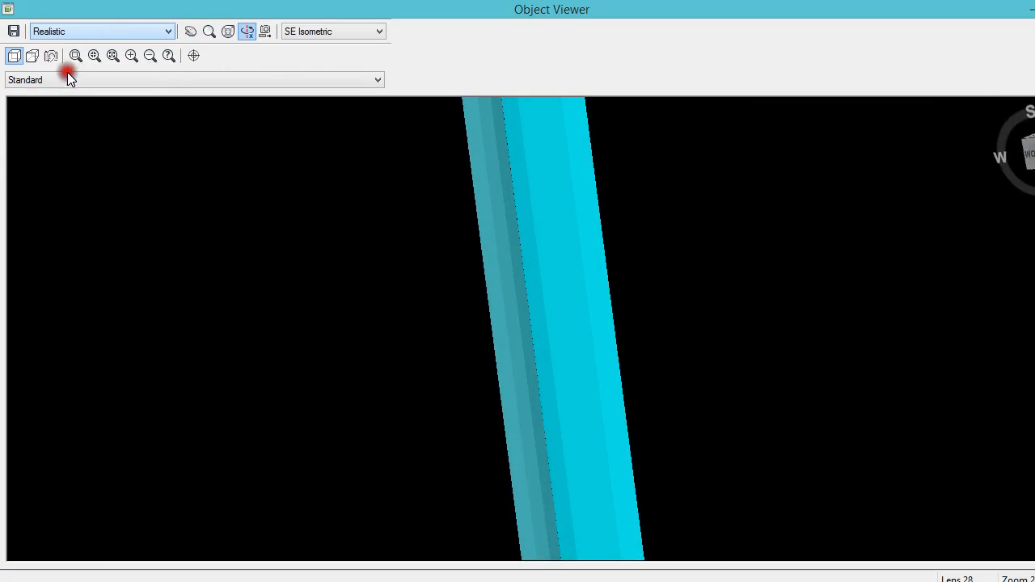
{"action": "left_click", "coordinate": [54, 29]}
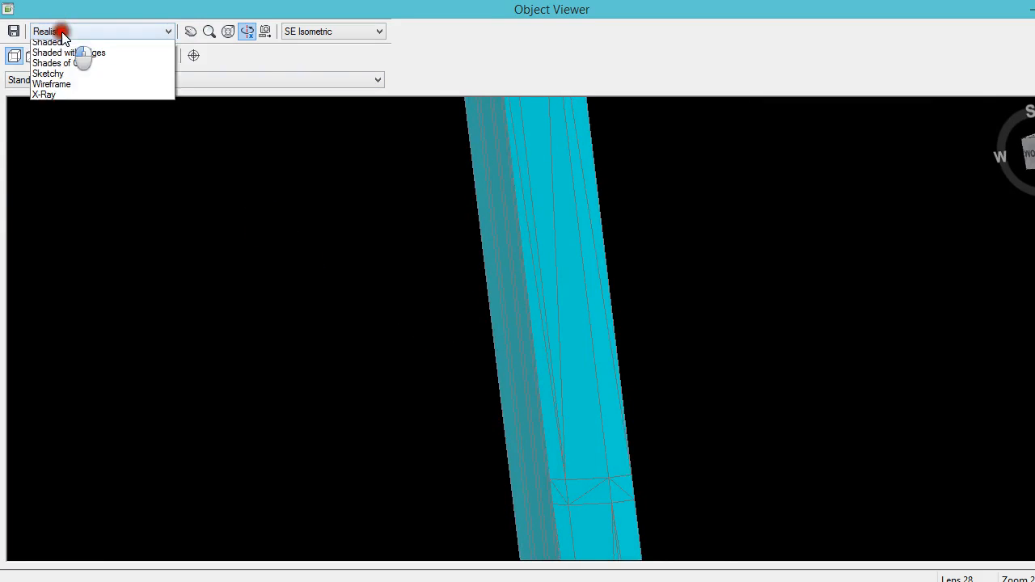
{"action": "left_click", "coordinate": [53, 120]}
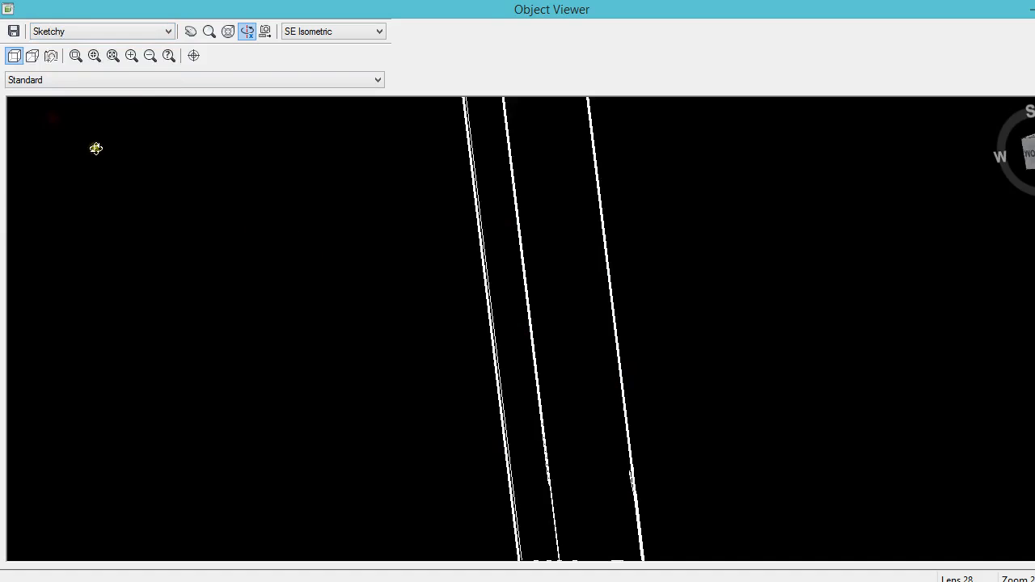
{"action": "left_click", "coordinate": [85, 22]}
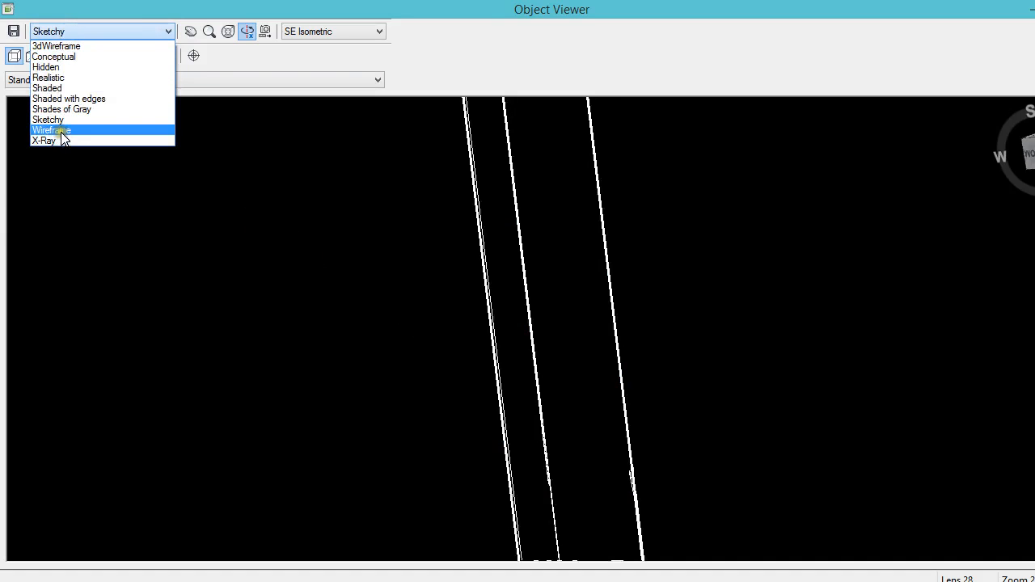
{"action": "left_click", "coordinate": [63, 109]}
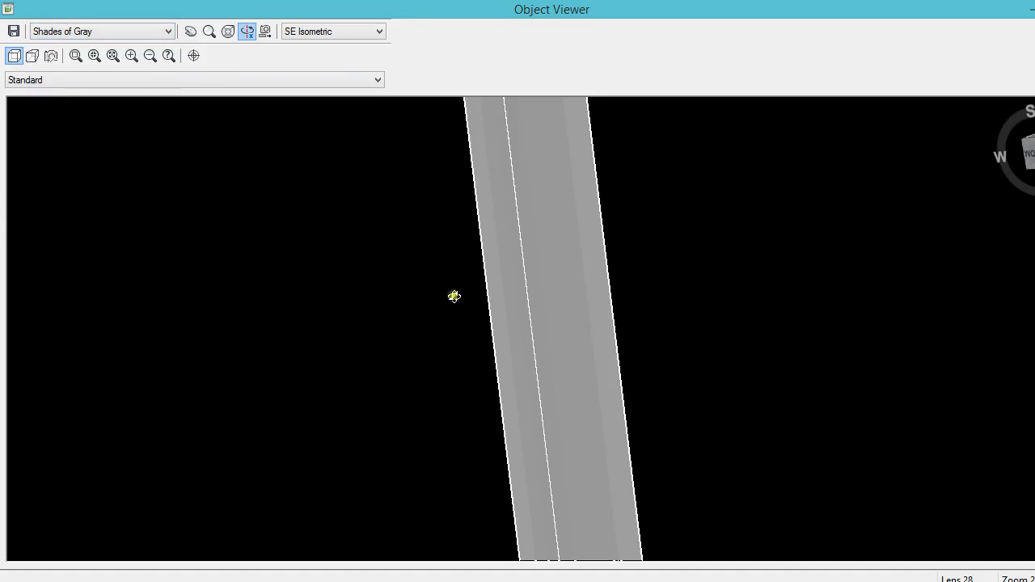
{"action": "left_click_drag", "start_coordinate": [509, 320], "coordinate": [635, 272]}
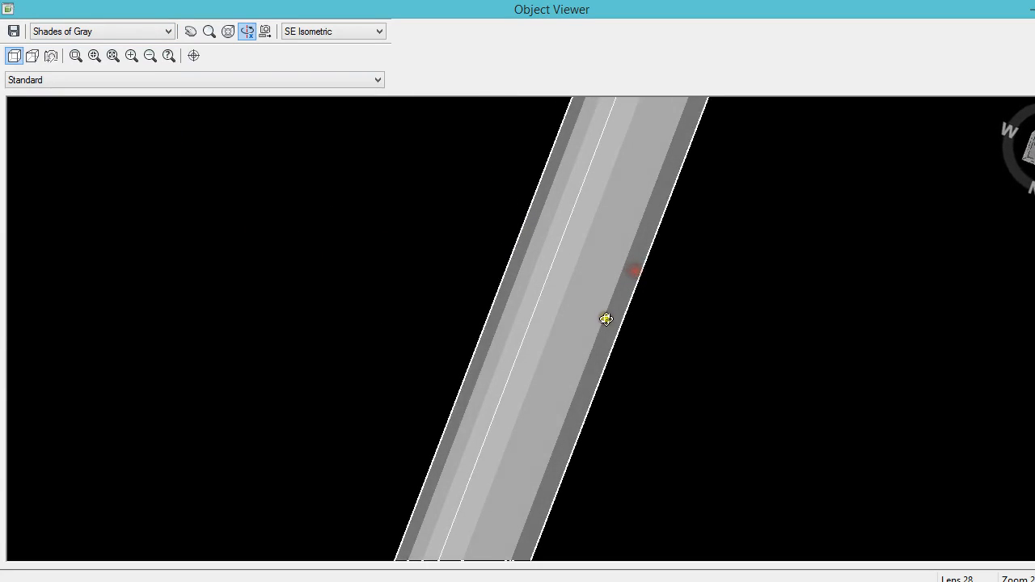
{"action": "key", "text": "Escape"}
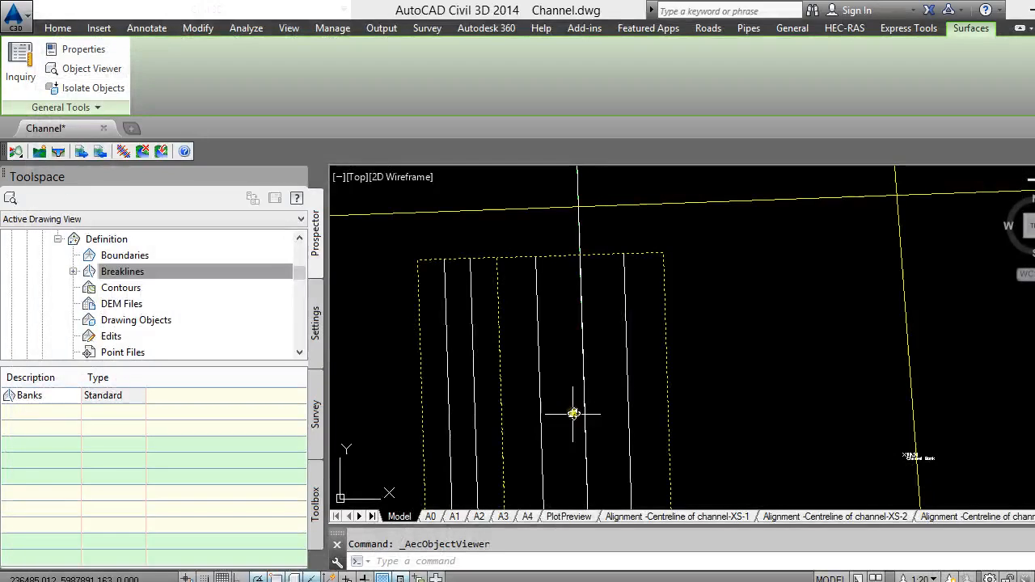
{"action": "key", "text": "Escape"}
Create a TIN surface named Design channel with banks, using the Natural Surface style.
{"action": "scroll", "coordinate": [492, 310], "scroll_direction": "down", "scroll_amount": 2}
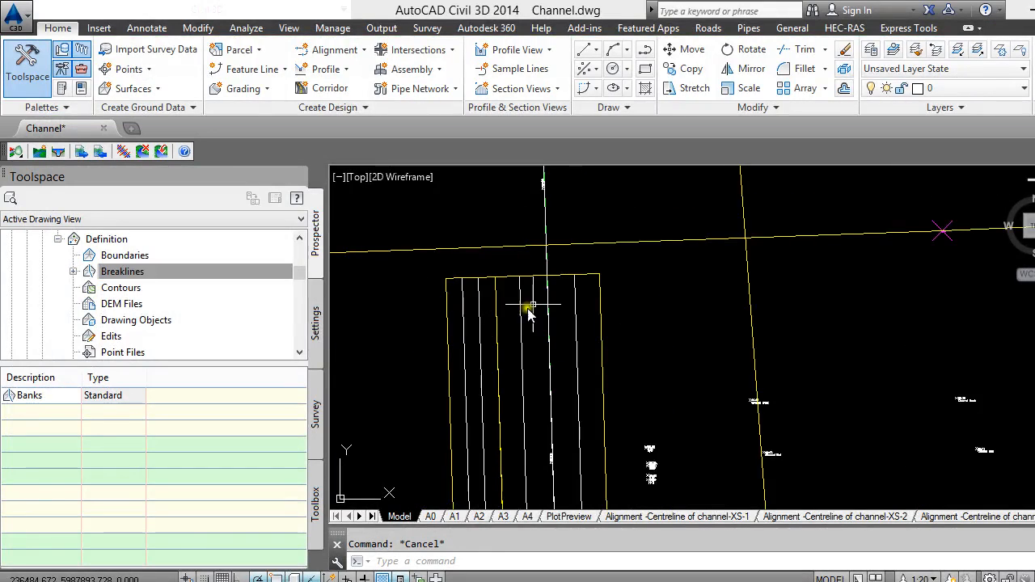
{"action": "scroll", "coordinate": [60, 275], "scroll_direction": "up", "scroll_amount": 2}
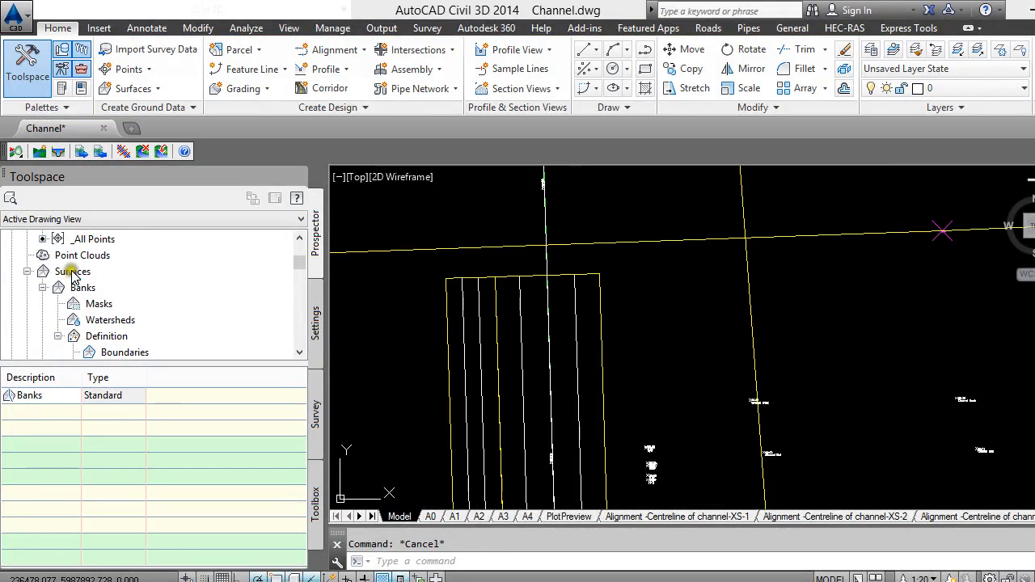
{"action": "left_click", "coordinate": [73, 272]}
{"action": "right_click", "coordinate": [70, 274]}
{"action": "left_click", "coordinate": [137, 283]}
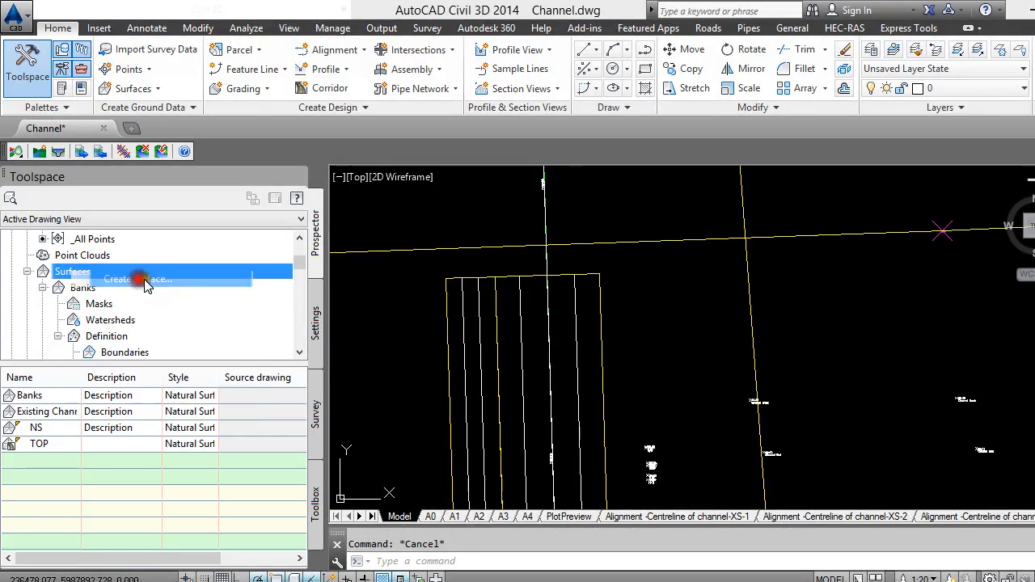
{"action": "left_click", "coordinate": [594, 248]}
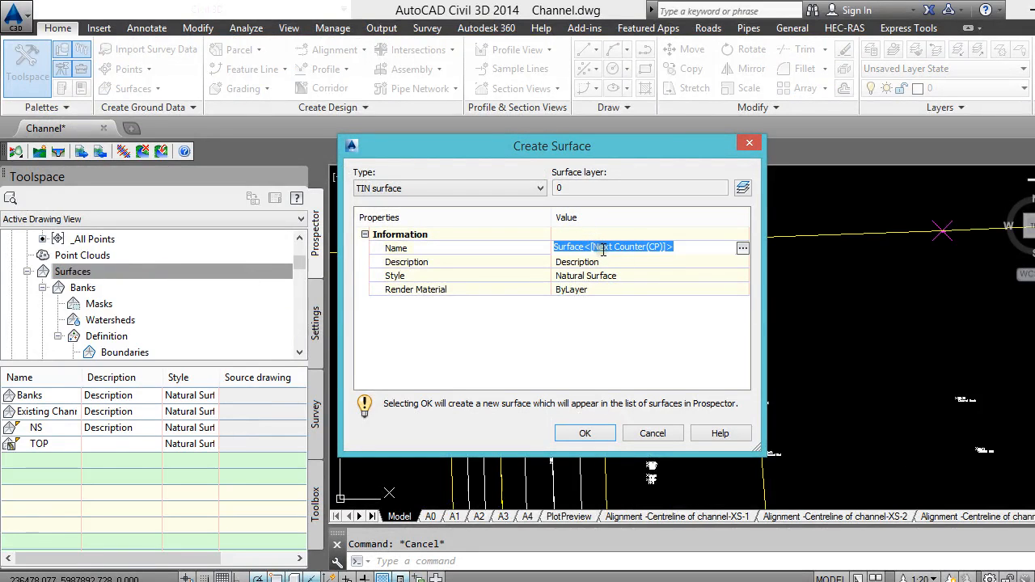
{"action": "type", "text": "Design channel with banks"}
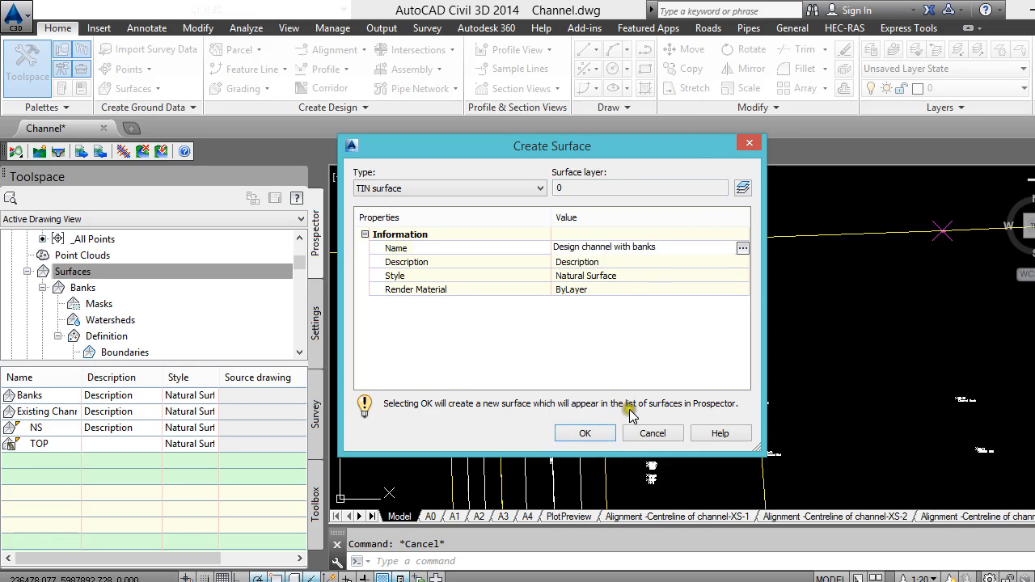
{"action": "left_click", "coordinate": [585, 433]}
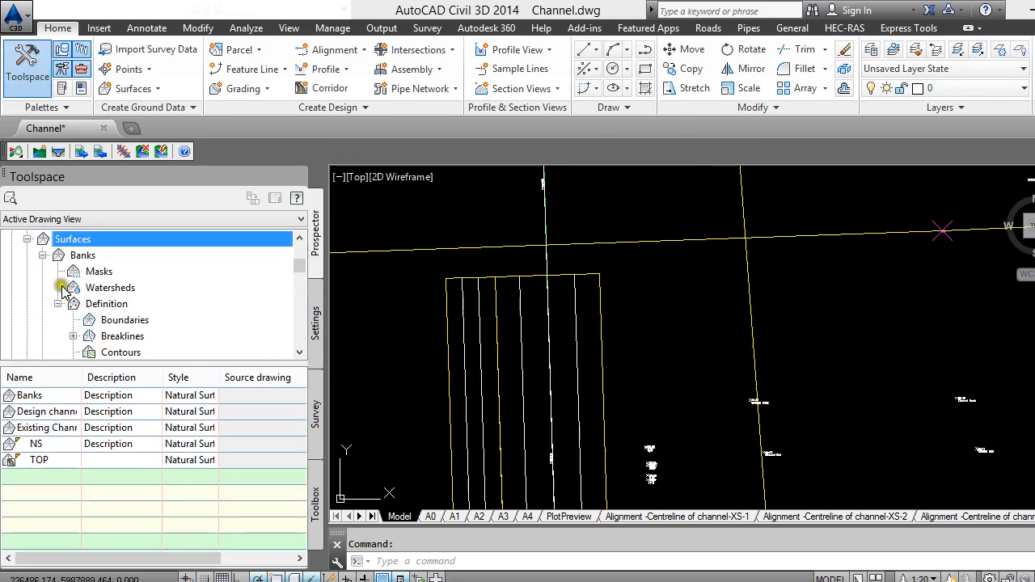
Paste the TOP surface into the definition of the Design channel with banks surface.
{"action": "scroll", "coordinate": [66, 319], "scroll_direction": "down", "scroll_amount": 4}
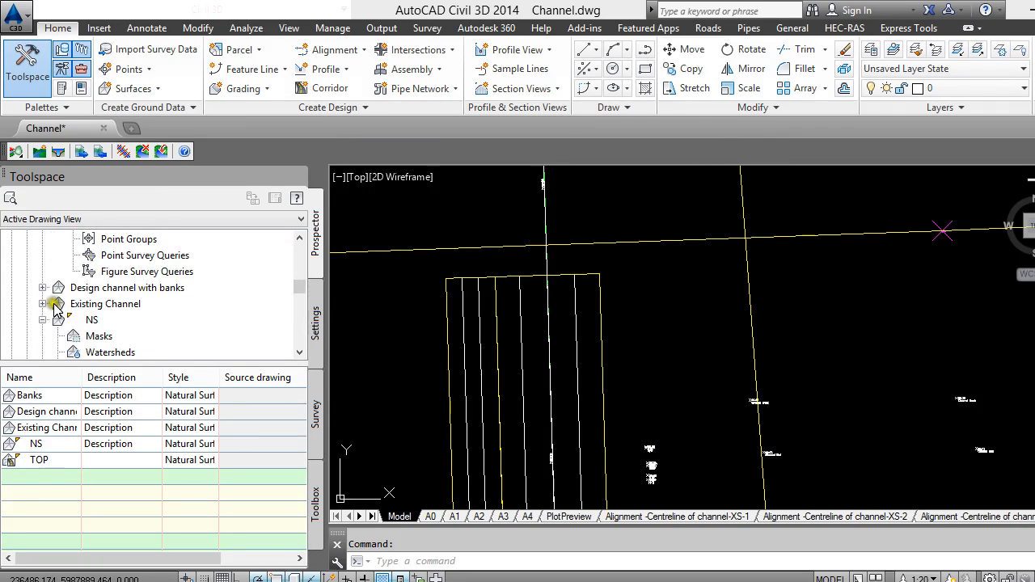
{"action": "left_click", "coordinate": [42, 288]}
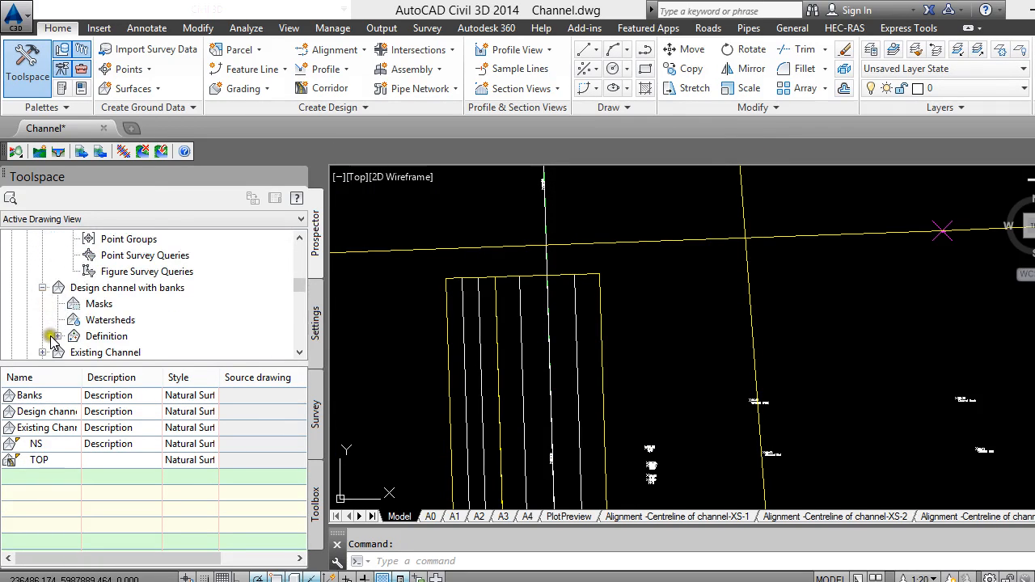
{"action": "left_click", "coordinate": [57, 336]}
{"action": "scroll", "coordinate": [81, 340], "scroll_direction": "down", "scroll_amount": 2}
{"action": "scroll", "coordinate": [107, 279], "scroll_direction": "up", "scroll_amount": 2}
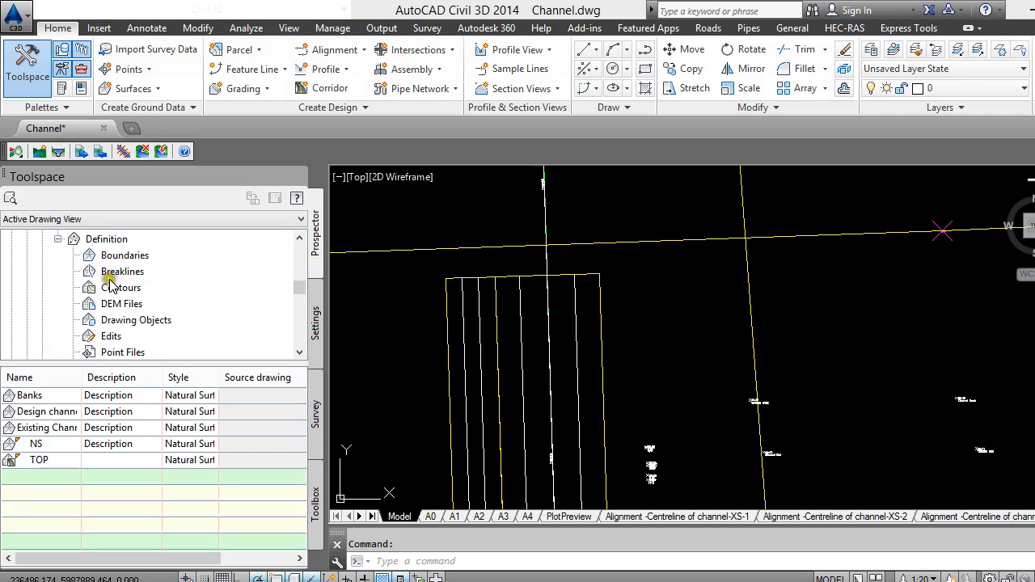
{"action": "right_click", "coordinate": [117, 338]}
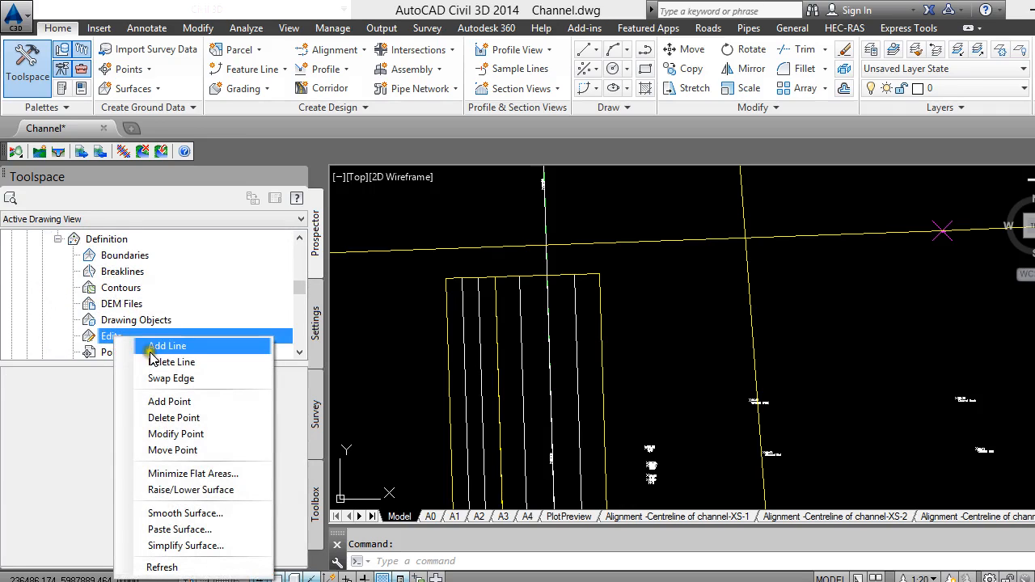
{"action": "left_click", "coordinate": [179, 530]}
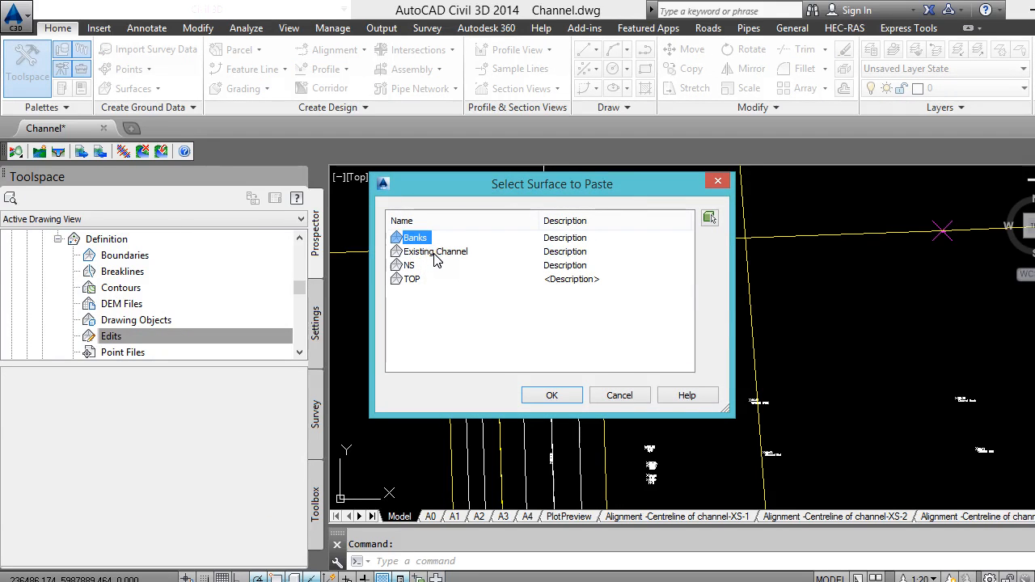
{"action": "left_click", "coordinate": [411, 279]}
{"action": "left_click", "coordinate": [547, 395]}
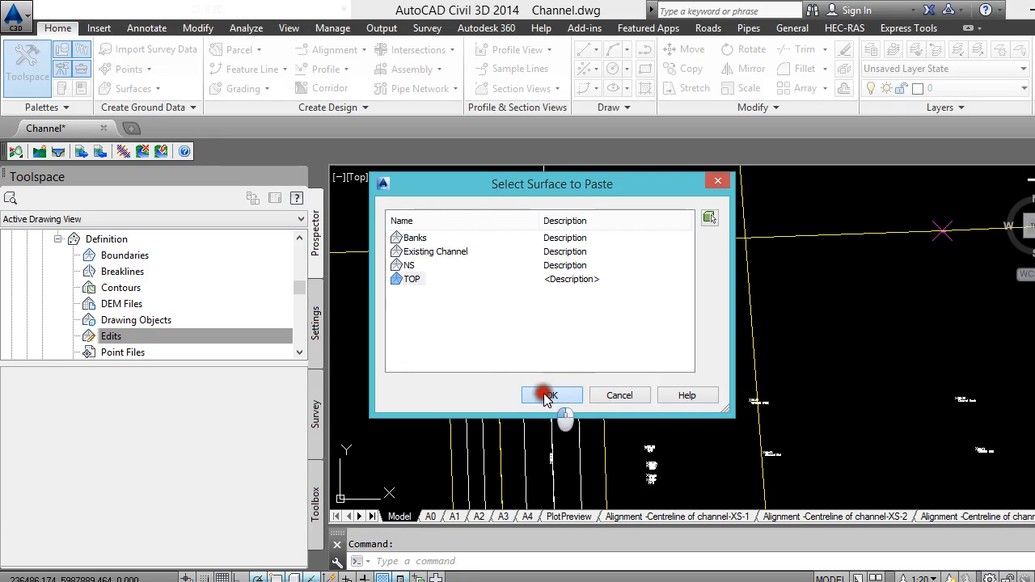
Paste the Banks surface into the Design channel with banks surface as a second edit.
{"action": "left_click", "coordinate": [106, 340]}
{"action": "right_click", "coordinate": [106, 338]}
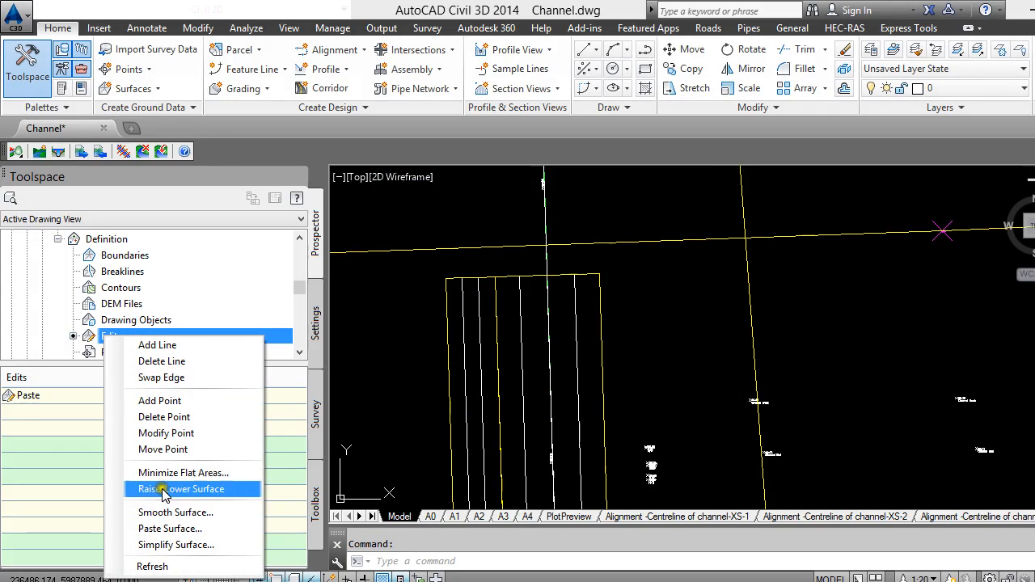
{"action": "left_click", "coordinate": [154, 528]}
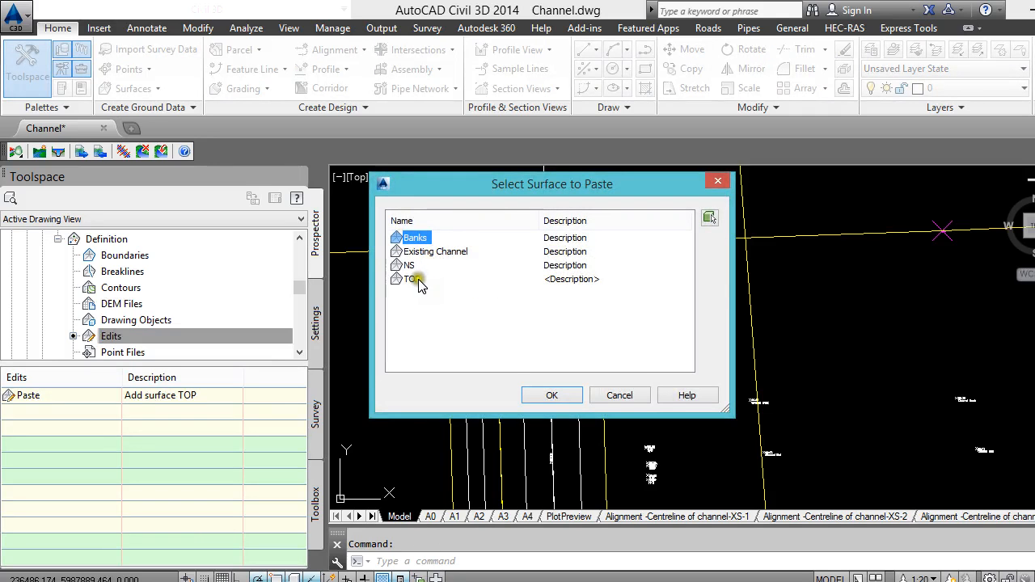
{"action": "left_click", "coordinate": [551, 395]}
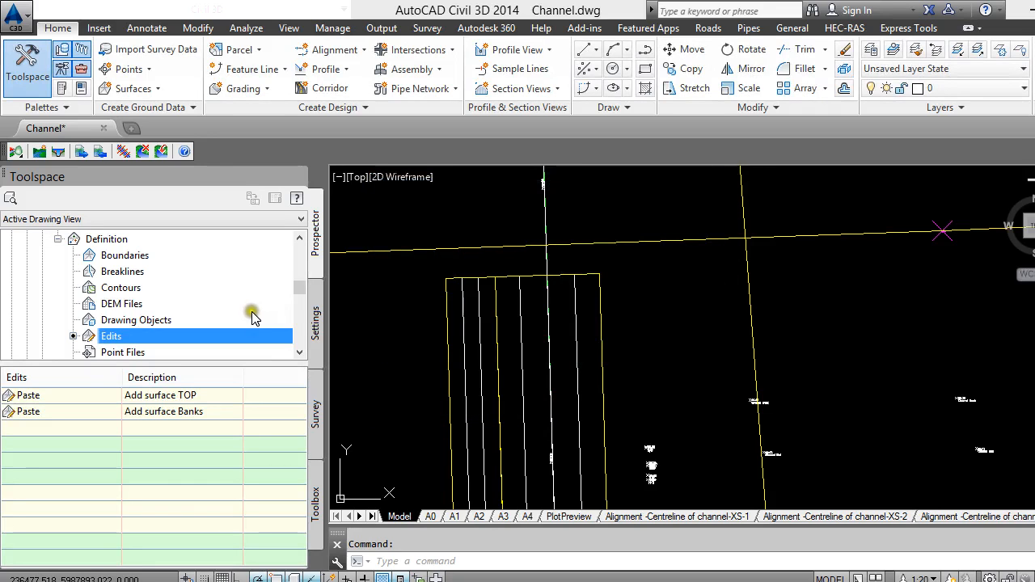
{"action": "scroll", "coordinate": [381, 347], "scroll_direction": "down", "scroll_amount": 2}
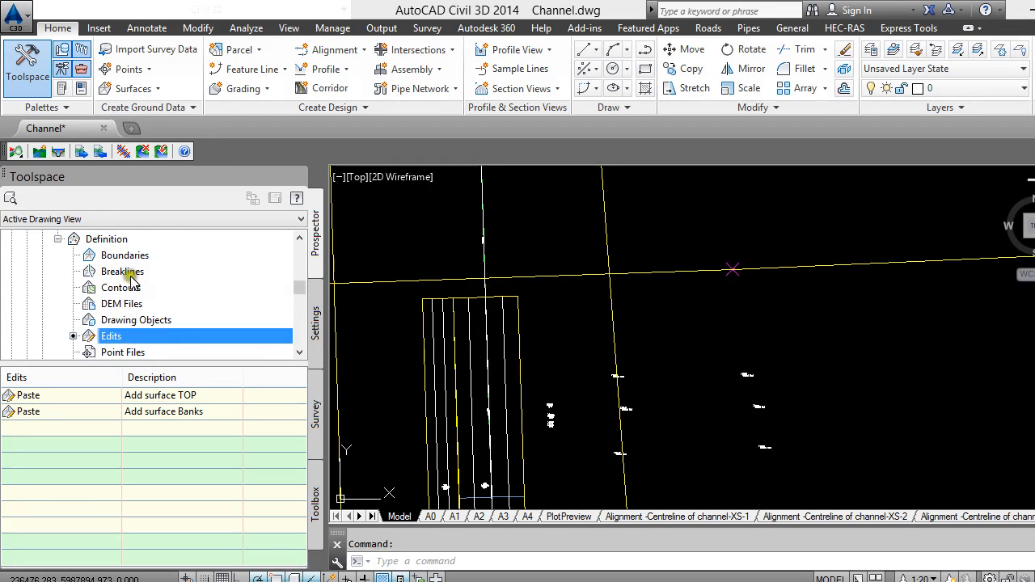
{"action": "scroll", "coordinate": [113, 275], "scroll_direction": "down", "scroll_amount": 2}
{"action": "scroll", "coordinate": [111, 275], "scroll_direction": "down", "scroll_amount": 2}
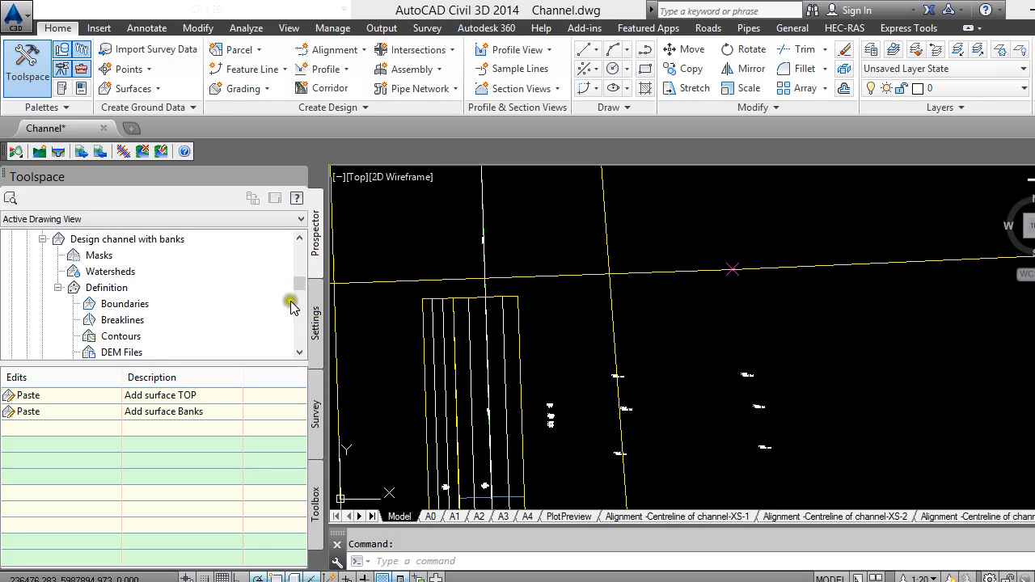
Set Design channel with banks as the default surface in the active drawing's road design settings and save them.
{"action": "scroll", "coordinate": [457, 307], "scroll_direction": "down", "scroll_amount": 3}
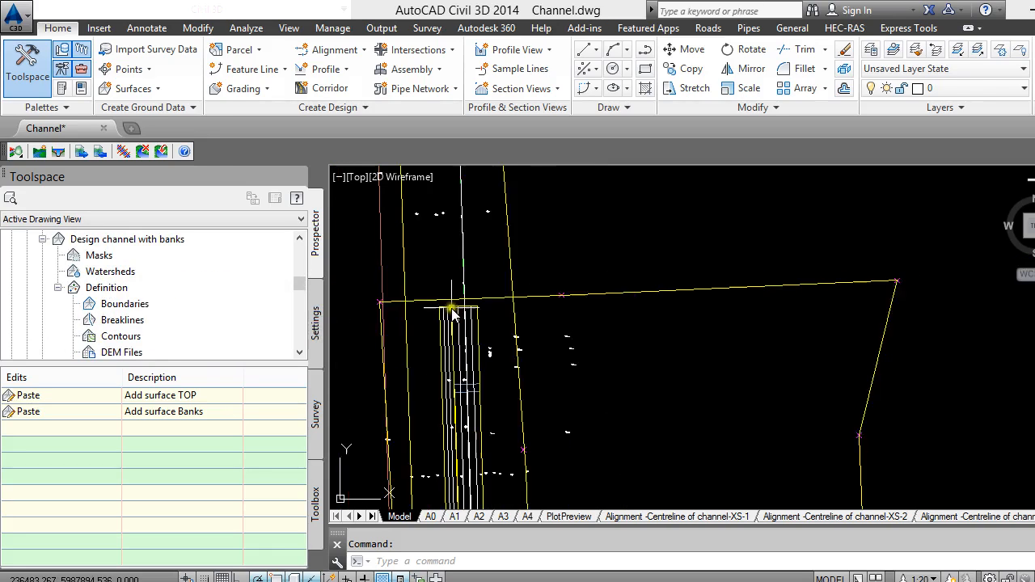
{"action": "scroll", "coordinate": [441, 400], "scroll_direction": "up", "scroll_amount": 4}
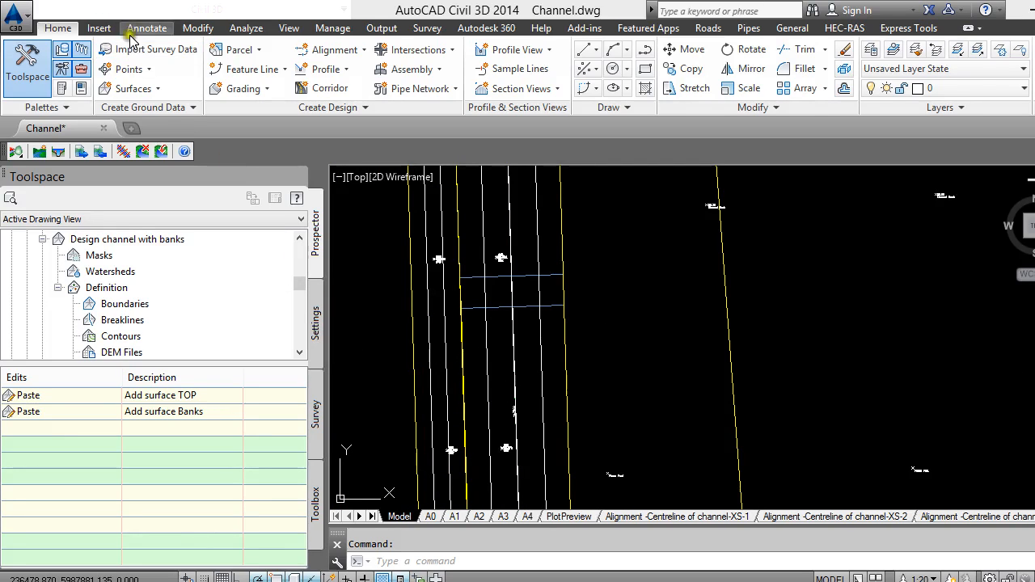
{"action": "left_click", "coordinate": [648, 28]}
{"action": "left_click", "coordinate": [708, 28]}
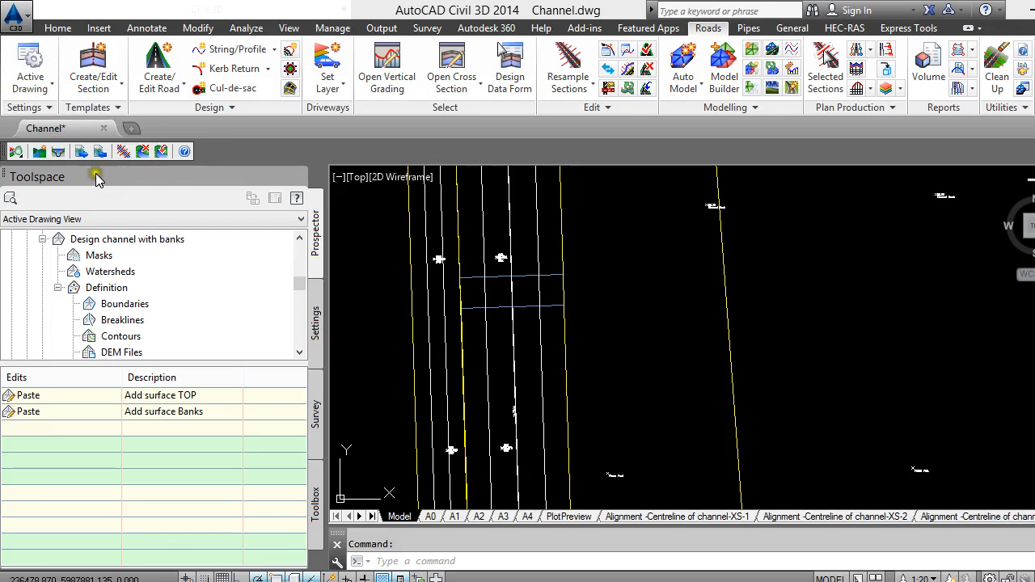
{"action": "left_click", "coordinate": [30, 97]}
{"action": "left_click", "coordinate": [40, 95]}
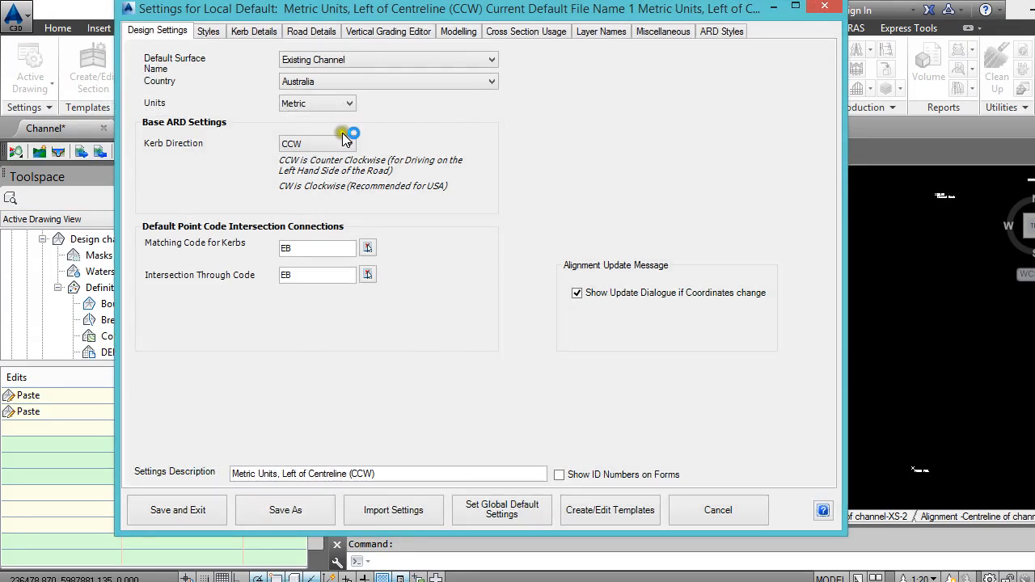
{"action": "left_click", "coordinate": [340, 66]}
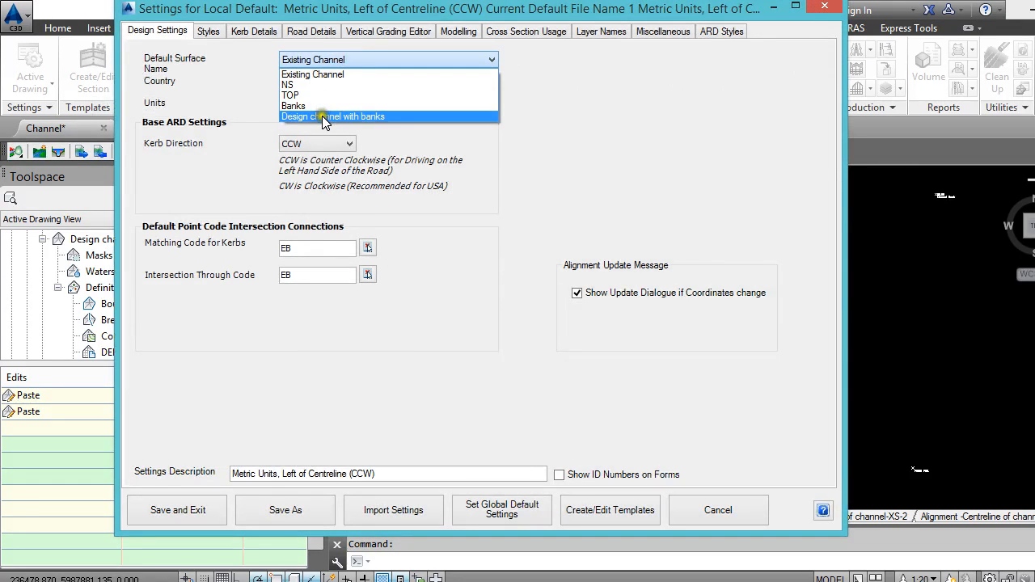
{"action": "left_click", "coordinate": [321, 116]}
{"action": "left_click", "coordinate": [177, 506]}
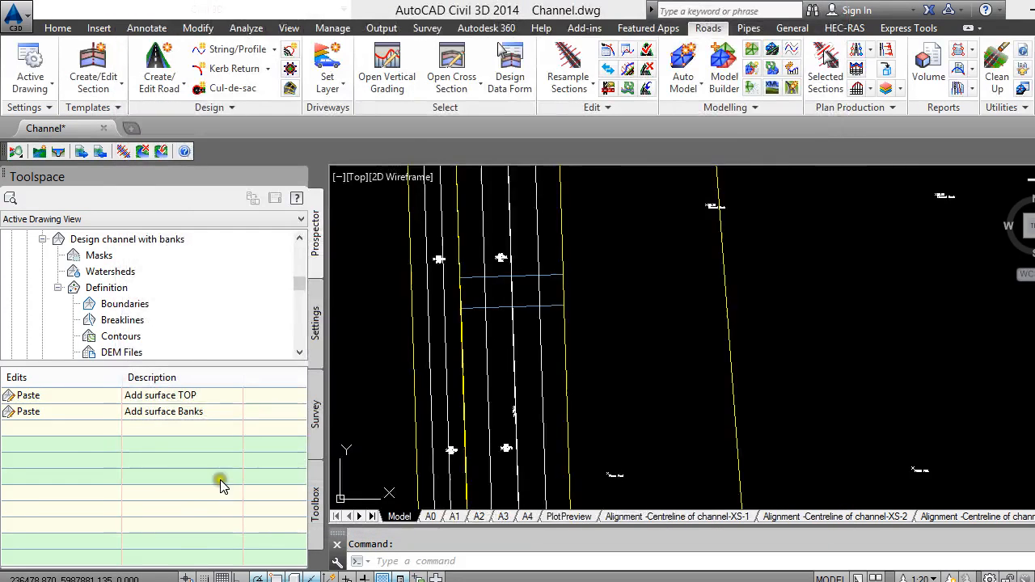
Add the channel centreline alignment as a String/Profile road sampled from the Design channel with banks surface, and close its vertical grading editor.
{"action": "left_click", "coordinate": [275, 49]}
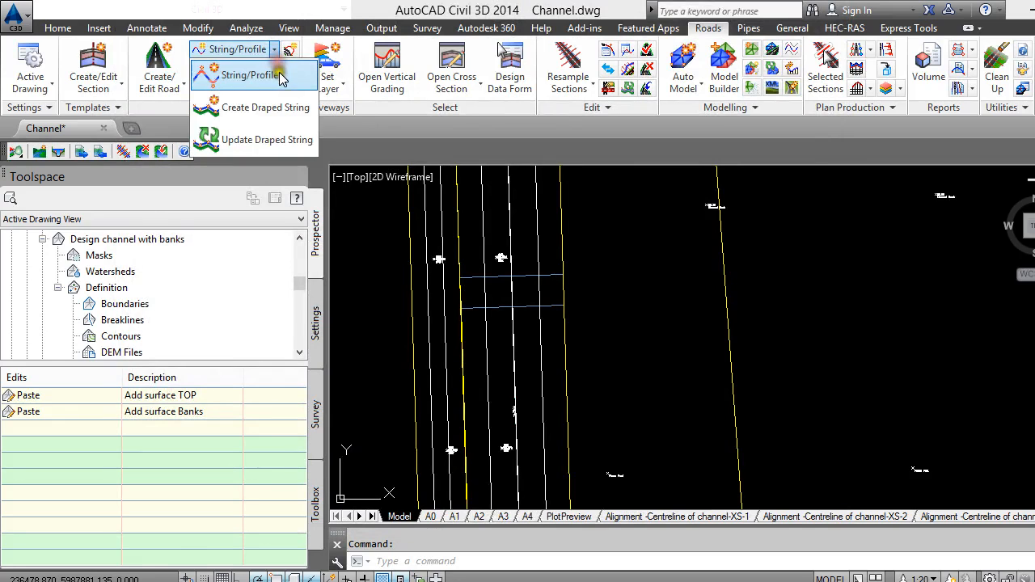
{"action": "left_click", "coordinate": [255, 68]}
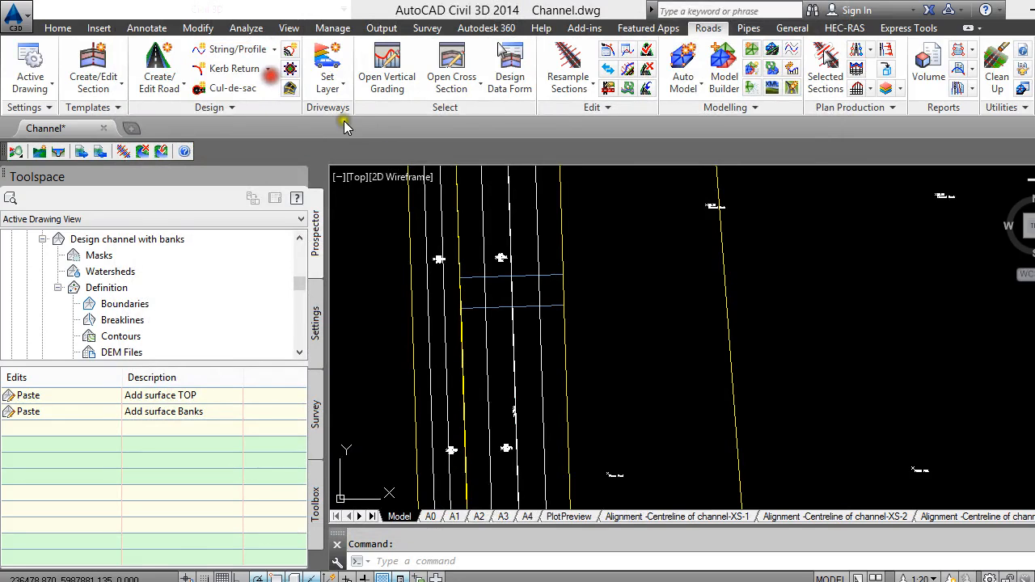
{"action": "left_click", "coordinate": [510, 322]}
{"action": "left_click", "coordinate": [515, 131]}
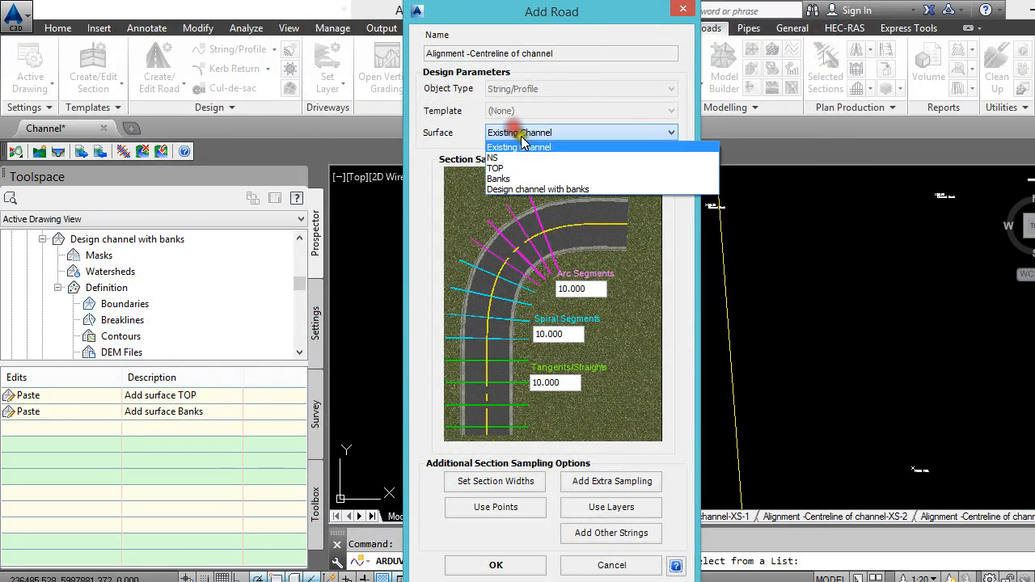
{"action": "left_click", "coordinate": [531, 189]}
{"action": "left_click", "coordinate": [489, 566]}
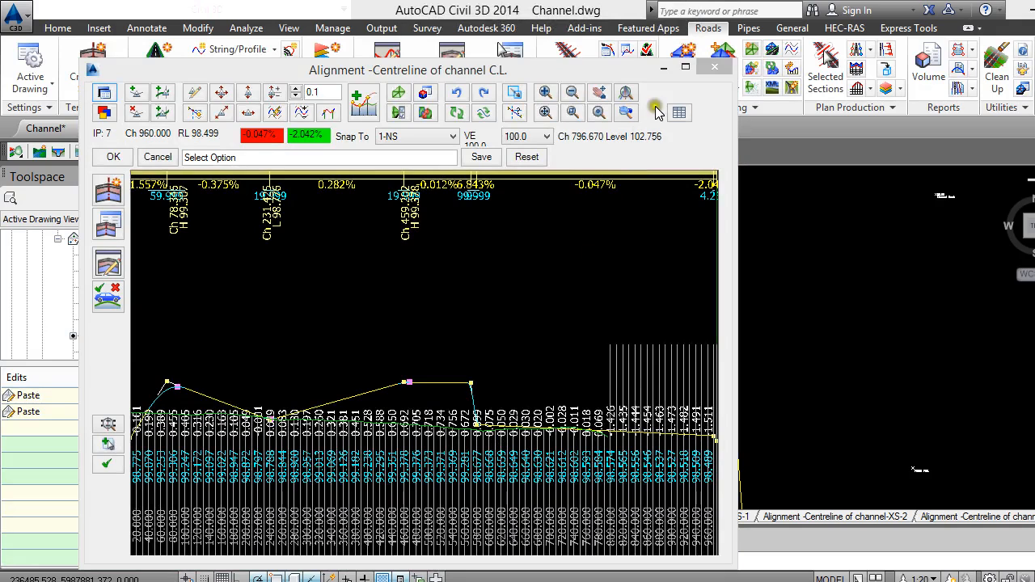
{"action": "left_click", "coordinate": [714, 66]}
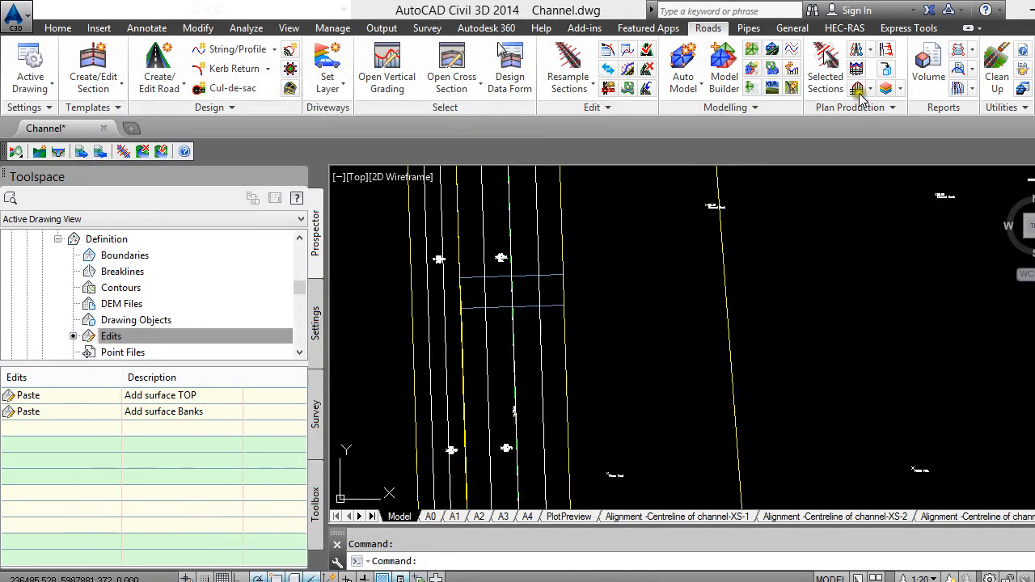
Generate a cross-section plot preview of all sampled sections along the channel centreline and start its zoom/pan view.
{"action": "left_click", "coordinate": [862, 71]}
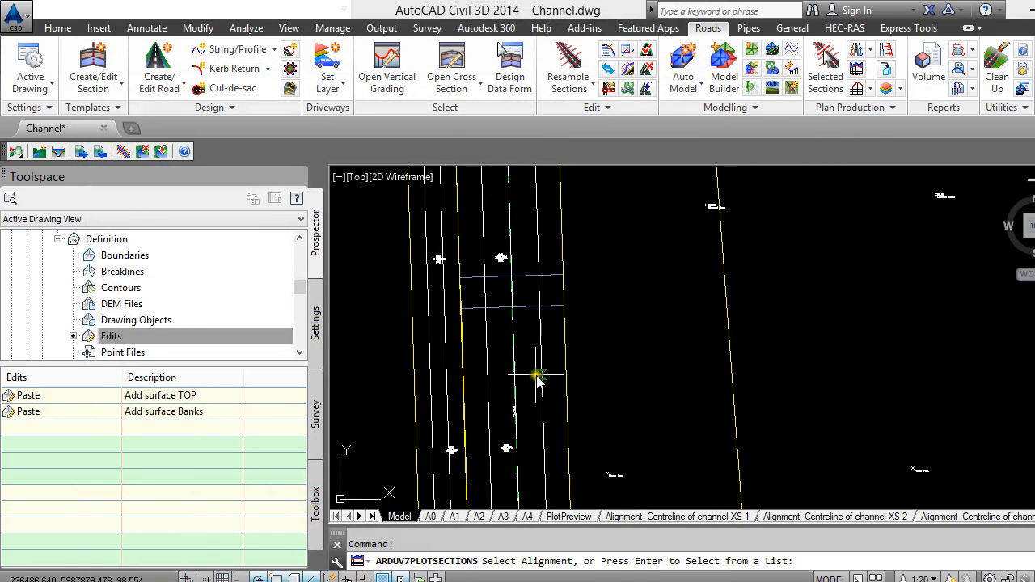
{"action": "left_click", "coordinate": [511, 385]}
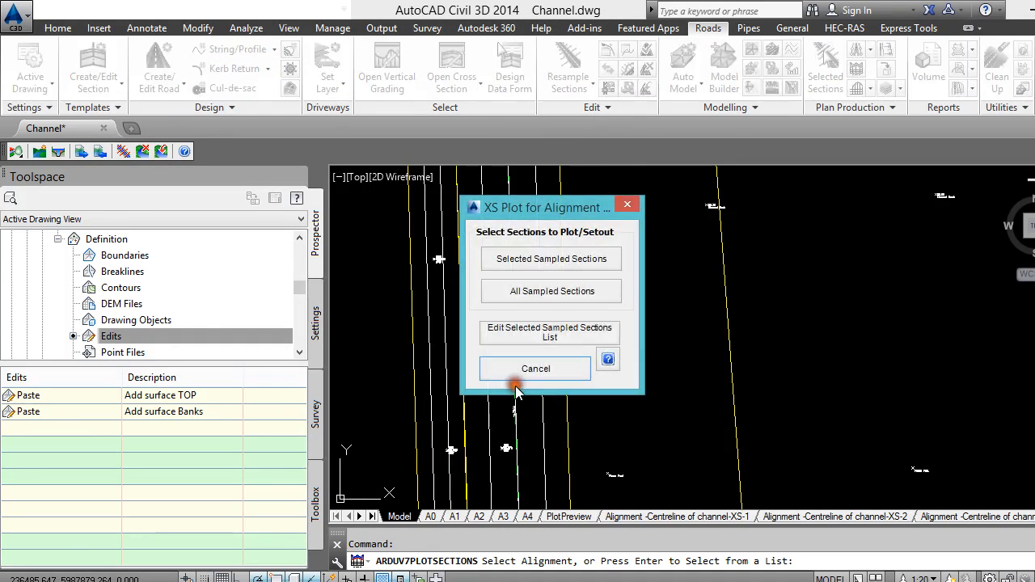
{"action": "left_click", "coordinate": [547, 293]}
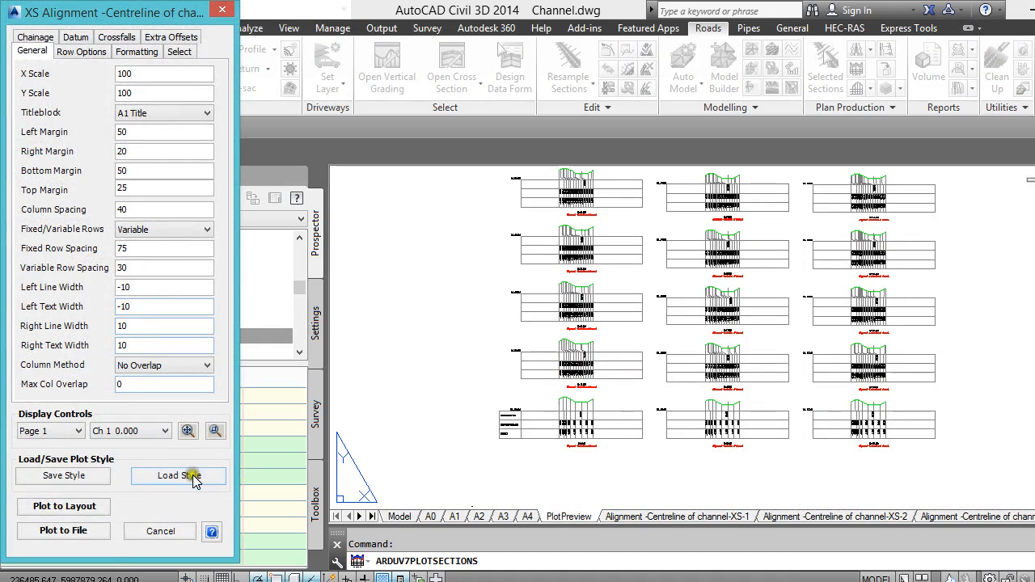
{"action": "left_click", "coordinate": [135, 428]}
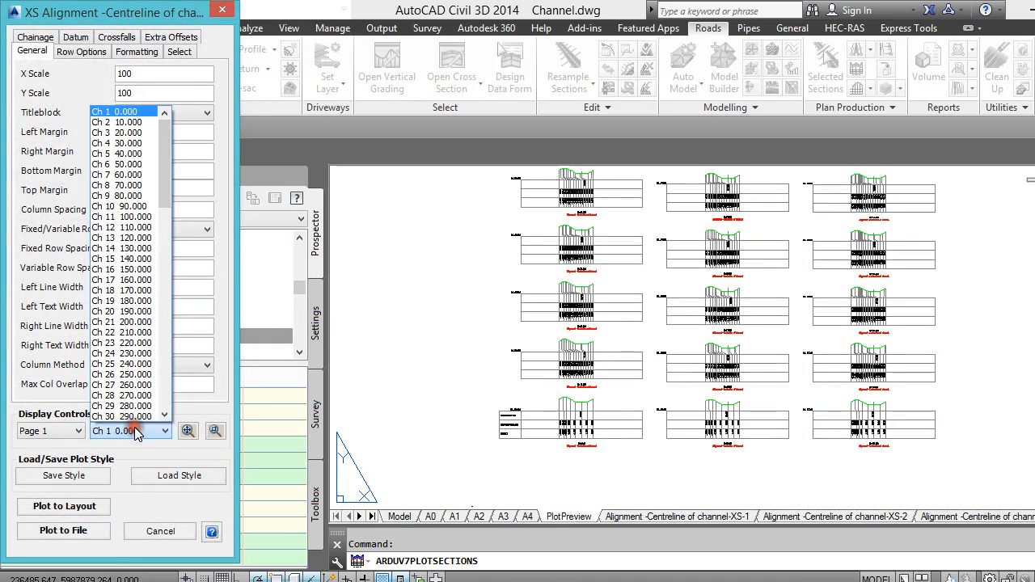
{"action": "left_click", "coordinate": [136, 429]}
{"action": "left_click", "coordinate": [215, 431]}
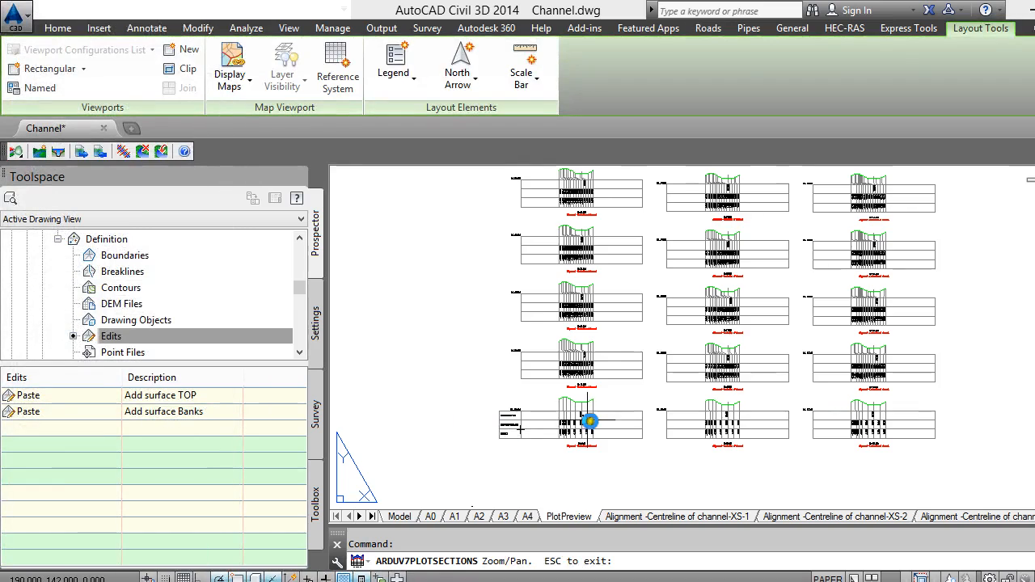
Examine the shape of the combined channel and bank in the previewed cross sections around Ch 10.000, and cancel the section plot.
{"action": "scroll", "coordinate": [493, 421], "scroll_direction": "up", "scroll_amount": 6}
{"action": "scroll", "coordinate": [482, 348], "scroll_direction": "up", "scroll_amount": 4}
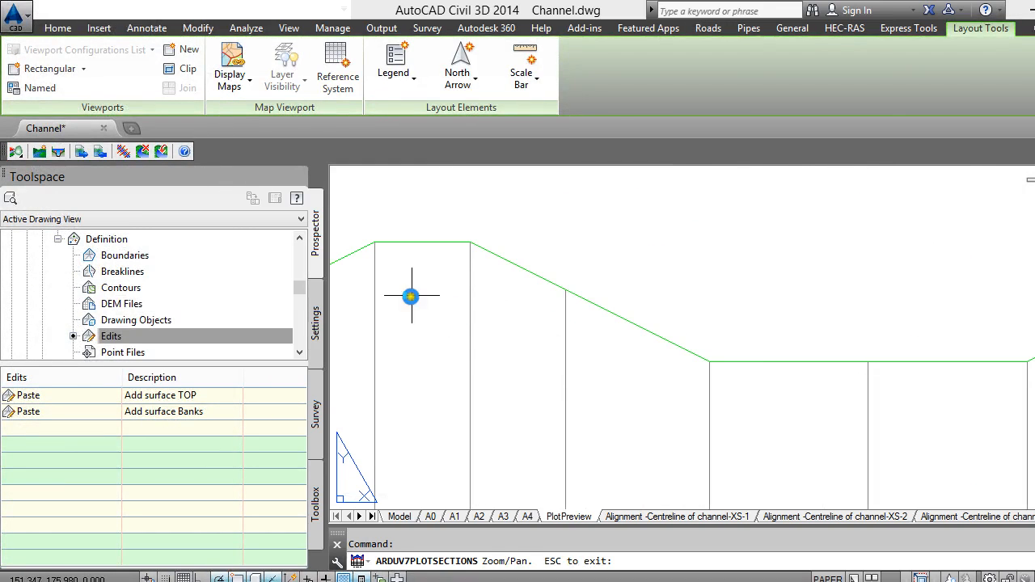
{"action": "scroll", "coordinate": [706, 375], "scroll_direction": "down", "scroll_amount": 2}
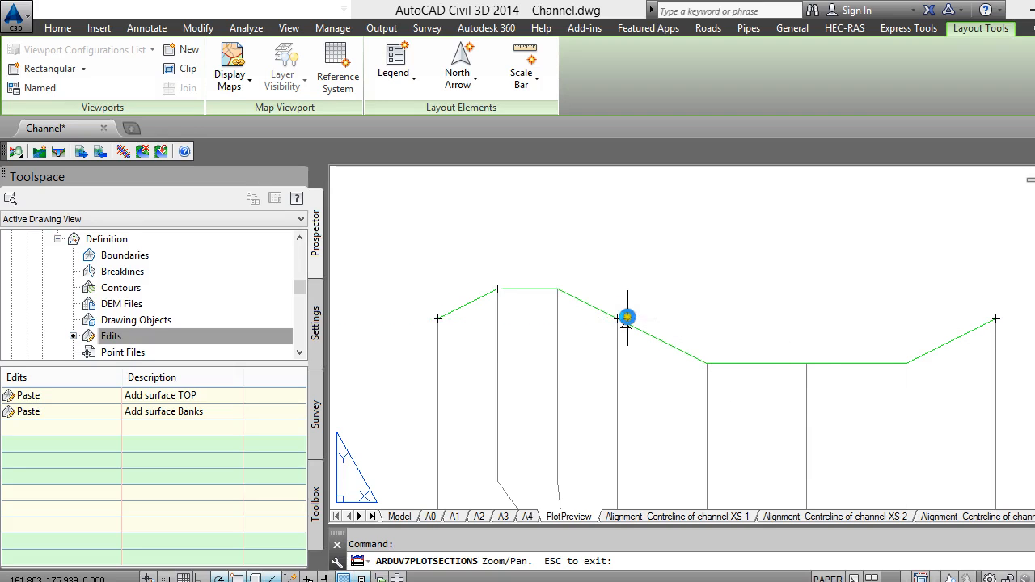
{"action": "scroll", "coordinate": [387, 319], "scroll_direction": "down", "scroll_amount": 2}
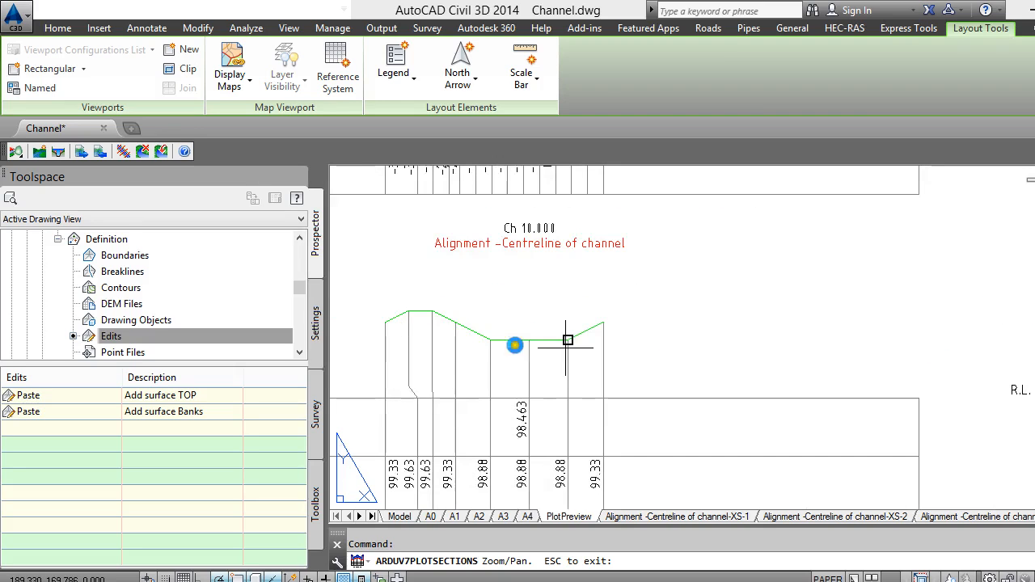
{"action": "scroll", "coordinate": [623, 332], "scroll_direction": "down", "scroll_amount": 2}
{"action": "scroll", "coordinate": [555, 317], "scroll_direction": "up", "scroll_amount": 5}
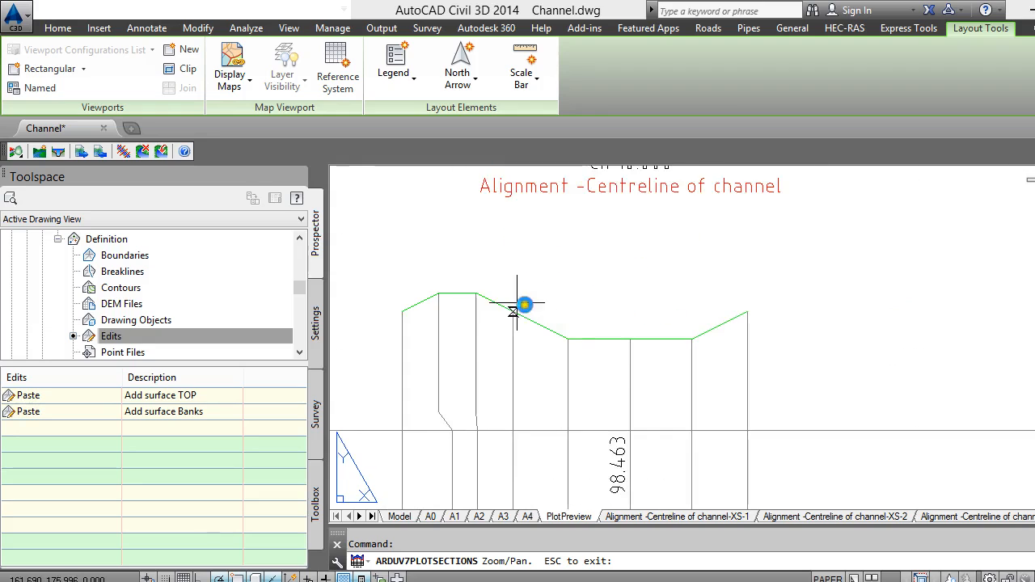
{"action": "scroll", "coordinate": [425, 306], "scroll_direction": "down", "scroll_amount": 2}
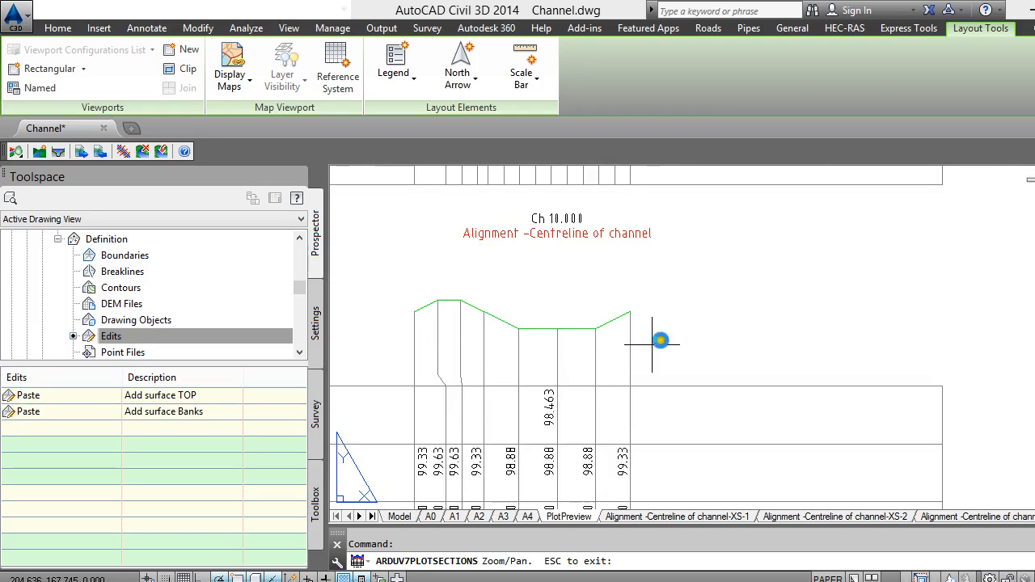
{"action": "scroll", "coordinate": [598, 321], "scroll_direction": "up", "scroll_amount": 3}
{"action": "scroll", "coordinate": [633, 310], "scroll_direction": "down", "scroll_amount": 3}
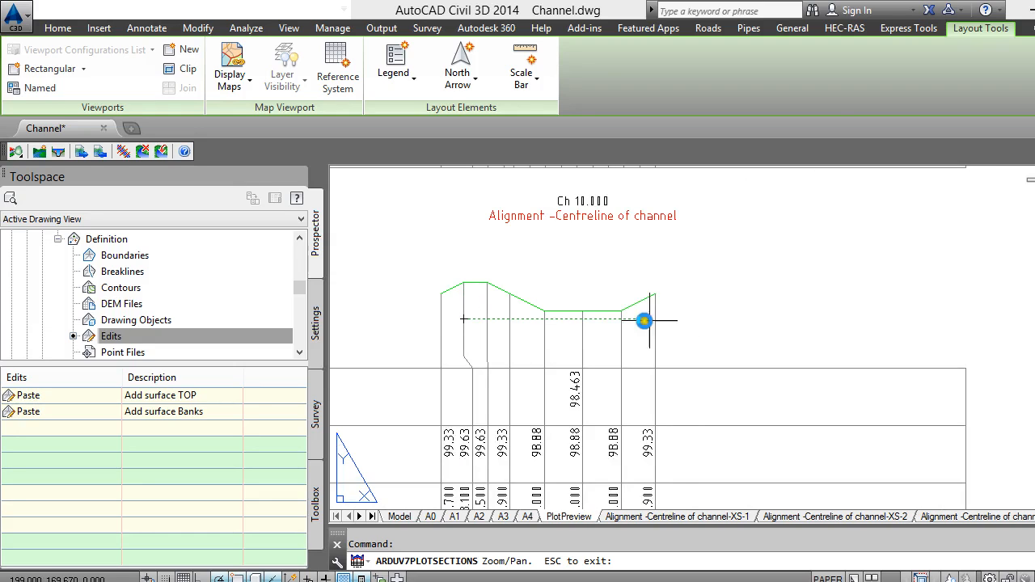
{"action": "scroll", "coordinate": [525, 340], "scroll_direction": "down", "scroll_amount": 5}
{"action": "scroll", "coordinate": [521, 300], "scroll_direction": "up", "scroll_amount": 3}
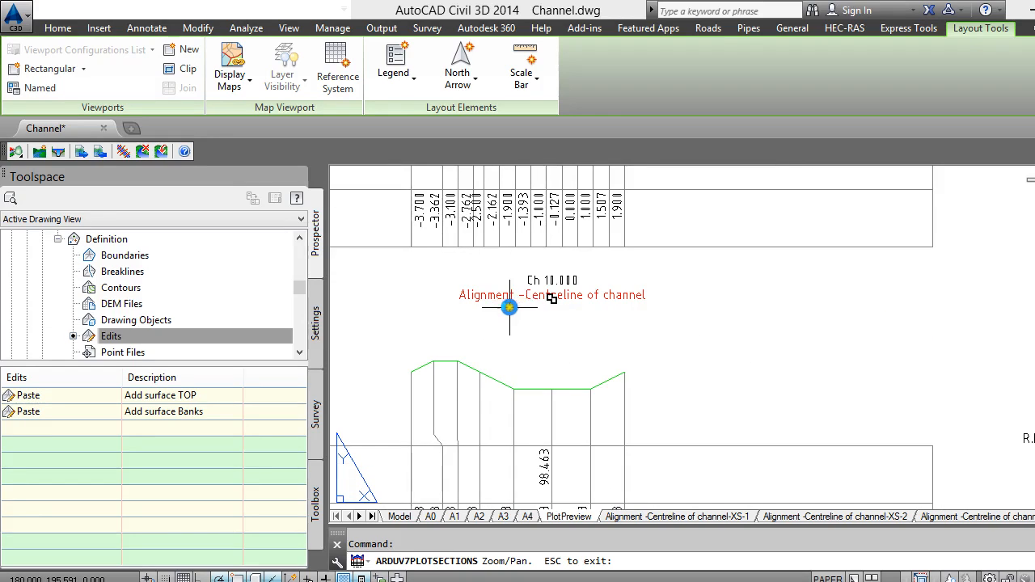
{"action": "scroll", "coordinate": [364, 227], "scroll_direction": "down", "scroll_amount": 3}
{"action": "scroll", "coordinate": [526, 361], "scroll_direction": "up", "scroll_amount": 5}
{"action": "scroll", "coordinate": [505, 287], "scroll_direction": "down", "scroll_amount": 3}
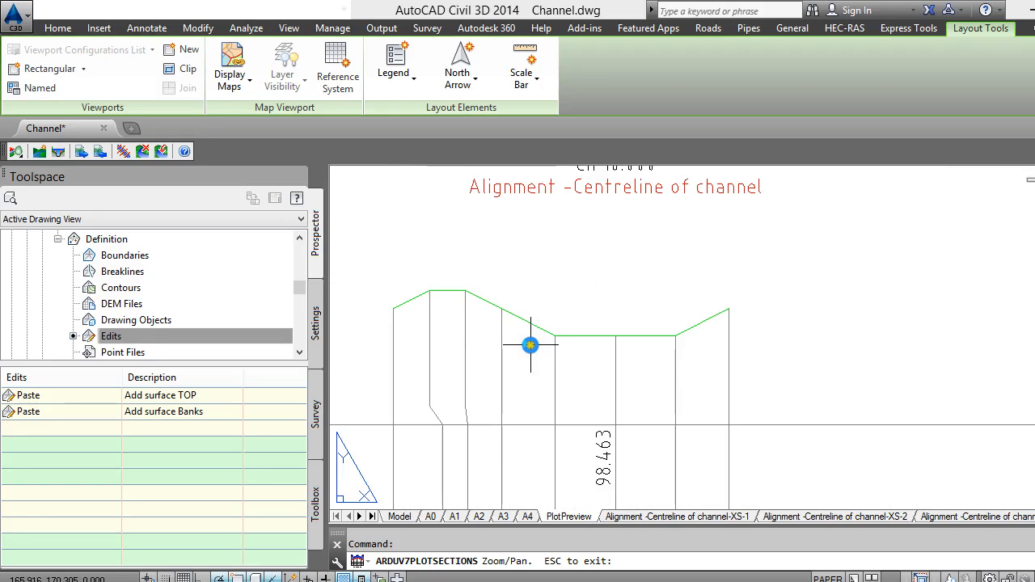
{"action": "key", "text": "Escape"}
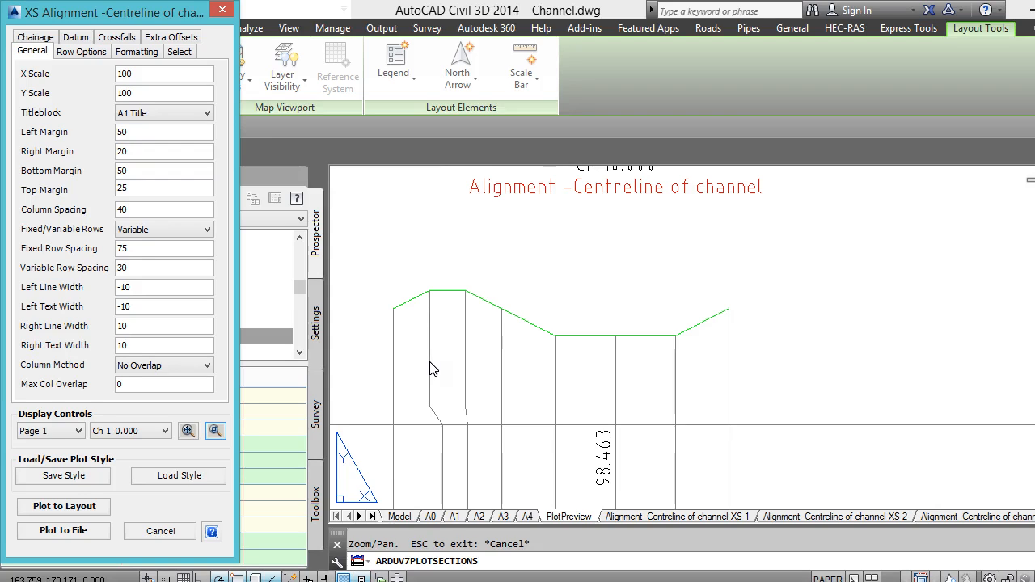
{"action": "left_click", "coordinate": [160, 533]}
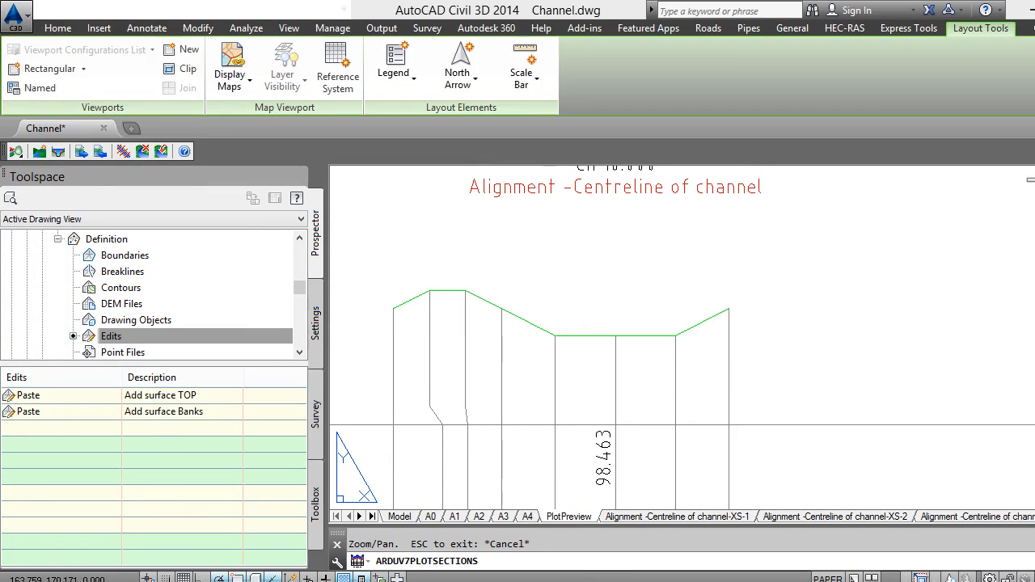
{"action": "left_click", "coordinate": [575, 345]}
{"action": "left_click", "coordinate": [520, 343]}
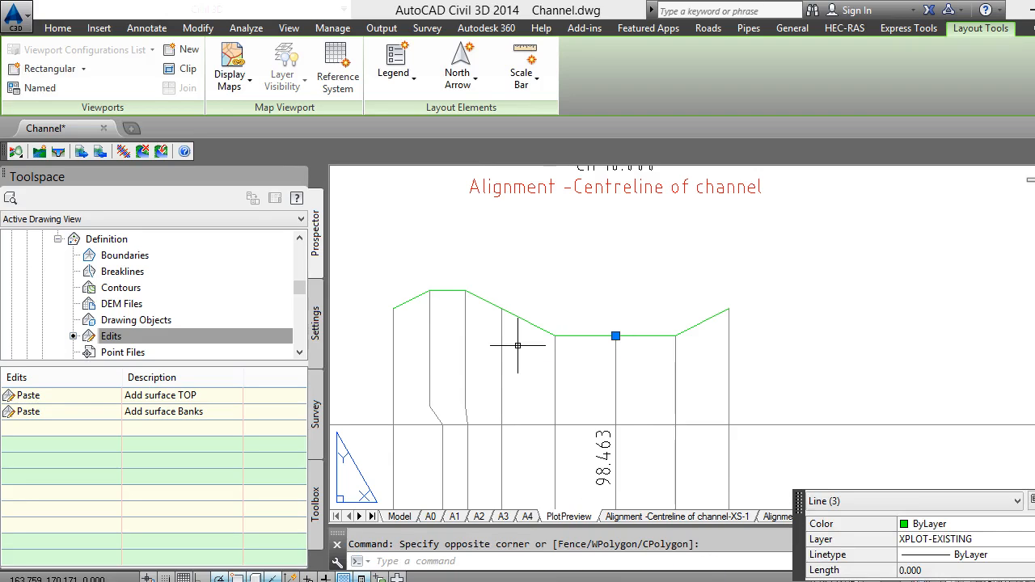
{"action": "key", "text": "Escape"}
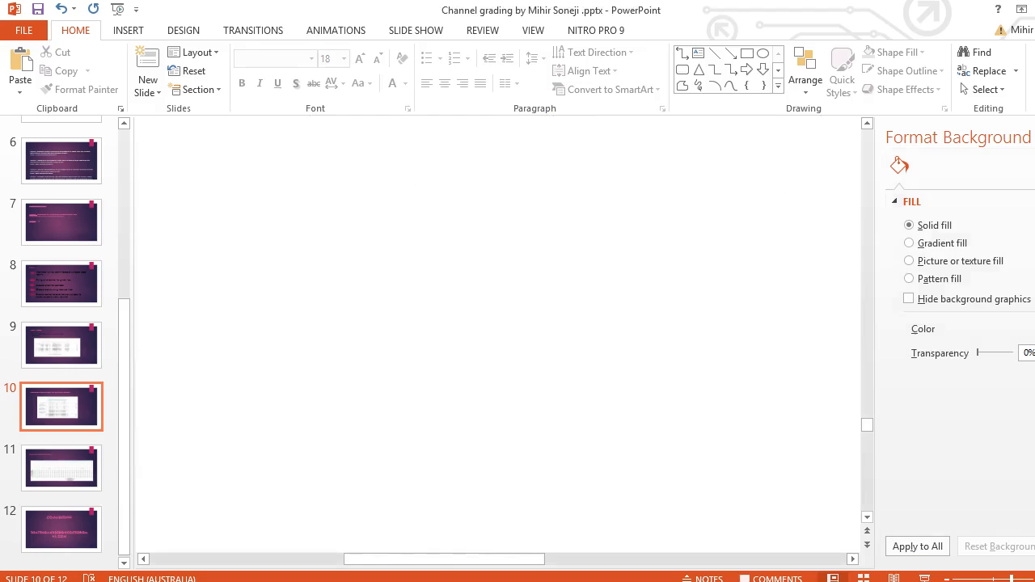
Switch to the PowerPoint presentation and view the closing comments slide, slide 12, zoomed out to show its full text.
{"action": "left_click", "coordinate": [69, 530]}
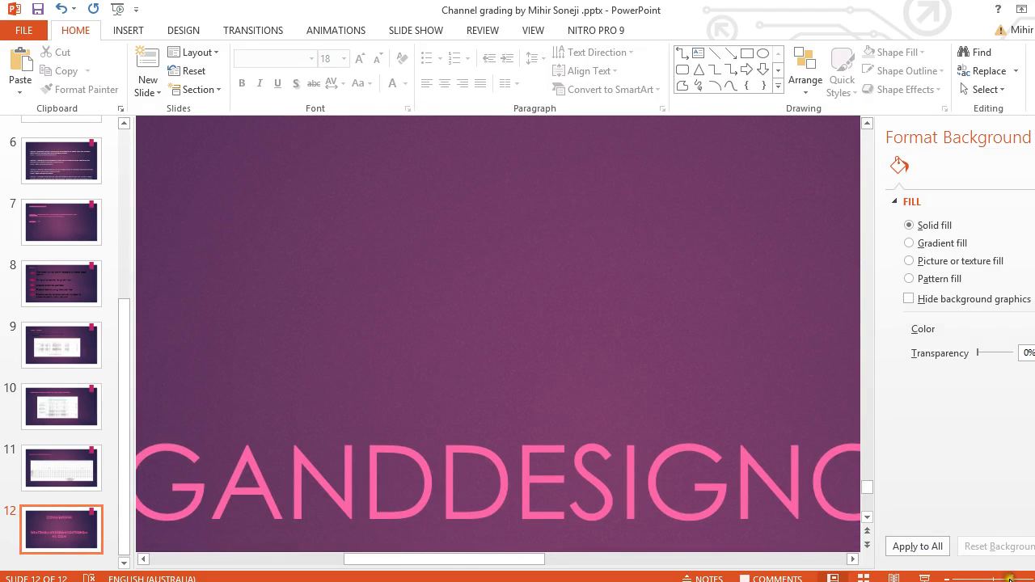
{"action": "left_click_drag", "start_coordinate": [1009, 580], "coordinate": [984, 580]}
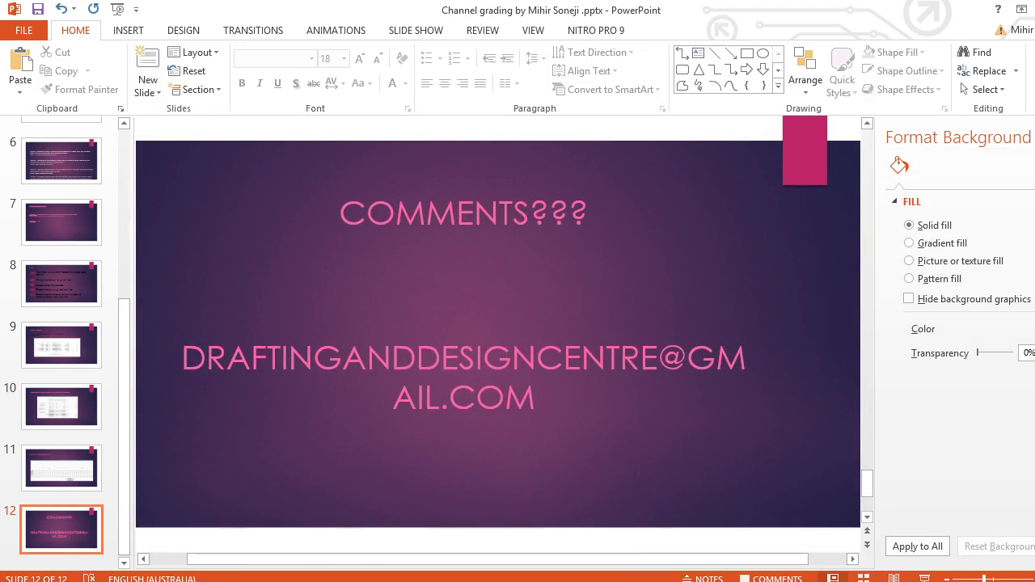
{"action": "left_click", "coordinate": [666, 526]}
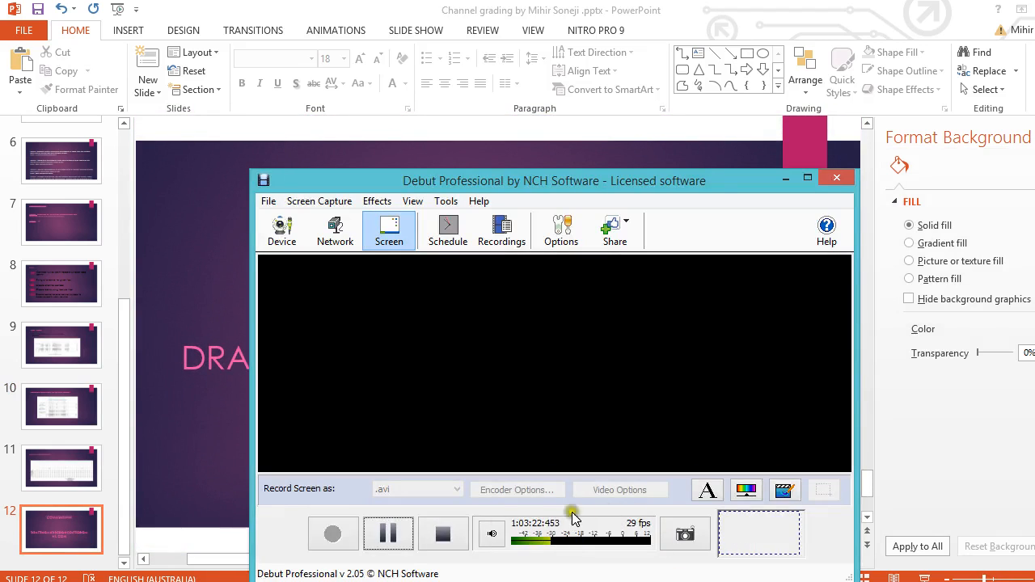